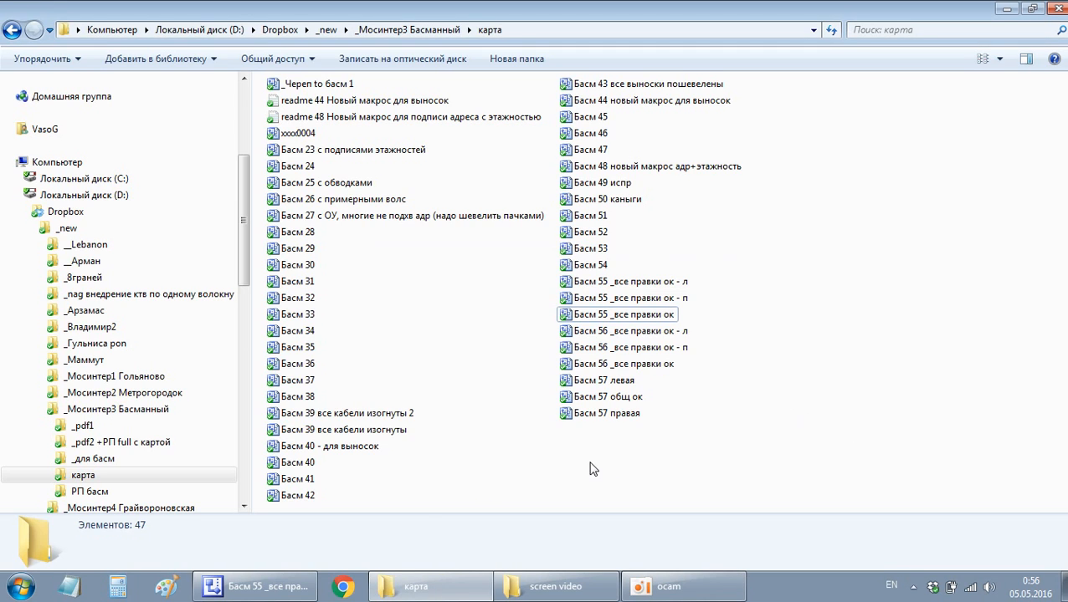
Step: Switch to the Visio map Басм 55 _все правки ок and move the empty toolbar into the row with the Волокна and Кабель toolbar
left_click(277, 589)
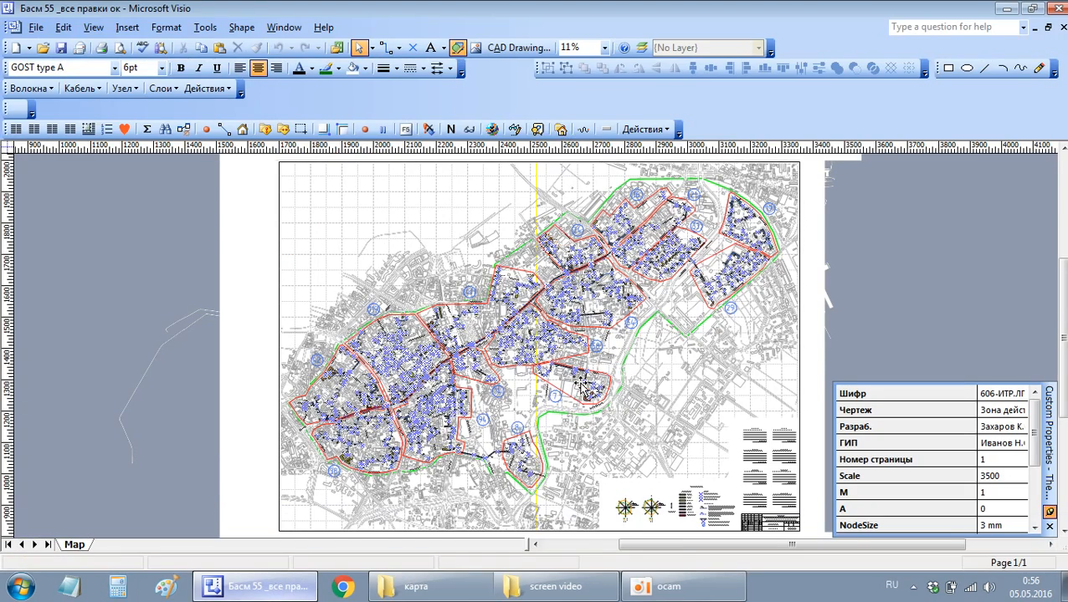
scroll(416, 381, "up", 3)
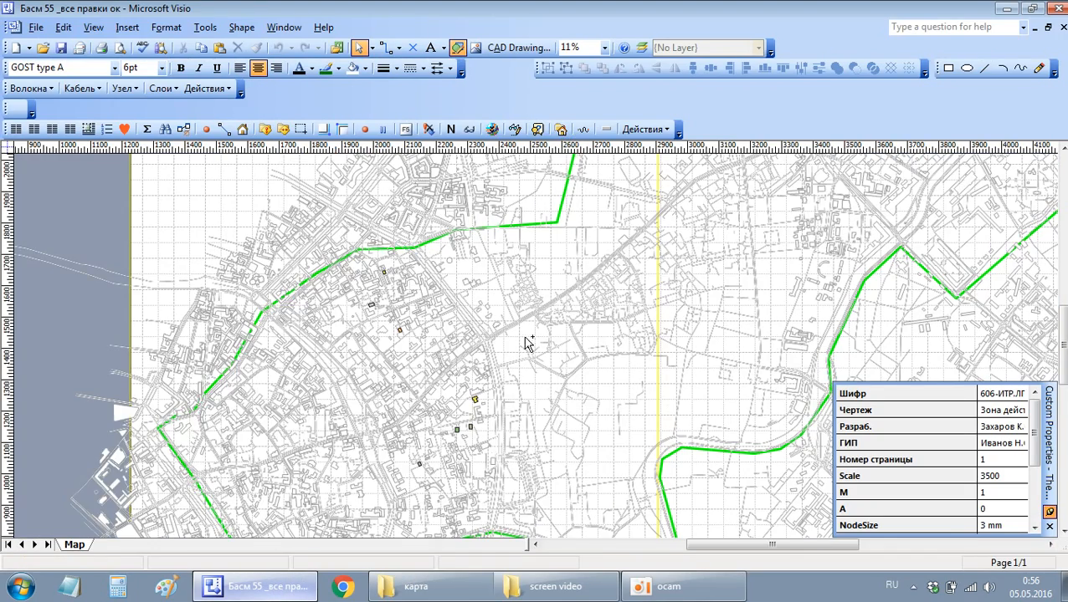
scroll(468, 354, "up", 4)
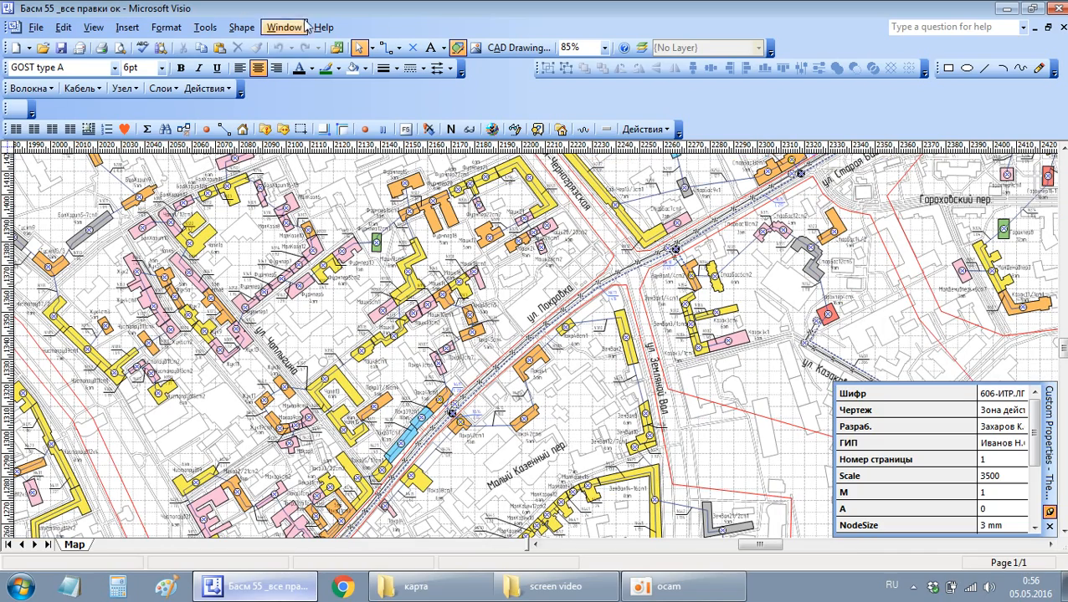
mouse_move(6, 111)
left_mouse_down()
mouse_move(266, 102)
mouse_move(259, 94)
left_mouse_up()
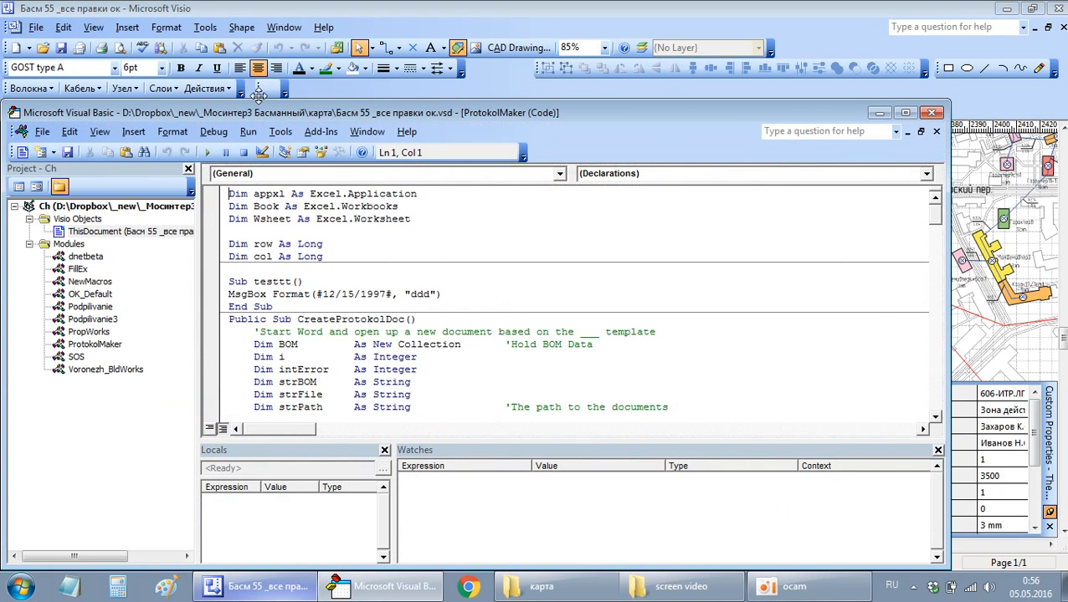
Step: Examine the drawing's VBA code in the maximized editor, including the ProtokolMaker and dnetbeta modules, and close the editor
double_click(392, 114)
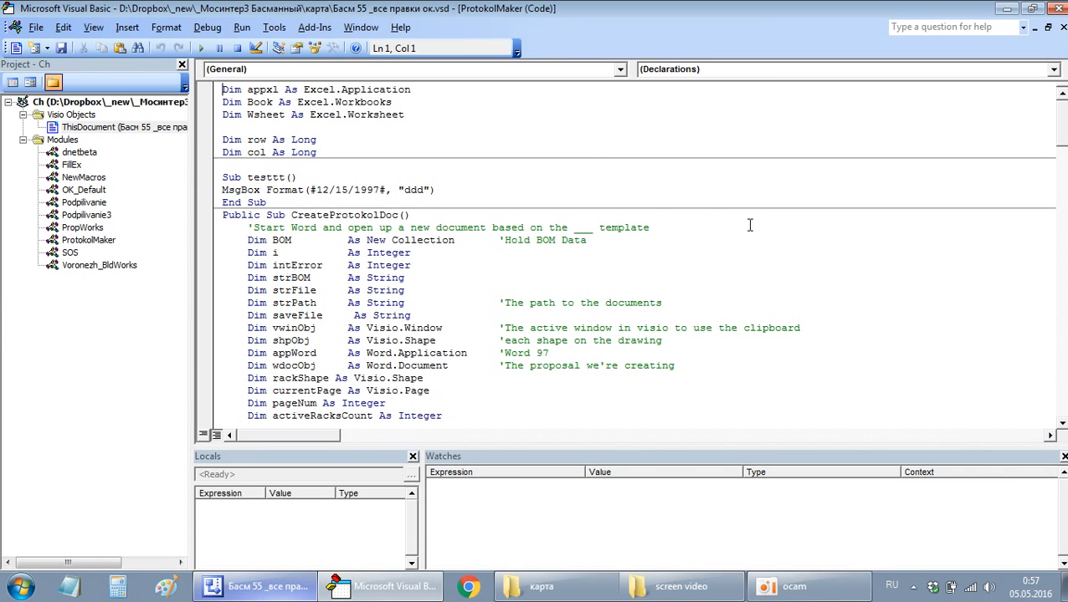
scroll(629, 188, "down", 19)
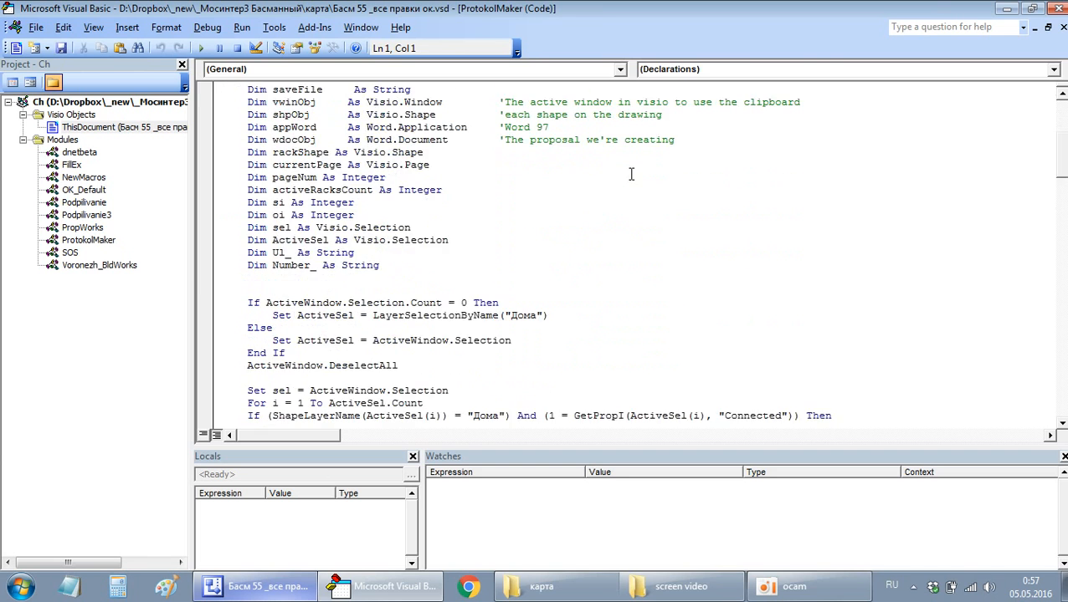
scroll(631, 174, "down", 1)
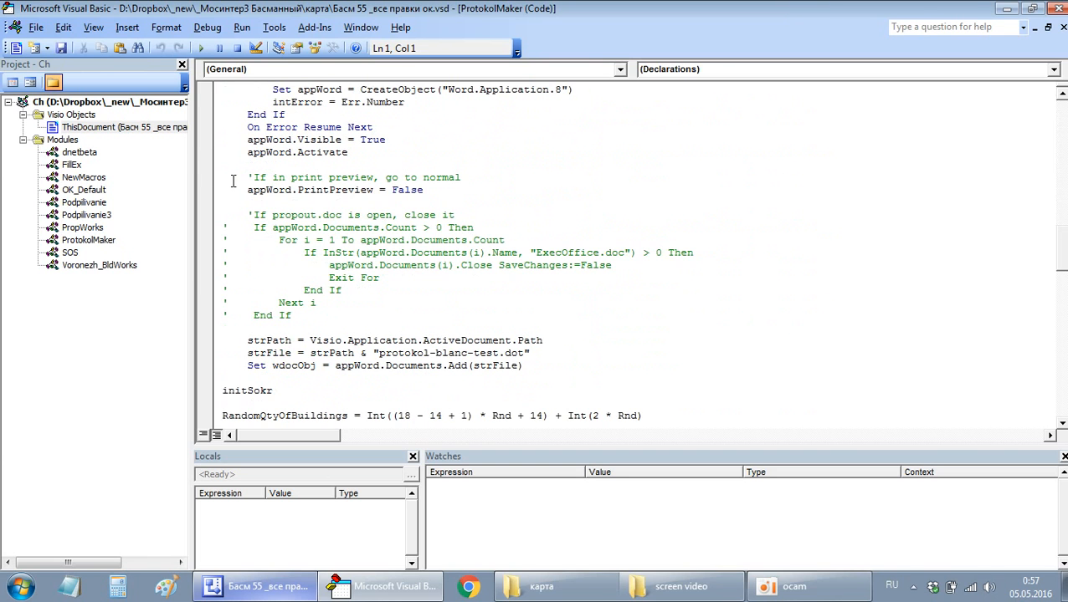
left_click(71, 152)
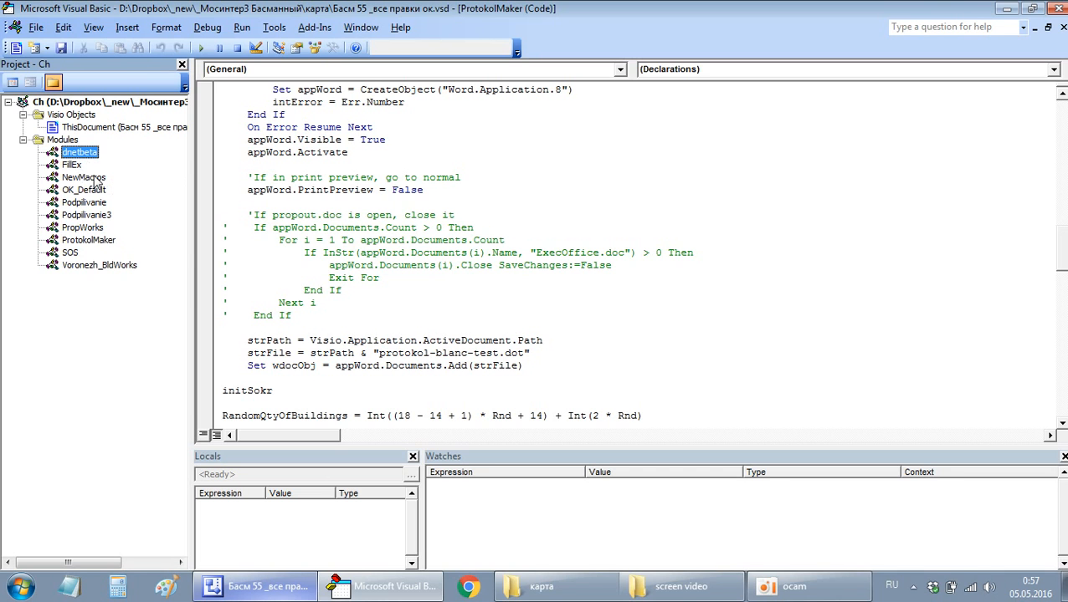
left_click(80, 167)
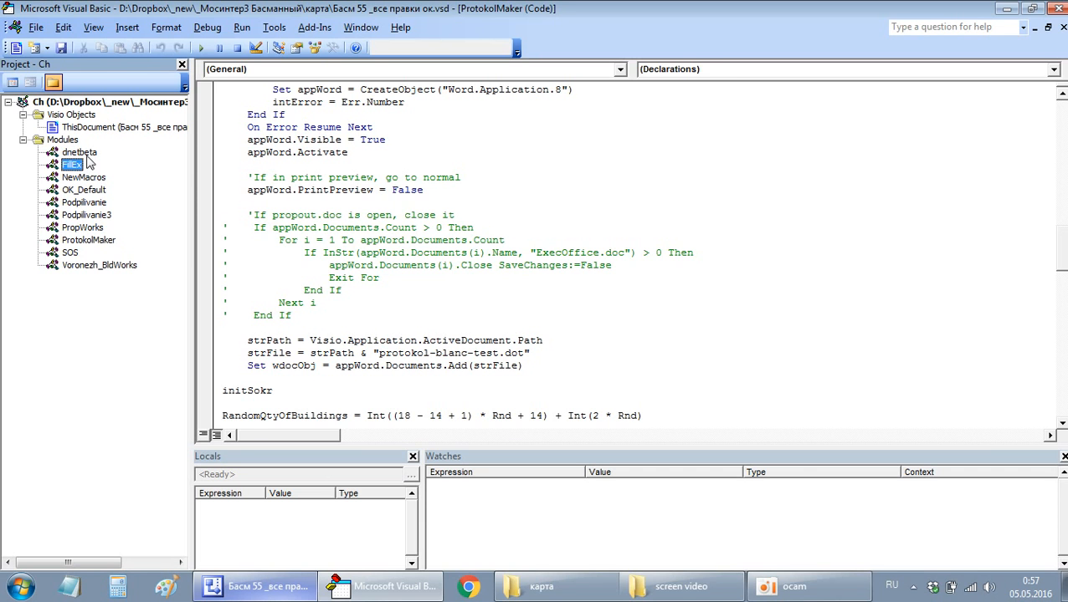
double_click(79, 153)
scroll(584, 179, "down", 6)
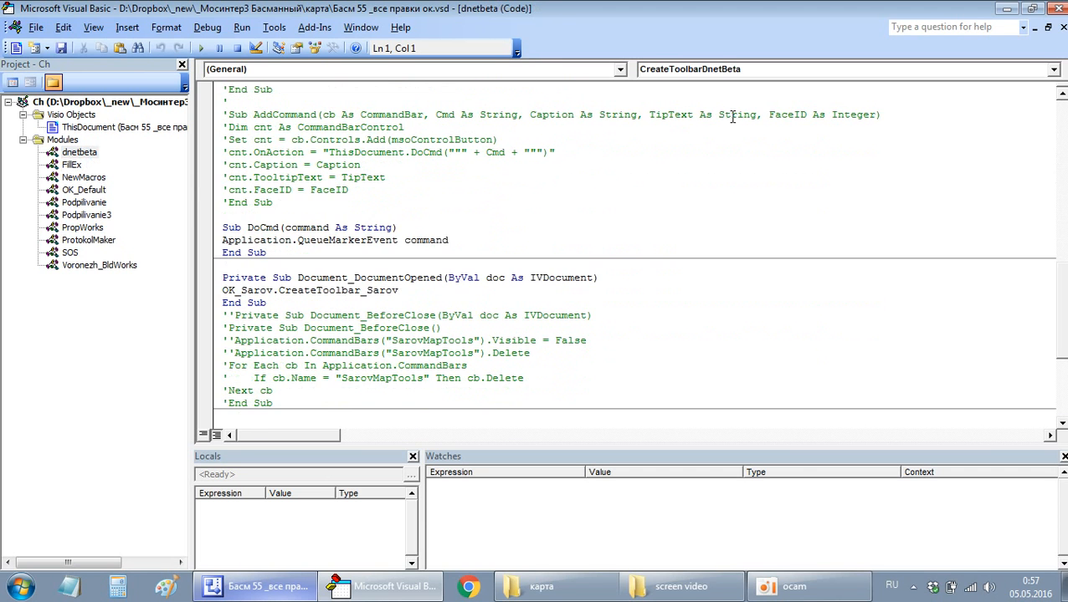
left_click(1056, 8)
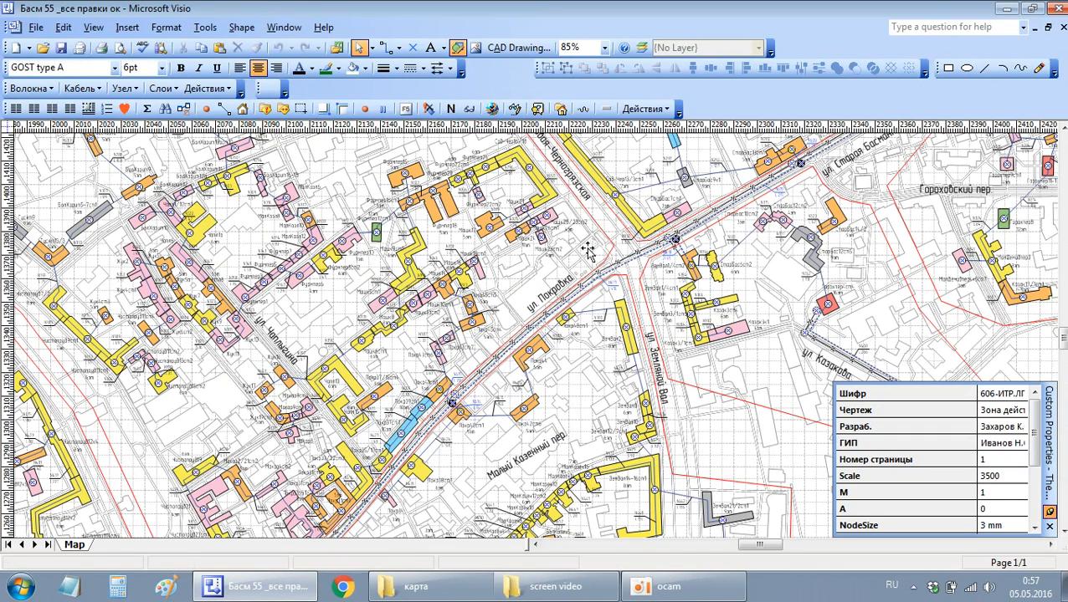
Step: Examine the network map, from street-level detail to the whole page and the area around clusters 41 and 119
scroll(638, 270, "down", 1)
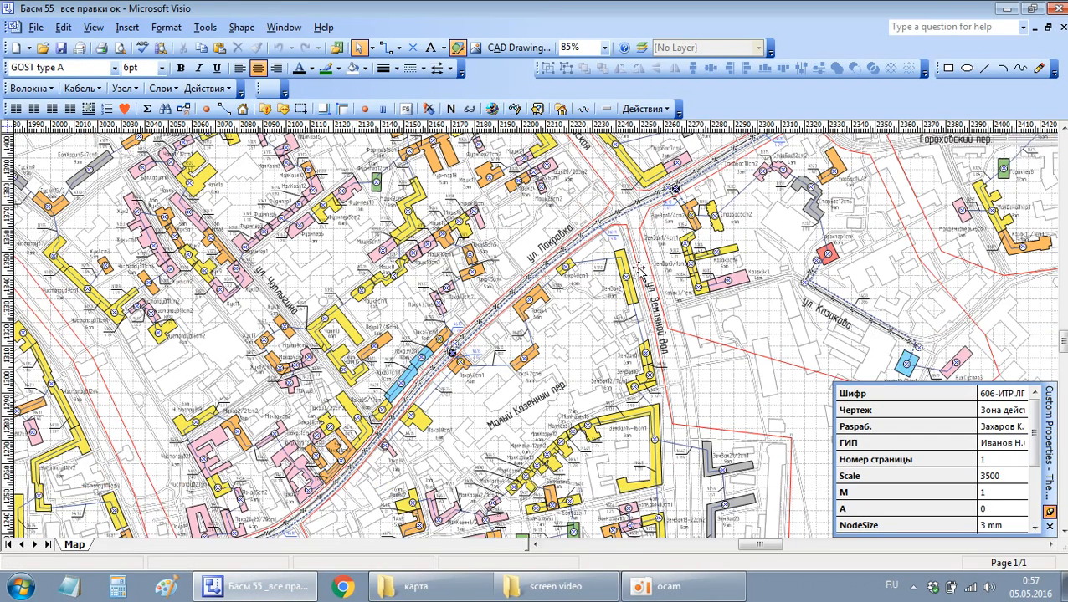
scroll(638, 270, "up", 1)
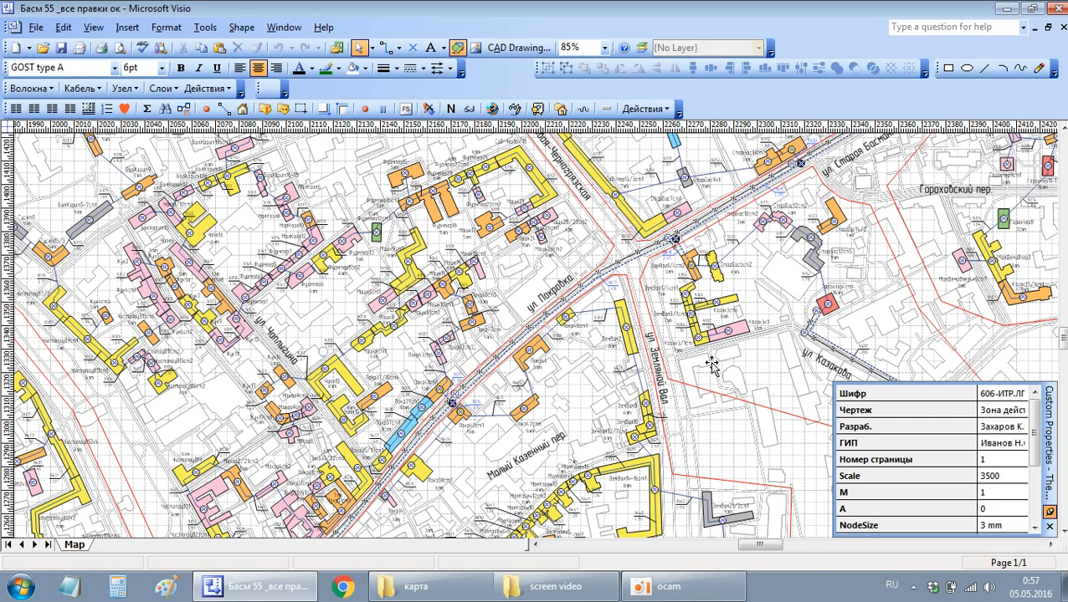
key("ctrl+w")
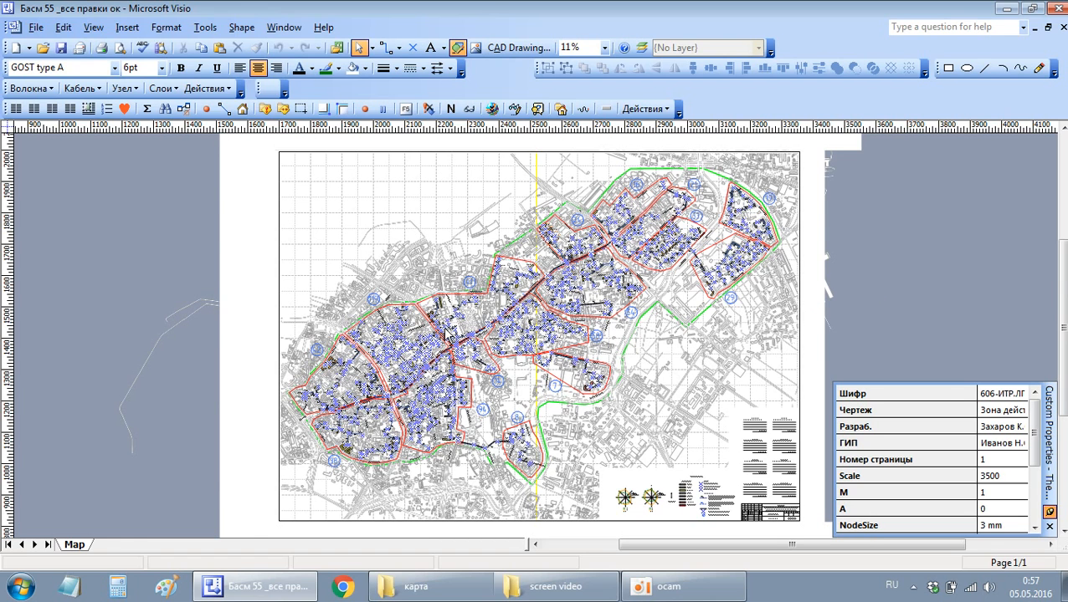
scroll(456, 319, "up", 3)
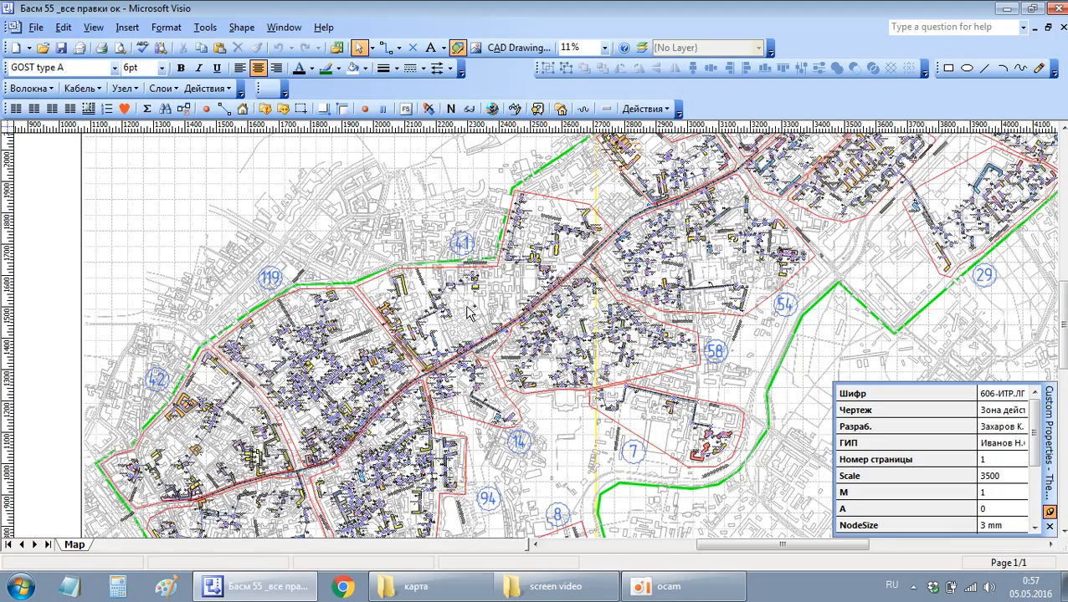
scroll(464, 311, "up", 3)
scroll(428, 335, "up", 3)
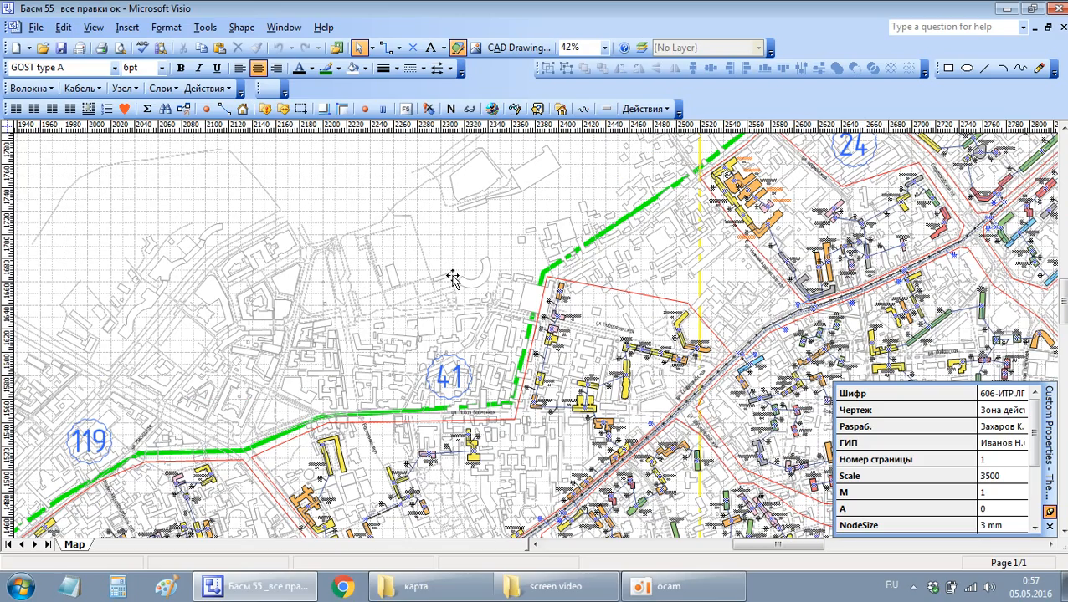
scroll(331, 300, "down", 3)
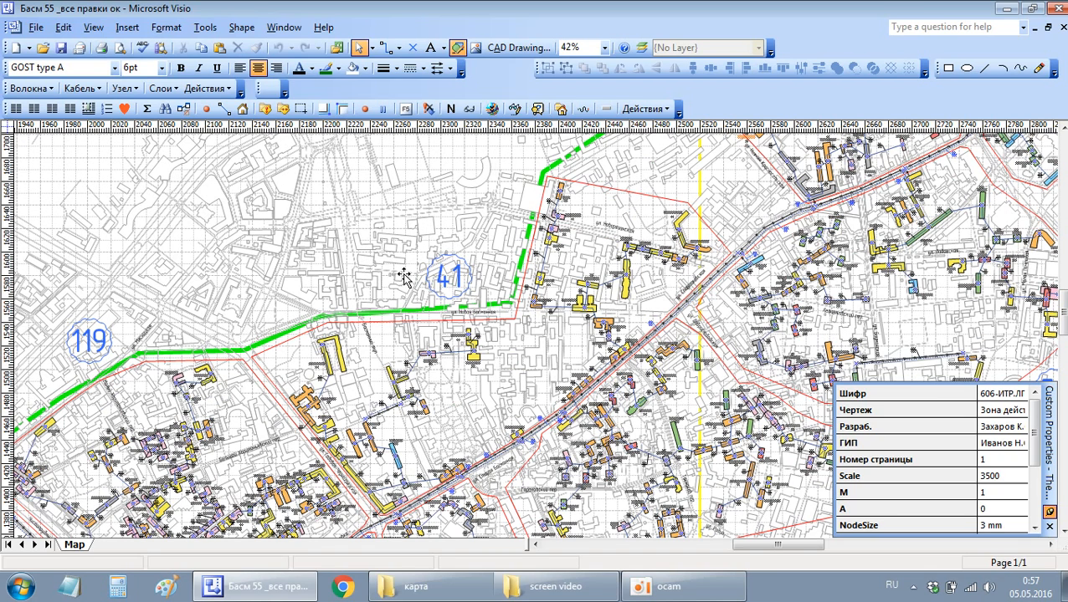
Step: Review the drawing's full list of layers in Layer Properties and close it without changes
left_click(642, 48)
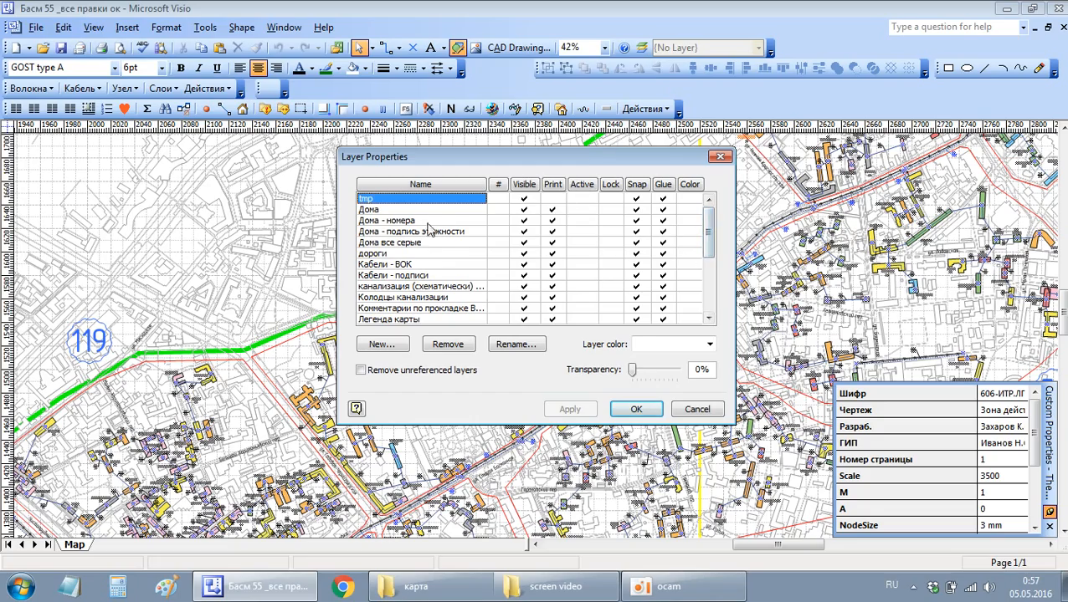
scroll(729, 241, "down", 4)
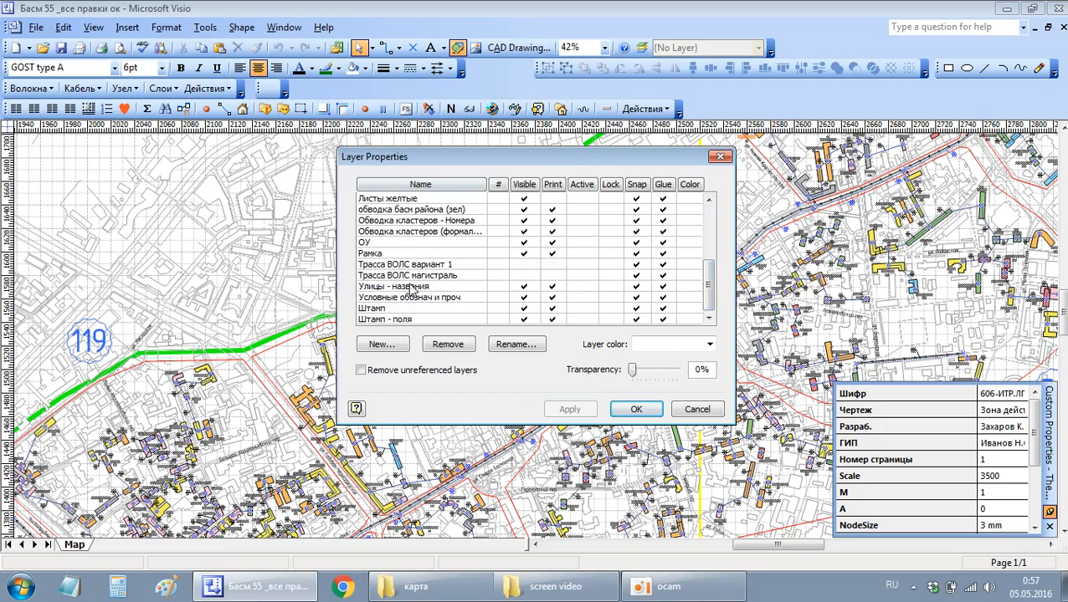
left_click(718, 158)
Step: Widen the Custom Properties window over the street-level view around ул. Покровка and ул. Земляной Вал
scroll(482, 274, "down", 4)
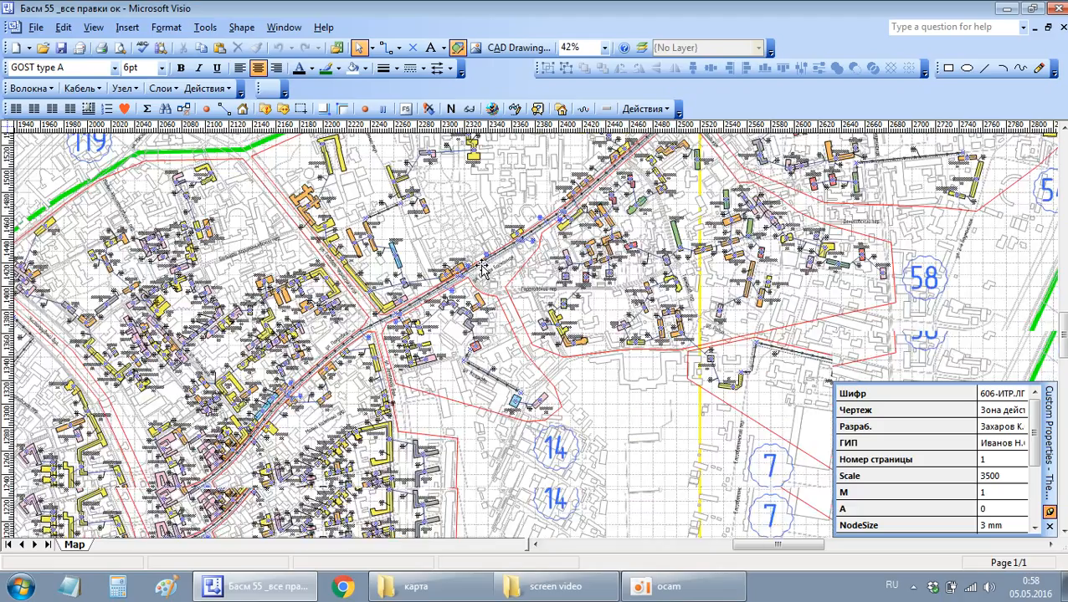
scroll(383, 402, "up", 5, "ctrl")
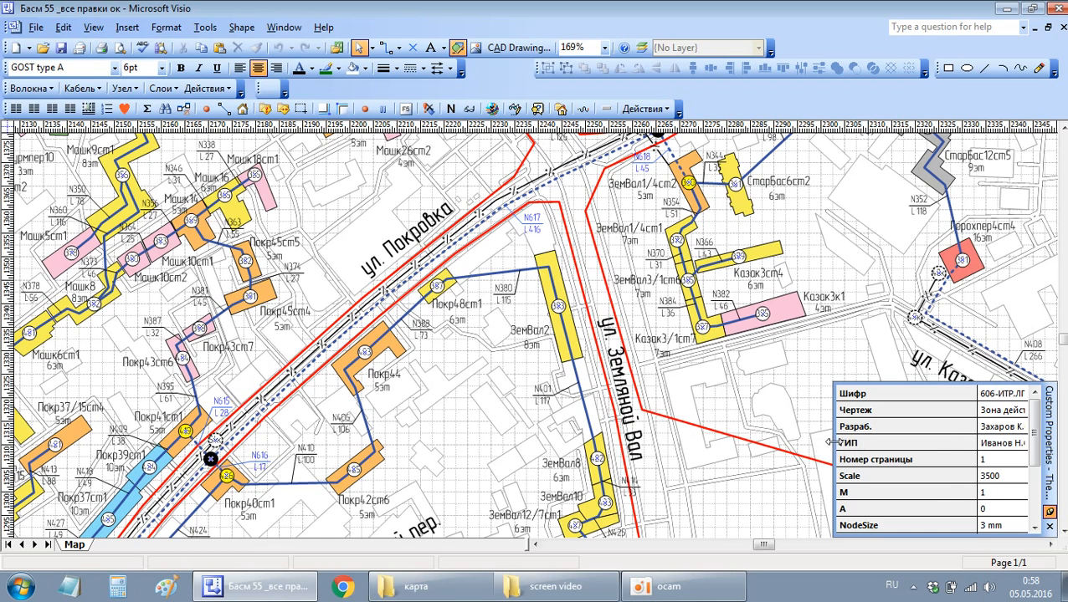
left_click_drag(832, 442, 805, 442)
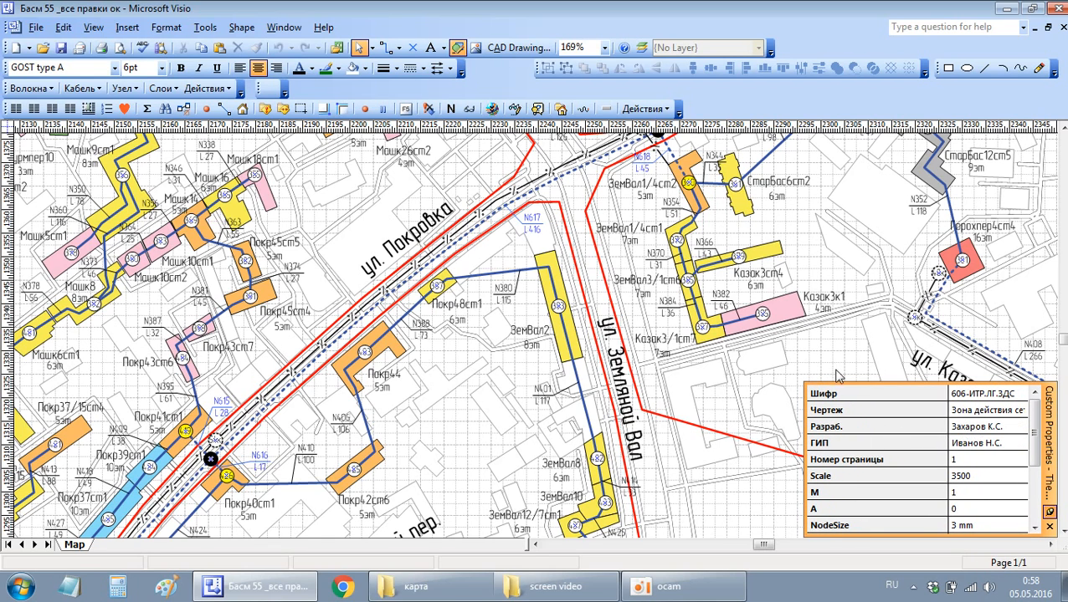
Step: Inspect the custom properties of the pink building labelled Казак3к1
left_click(783, 323)
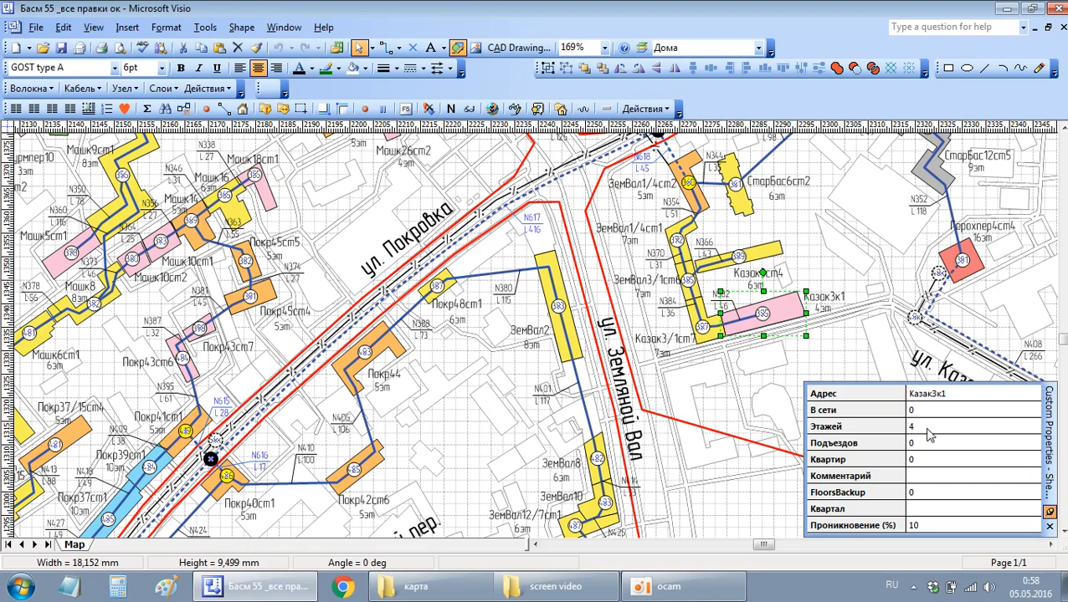
scroll(954, 448, "down", 3)
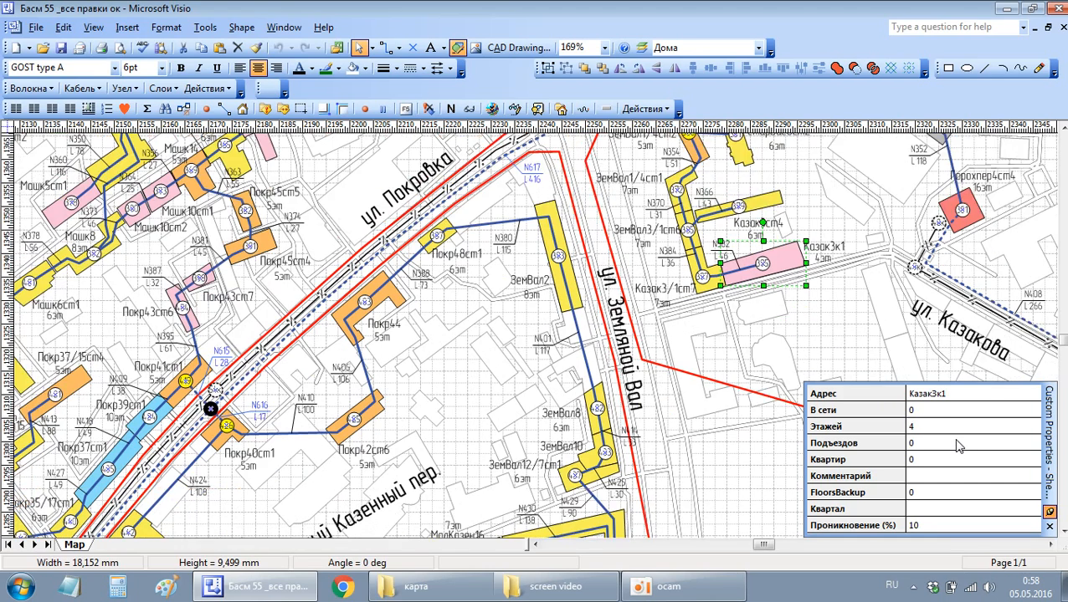
scroll(955, 444, "up", 3)
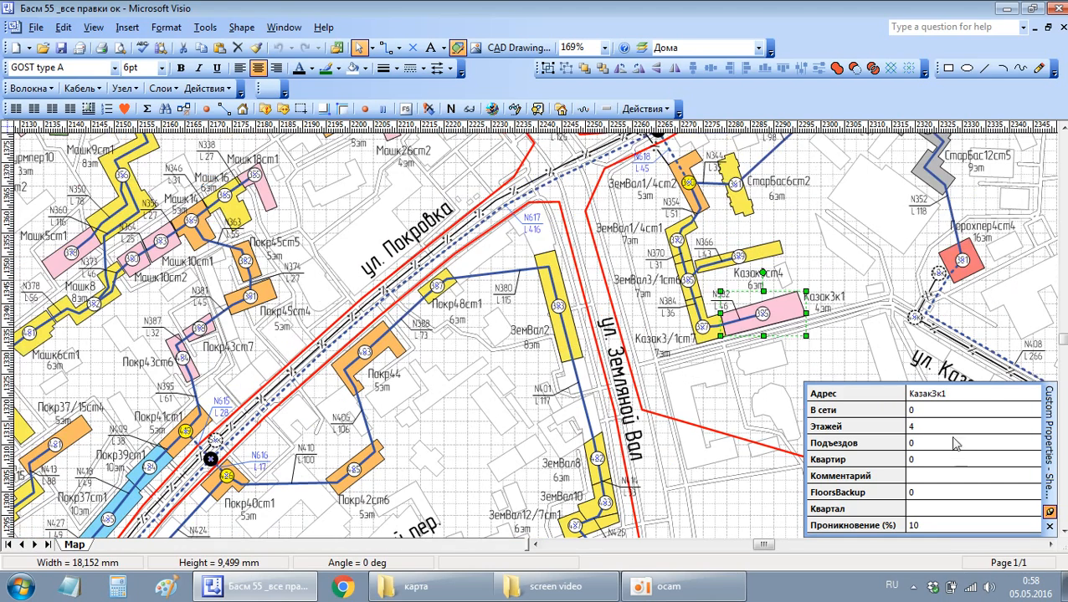
Step: Inspect the custom properties of the node circle inside building Казак3к1 and review the layer list
left_click(765, 317)
left_click(765, 318)
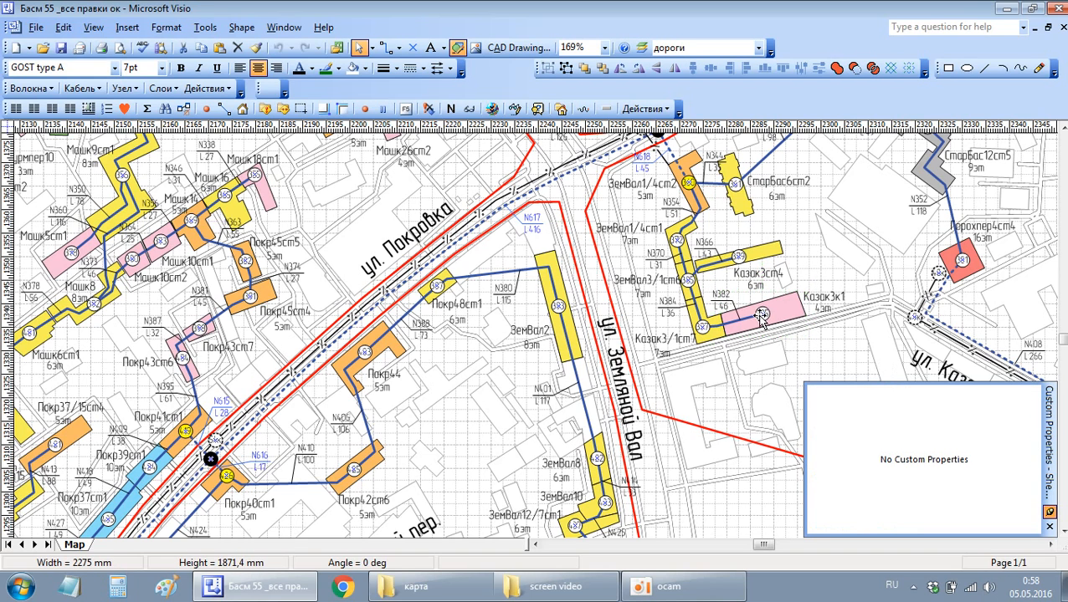
left_click(764, 316)
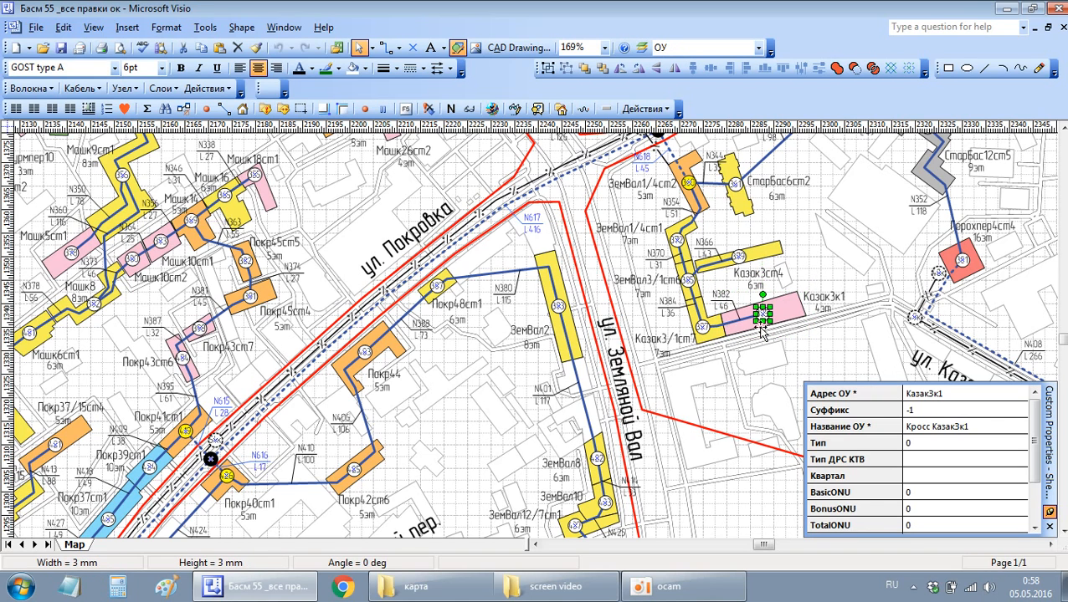
left_click(640, 48)
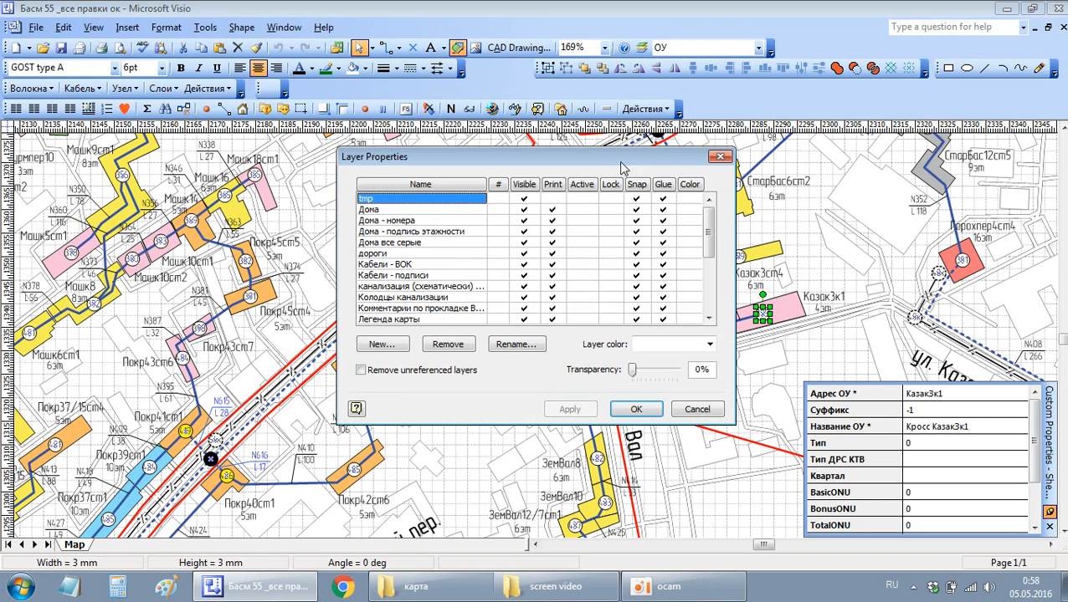
left_click(719, 157)
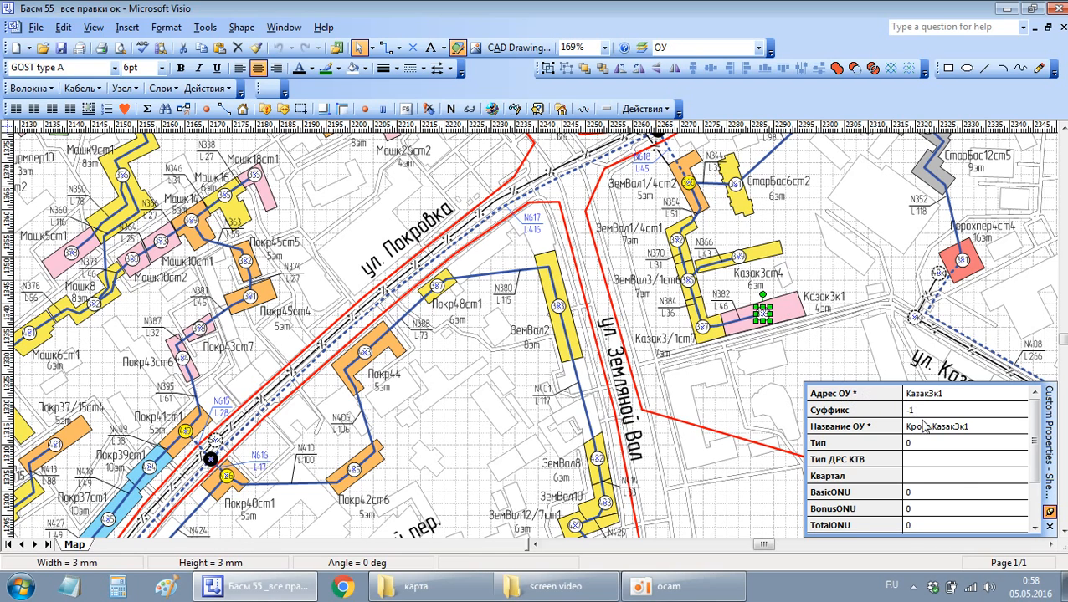
Step: Inspect the cable between buildings Казак3к1 and Казак3/1ст7, checking its length, fibre and end-node properties and its map label
left_click(721, 323)
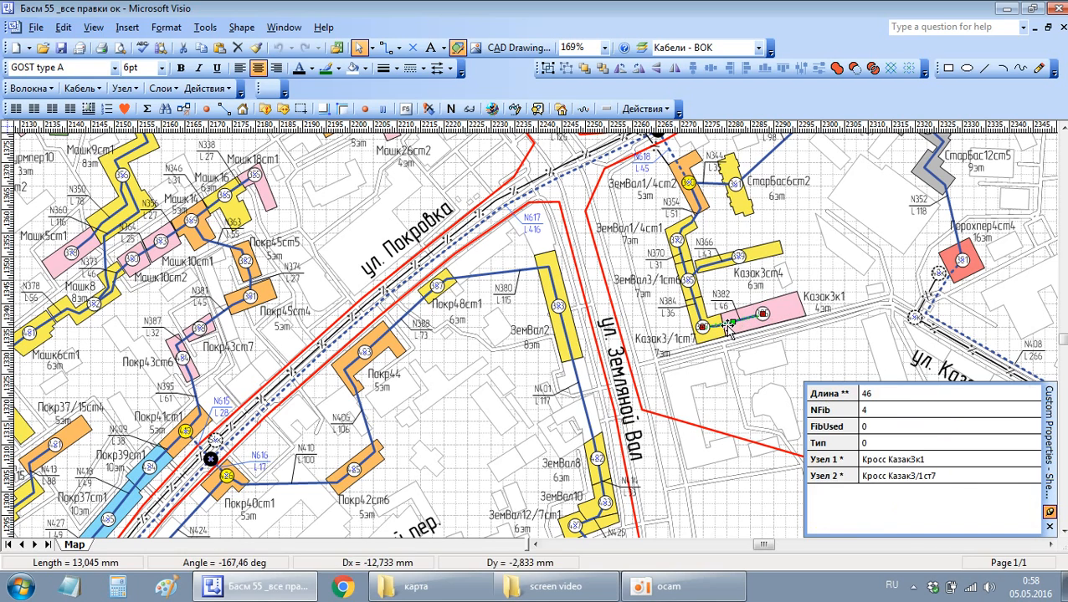
left_click(896, 399)
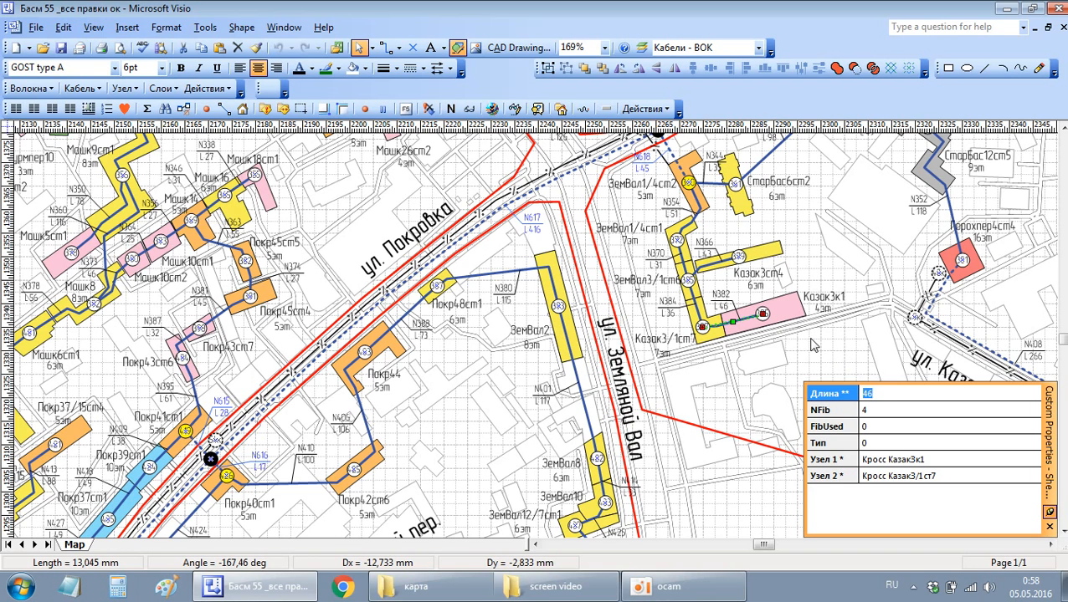
left_click(891, 412)
left_click(892, 433)
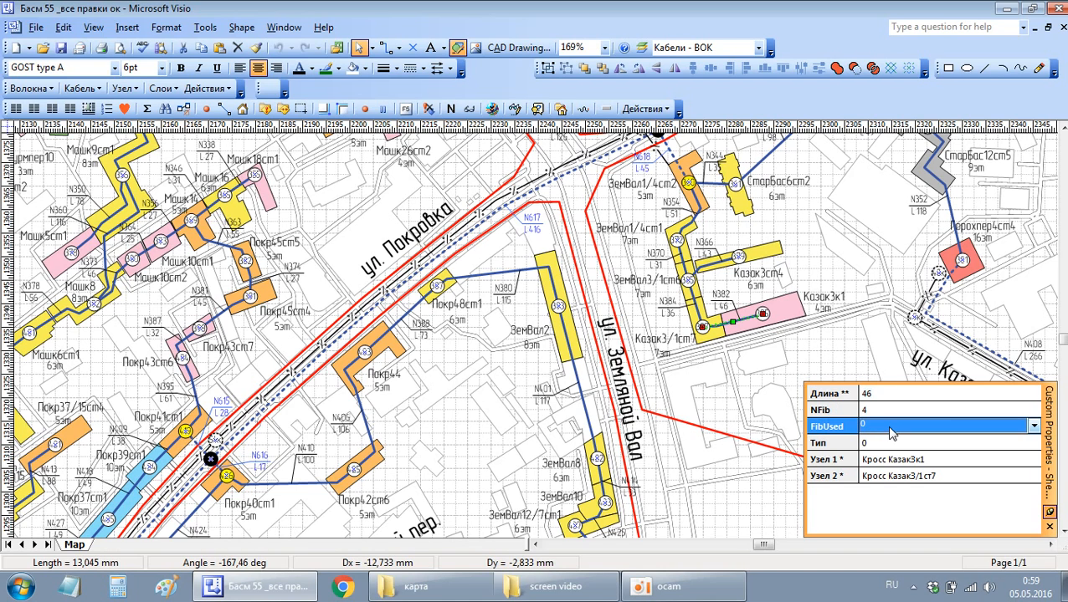
left_click(943, 460)
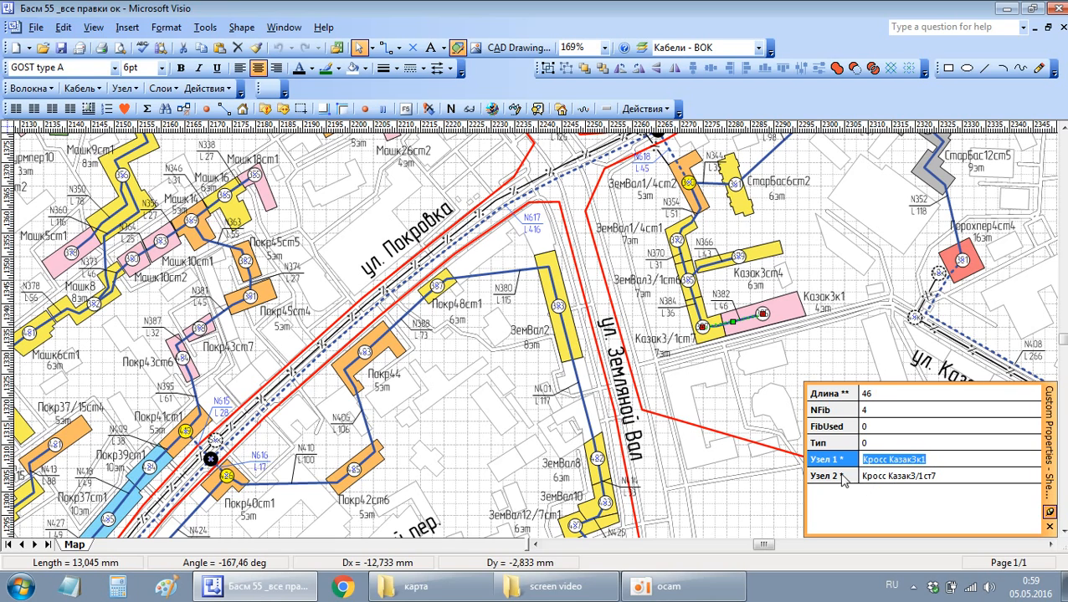
left_click(915, 477)
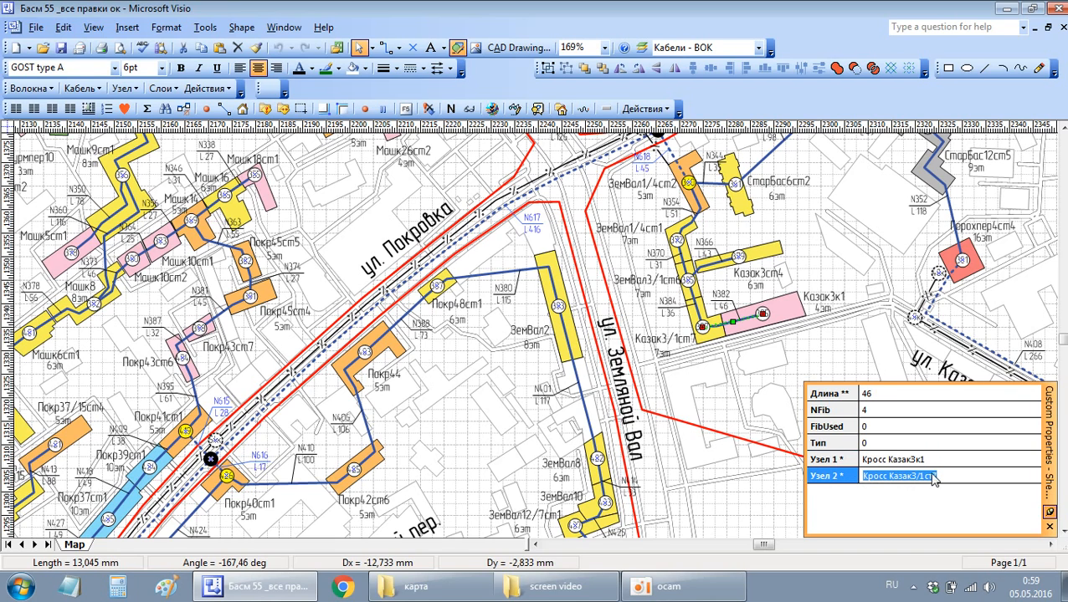
left_click(817, 358)
scroll(734, 316, "up", 5)
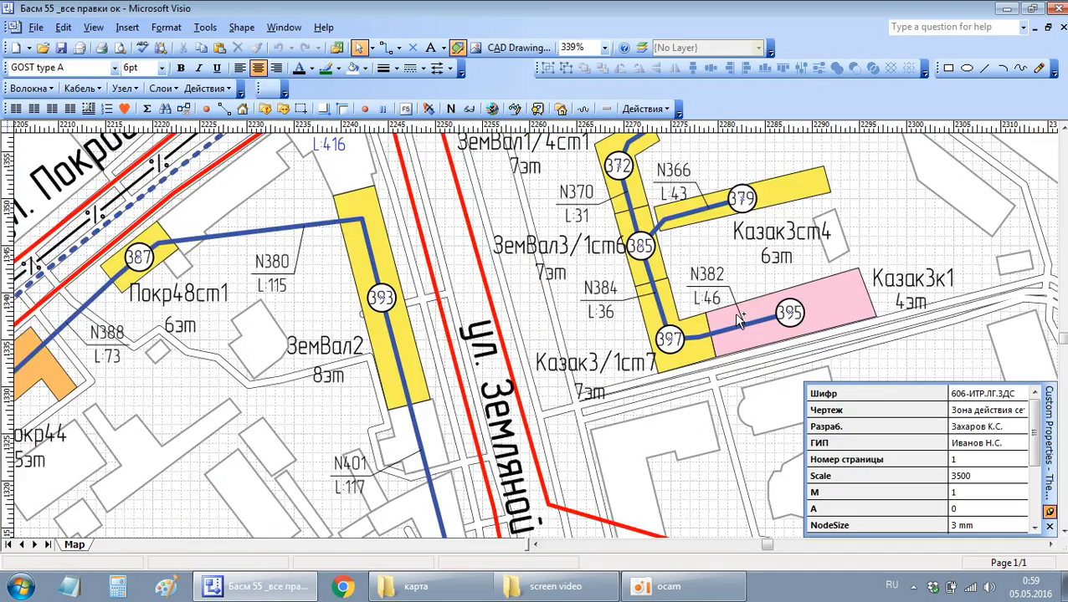
Step: Set the NFib property of the cable between nodes 395 and 397 to 8, and change it to 12
left_click(722, 302)
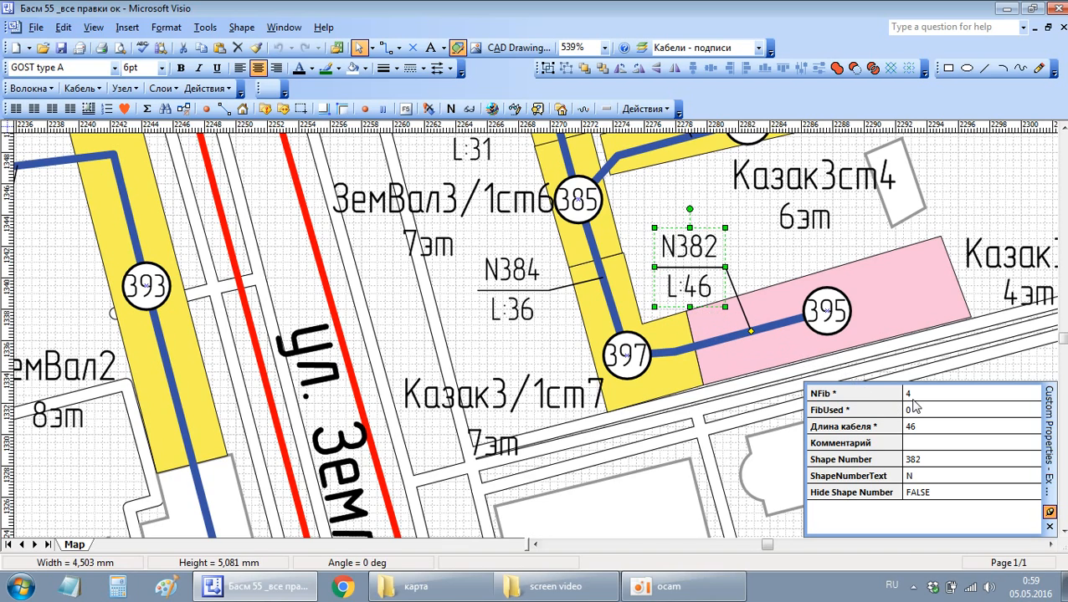
left_click(728, 339)
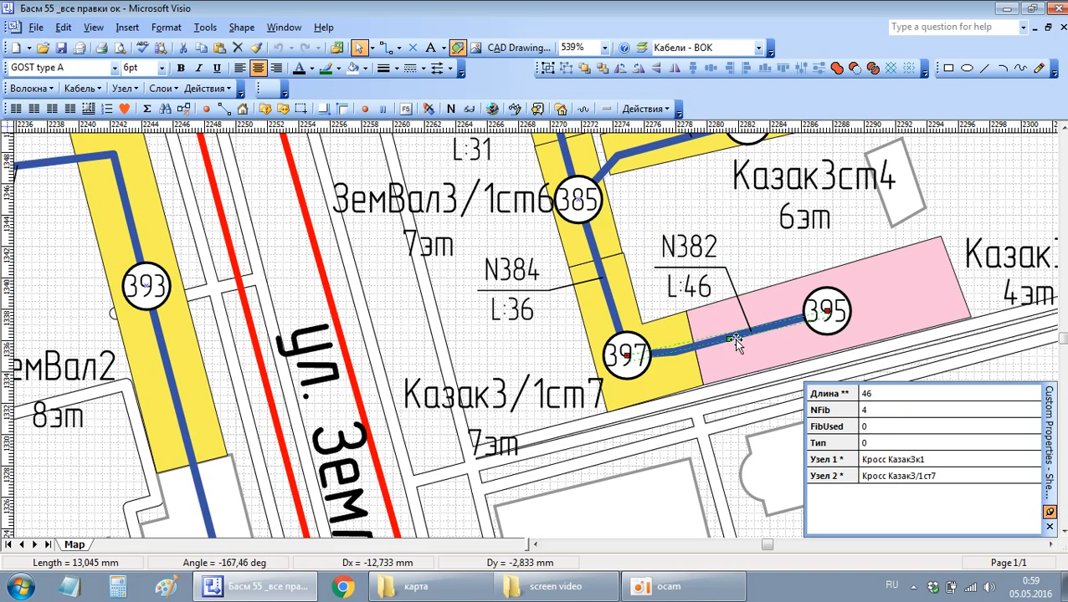
left_click(893, 412)
type("8")
key("Return")
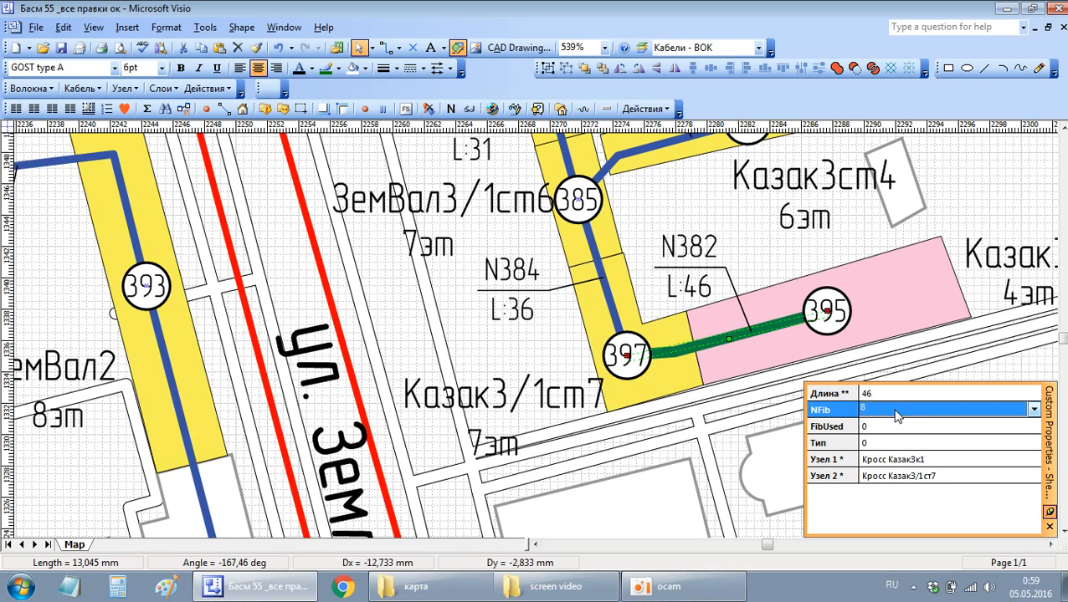
type("12")
key("Return")
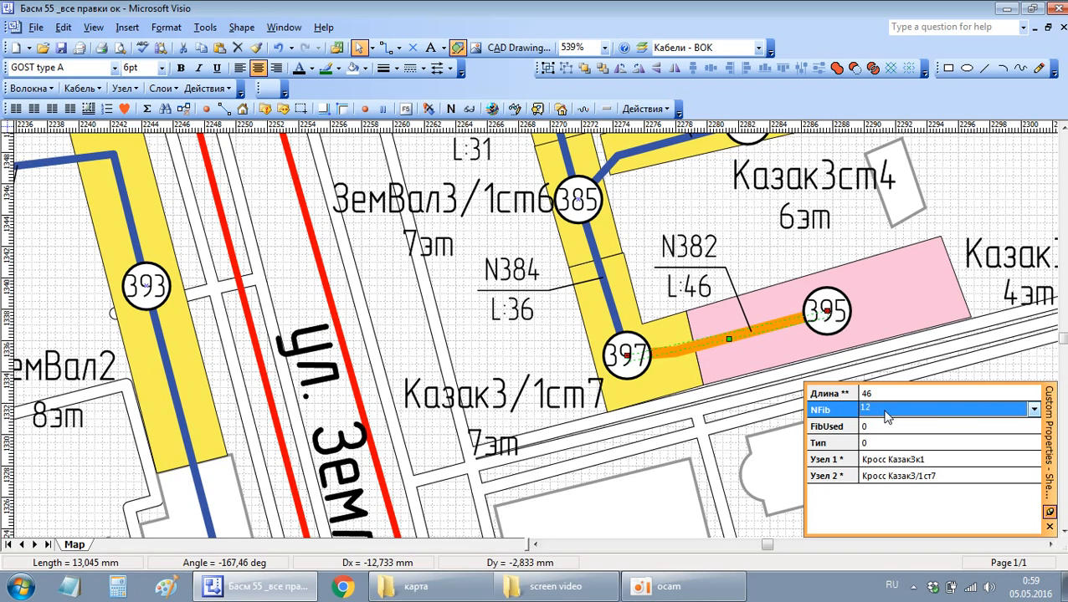
Step: Try to refresh the N382 cable label with the Апдейт объектов macro, and undo the update
left_click(707, 285)
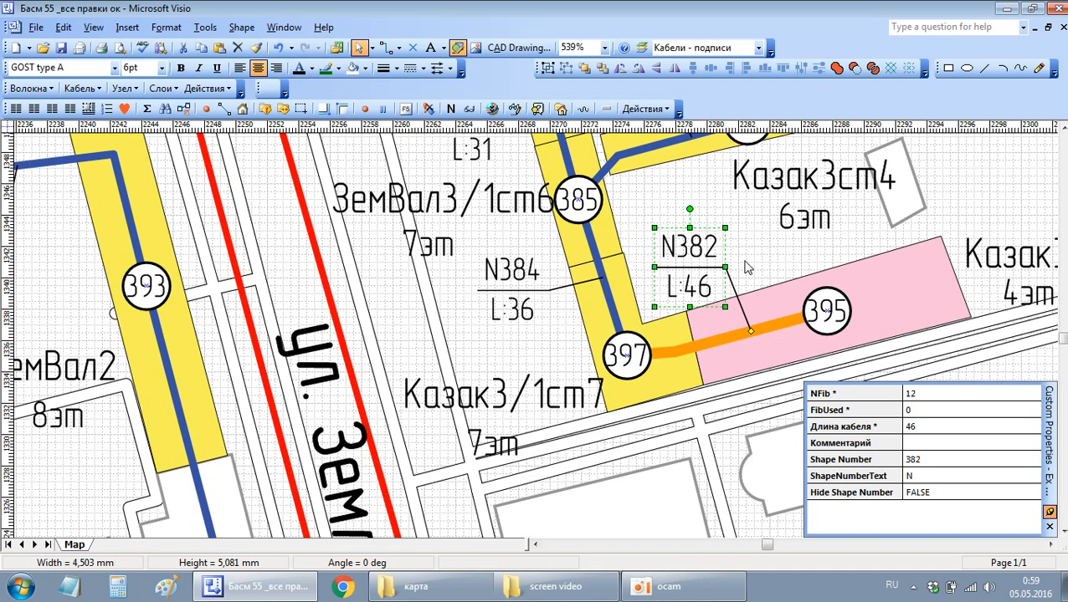
left_click(406, 108)
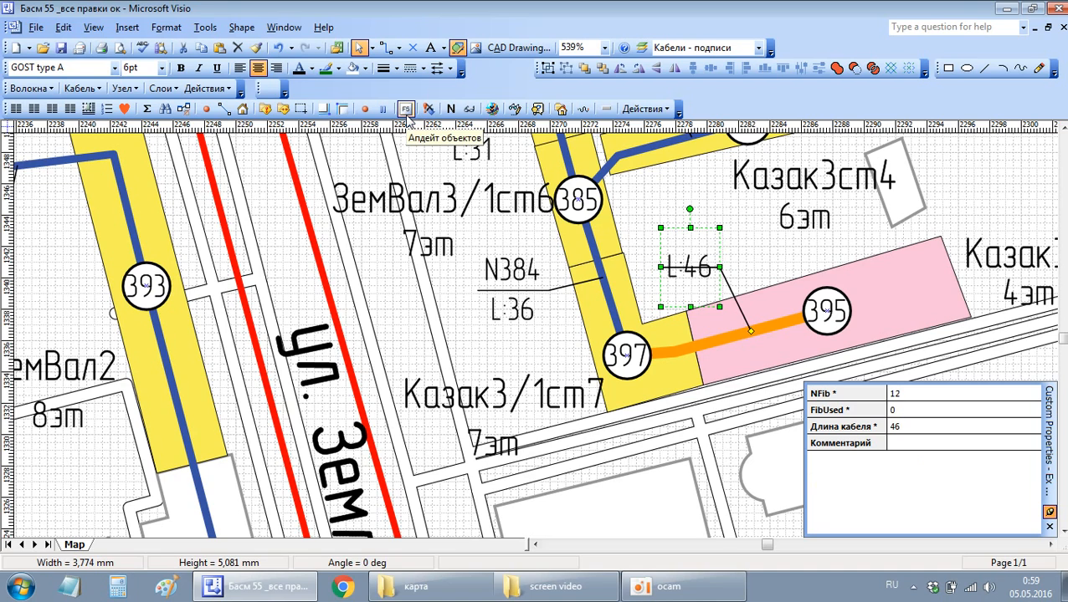
key("ctrl+z")
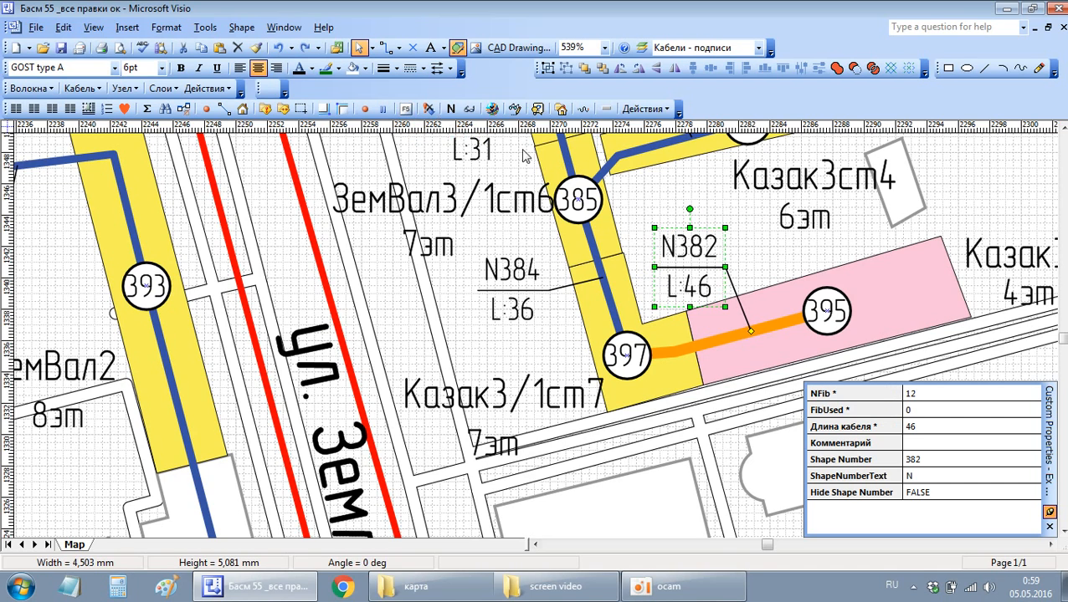
Step: Check the properties of the cable between nodes 395 and 397 and view the surrounding district map
left_click(751, 251)
left_click(757, 328)
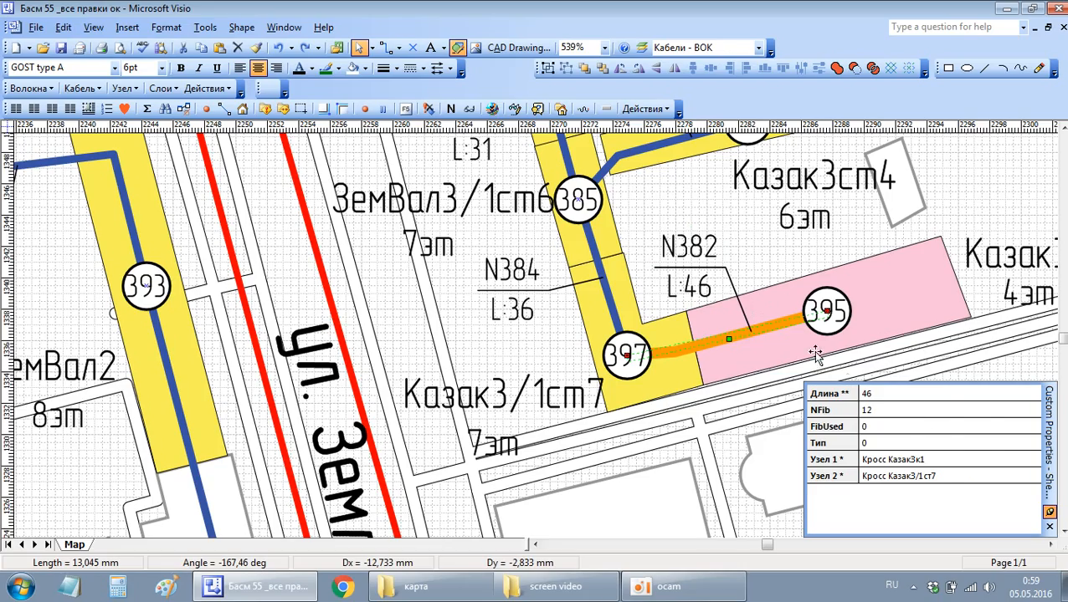
left_click(514, 353)
scroll(525, 285, "down", 2, "ctrl")
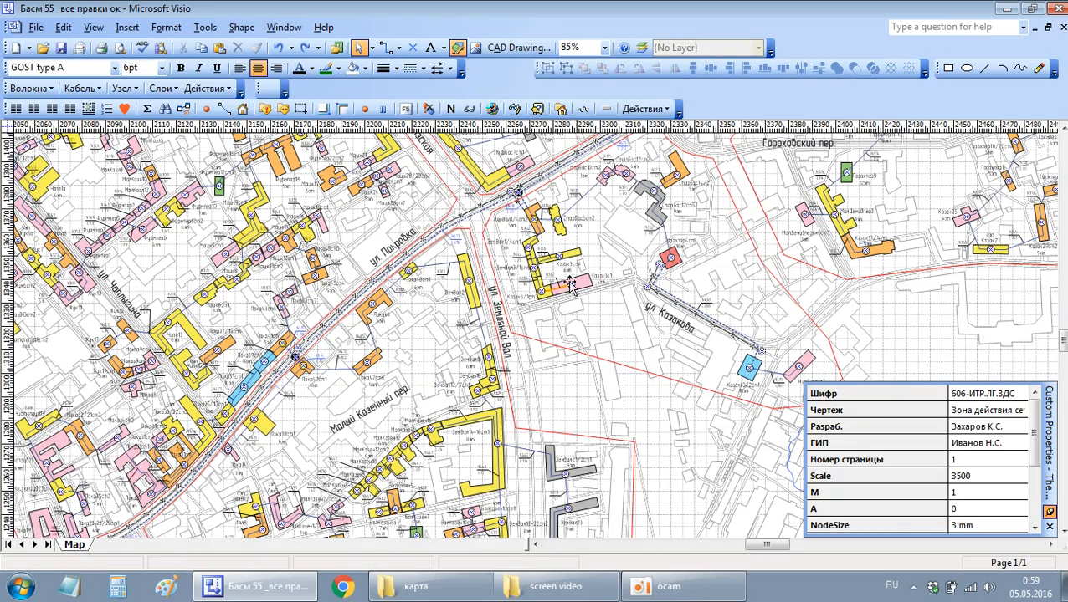
scroll(571, 290, "up", 1)
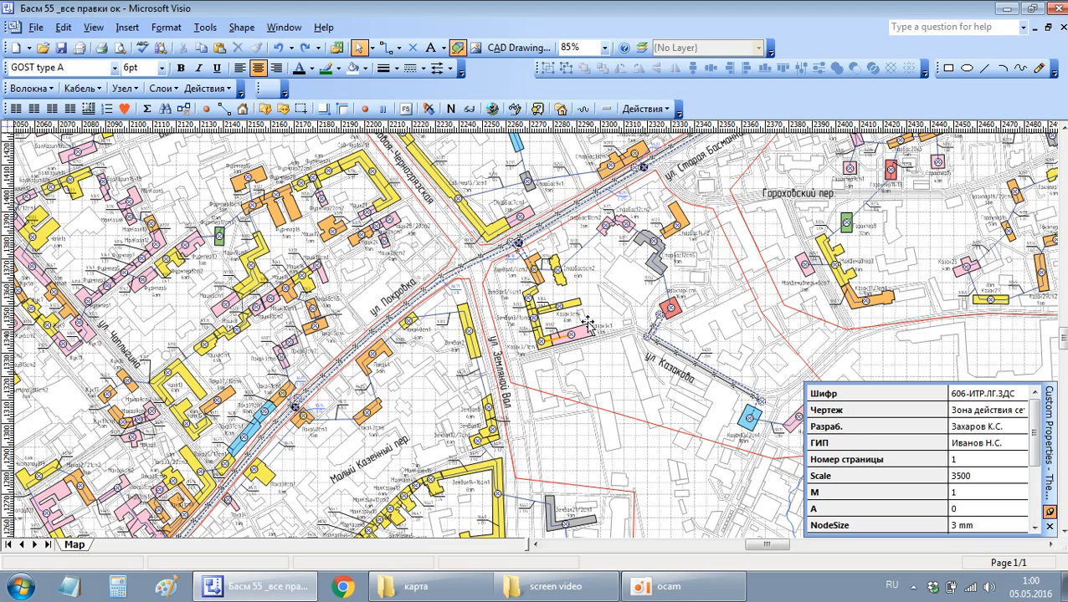
Step: Switch to Windows Explorer and open the folder 23 Воронеж3 (Телеком-Сервис) inside iforp2 on drive D
left_click(418, 586)
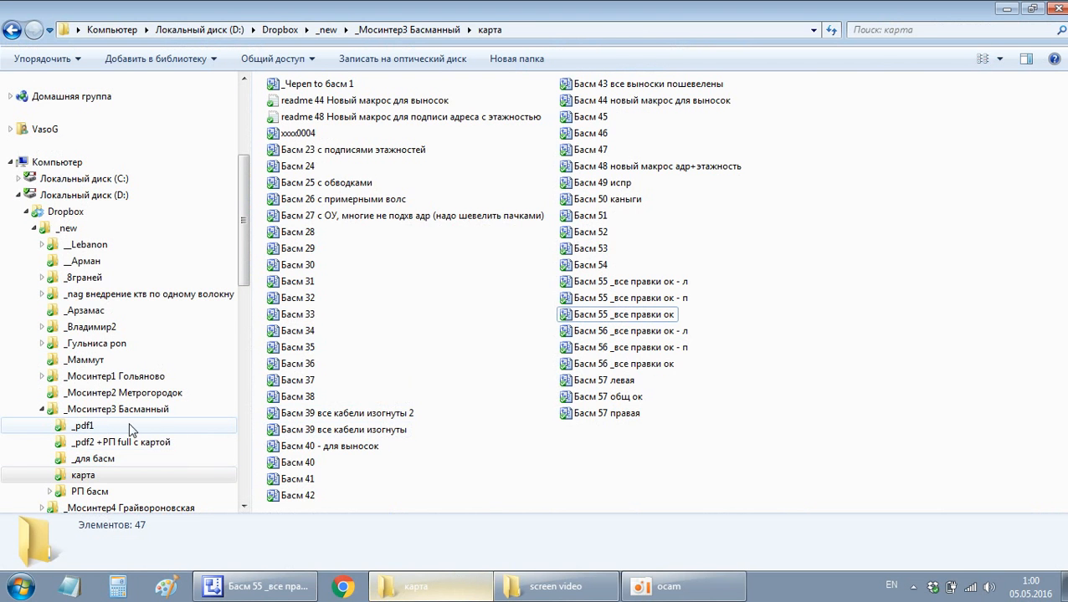
left_click(42, 409)
left_click(34, 212)
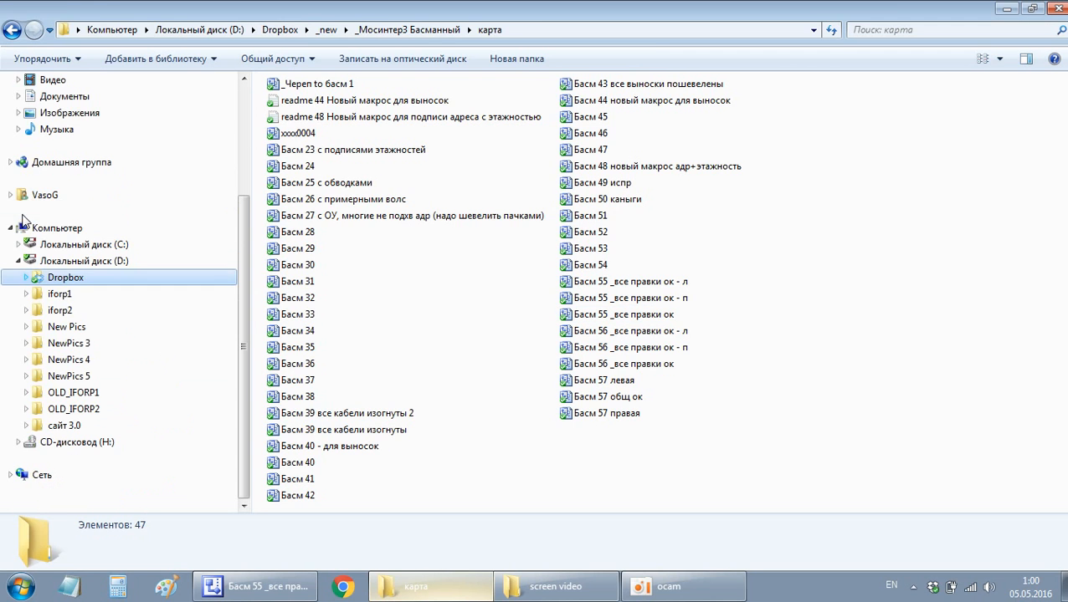
left_click(67, 312)
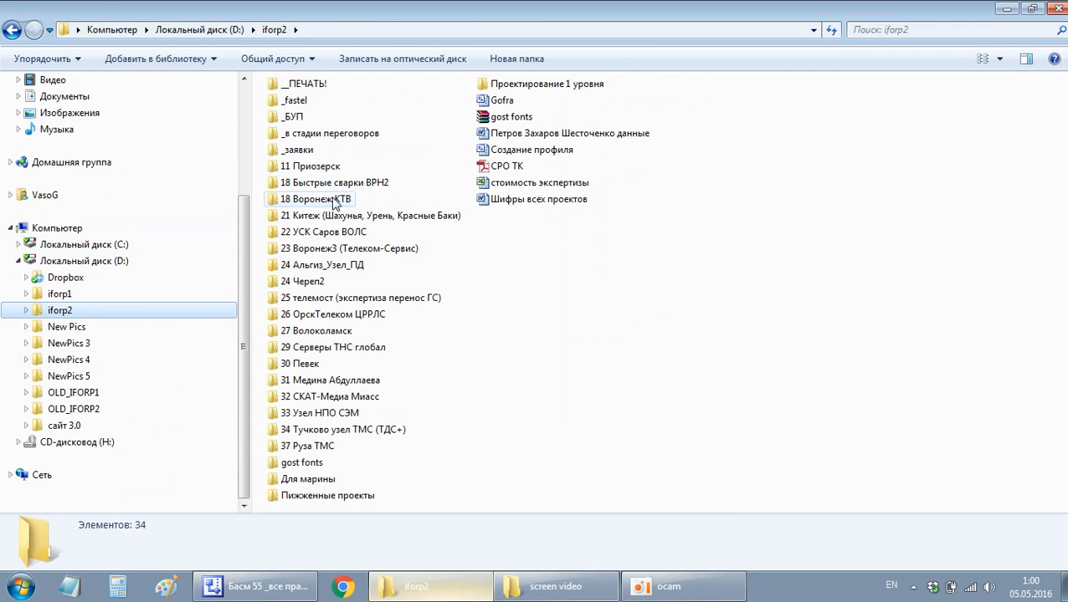
double_click(335, 182)
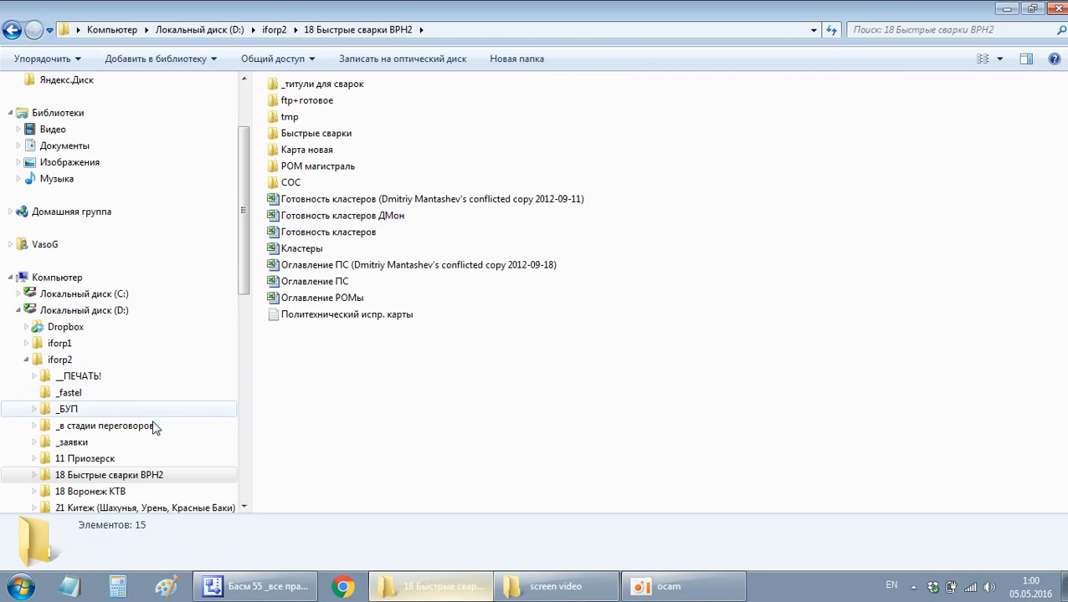
left_click_drag(244, 285, 253, 400)
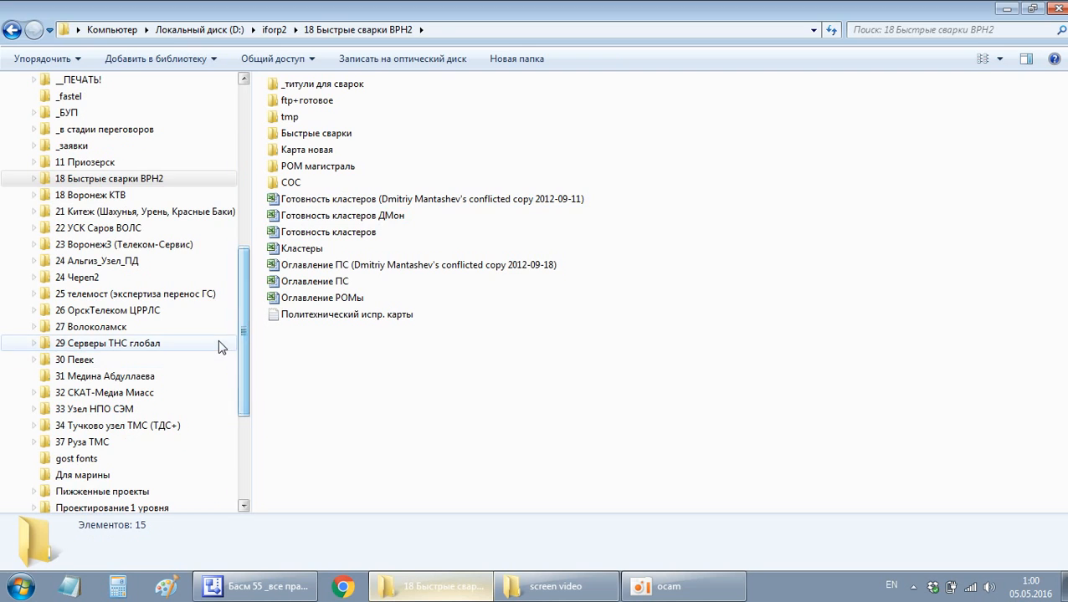
left_click(209, 245)
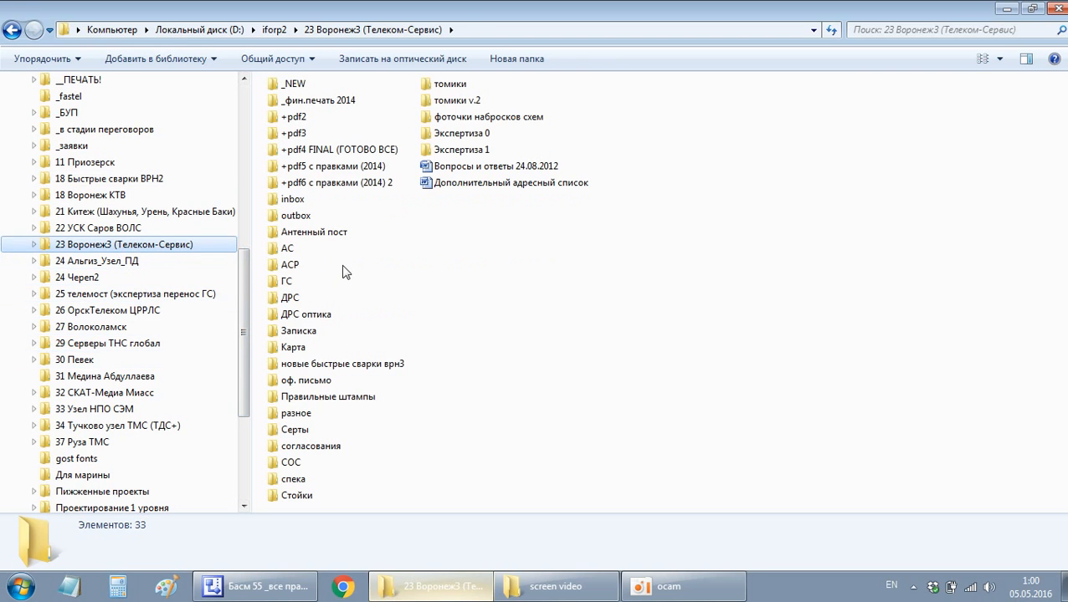
left_click(434, 240)
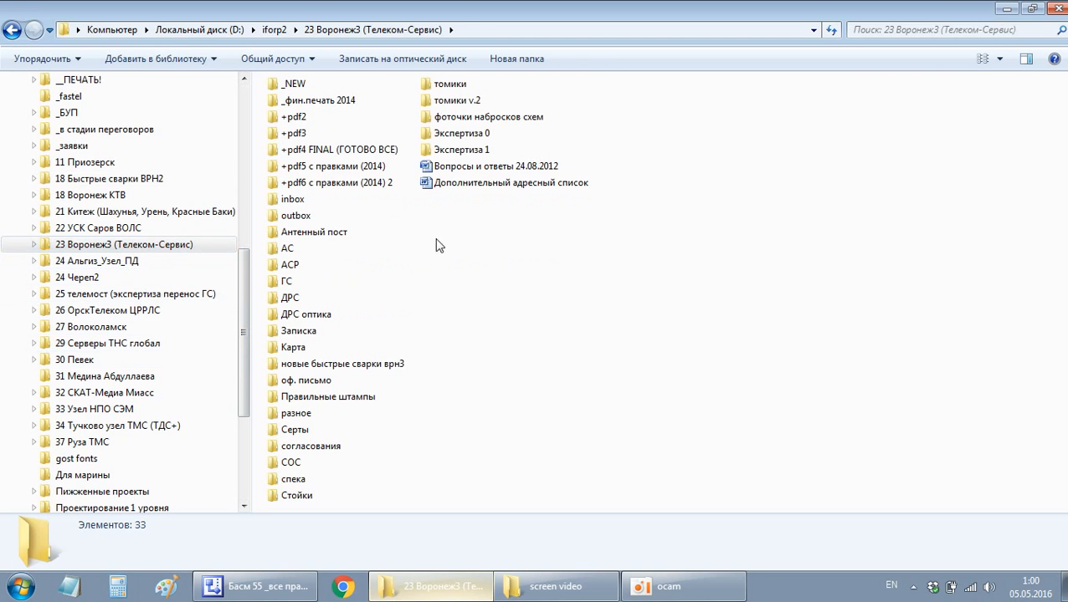
Step: Open the PDF 500-23-TX35 from the 2 РЧ subfolder of +pdf6 с правками (2014) 2 and show its page thumbnails
double_click(336, 183)
double_click(289, 83)
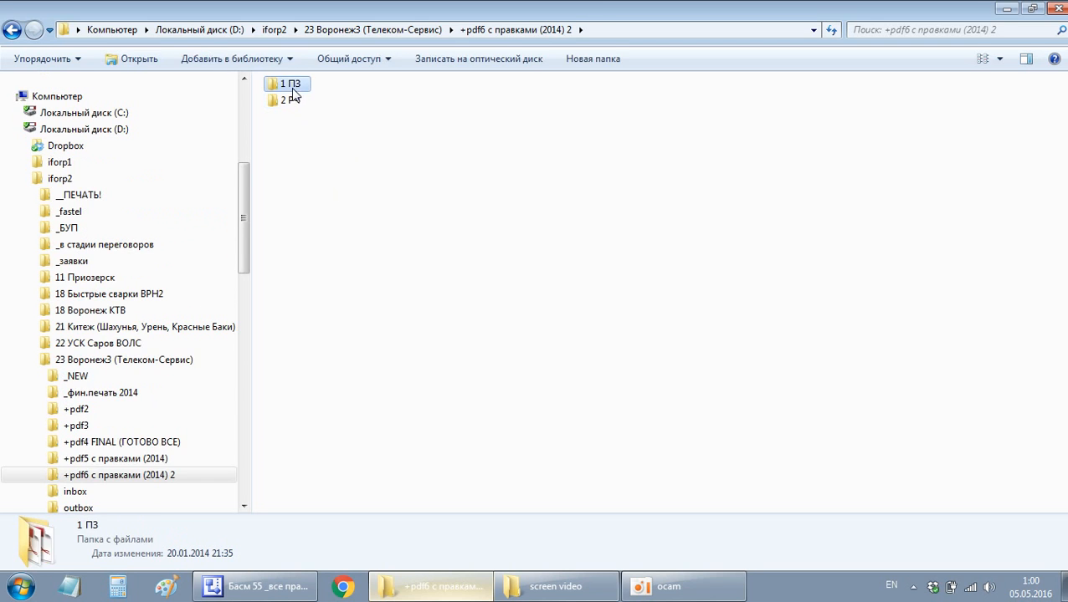
left_click(84, 475)
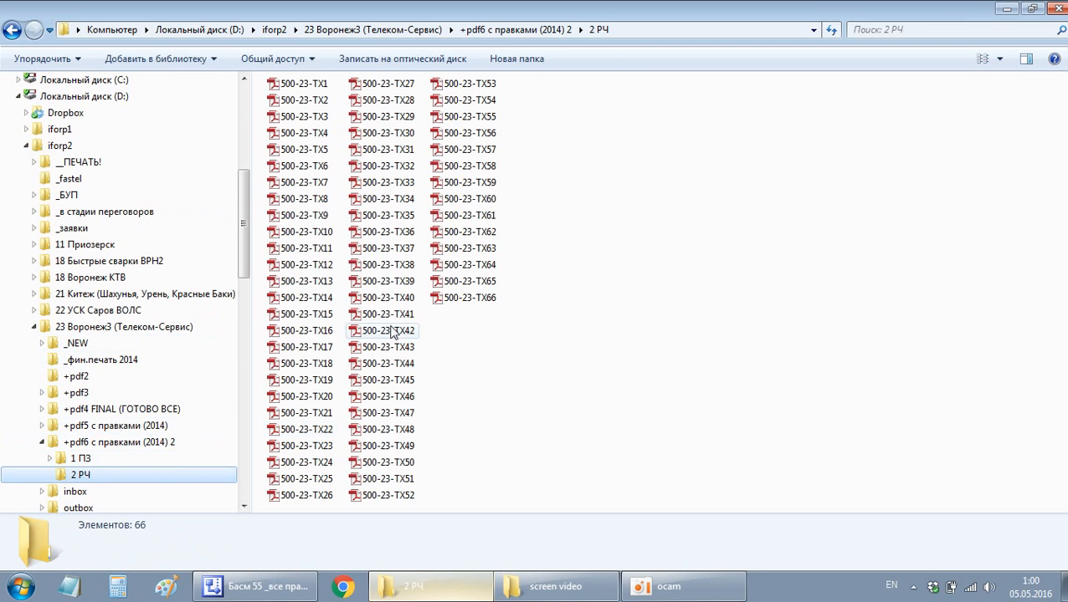
left_click(388, 215)
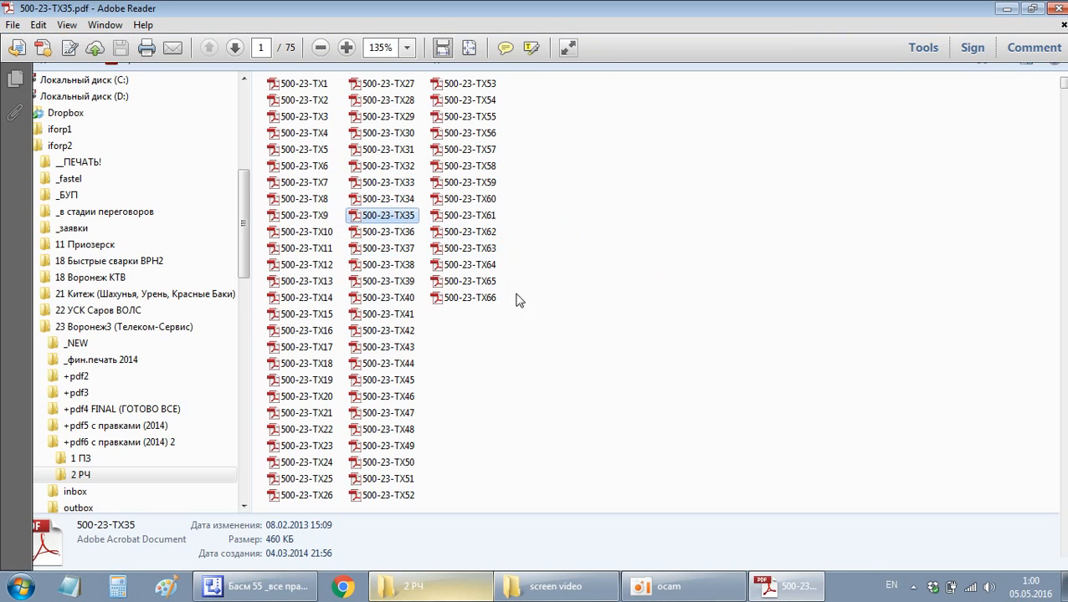
left_click(14, 80)
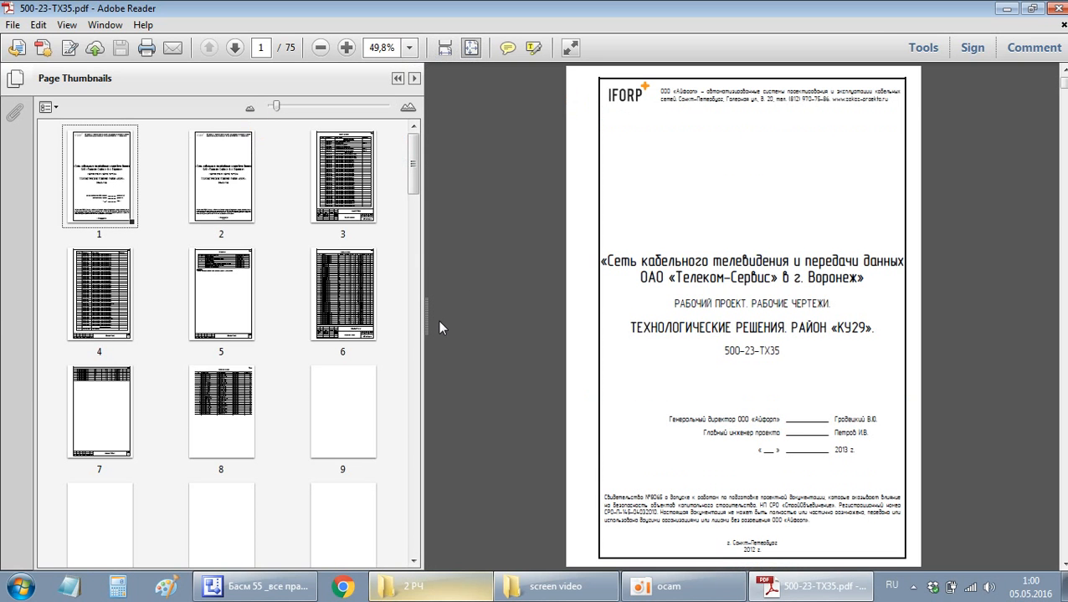
Step: Examine the fibre splice diagrams of the project PDF from page 12 through page 23
scroll(410, 200, "down", 3)
scroll(412, 205, "down", 1)
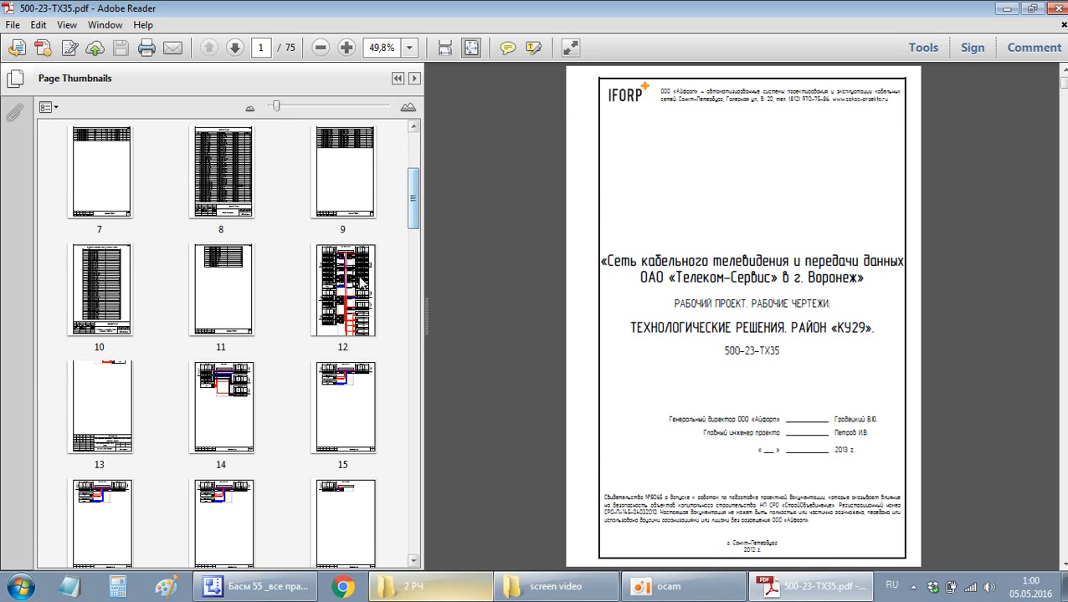
left_click(358, 285)
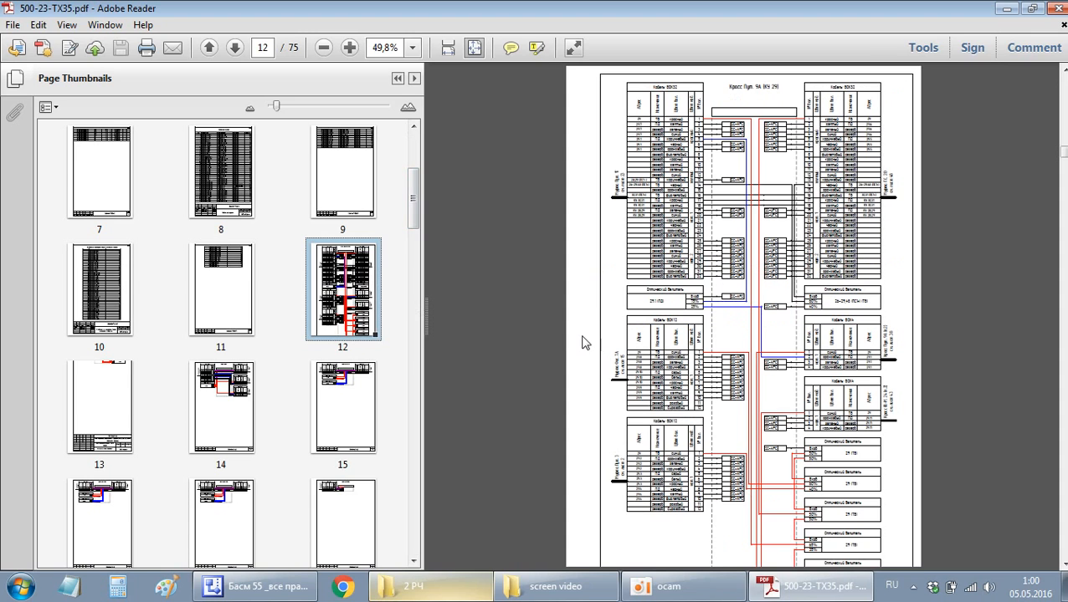
scroll(484, 213, "down", 3)
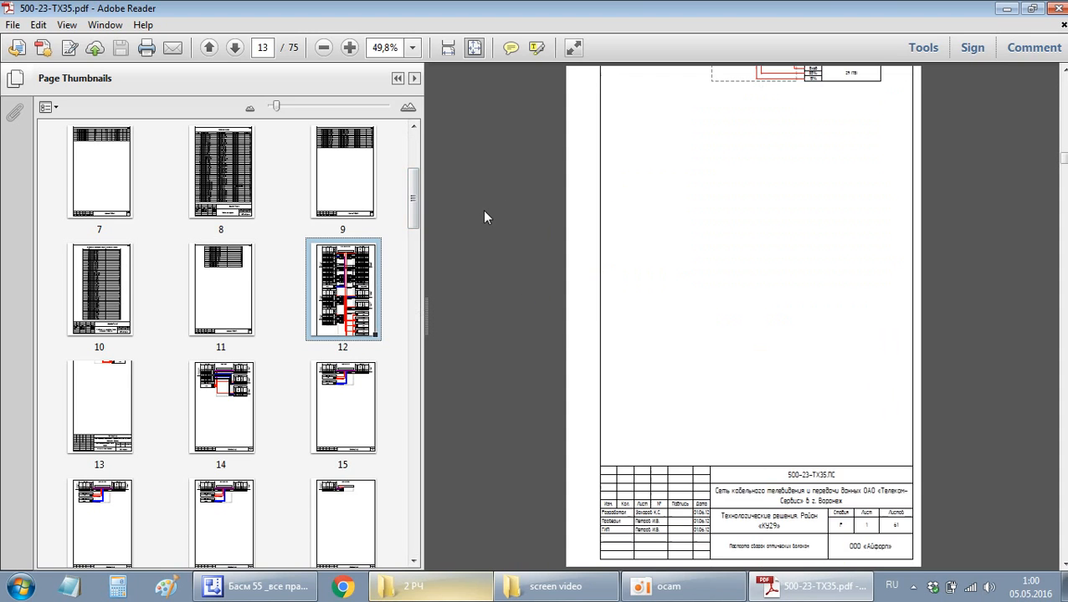
scroll(484, 213, "down", 3)
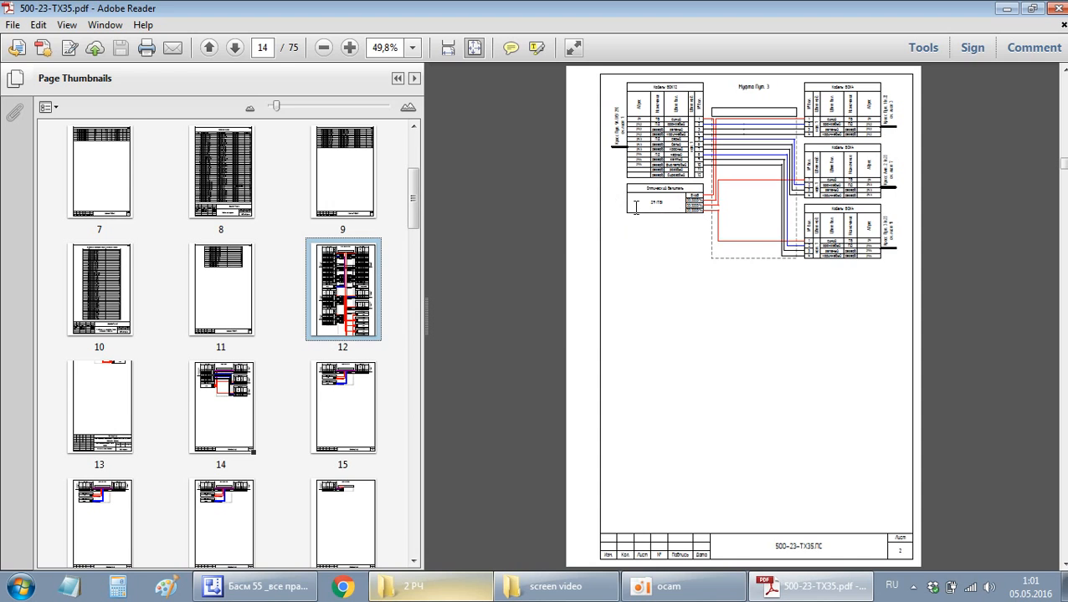
scroll(636, 209, "down", 5)
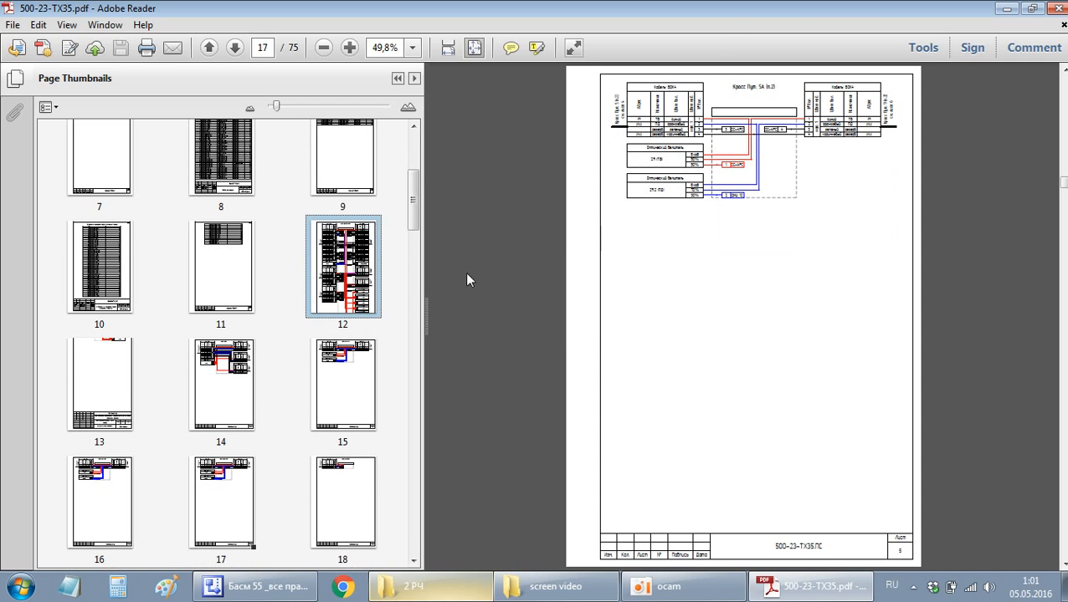
scroll(553, 251, "down", 3)
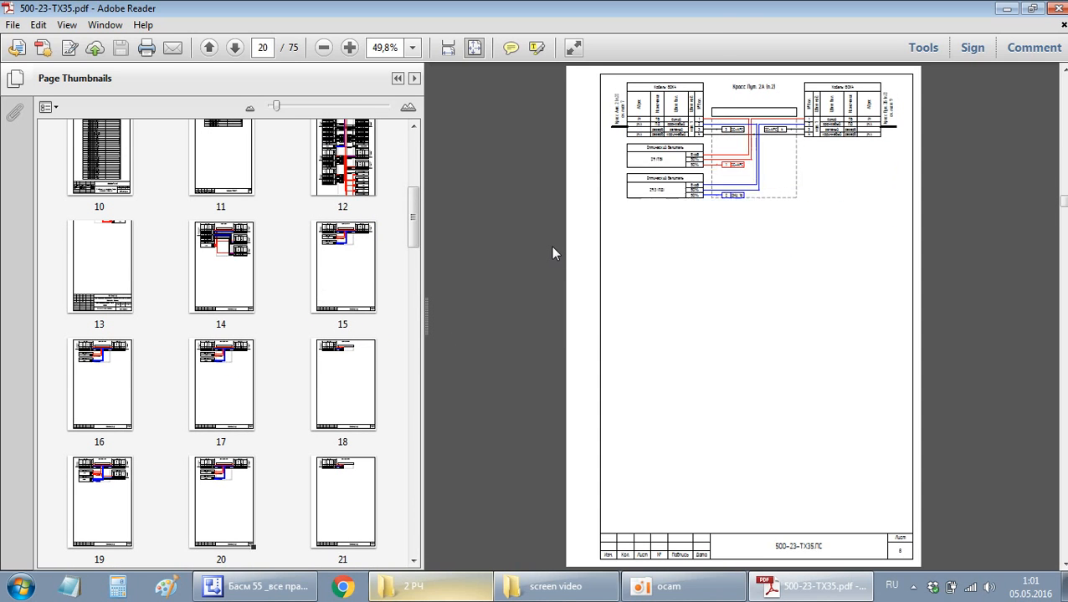
scroll(536, 247, "down", 3)
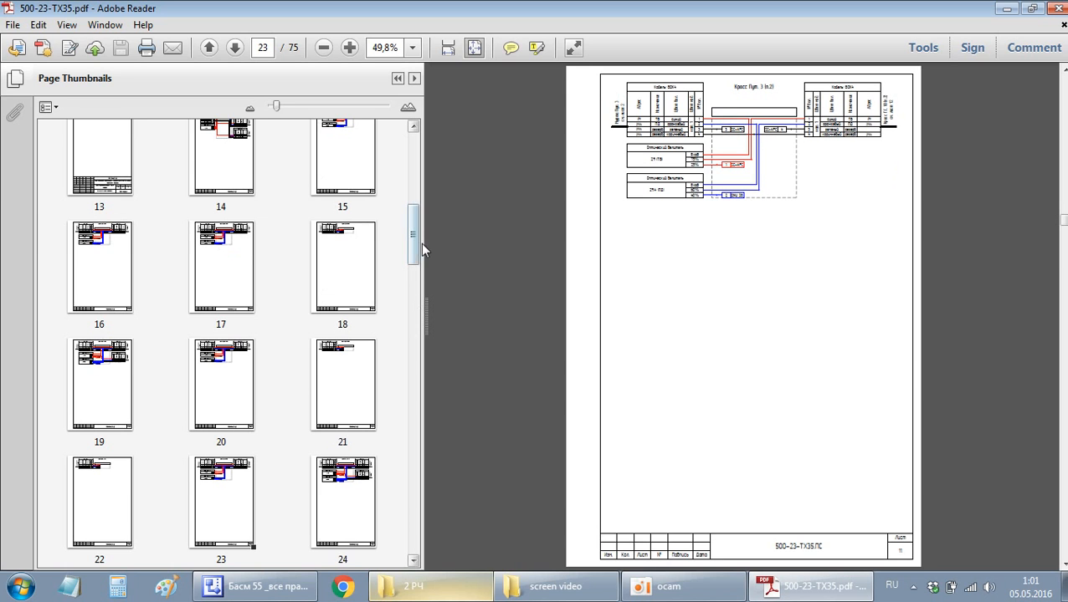
Step: Examine the splice diagram on page 35 and close the PDF
left_click_drag(414, 232, 412, 353)
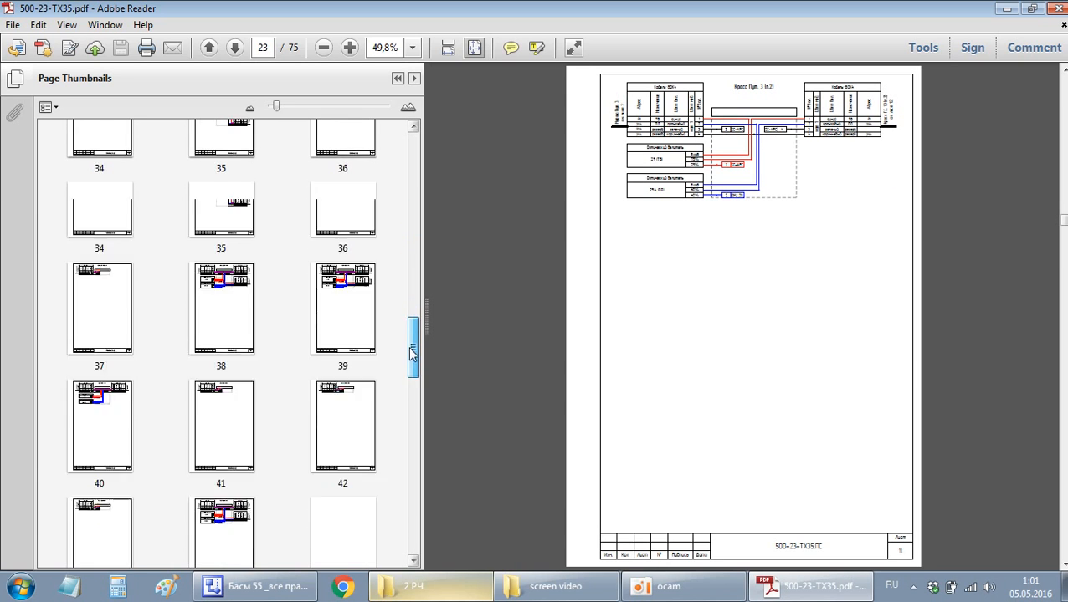
left_click(239, 309)
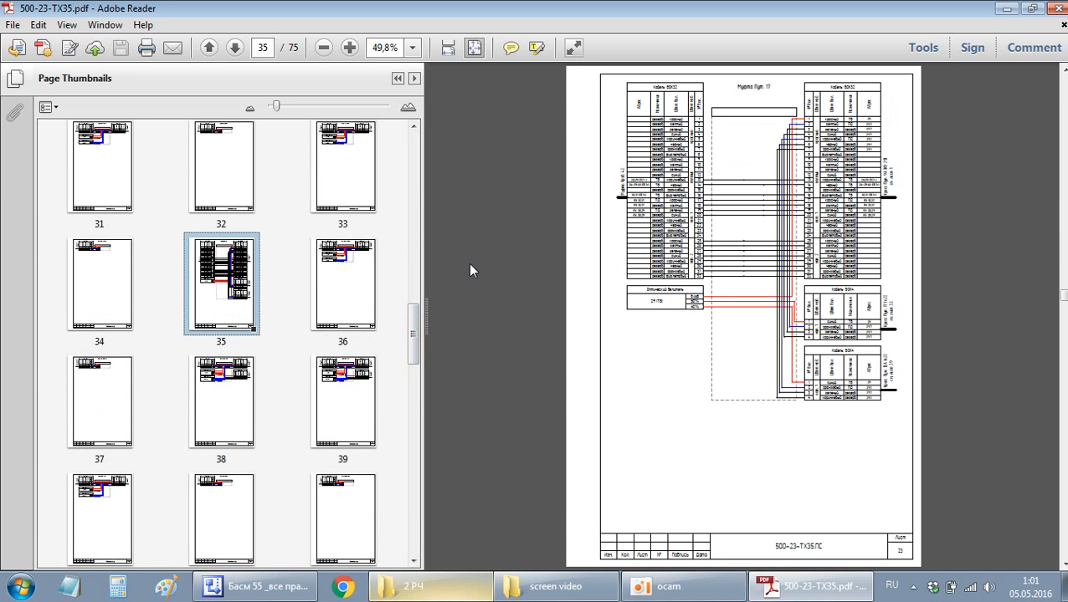
left_click(1058, 8)
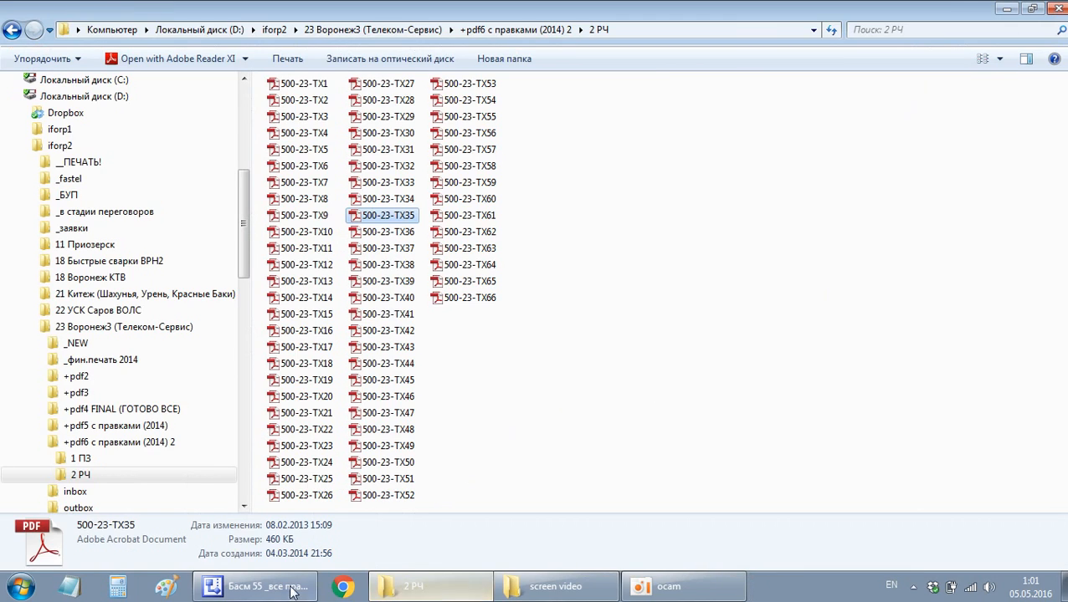
Step: Switch back to Visio and close it together with the drawing Басм 55 _все правки ок
left_click(289, 588)
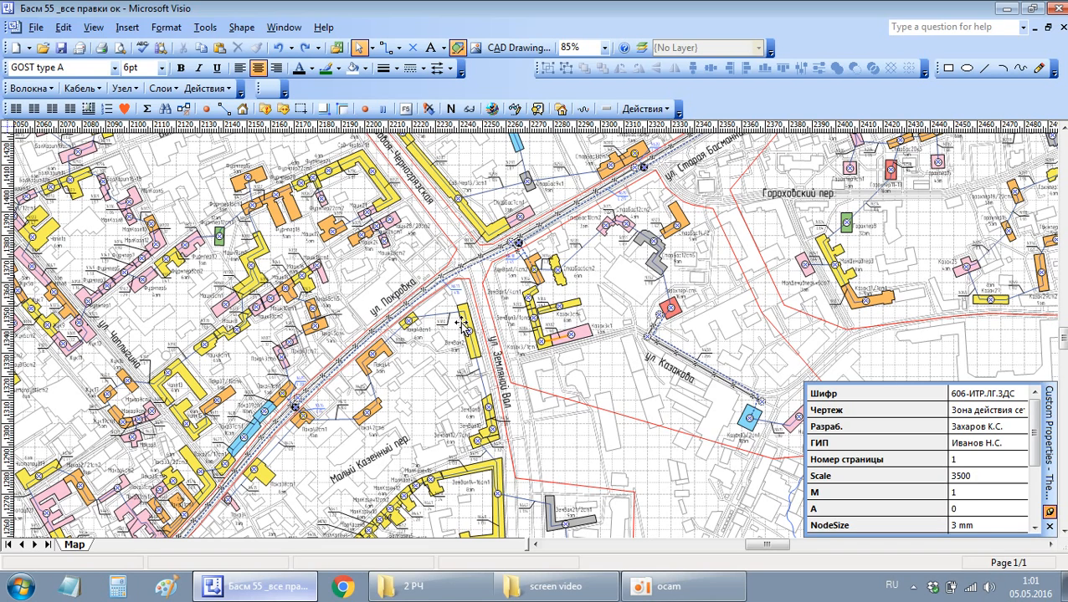
left_click(1059, 11)
left_click(536, 334)
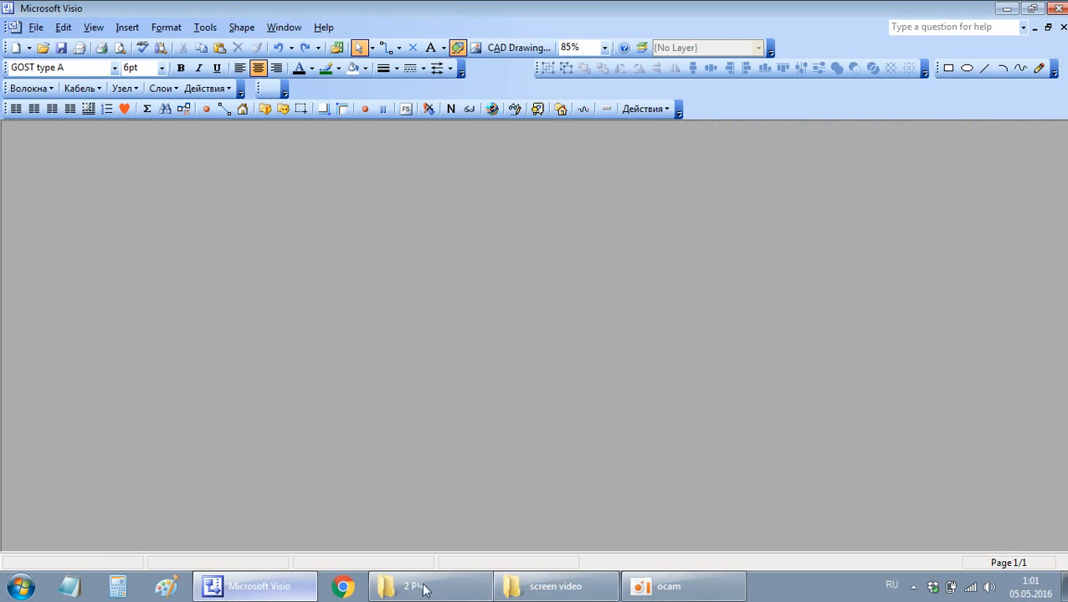
Step: Switch to the screen video folder and open the Visio drawing 1 test optics
left_click(543, 590)
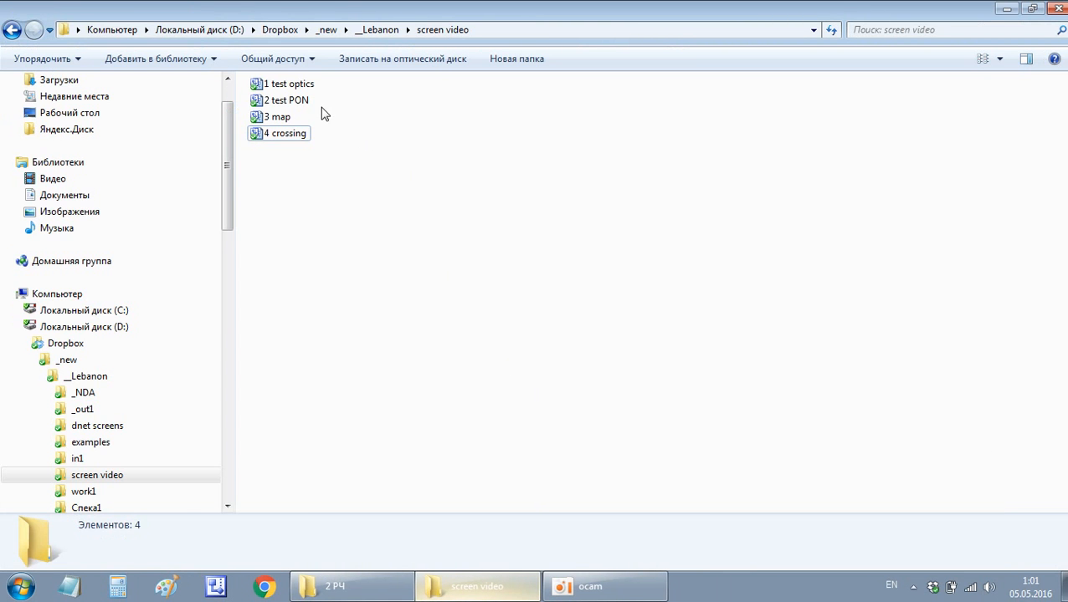
left_click(289, 84)
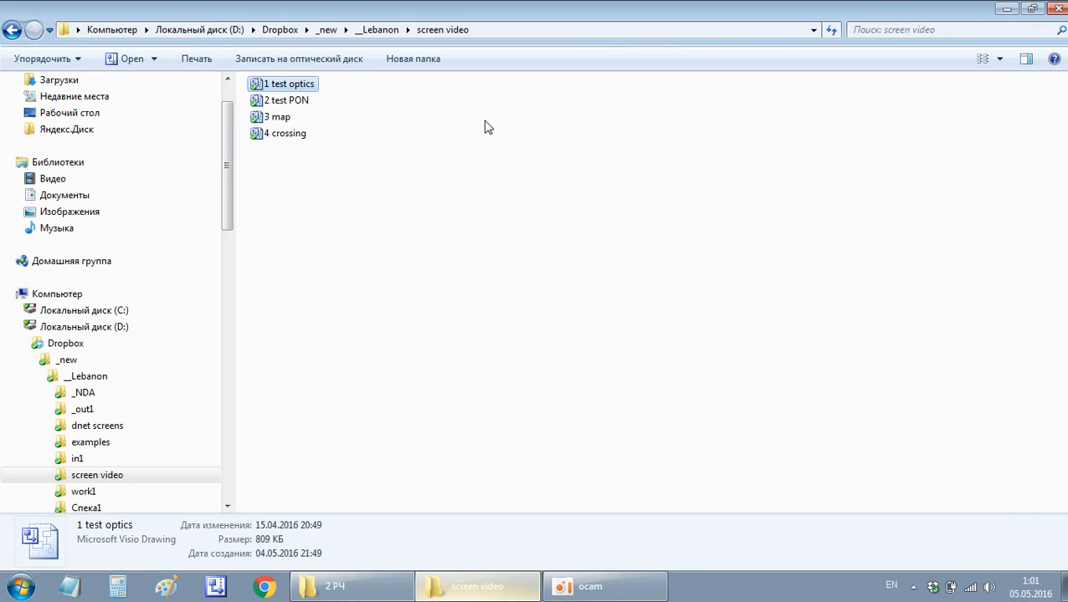
key("Return")
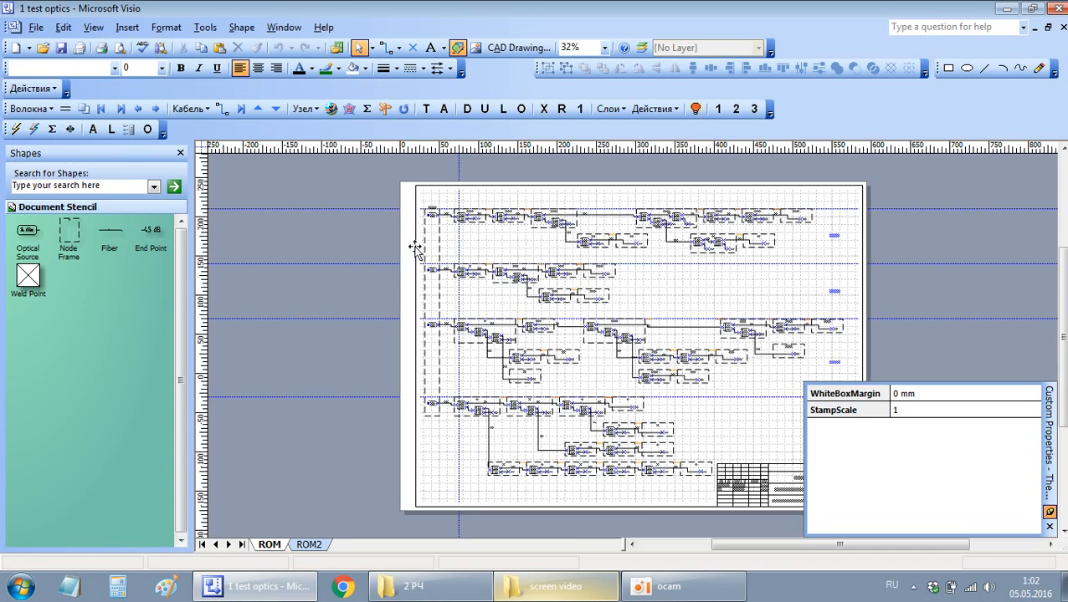
Step: Set the power (Мощность) of the uppermost optical source in Стойка ГС to 10 dB(m)
scroll(504, 241, "up", 3)
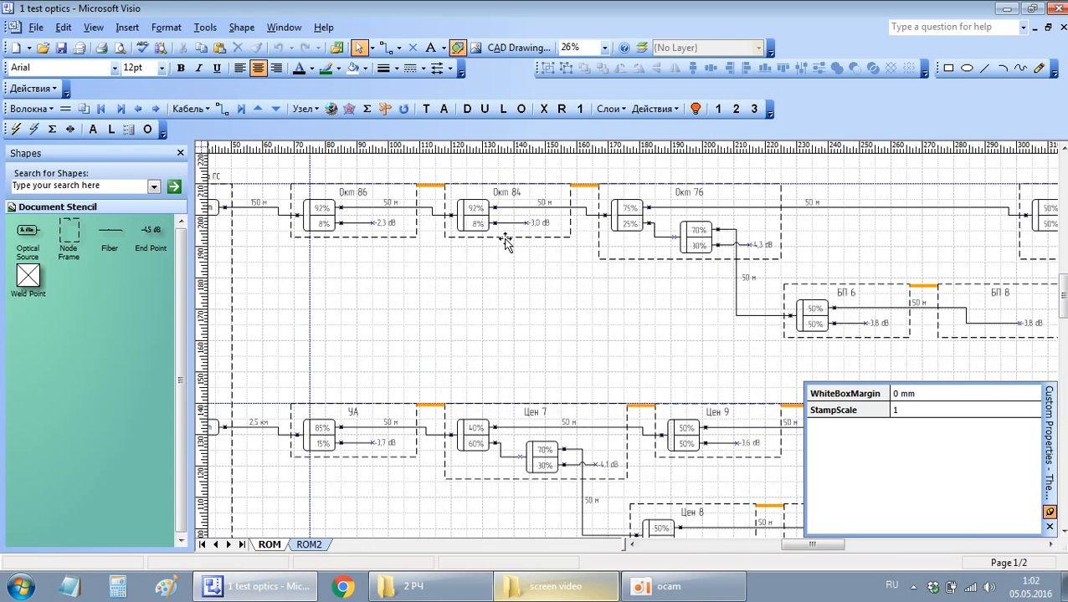
scroll(477, 297, "up", 5)
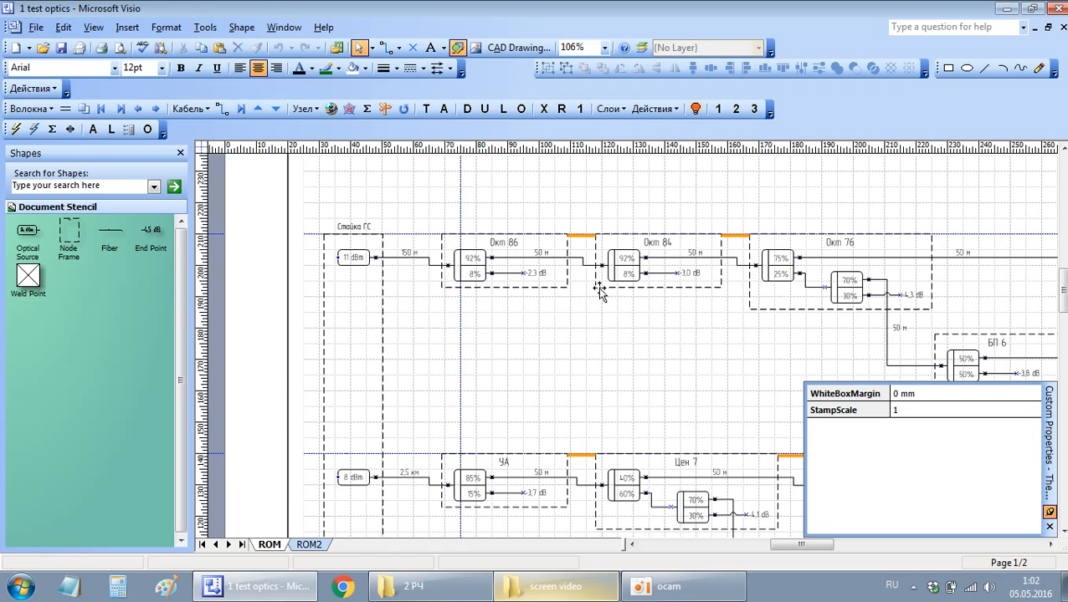
scroll(513, 335, "up", 1)
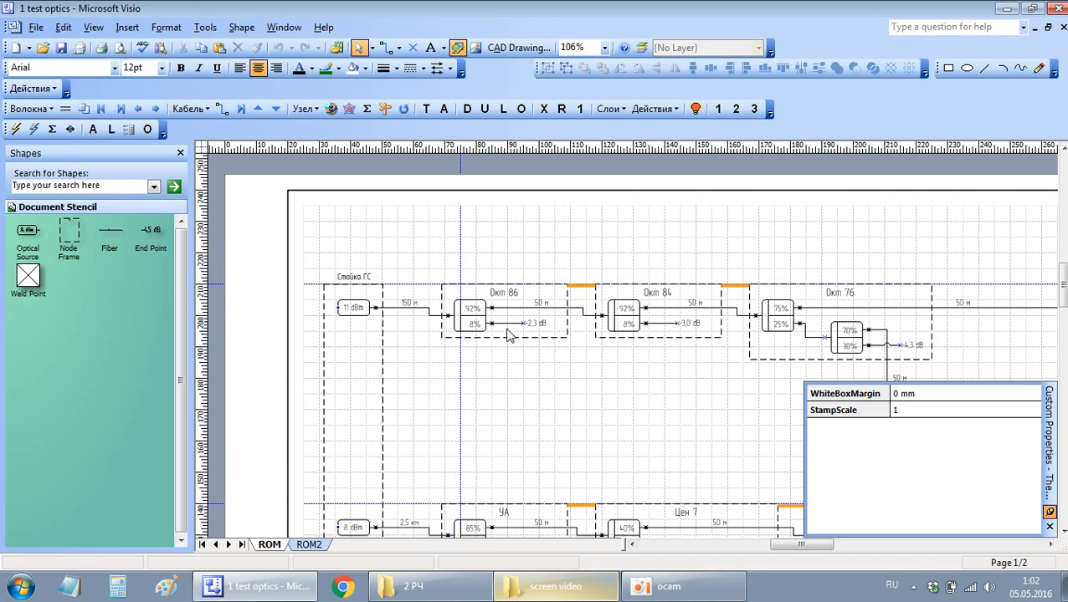
scroll(376, 328, "up", 2)
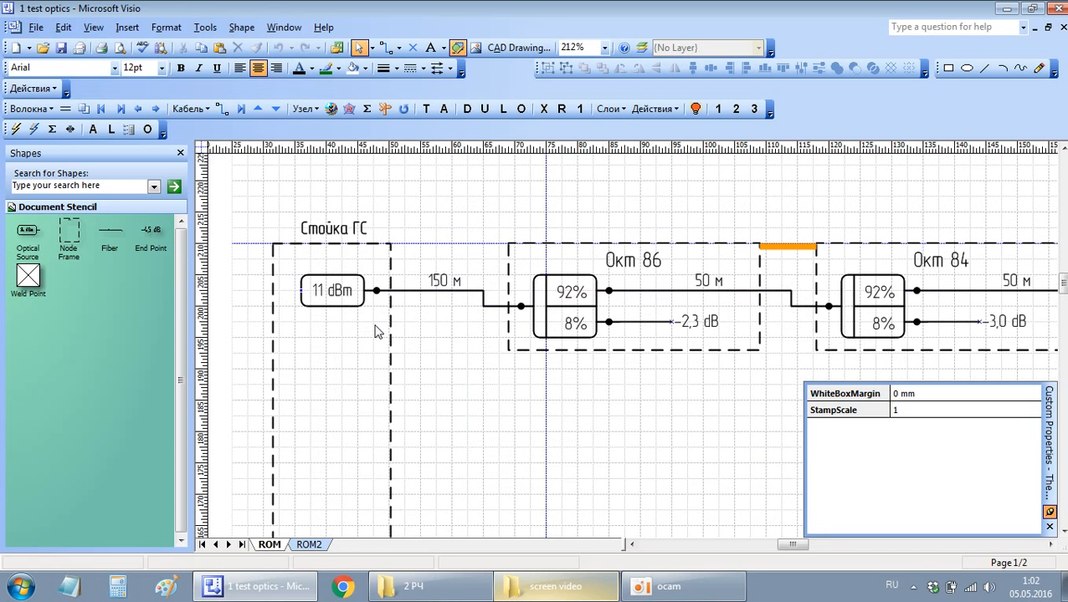
left_click(335, 294)
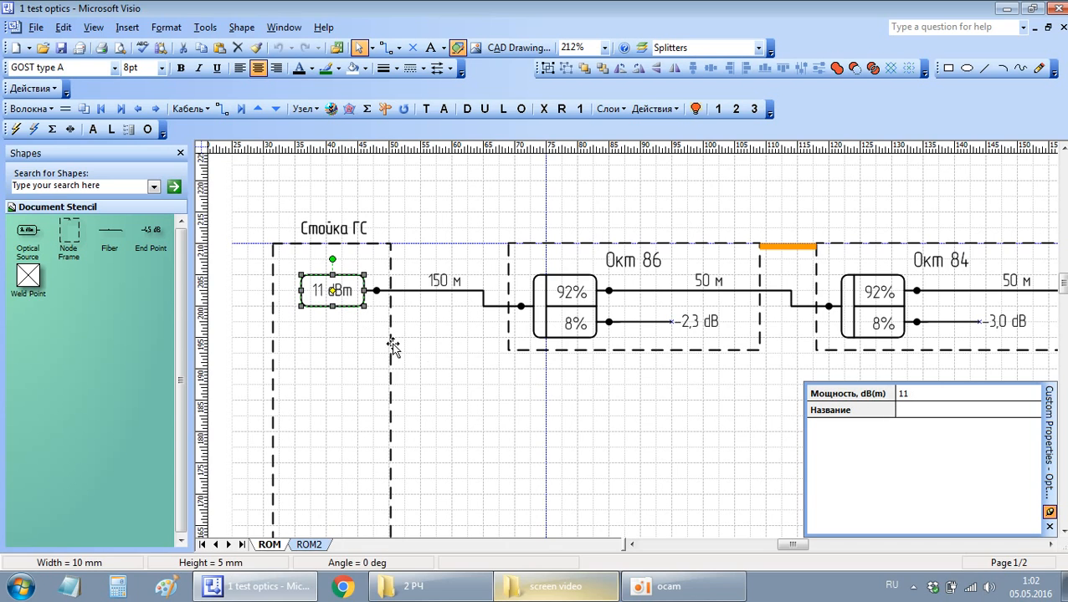
left_click(935, 394)
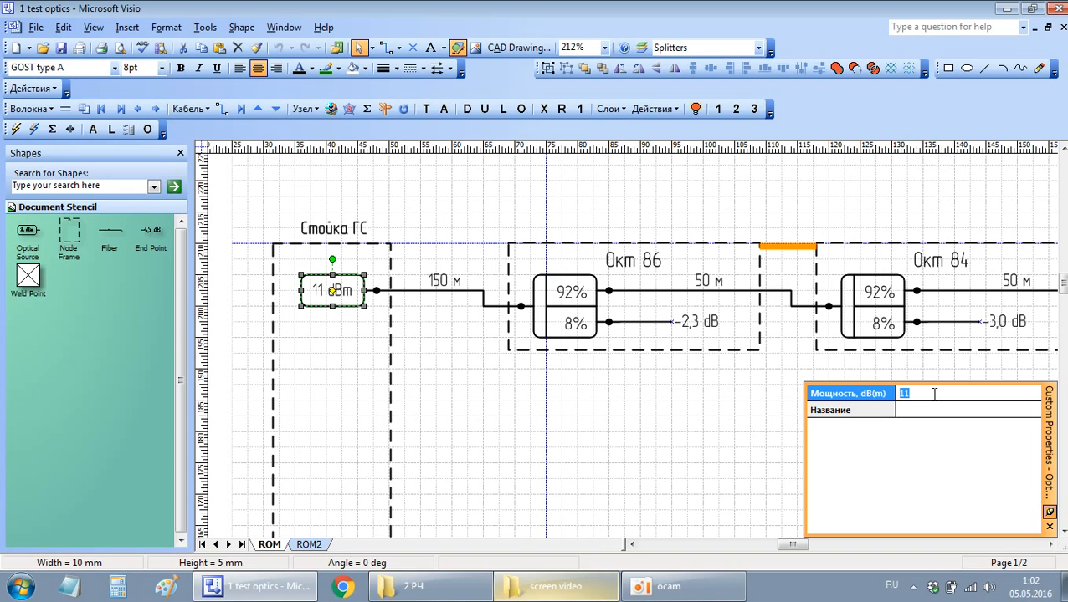
type("10")
key("Return")
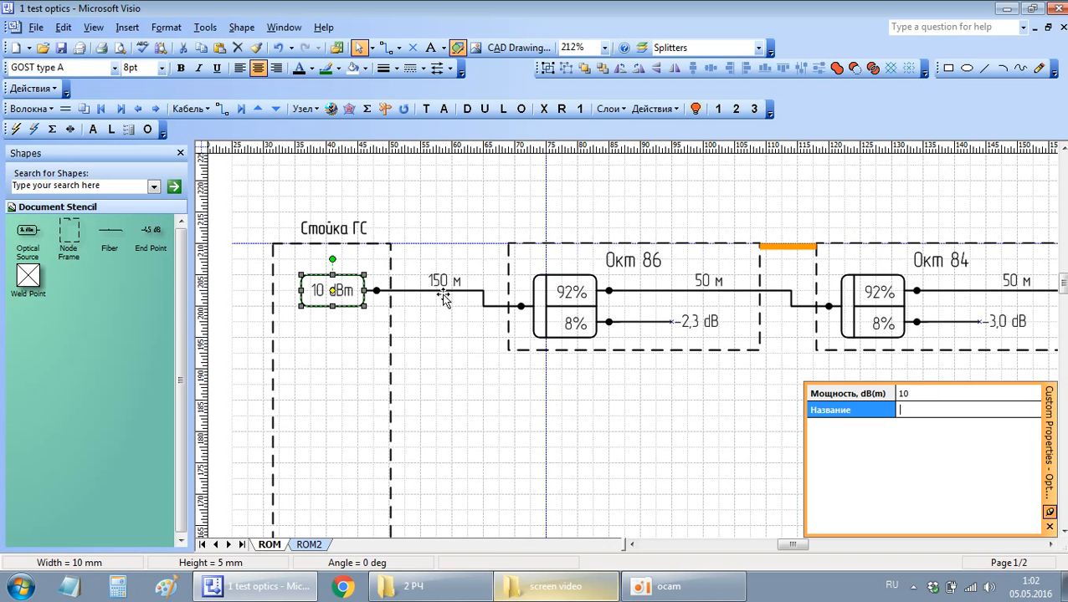
Step: Set the length of the fibre between the Стойка ГС source and the Окт 86 splitter to 1500
left_click(443, 294)
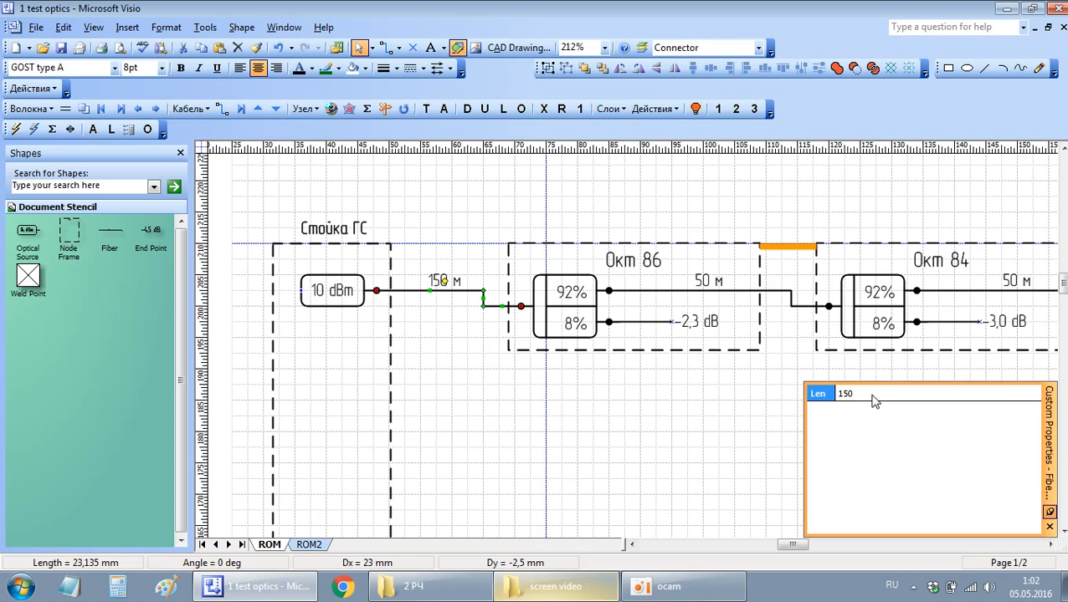
left_click(891, 394)
type("1500")
key("Return")
left_click(613, 412)
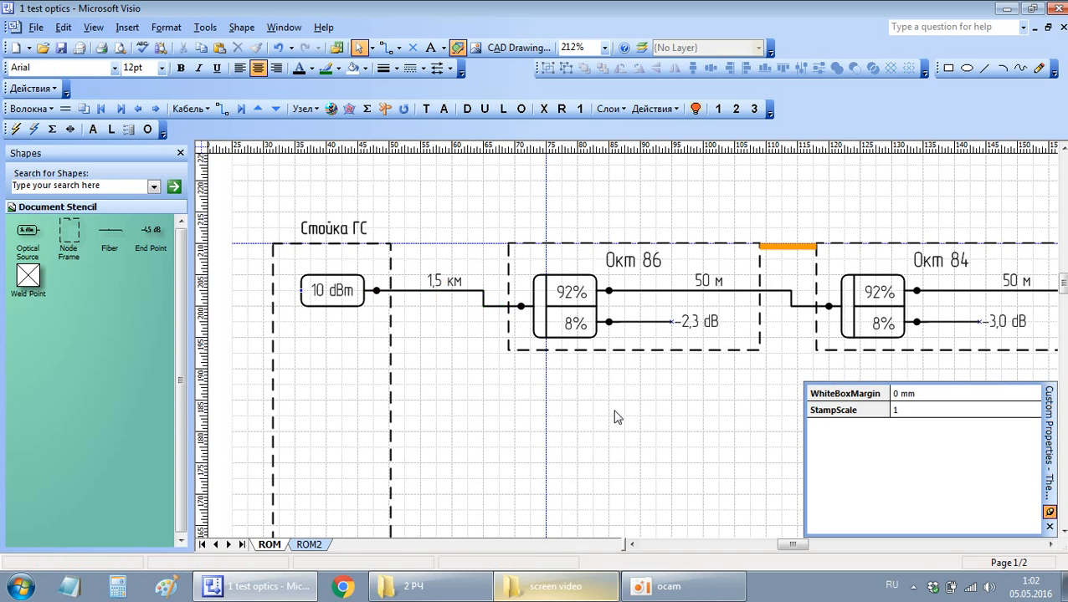
Step: Examine the custom properties of the Окт 86 splitter, its node frame and the surrounding part of the scheme
left_click(584, 319)
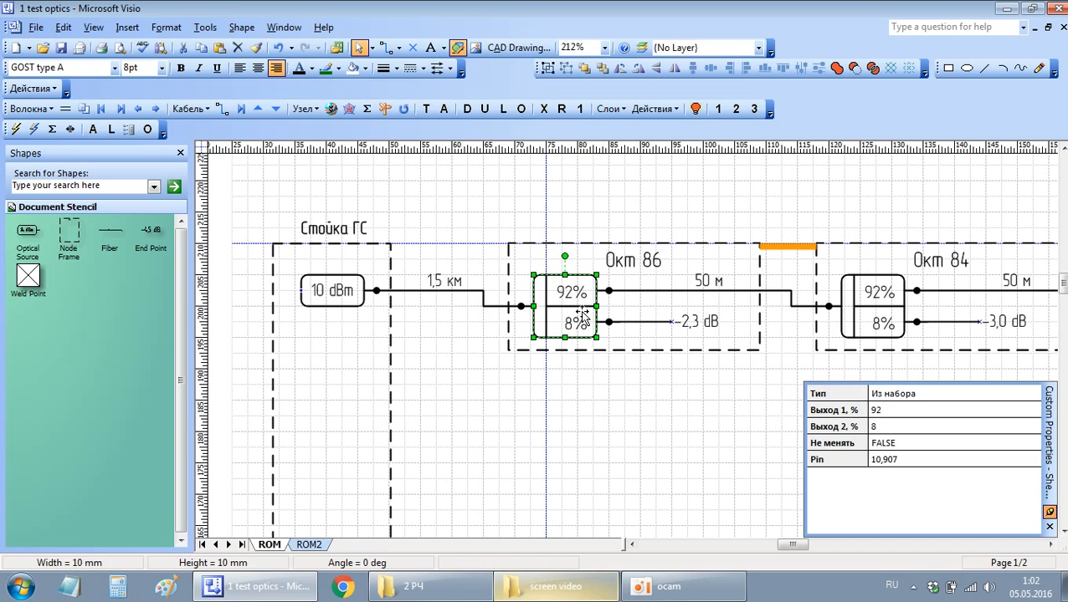
left_click(753, 428)
scroll(753, 427, "down", 6, "ctrl")
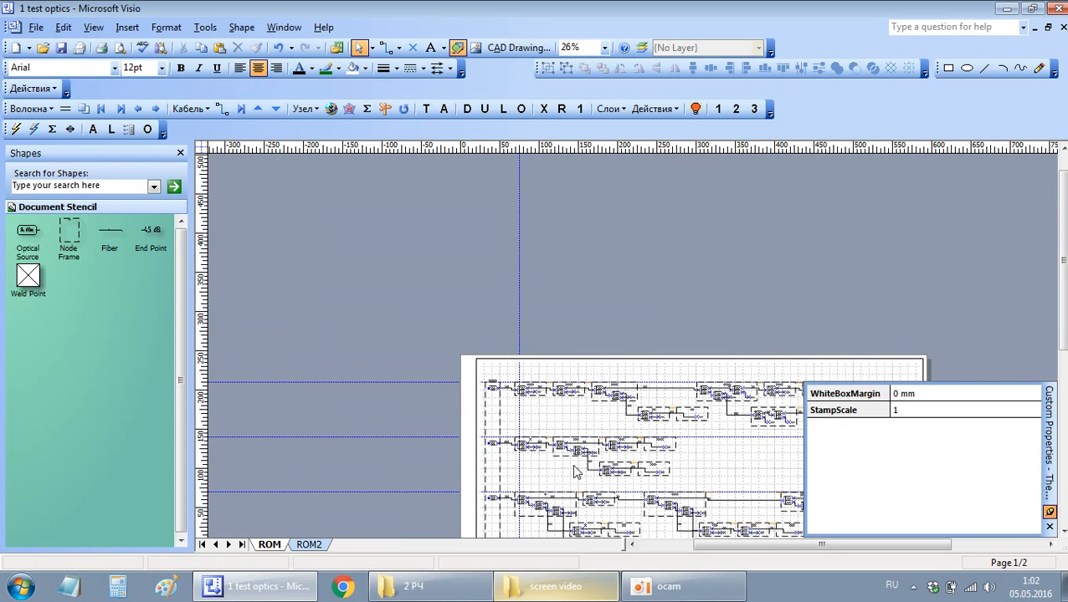
scroll(609, 415, "up", 3, "ctrl")
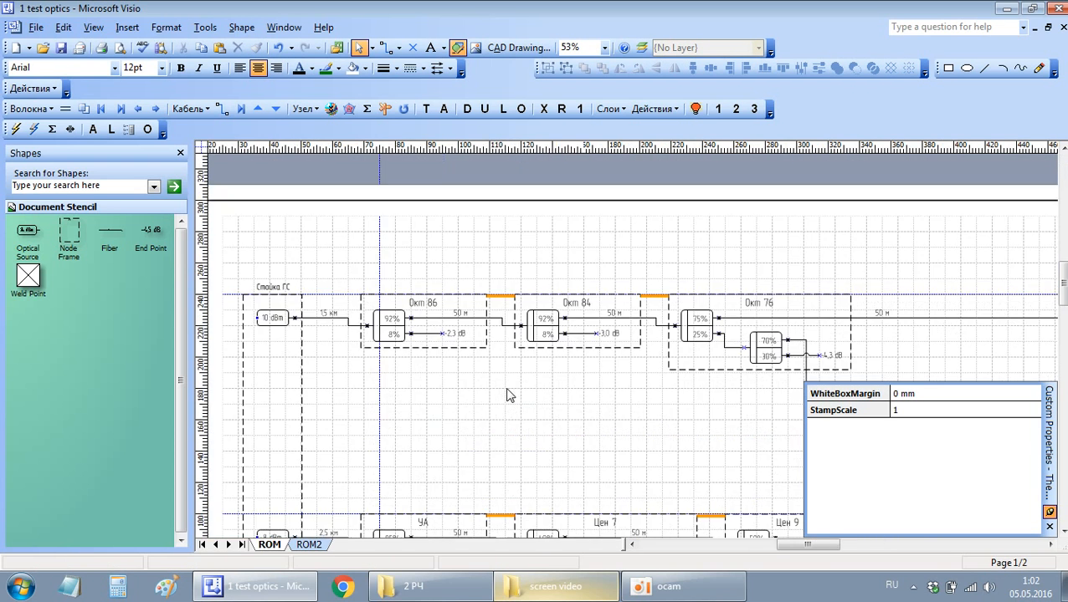
left_click(448, 348)
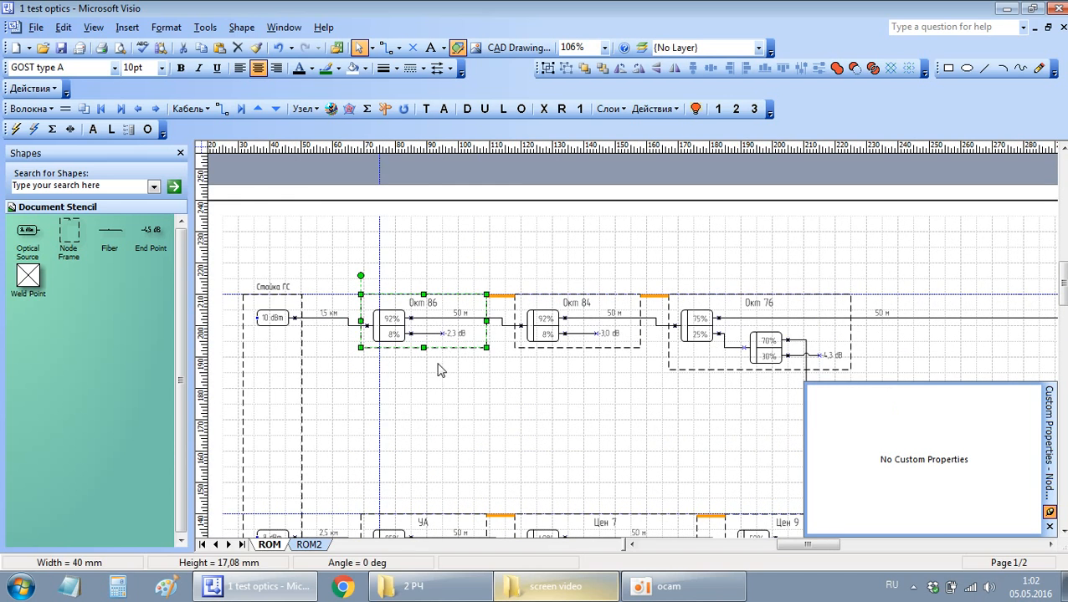
scroll(426, 350, "up", 1, "ctrl")
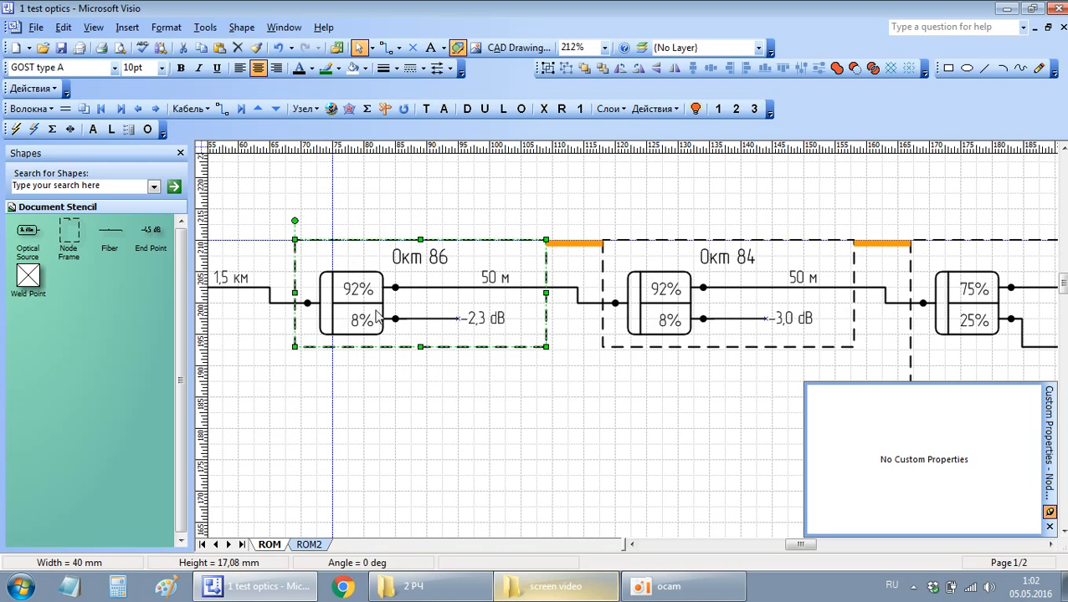
scroll(443, 325, "left", 2)
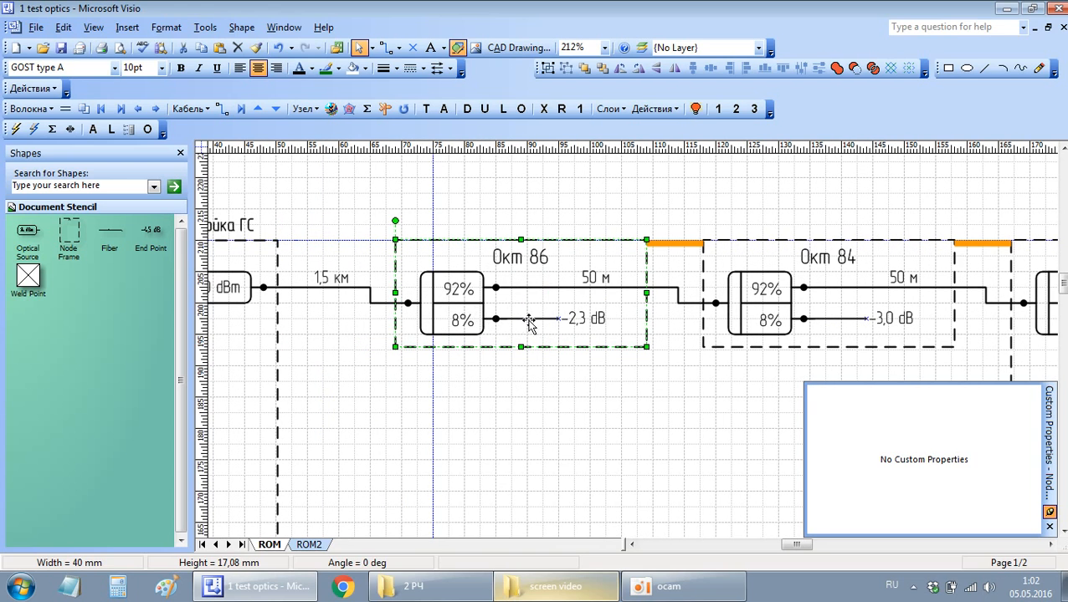
scroll(552, 312, "down", 3)
scroll(448, 318, "right", 2)
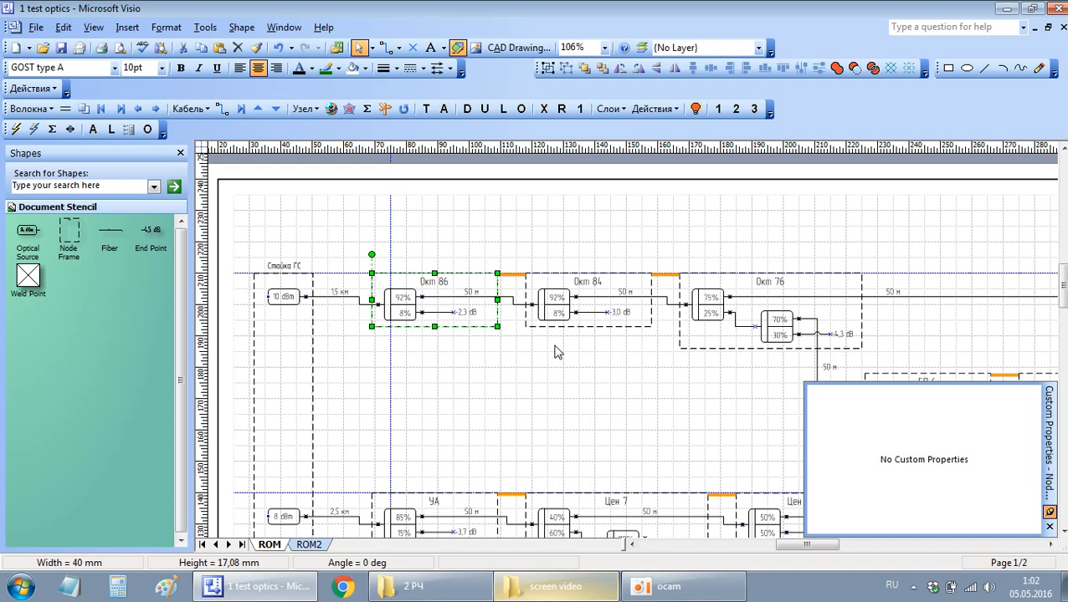
left_click(494, 361)
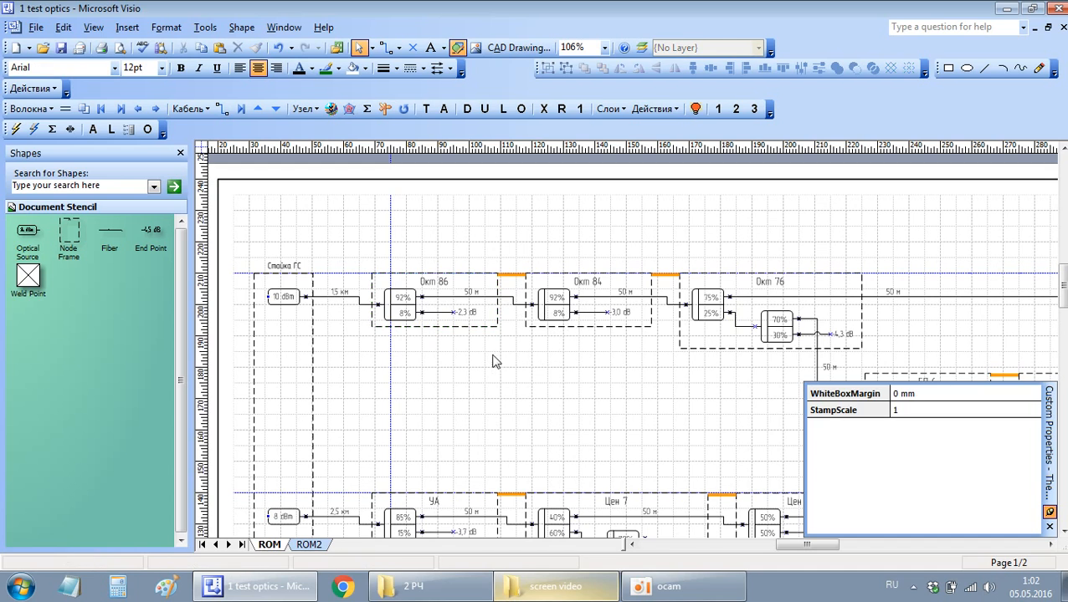
Step: Inspect the custom properties of the splitters in nodes Окт 86, Окт 84 and Окт 76 one after another
left_click(408, 315)
left_click(562, 305)
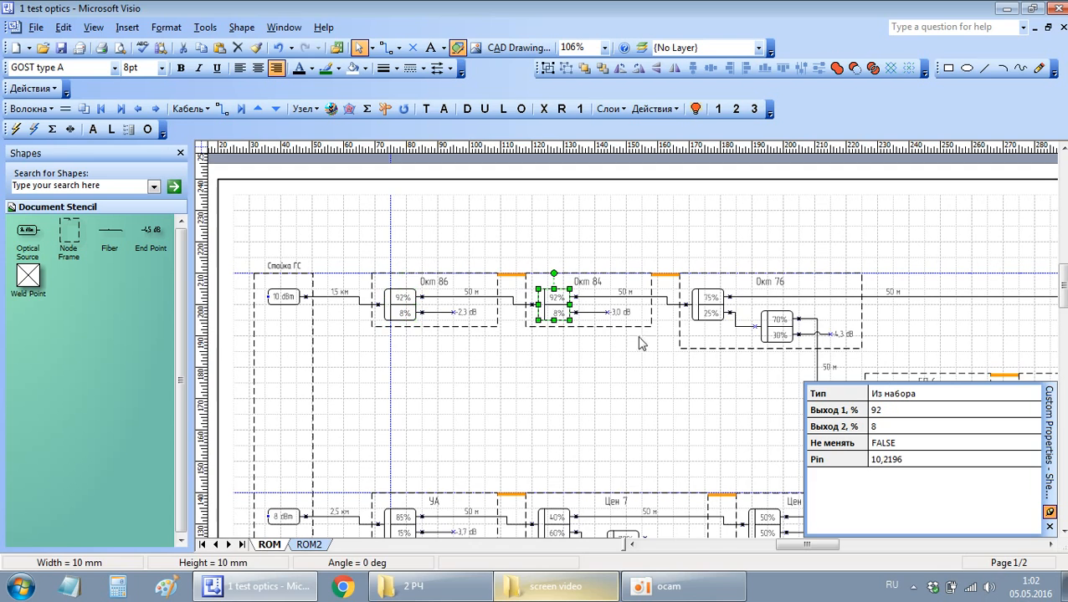
left_click(717, 312)
left_click(785, 333)
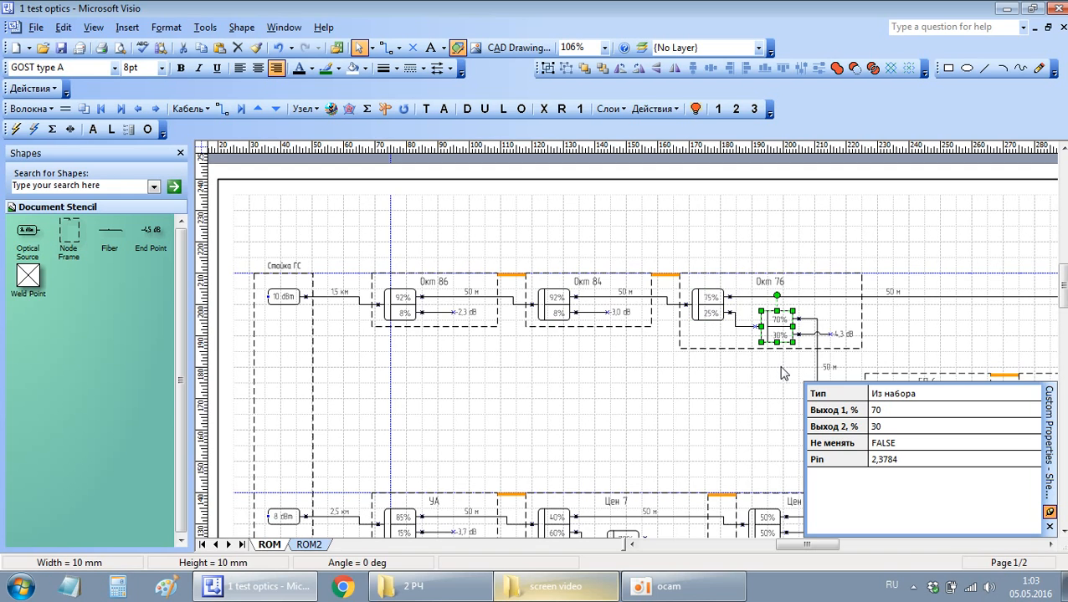
left_click(754, 383)
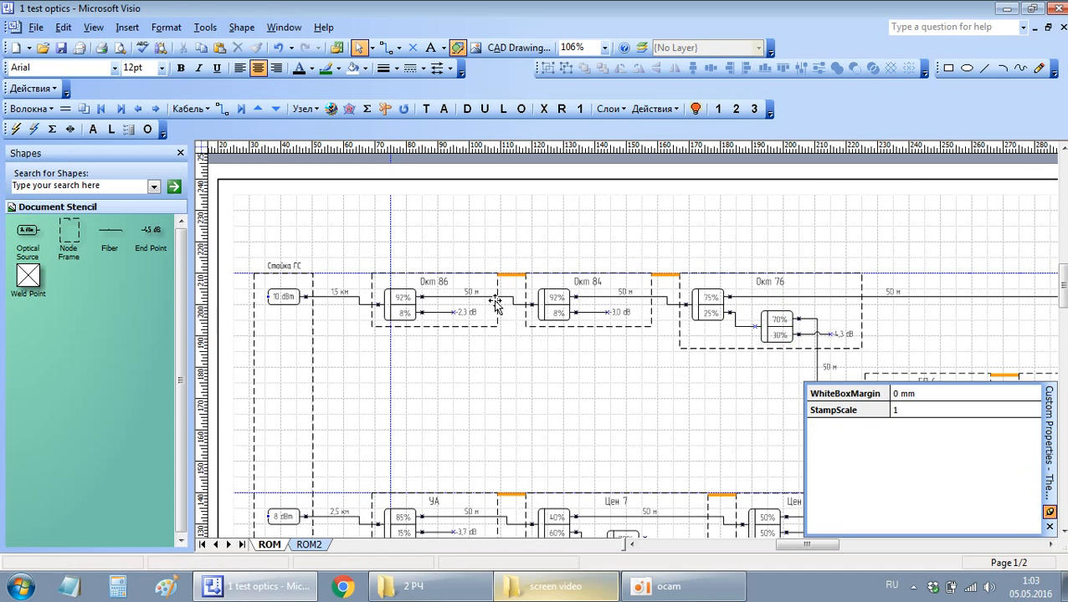
Step: Set the length of the fibre from the 8% output of the Окт 86 splitter to its end point to 10000
scroll(500, 316, "up", 2)
scroll(505, 313, "left", 1)
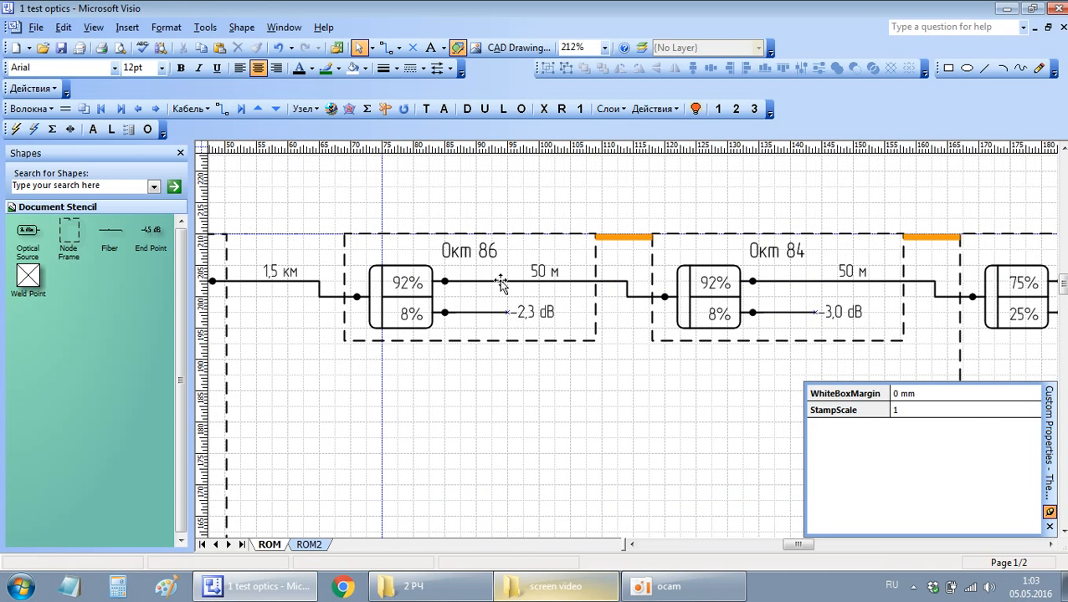
left_click(500, 285)
left_click(477, 312)
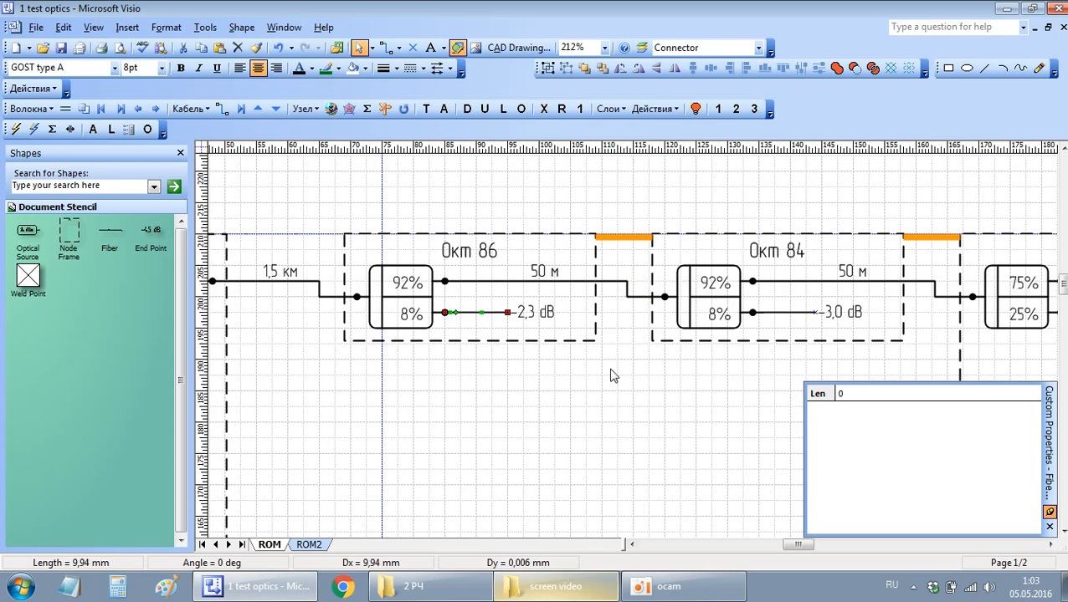
left_click(884, 394)
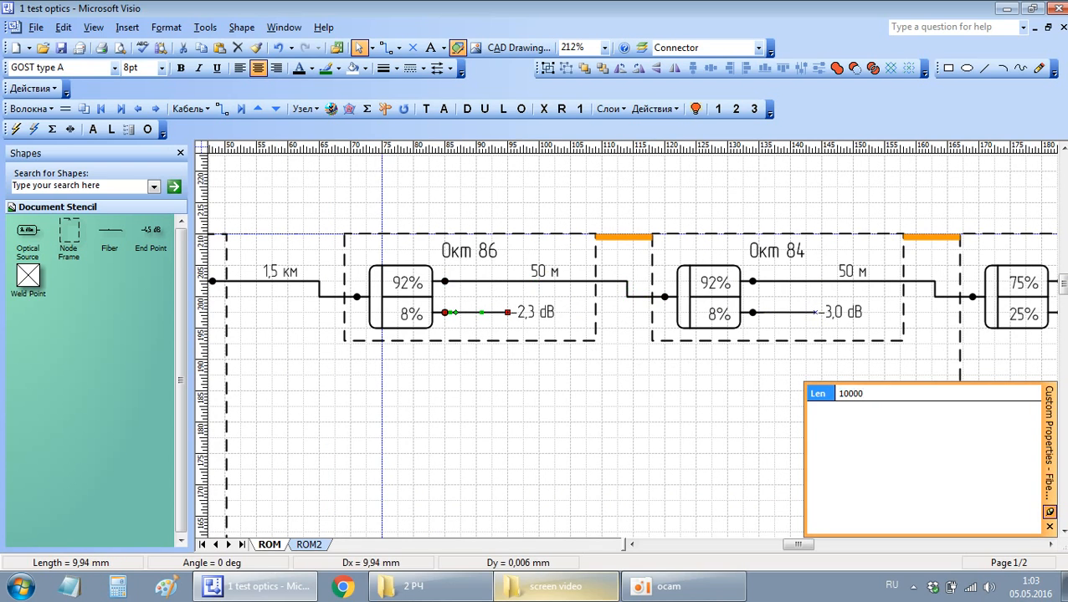
key("Return")
left_click(552, 410)
scroll(552, 410, "left", 1)
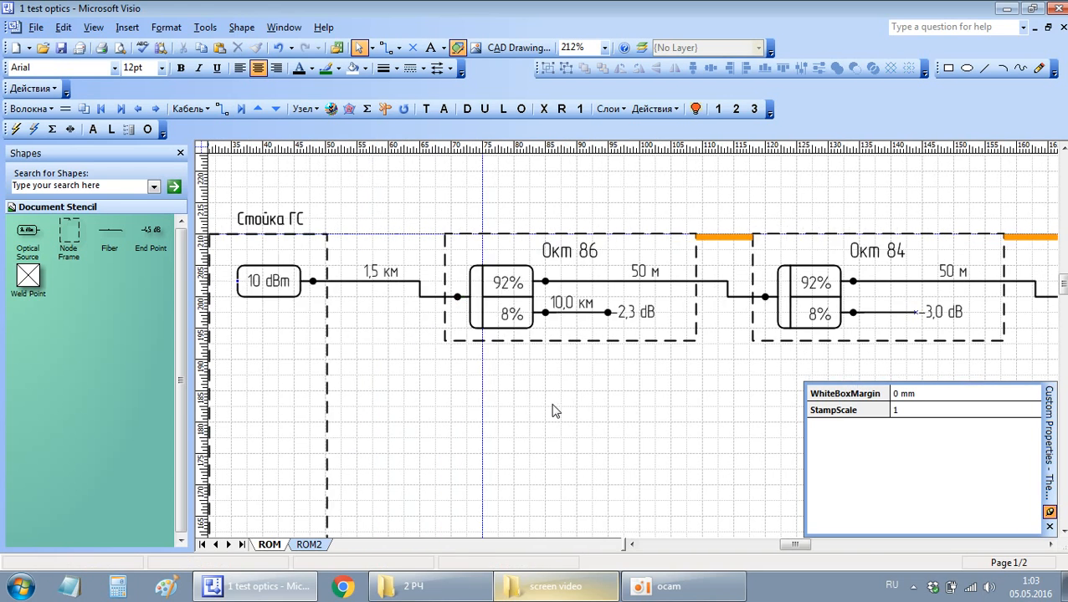
Step: Recalculate the splitter ratios of the chain fed by the 10 dBm optical source in Стойка ГС
scroll(552, 410, "left", 3)
left_click(429, 289)
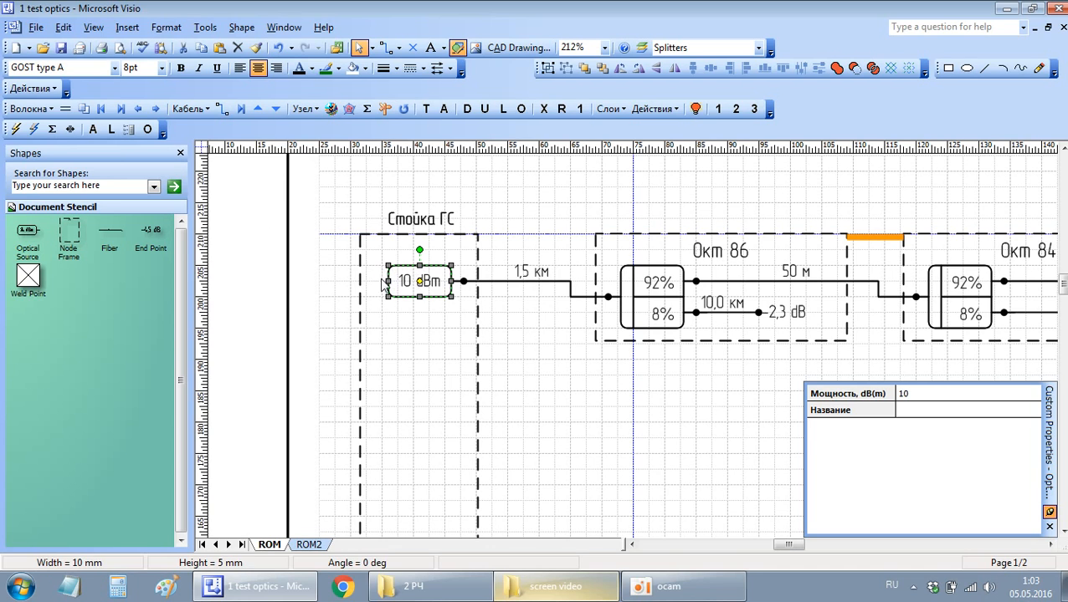
left_click(52, 130)
Step: Check the custom properties of the Окт 86 splitter and of the end point on its 10.0 km fibre
left_click(660, 307)
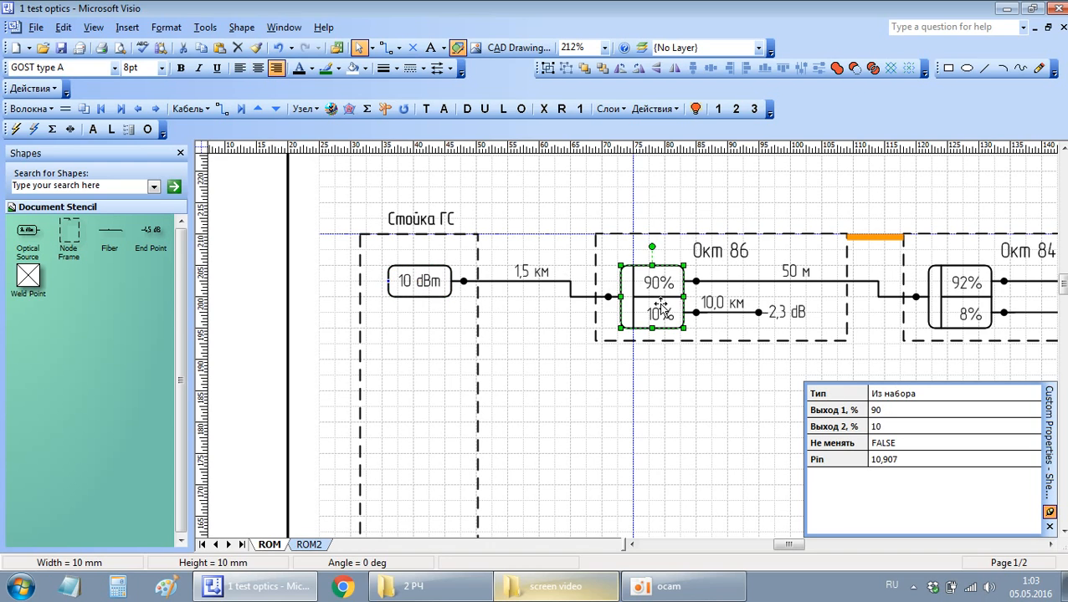
left_click(660, 307)
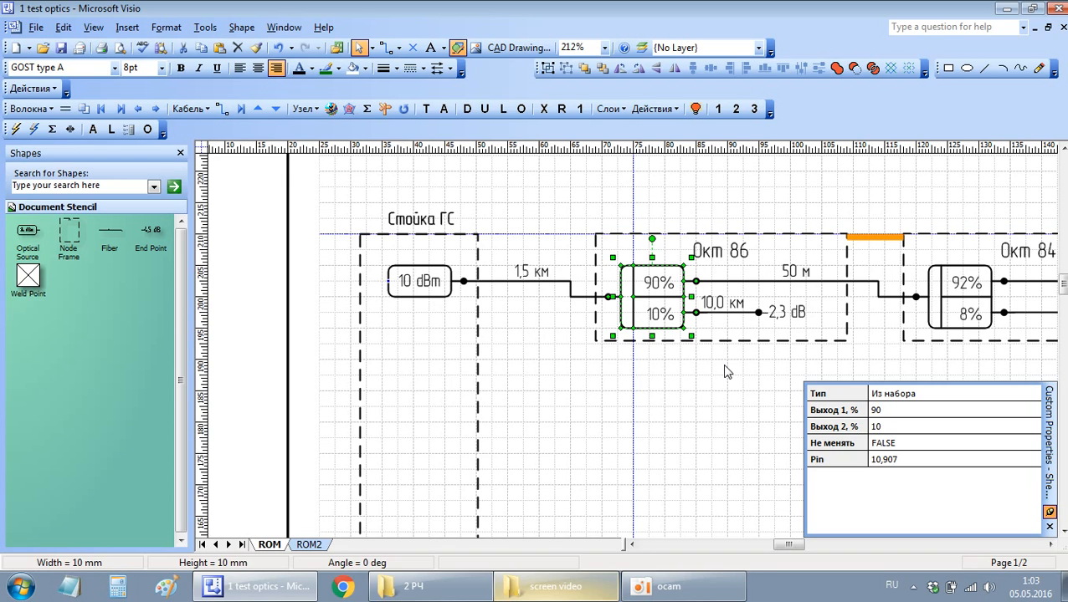
scroll(751, 391, "right", 5)
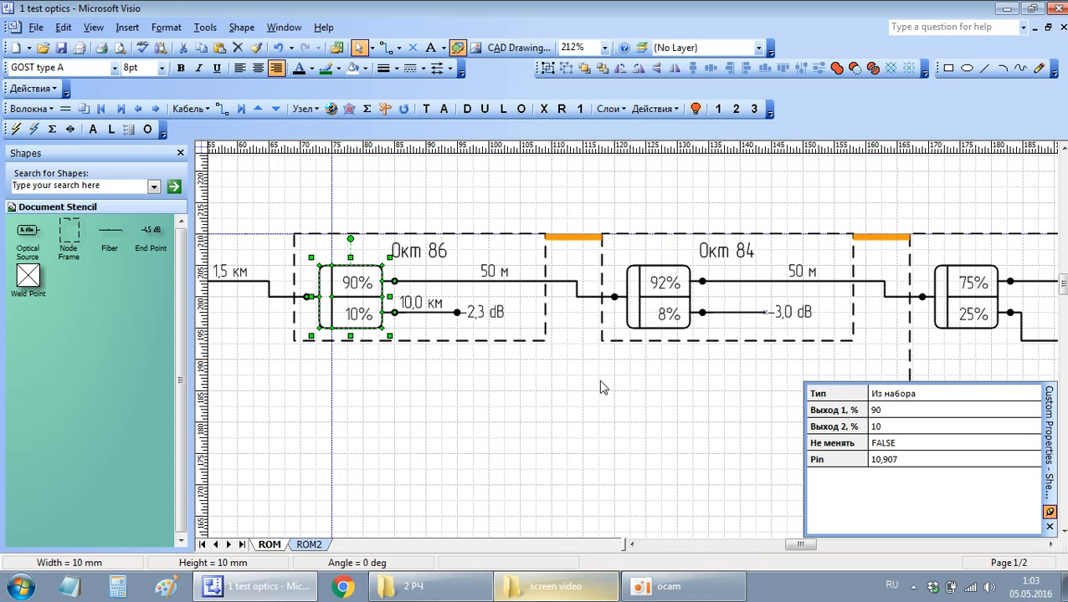
left_click(497, 315)
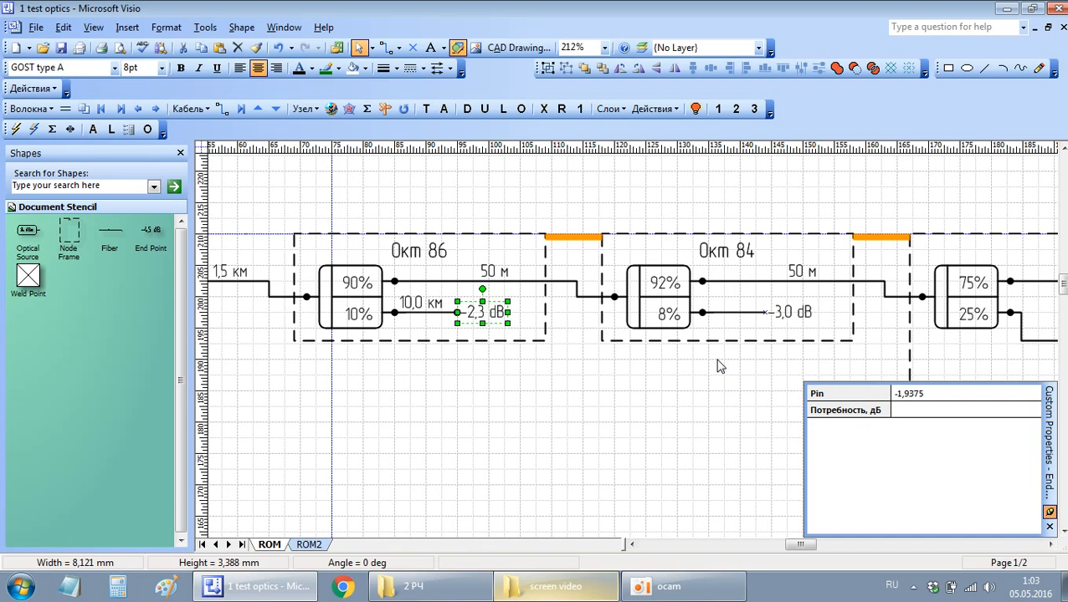
left_click(572, 430)
Step: Extend the ROM page upward to make blank drawing space above the Стойка ГС chain
scroll(502, 379, "down", 2)
scroll(500, 412, "up", 2)
scroll(492, 432, "left", 1)
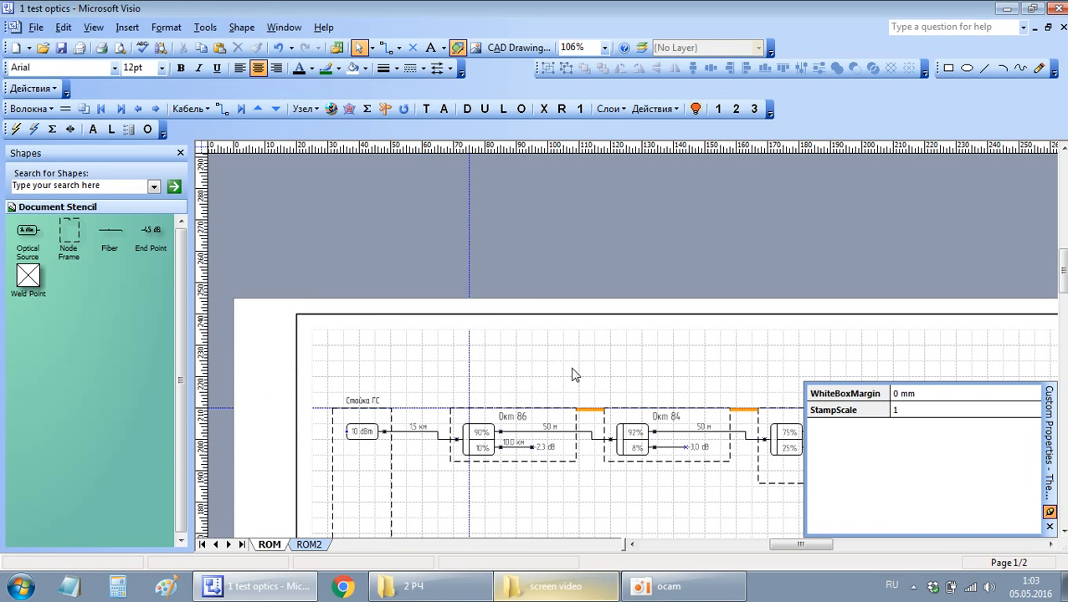
scroll(703, 359, "up", 2)
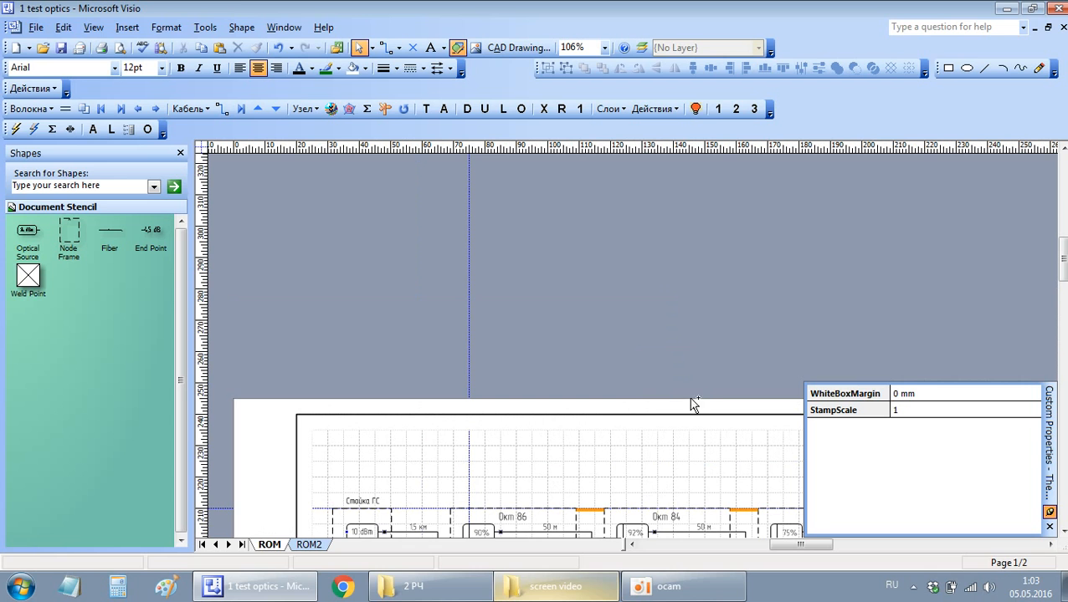
left_click_drag(691, 392, 698, 164)
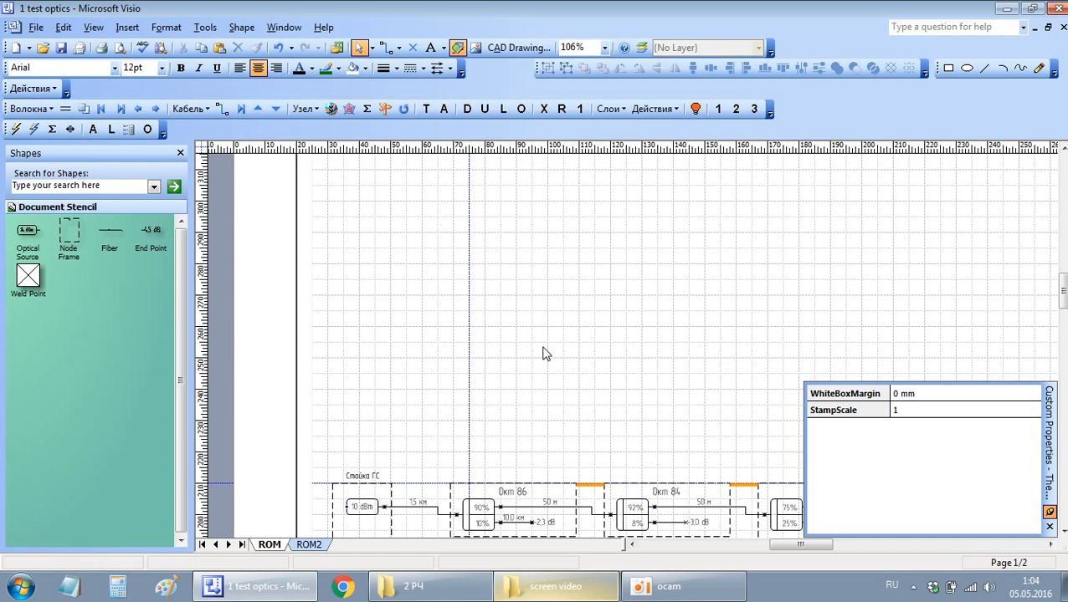
Step: Copy the 10 dBm optical source from Стойка ГС into the blank space above the existing chain
left_click_drag(359, 508, 552, 280)
left_click(571, 324)
scroll(502, 301, "right", 1)
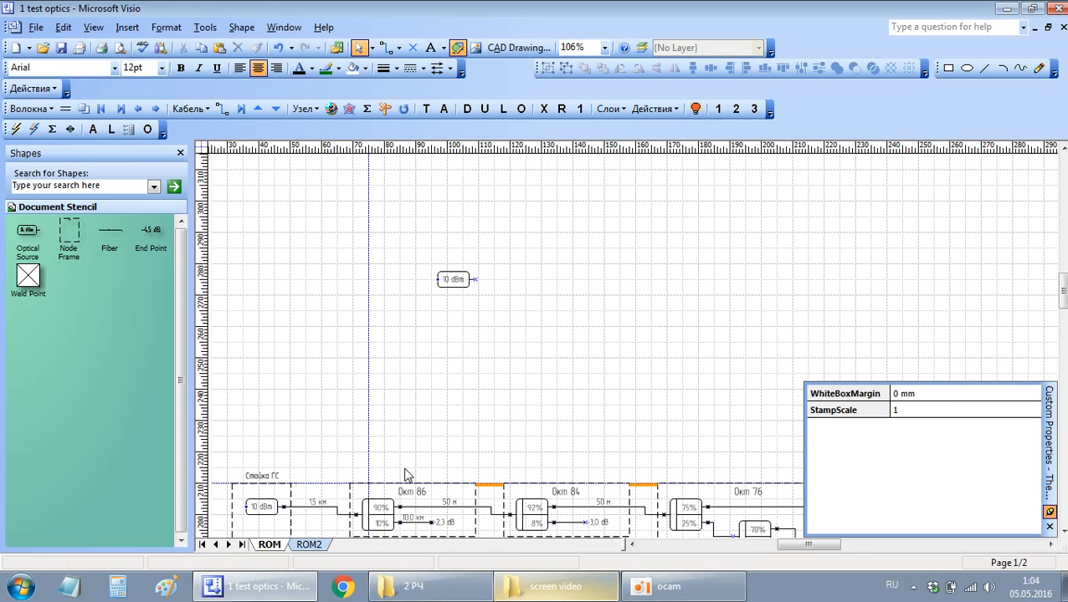
scroll(411, 466, "right", 2)
Step: Add a node frame beside the new optical source and copy it twice to form a row of three frames
left_click_drag(66, 263, 433, 207)
scroll(347, 278, "right", 3)
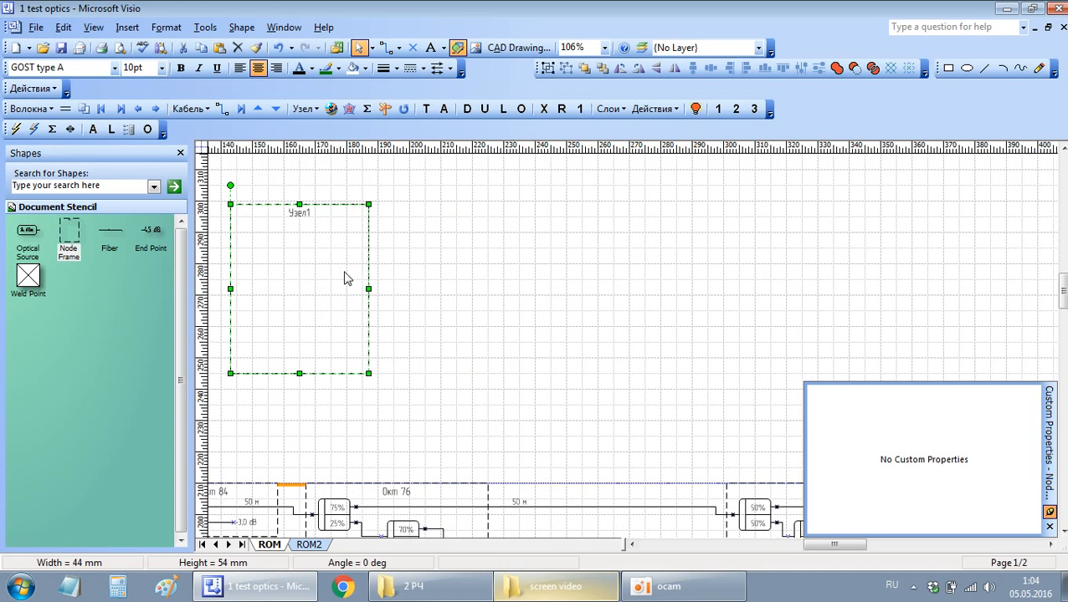
left_click_drag(368, 302, 817, 320)
scroll(636, 381, "up", 6)
scroll(640, 380, "down", 4)
scroll(640, 380, "down", 3)
scroll(627, 288, "up", 3)
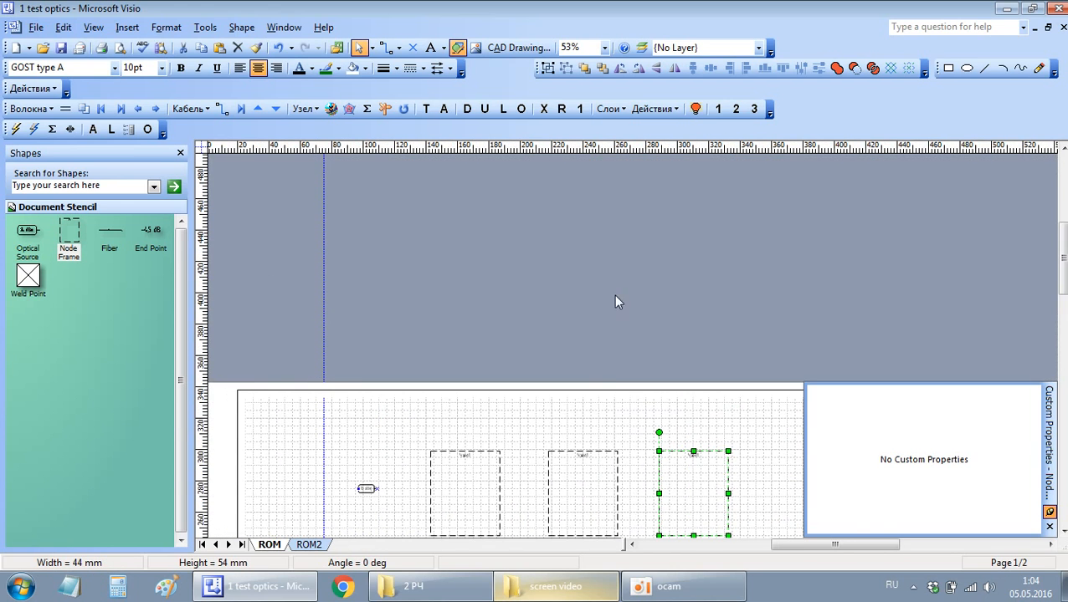
scroll(602, 378, "down", 2)
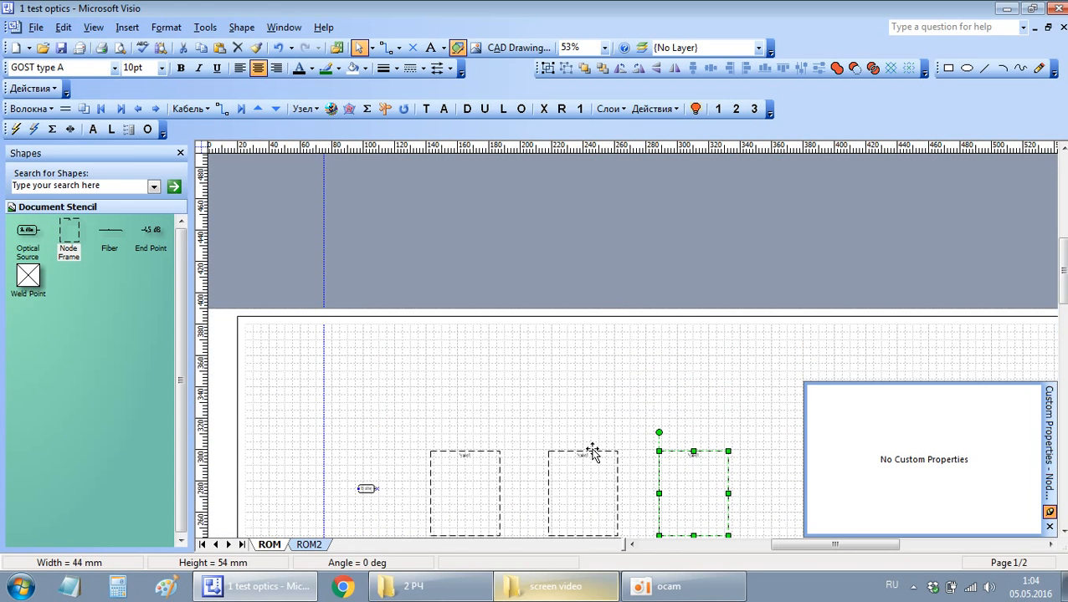
Step: Copy the middle node frame into the space directly above it
left_click_drag(591, 448, 603, 337)
left_click(589, 406)
scroll(586, 406, "down", 2)
scroll(523, 391, "left", 2)
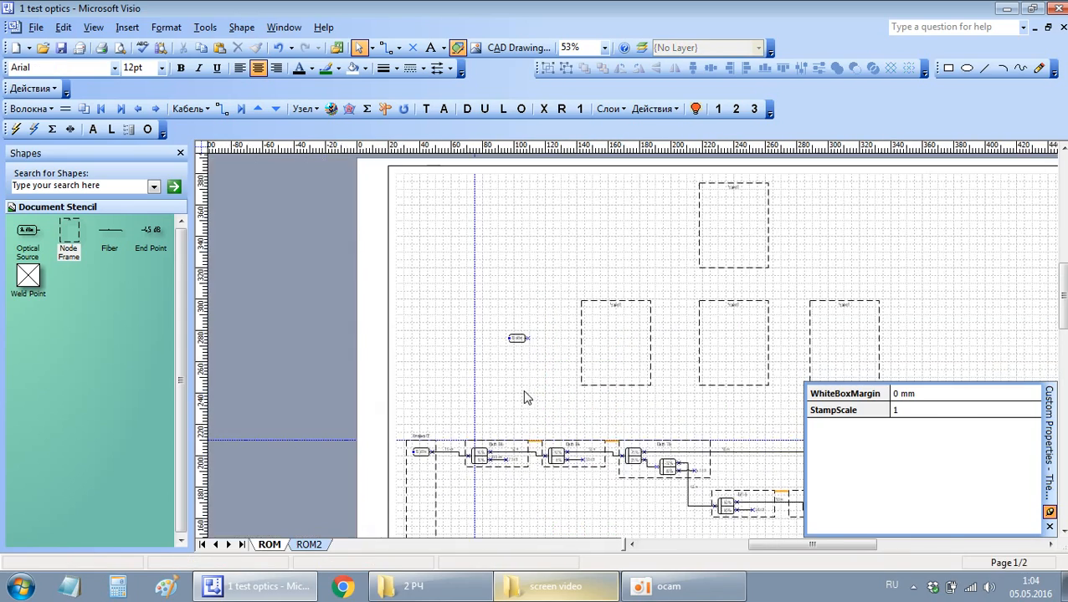
Step: Copy the 92%/8% splitter from Окт 84 into the first node frame of the new row
scroll(571, 393, "down", 1)
scroll(497, 300, "up", 2)
scroll(524, 374, "up", 2)
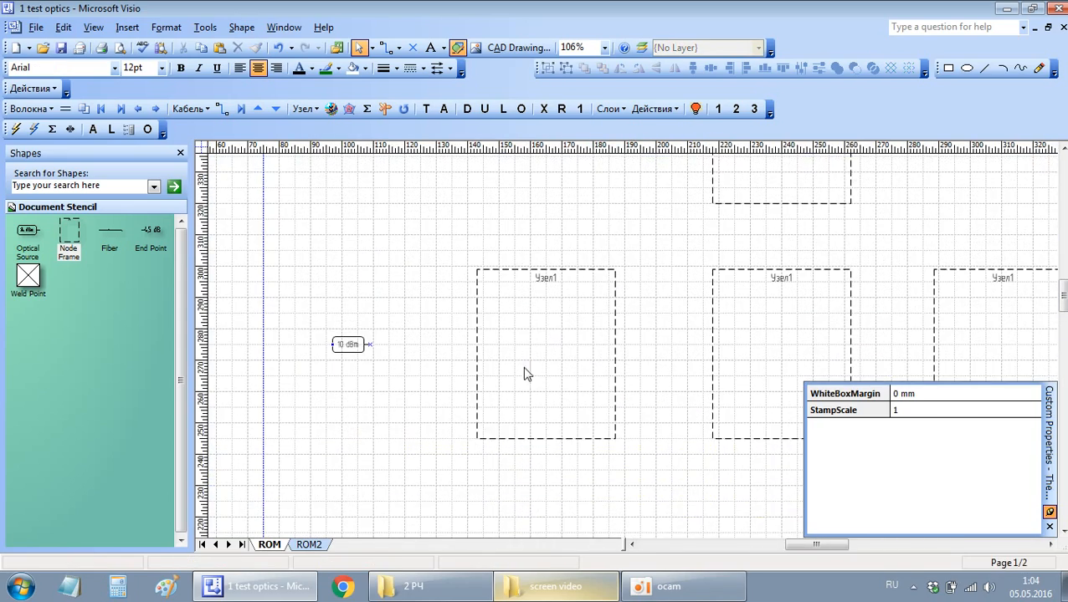
left_click_drag(438, 515, 542, 306)
left_click(395, 380)
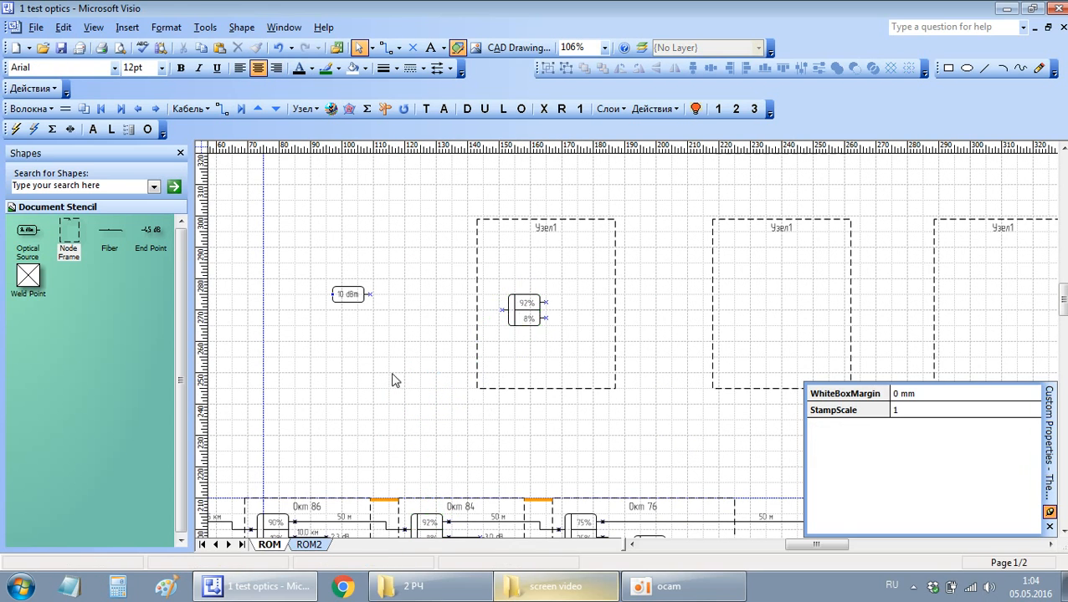
Step: Create a new two-output splitter and place it in the second node frame of the row
left_click(129, 128)
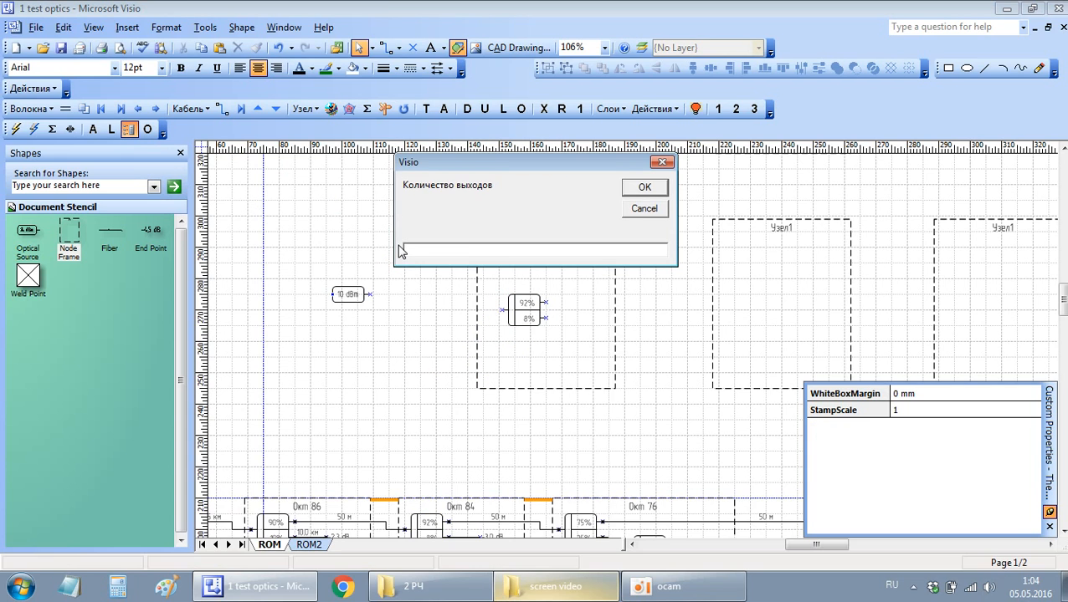
key("Return")
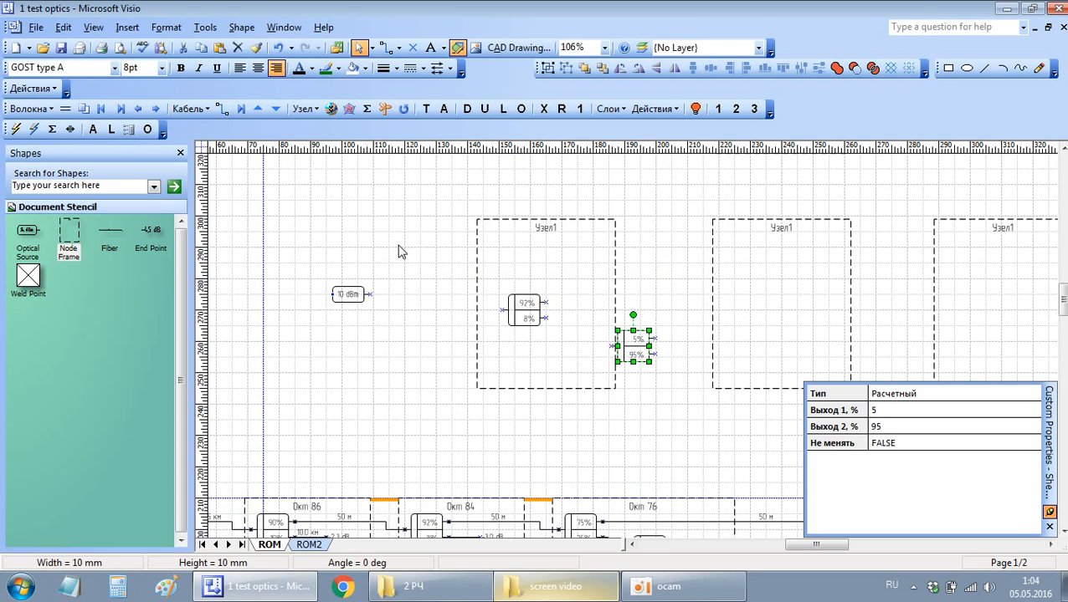
left_click(677, 394)
left_click_drag(636, 353, 661, 374)
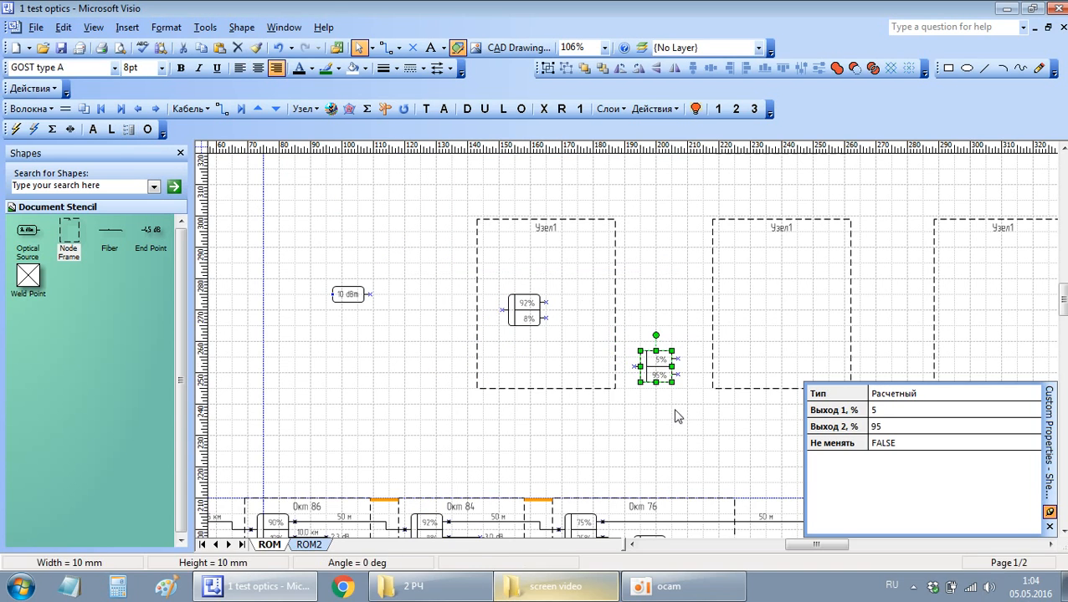
left_click(675, 403)
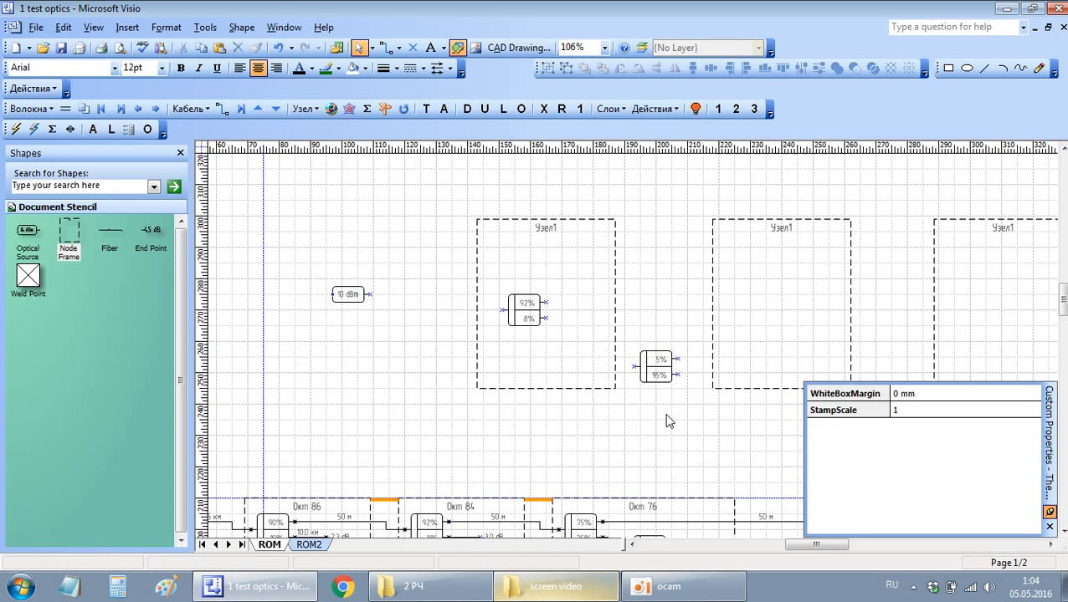
left_click_drag(655, 381, 763, 322)
left_click(679, 399)
Step: Copy the 5%/95% splitter from the second node frame into the third one
scroll(517, 379, "right", 5)
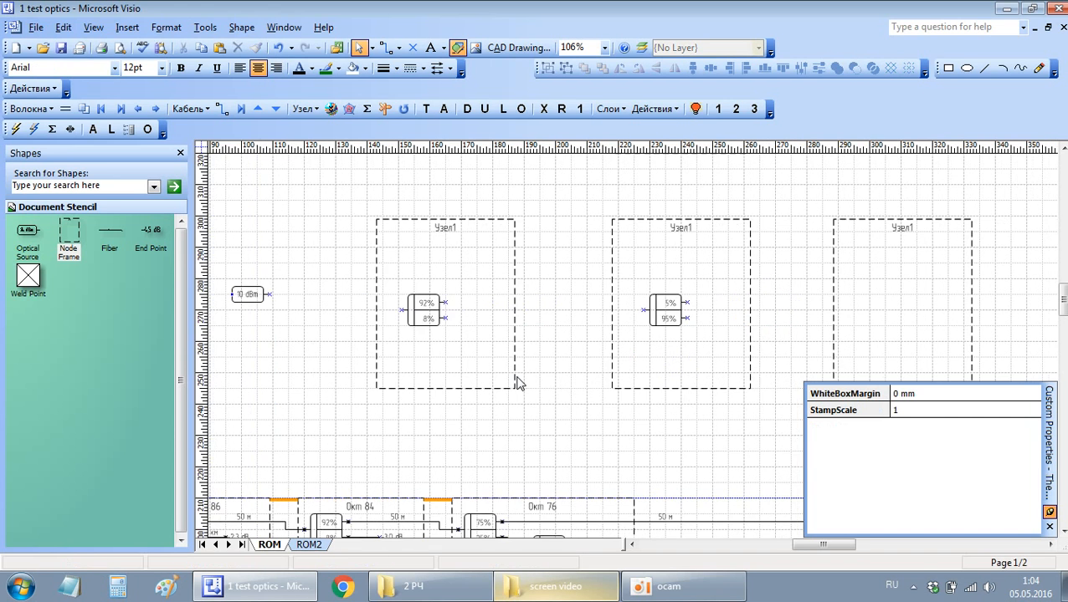
left_click_drag(525, 331, 746, 332)
left_click(515, 359)
Step: Add a fibre connecting the new 10 dBm optical source to the input of the first splitter
scroll(515, 359, "left", 6)
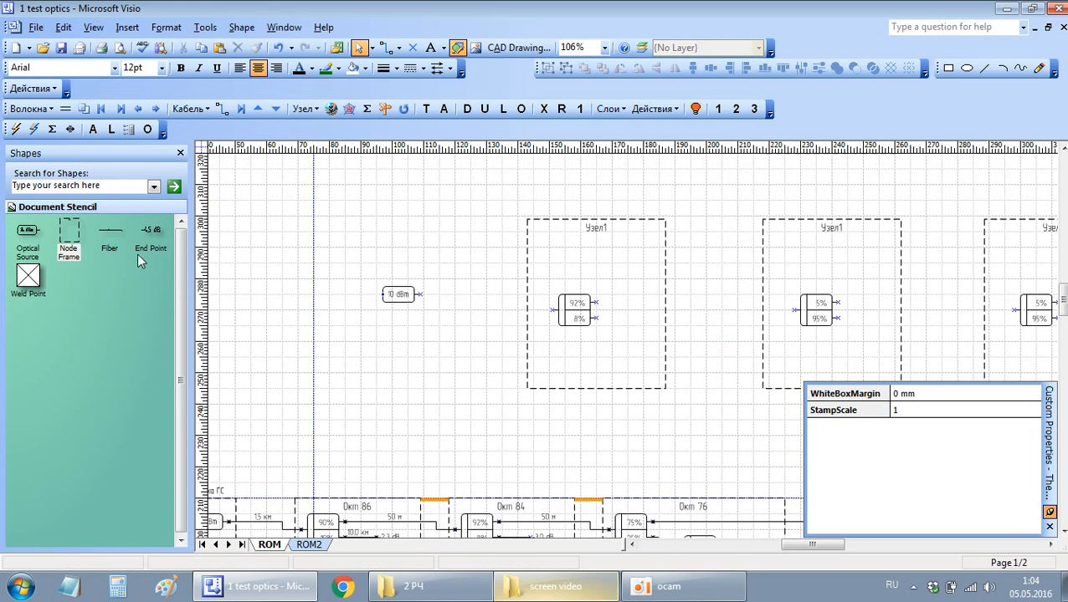
left_click_drag(107, 251, 472, 245)
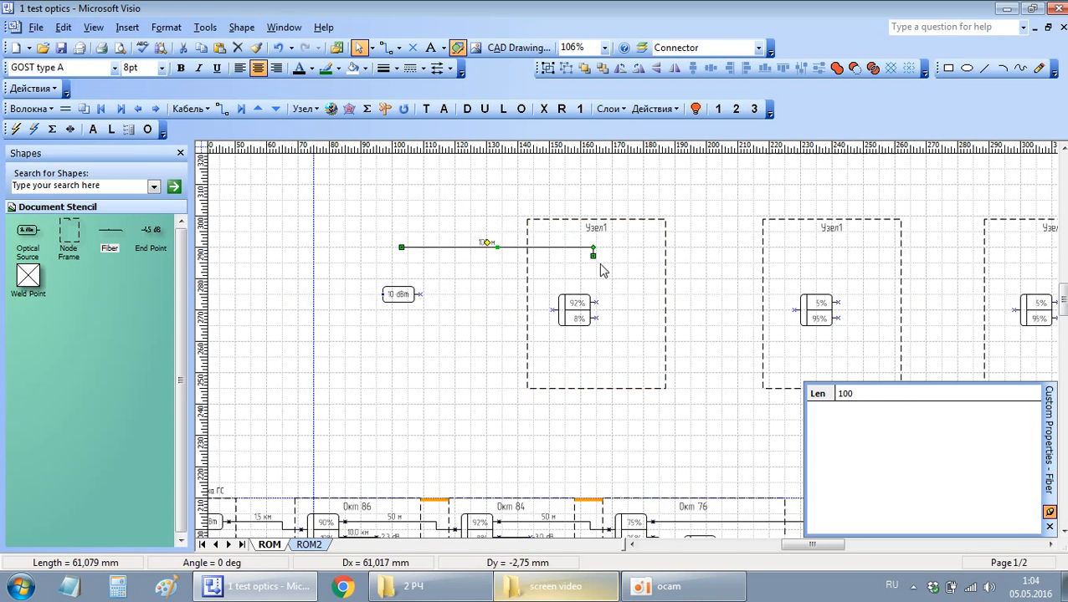
left_click_drag(592, 255, 552, 311)
left_click_drag(401, 247, 418, 294)
left_click(422, 375)
Step: Copy the fibre and connect it from the first splitter's 92% output to the second splitter's input
scroll(552, 366, "right", 2)
scroll(551, 366, "up", 3)
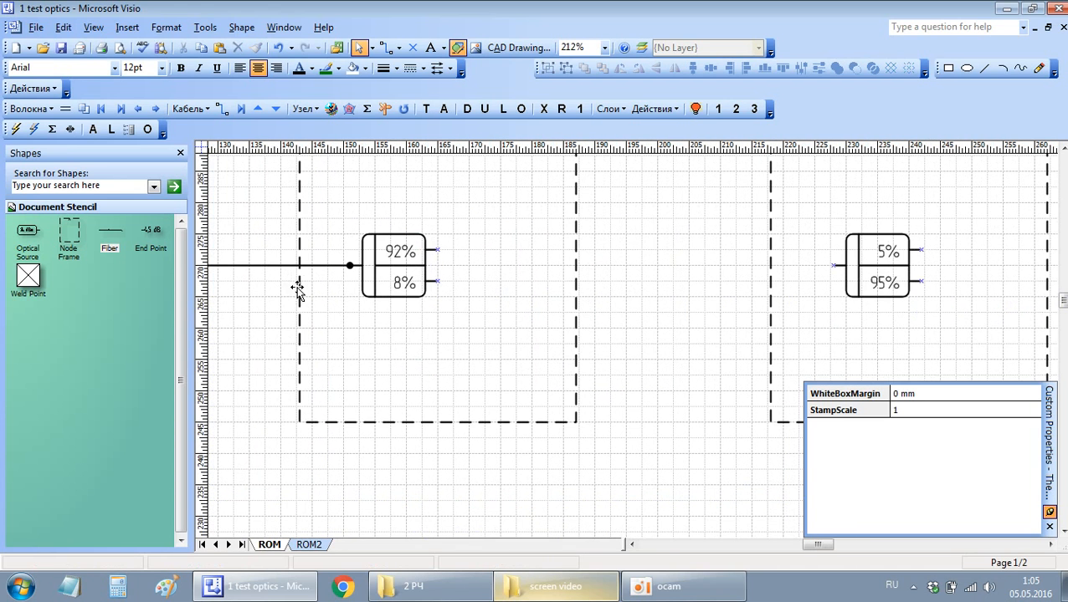
left_click_drag(331, 281, 686, 354)
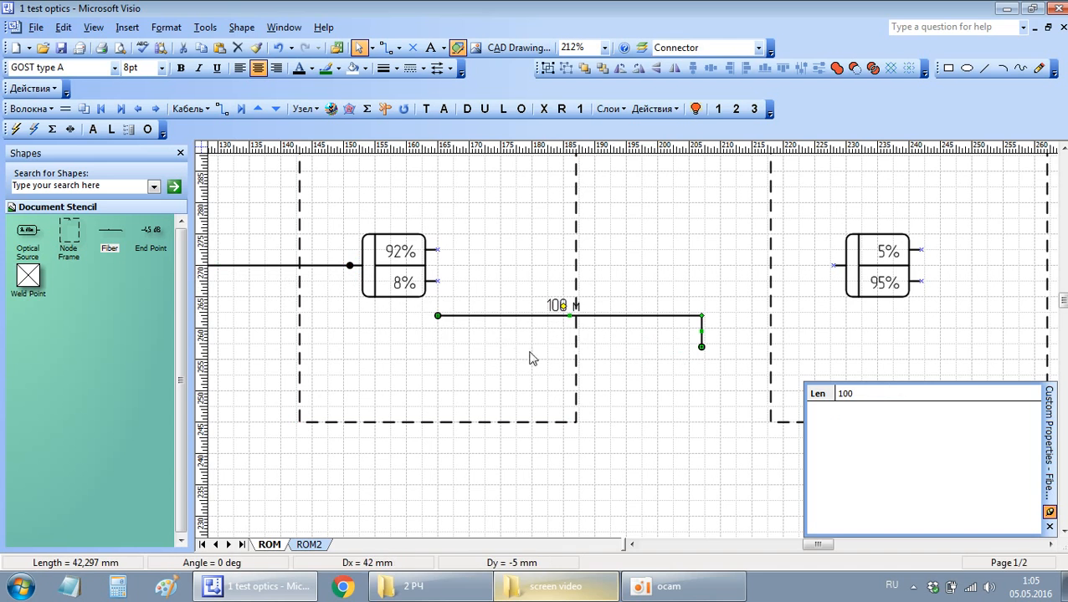
left_click_drag(441, 316, 437, 249)
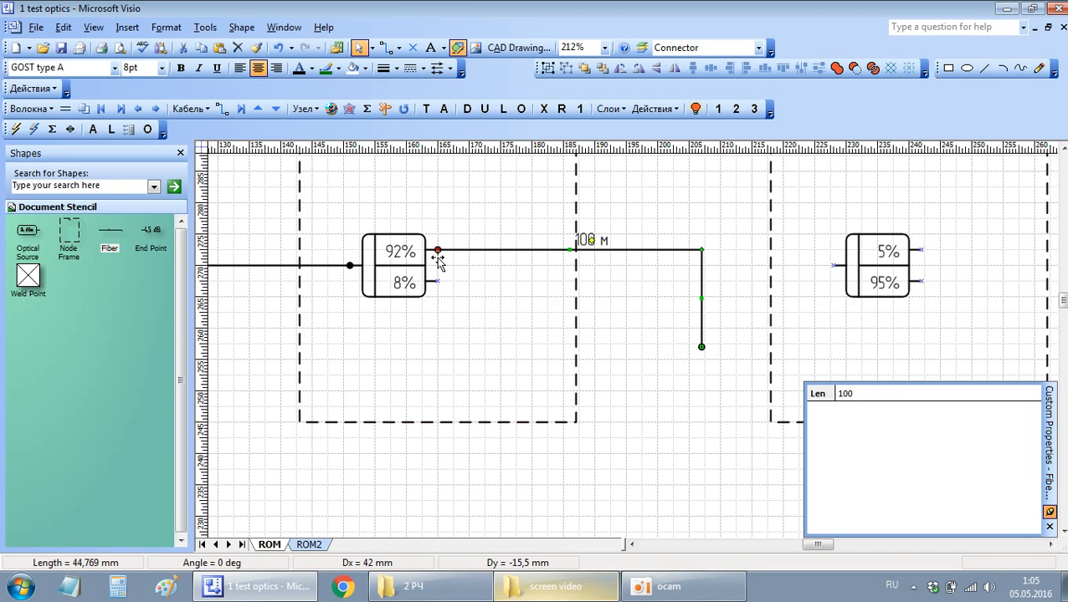
left_click_drag(782, 297, 833, 265)
scroll(786, 283, "down", 2)
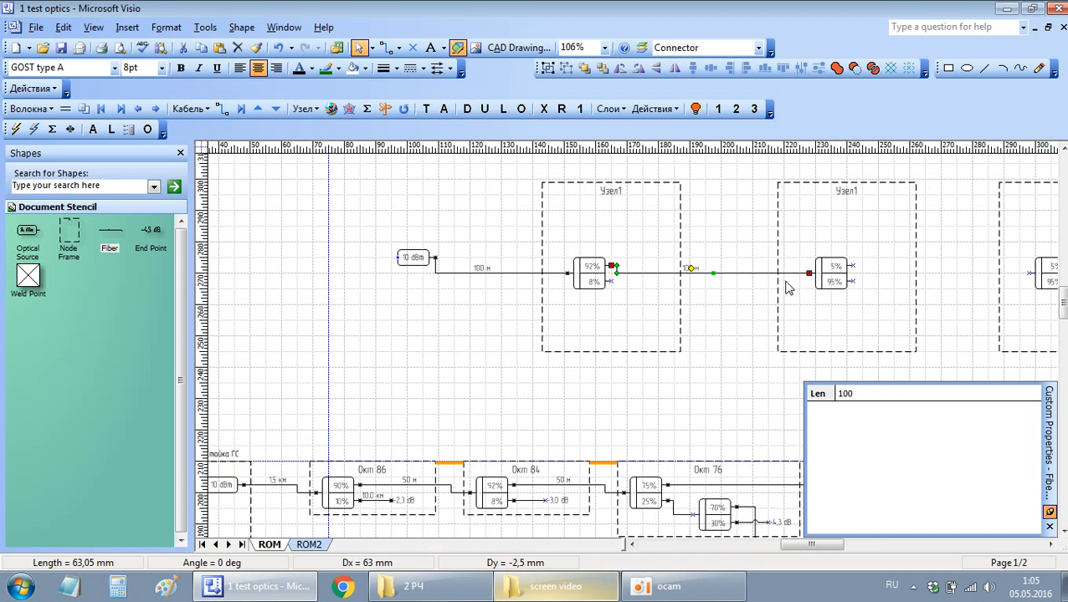
Step: Copy the fibre between the second splitter's 5% output and the third splitter's input, and set its length to 300
scroll(647, 292, "right", 4)
left_click_drag(342, 274, 647, 310)
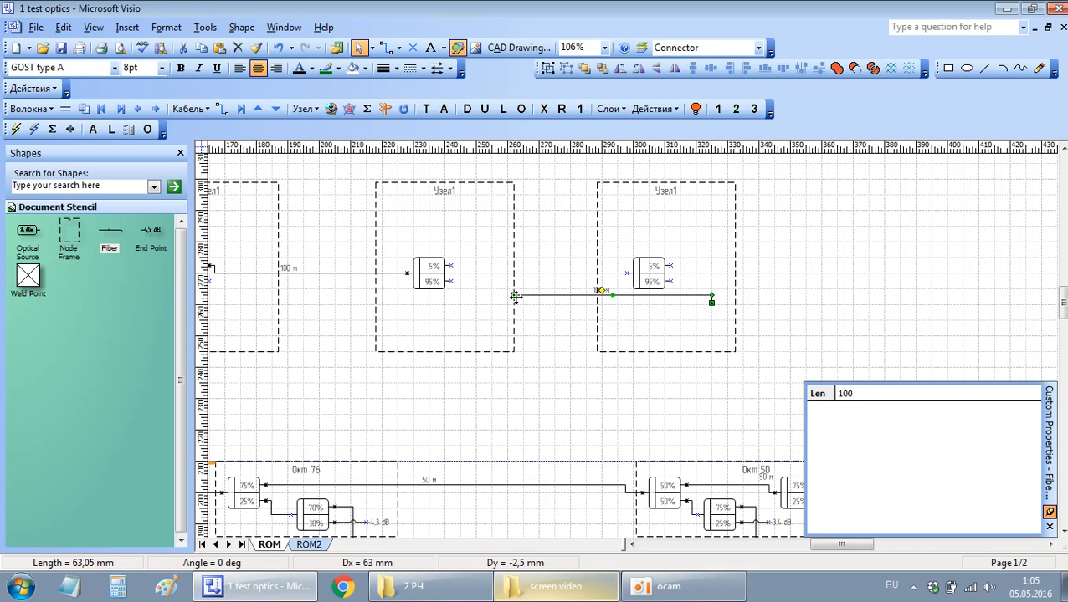
left_click_drag(516, 298, 467, 272)
left_click_drag(711, 303, 626, 273)
left_click(888, 399)
left_click(889, 397)
type("30")
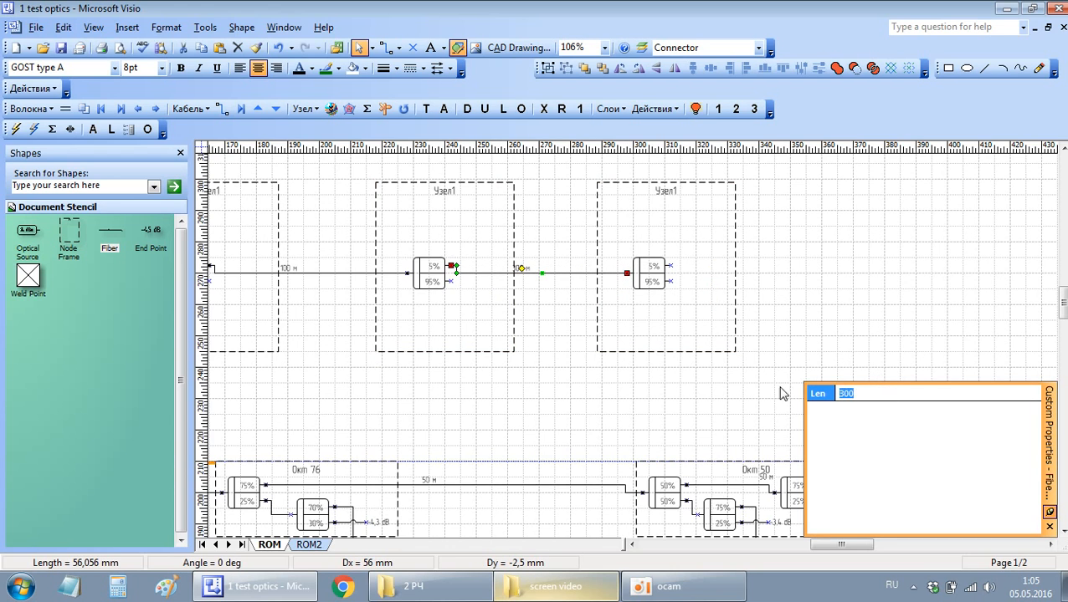
left_click(539, 363)
scroll(615, 306, "up", 5)
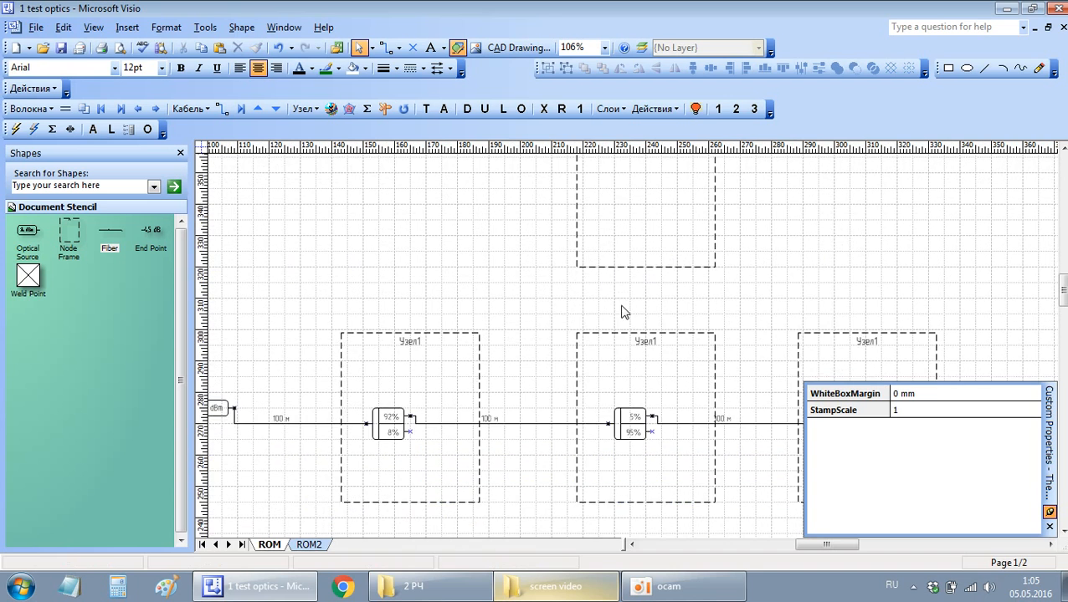
left_click(129, 129)
key("Return")
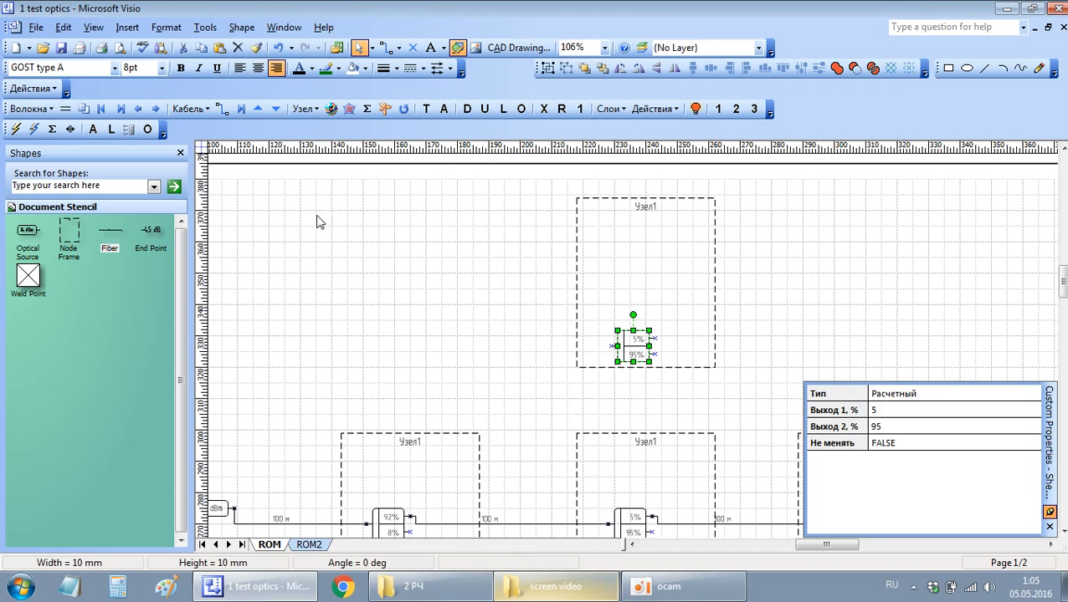
left_click(556, 359)
left_click_drag(633, 349, 632, 311)
key("Delete")
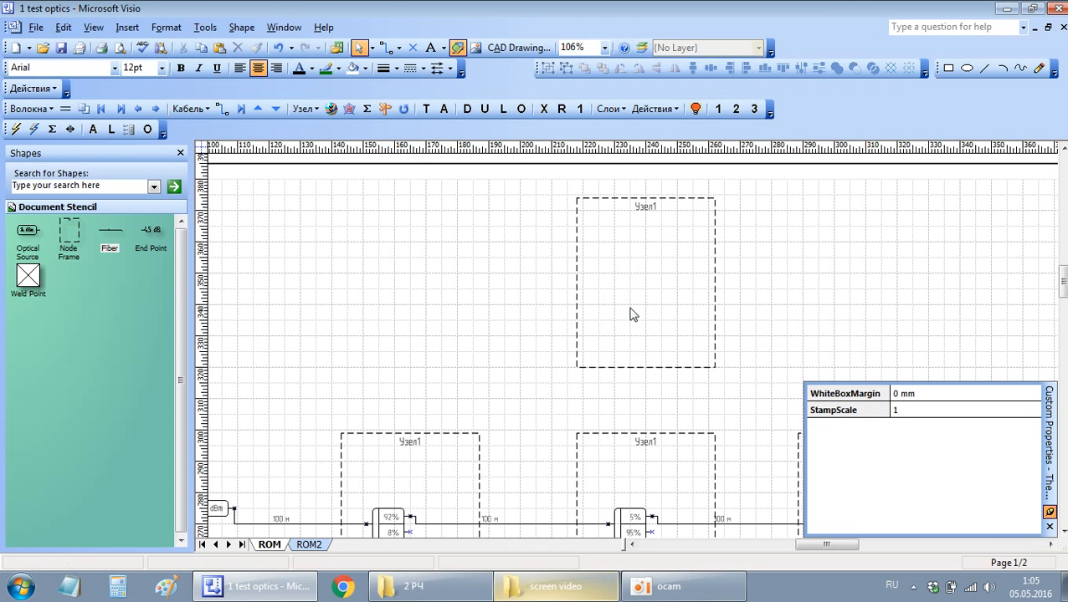
Step: Add an end point beside the splitter in each of the first and second node frames of the row
scroll(420, 316, "down", 3)
left_click_drag(151, 232, 693, 461)
left_click(532, 478)
Step: Copy the end point twice into the third node frame, one above and one below the splitter's outputs
scroll(599, 463, "right", 2)
scroll(599, 471, "right", 3)
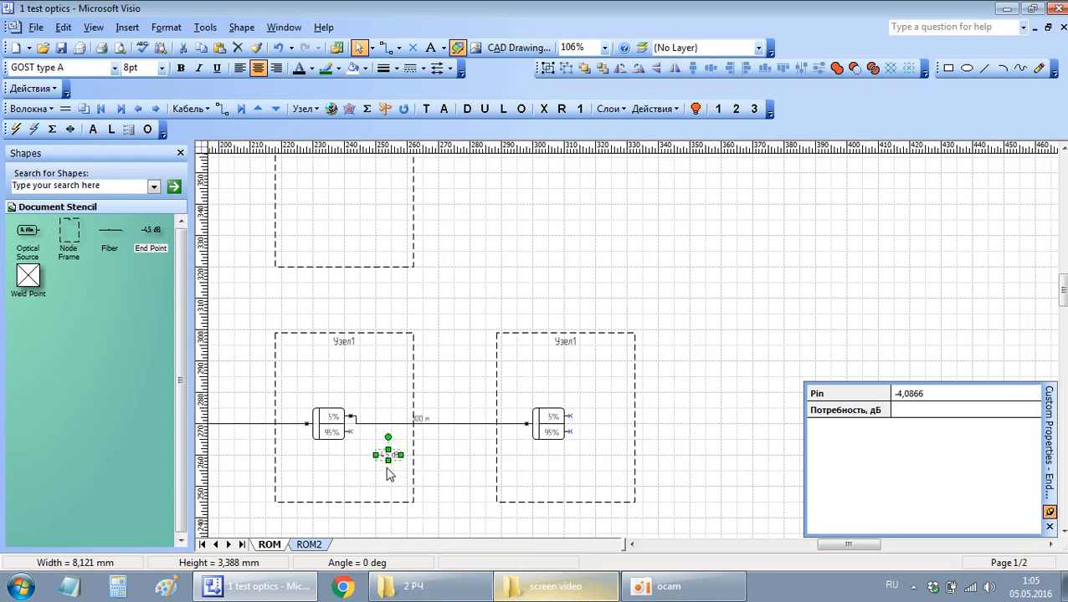
left_click(436, 483)
left_click_drag(388, 457, 615, 392)
left_click(684, 446)
left_click(683, 397)
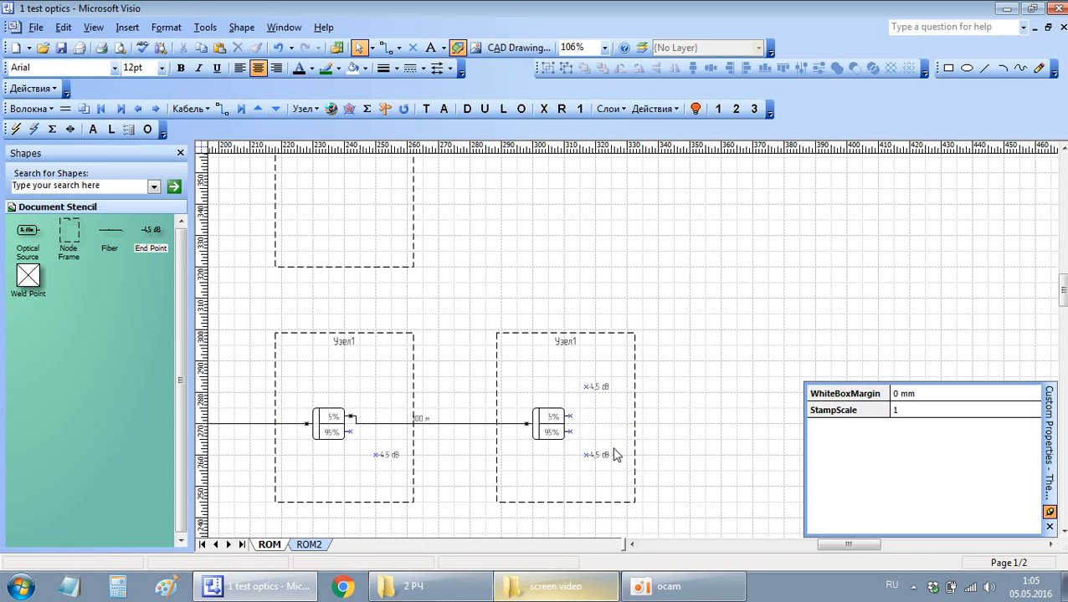
Step: Add a fibre with length 5 from the third splitter's 5% output to the upper end point
scroll(636, 368, "down", 2)
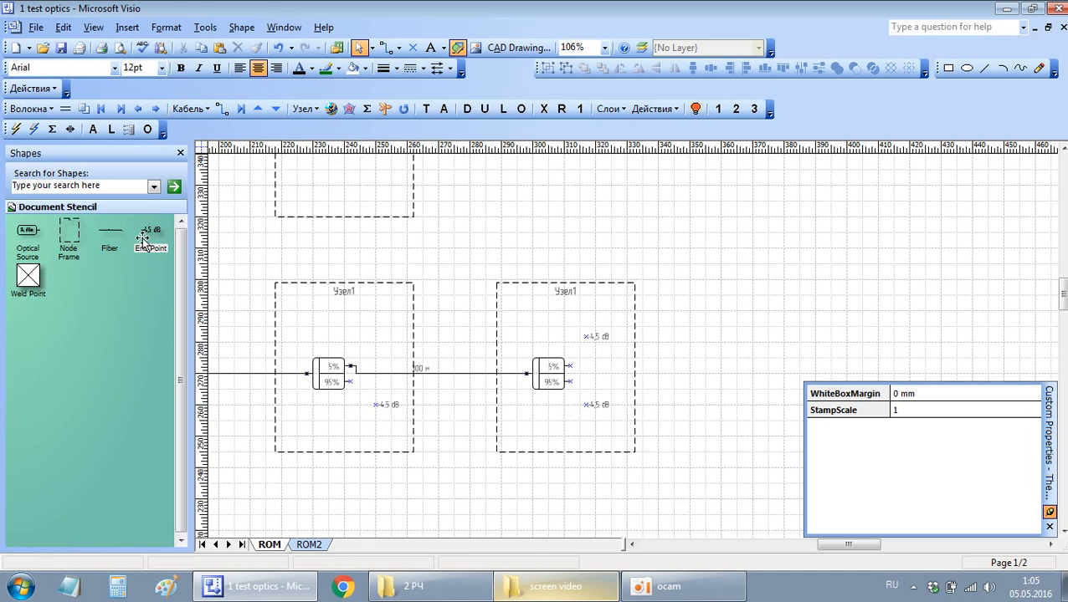
left_click_drag(110, 233, 568, 245)
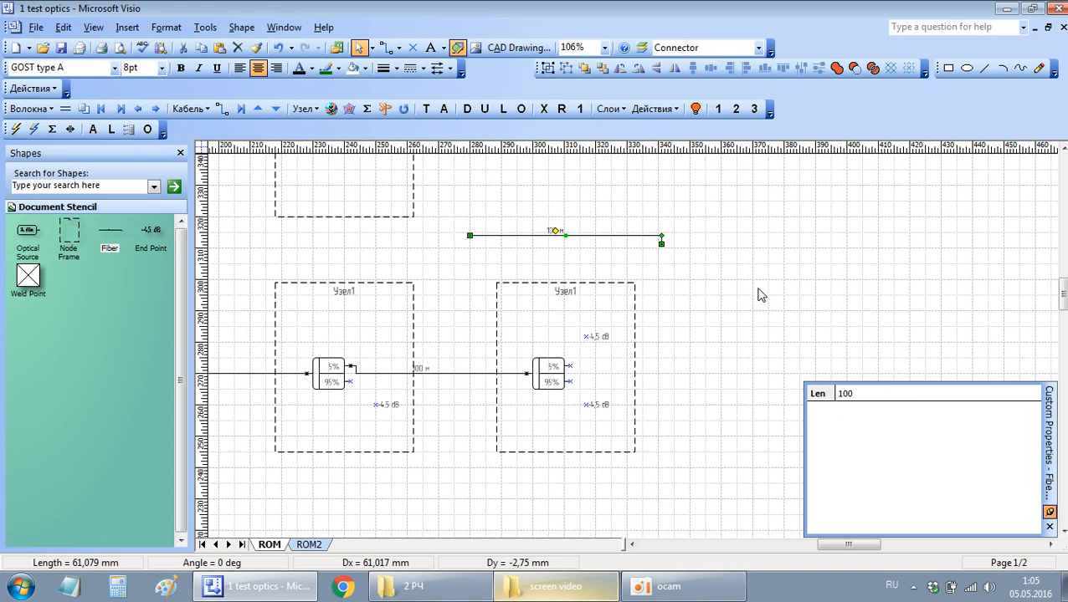
left_click(883, 397)
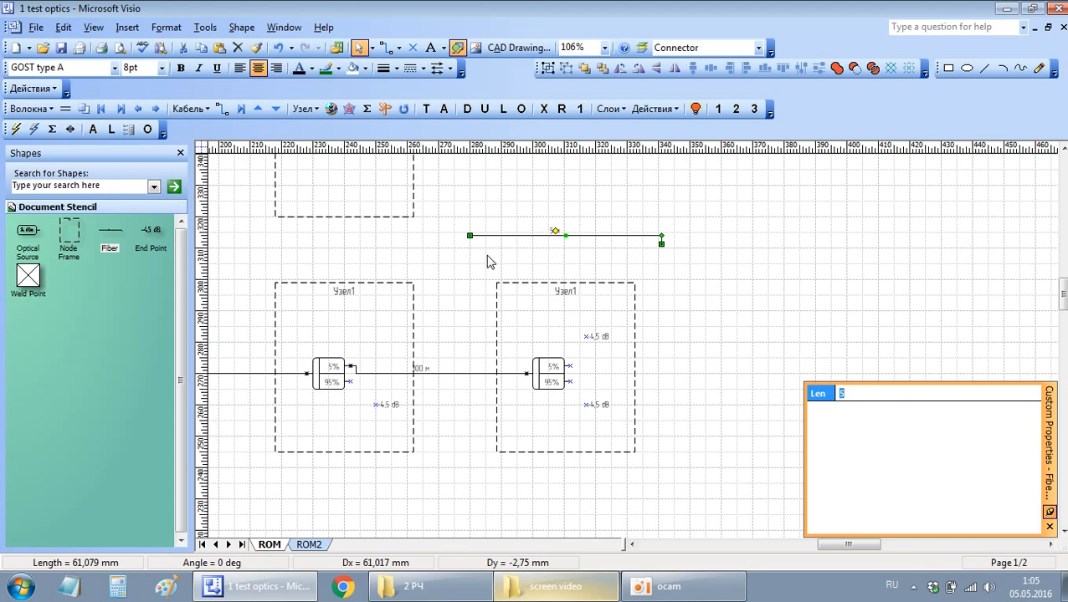
left_click_drag(470, 235, 583, 366)
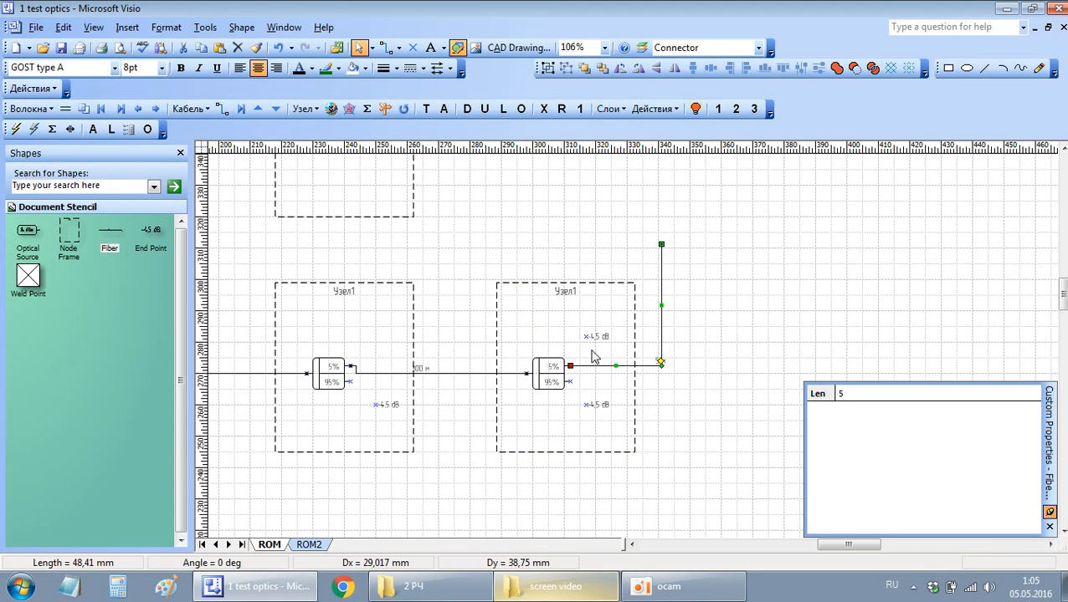
left_click_drag(661, 243, 583, 338)
Step: Copy the 5 m fibre and connect it from the third splitter's 95% output to the lower end point
scroll(593, 311, "down", 1)
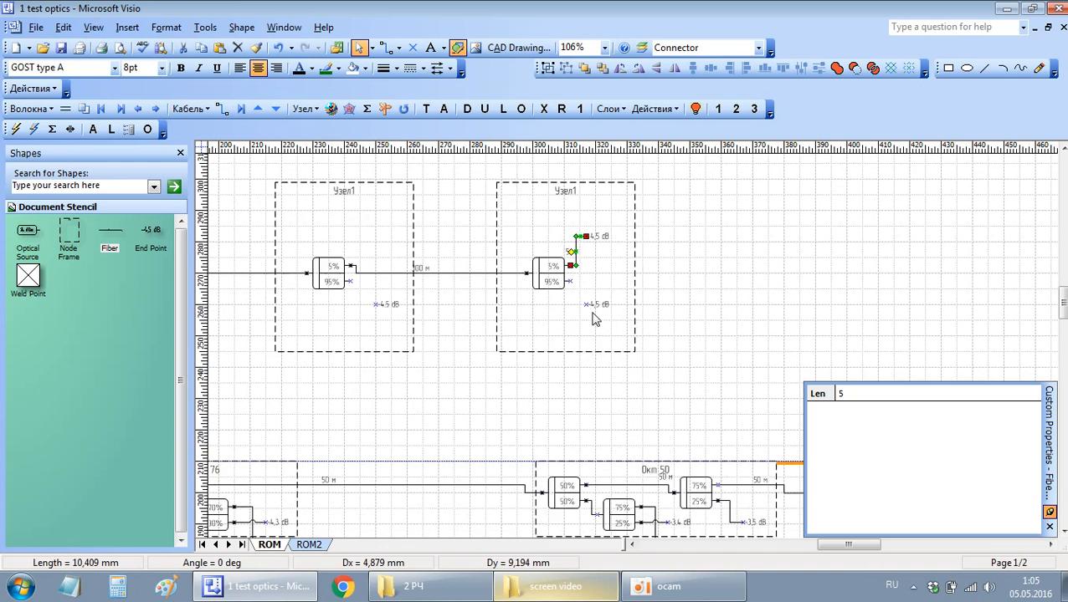
scroll(592, 310, "up", 3)
left_click_drag(559, 268, 549, 351)
left_click(566, 443)
left_click(548, 441)
left_click(548, 424)
left_click(611, 344)
Step: Copy the 5 m fibre between the second splitter's 95% output and its end point, and move its length label off the line
scroll(612, 336, "down", 2)
scroll(601, 338, "left", 3)
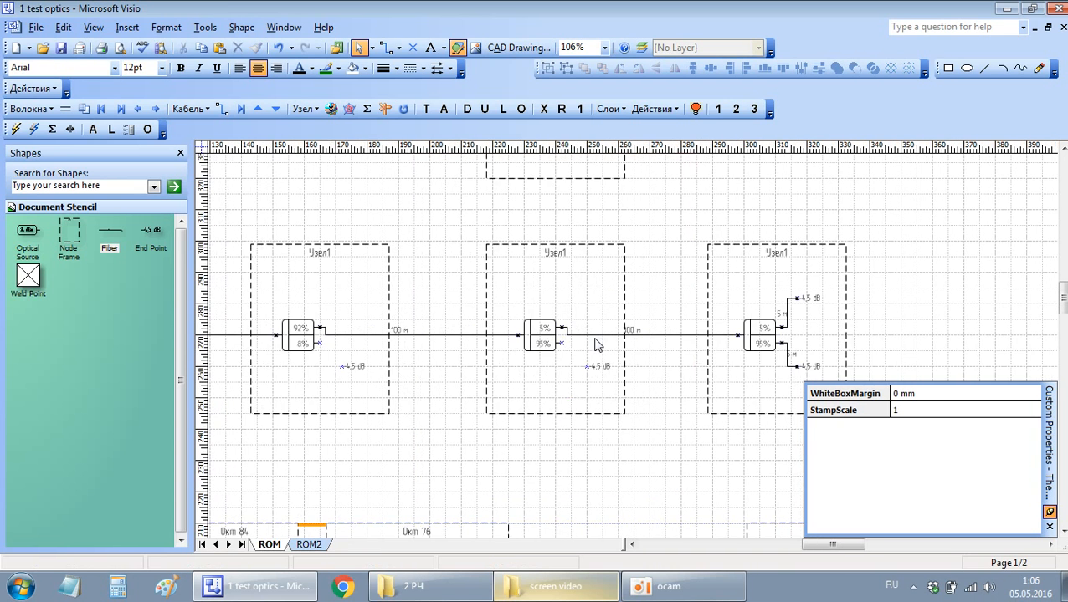
scroll(597, 345, "left", 3)
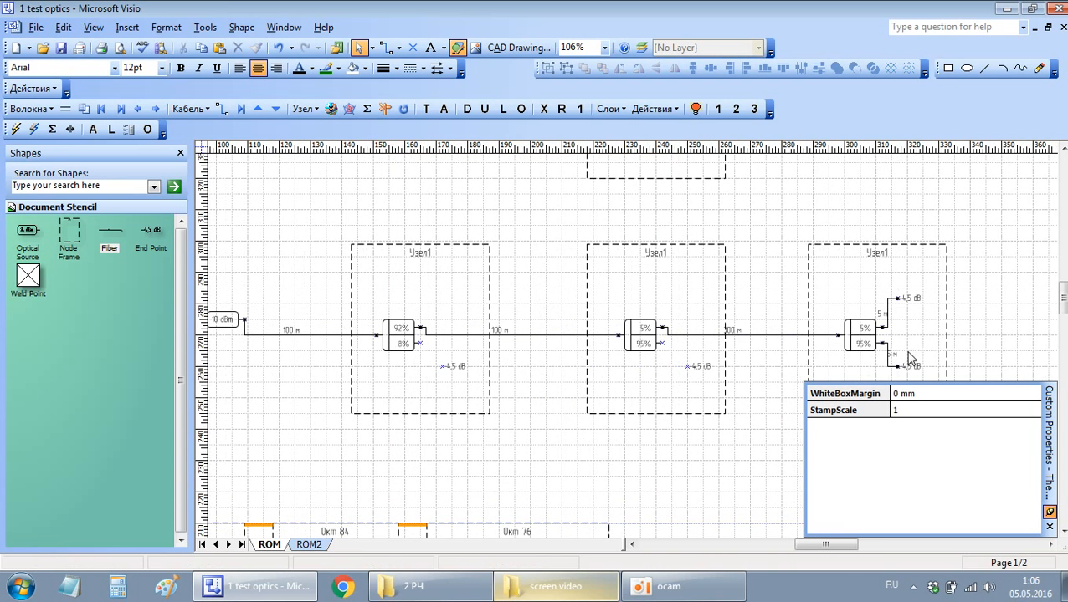
scroll(910, 358, "up", 2)
left_click_drag(870, 370, 415, 335)
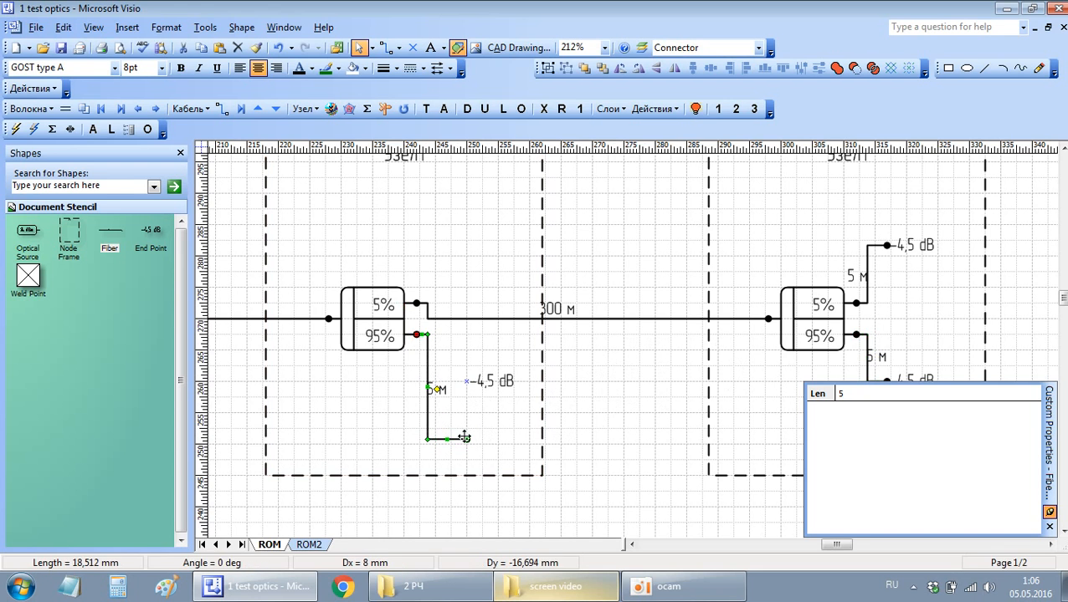
left_click_drag(464, 436, 466, 381)
scroll(466, 381, "left", 8)
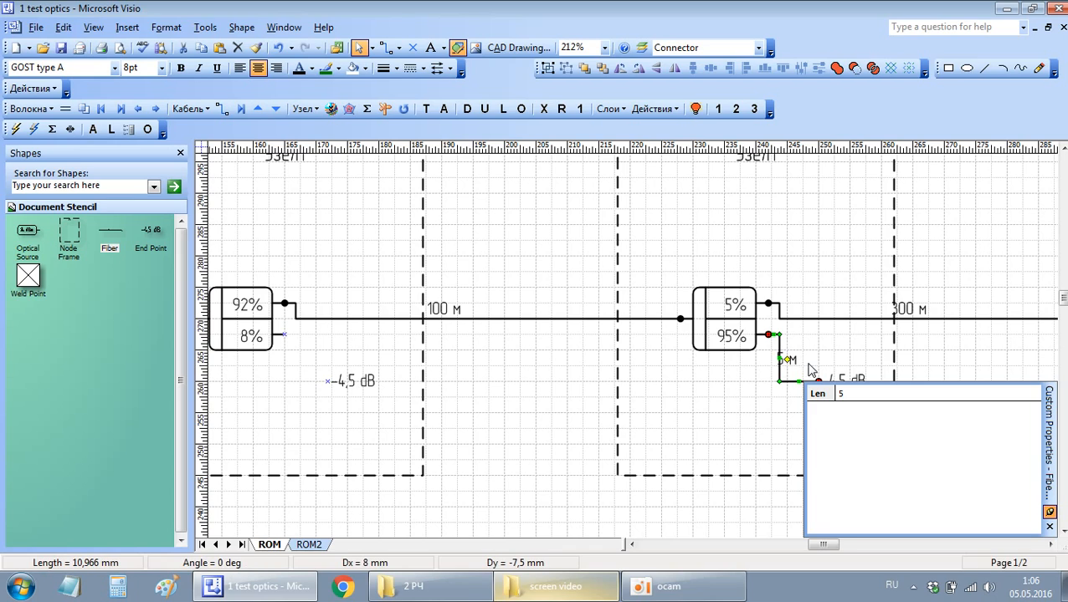
scroll(810, 371, "up", 2)
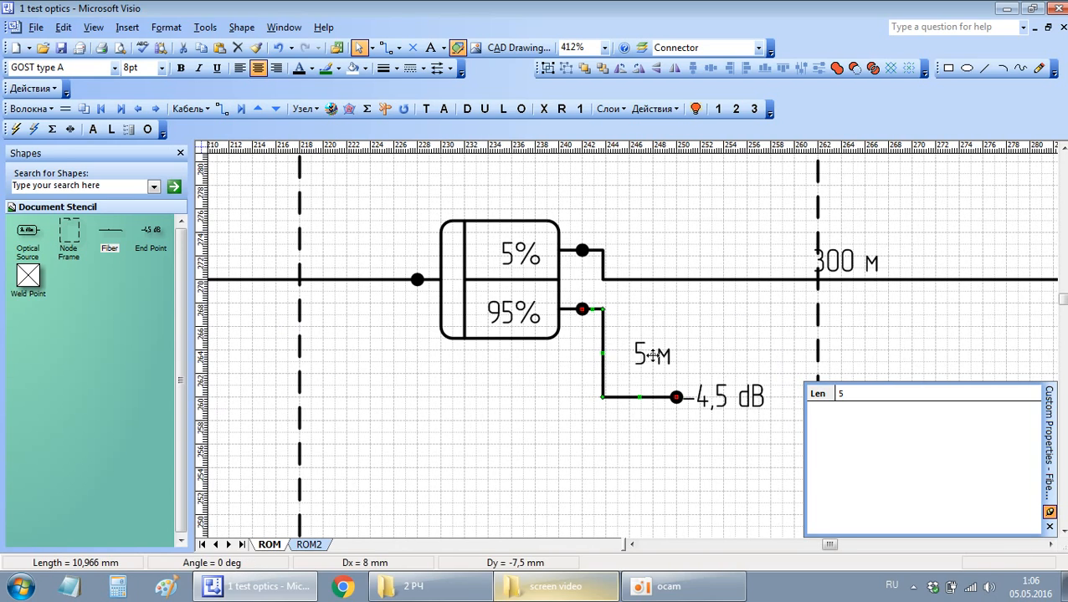
Step: Add a 5 m fibre from the first splitter's 8% output to the end point in the first node frame
scroll(776, 376, "down", 2)
scroll(777, 376, "down", 2)
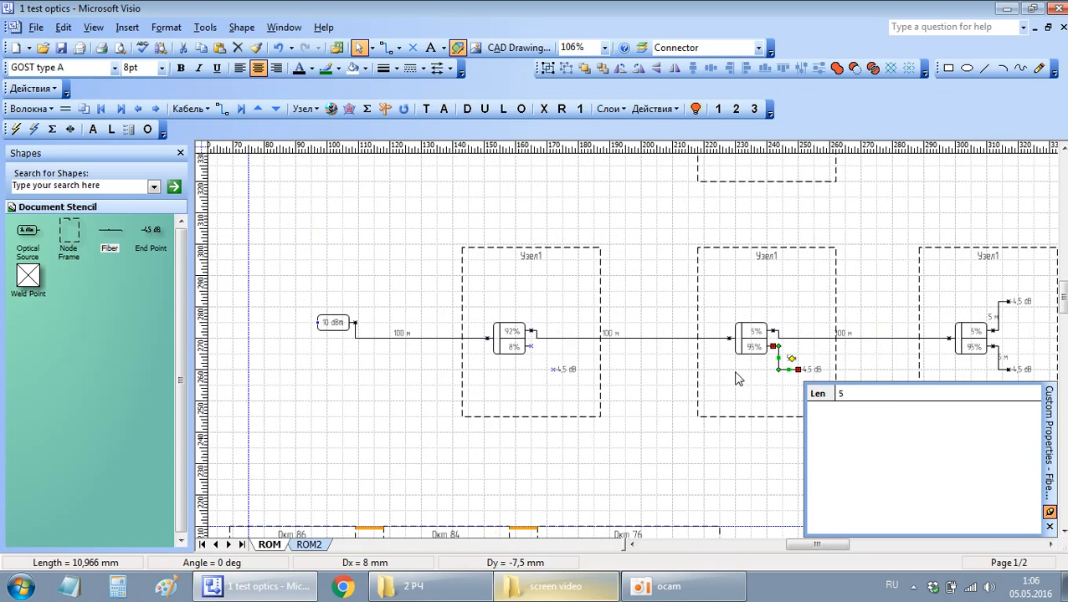
left_click_drag(779, 369, 753, 373)
key("ctrl+z")
scroll(779, 365, "up", 2)
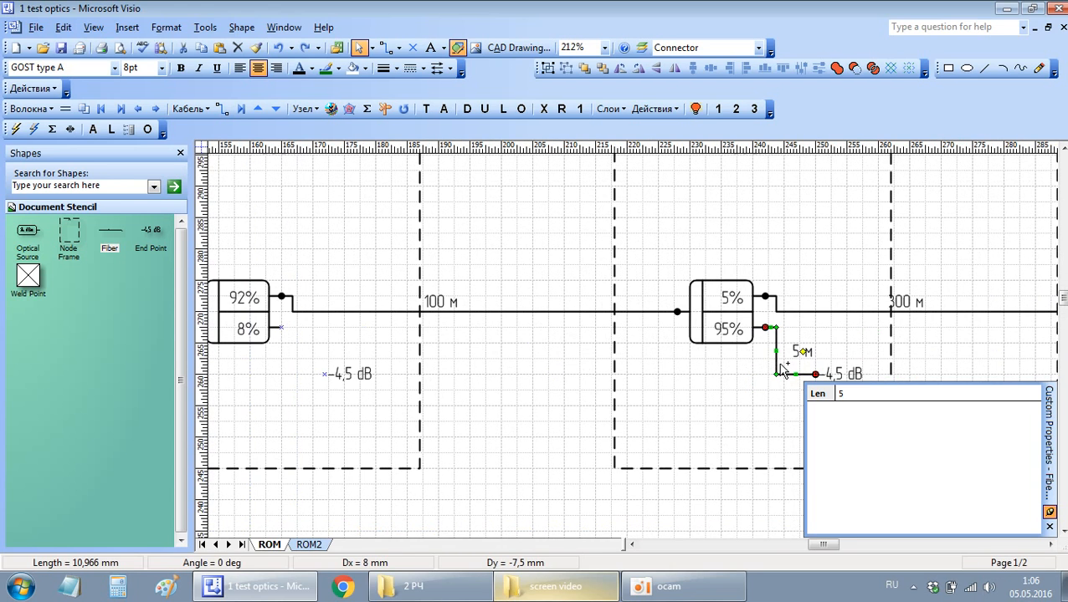
left_click_drag(109, 232, 283, 327)
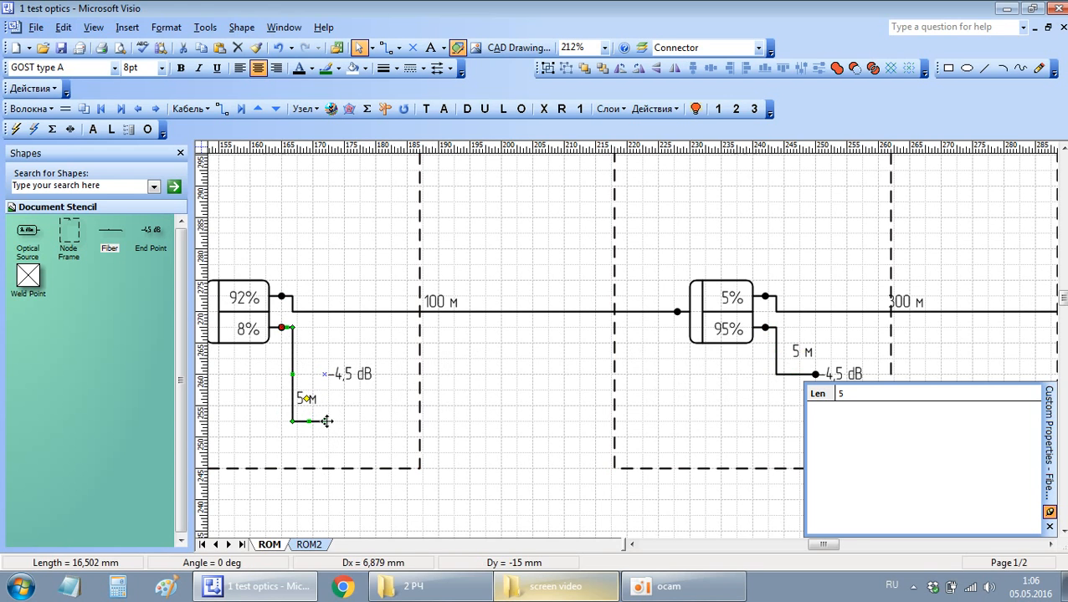
left_click_drag(326, 421, 325, 375)
left_click(489, 345)
scroll(615, 304, "down", 2)
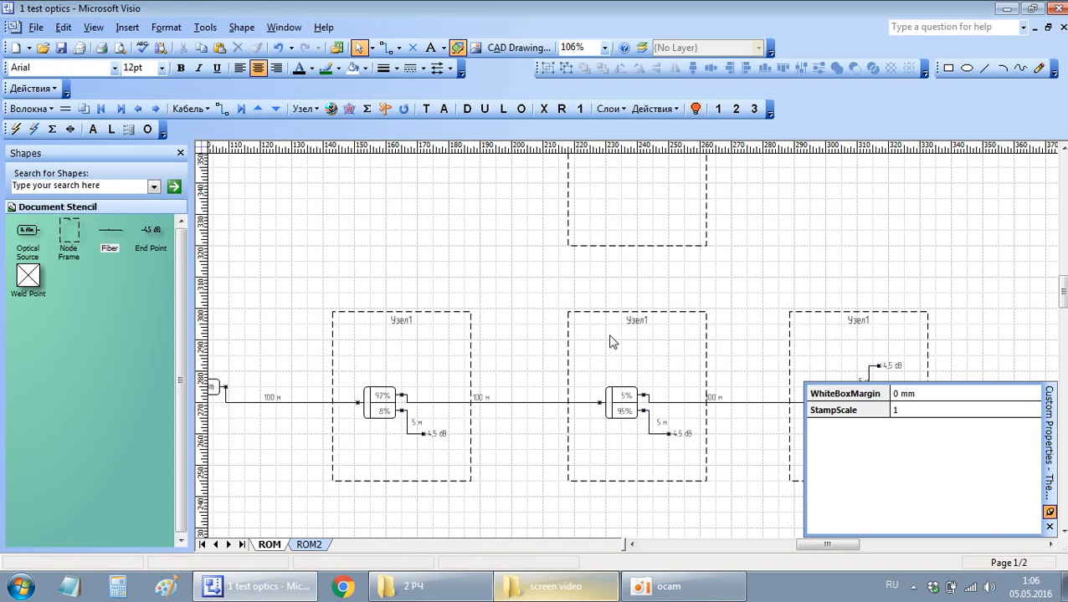
Step: Copy the first node's end point into the empty node frame above the second node
scroll(612, 342, "up", 2)
scroll(658, 266, "down", 2)
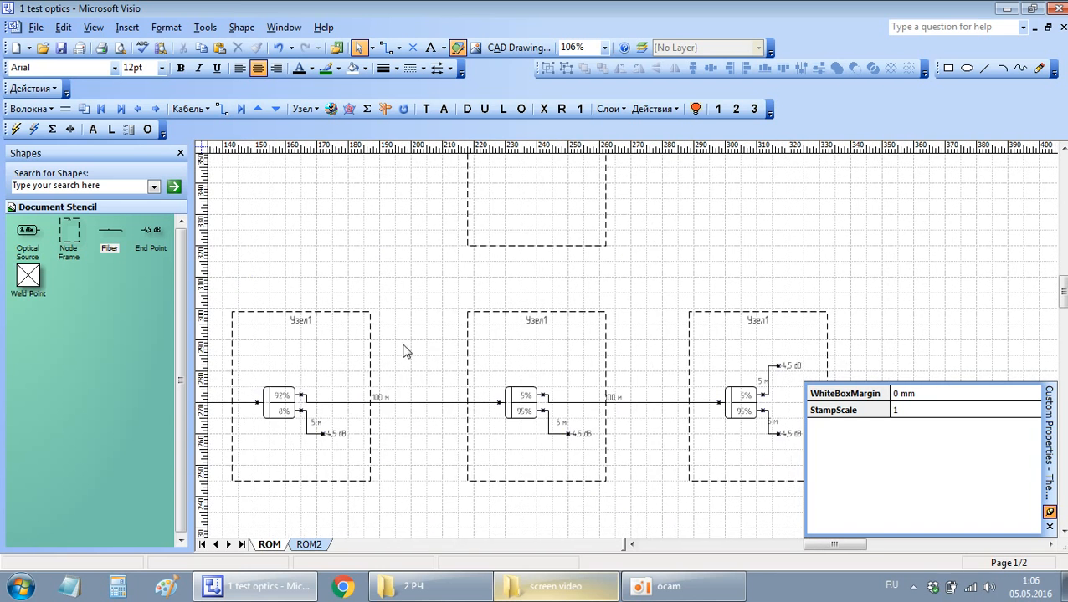
scroll(465, 333, "up", 2)
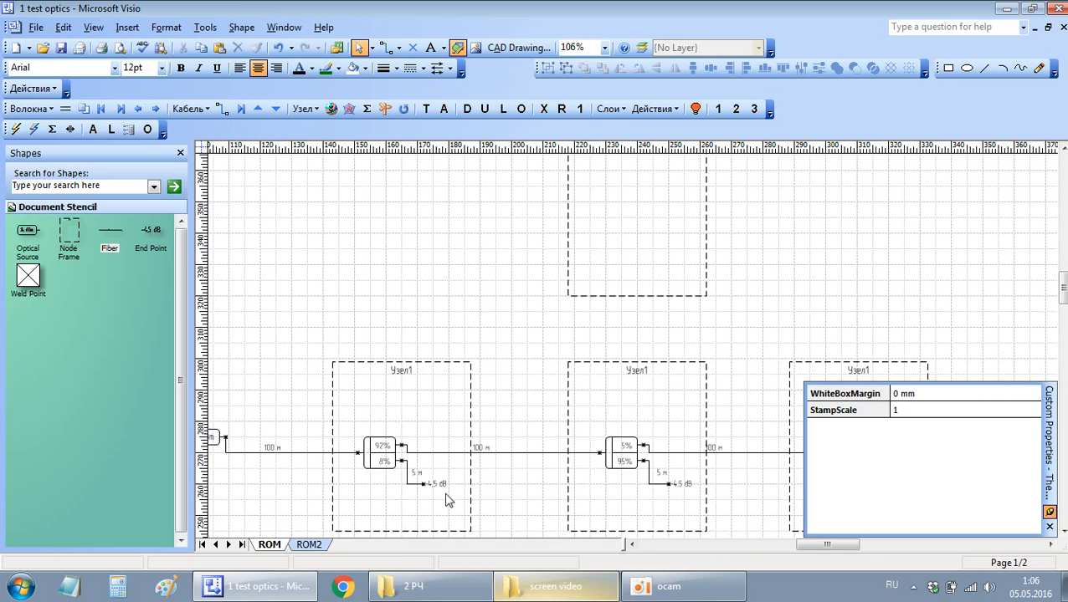
left_click_drag(439, 485, 660, 229, "ctrl")
left_click(728, 271)
left_click(659, 296)
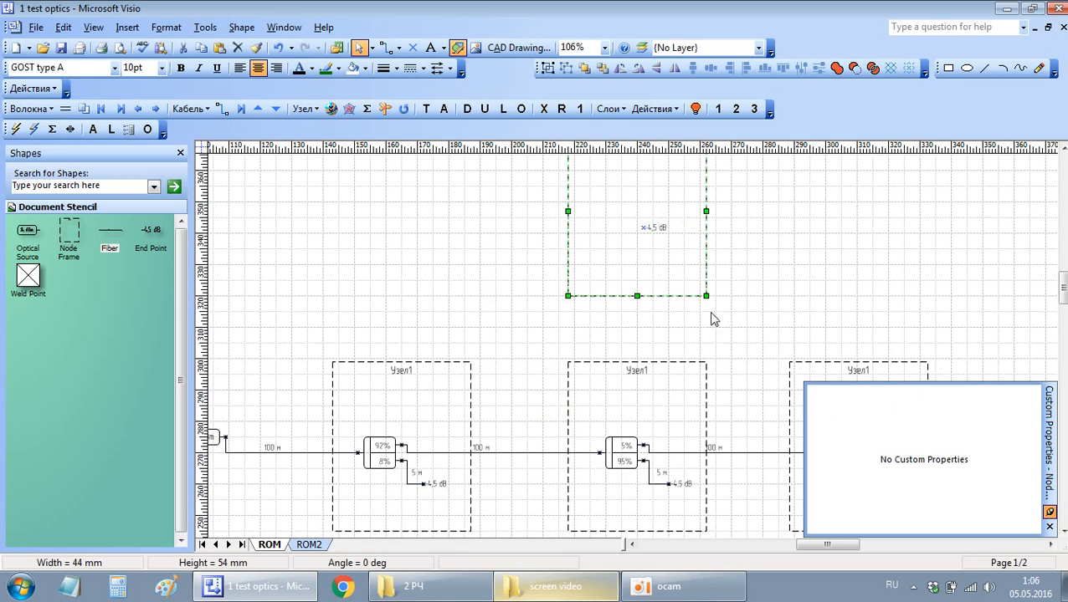
scroll(741, 303, "up", 2)
scroll(669, 351, "down", 2)
Step: Widen the first node frame toward the optical source to about 59.5 mm
scroll(563, 391, "left", 5)
left_click(523, 427)
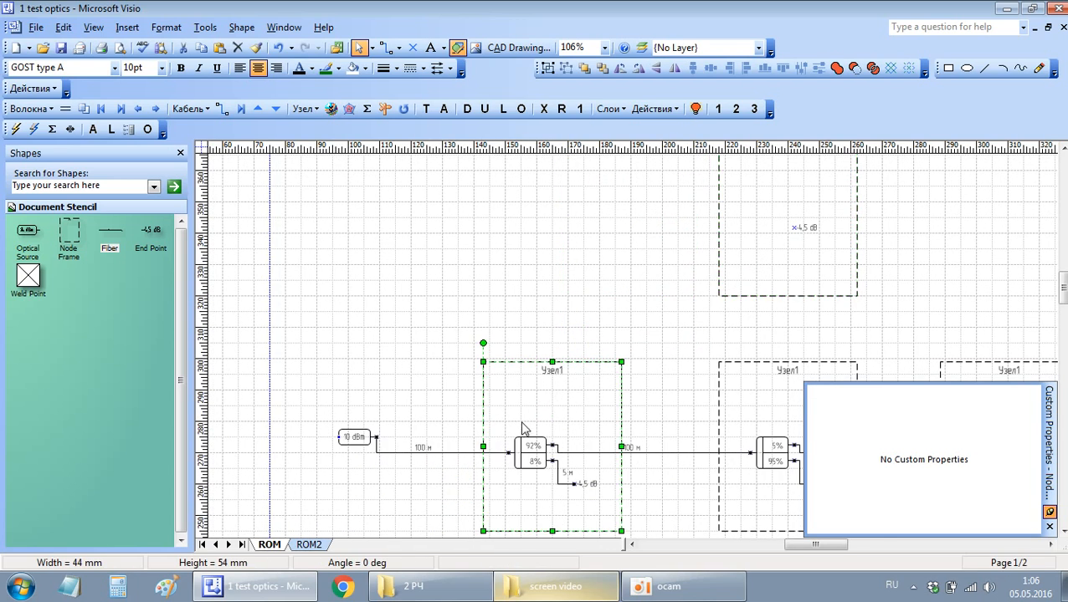
scroll(514, 431, "down", 2)
scroll(506, 439, "up", 4)
left_click_drag(484, 389, 389, 390)
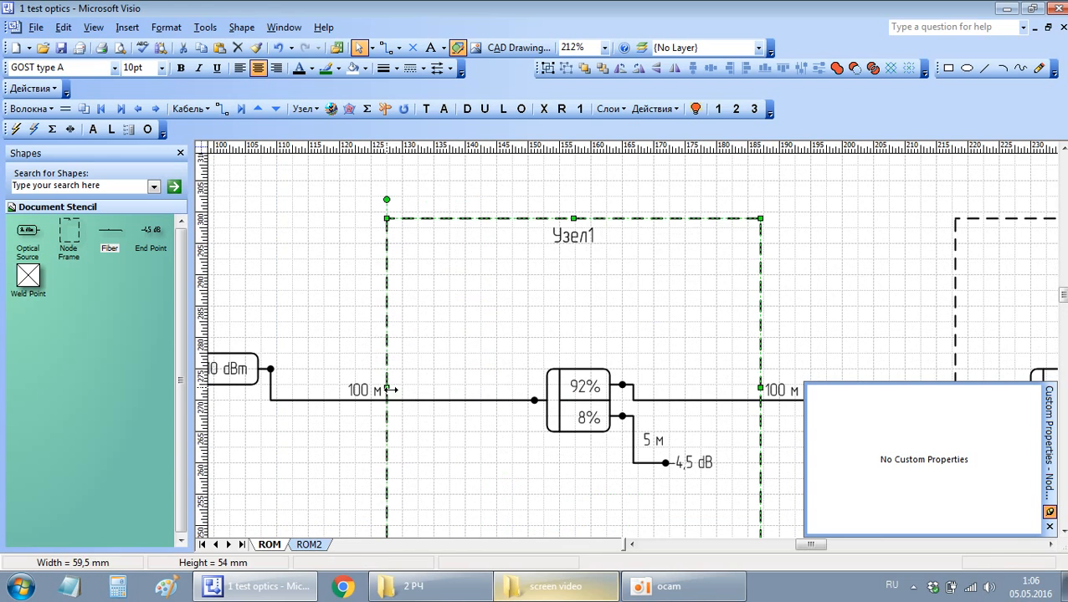
left_click(471, 328)
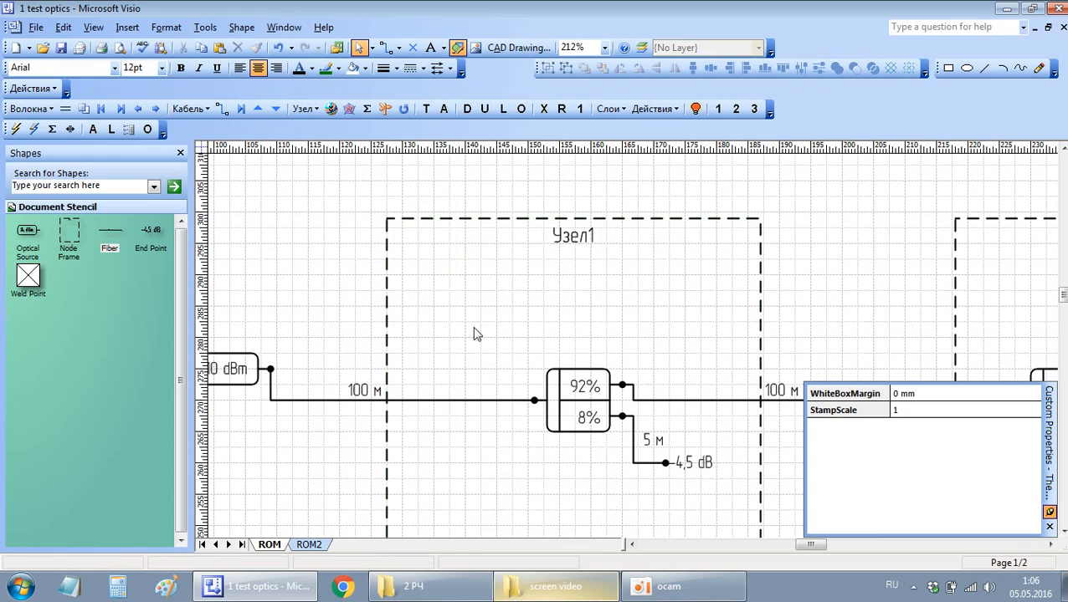
Step: Insert a splitter with 2 outputs and place it above and ahead of the 92%/8% splitter in the first node frame
left_click(128, 130)
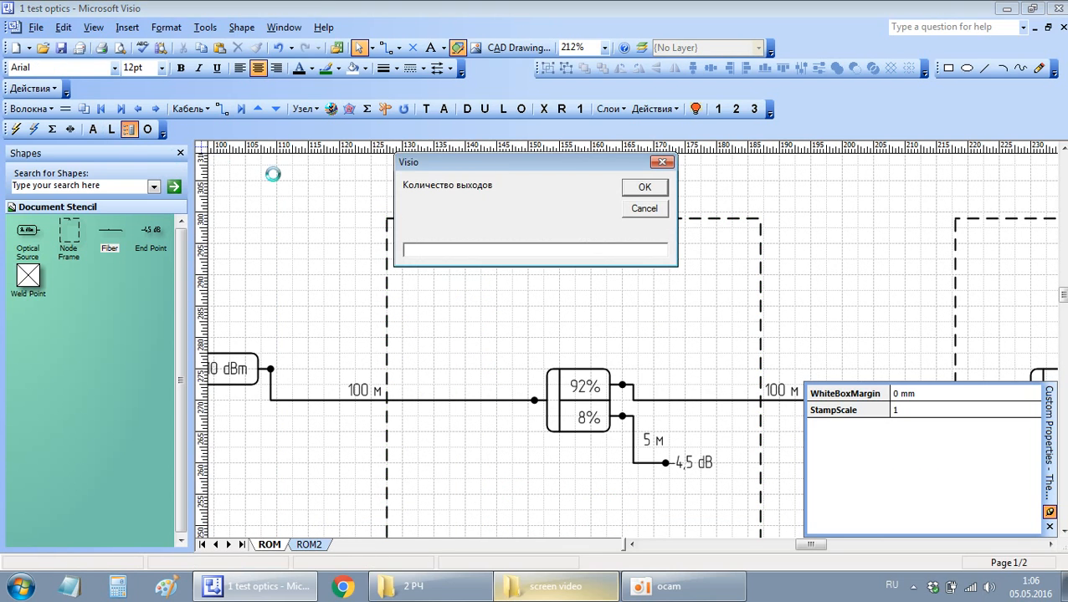
type("2")
key("Return")
left_click(656, 241)
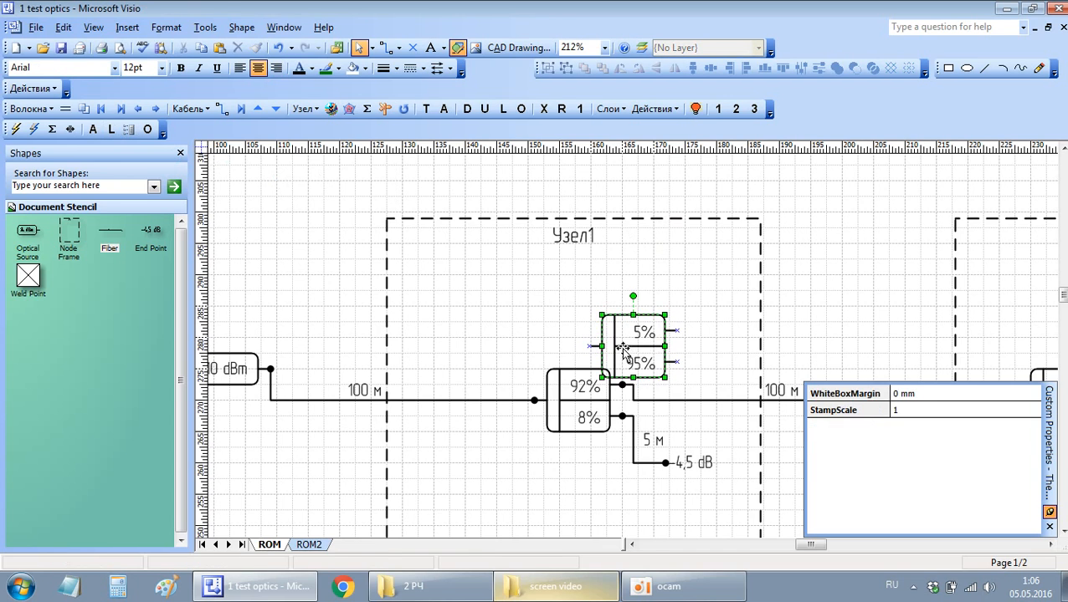
left_click_drag(624, 353, 462, 344)
Step: Reconnect the optical source's 100 m fibre from the 92%/8% splitter to the new splitter's input
left_click(443, 423)
left_click(441, 401)
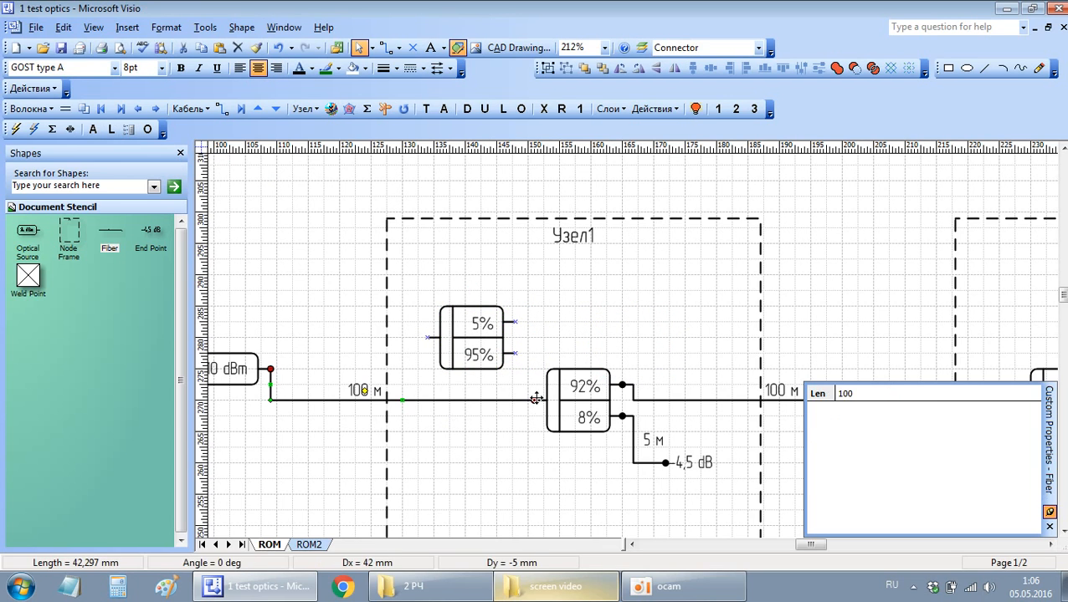
left_click_drag(534, 400, 428, 337)
left_click(508, 465)
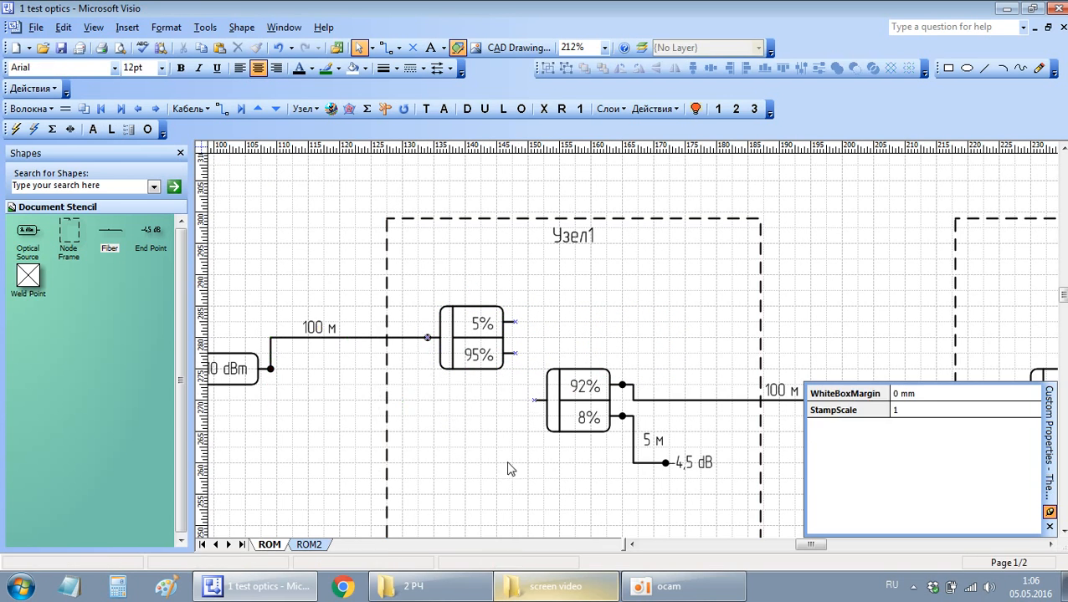
Step: Add a fibre with length 1 from the new splitter's 95% output to the input of the 92%/8% splitter
left_click_drag(113, 231, 513, 261)
left_click(898, 395)
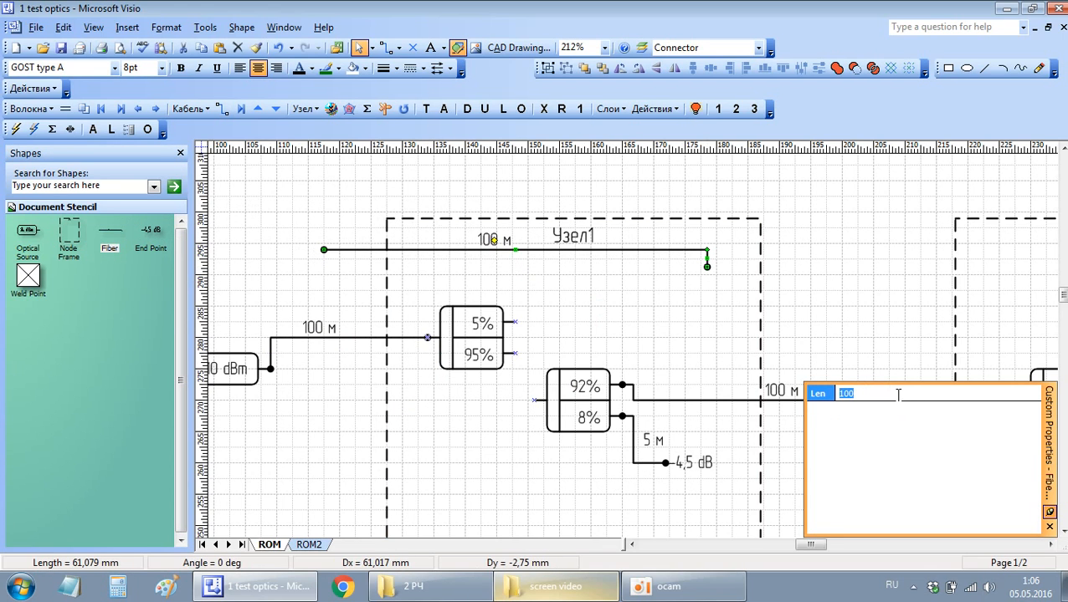
type("1")
key("Return")
left_click_drag(707, 266, 514, 354)
left_click(697, 264)
left_click(707, 269)
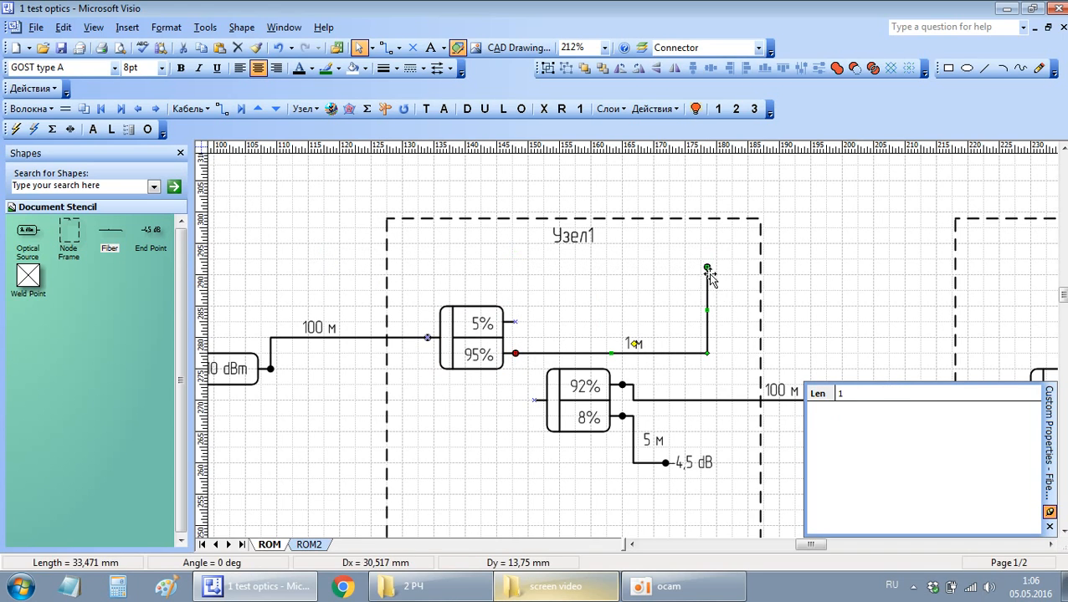
left_click_drag(707, 267, 534, 400)
left_click(582, 335)
scroll(619, 293, "down", 2)
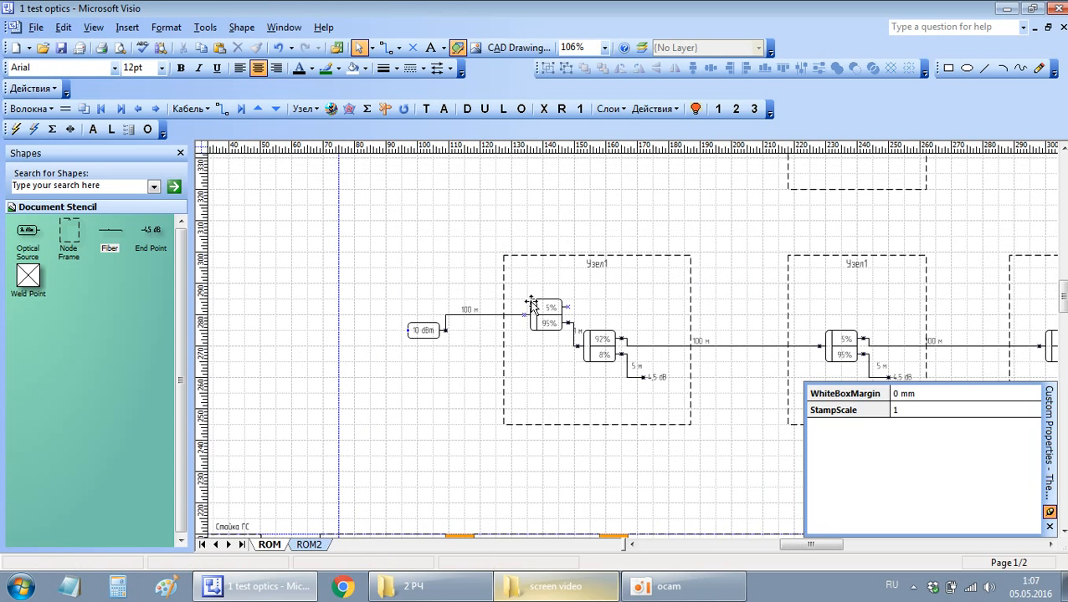
Step: Add a 100 m fibre from the new splitter's 5% output to the end point in the upper node frame
left_click_drag(706, 235, 556, 336)
left_click_drag(581, 448, 628, 244)
left_click_drag(712, 249, 711, 221)
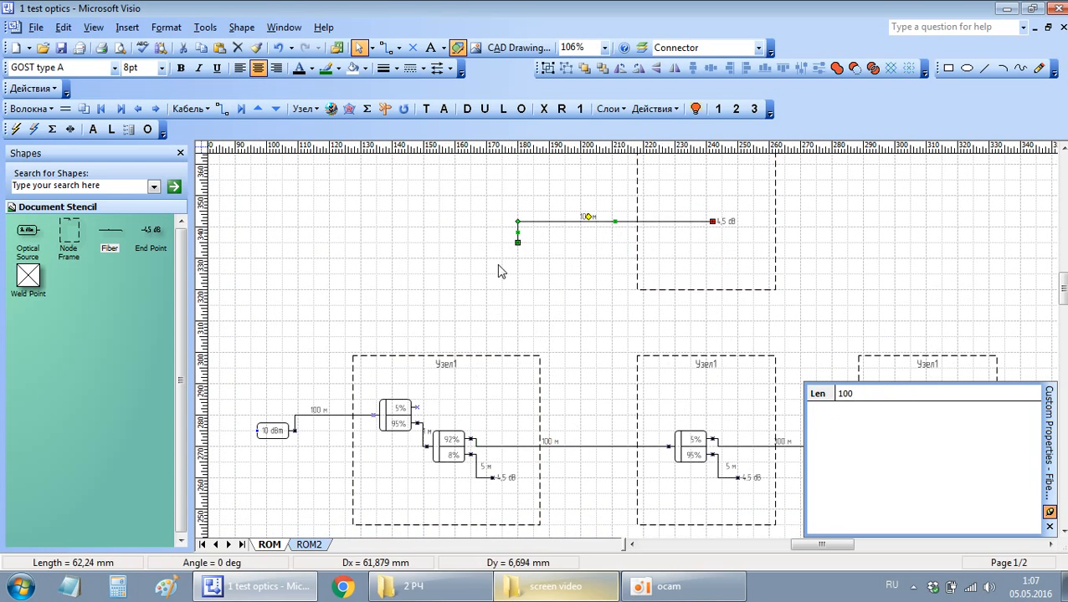
left_click_drag(517, 243, 415, 407)
left_click(369, 317)
scroll(527, 338, "right", 1)
scroll(528, 336, "down", 1)
scroll(502, 339, "right", 2)
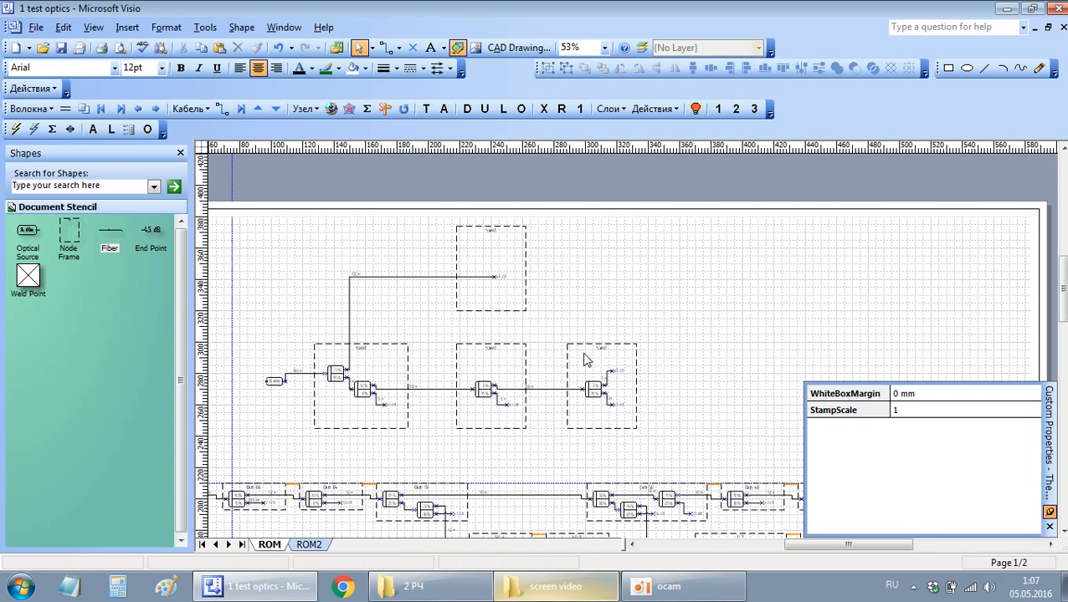
Step: Move the optical source up level with the new splitter's input so that their connecting fibre runs straight
scroll(473, 339, "left", 2)
scroll(396, 391, "up", 2)
left_click_drag(302, 352, 285, 321)
left_click(395, 304)
scroll(398, 309, "down", 1)
scroll(414, 327, "up", 1)
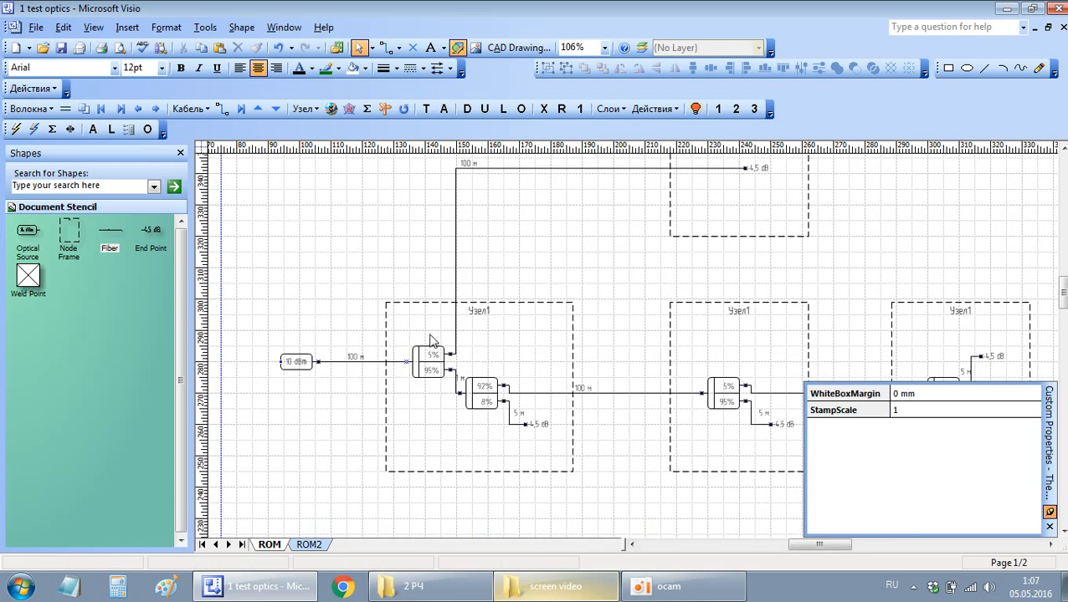
Step: Examine the new network's end points and the properties of the splitters in the second and third nodes
scroll(447, 334, "left", 2)
scroll(460, 343, "right", 4)
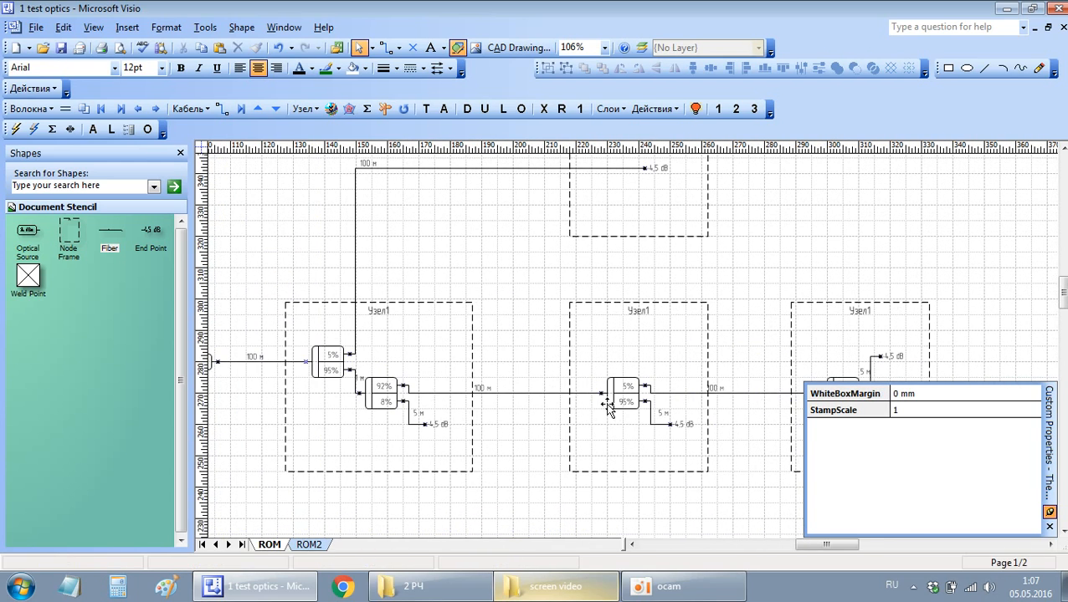
scroll(636, 397, "up", 2)
scroll(680, 307, "down", 1)
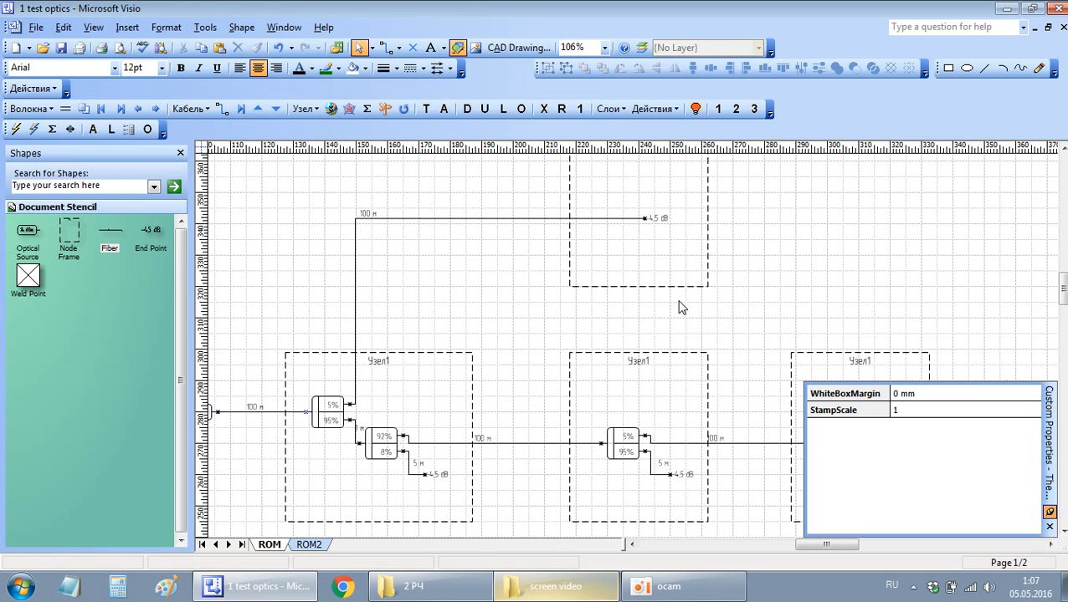
left_click(684, 475)
left_click(661, 218)
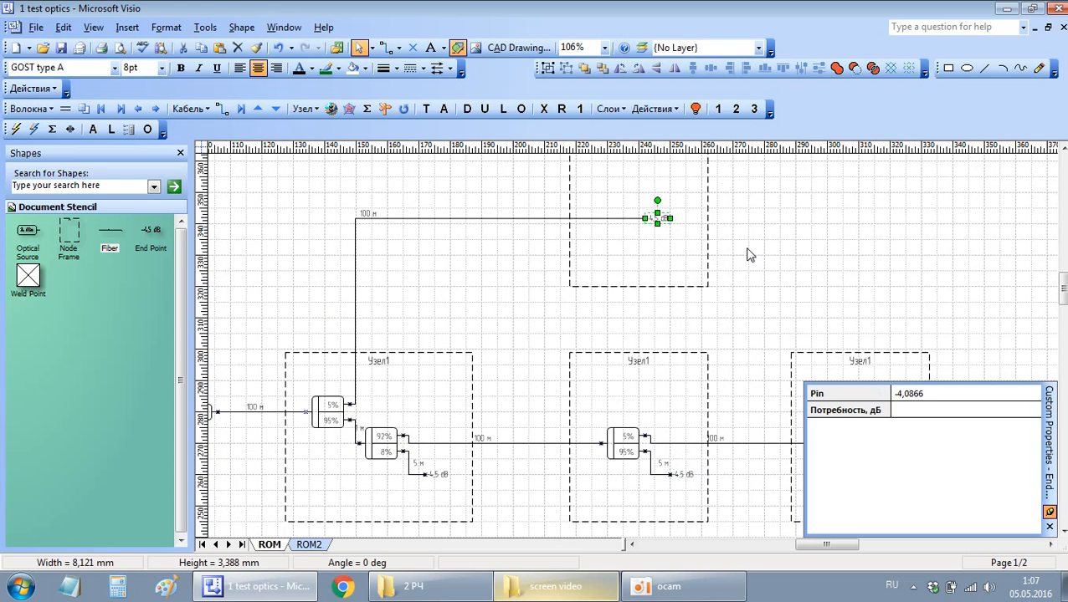
left_click(762, 266)
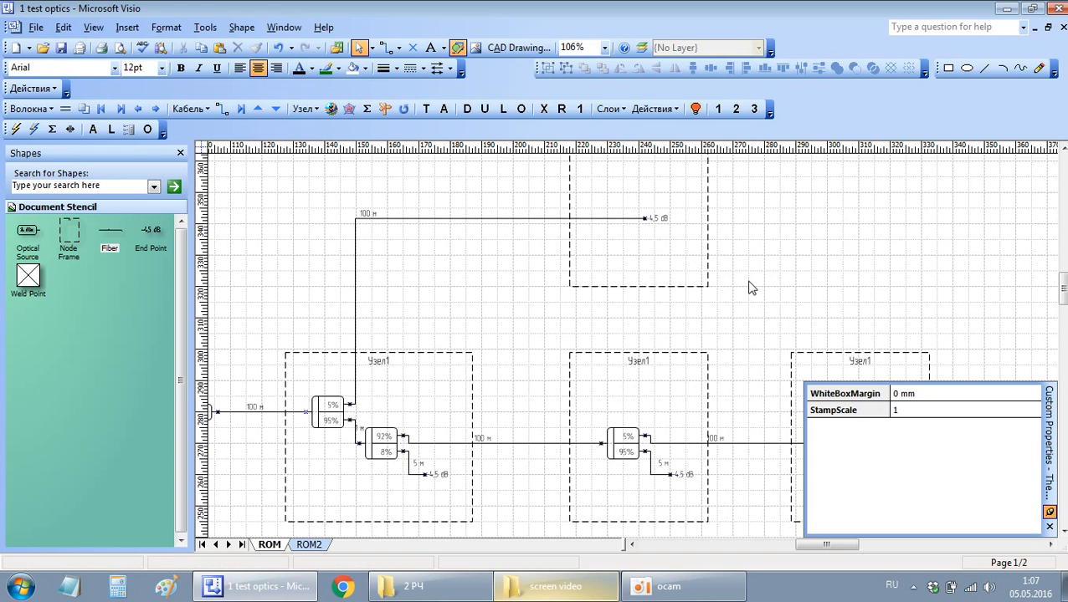
scroll(750, 288, "down", 2)
left_click(826, 348)
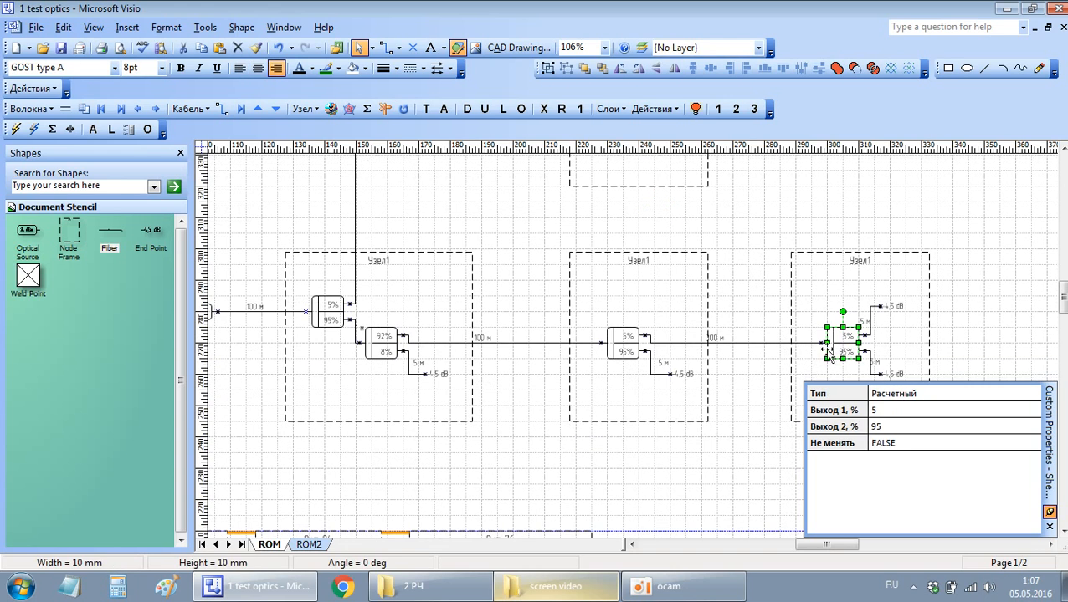
left_click(618, 347)
left_click(505, 436)
scroll(515, 286, "left", 3)
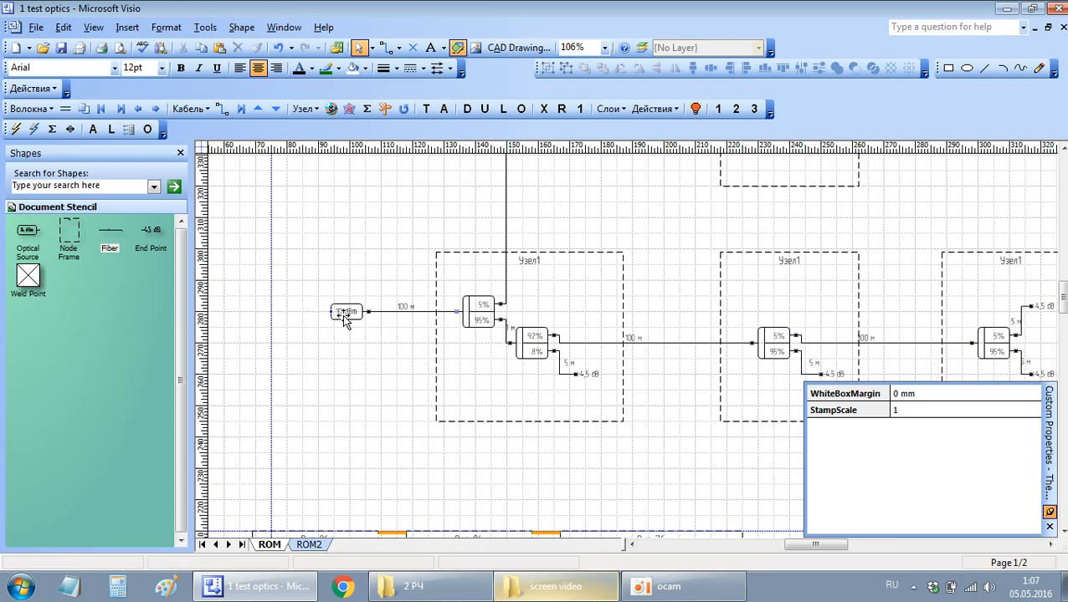
Step: Calculate the splitter ratios automatically for the network fed by the 10 dBm optical source
left_click(346, 321)
scroll(322, 333, "right", 1)
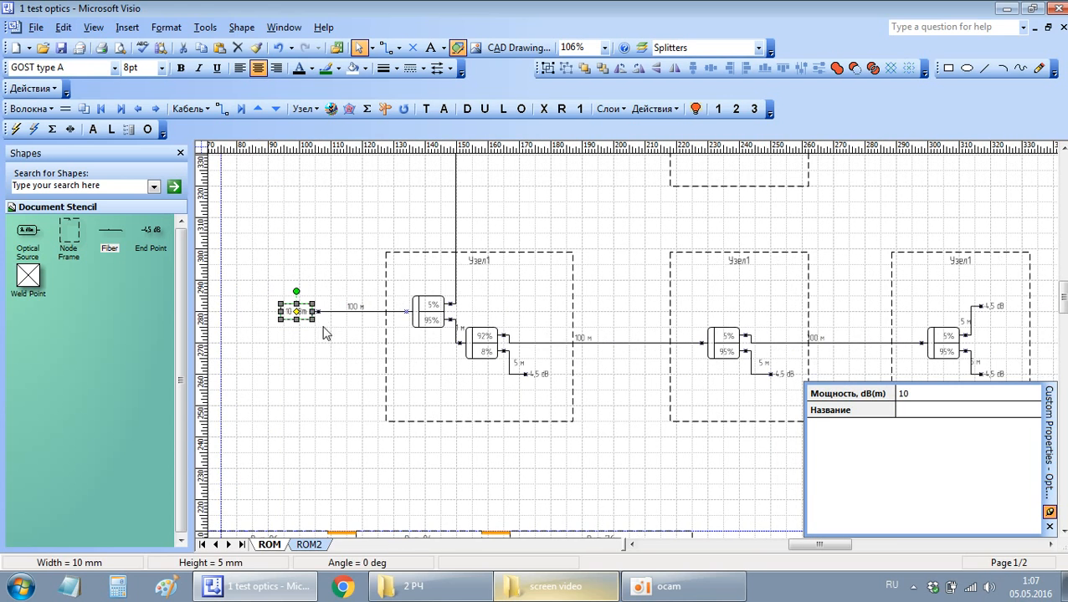
left_click(52, 130)
scroll(353, 332, "right", 3)
scroll(465, 381, "up", 3)
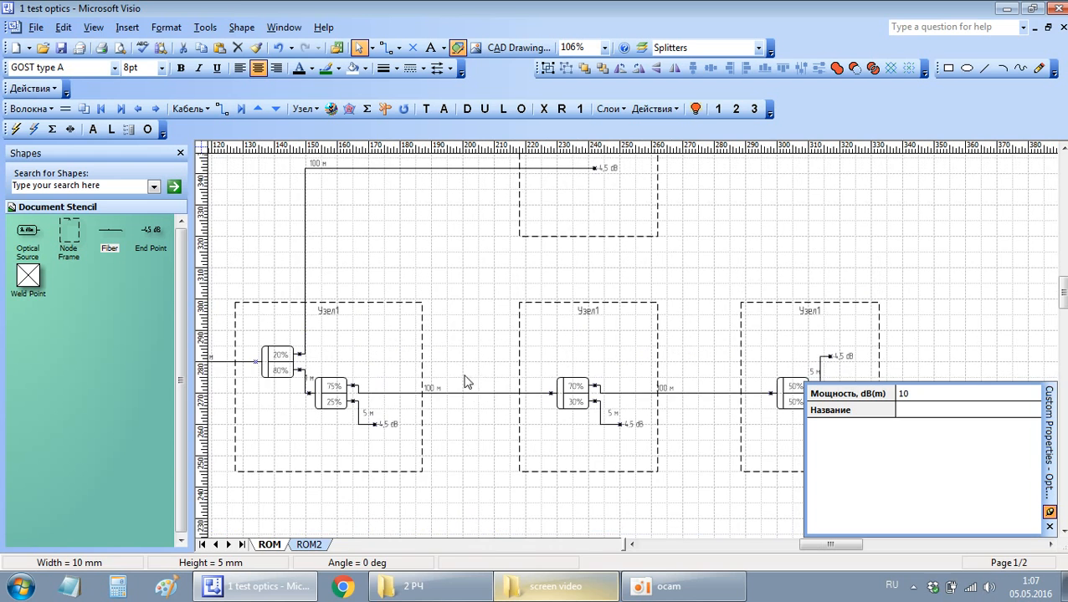
scroll(510, 278, "down", 2)
scroll(511, 278, "left", 3)
left_click(302, 401)
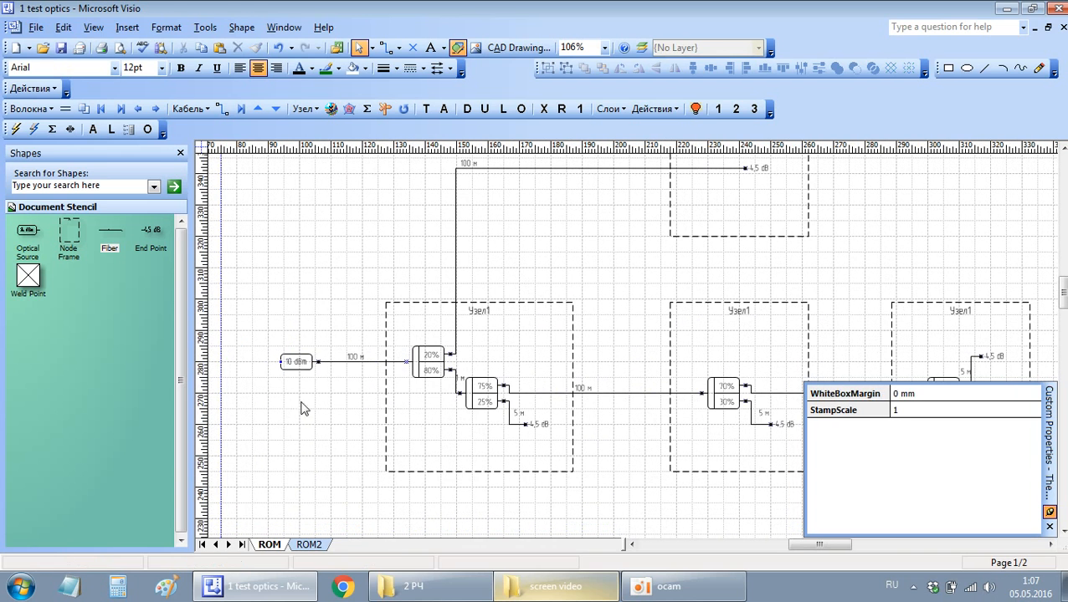
Step: Run the power calculation from the 10 dBm optical source and dismiss its results summary
left_click(296, 361)
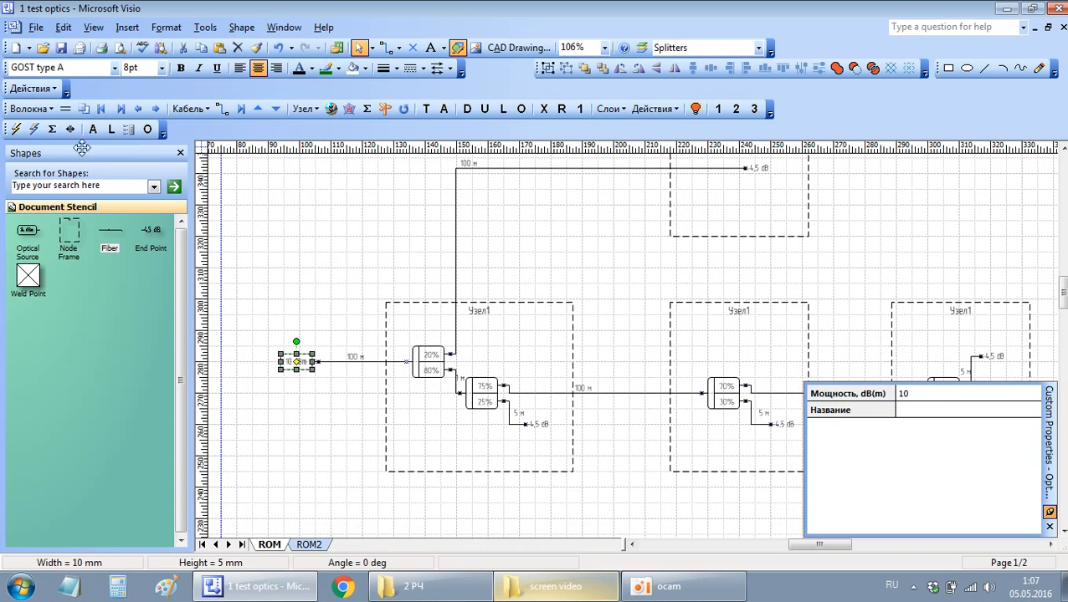
left_click(16, 131)
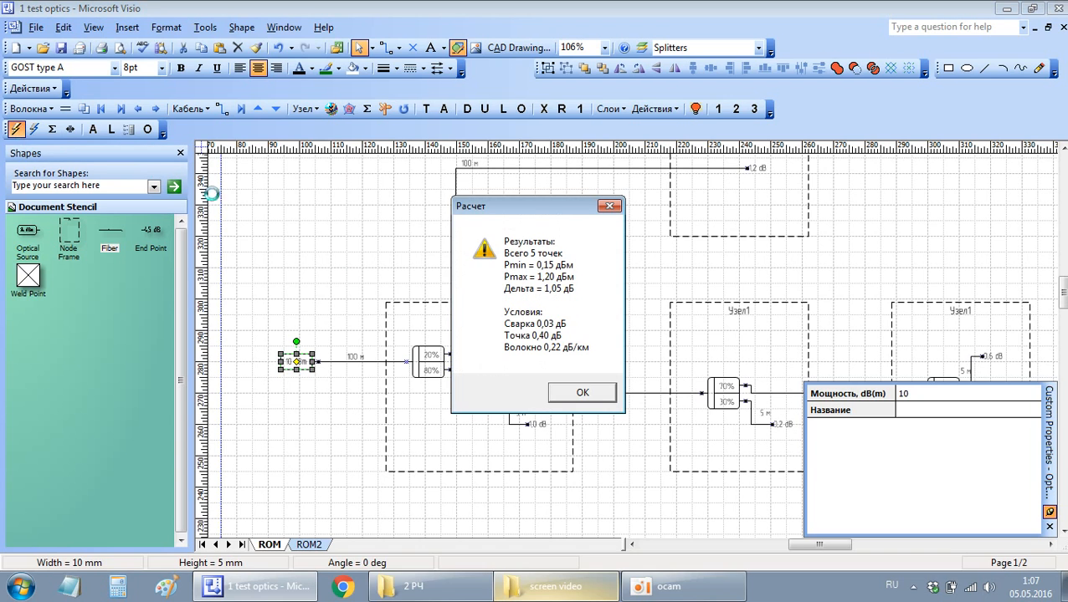
left_click_drag(514, 206, 293, 215)
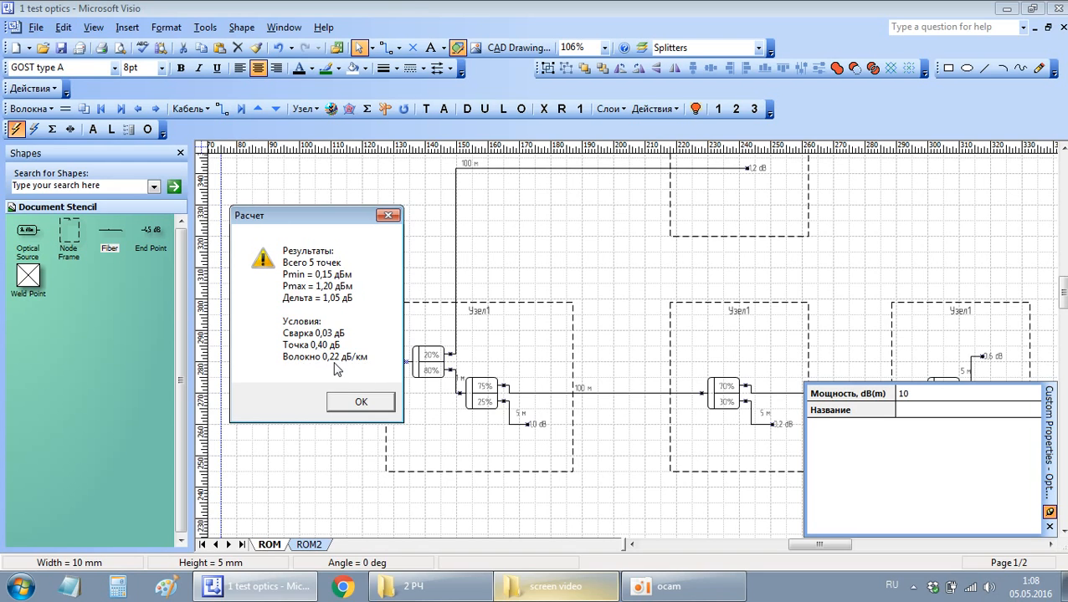
left_click(357, 401)
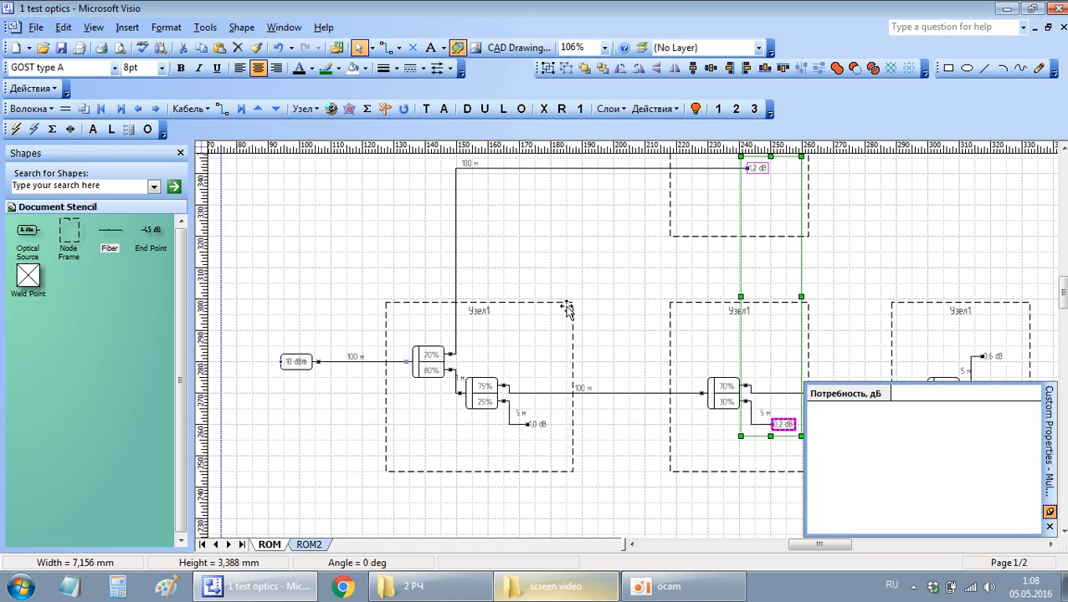
Step: Examine the calculated power levels at the end points in all nodes of the new network
left_click(588, 264)
scroll(408, 253, "right", 2)
scroll(472, 405, "up", 2)
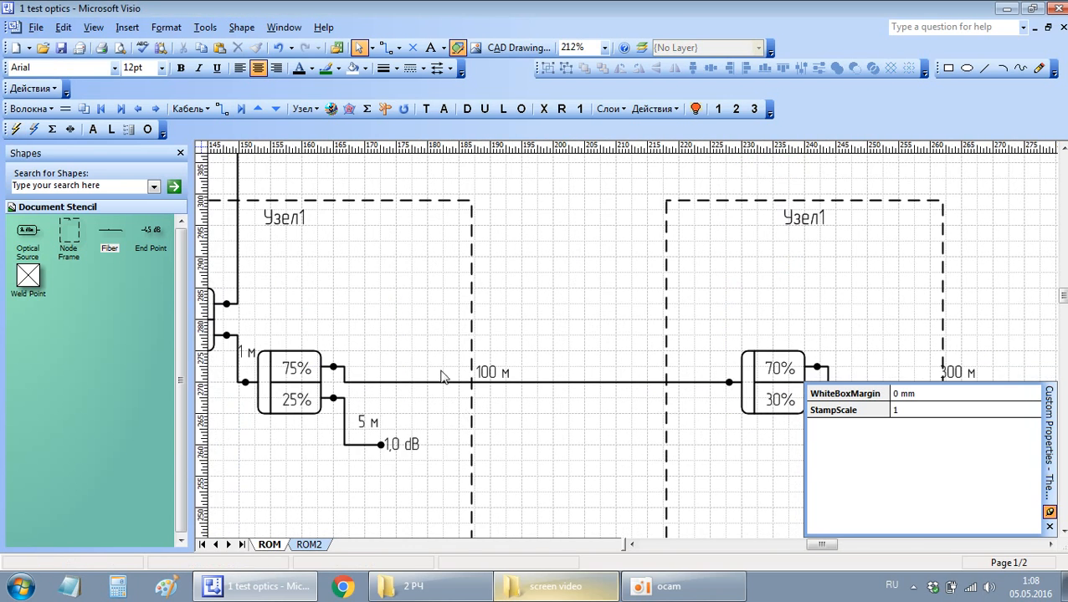
scroll(377, 378, "down", 1)
scroll(312, 387, "right", 4)
scroll(311, 387, "left", 2)
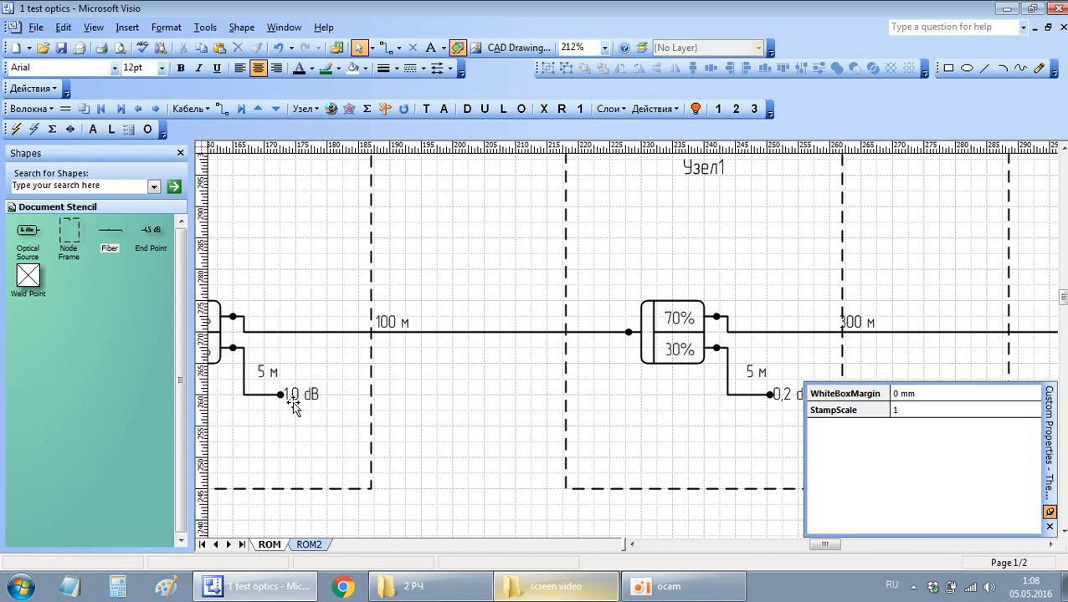
scroll(293, 405, "right", 10)
scroll(682, 362, "up", 1)
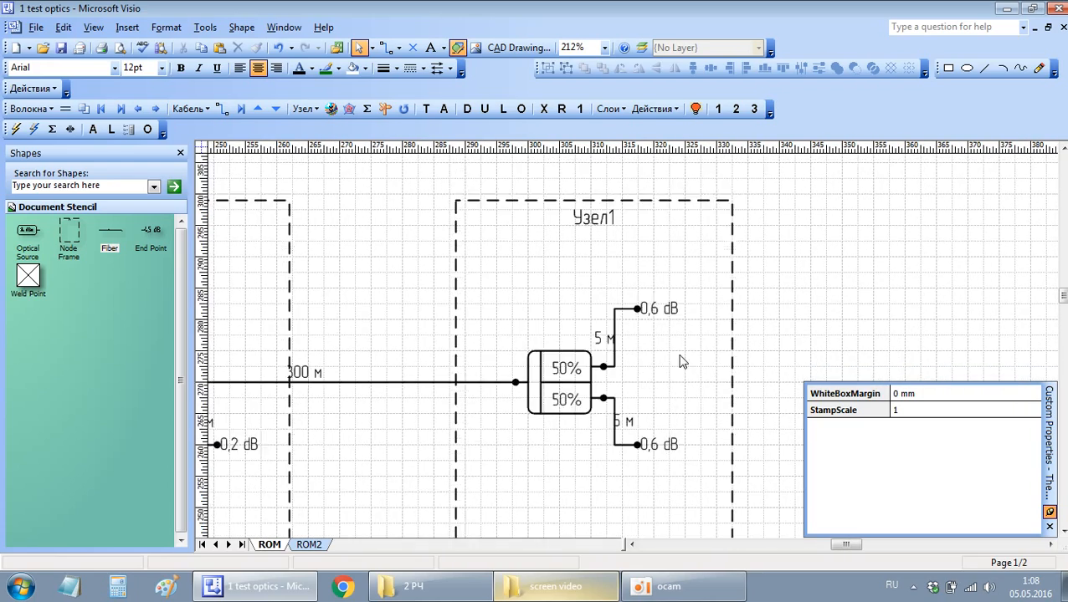
scroll(552, 338, "up", 3)
scroll(552, 338, "left", 9)
scroll(544, 340, "up", 4)
scroll(535, 333, "down", 2)
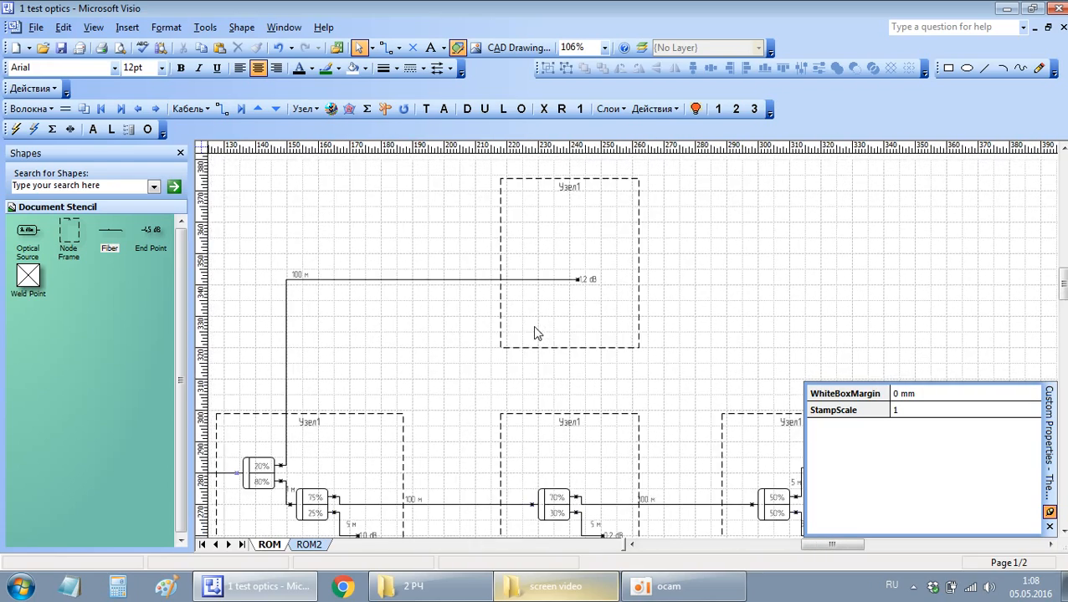
scroll(536, 333, "down", 1)
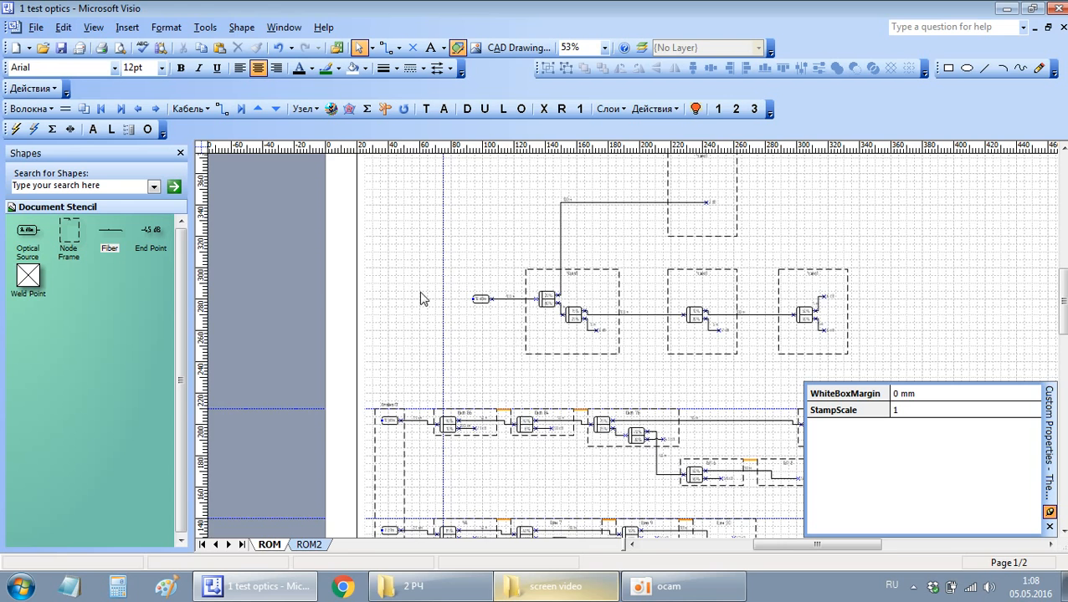
Step: Set the new network's optical source power to 18 dBm
scroll(418, 309, "right", 3)
scroll(418, 310, "up", 1)
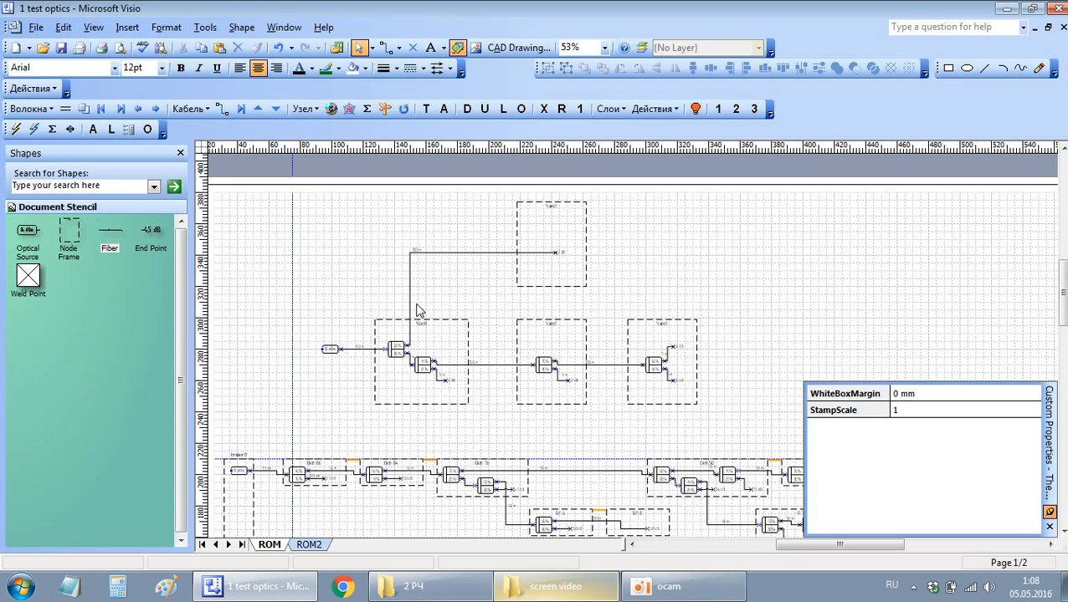
scroll(355, 381, "up", 1)
scroll(335, 350, "up", 1)
scroll(326, 372, "up", 1)
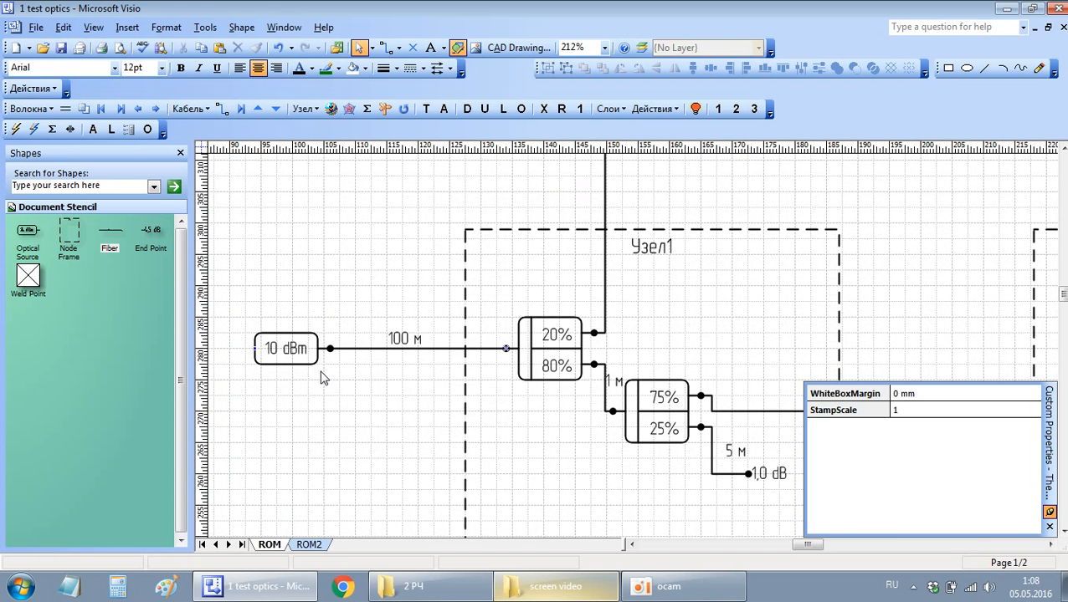
left_click(273, 353)
left_click(906, 393)
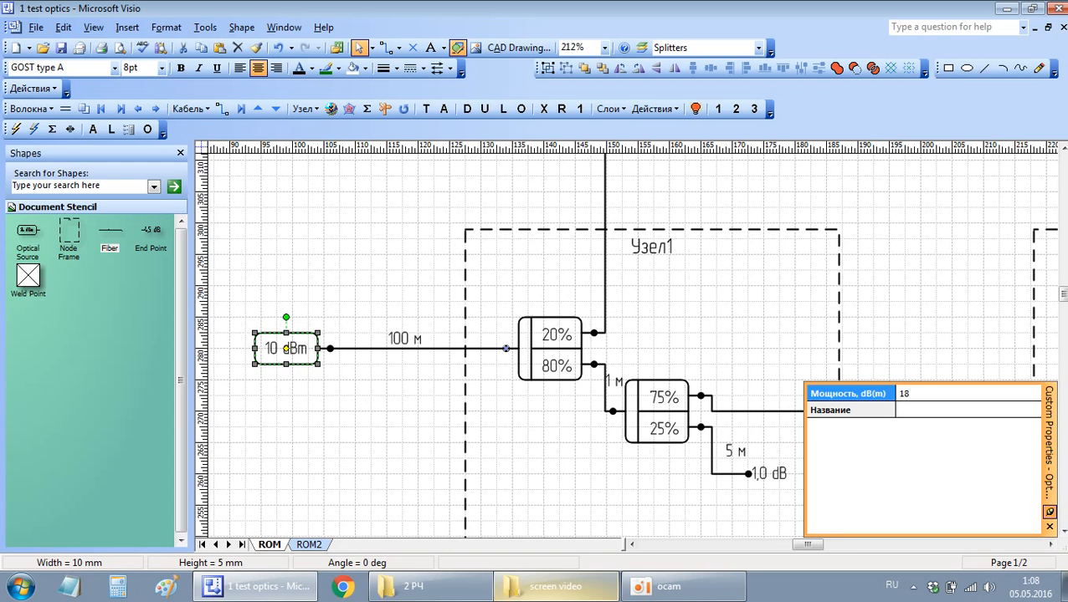
key("Return")
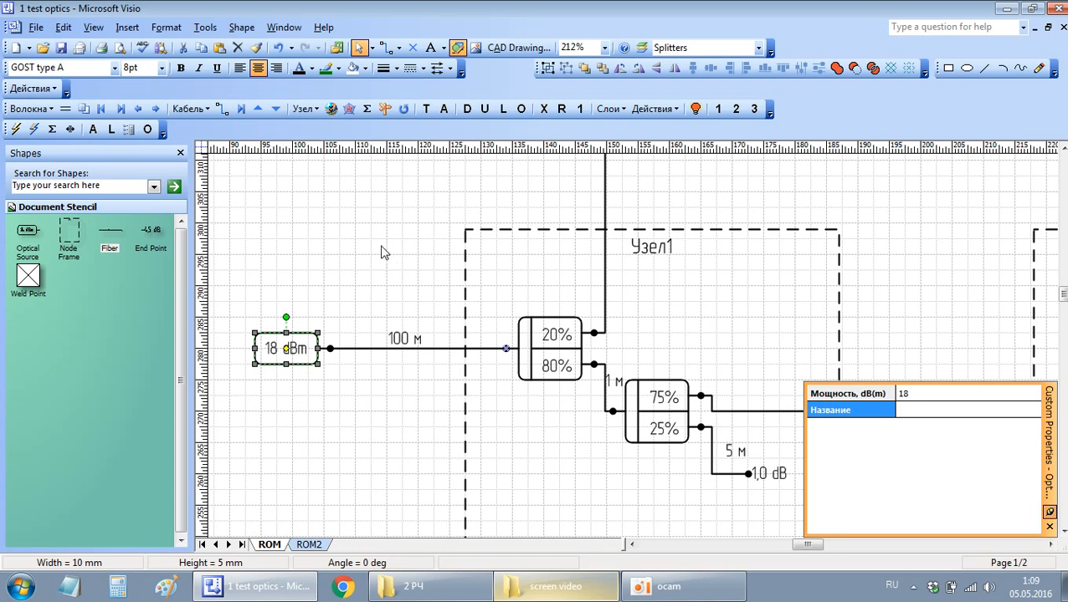
Step: Run the power calculation from the 18 dBm source, dismiss the results summary and check the first node's end point
left_click(15, 130)
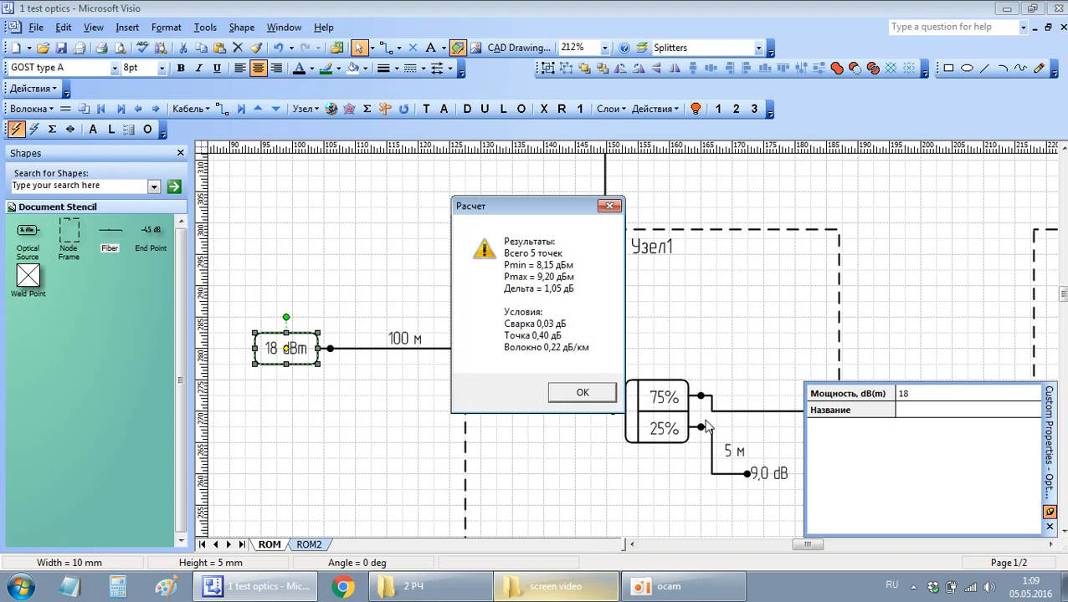
left_click(562, 392)
left_click(769, 473)
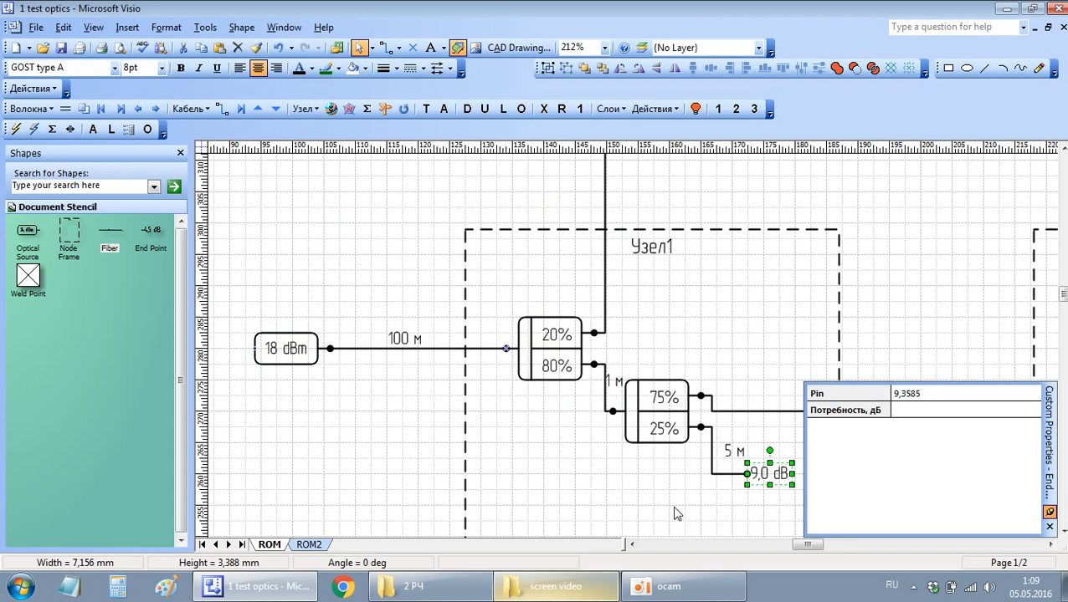
left_click(634, 505)
Step: Insert a splitter with 2 outputs and set its first output to 30%
scroll(449, 396, "down", 2, "ctrl")
scroll(472, 425, "right", 1)
scroll(506, 443, "up", 1)
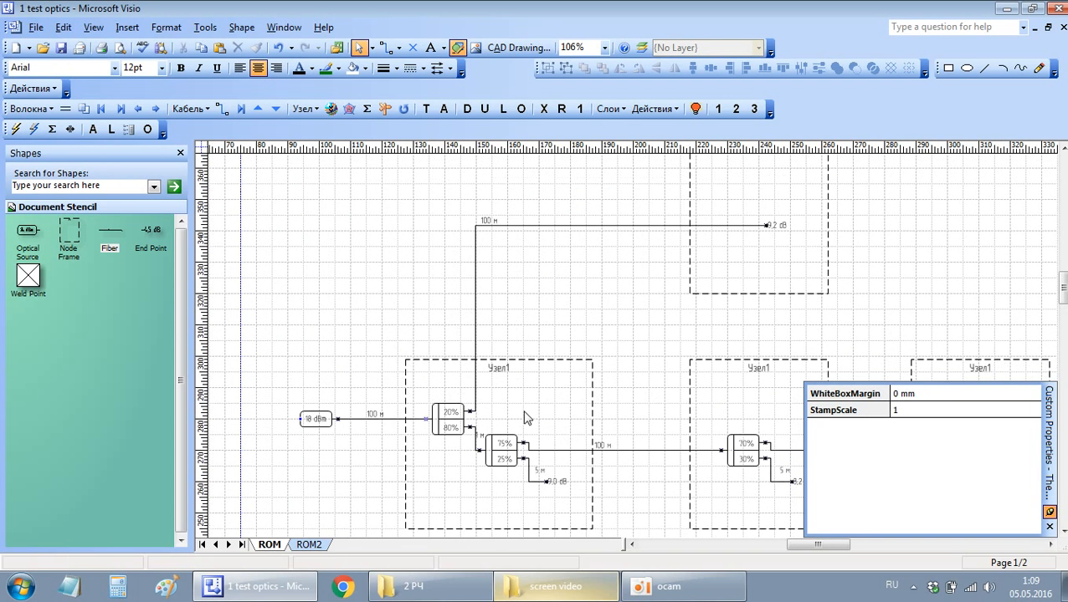
scroll(576, 335, "up", 1)
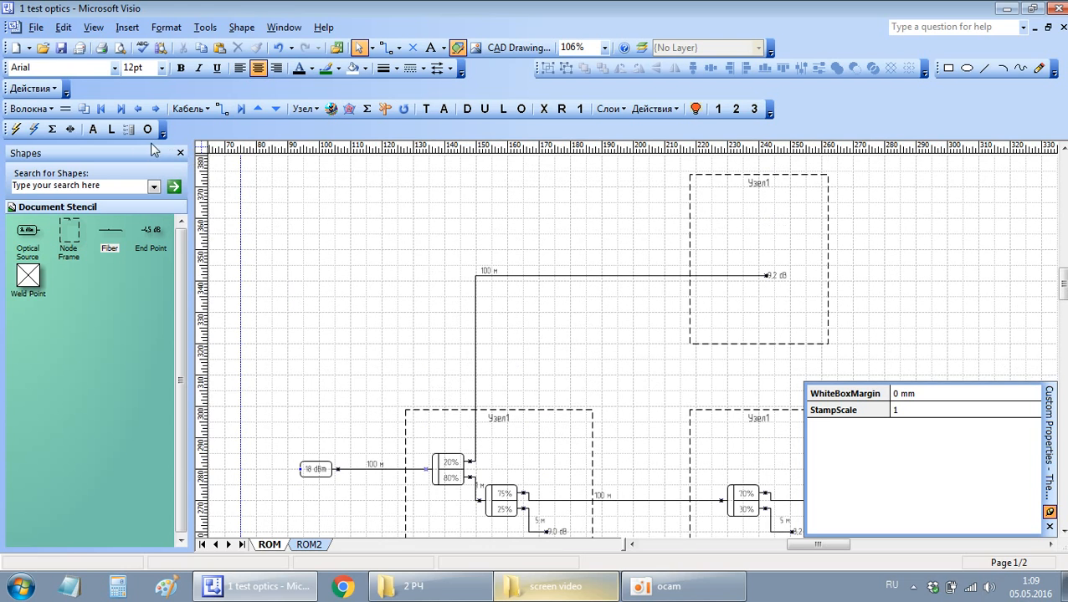
left_click(130, 129)
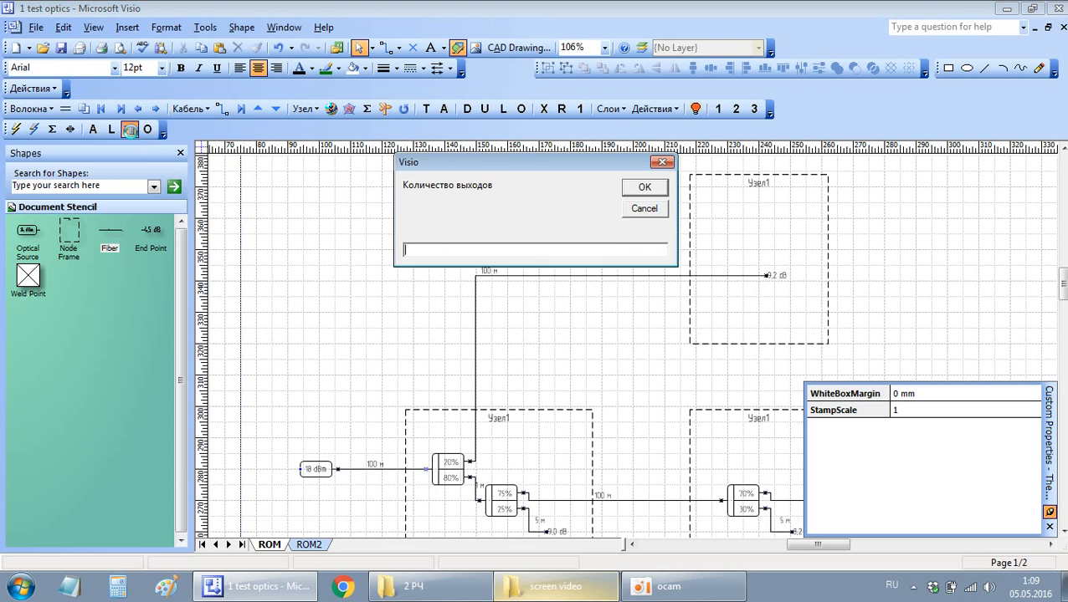
type("2")
key("Return")
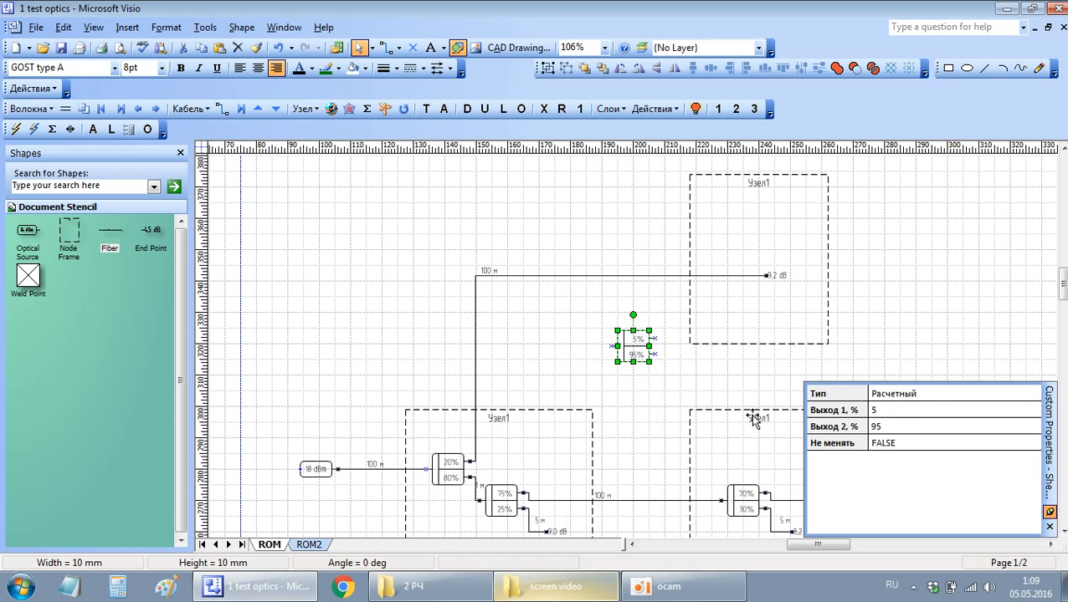
left_click(918, 411)
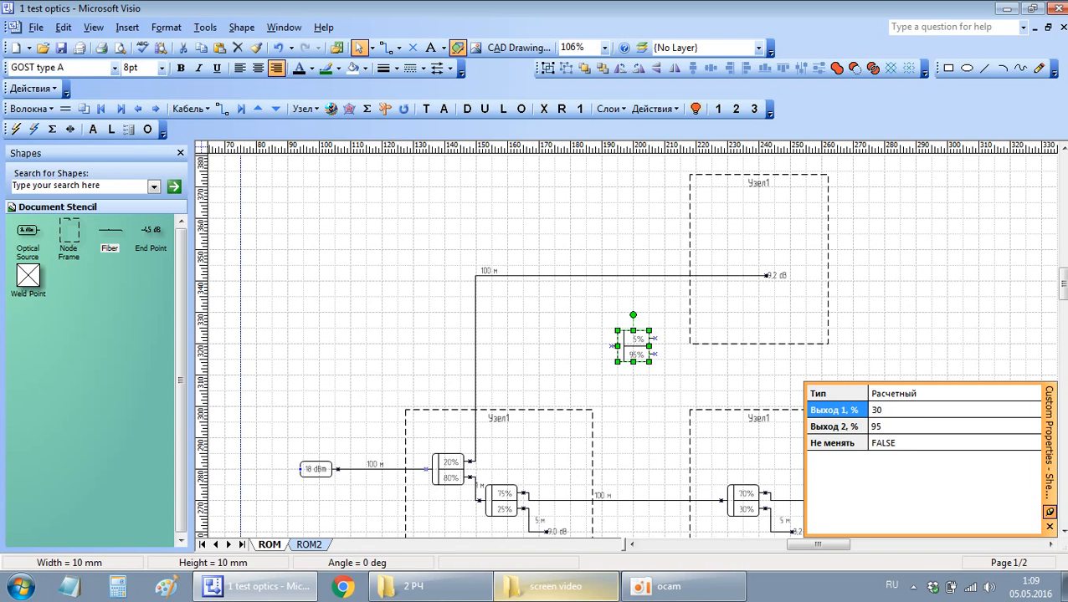
key("Return")
left_click(753, 357)
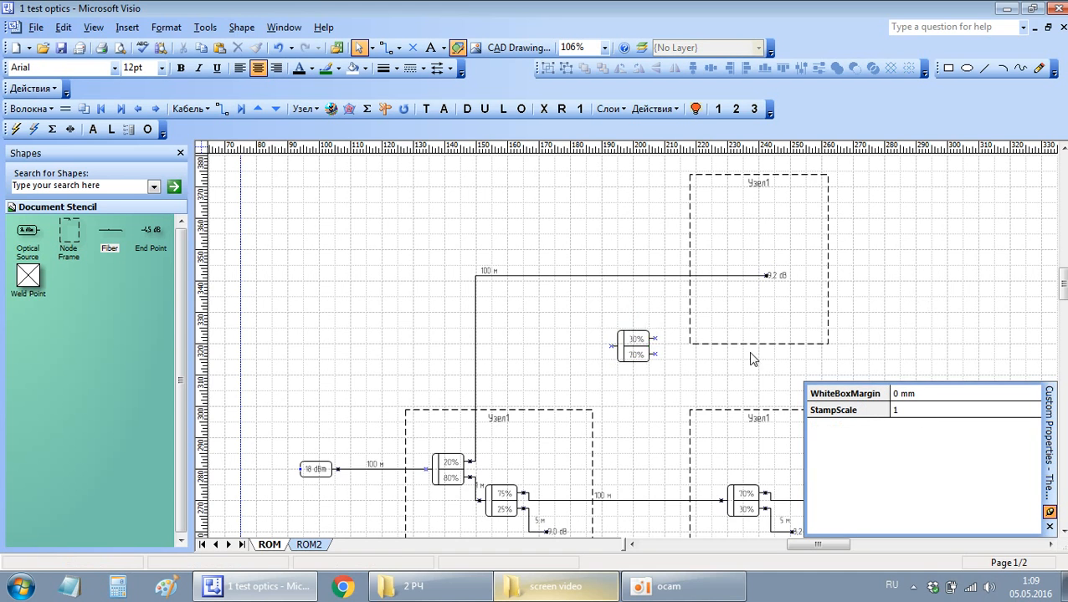
Step: Replace the 20/80 splitter in the first node with the new 30/70 splitter, joining it to the existing fibres
scroll(753, 357, "down", 1)
scroll(632, 341, "up", 3)
scroll(512, 374, "down", 3)
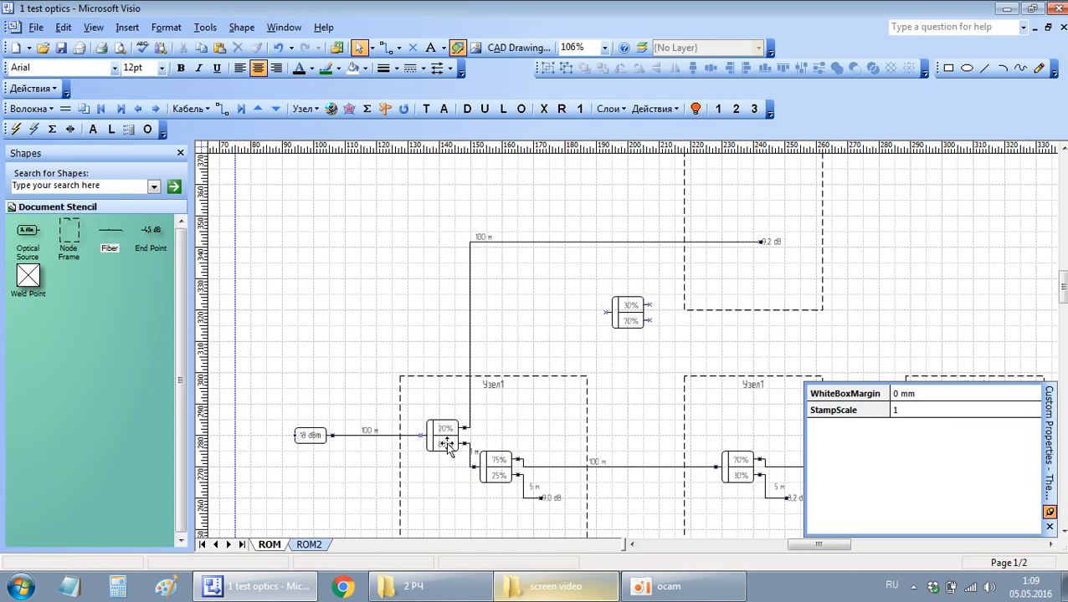
left_click(444, 436)
key("Delete")
left_click(628, 313)
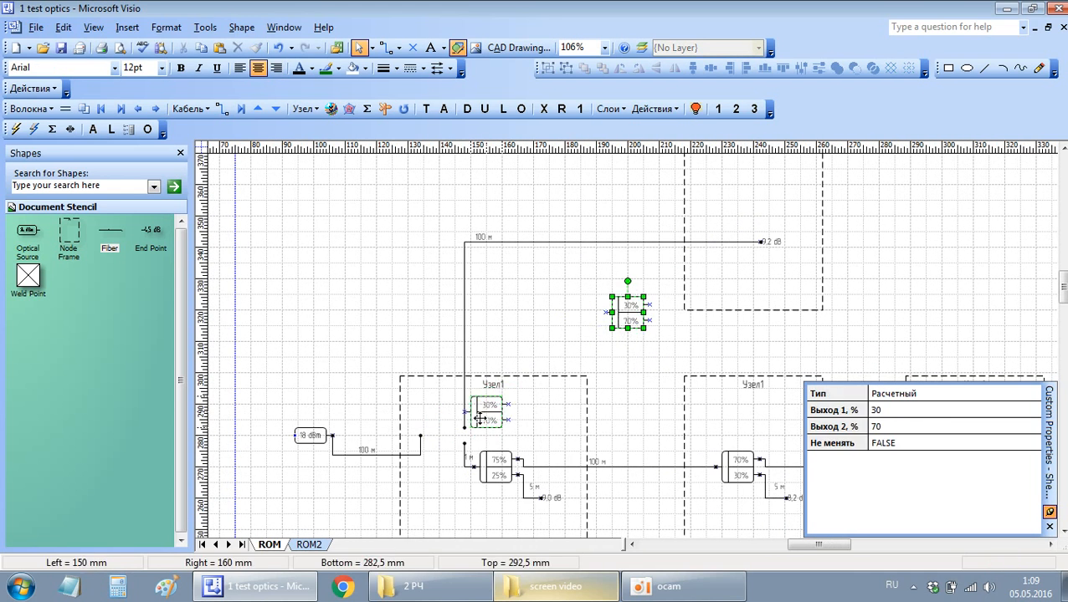
left_click_drag(628, 313, 442, 435)
Step: Recalculate the power levels from the 18 dBm source with the 30/70 splitter in place and dismiss the results summary
left_click(308, 436)
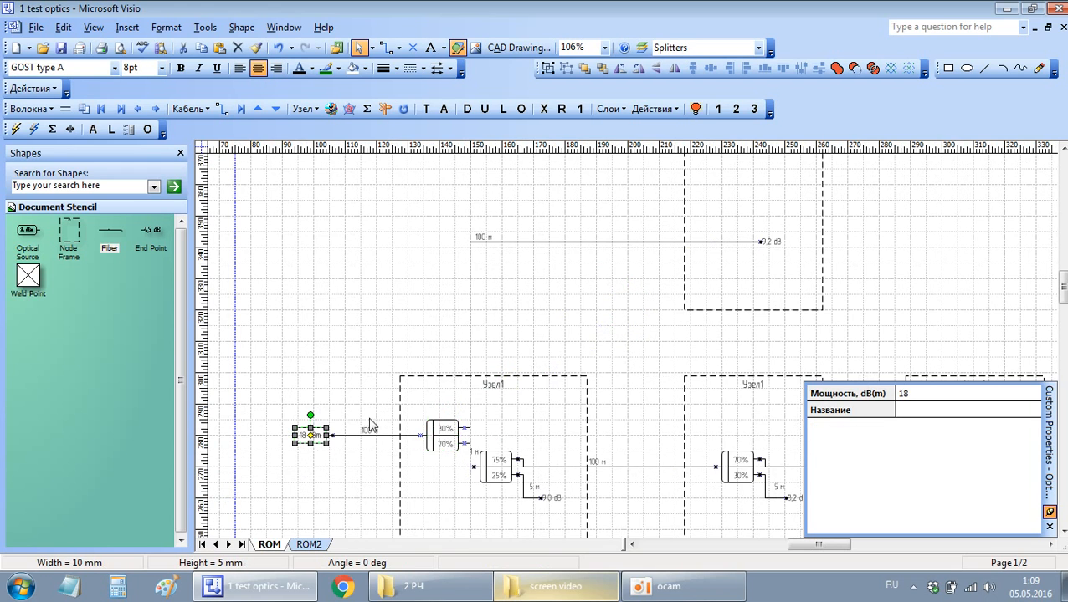
scroll(334, 412, "right", 1)
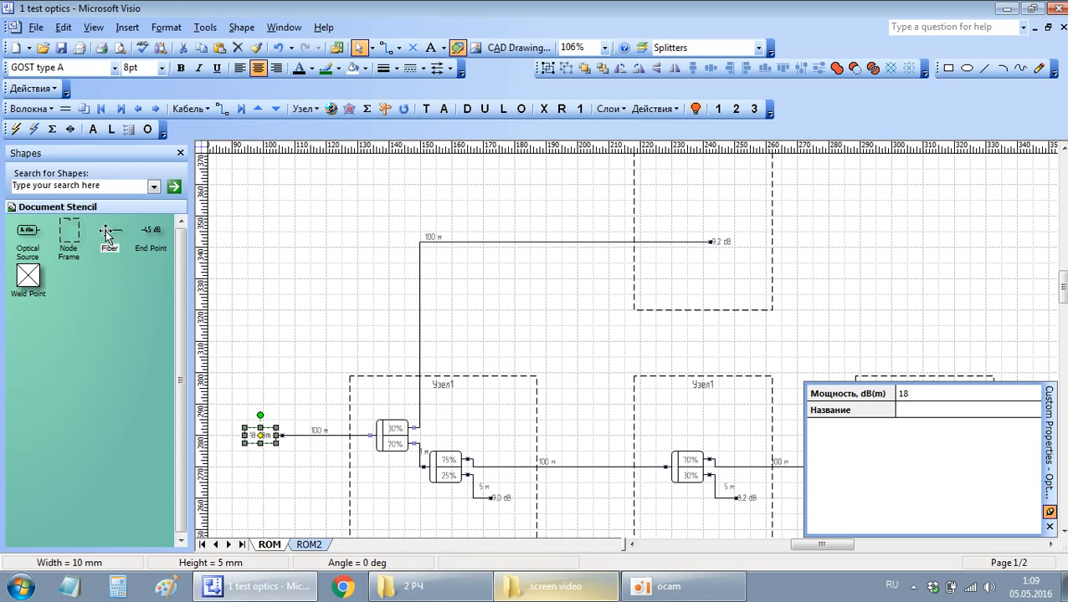
left_click(14, 130)
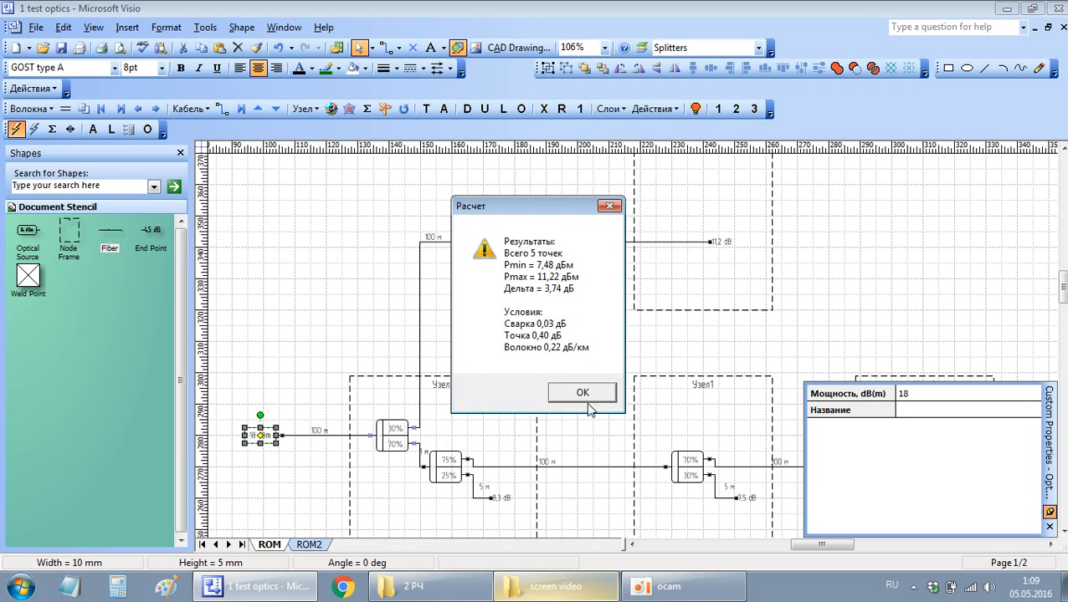
left_click(583, 395)
left_click(770, 324)
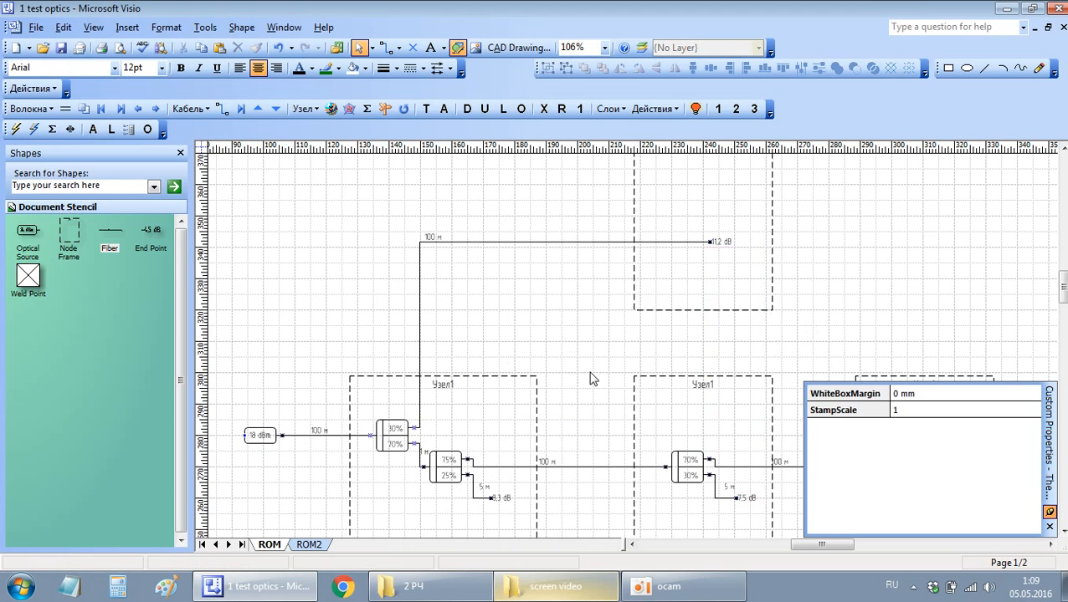
Step: Check the 30/70 splitter's properties and calculate the splitter ratios automatically below the 18 dBm source
left_click(385, 443)
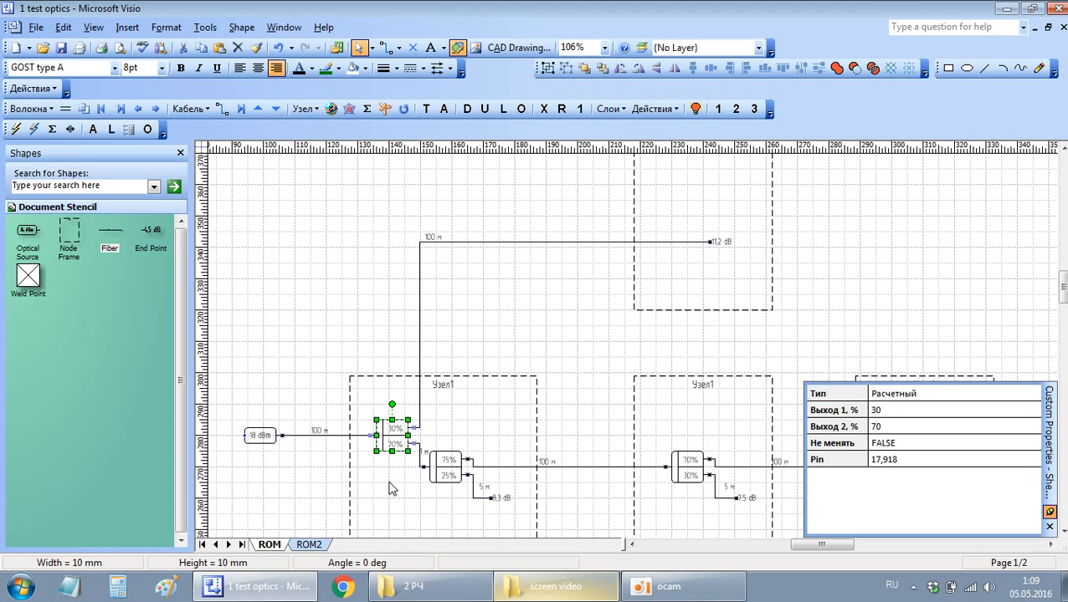
left_click(390, 488)
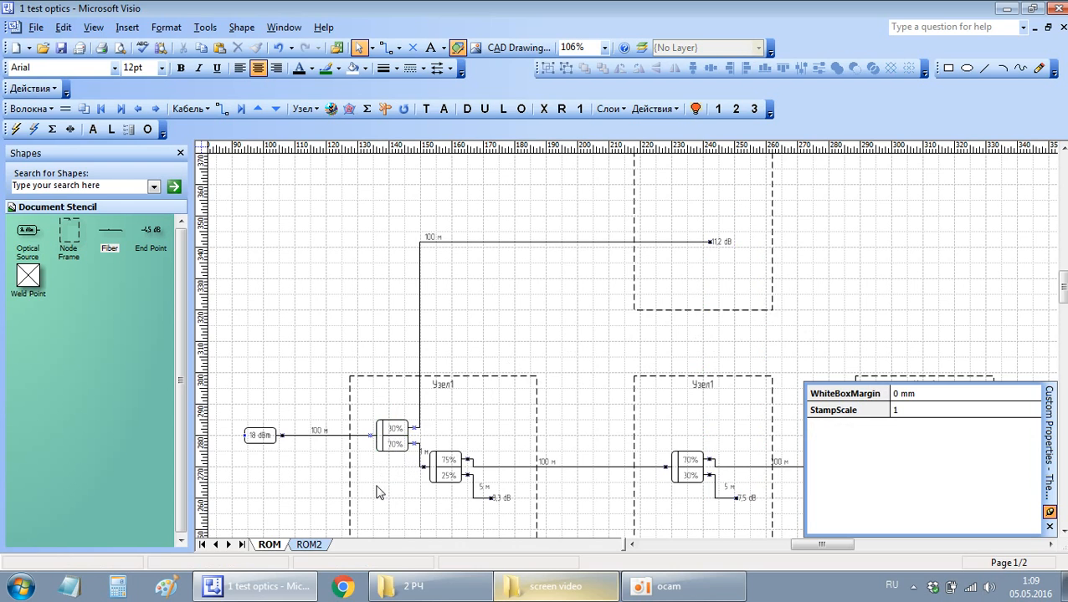
left_click(387, 443)
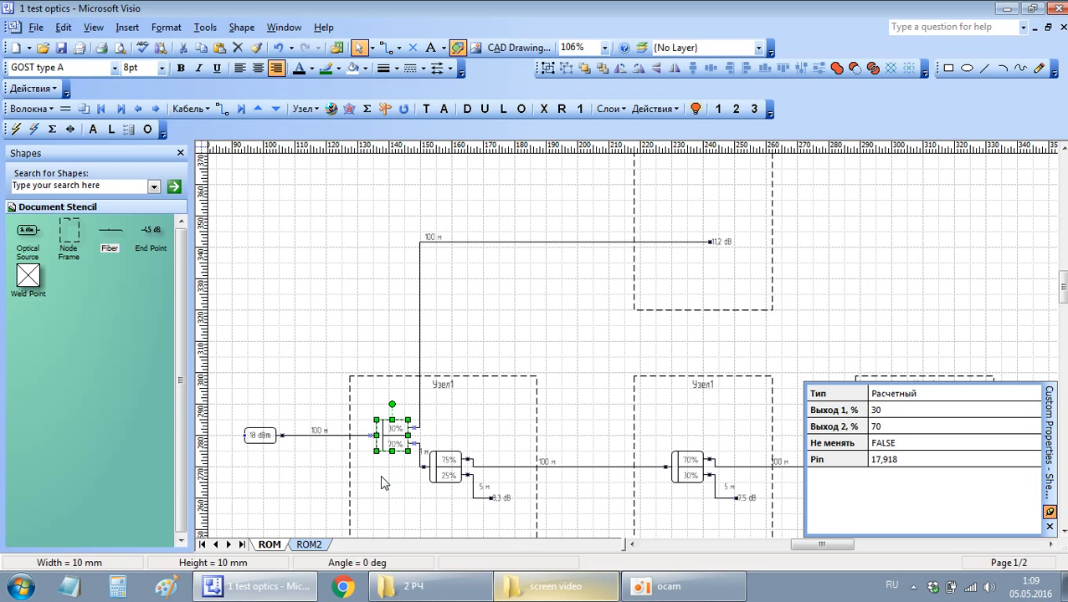
left_click(264, 436)
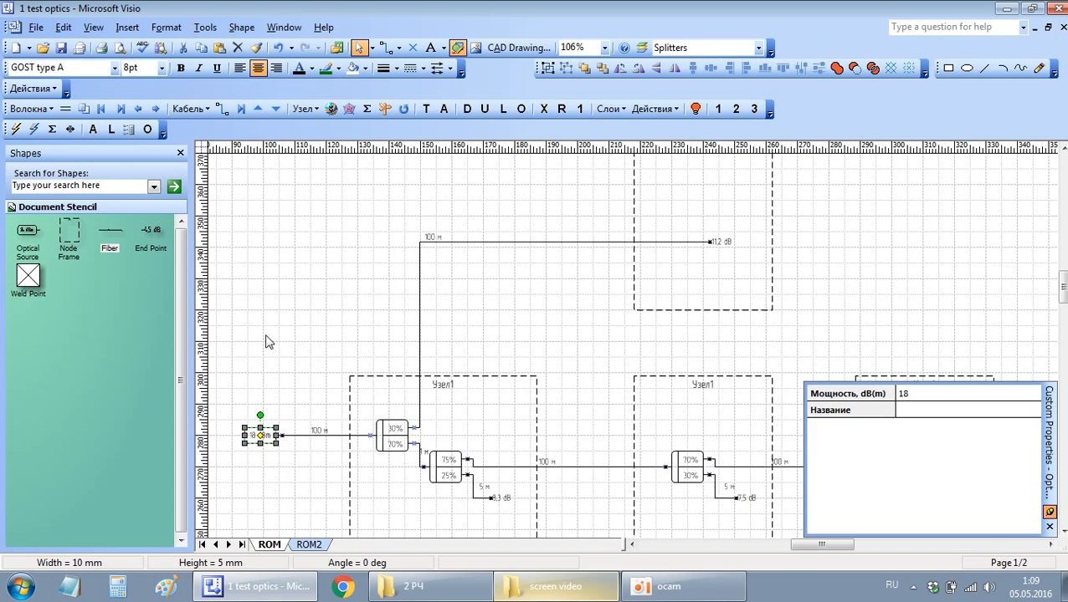
left_click(51, 132)
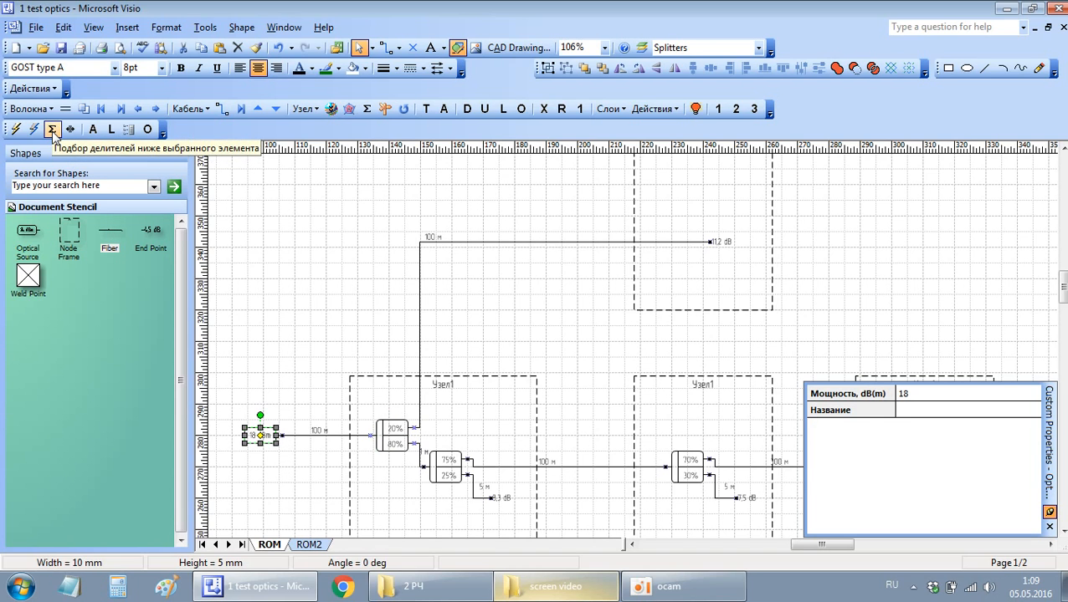
Step: Examine the type and output percentages in the properties of the first node's input splitter
left_click(393, 446)
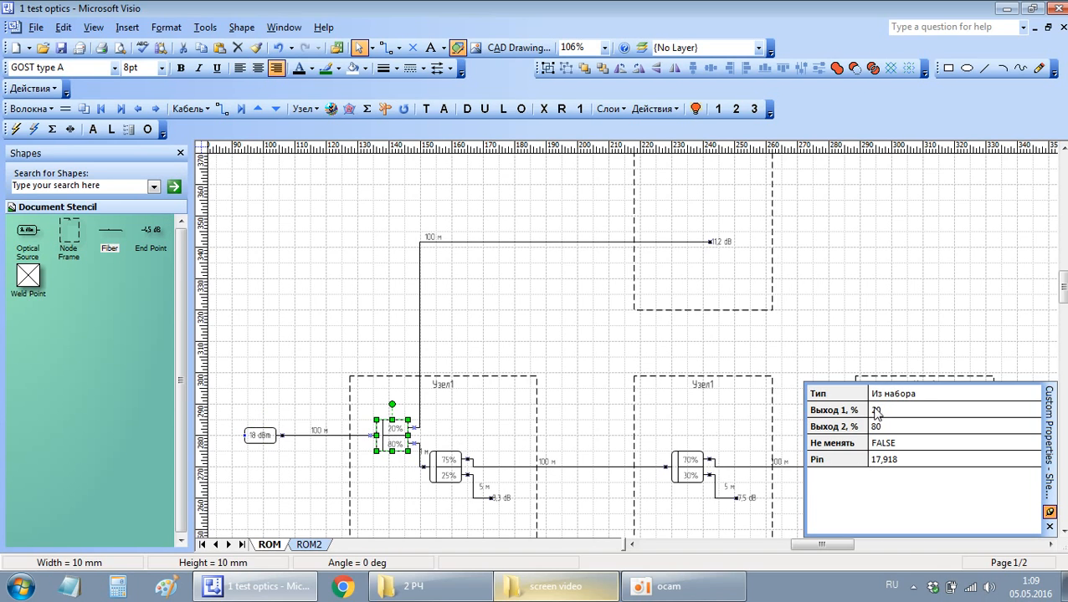
left_click(921, 412)
type("10")
left_click(922, 420)
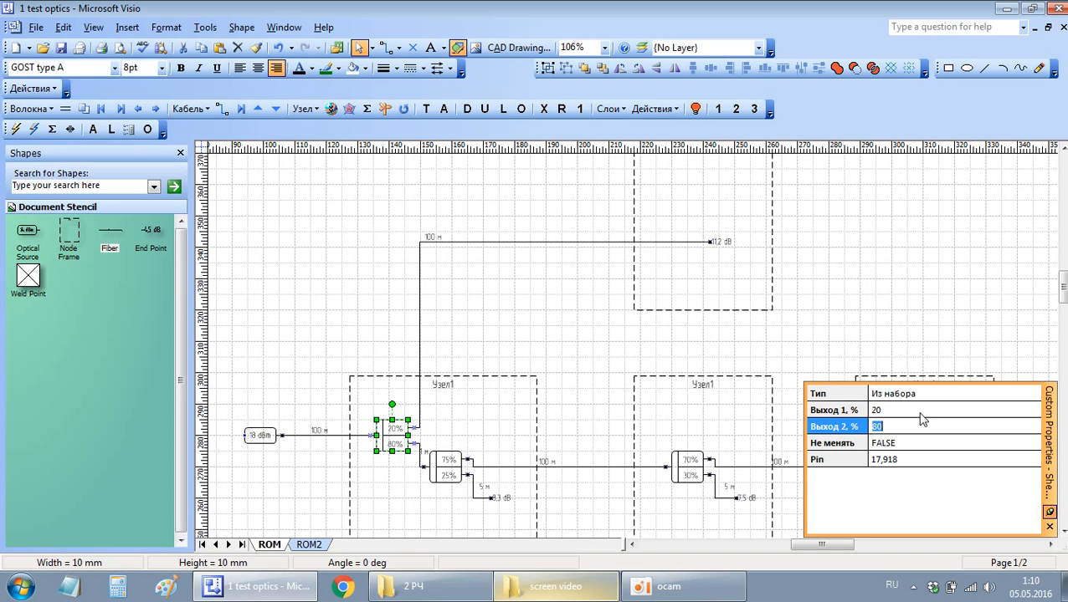
left_click(554, 339)
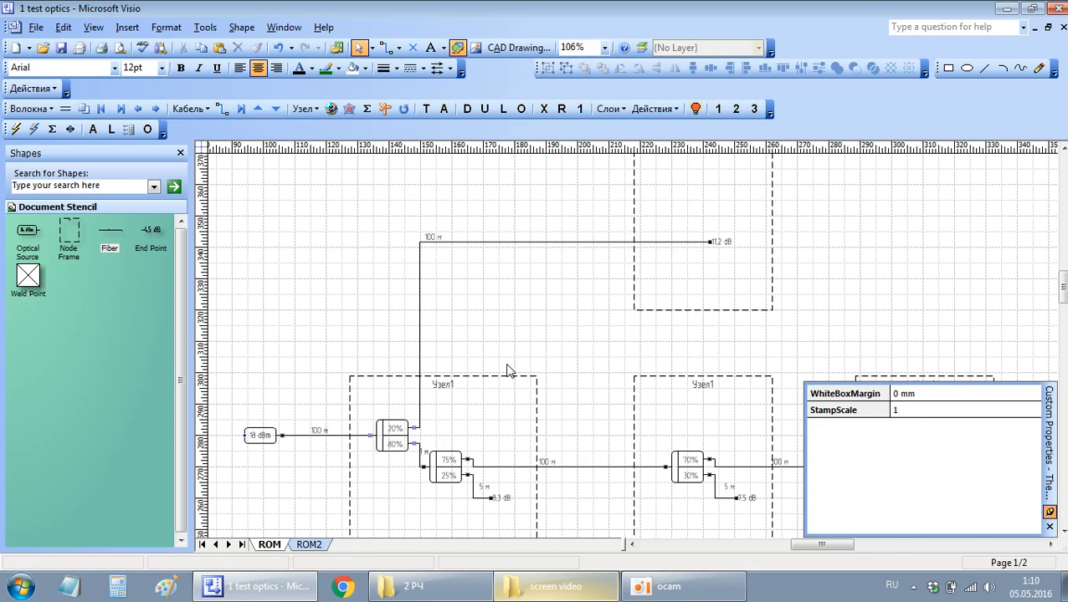
Step: Look over the larger splitter networks elsewhere on the ROM page and return to the new network
scroll(447, 333, "down", 2)
scroll(421, 386, "right", 1)
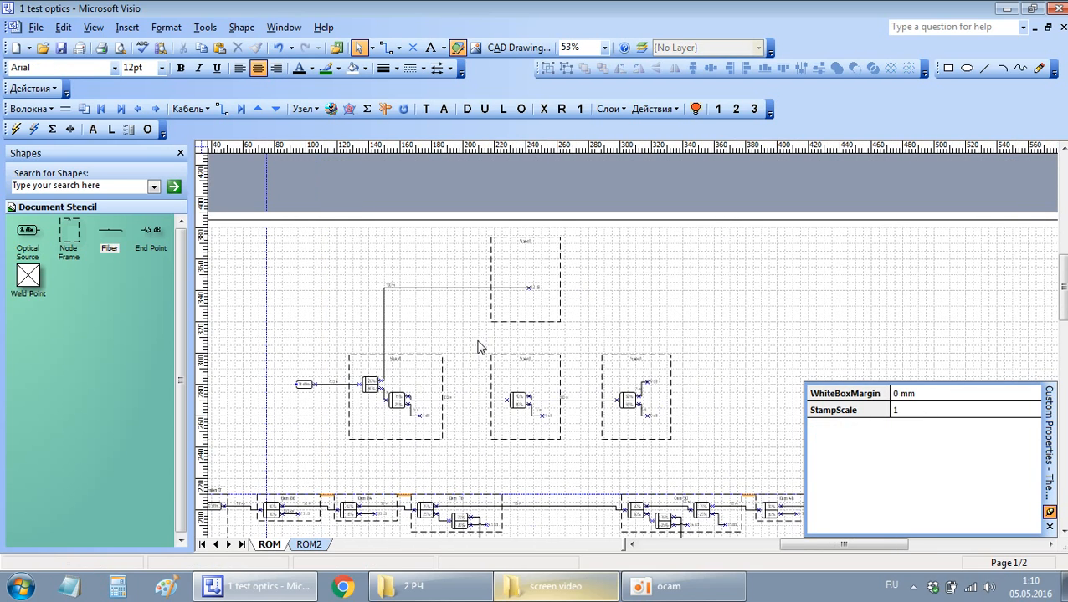
scroll(511, 343, "down", 4)
scroll(489, 262, "down", 1)
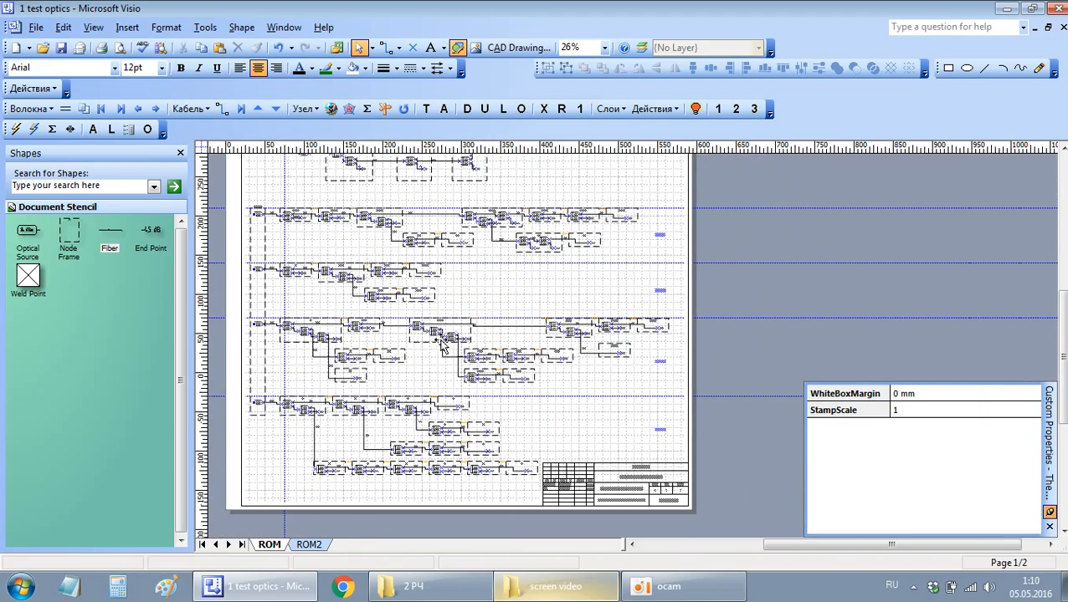
scroll(386, 444, "up", 2)
scroll(379, 453, "up", 1)
scroll(402, 377, "up", 1)
scroll(404, 377, "down", 1)
scroll(404, 376, "up", 5)
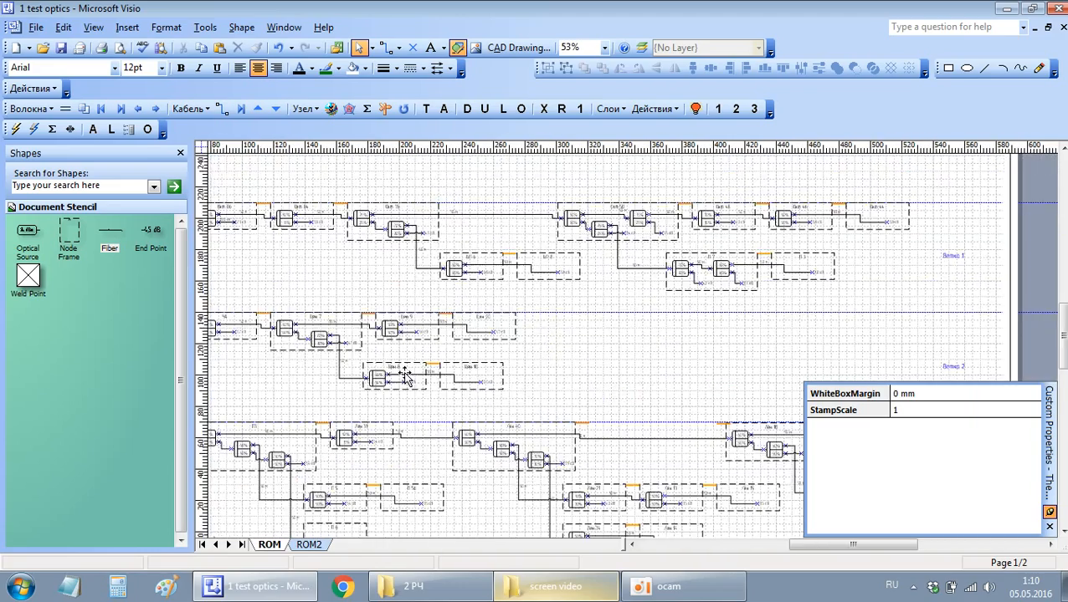
scroll(404, 377, "left", 4)
scroll(411, 379, "up", 3)
scroll(411, 378, "up", 2)
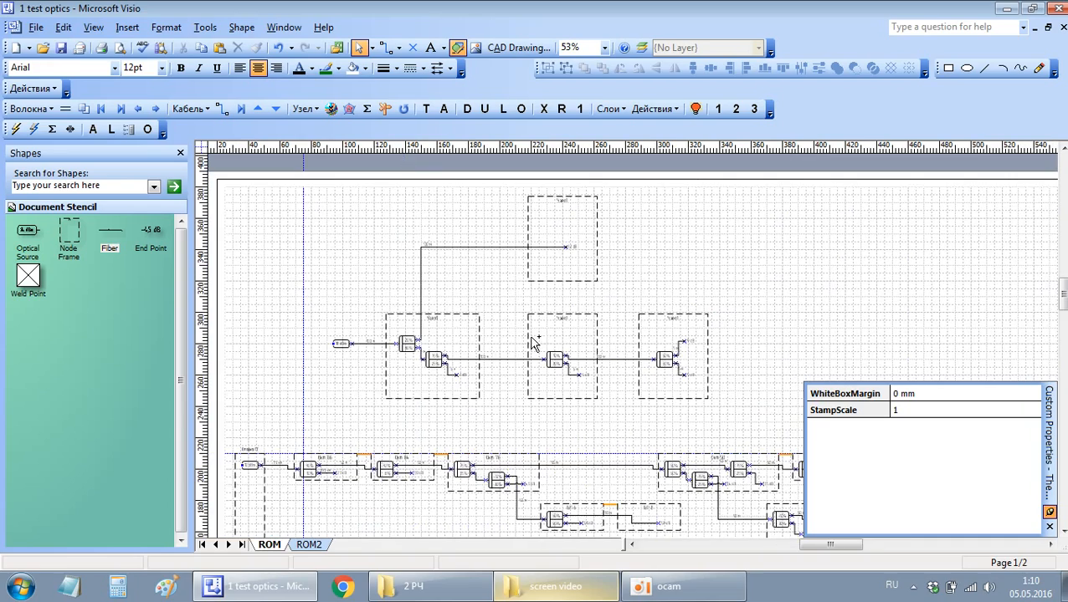
Step: Reroute the 100 m fibre to the upper node so its vertical run lies outside the first node's frame, between the nodes
scroll(518, 345, "up", 1)
scroll(558, 334, "up", 3)
scroll(548, 359, "down", 2)
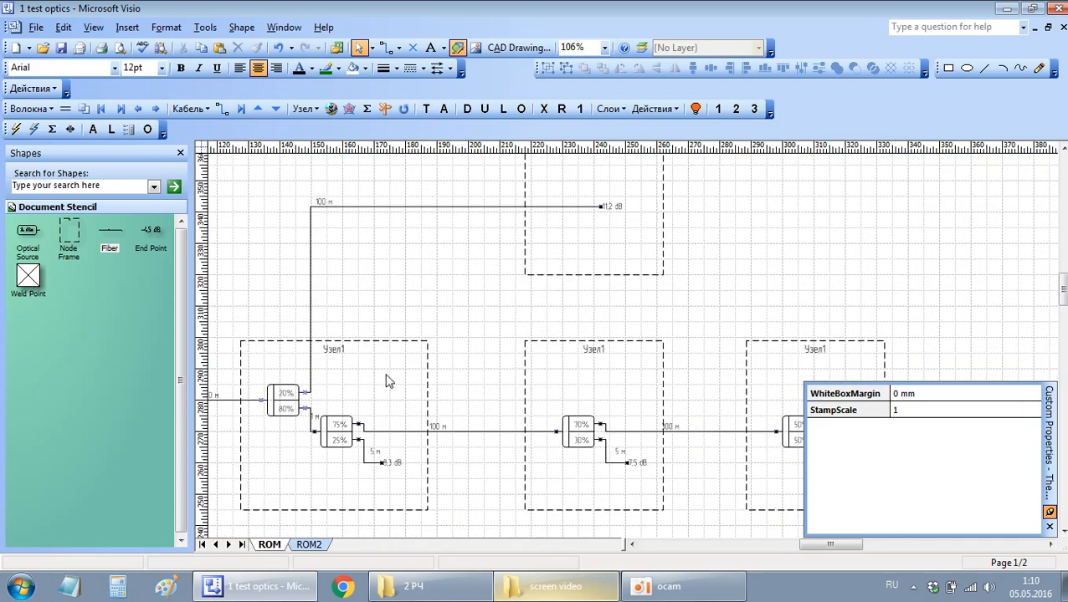
scroll(474, 407, "down", 4)
scroll(466, 325, "down", 1)
scroll(456, 318, "up", 3)
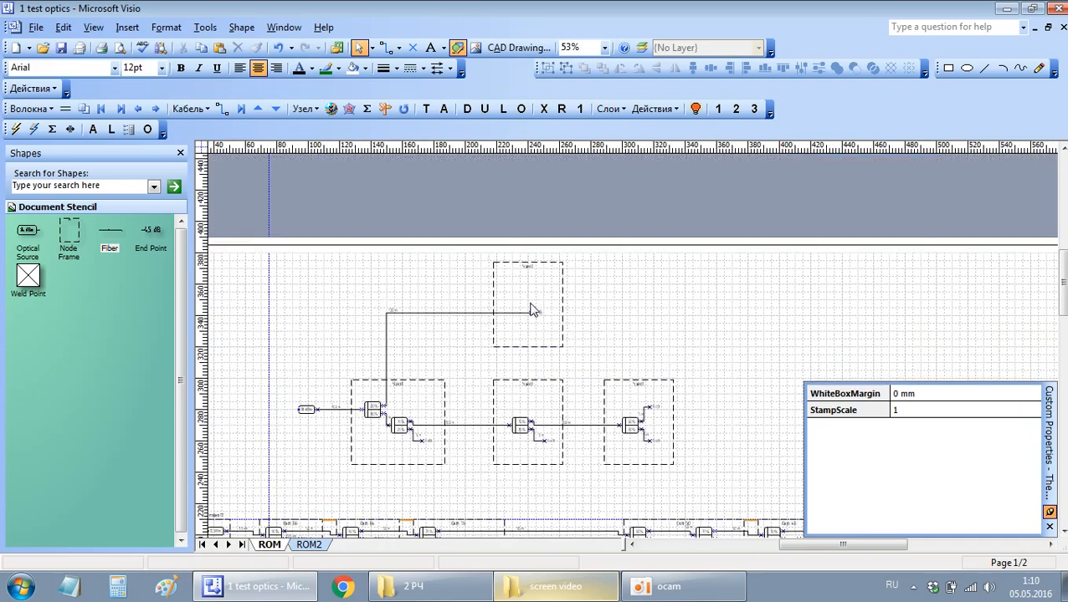
scroll(526, 350, "up", 2)
scroll(476, 405, "down", 1)
scroll(460, 386, "down", 1)
scroll(458, 387, "left", 2)
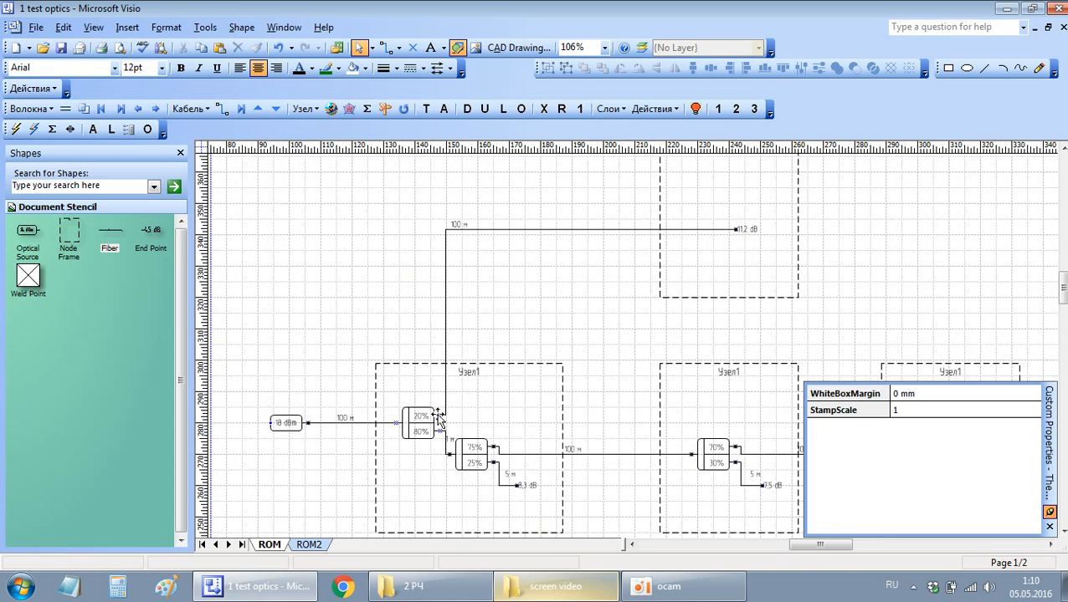
left_click(445, 339)
left_click_drag(445, 322, 619, 322)
left_click(763, 299)
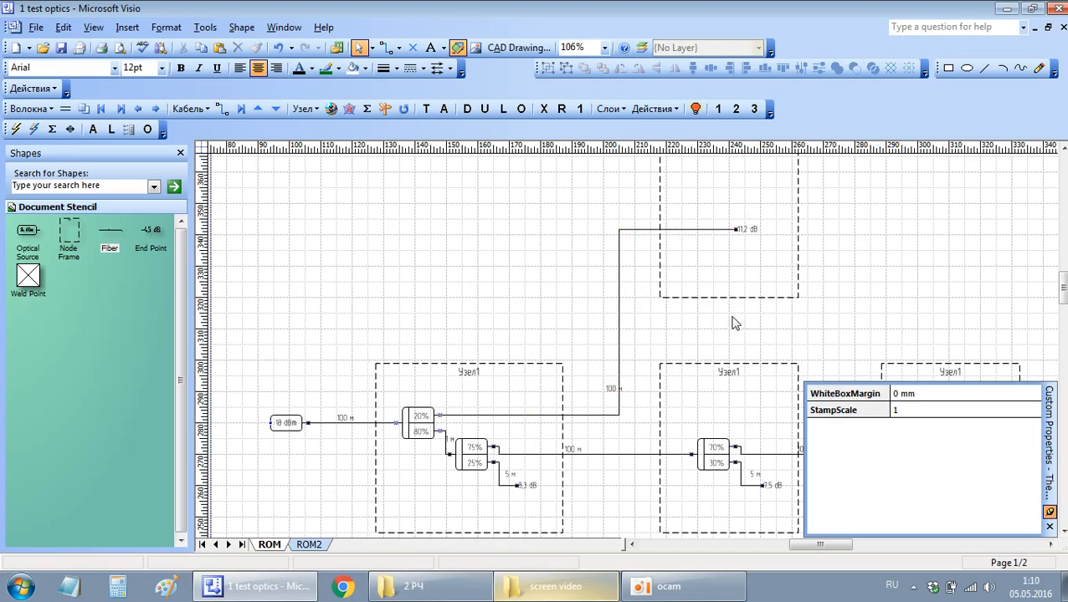
Step: Examine the extent of the existing splitter networks below the new one on the ROM page
scroll(615, 310, "right", 2)
scroll(648, 329, "down", 1)
scroll(484, 374, "down", 6)
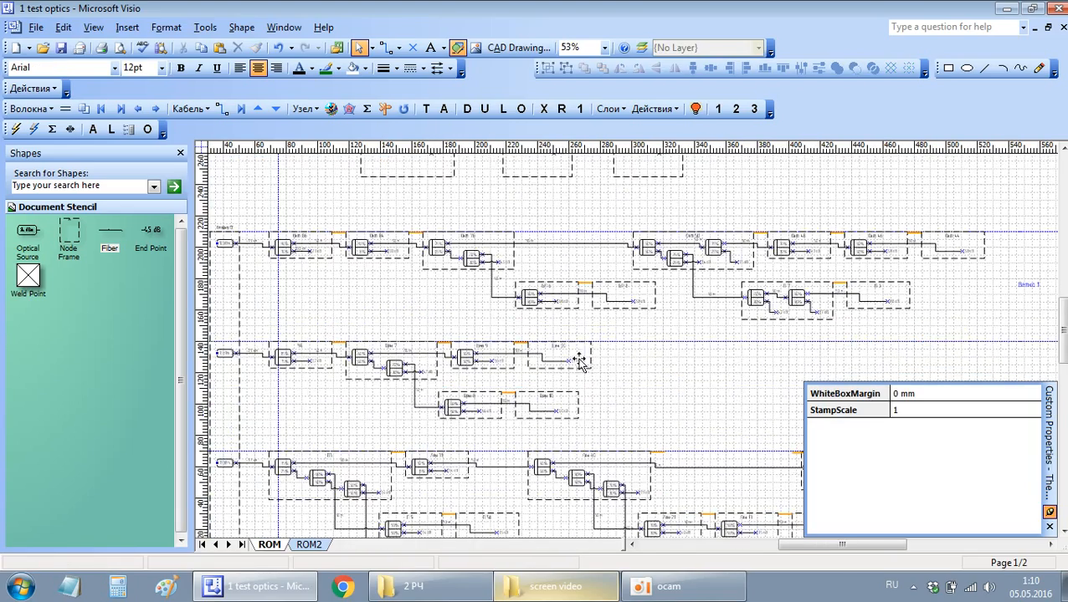
scroll(535, 405, "up", 10)
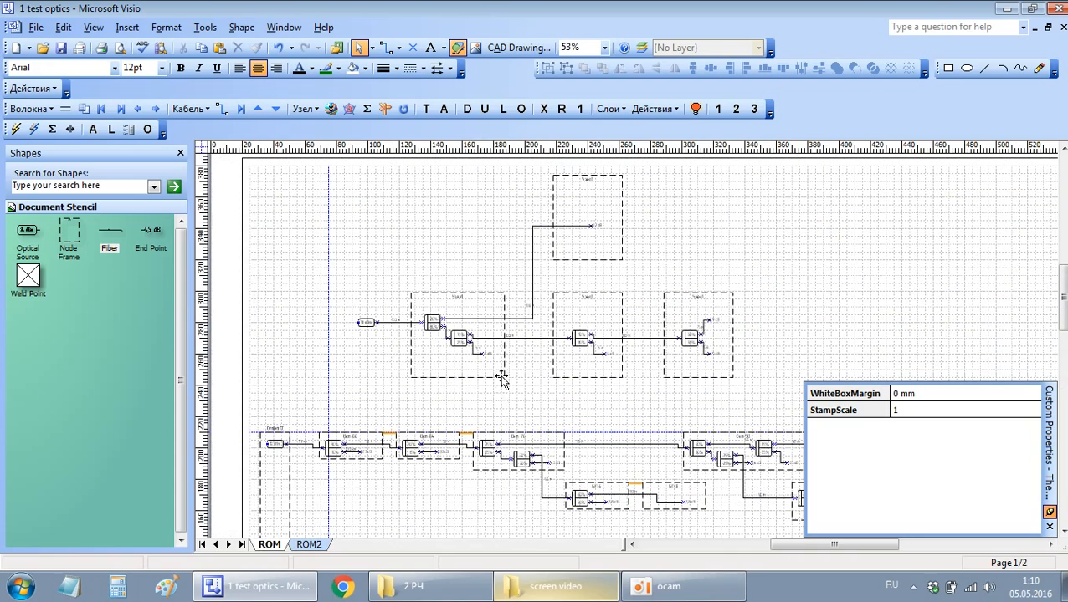
scroll(471, 395, "down", 3)
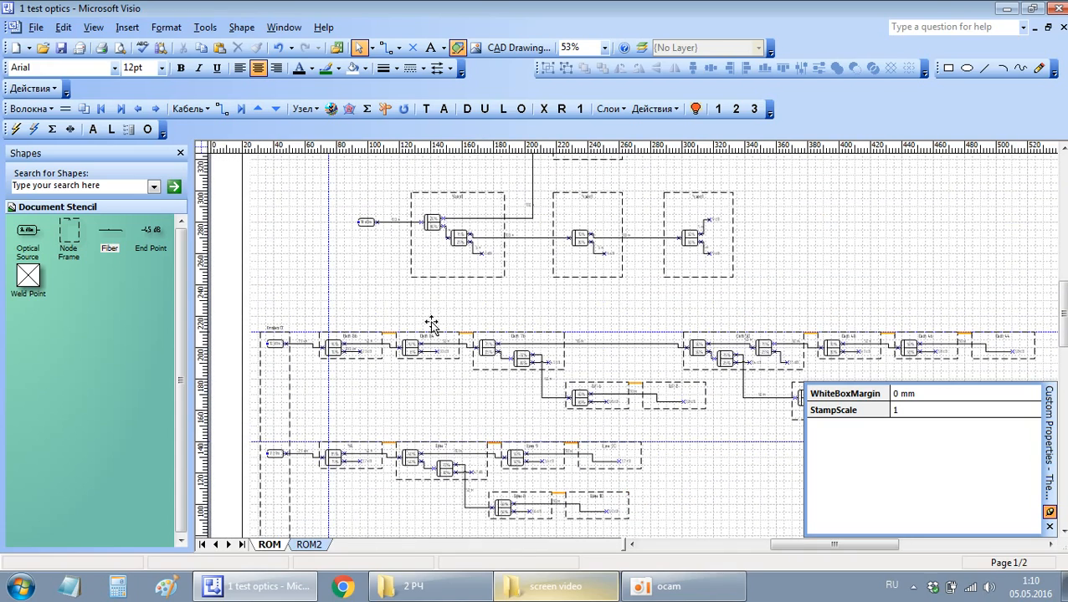
left_click(548, 588)
left_click(548, 593)
scroll(540, 309, "down", 2)
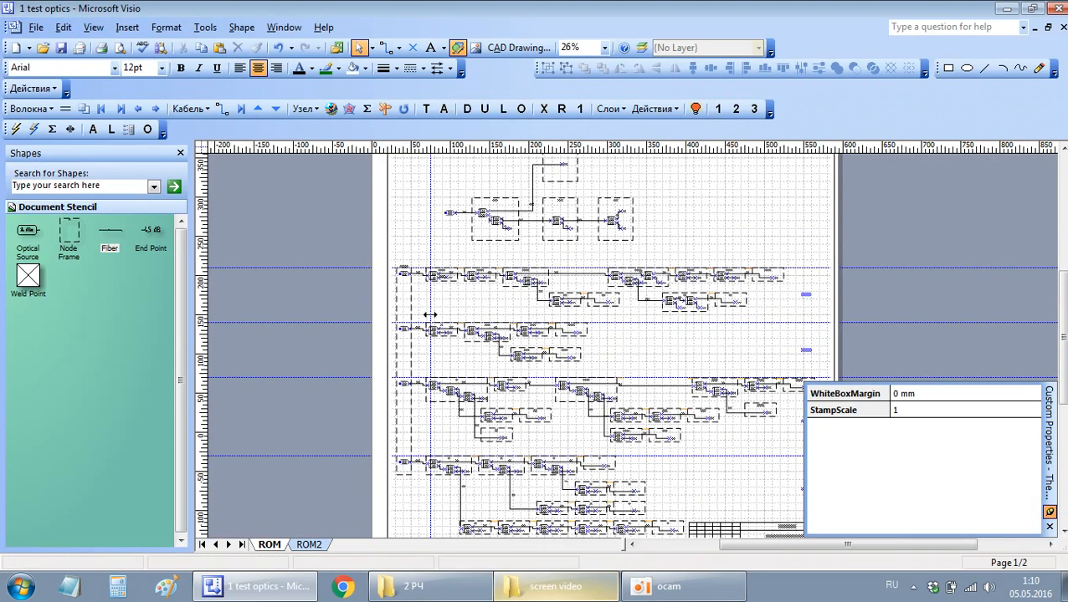
left_click_drag(348, 270, 913, 490)
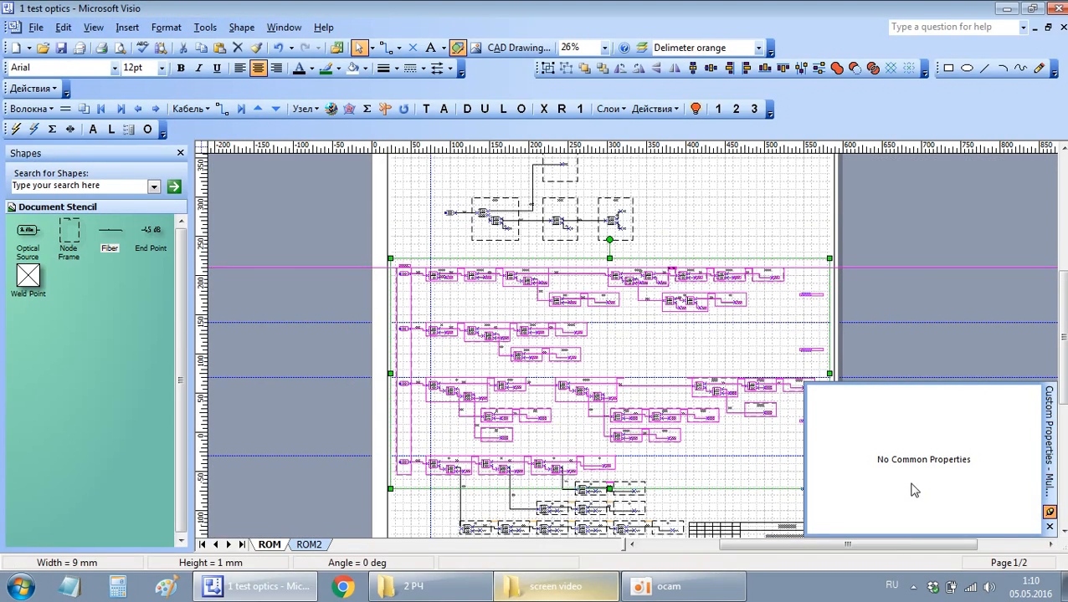
left_click(712, 224)
scroll(651, 293, "up", 1)
scroll(499, 317, "up", 2)
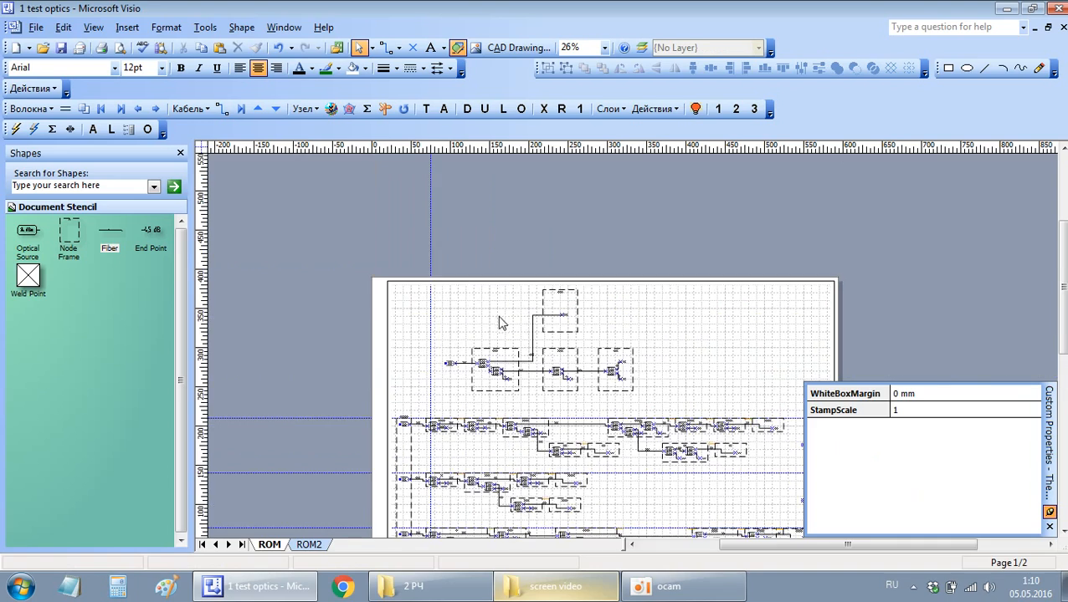
Step: Place a copy of the 18 dBm source in the empty area above the first node
scroll(400, 340, "right", 2)
scroll(337, 375, "up", 2)
scroll(337, 382, "up", 4)
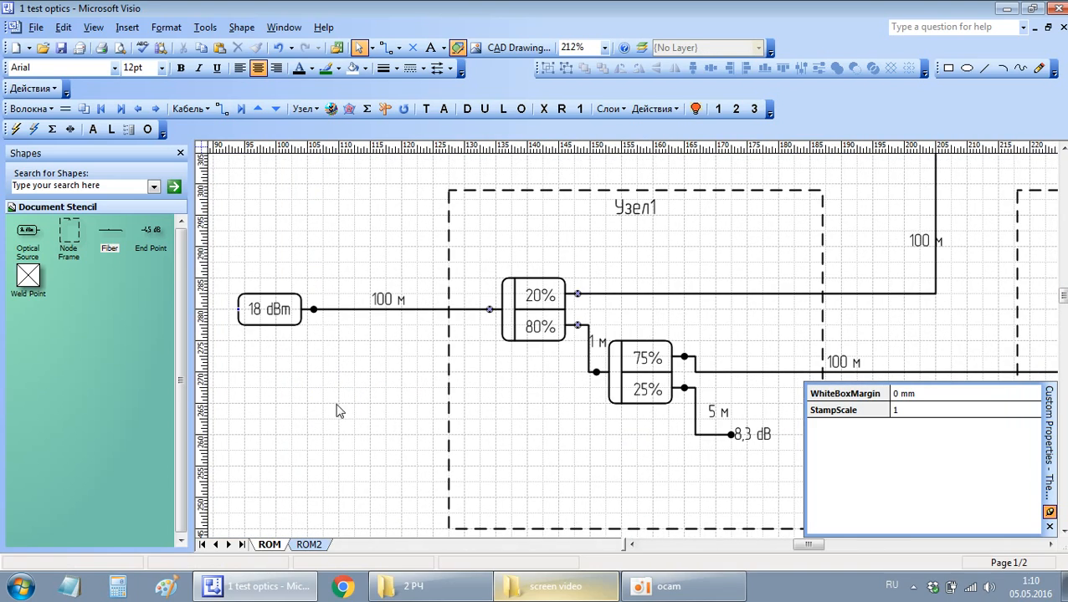
scroll(386, 388, "up", 3)
scroll(364, 371, "down", 2)
scroll(355, 400, "up", 2)
scroll(378, 337, "down", 1)
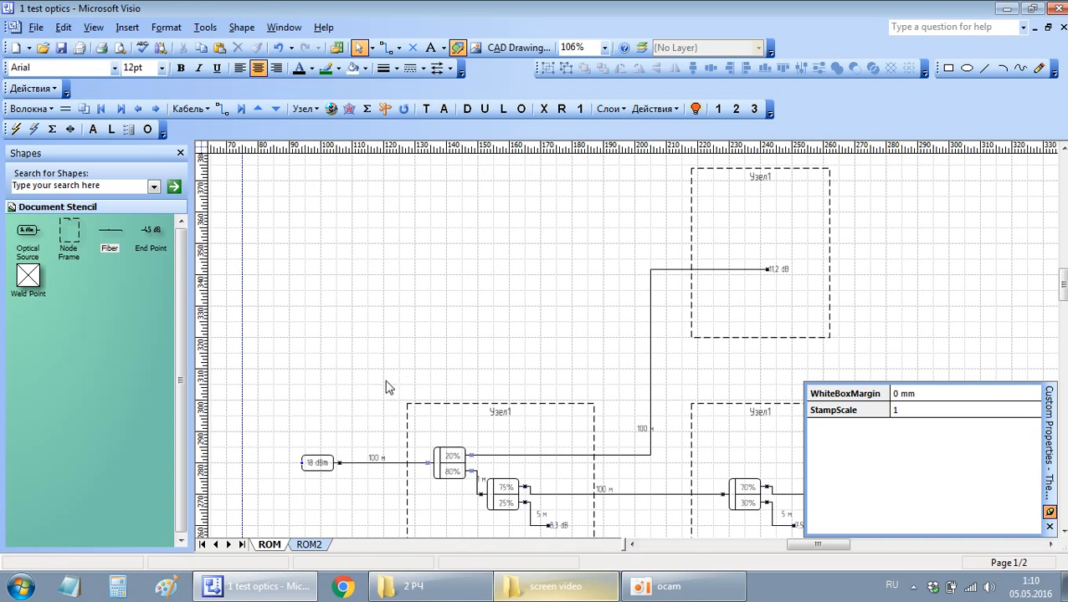
left_click_drag(303, 467, 306, 266)
Step: Copy the upper node frame beside itself, shorten the copy to about 14 mm high, and duplicate it below
left_click_drag(755, 179, 529, 174)
left_click_drag(530, 338, 530, 213)
left_click_drag(534, 176, 543, 274)
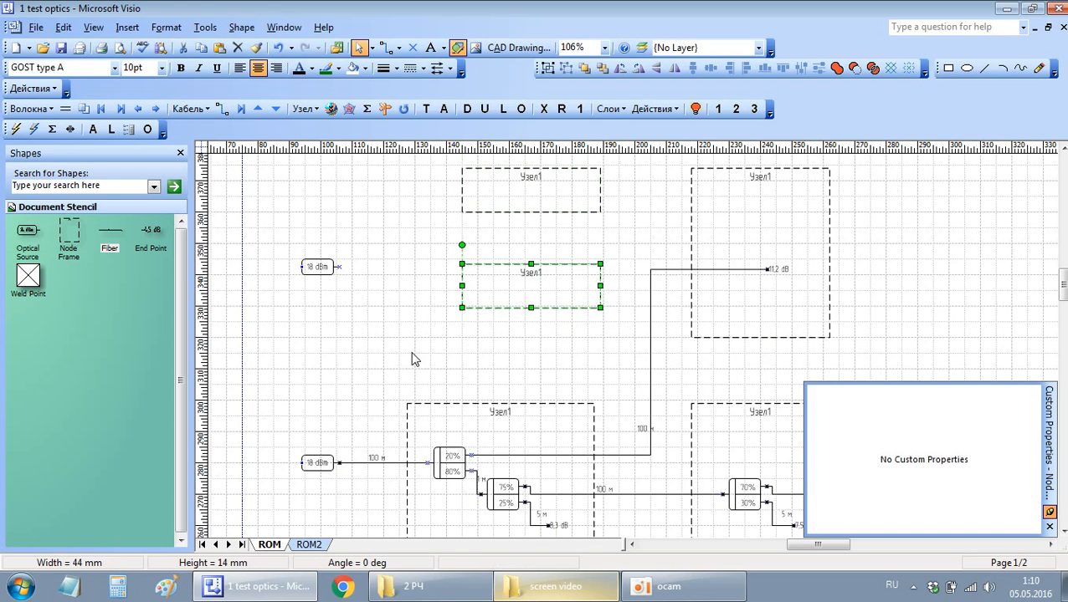
left_click(412, 360)
Step: Place an End Point inside each of the two new node frames
left_click_drag(151, 231, 544, 297)
left_click(472, 295)
scroll(468, 276, "up", 3)
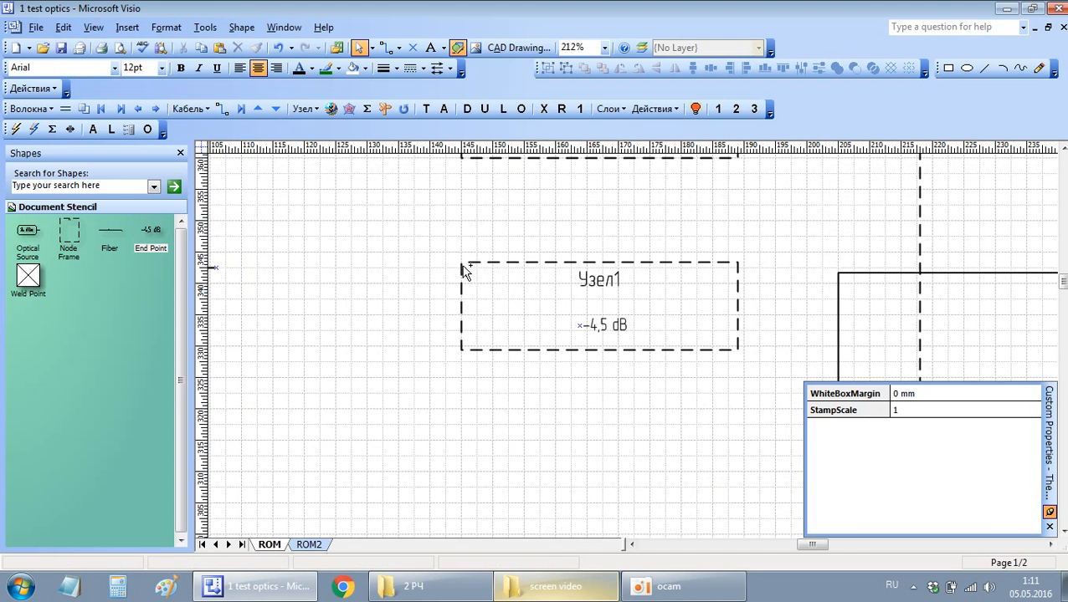
Step: Add a splitter with 2 outputs between the copied source and the two short node frames
scroll(466, 272, "down", 3)
scroll(465, 273, "up", 2)
scroll(451, 251, "left", 2)
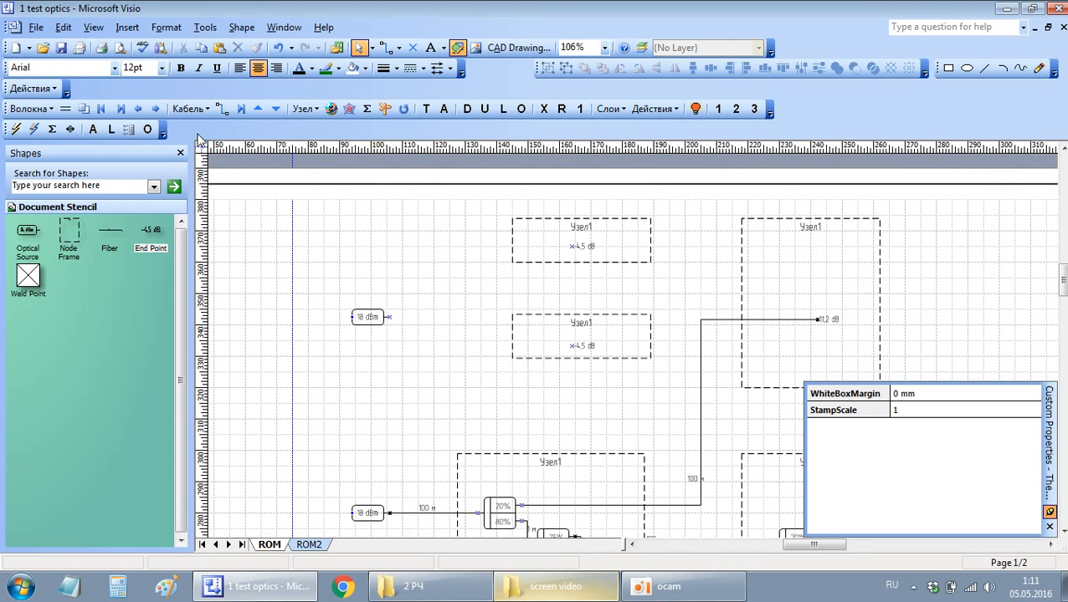
left_click(129, 130)
type("2")
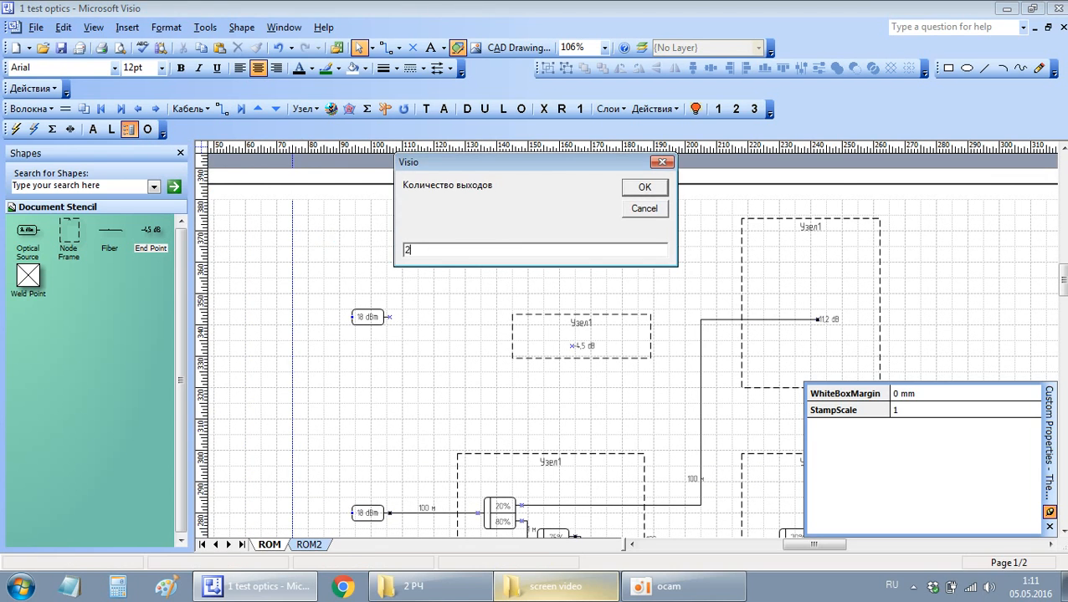
key("Return")
left_click_drag(632, 345, 465, 300)
left_click(582, 346)
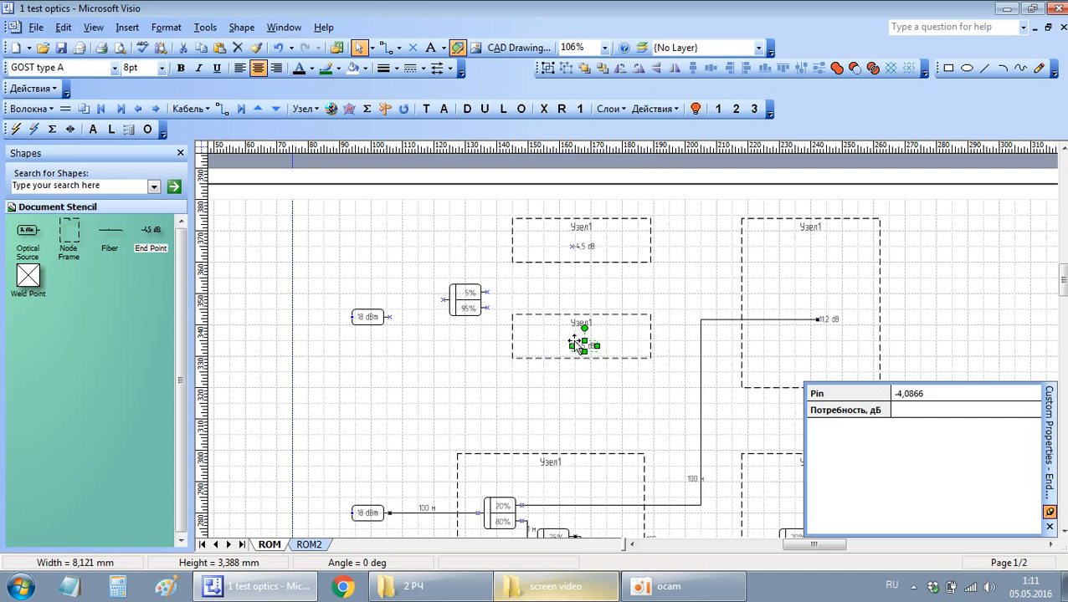
left_click(466, 354)
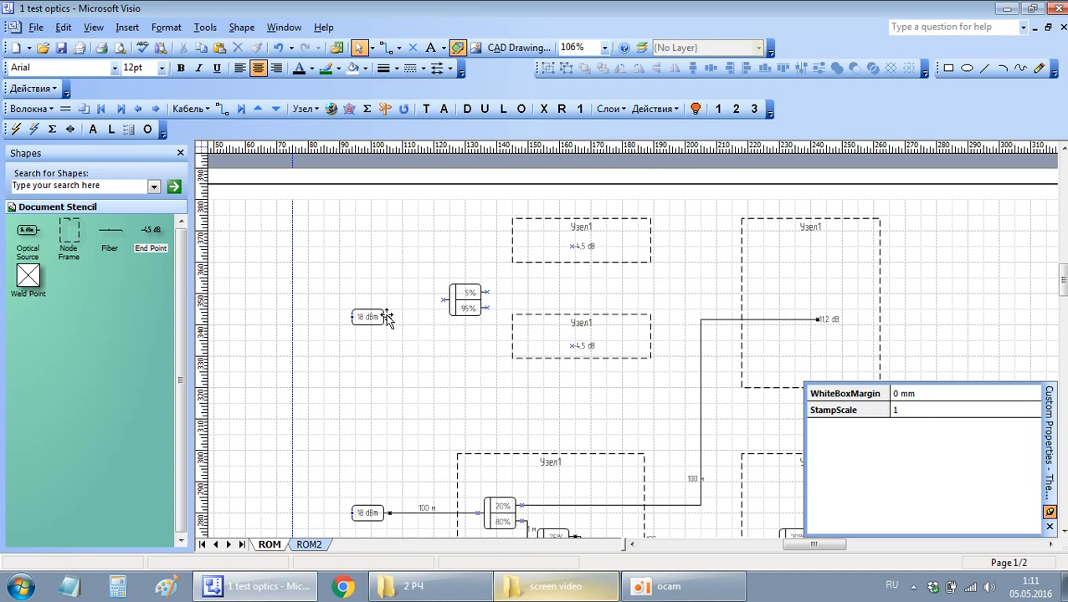
Step: Move the copied source and the new splitter slightly farther from the node frames, roughly in line with each other
left_click_drag(382, 319, 375, 307)
left_click_drag(465, 306, 443, 309)
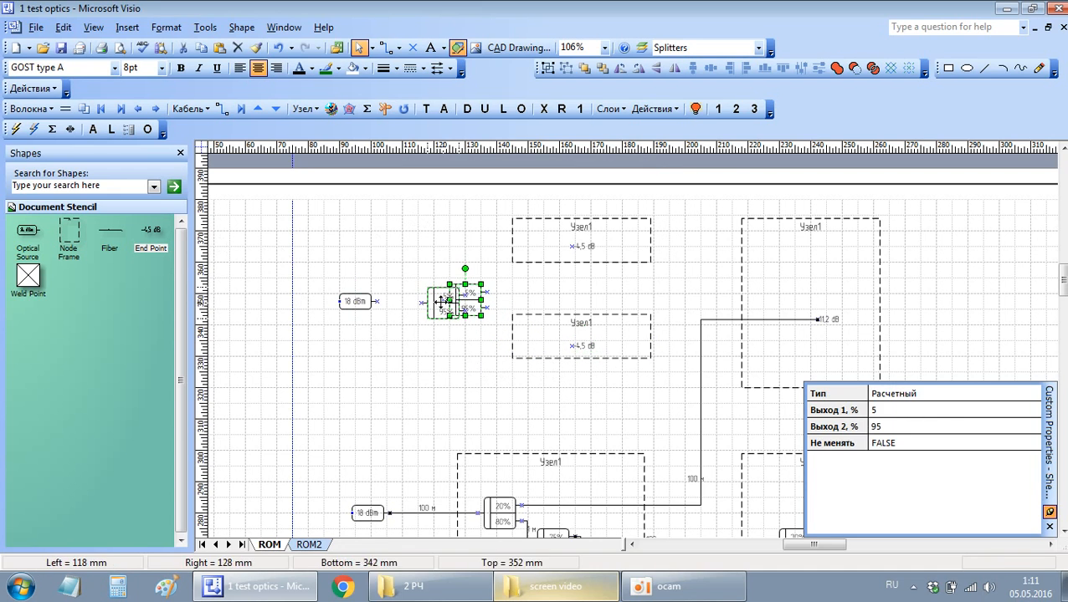
left_click(417, 357)
Step: Connect the copied source to the splitter input and the splitter's first output to the upper short node's end point with fibres
left_click_drag(109, 232, 377, 301)
mouse_move(474, 256)
left_mouse_down()
mouse_move(421, 303)
mouse_move(434, 275)
mouse_move(497, 282)
mouse_move(498, 296)
mouse_move(548, 251)
mouse_move(571, 247)
left_mouse_up()
left_click(413, 374)
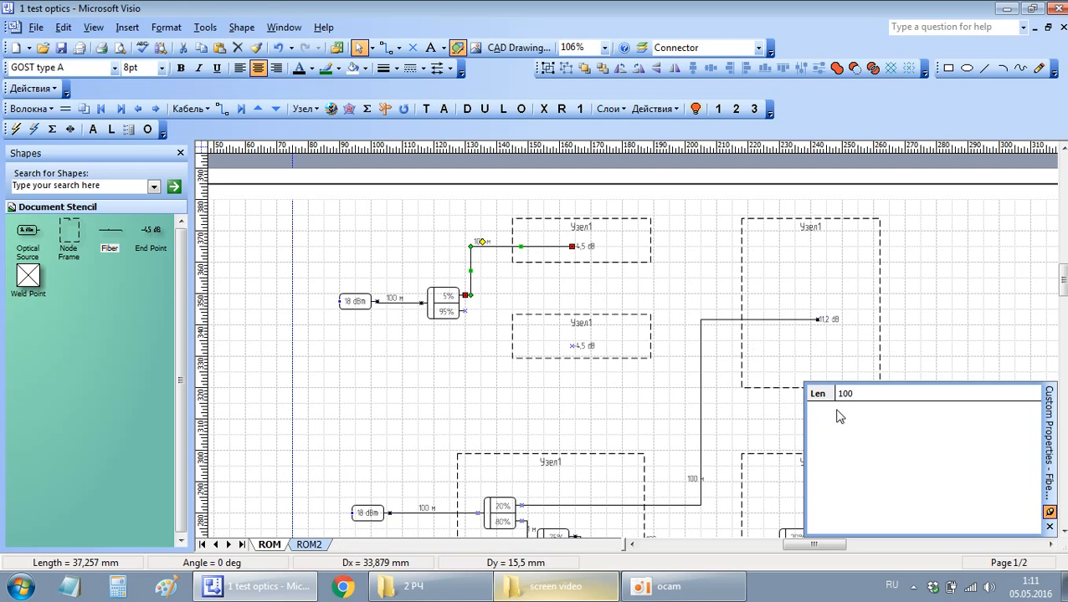
Step: Set the Len of the fibre to the upper short node to 2000
left_click(866, 394)
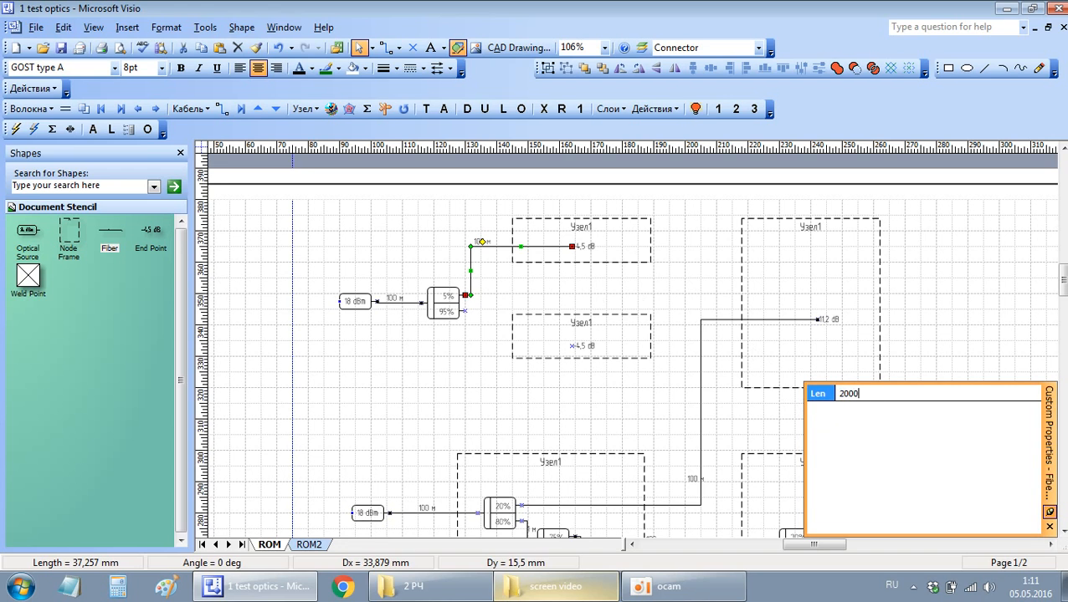
key("Return")
left_click(465, 357)
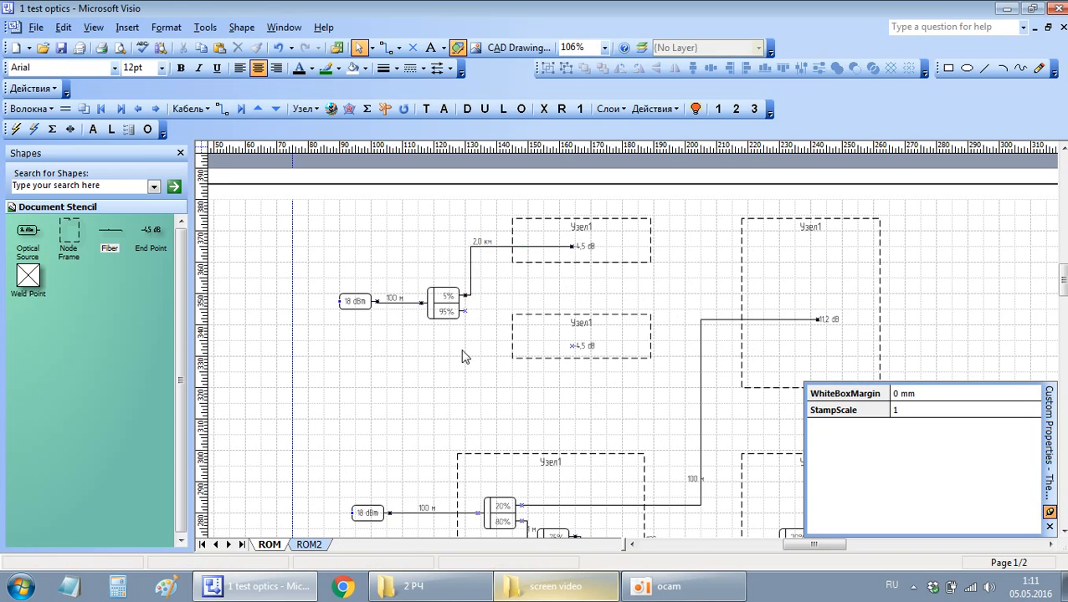
Step: Set Потребность, дБ of the upper short node's end point to 10
scroll(411, 344, "right", 1)
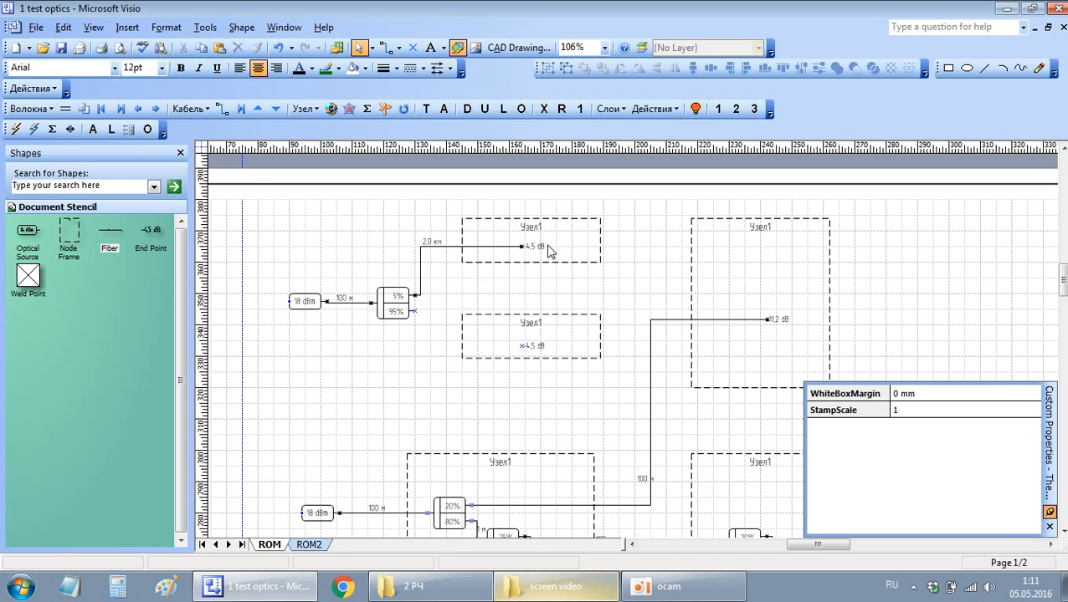
left_click(548, 251)
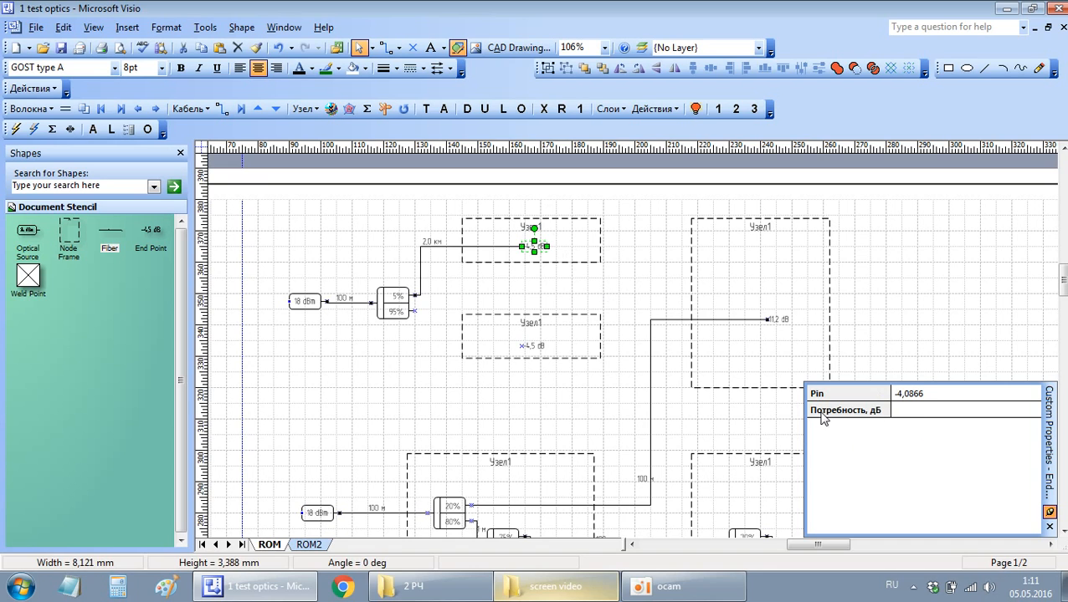
left_click(914, 418)
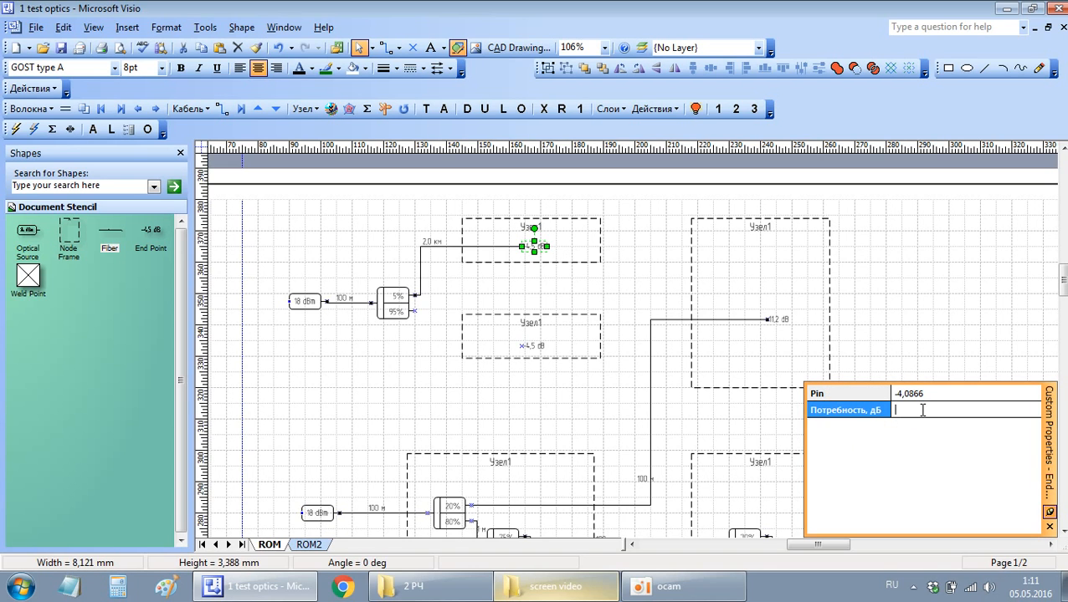
type("10")
key("Return")
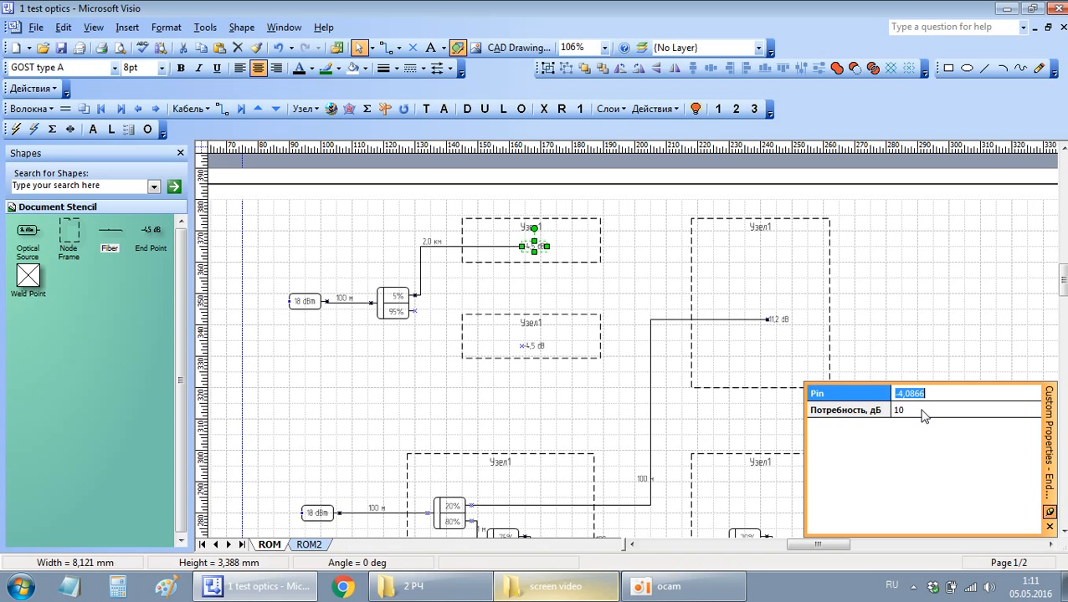
Step: Set Потребность, дБ of the lower short node's end point to 13
left_click(536, 346)
left_click(923, 412)
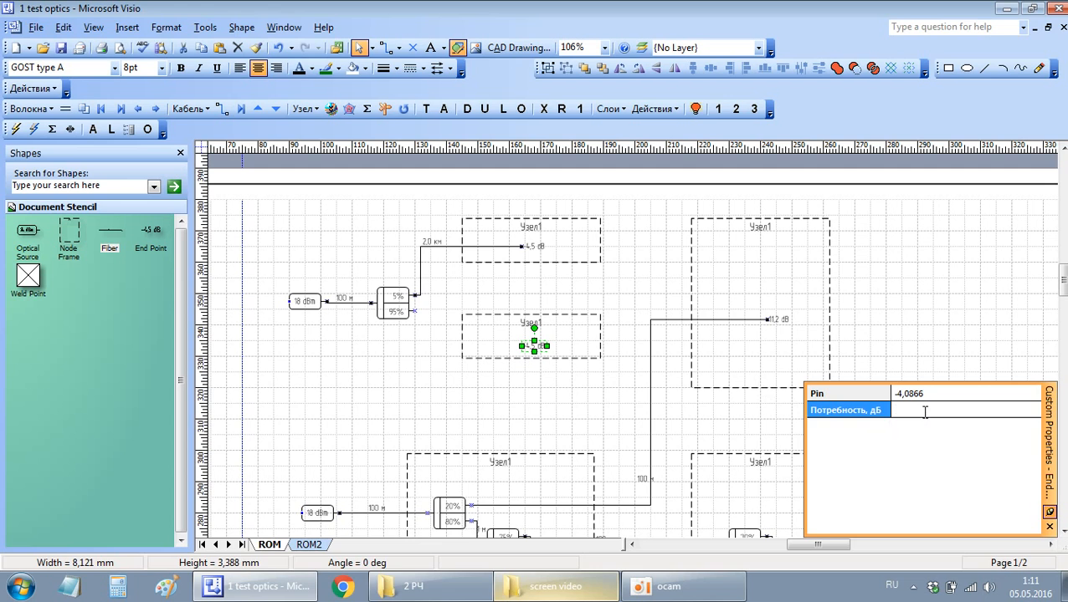
type("13")
key("Return")
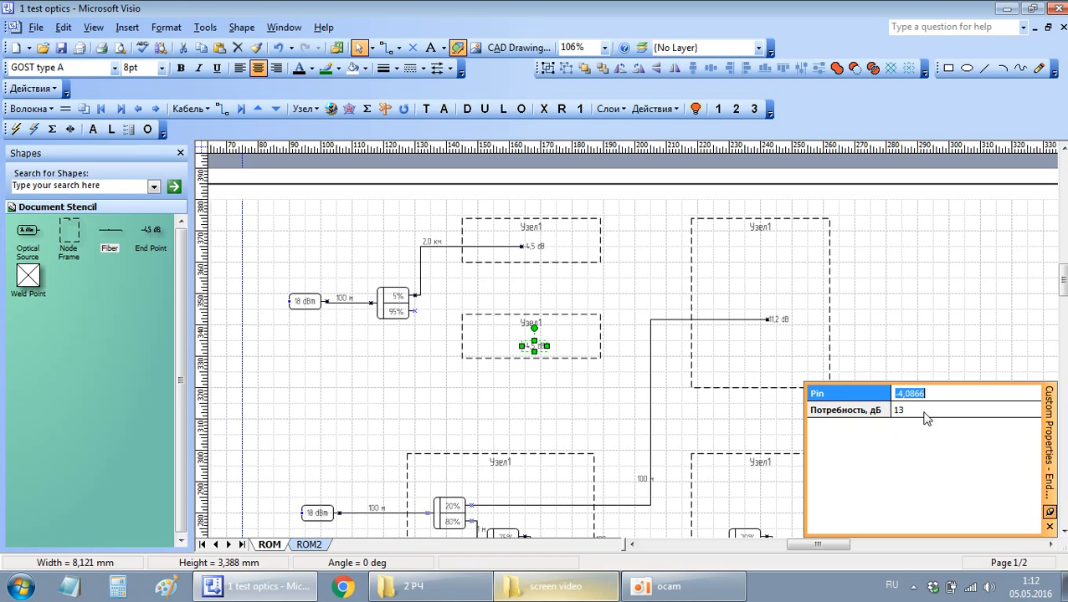
left_click(606, 392)
Step: Check the properties of the new splitter and of the lower short node's end point
scroll(436, 323, "up", 1)
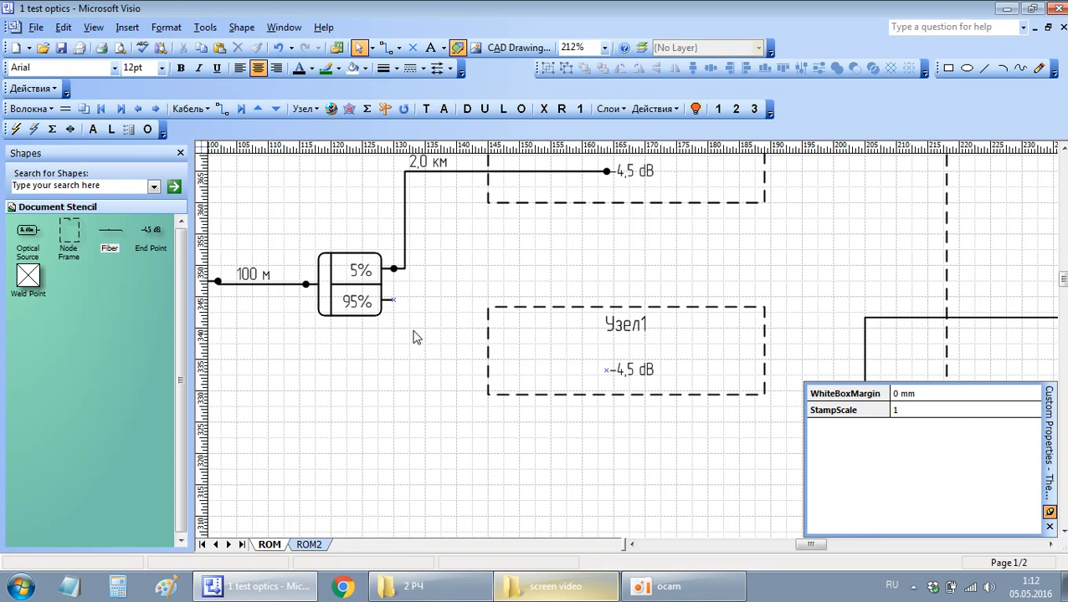
left_click(355, 293)
scroll(415, 393, "up", 2)
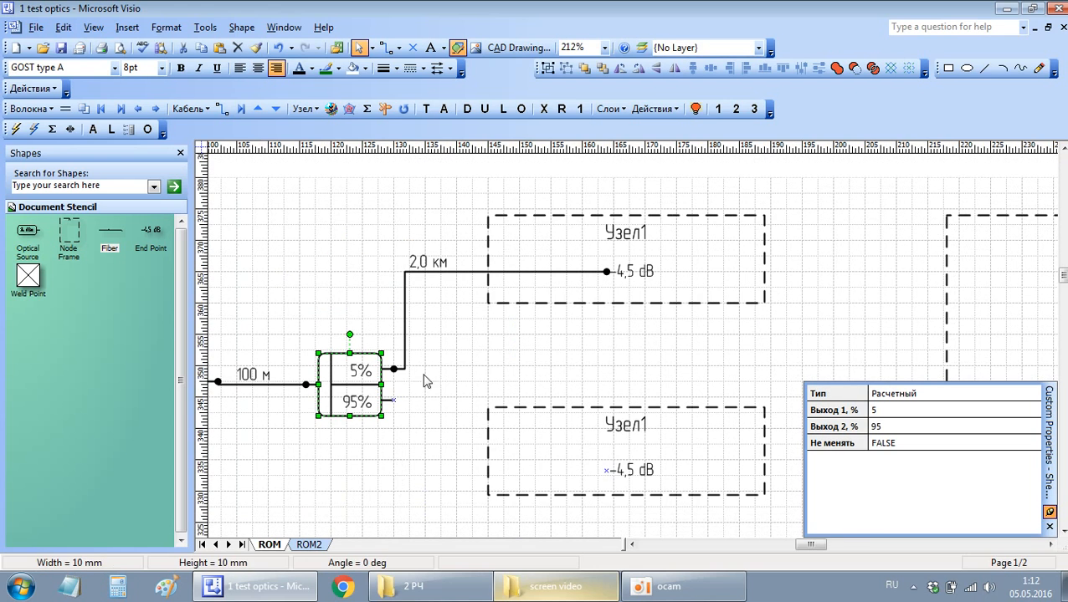
left_click(629, 469)
left_click(420, 435)
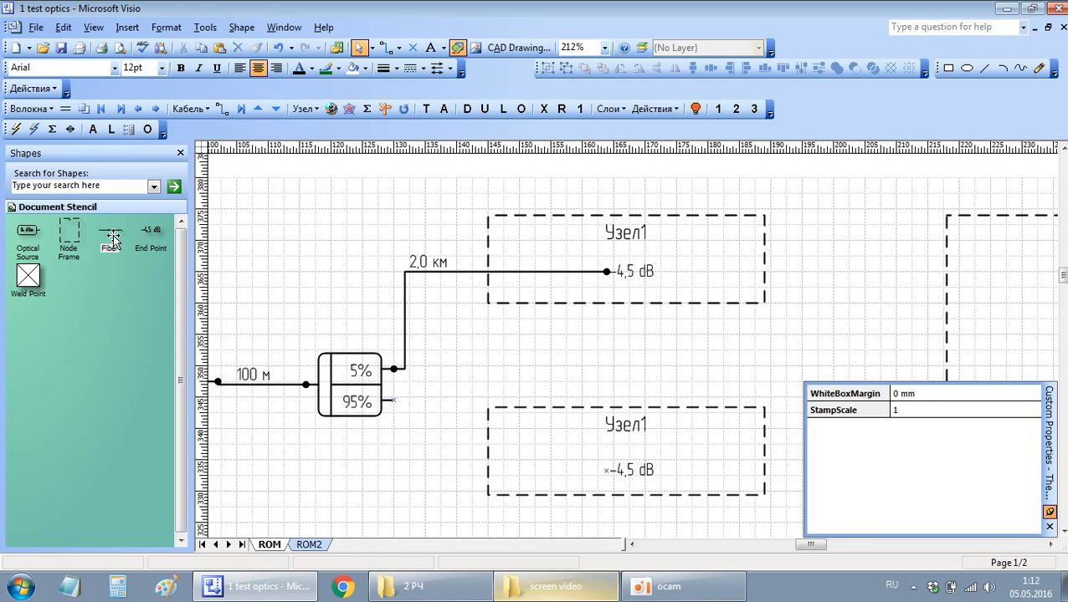
Step: Connect the splitter's second output to the lower short node's end point with a fibre and set its Len to 1000
left_click_drag(112, 237, 626, 355)
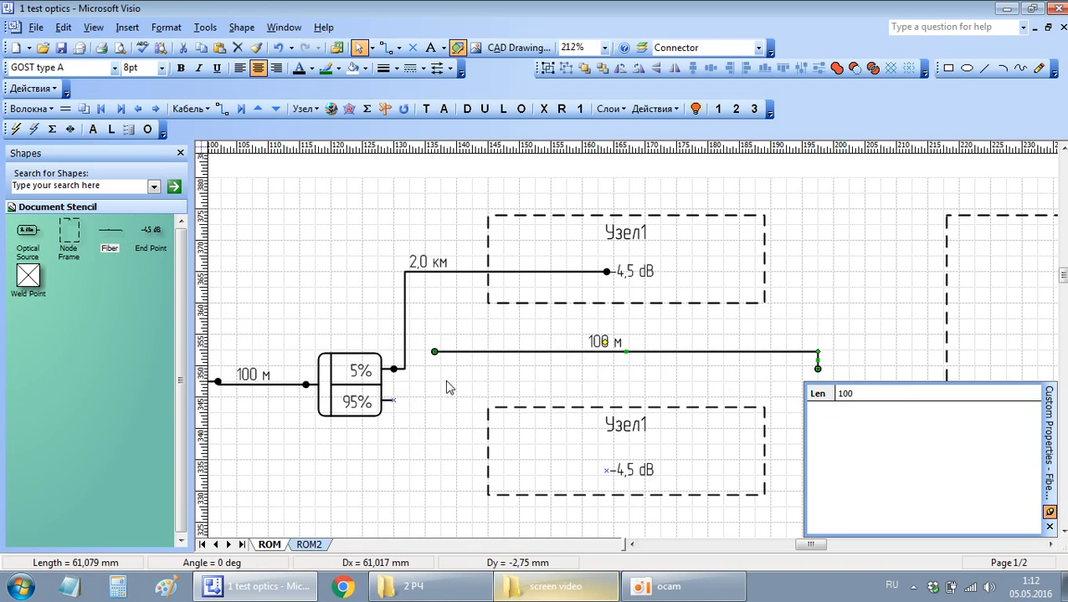
mouse_move(429, 356)
left_mouse_down()
mouse_move(394, 401)
mouse_move(556, 473)
left_mouse_up()
scroll(629, 386, "right", 1)
scroll(585, 477, "left", 4)
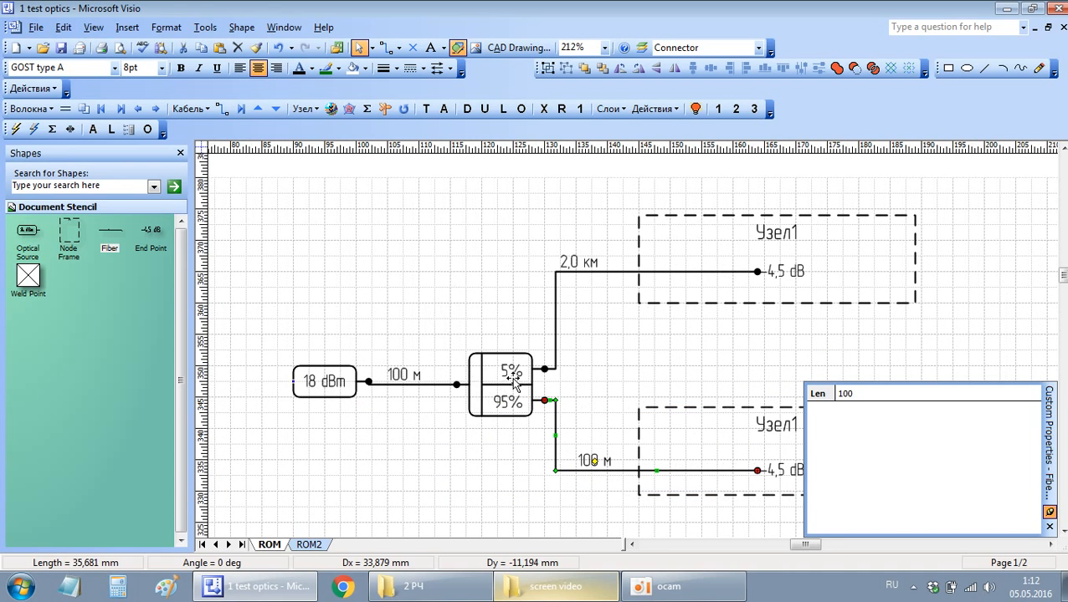
left_click(878, 393)
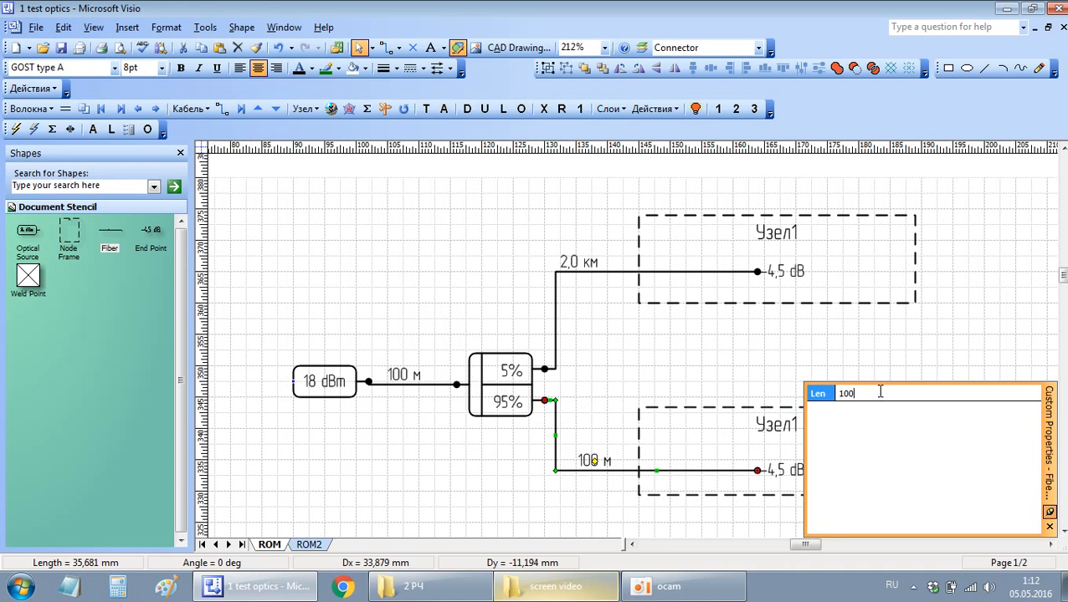
type("0")
key("Return")
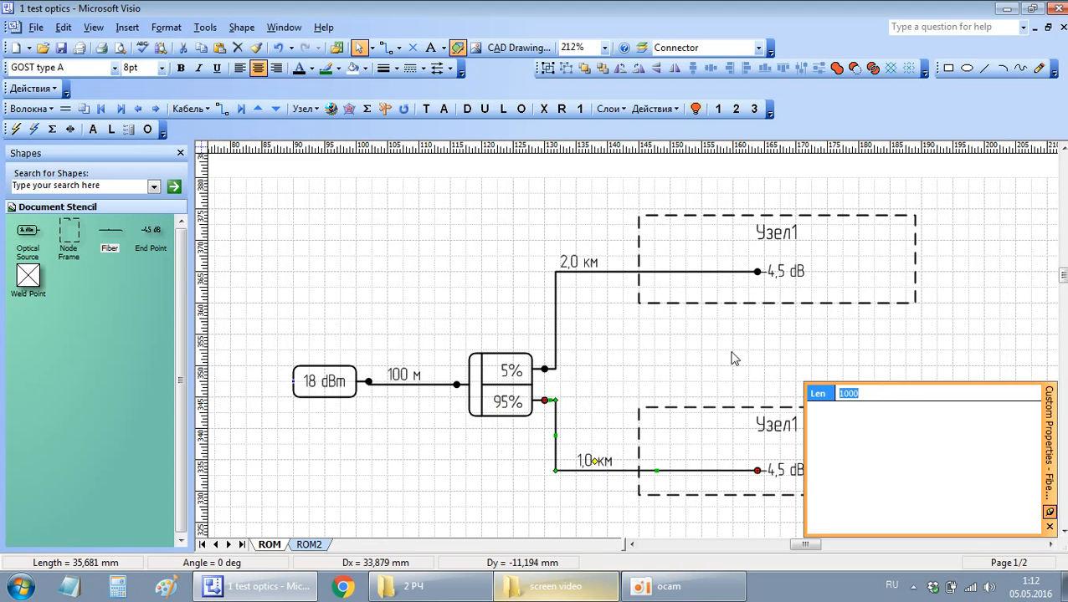
Step: Calculate the splitter ratios for the network fed by the 18 dBm source and check the splitter's properties
left_click(598, 386)
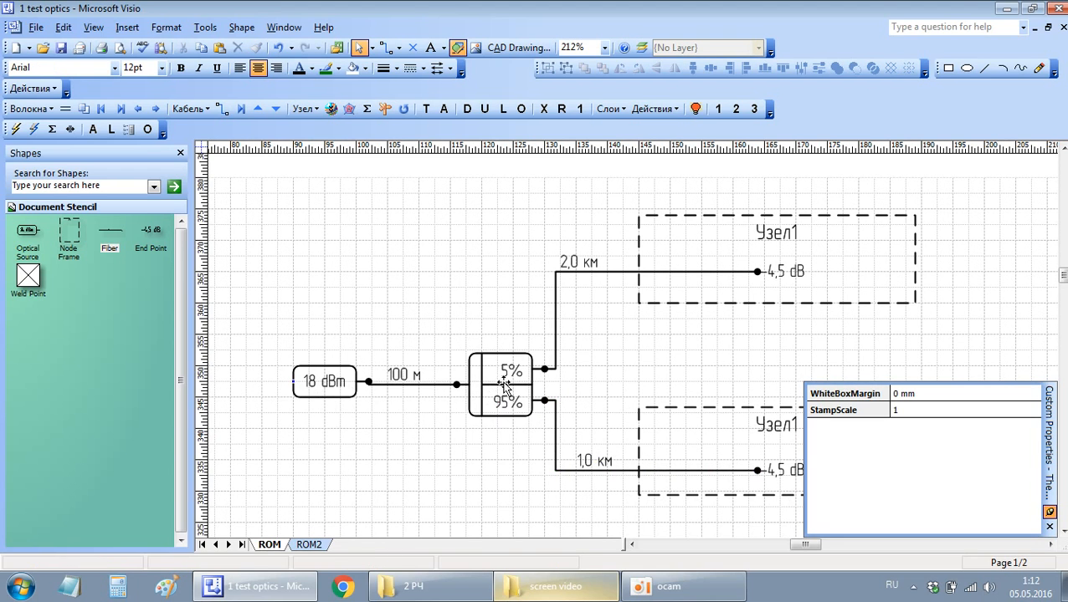
left_click(324, 391)
scroll(324, 392, "down", 1)
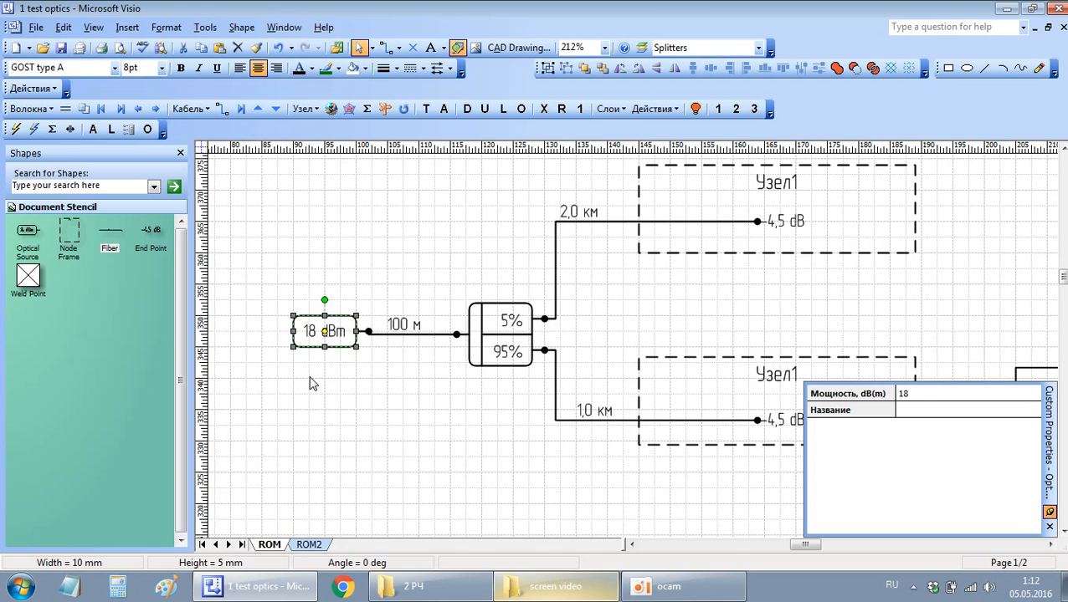
scroll(310, 383, "right", 1)
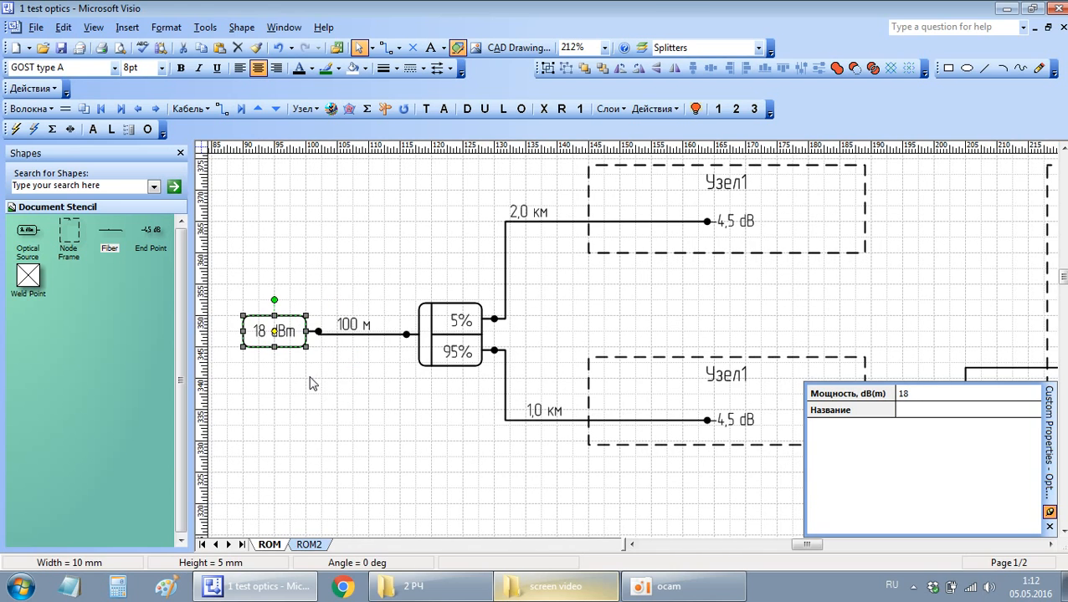
left_click(52, 130)
left_click(420, 425)
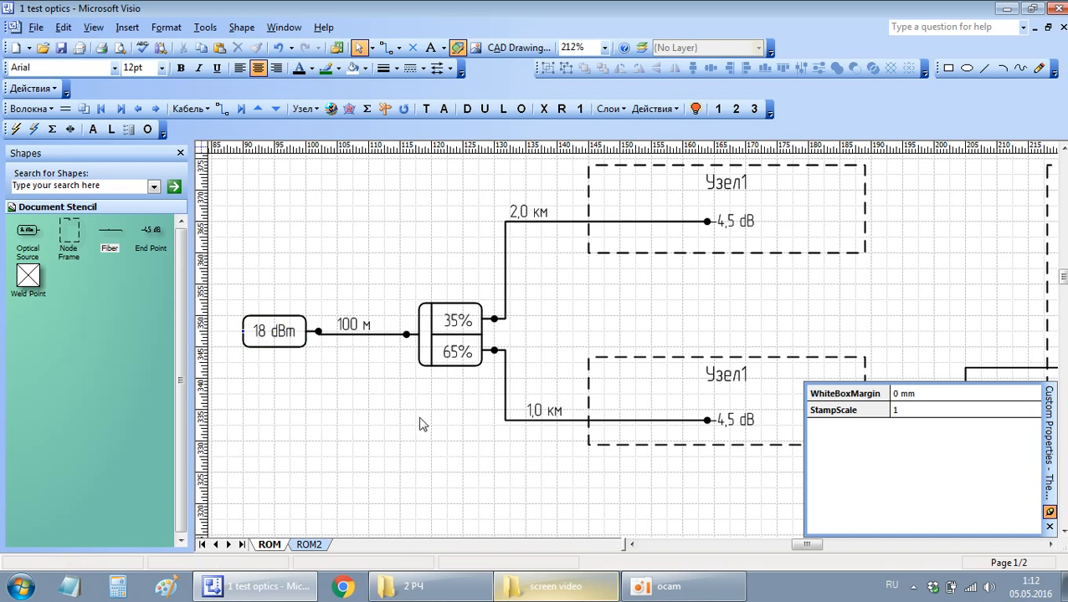
left_click(450, 348)
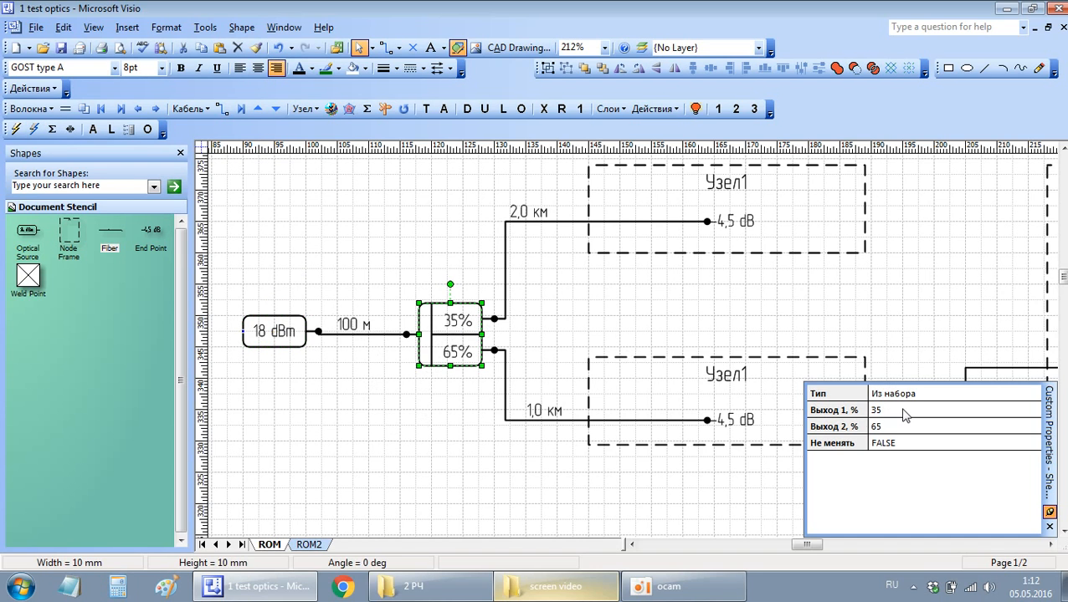
left_click(747, 307)
Step: Calculate the power levels at both end points of the network fed by the 18 dBm source
scroll(651, 276, "up", 1)
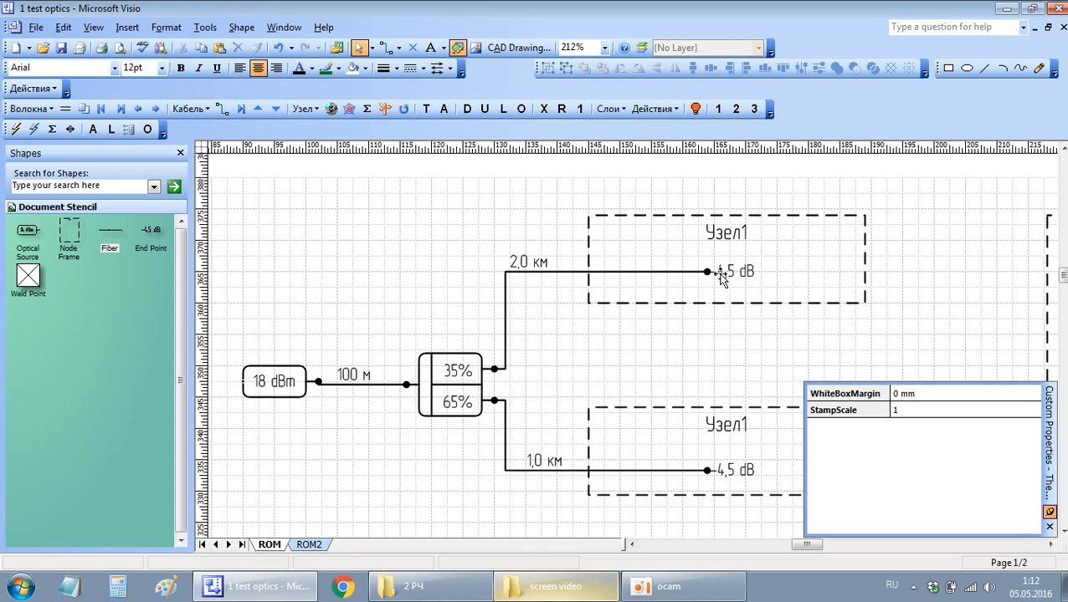
left_click(283, 380)
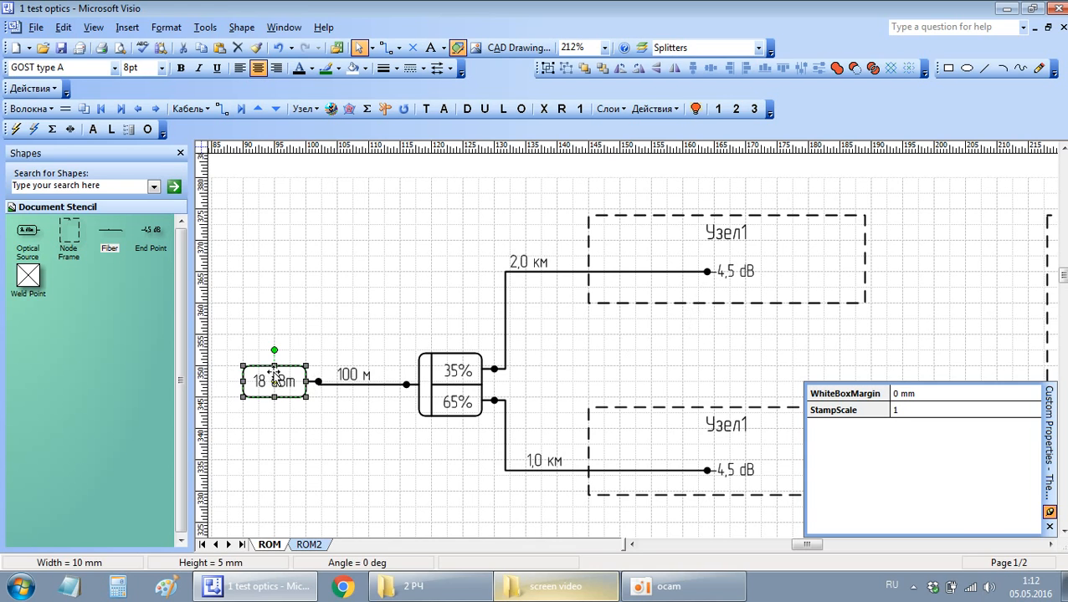
left_click(16, 129)
left_click(582, 393)
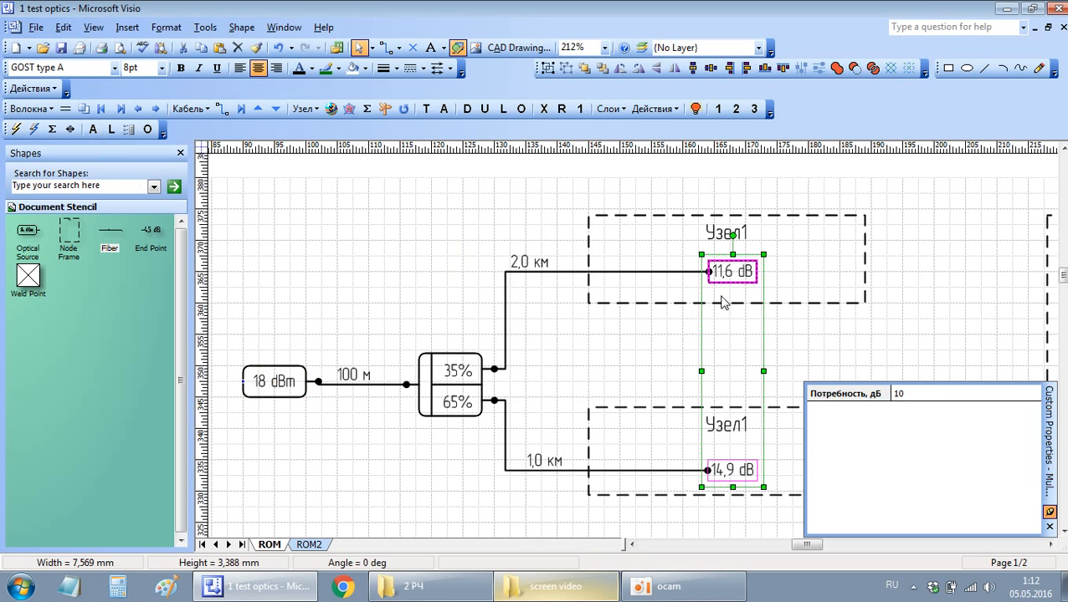
Step: Compare the Pin and Потребность, дБ values of both end points and check the splitter's and source's properties
left_click(757, 306)
left_click(740, 276)
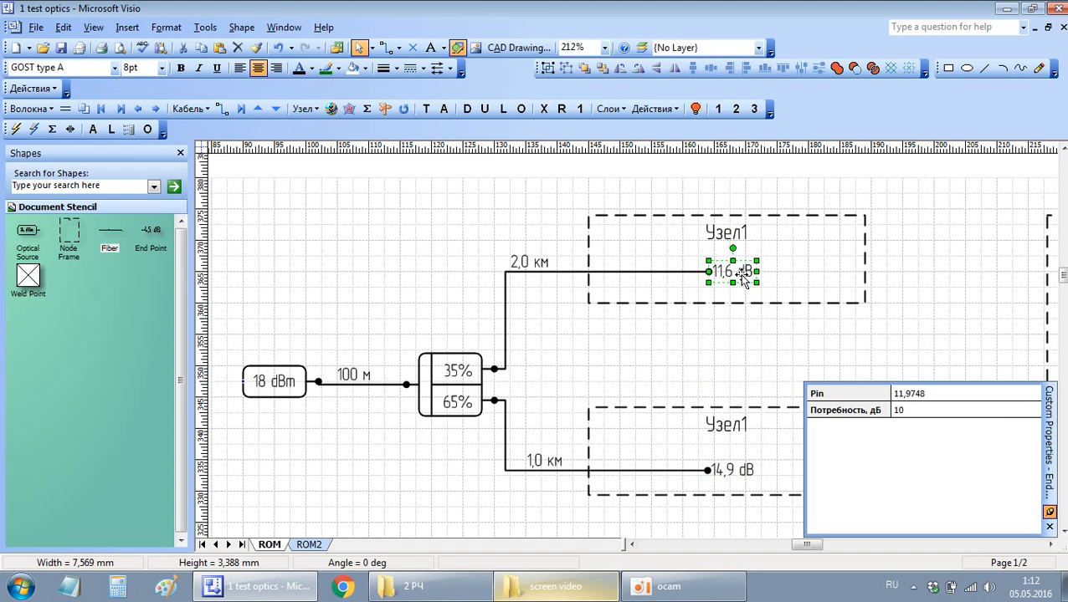
left_click(918, 415)
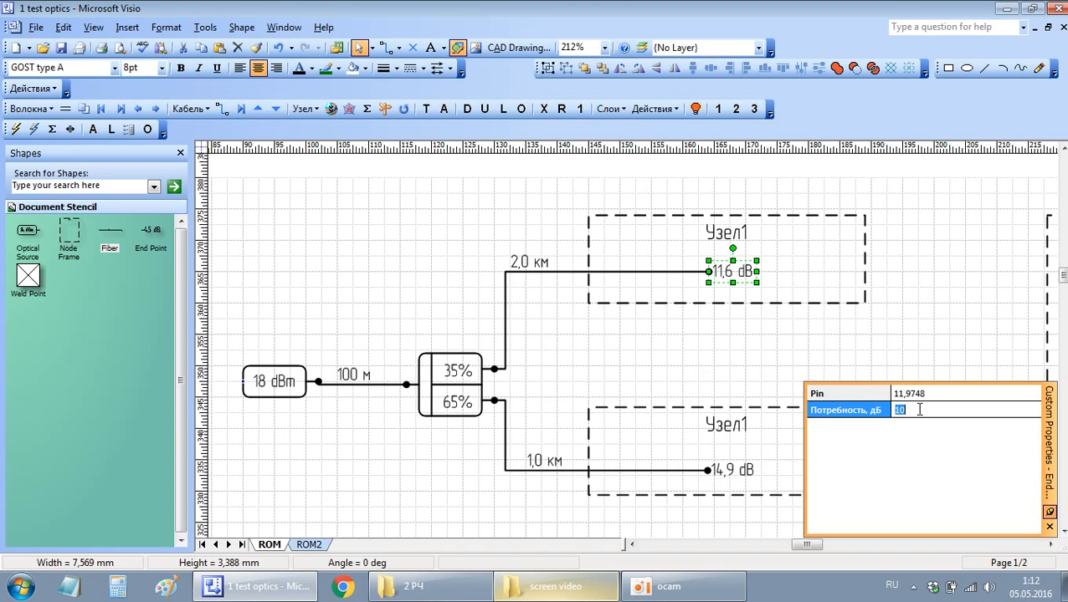
left_click(732, 476)
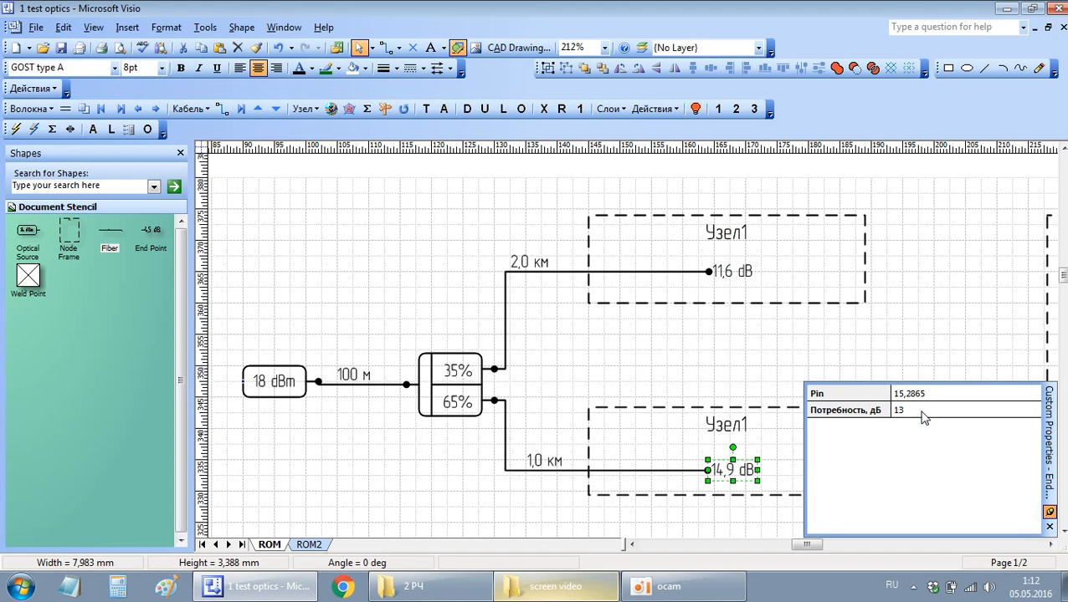
left_click(744, 381)
left_click(449, 387)
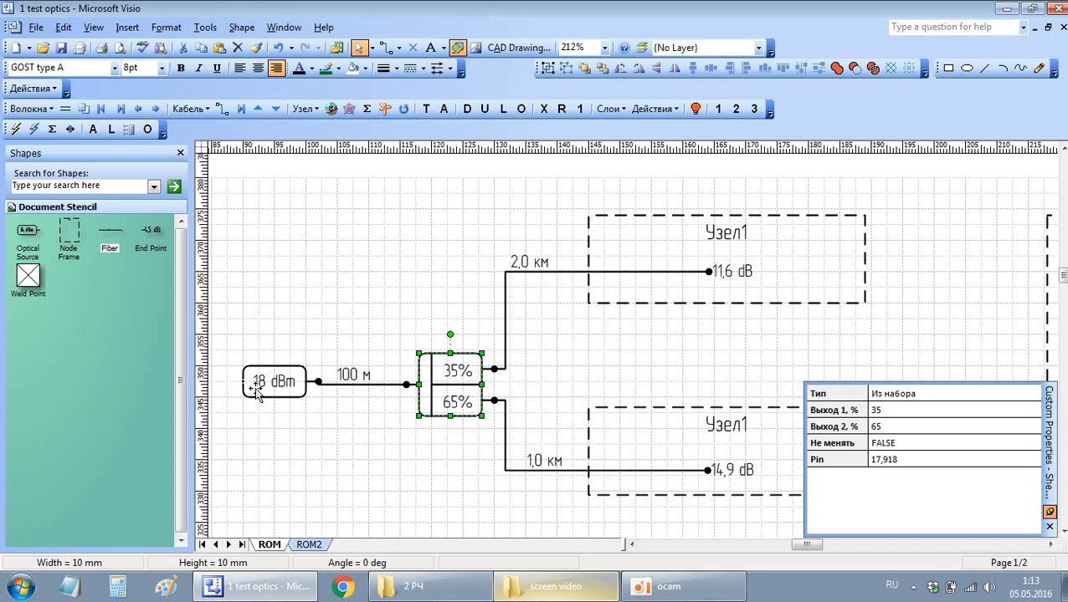
left_click(287, 382)
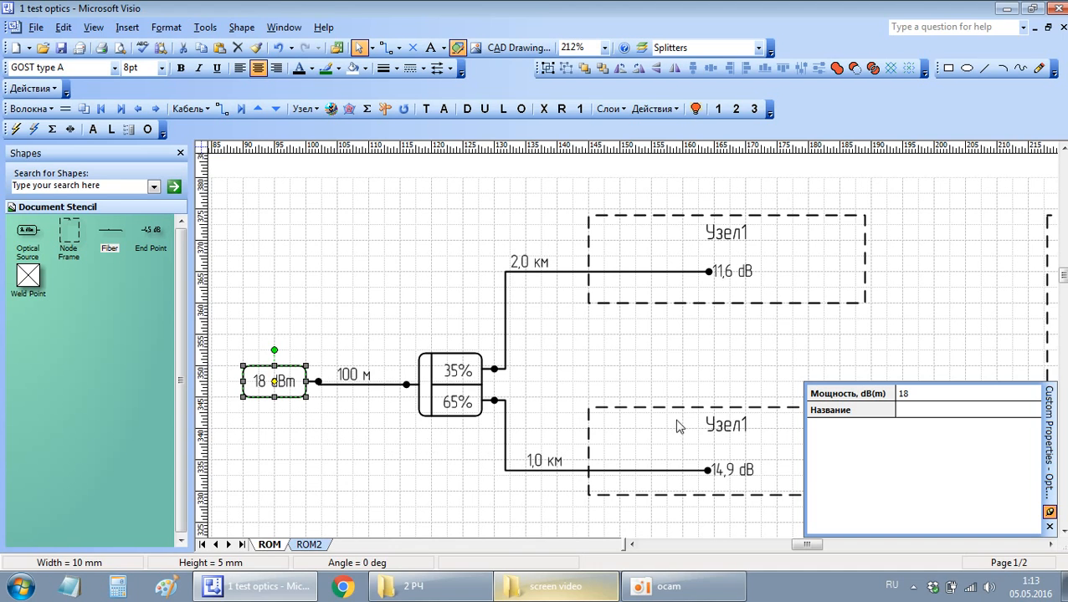
left_click(452, 381)
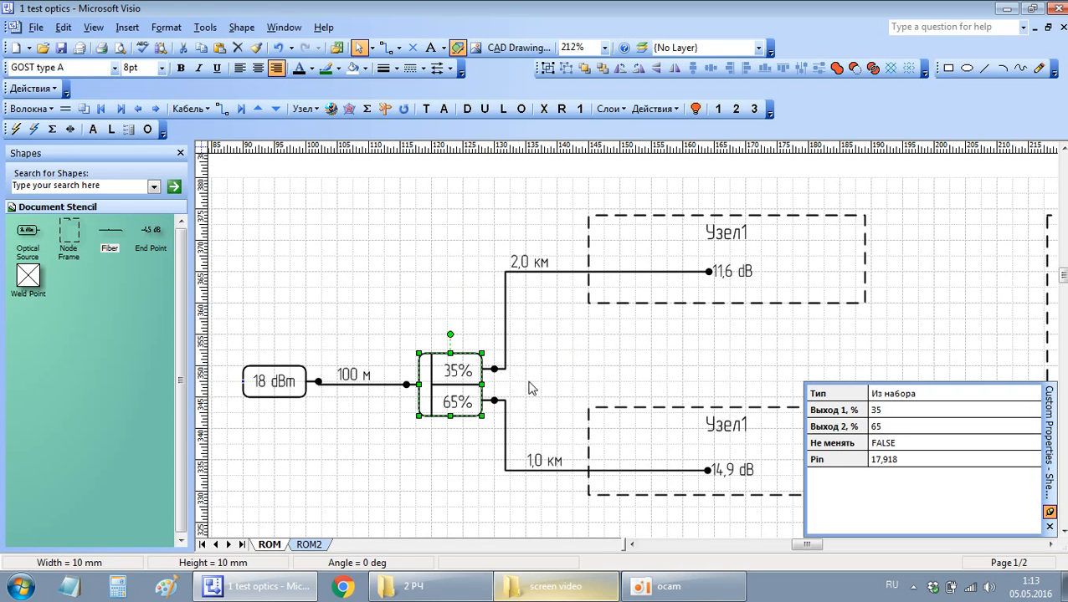
left_click(617, 374)
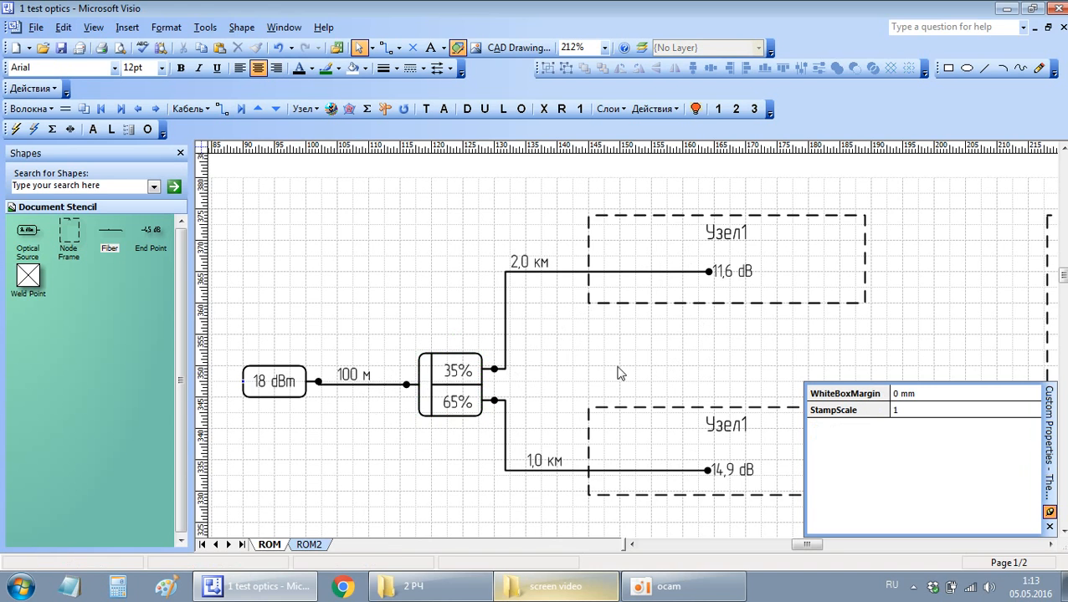
Step: Close the 1 test optics drawing without saving its changes
scroll(691, 337, "down", 2)
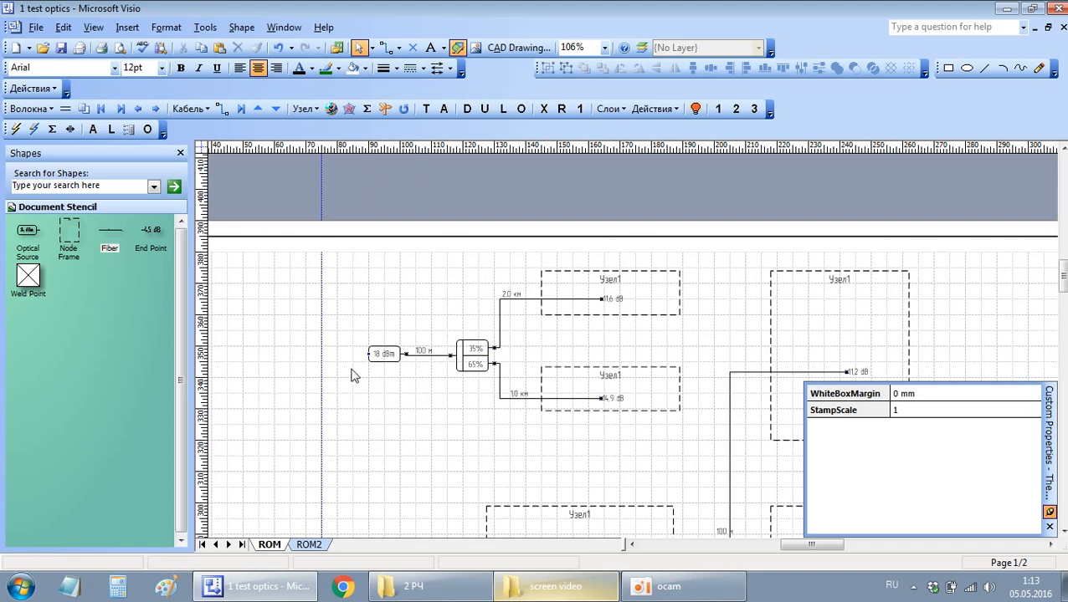
left_click(1062, 28)
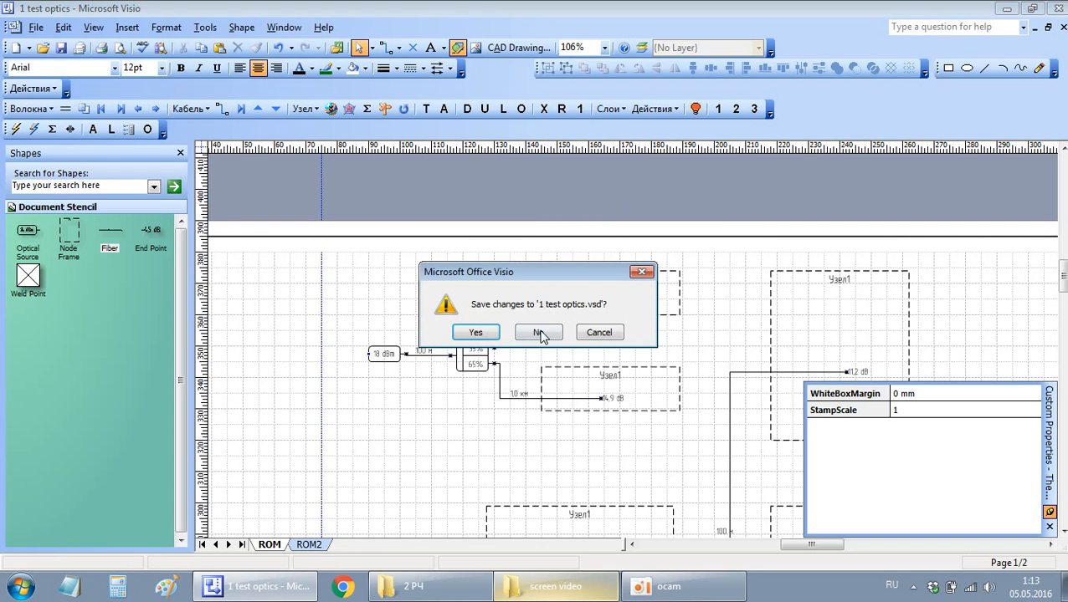
left_click(540, 333)
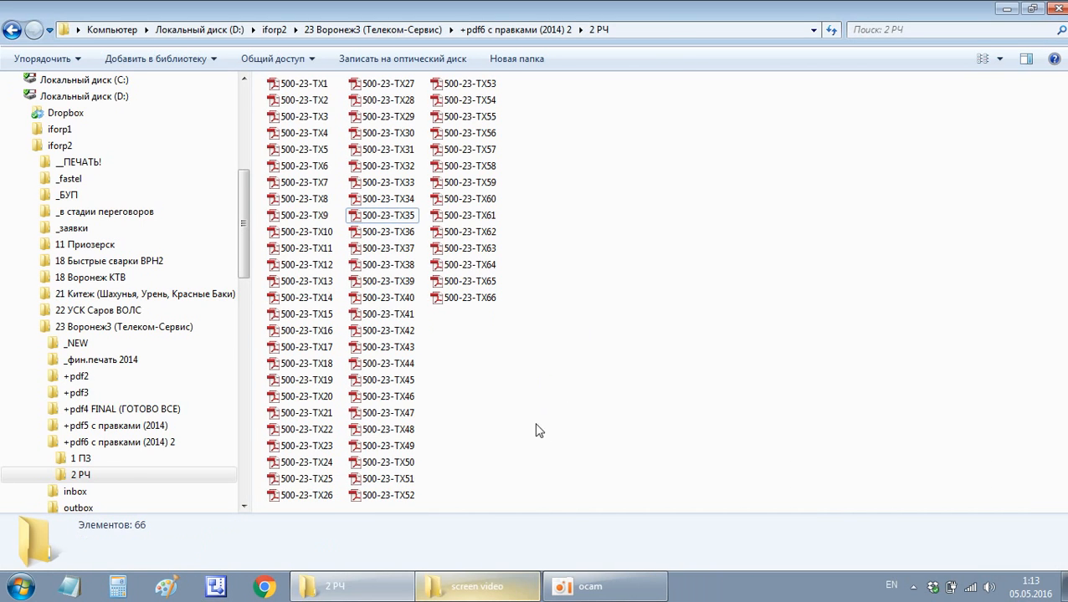
Step: Open the 2 test PON drawing from the screen video folder and show the CATV and PON sources on page РОМ 1
left_click(477, 586)
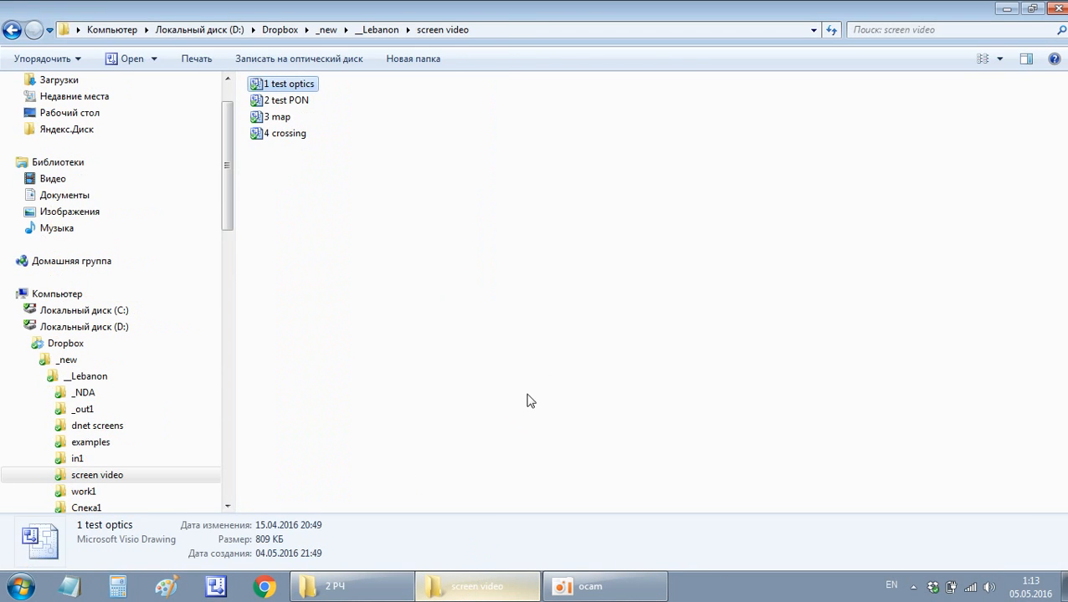
double_click(293, 102)
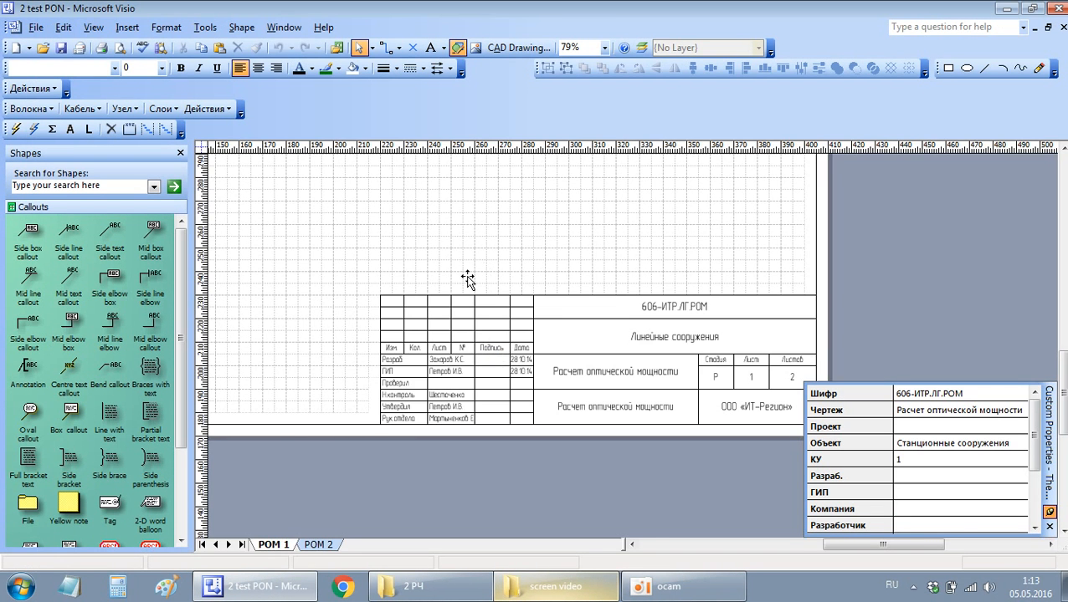
scroll(465, 281, "down", 2)
scroll(557, 358, "up", 1)
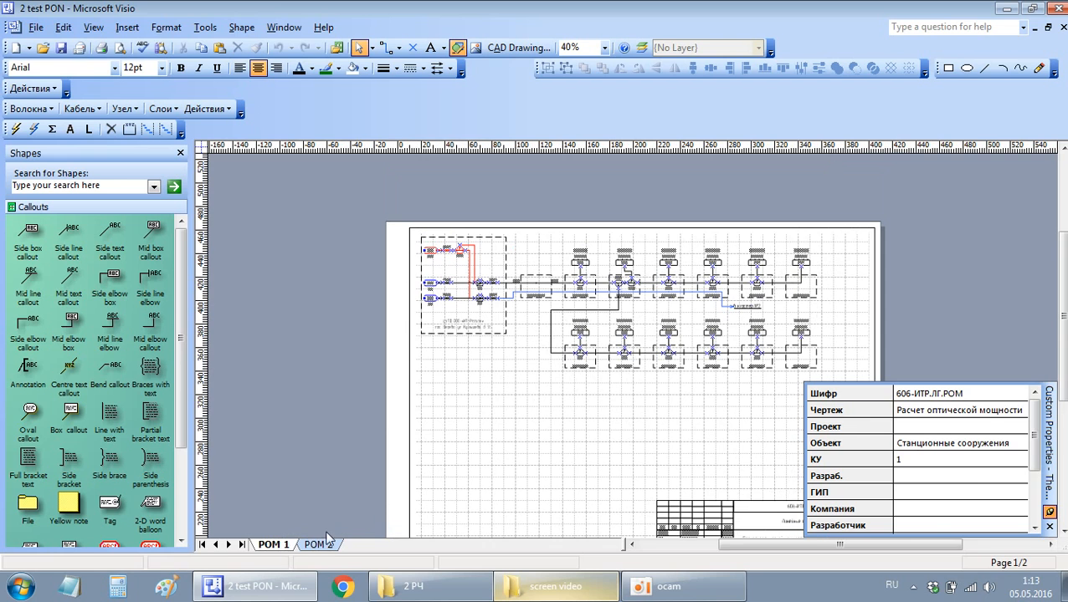
scroll(456, 245, "up", 2)
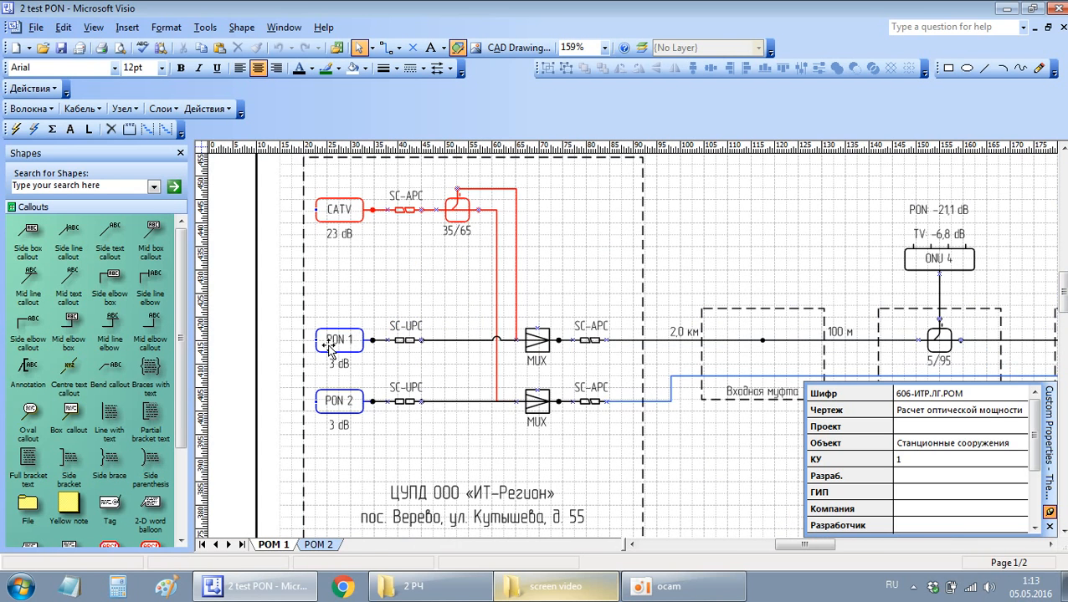
Step: Clear the Кластер value of the PON 1 source and set it back to 1
left_click(334, 347)
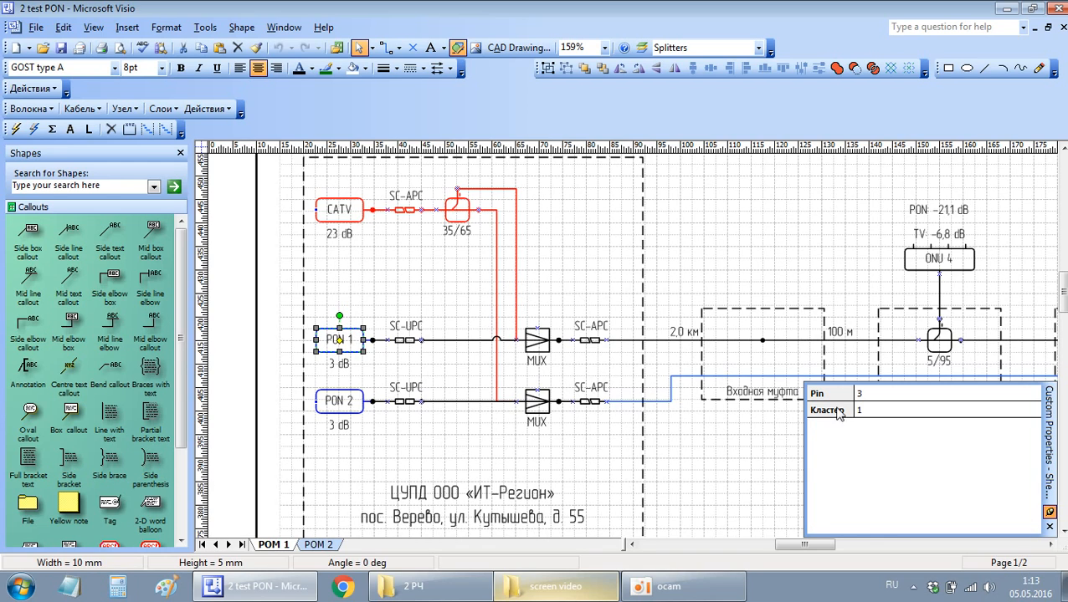
left_click(893, 393)
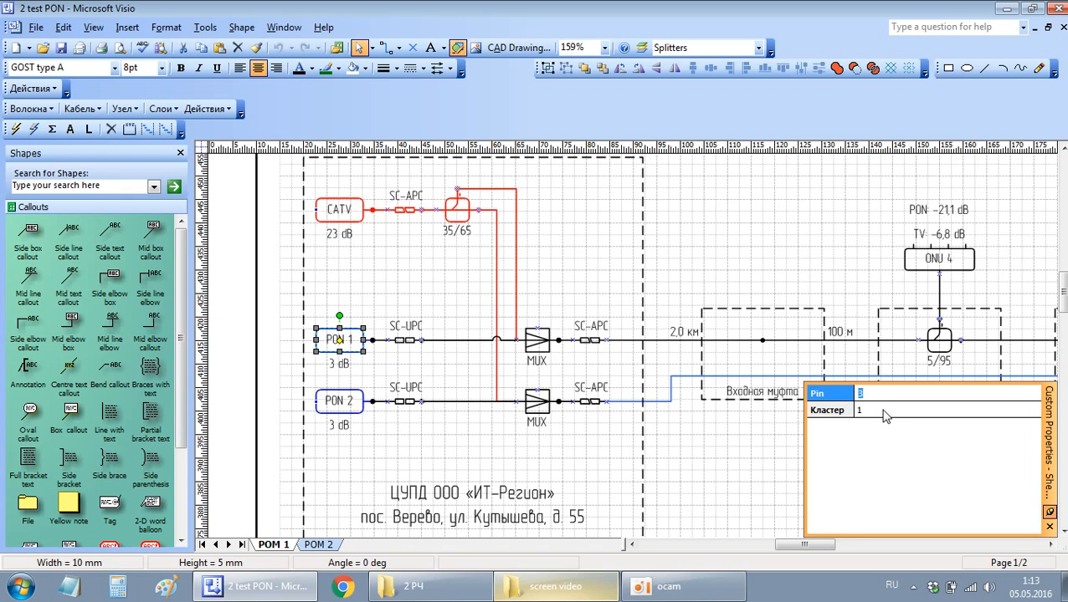
left_click(884, 409)
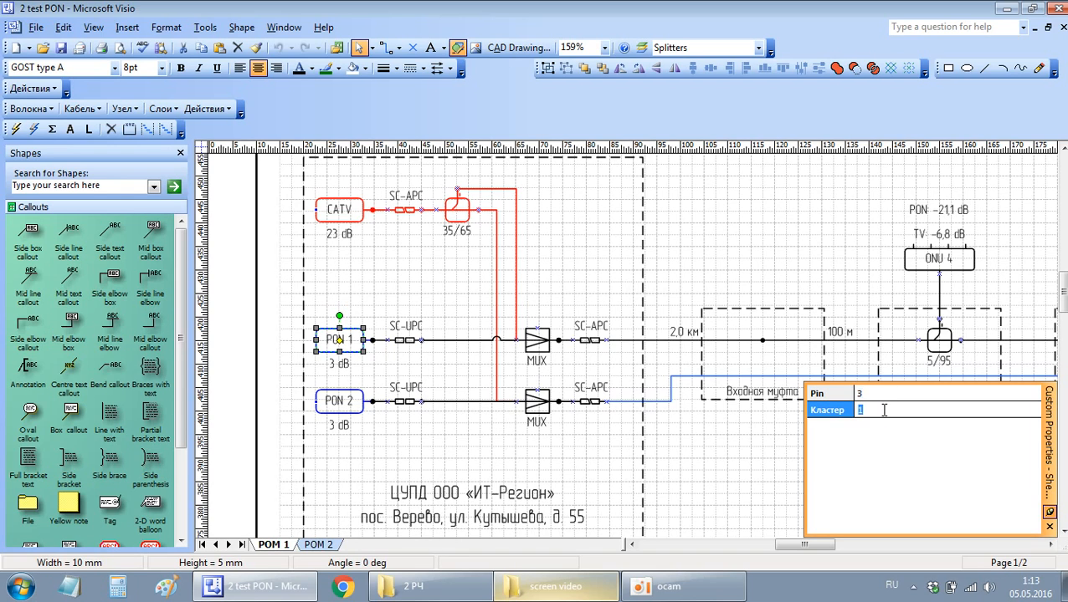
key("Return")
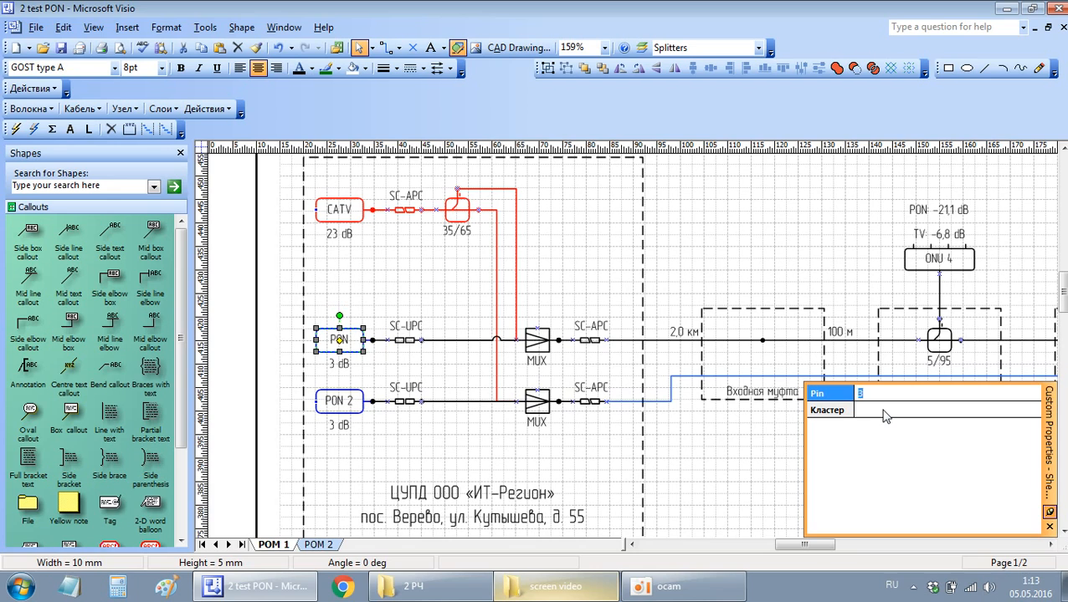
left_click(883, 410)
key("Return")
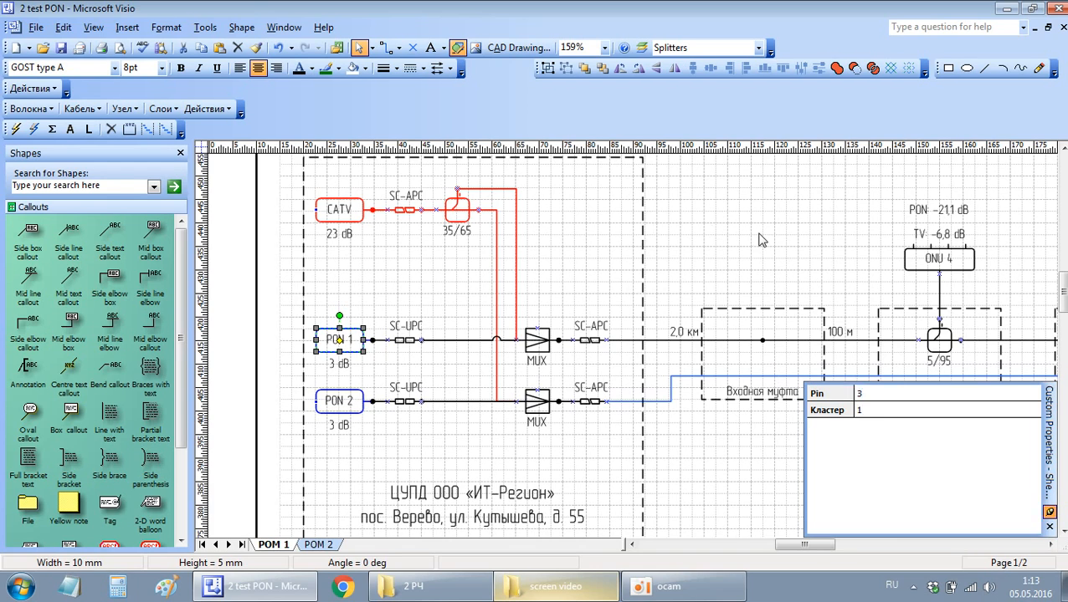
Step: Check the properties of the MUX on the PON 1 line and the Pin value of the CATV source
left_click(757, 238)
left_click(550, 358)
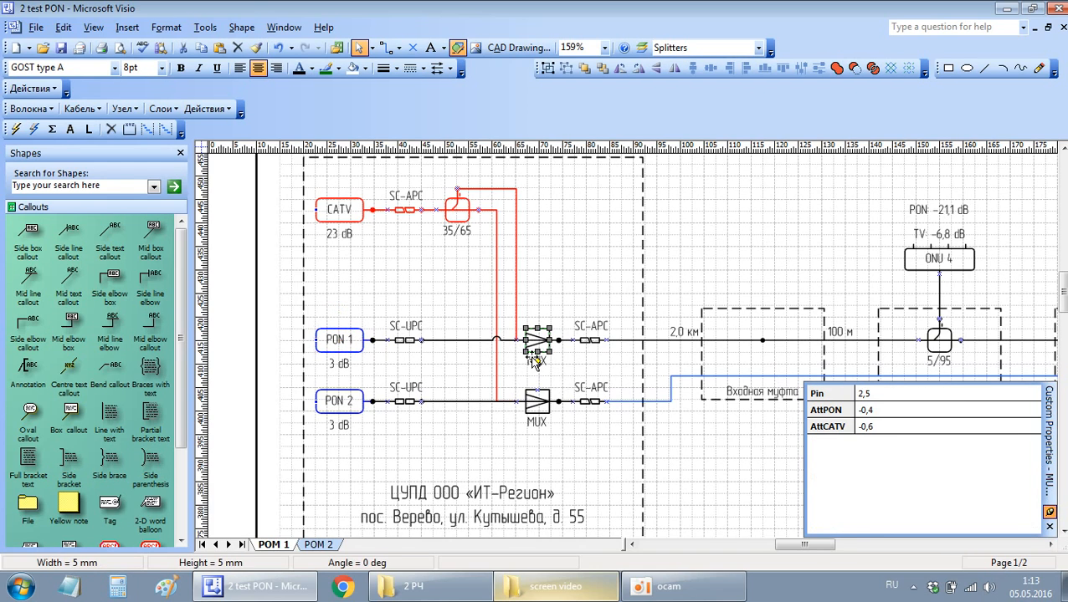
left_click(345, 211)
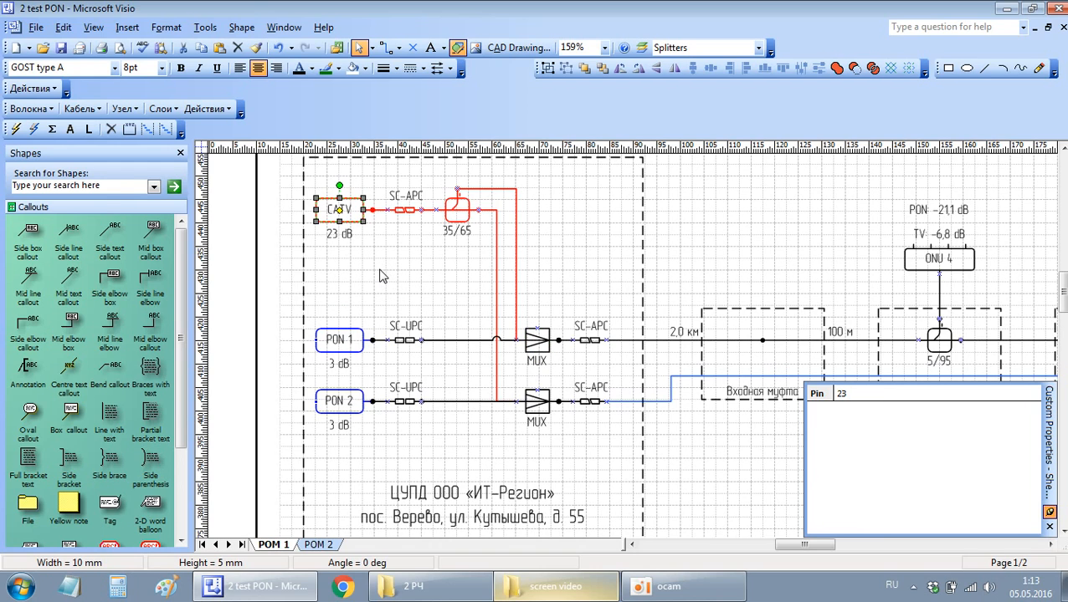
left_click(401, 276)
left_click(340, 216)
left_click(855, 400)
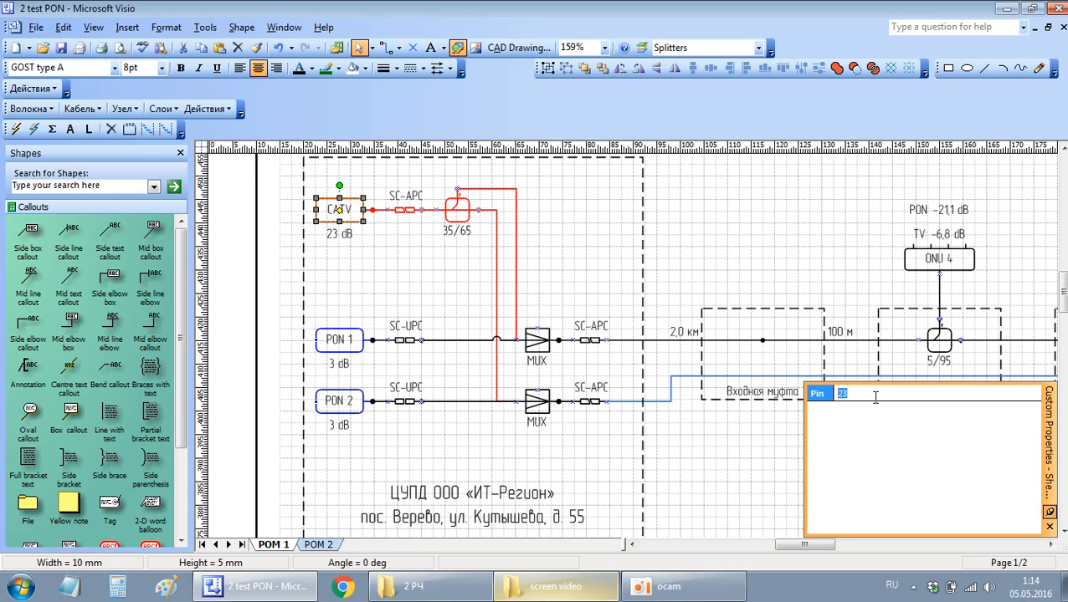
left_click(599, 261)
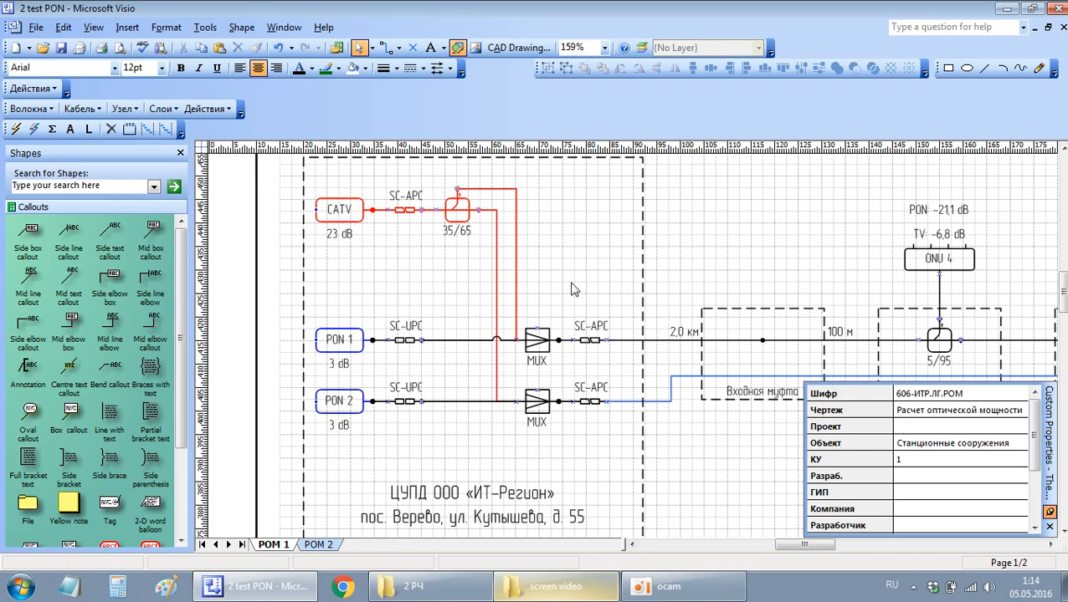
Step: Examine the properties of the PON 1 line's MUX, the 5/95 and 25/75 splitters and the Муфта 72/71 node frame
left_click(535, 343)
scroll(391, 362, "right", 2)
scroll(389, 357, "right", 5)
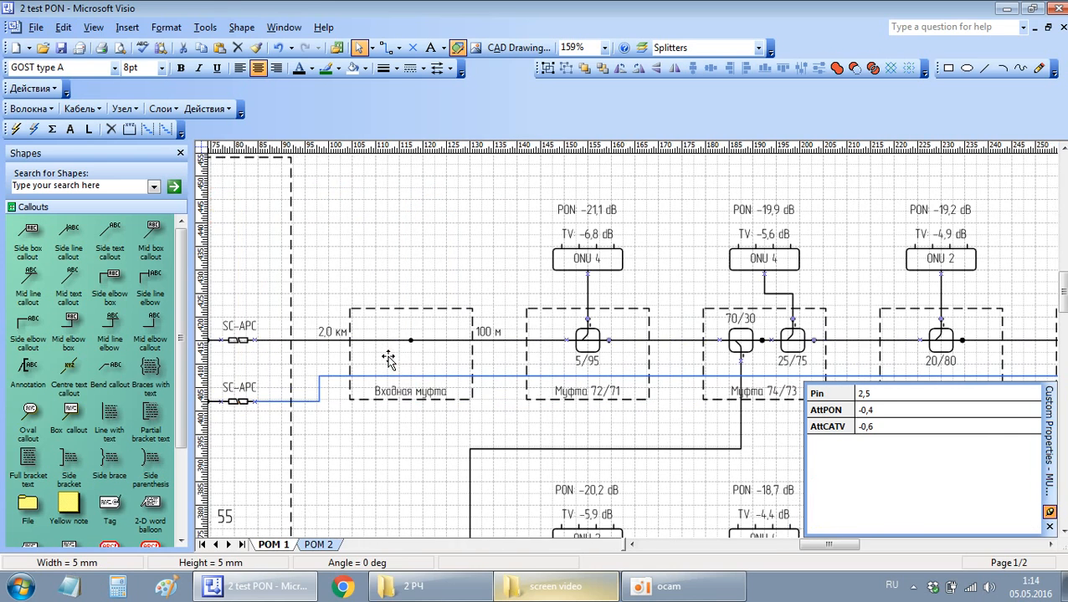
left_click(579, 349)
scroll(437, 374, "right", 4)
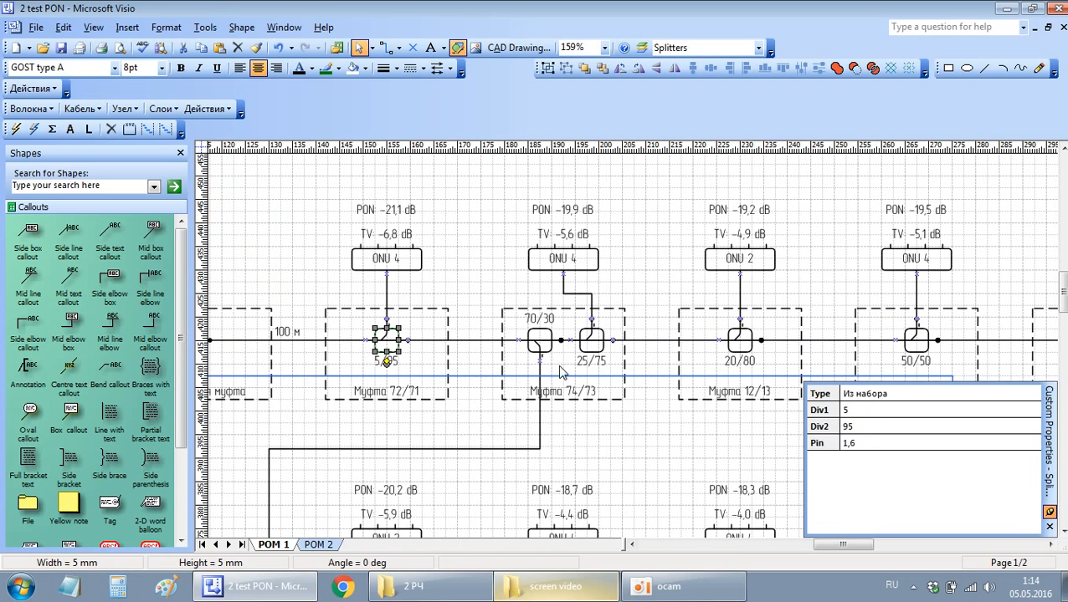
left_click(590, 351)
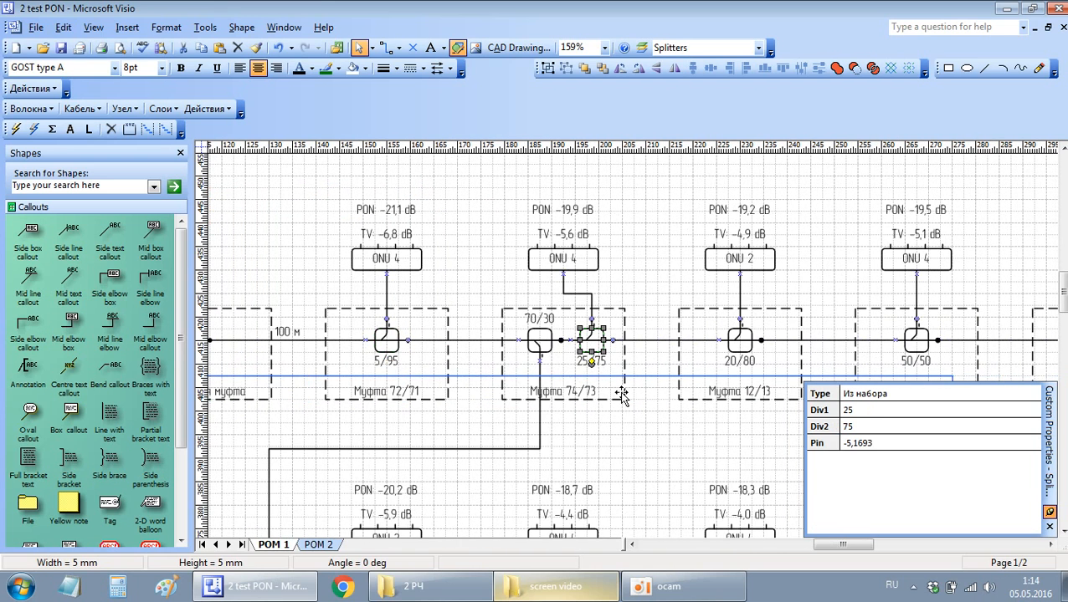
left_click(474, 292)
scroll(450, 384, "up", 1)
left_click(430, 413)
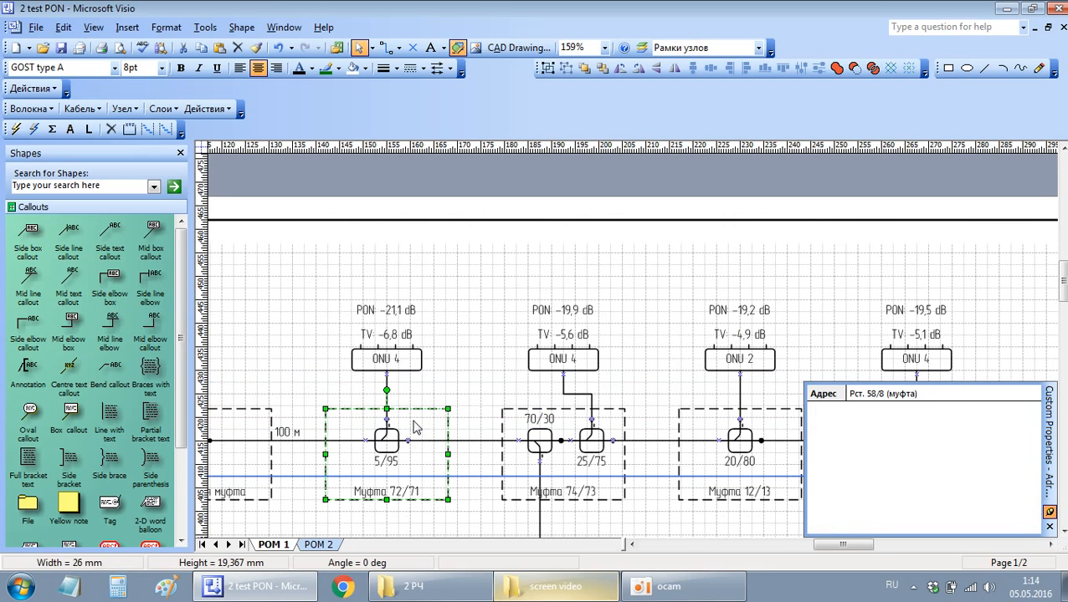
Step: Examine the properties of the ONU 4 above Муфта 72/71 and its place in the surrounding network
left_click(401, 363)
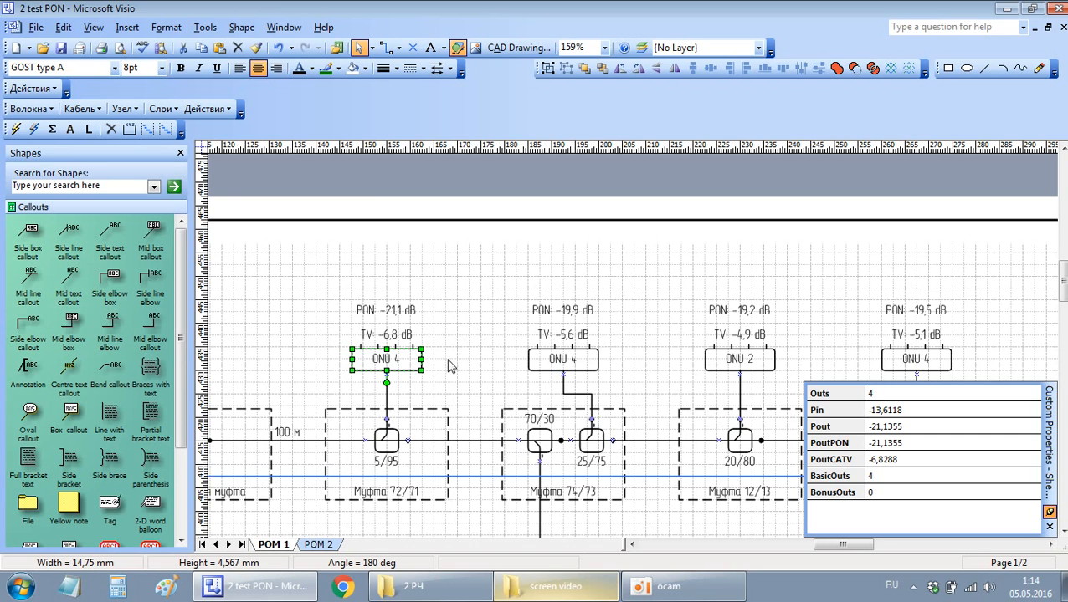
scroll(466, 350, "left", 6)
scroll(435, 371, "right", 2)
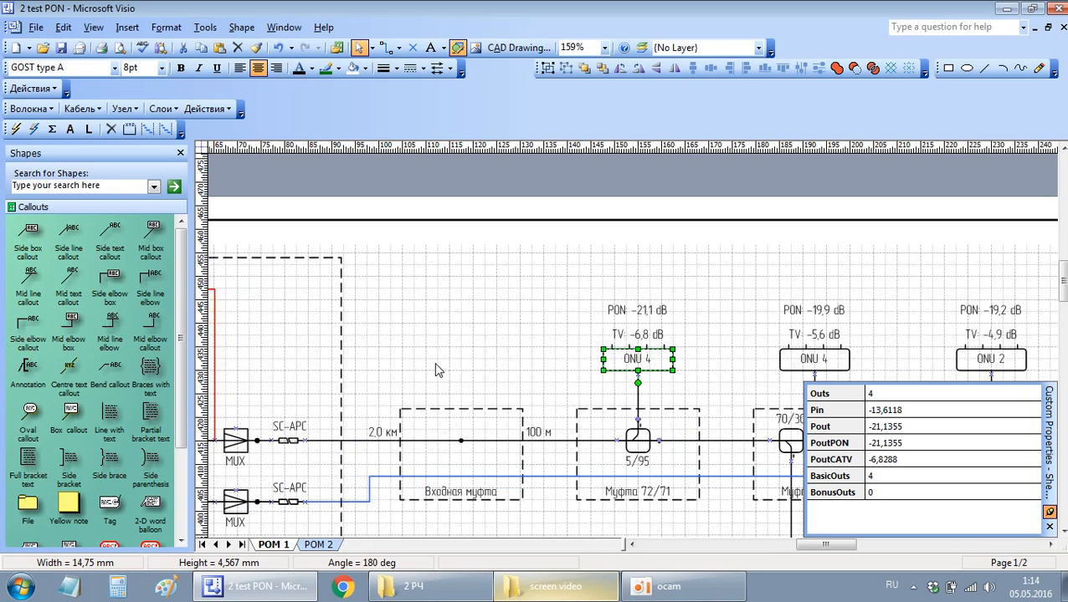
scroll(436, 369, "right", 2)
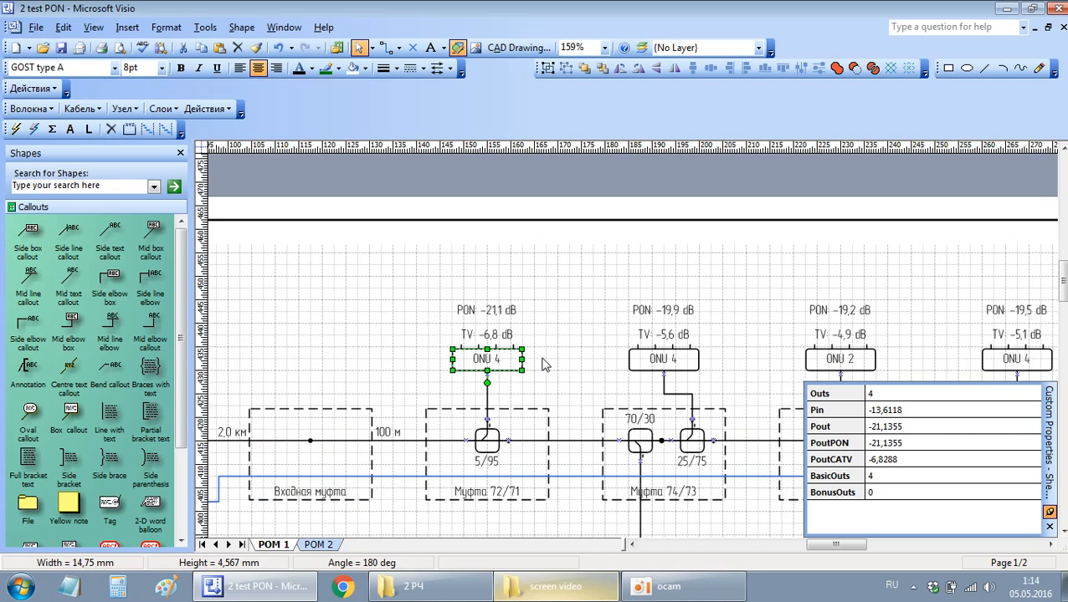
scroll(584, 330, "down", 1)
scroll(565, 335, "right", 2)
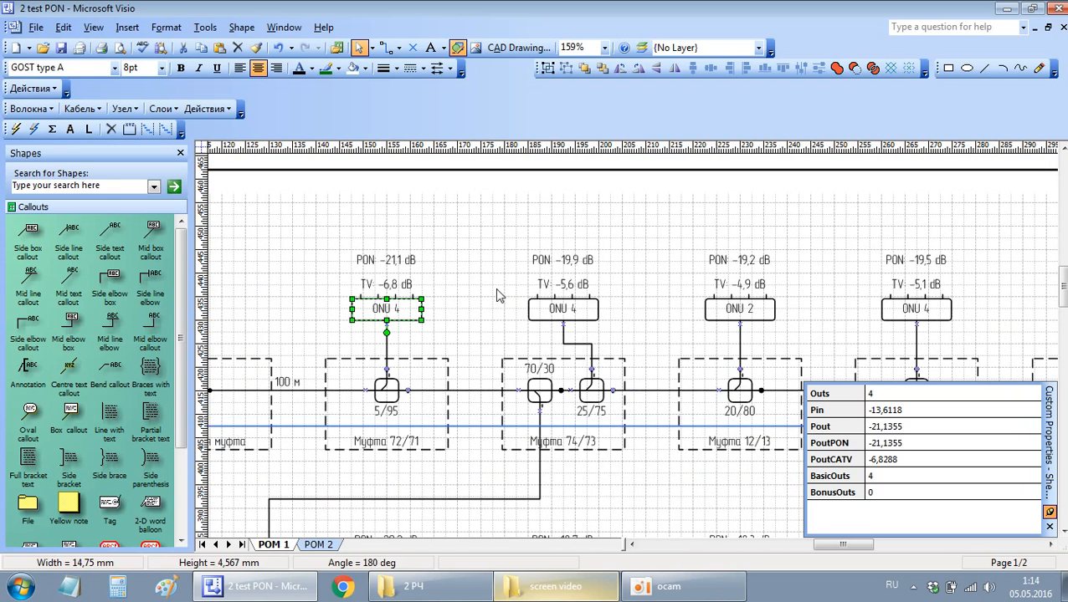
scroll(556, 325, "down", 2, "ctrl")
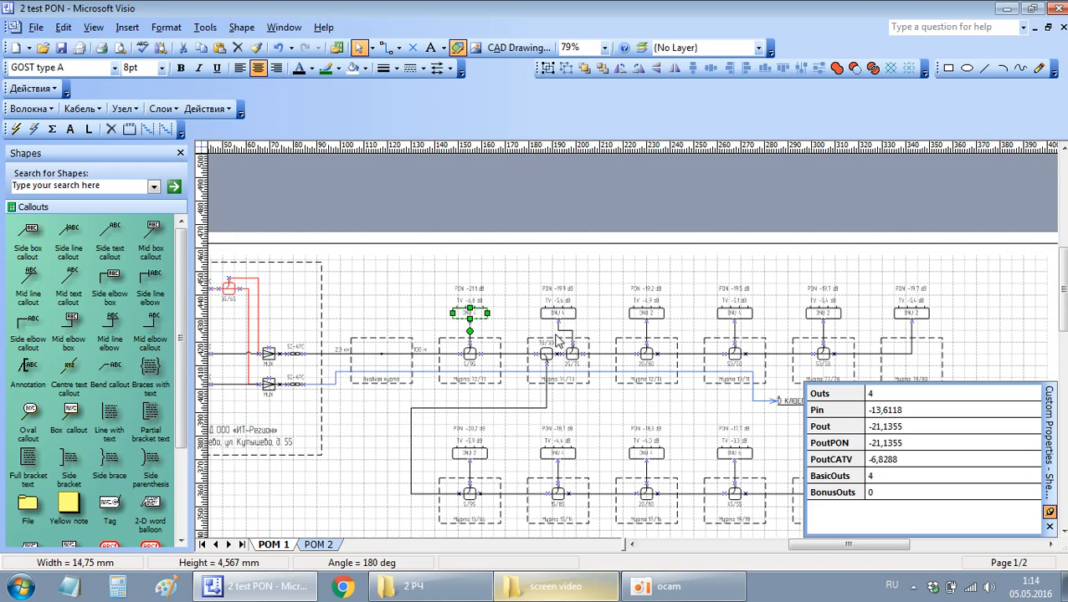
scroll(866, 393, "up", 2, "ctrl")
scroll(524, 335, "up", 1)
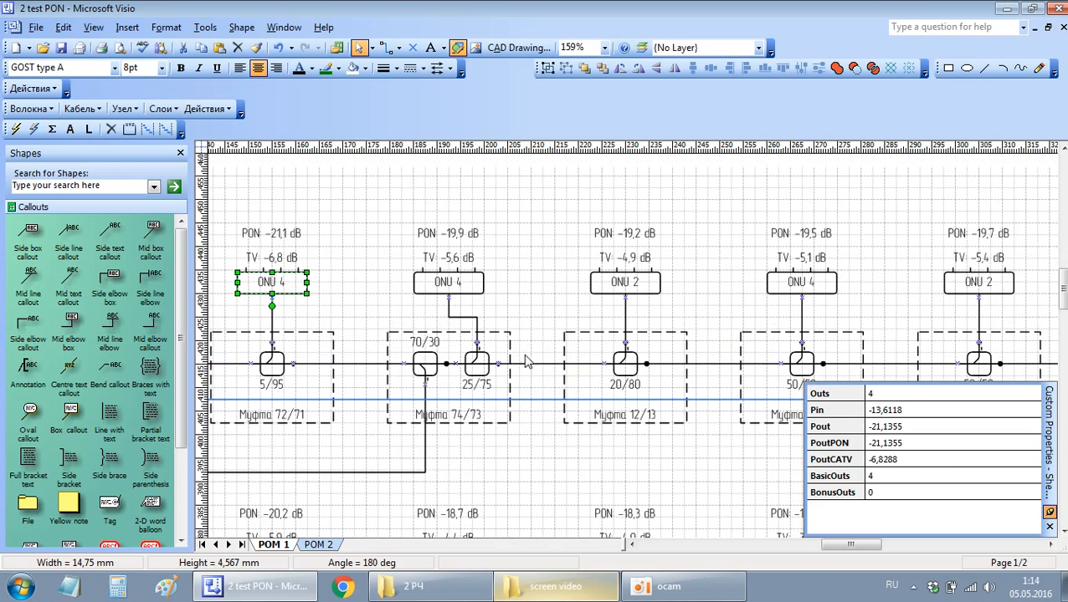
scroll(526, 362, "left", 3)
Step: Set BasicOuts to 16 for the ONU 4 above Муфта 72/71
left_click(919, 394)
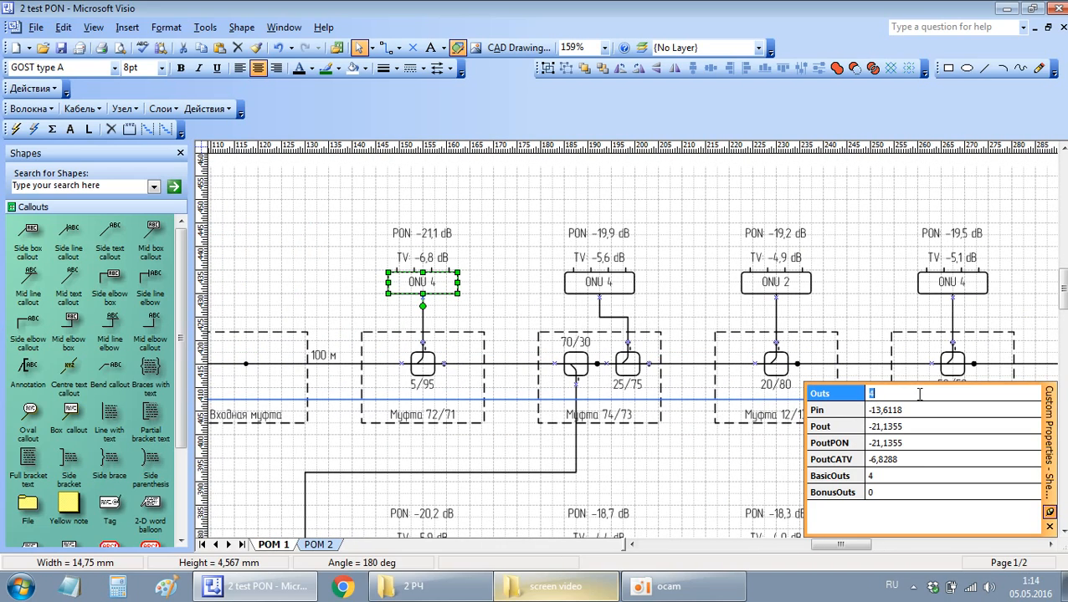
key("Return")
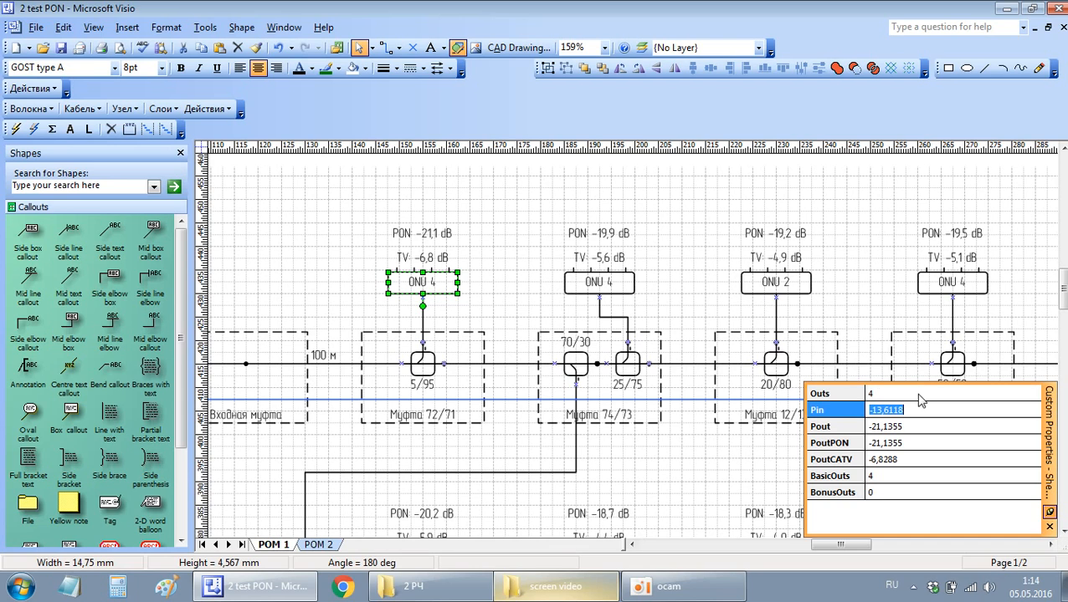
left_click(905, 476)
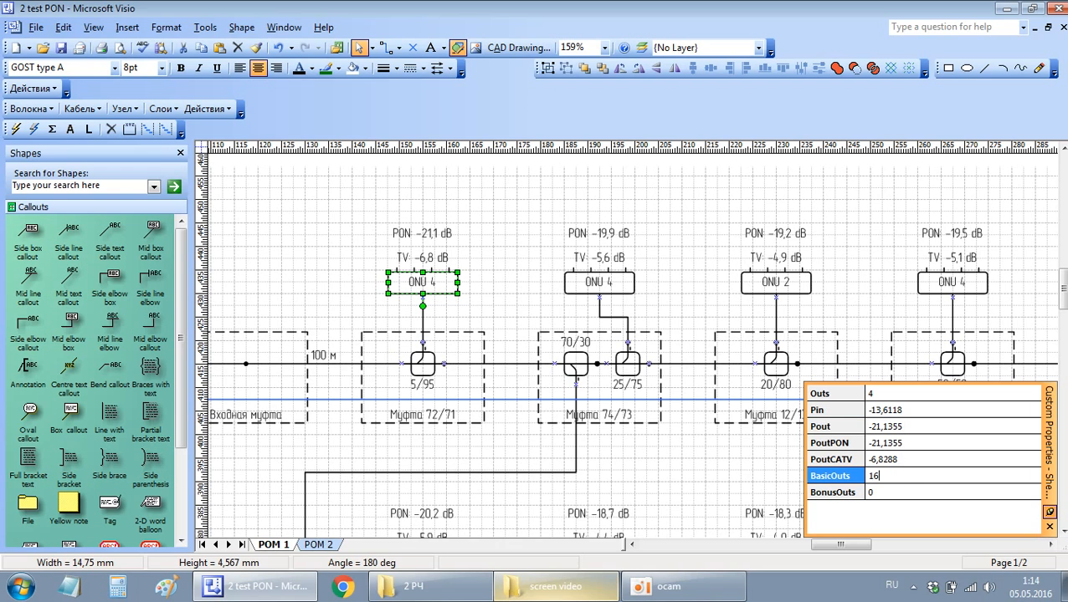
key("Return")
left_click(505, 250)
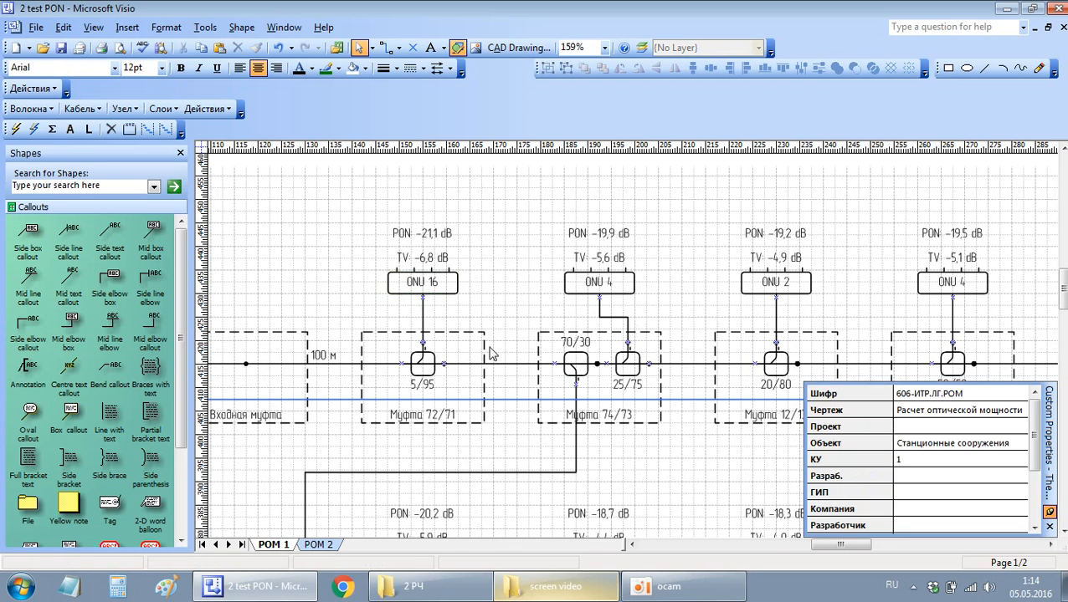
Step: Calculate the power levels of the network fed by the PON 1 source and close the results message
scroll(487, 346, "left", 3)
scroll(444, 391, "left", 6)
left_click(271, 369)
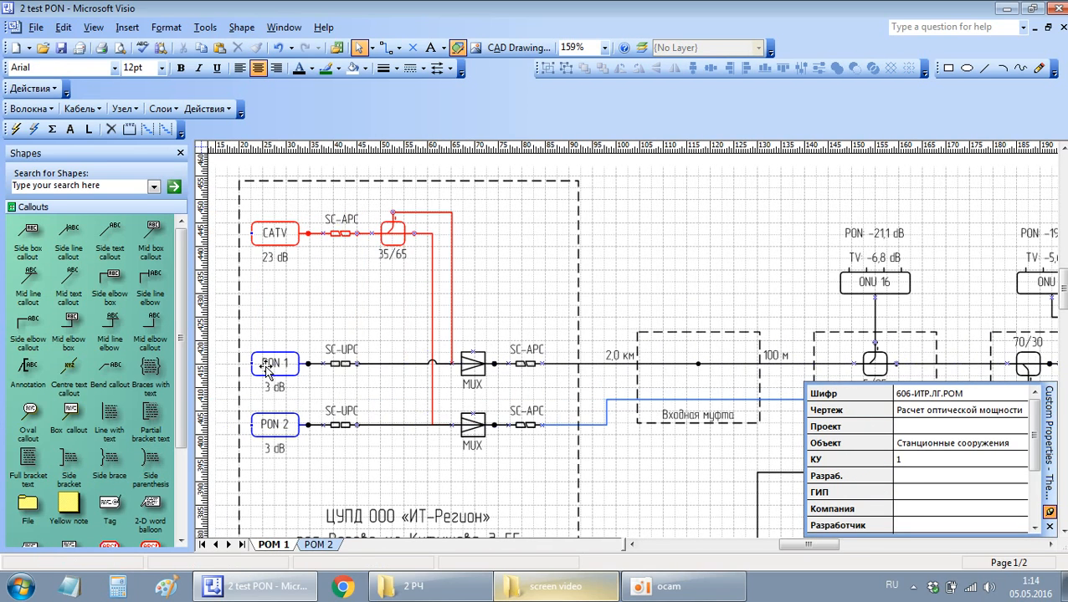
scroll(442, 383, "right", 8)
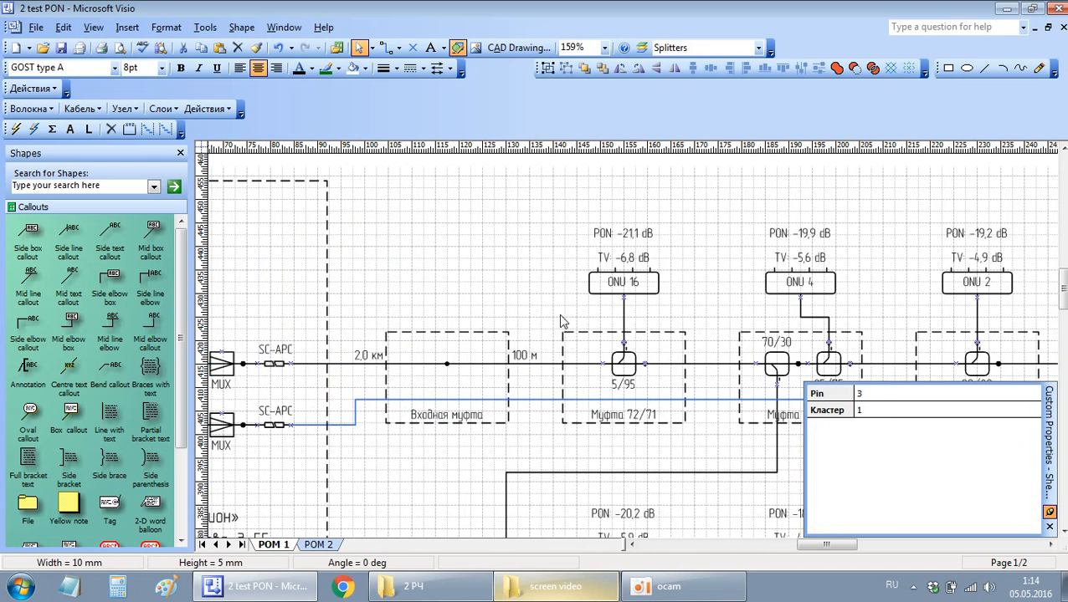
left_click(15, 129)
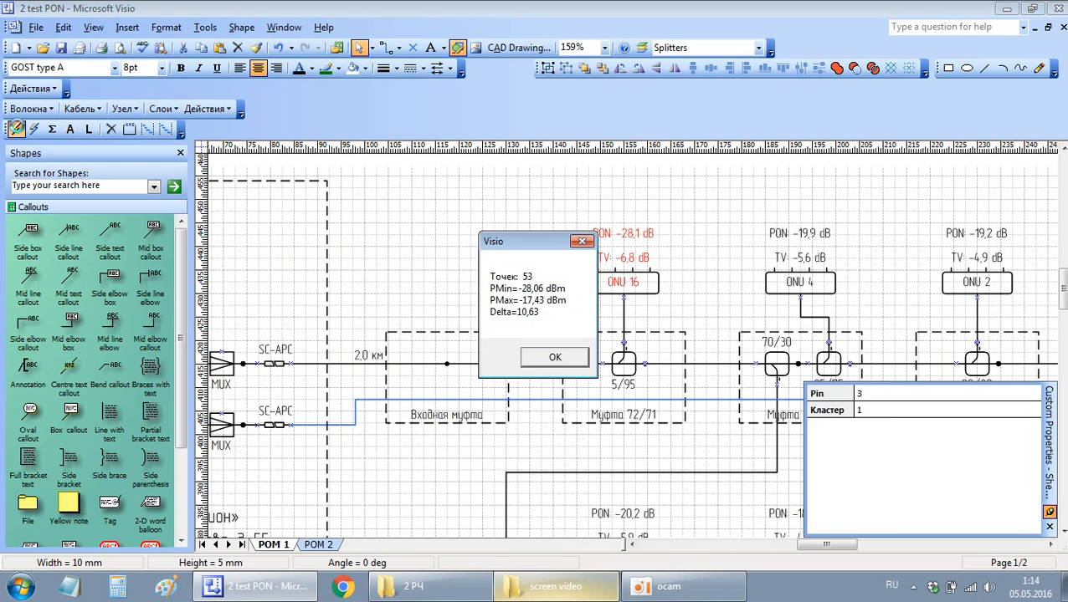
left_click(554, 358)
left_click(466, 245)
scroll(408, 283, "right", 3)
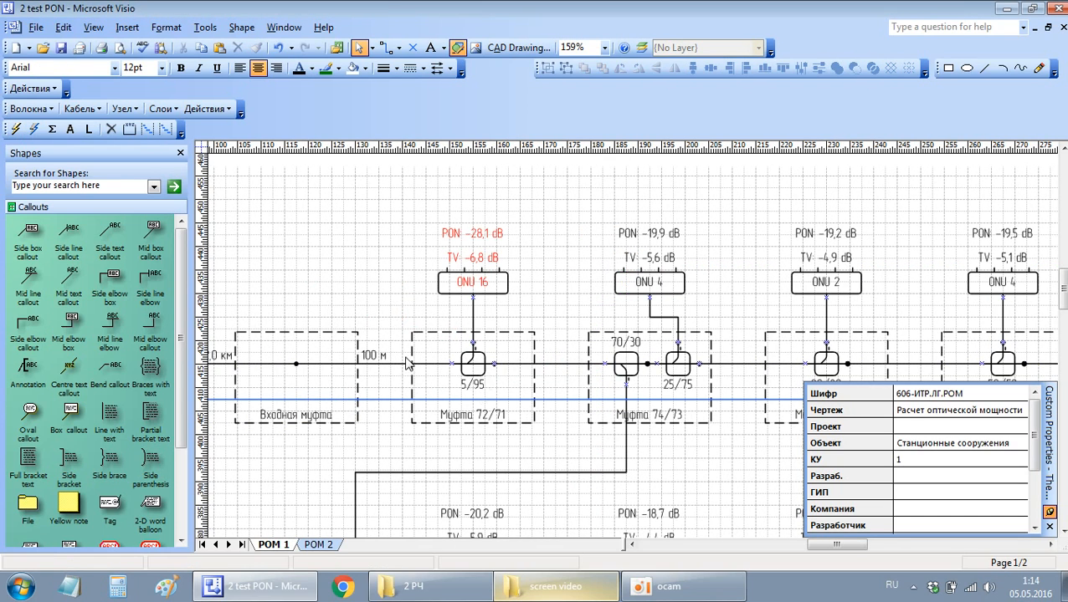
Step: Select the PON 1 source and recalculate the splitter ratios along its line for the 16-port ONU
scroll(405, 358, "left", 9)
left_click(329, 362)
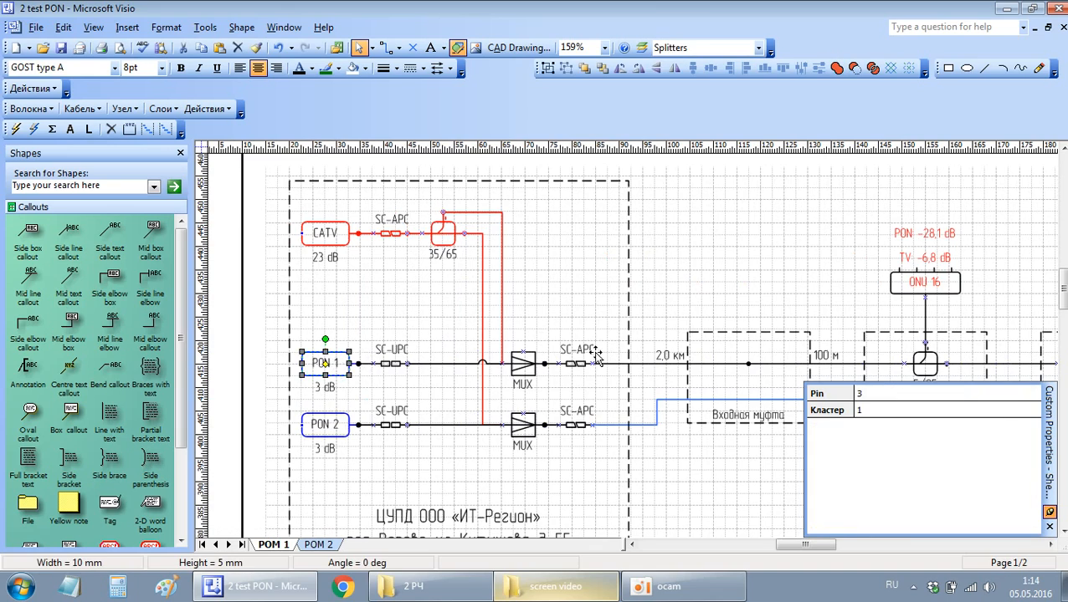
scroll(724, 328, "right", 5)
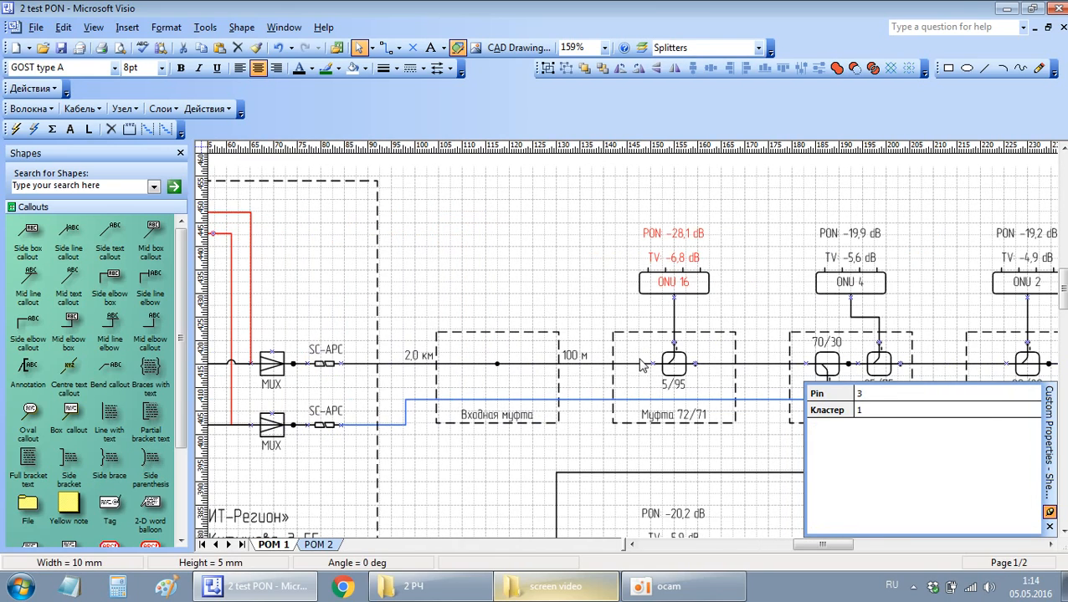
scroll(569, 357, "right", 3)
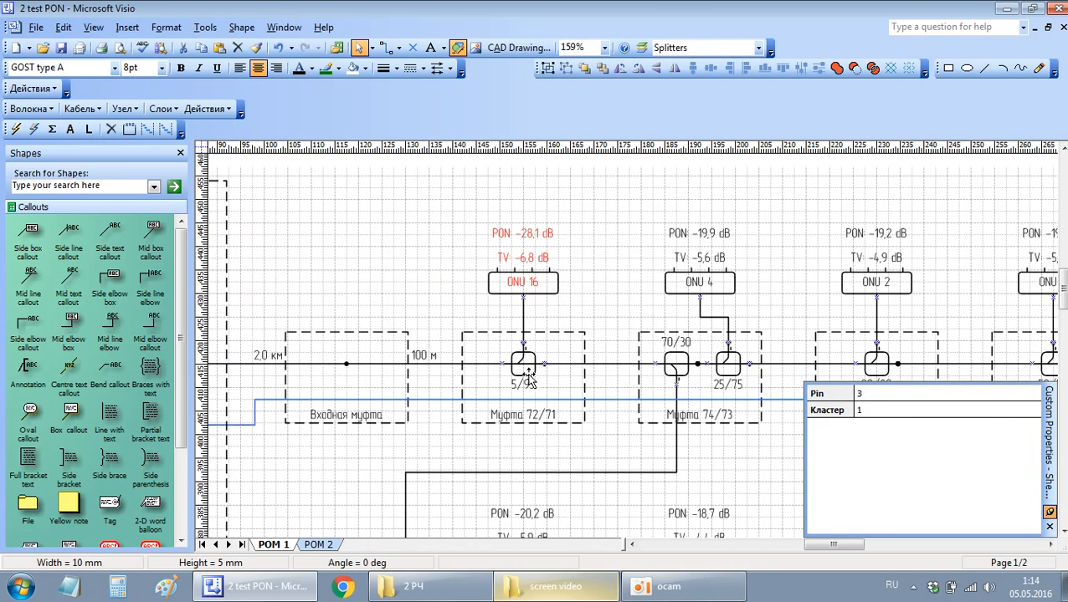
scroll(528, 381, "left", 9)
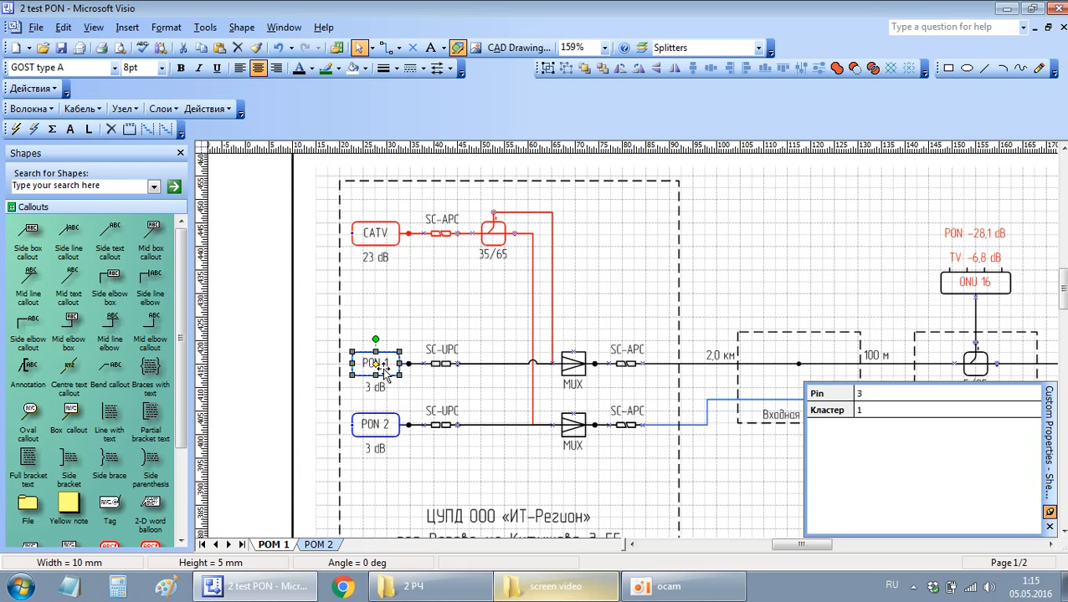
left_click(373, 371)
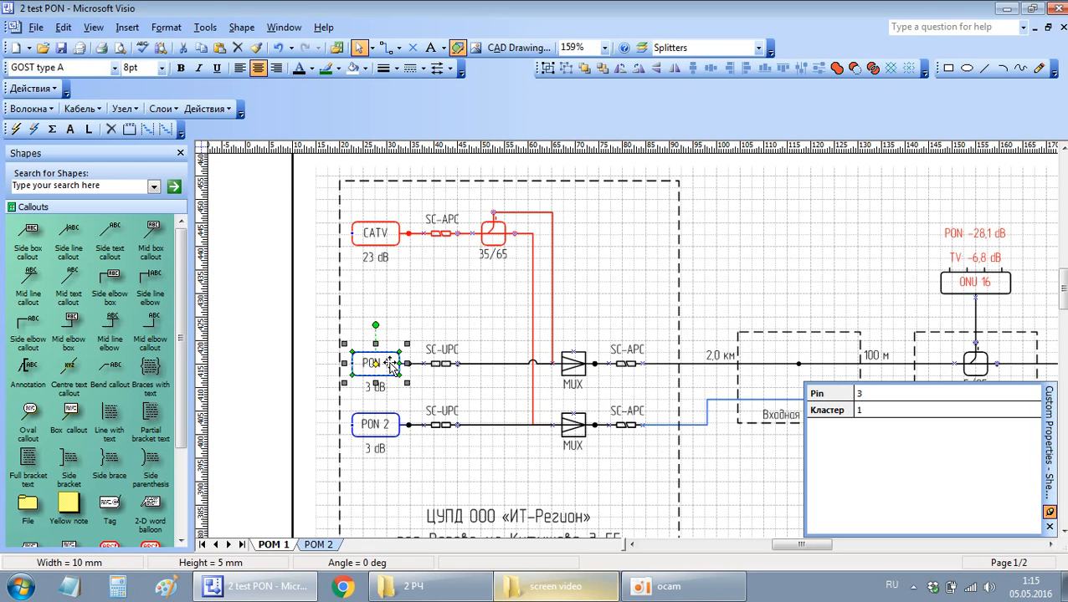
scroll(403, 350, "right", 7)
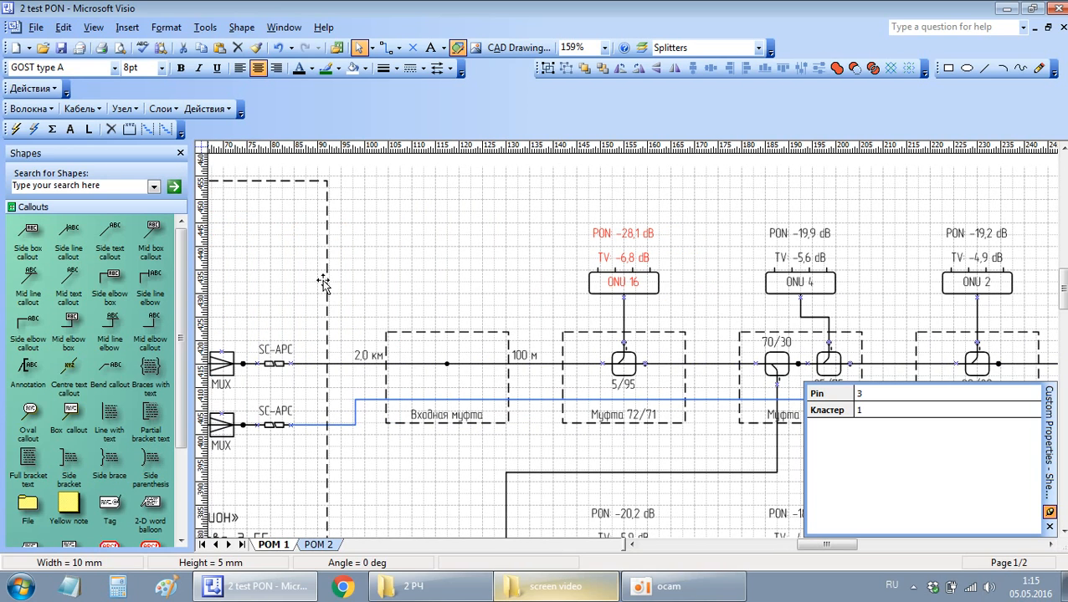
left_click(51, 130)
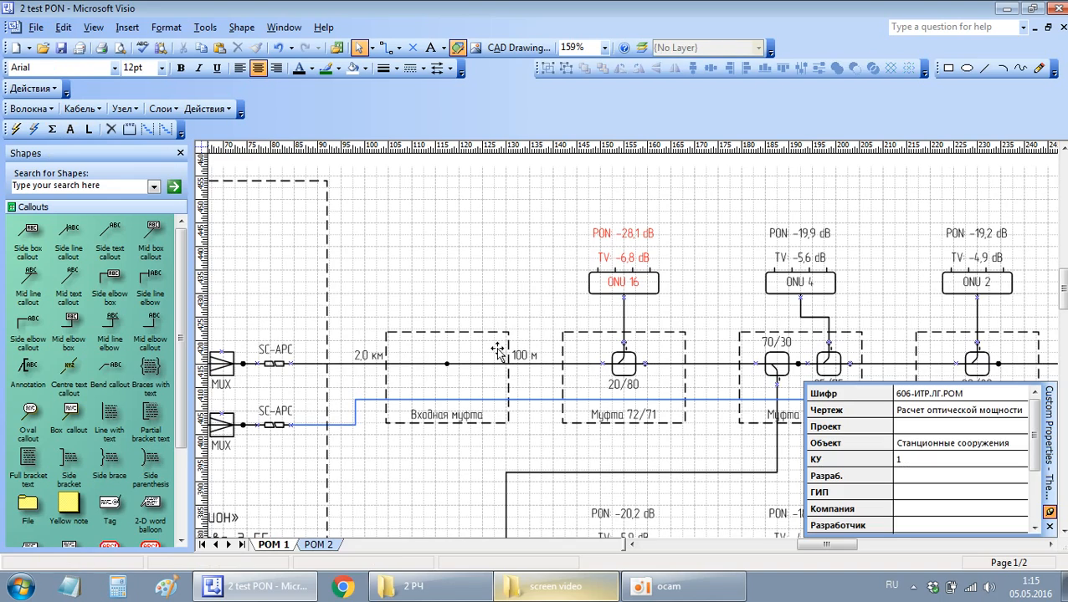
scroll(497, 351, "right", 3)
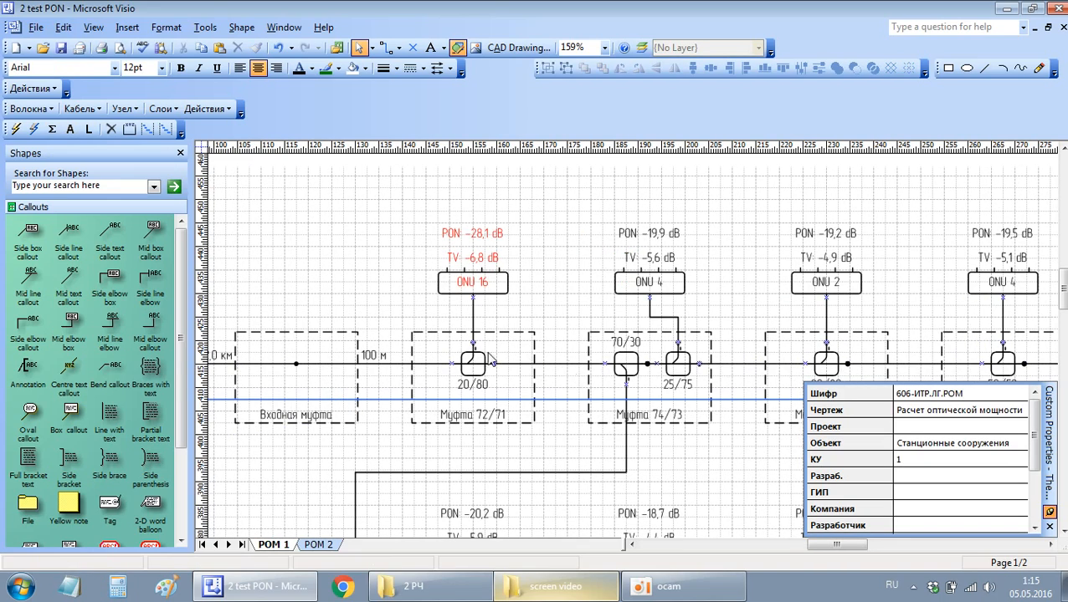
Step: Recalculate the power levels from the PON 1 source using the updated splitter ratios and dismiss the results message
scroll(492, 360, "left", 10)
left_click(414, 362)
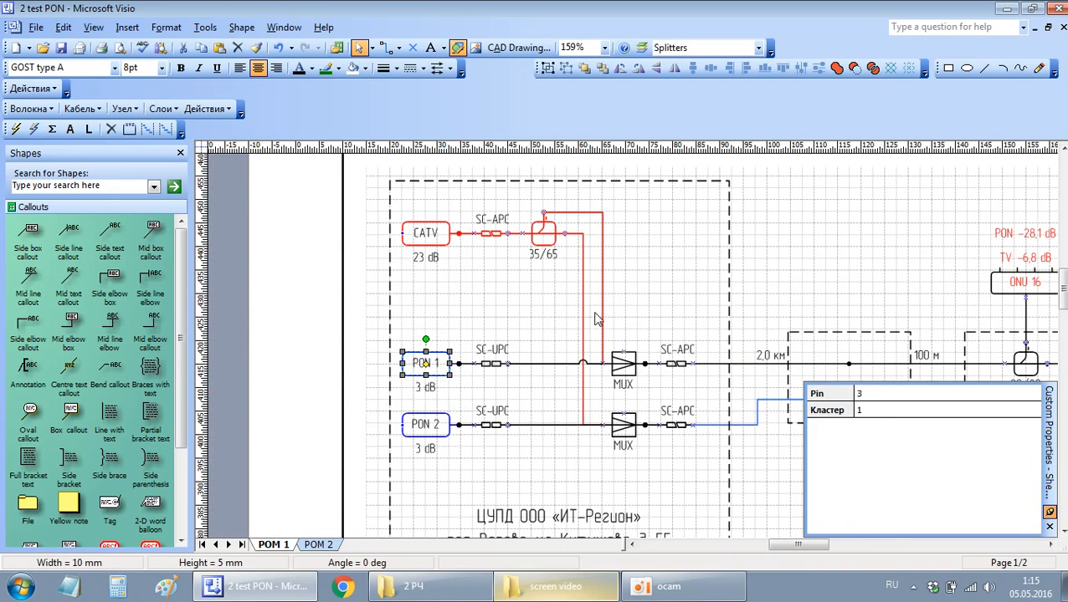
scroll(599, 316, "right", 8)
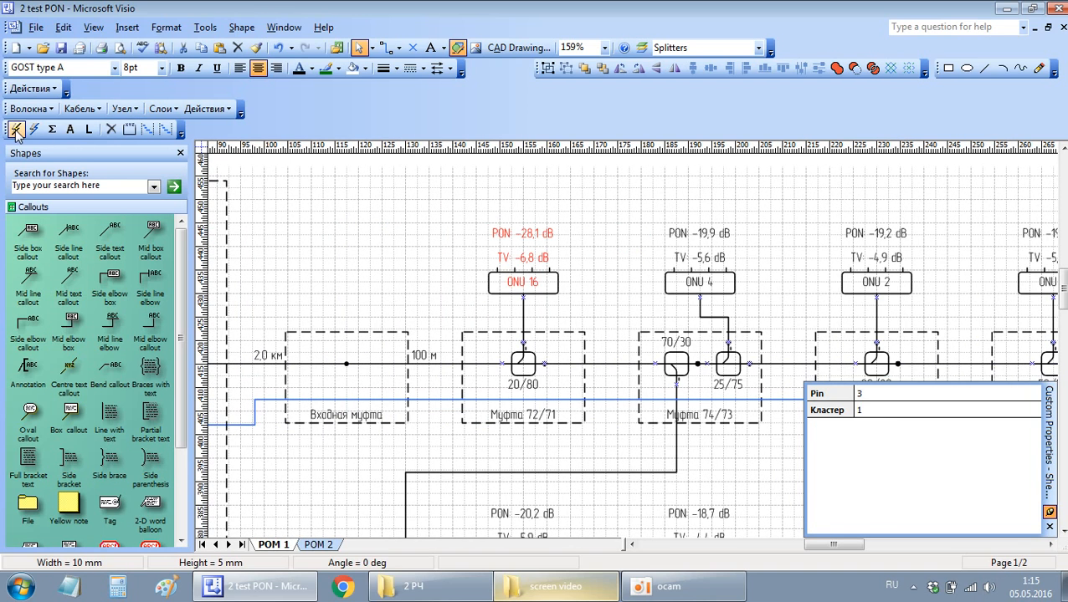
left_click(16, 131)
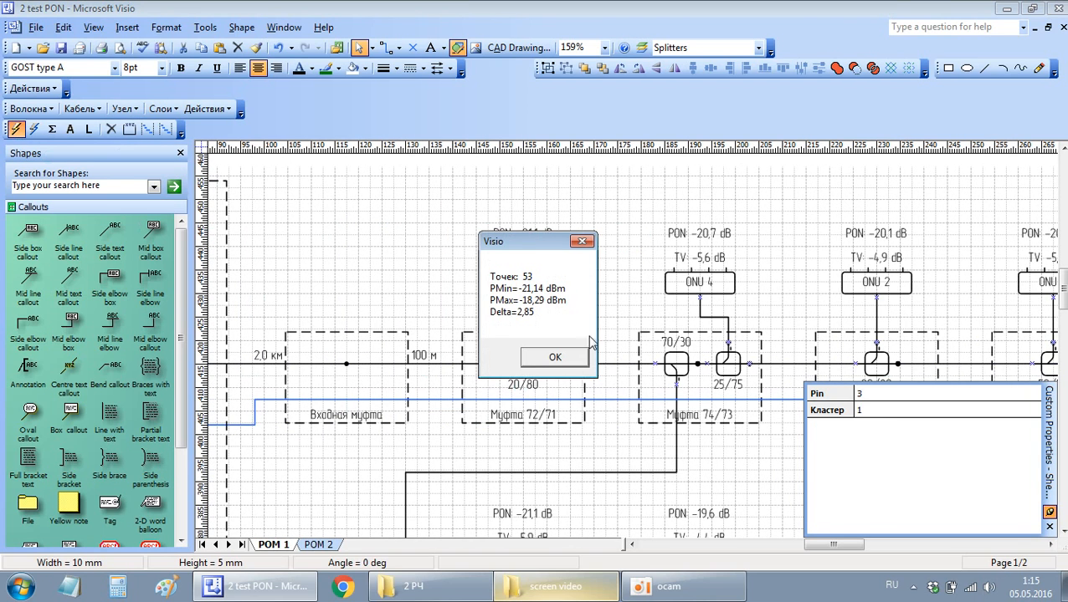
left_click_drag(528, 251, 376, 236)
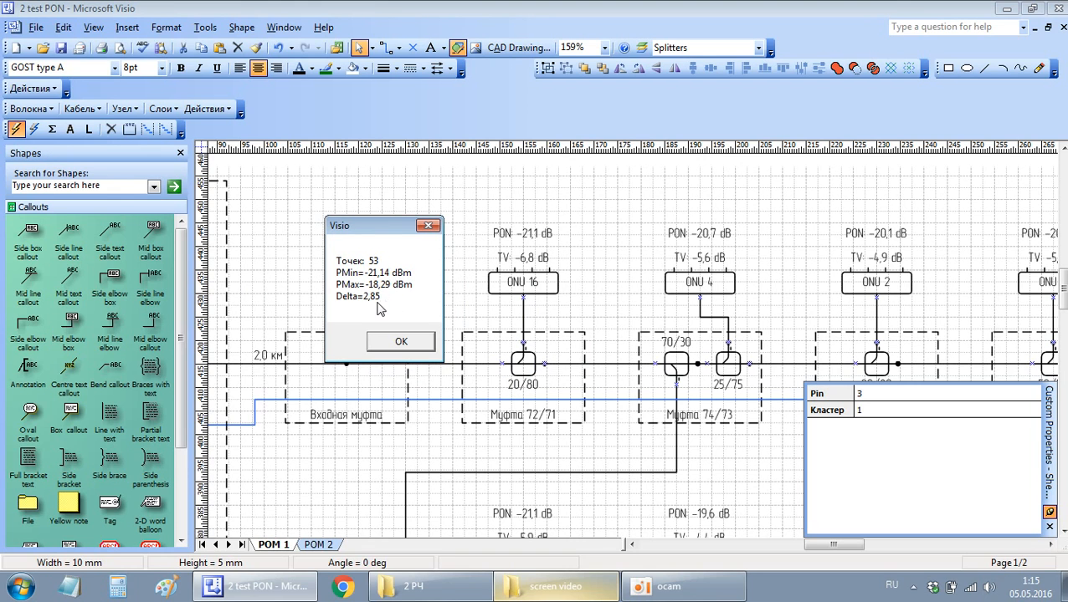
left_click(401, 341)
Step: Extend page РОМ 1 upward in two stages to make empty space above the station frame and network
scroll(405, 293, "down", 1, "ctrl")
scroll(475, 305, "up", 1)
scroll(474, 305, "up", 1)
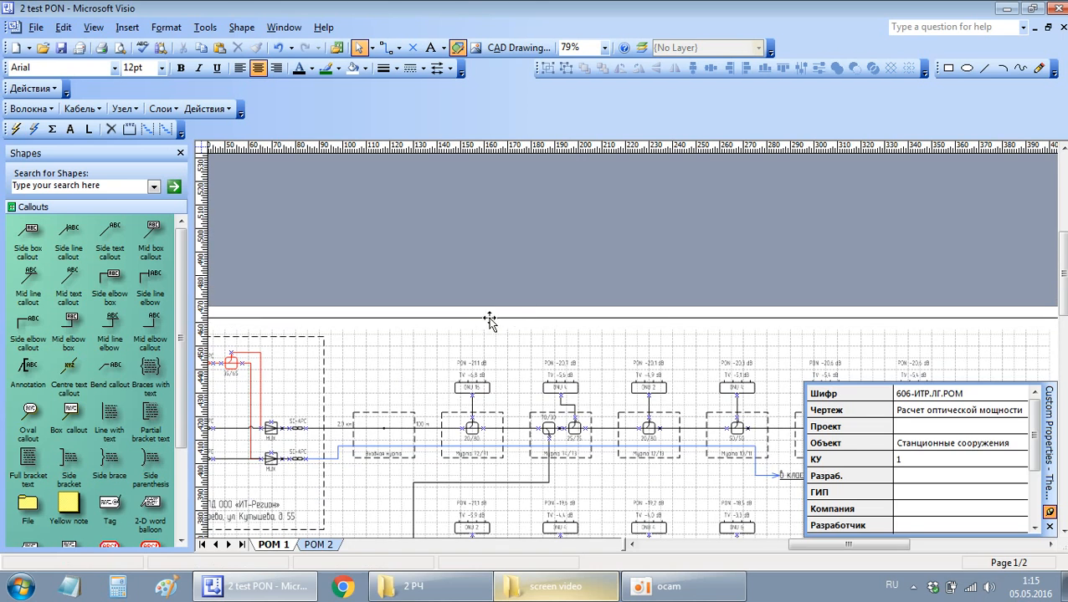
scroll(579, 337, "up", 1)
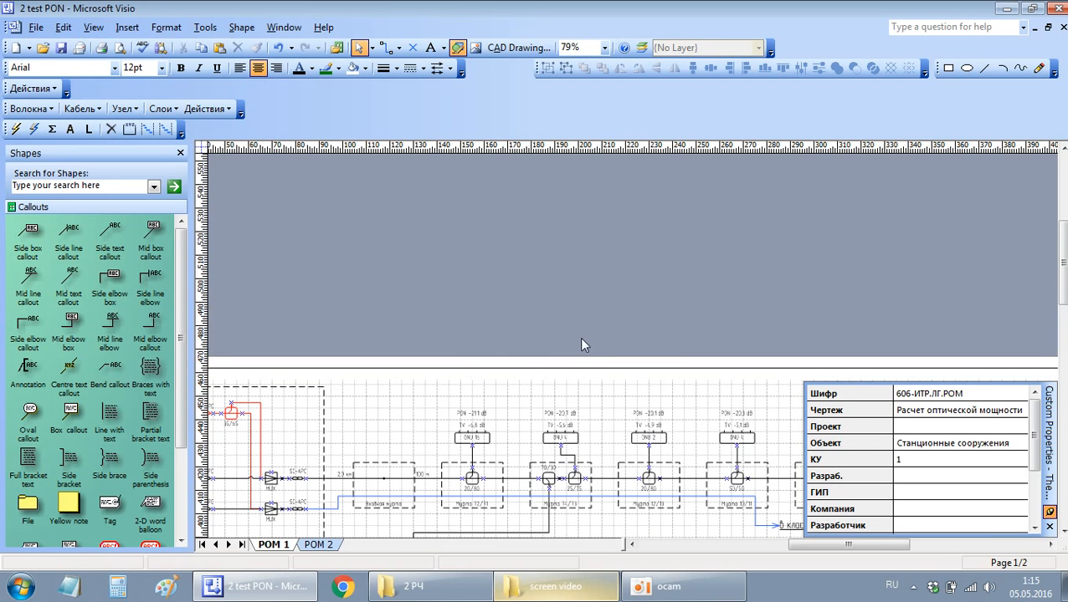
left_click_drag(583, 353, 616, 184, "ctrl")
scroll(628, 273, "up", 4)
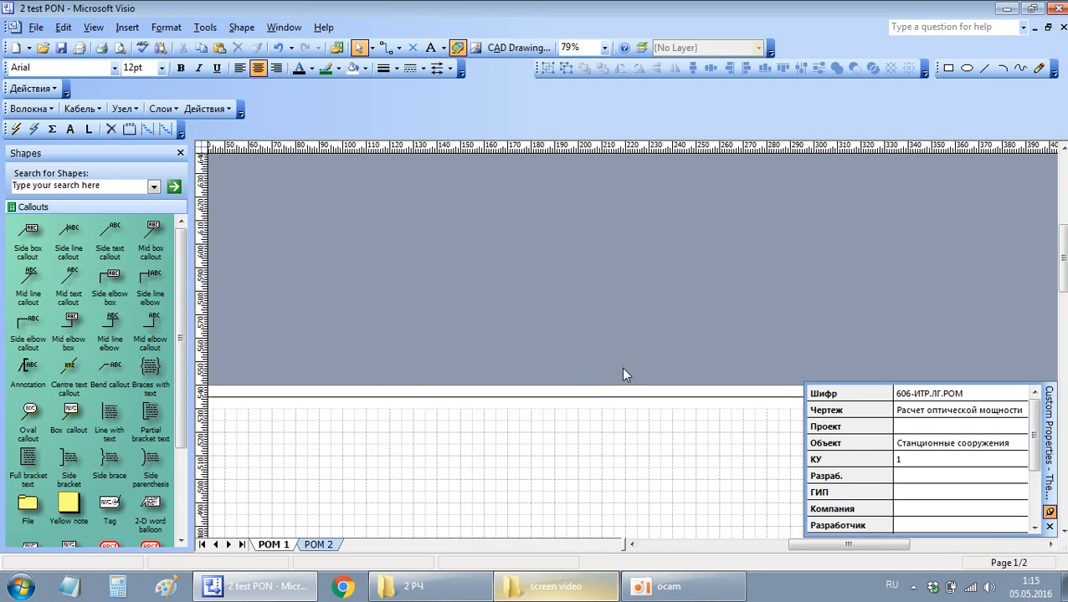
left_click_drag(616, 380, 645, 226, "ctrl")
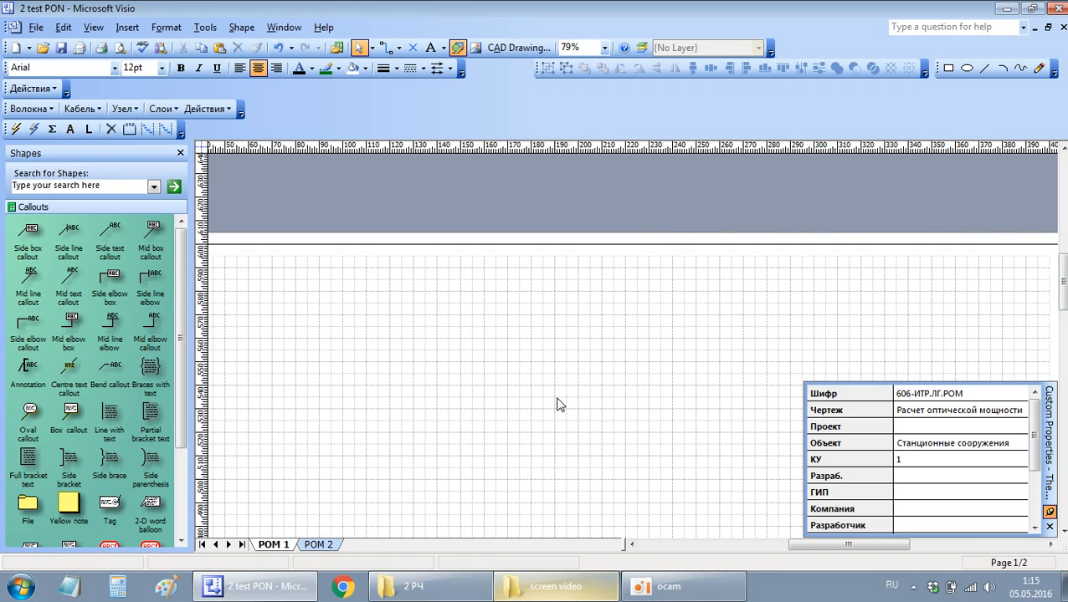
Step: Copy the CATV and PON 1 sources straight up into the empty area, one above the other
scroll(449, 346, "down", 2, "ctrl")
scroll(352, 476, "up", 2, "ctrl")
left_click_drag(258, 492, 423, 282, "ctrl+shift")
left_click(510, 331)
left_click_drag(266, 428, 266, 235, "ctrl+shift")
left_click(295, 388)
Step: Try a copy of the 35/65 splitter beside the copied CATV and PON 1 sources, then delete that copy
scroll(322, 429, "up", 2)
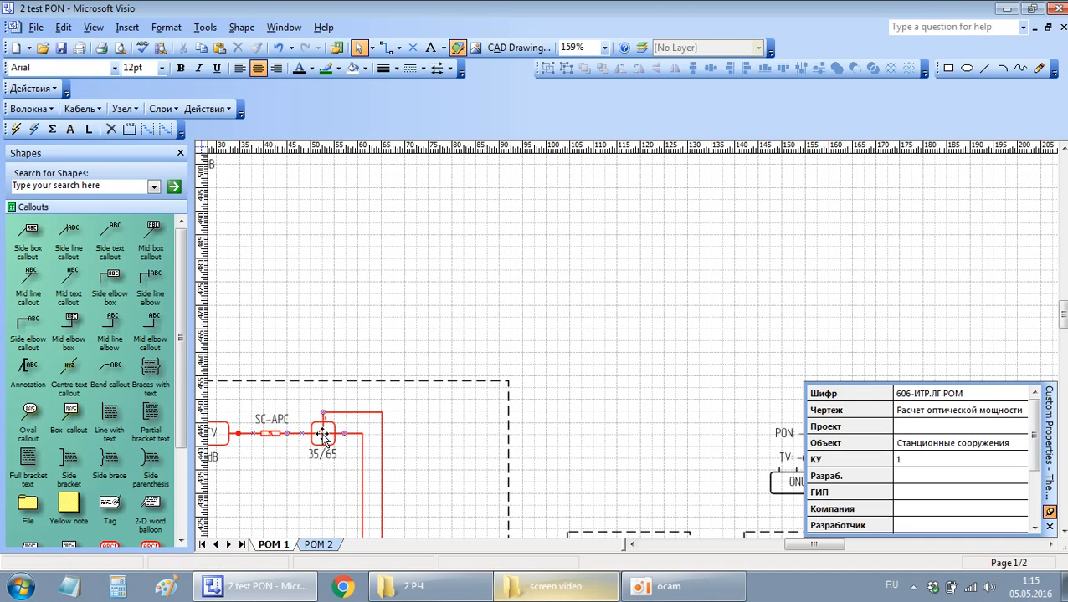
left_click_drag(323, 435, 331, 236, "ctrl+shift")
left_click(371, 281)
scroll(345, 300, "left", 3)
scroll(418, 343, "up", 3)
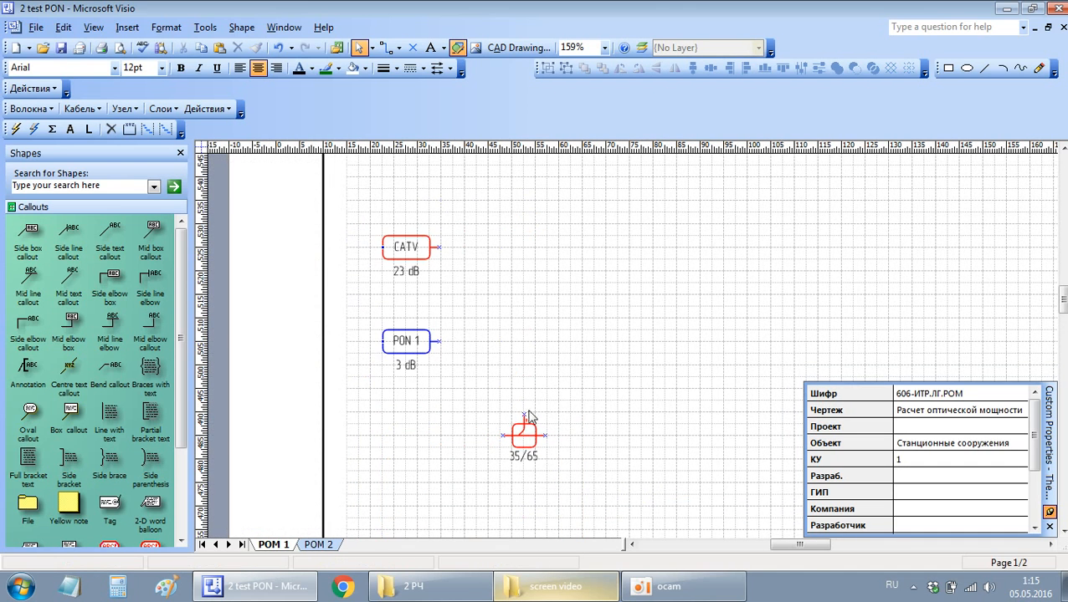
left_click_drag(528, 437, 540, 306)
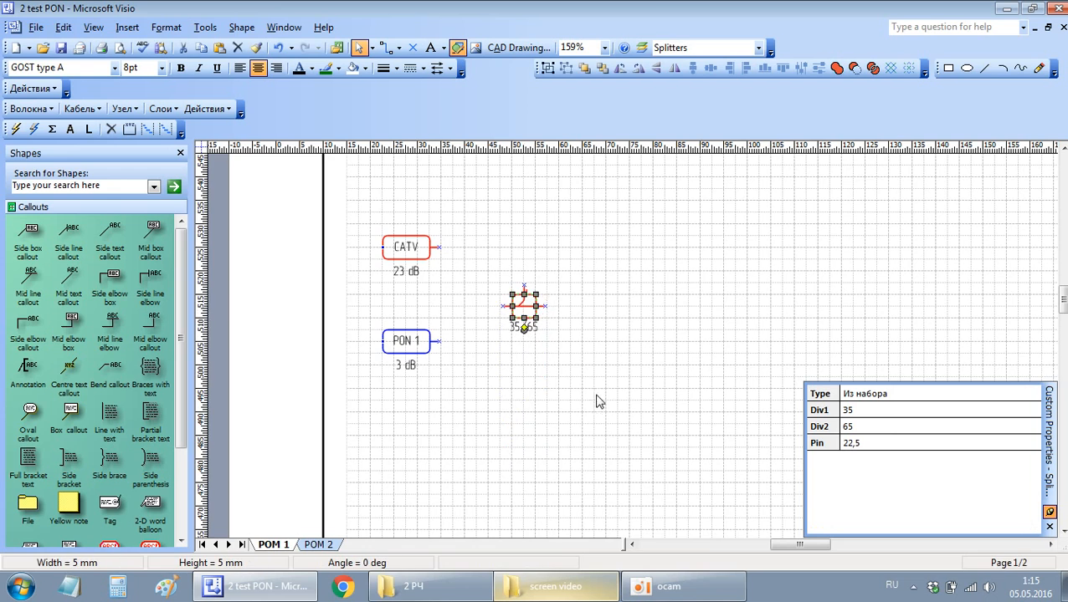
scroll(598, 400, "down", 5)
scroll(598, 317, "up", 4)
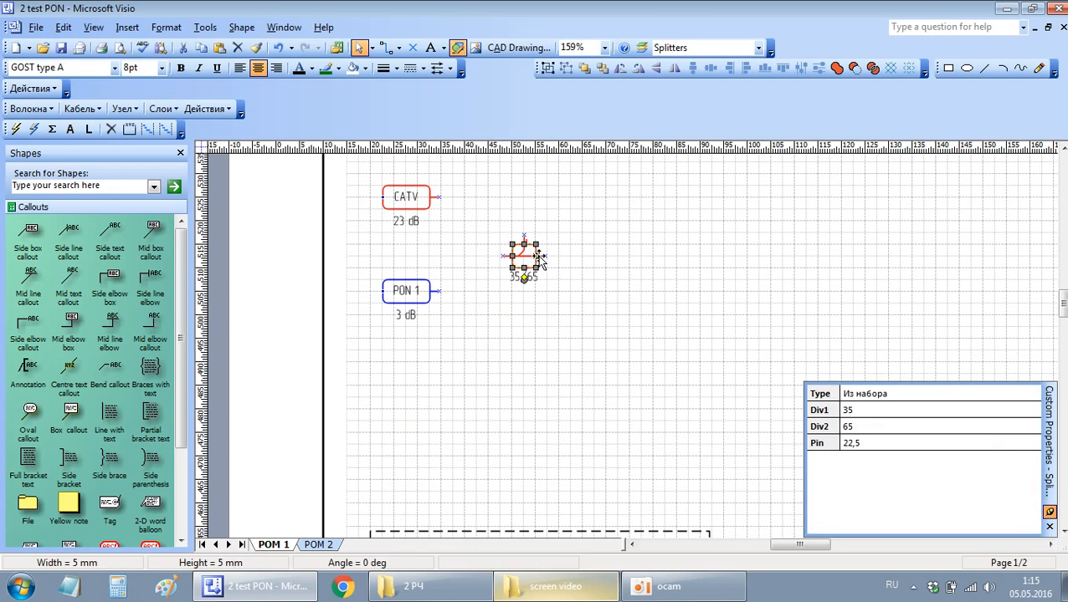
key("Delete")
Step: Copy the MUX of the PON 1 line and place the copy beside the copied CATV and PON 1 sources, between their levels
scroll(635, 284, "down", 4)
left_click(605, 512)
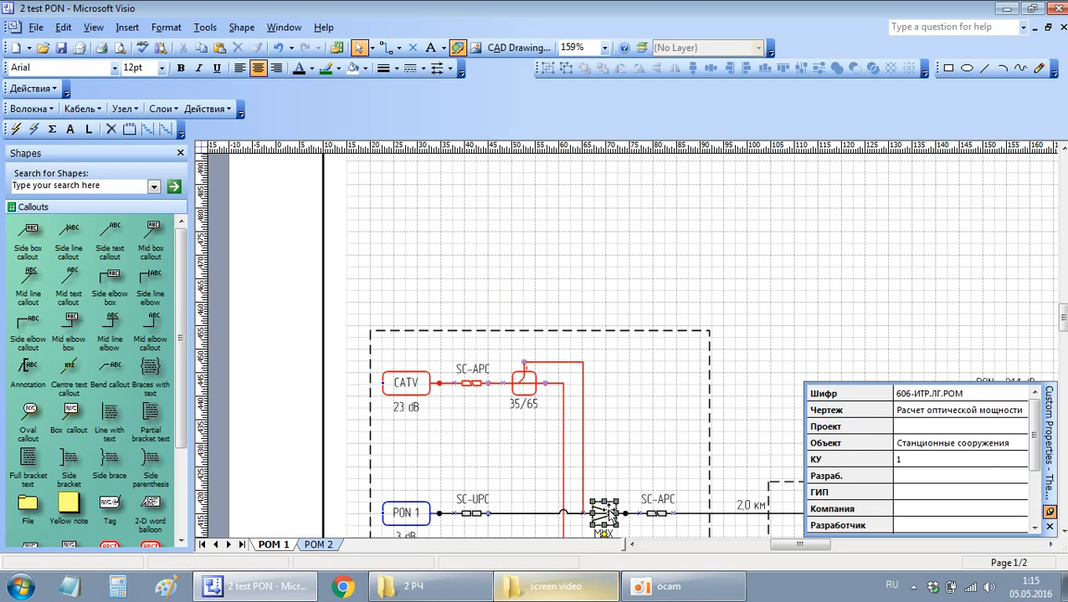
key("ctrl+c")
scroll(636, 372, "up", 4)
key("ctrl+v")
left_click(561, 401)
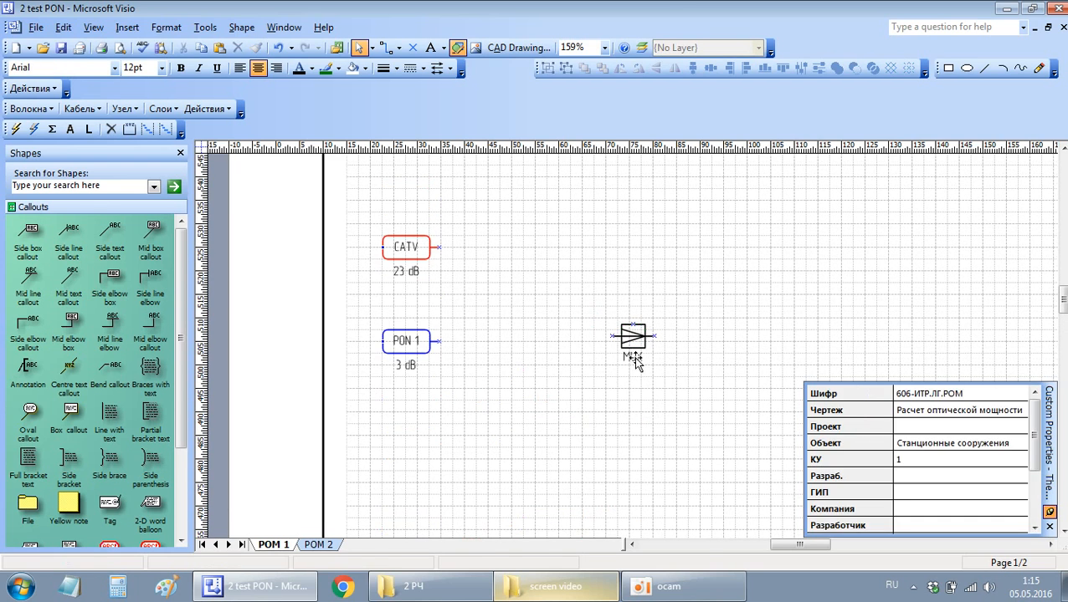
left_click_drag(634, 338, 550, 302)
left_click(529, 331)
Step: Copy the short connector at the original PON 1 source and use copies to link both new sources to the new MUX's input
scroll(529, 331, "down", 4)
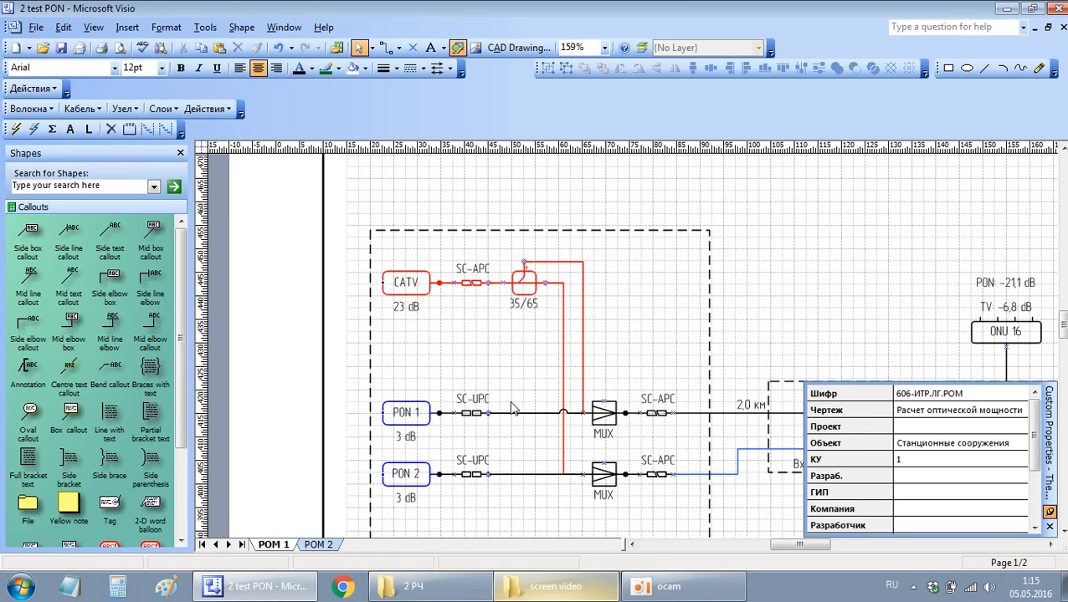
left_click(454, 412)
scroll(527, 298, "up", 4)
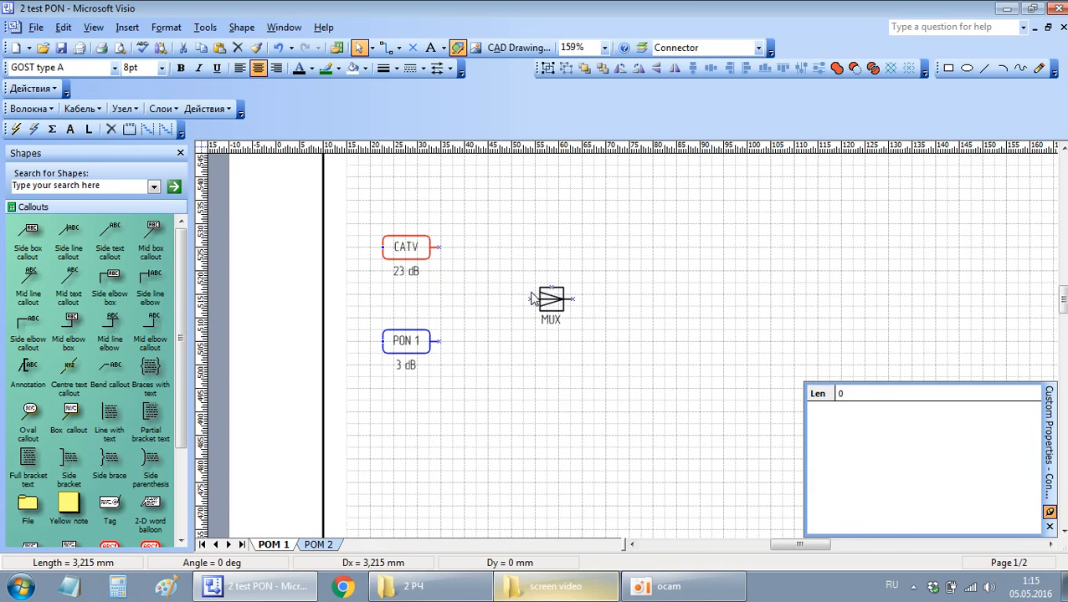
key("ctrl+v")
left_click(560, 382)
left_click_drag(634, 356, 483, 351)
left_click(494, 370)
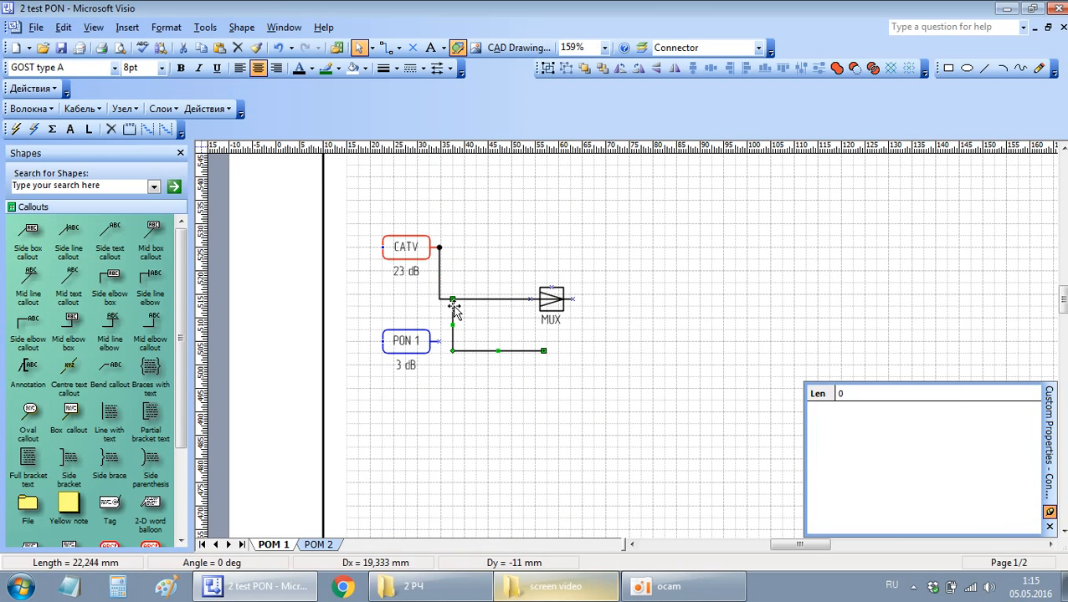
left_click_drag(452, 299, 439, 341)
left_click_drag(543, 350, 530, 299)
left_click(551, 383)
Step: Copy ONU 16 and ONU 4 from the existing network into the empty area beyond the new MUX, side by side
scroll(508, 346, "down", 3)
scroll(468, 361, "right", 3)
scroll(588, 368, "down", 1)
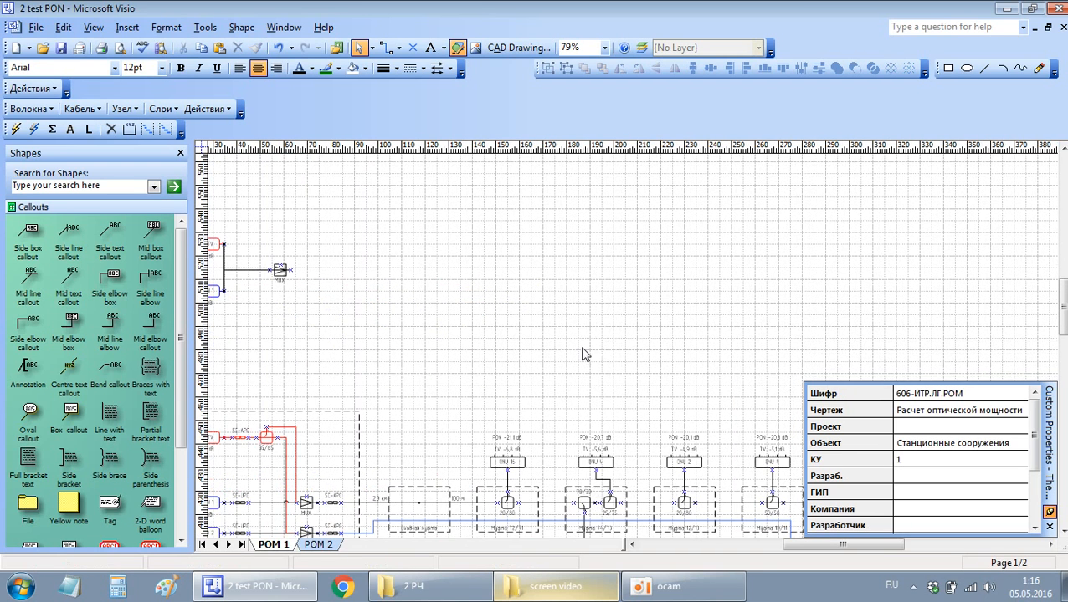
left_click_drag(507, 461, 386, 213)
left_click_drag(595, 459, 503, 216)
left_click(625, 335)
left_click(512, 326)
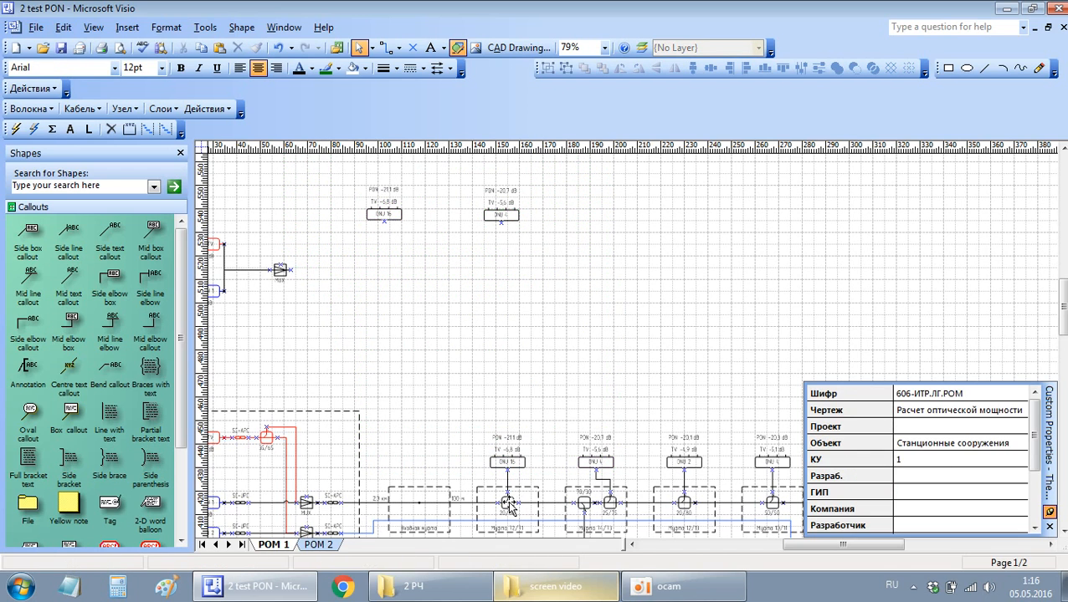
Step: Copy the 20/80 splitter from the first coupling of the existing network and place it between the new MUX and the ONUs
left_click(508, 503)
key("ctrl+c")
key("ctrl+v")
left_click(521, 306)
left_click_drag(629, 345, 546, 272)
left_click(336, 309)
Step: Connect the new MUX's output to the copied 20/80 splitter's input and set the connector's Len to 100
scroll(336, 310, "left", 2)
scroll(376, 273, "up", 1)
left_click_drag(448, 402, 407, 266)
left_click(854, 393)
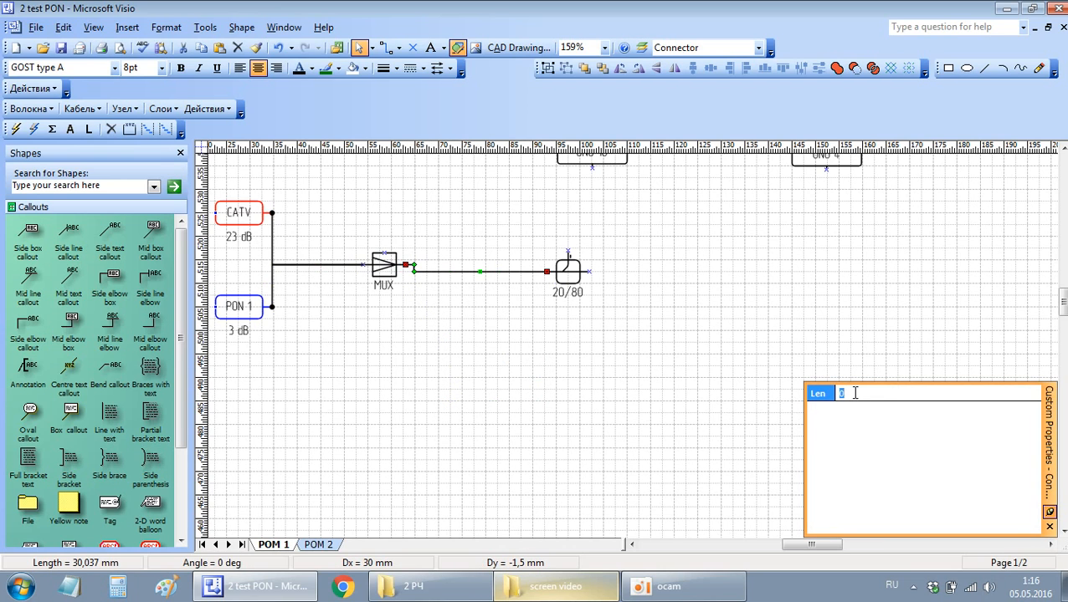
type("100")
key("Return")
left_click(663, 357)
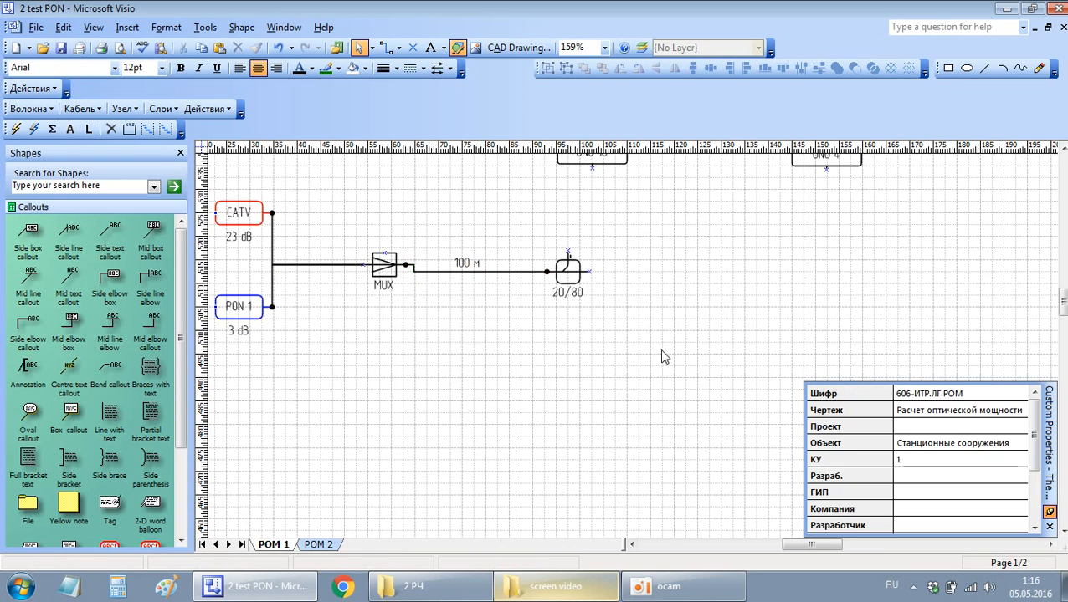
Step: Copy the connector to link the splitter's straight output to the copied ONU 4, with its Len set to 200
scroll(657, 360, "up", 2)
left_click_drag(511, 373, 827, 270, "ctrl")
left_click_drag(684, 263, 589, 372)
left_click(888, 393)
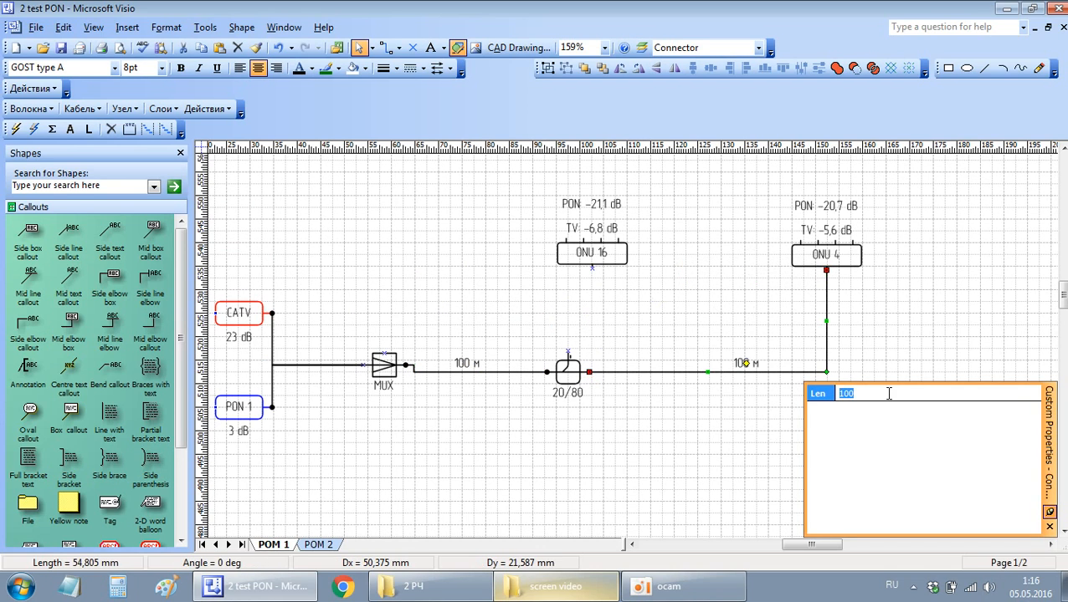
key("Return")
Step: Copy the 100 m connector to link the splitter's branch output to the copied ONU 16
left_click_drag(479, 370, 536, 324)
left_click_drag(604, 324, 592, 269)
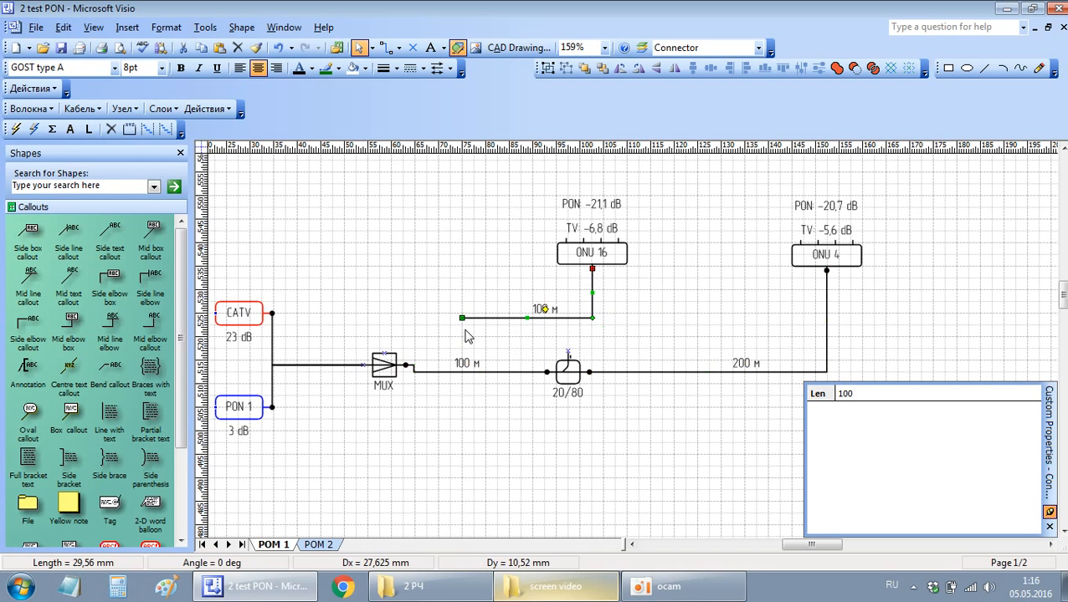
left_click_drag(560, 349, 571, 358)
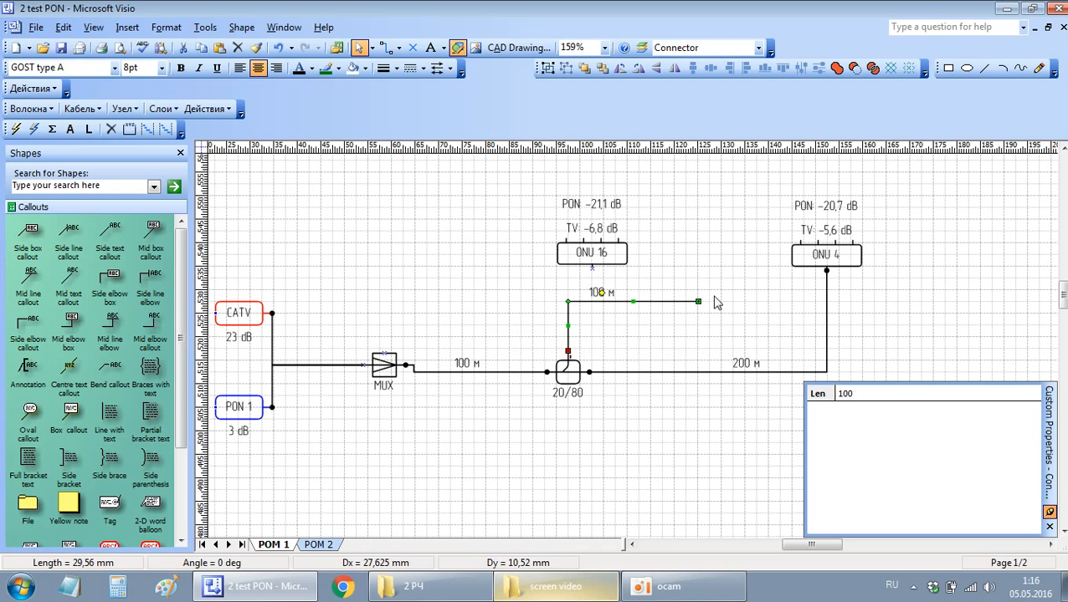
left_click_drag(698, 301, 591, 269)
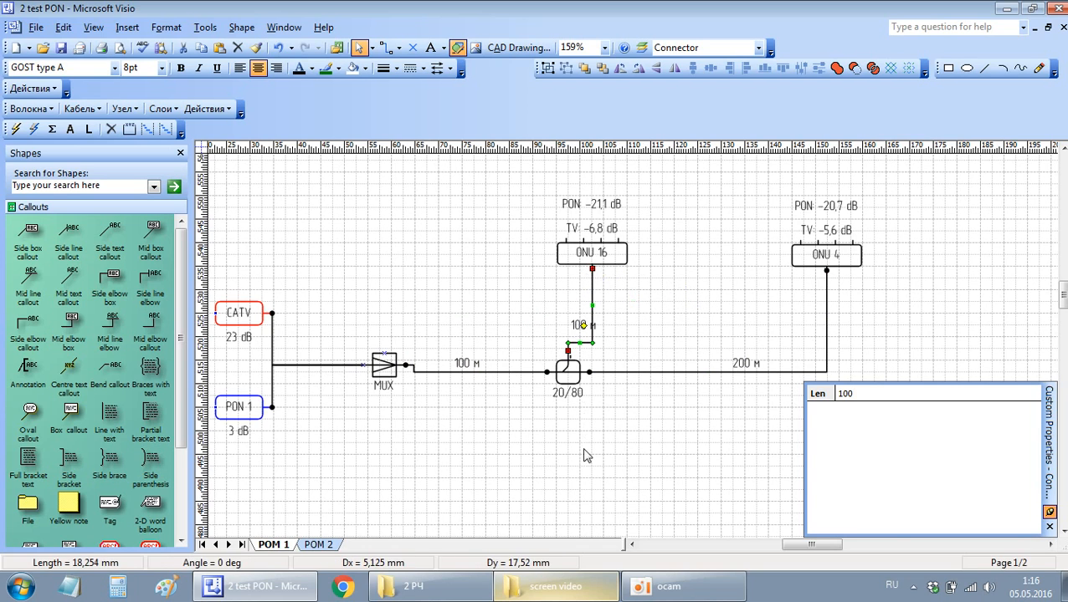
left_click(592, 431)
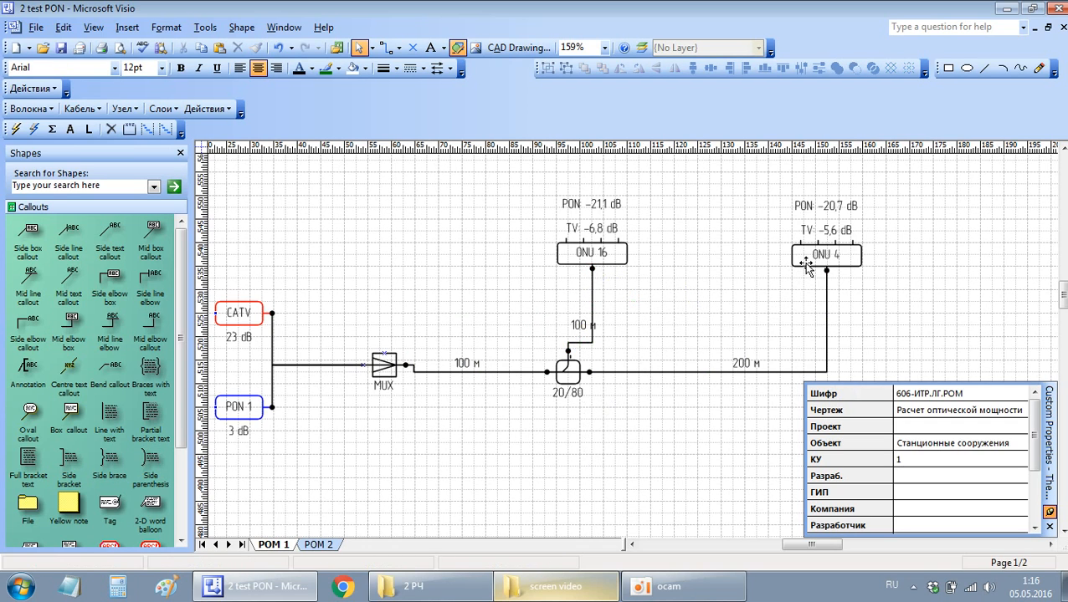
Step: Set BasicOuts of the copied ONU 4 to 16
left_click(591, 256)
left_click(829, 258)
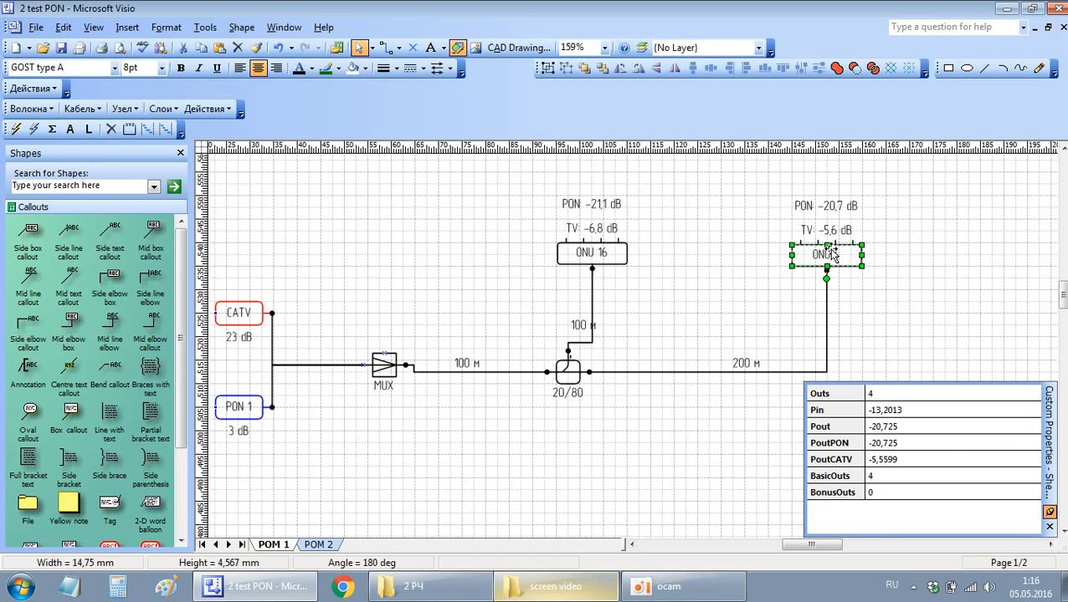
left_click(905, 475)
type("16")
key("Return")
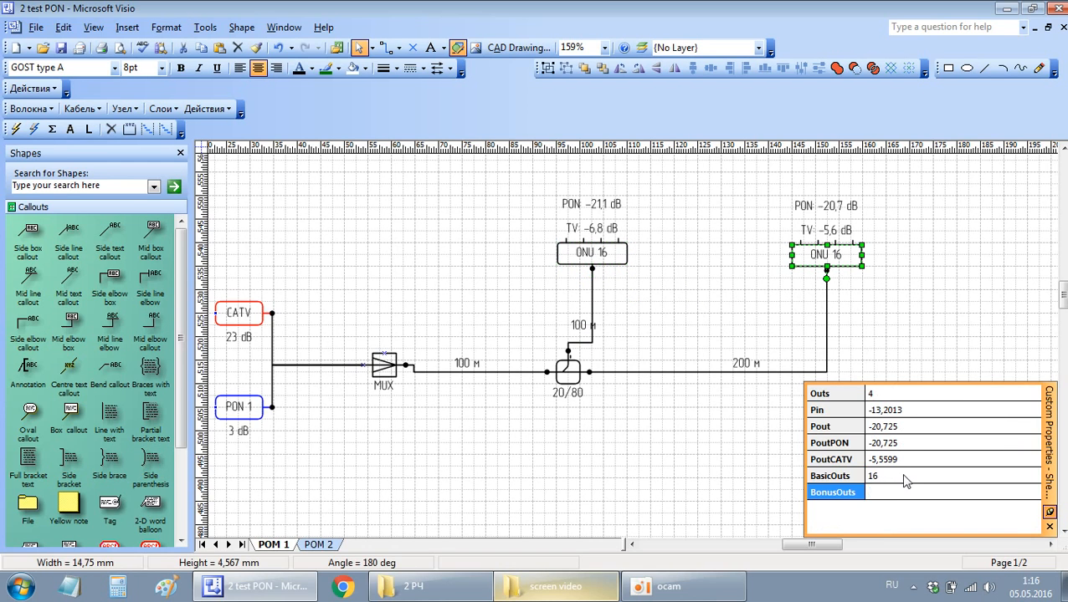
left_click(615, 416)
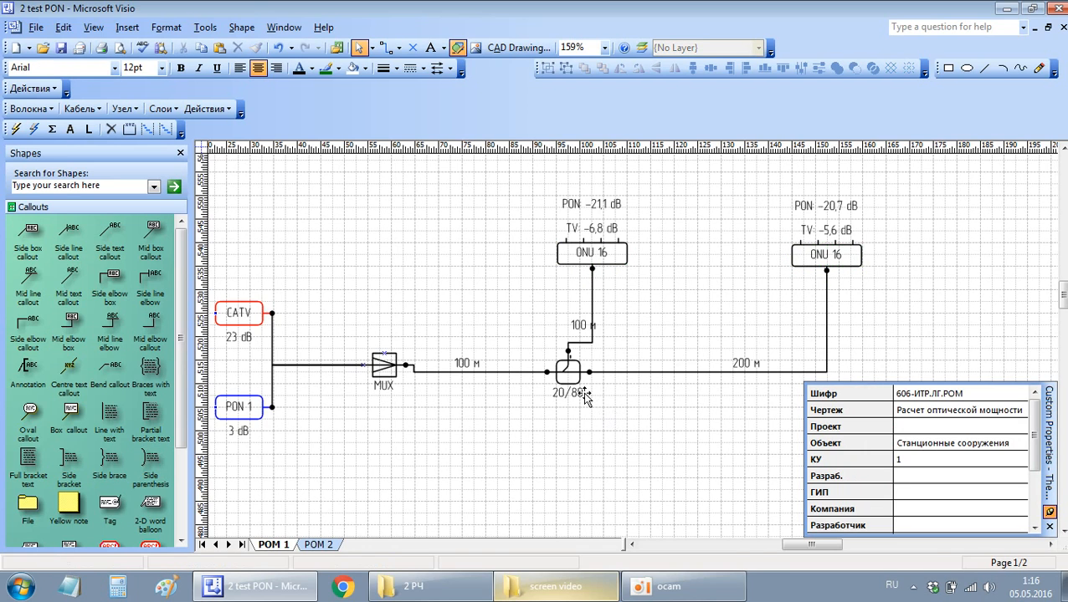
Step: Recalculate the new scheme's splitter ratio and power levels from its PON 1 source and dismiss the results message
left_click(581, 400)
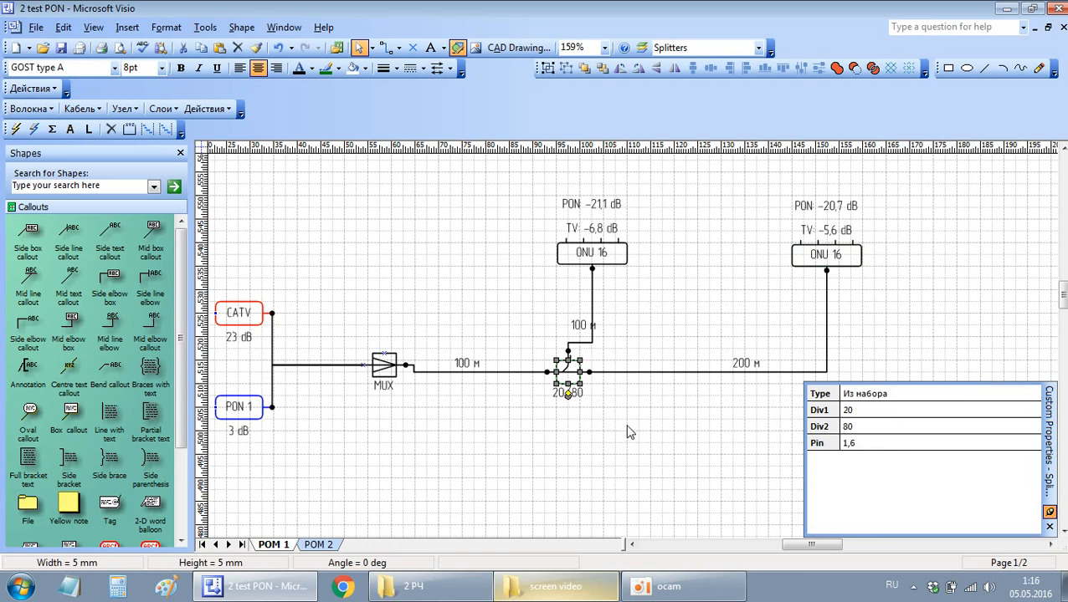
left_click(226, 415)
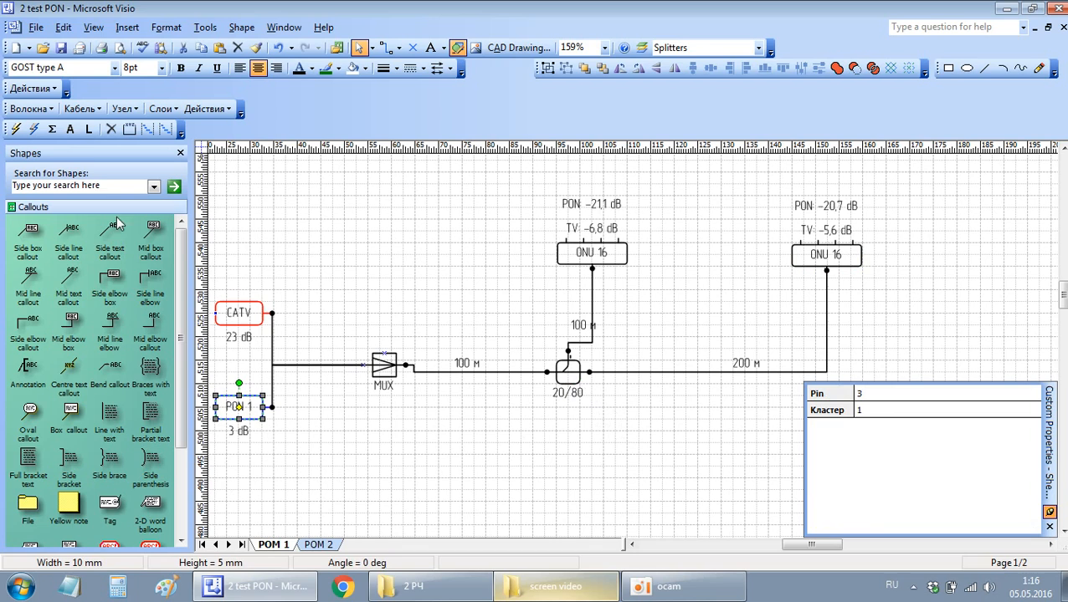
left_click(52, 131)
left_click(15, 129)
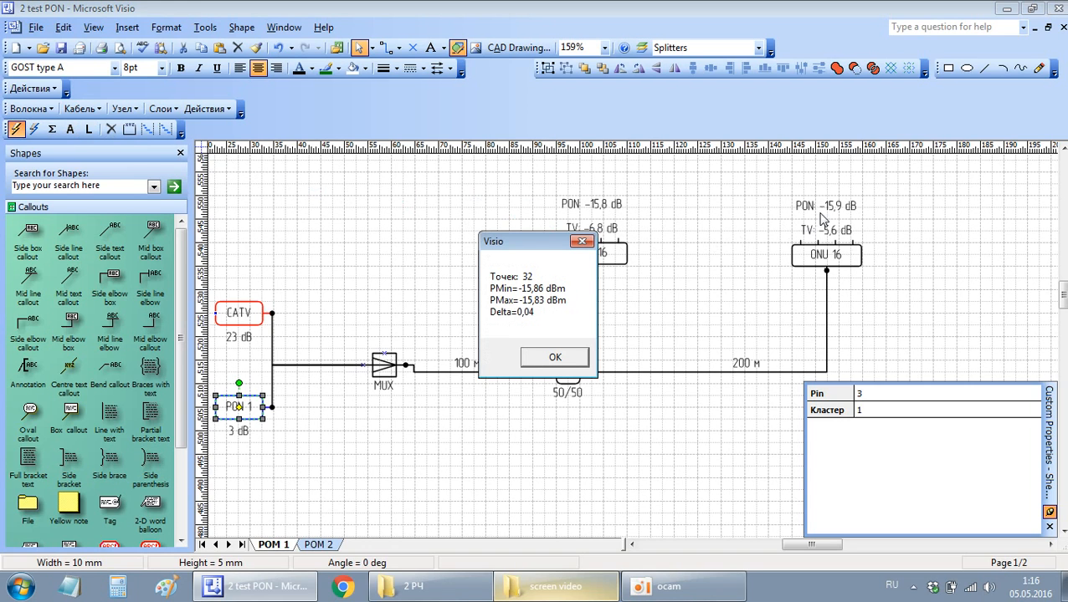
left_click(555, 357)
Step: Recalculate the new scheme's TV levels from its CATV source and dismiss the results message
left_click(240, 312)
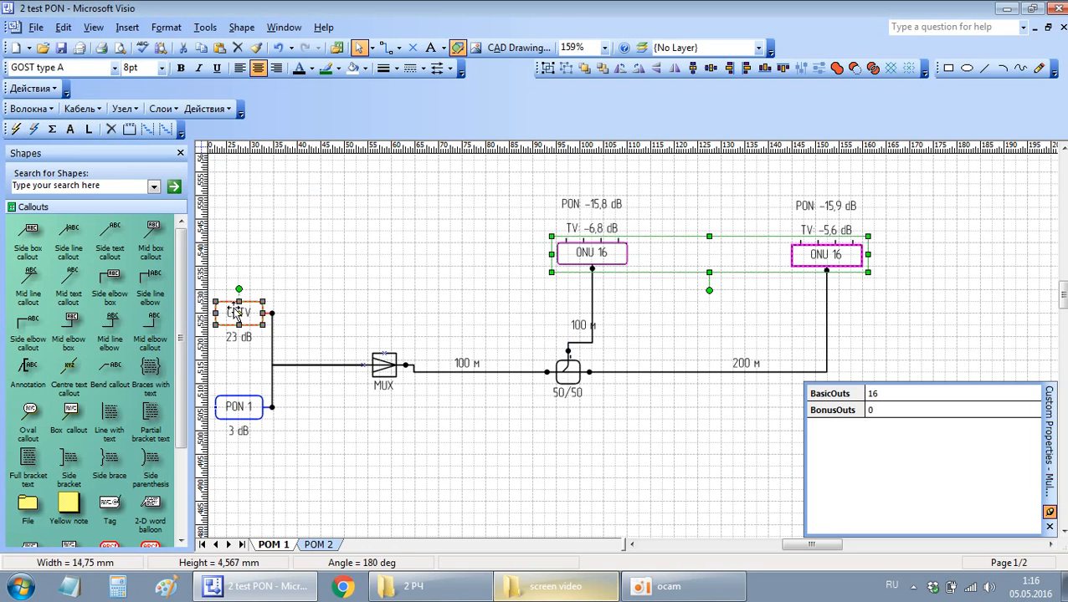
left_click(15, 129)
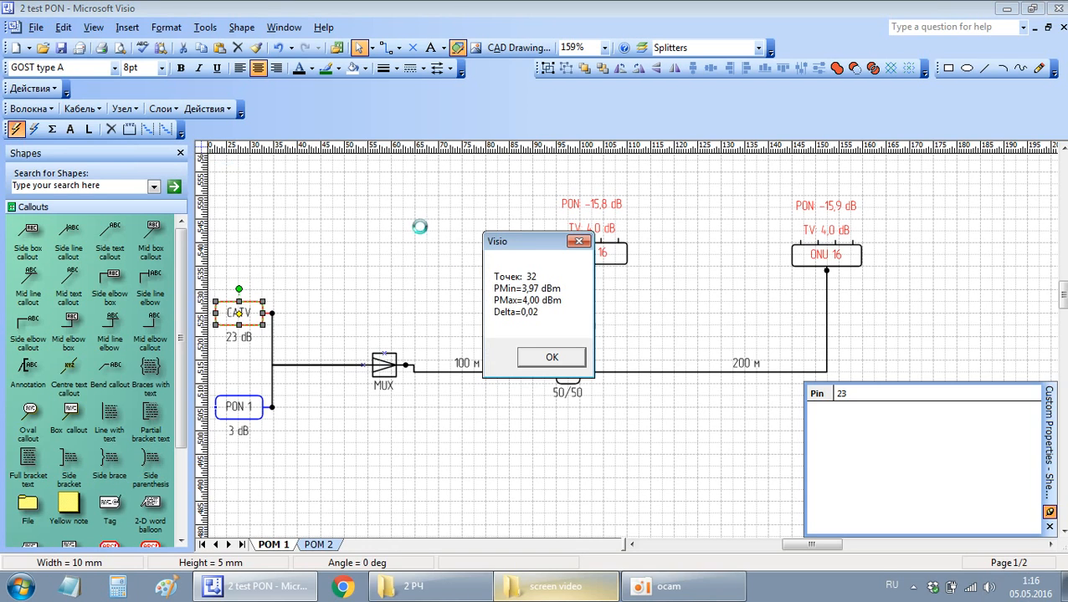
left_click(550, 360)
left_click(682, 314)
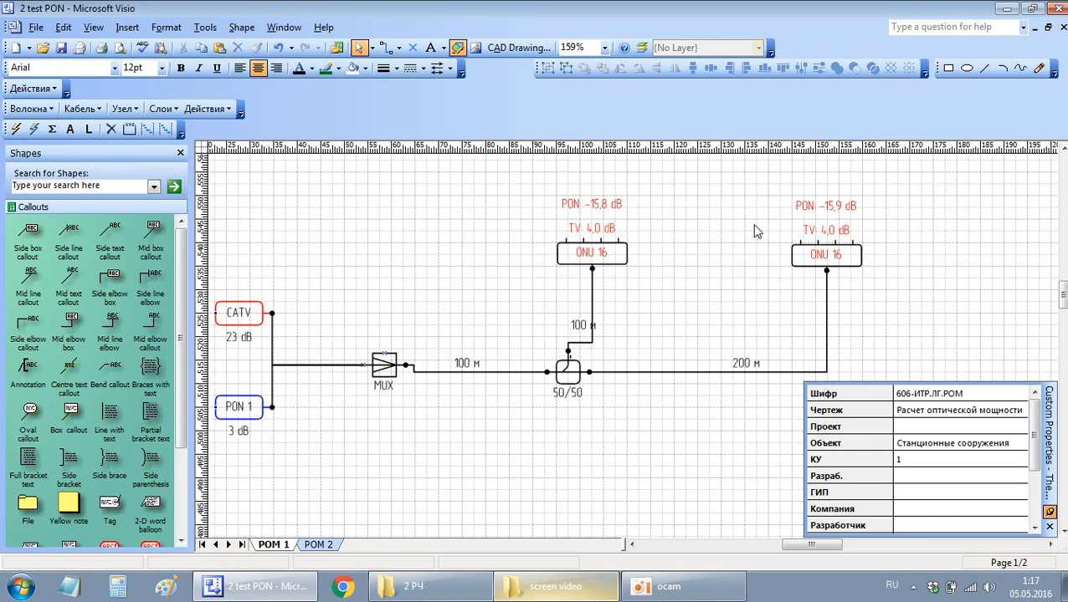
Step: Examine the calculated PON and TV levels of the two new ONU 16 nodes
left_click_drag(493, 183, 953, 295)
left_click(904, 296)
left_click(611, 226)
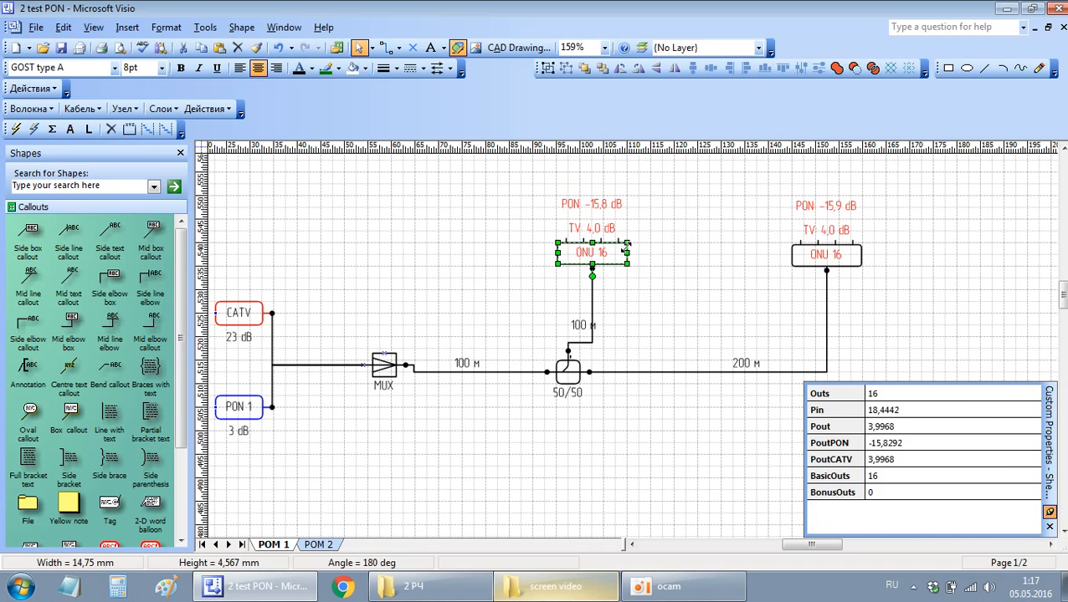
left_click(684, 287)
Step: Set the new CATV source's Pin to 10, recalculate the TV levels from it and dismiss the results message
left_click(240, 316)
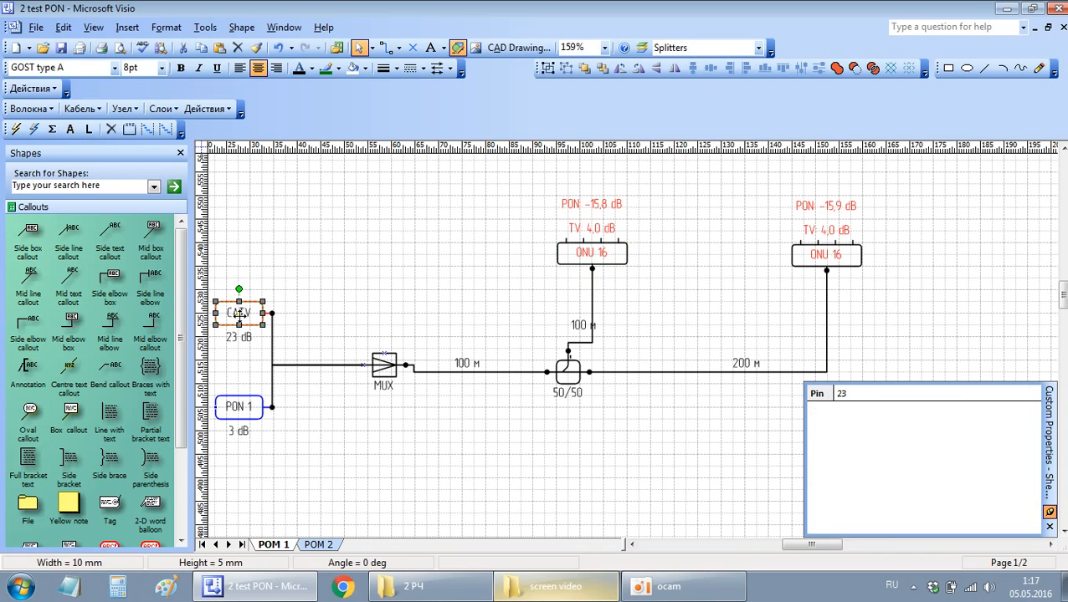
left_click(847, 400)
type("10")
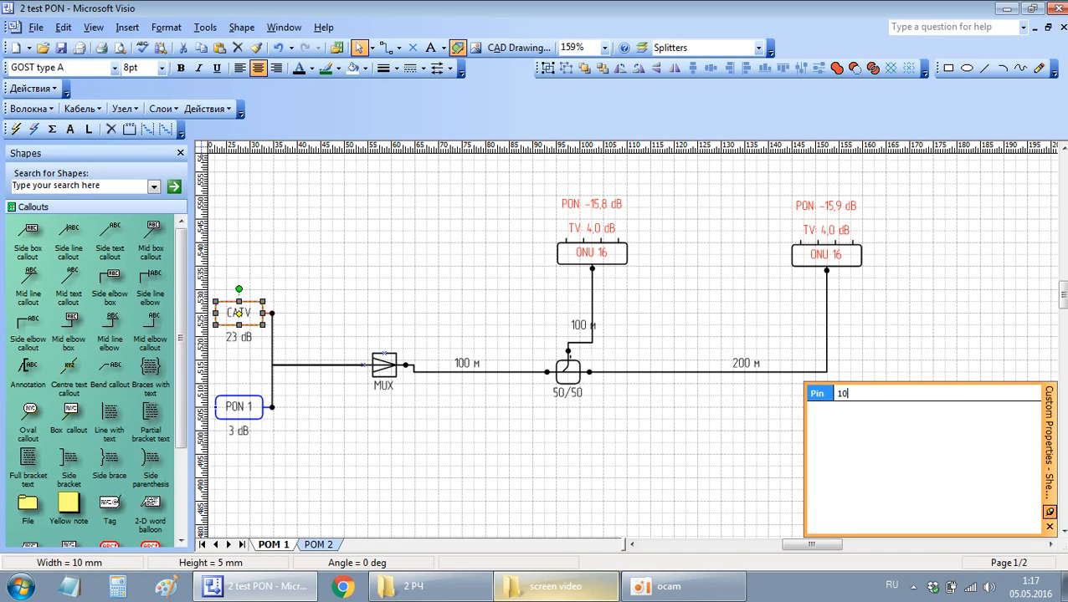
key("Return")
left_click(18, 130)
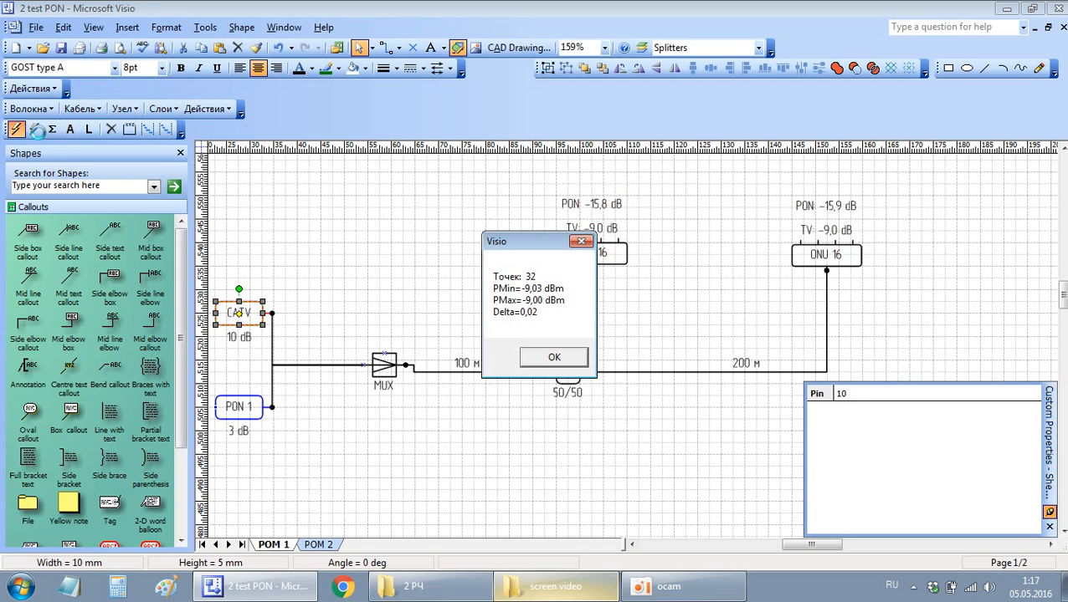
left_click(553, 358)
left_click(669, 348)
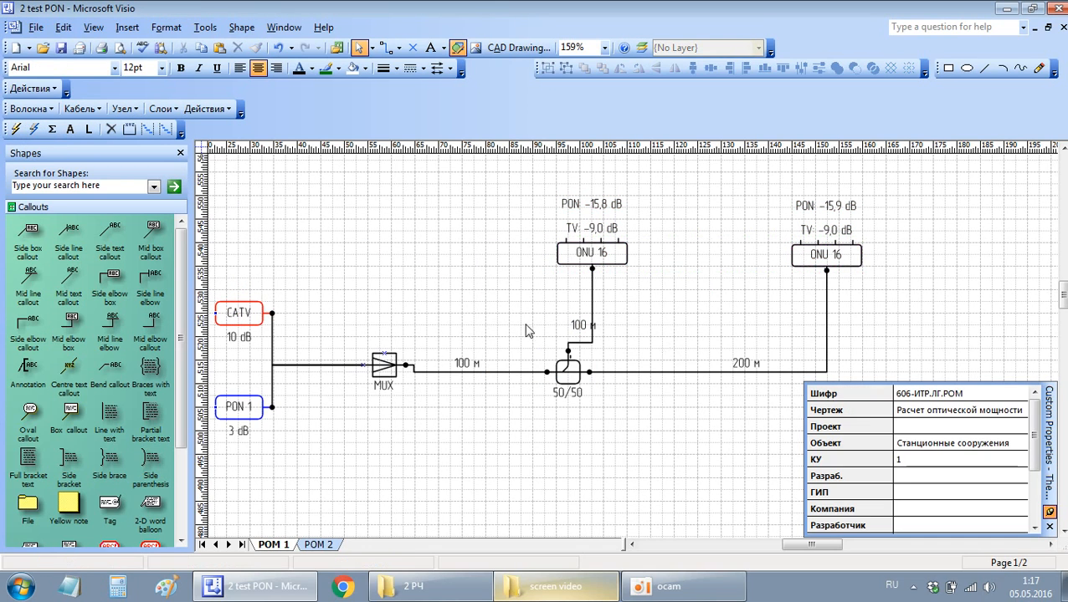
Step: Try a Pin of 15 for the new CATV source, recalculate the TV levels and dismiss the results message
left_click(255, 316)
left_click(921, 393)
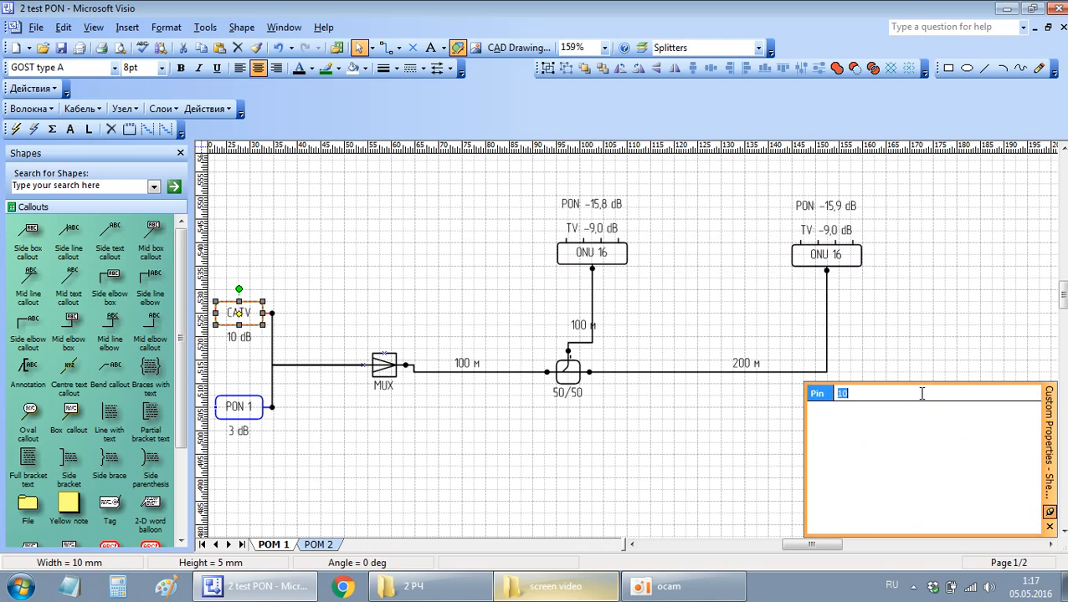
type("15")
key("Return")
left_click(16, 128)
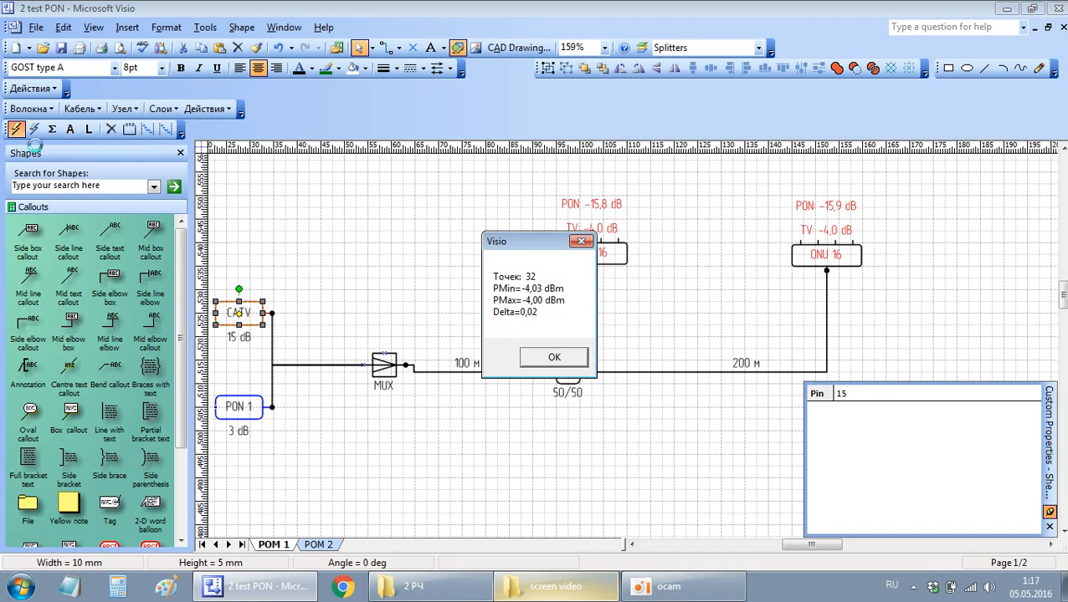
left_click(561, 359)
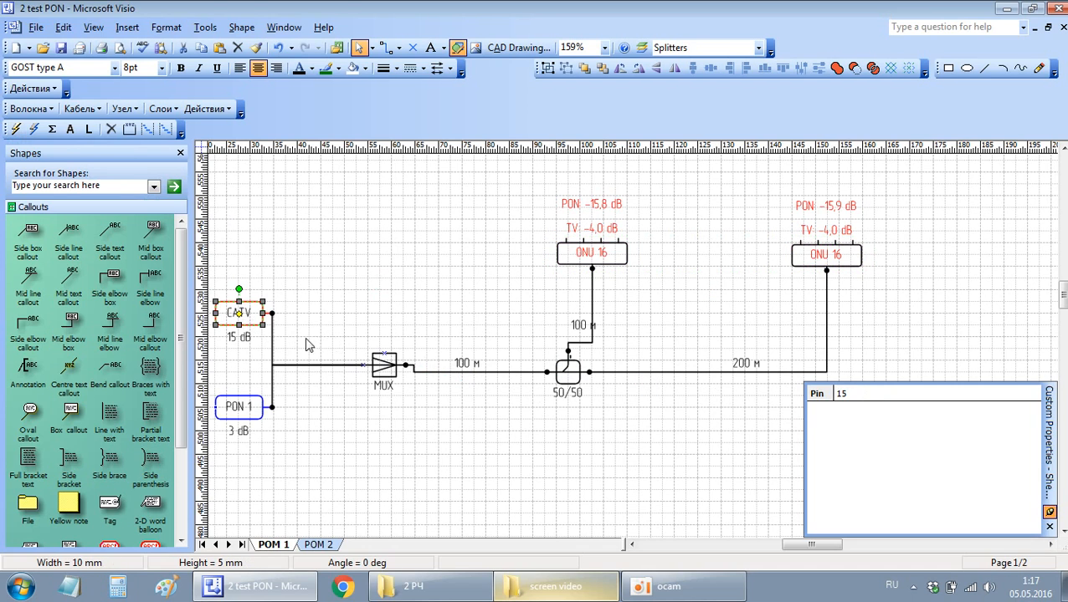
Step: Return the new CATV source's Pin to 10, recalculate the TV levels and check the ONU 16 on the splitter's branch output
left_click(860, 405)
left_click(863, 394)
type("10")
key("Return")
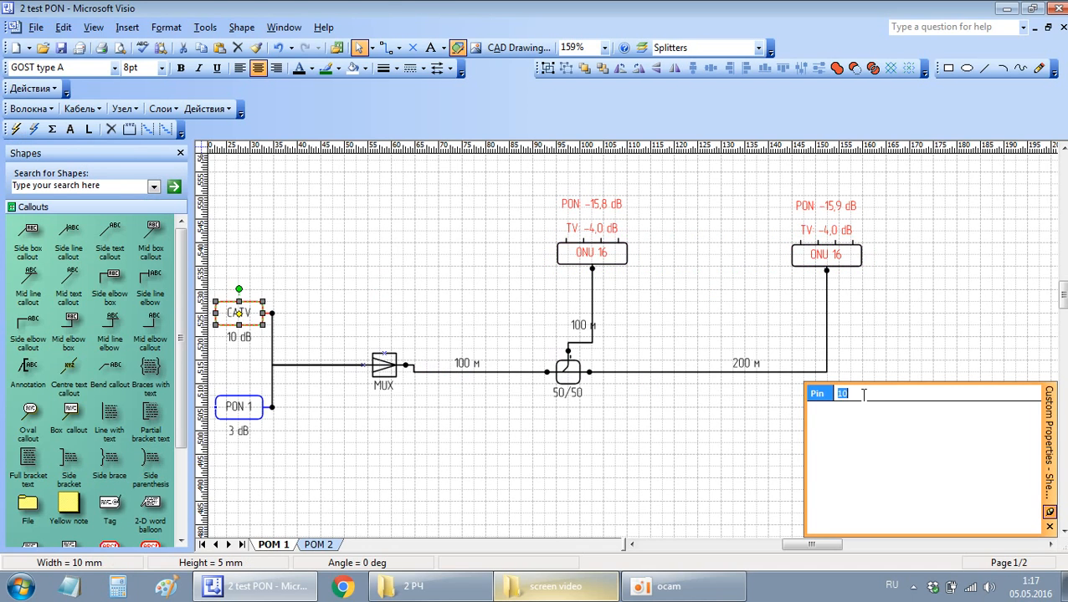
left_click(16, 128)
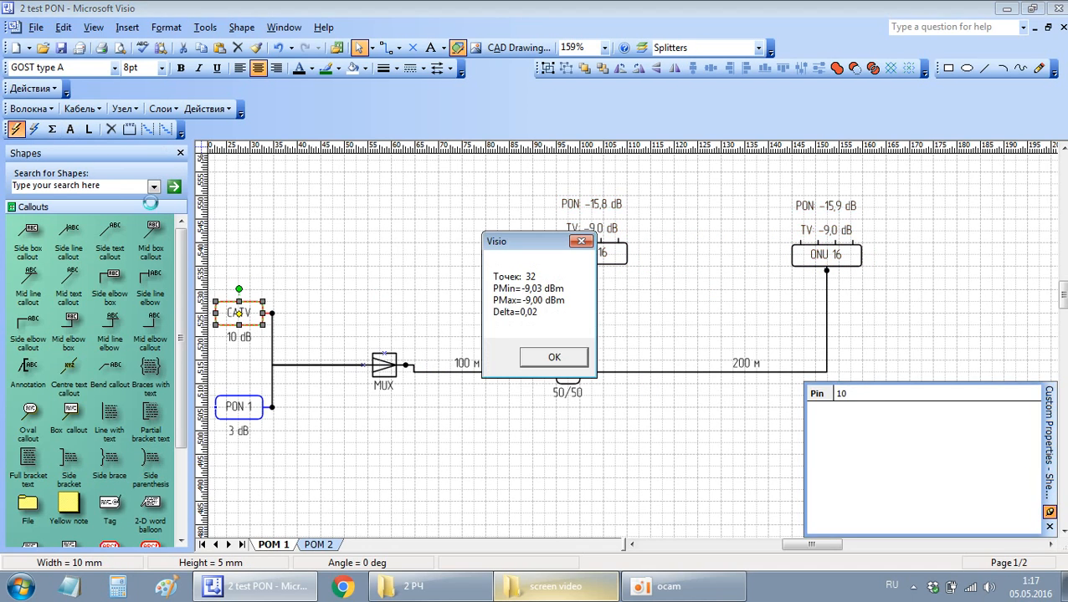
left_click(554, 360)
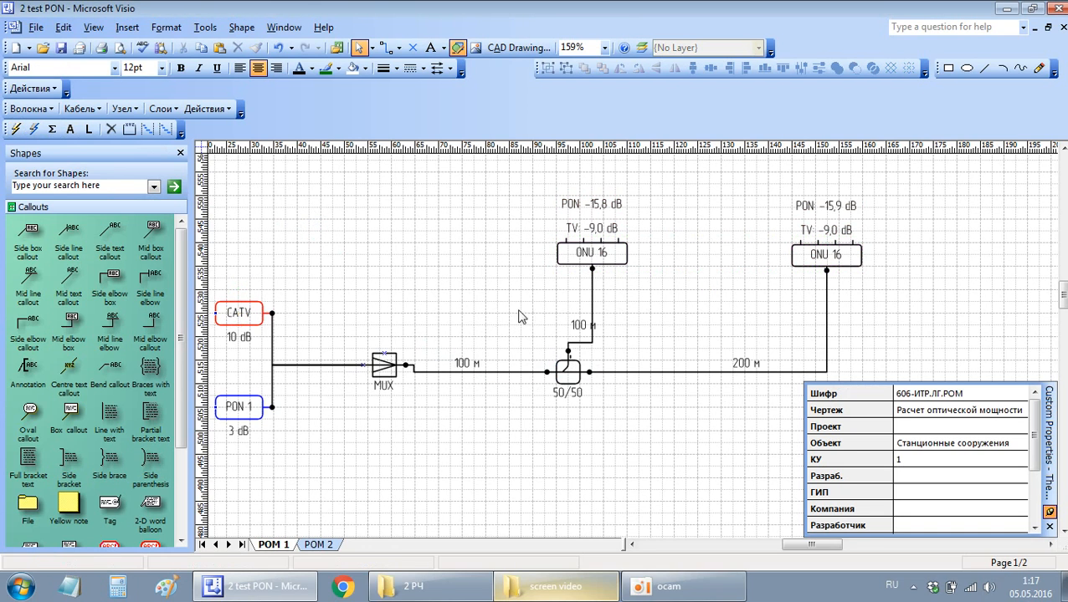
left_click(595, 255)
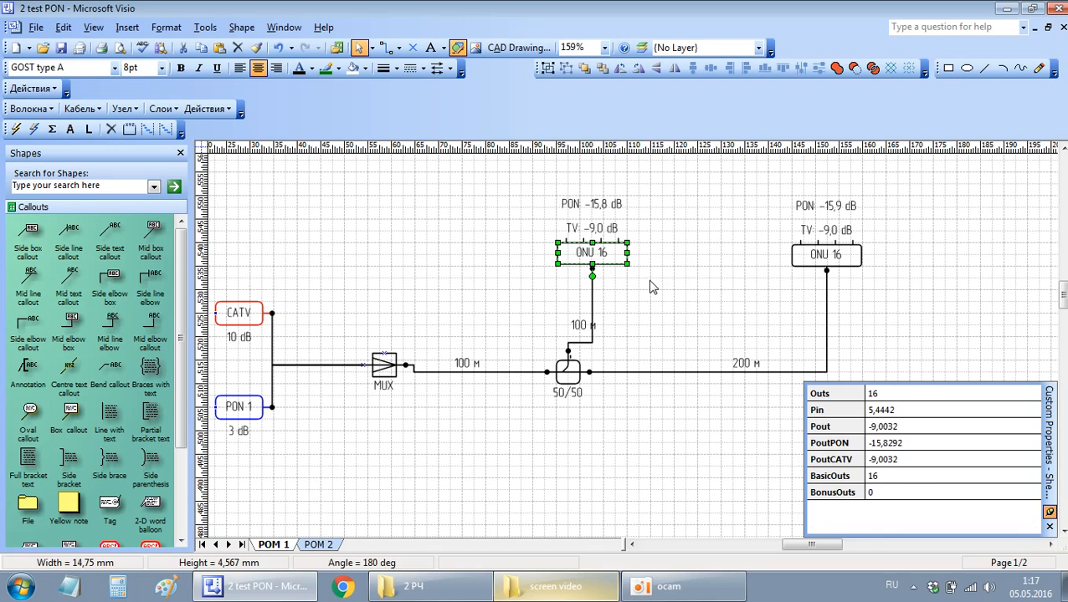
Step: Set BasicOuts to 13 and BonusOuts to 3 for the ONU on the splitter's branch output
left_click(916, 479)
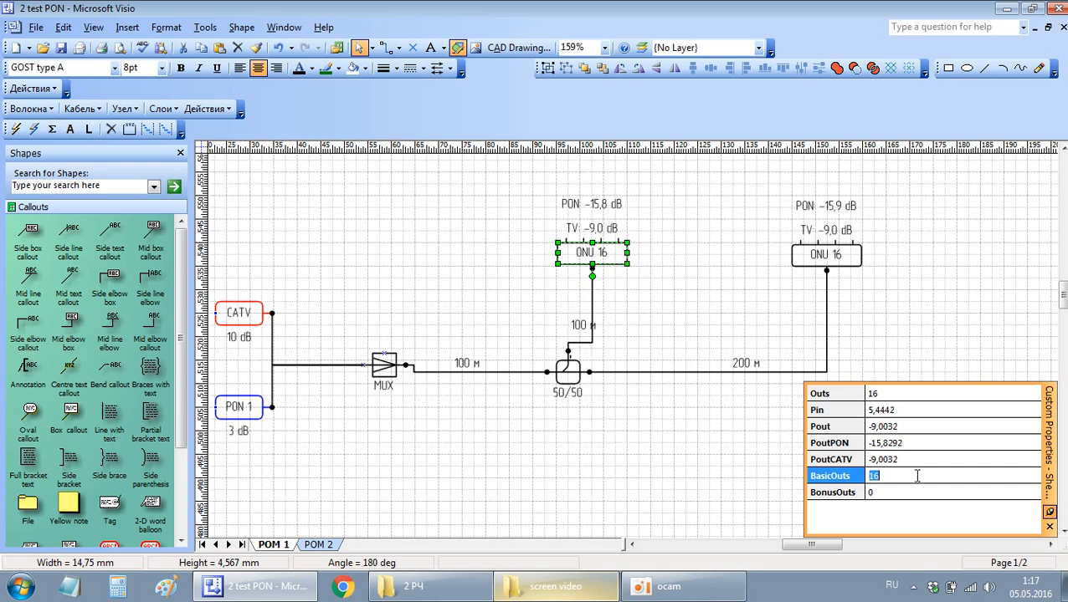
type("1")
key("Tab")
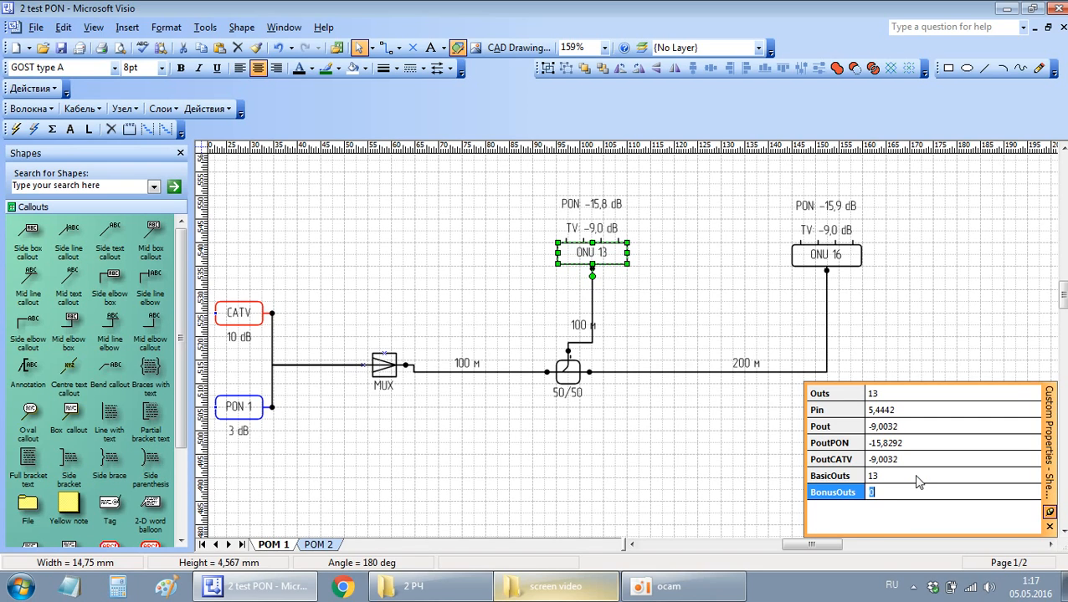
type("3")
key("Tab")
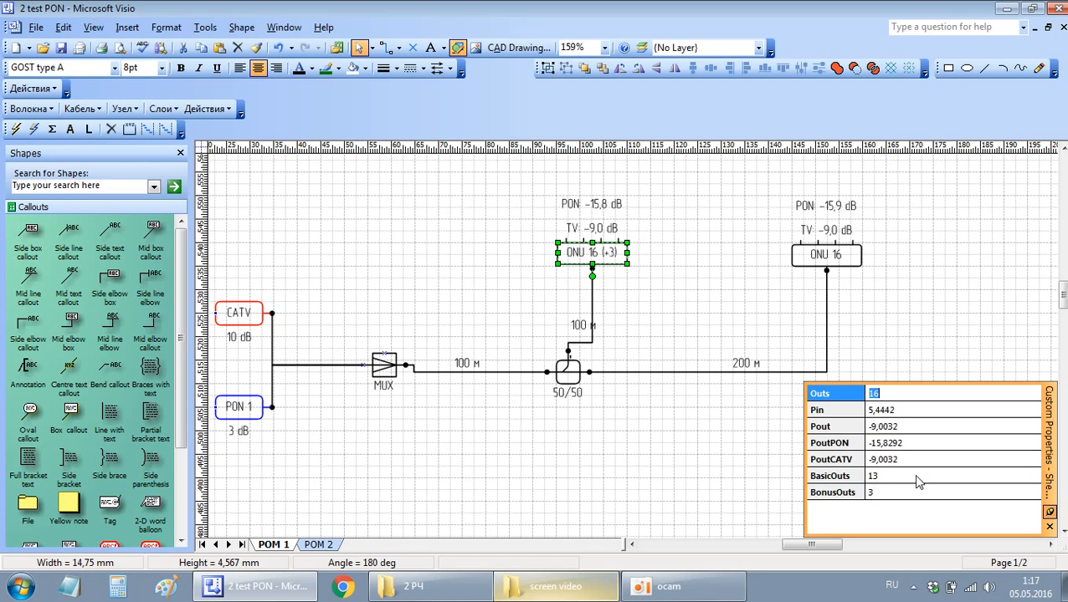
left_click(697, 326)
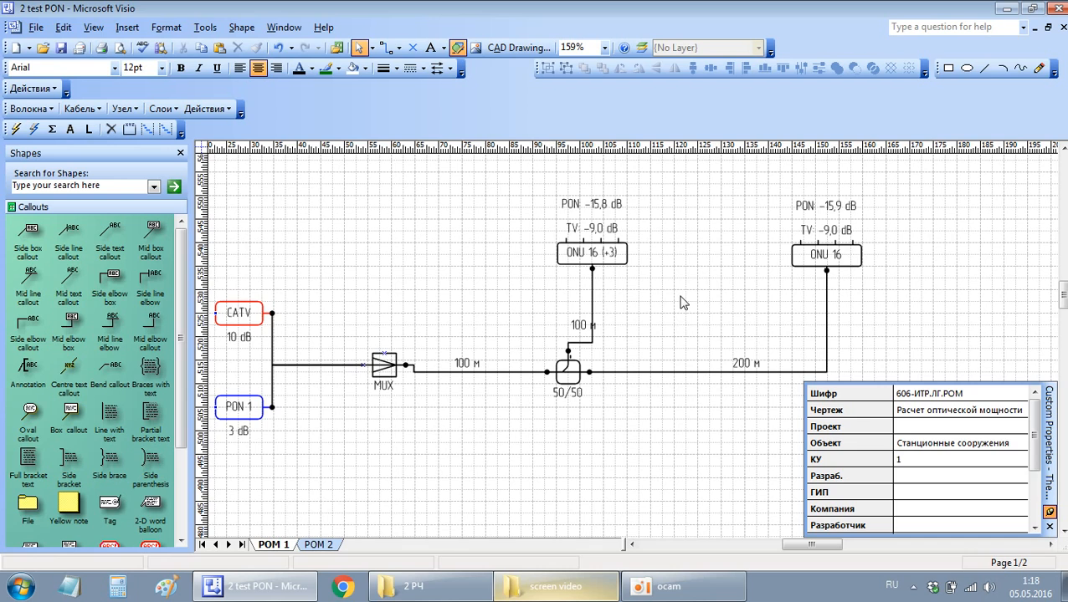
Step: Examine the basic and bonus output properties of the ONU on the splitter's branch output
left_click(619, 260)
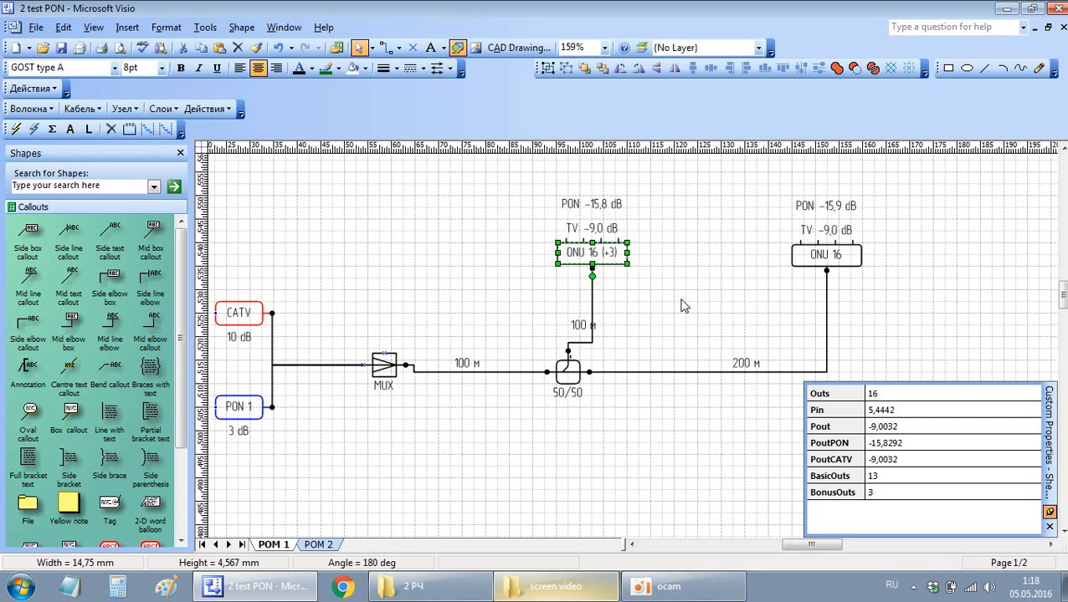
left_click(675, 301)
left_click(617, 258)
left_click(894, 475)
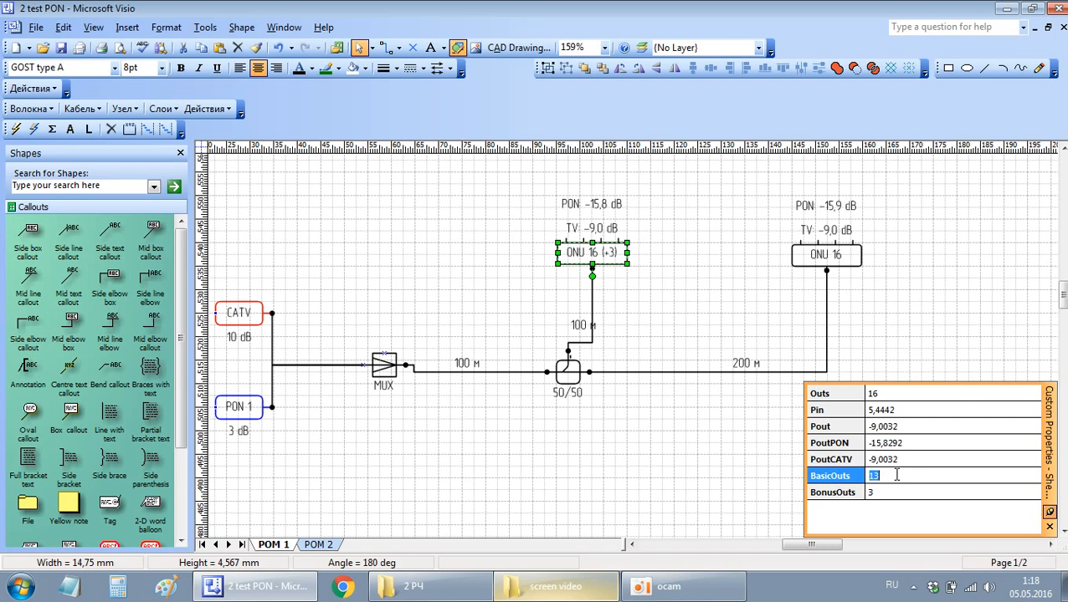
left_click(712, 325)
left_click(617, 260)
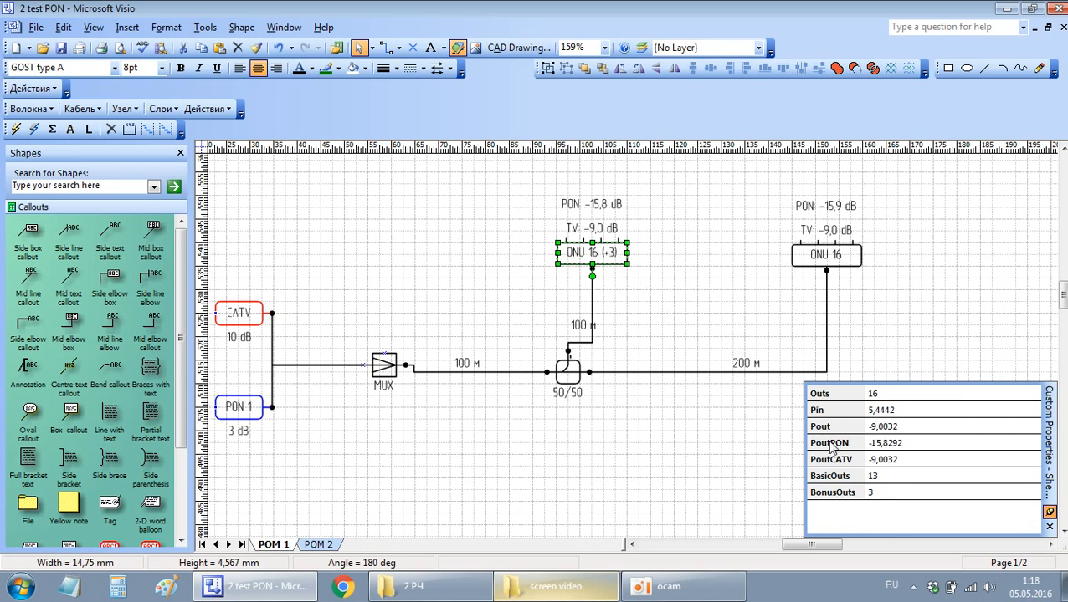
left_click(881, 492)
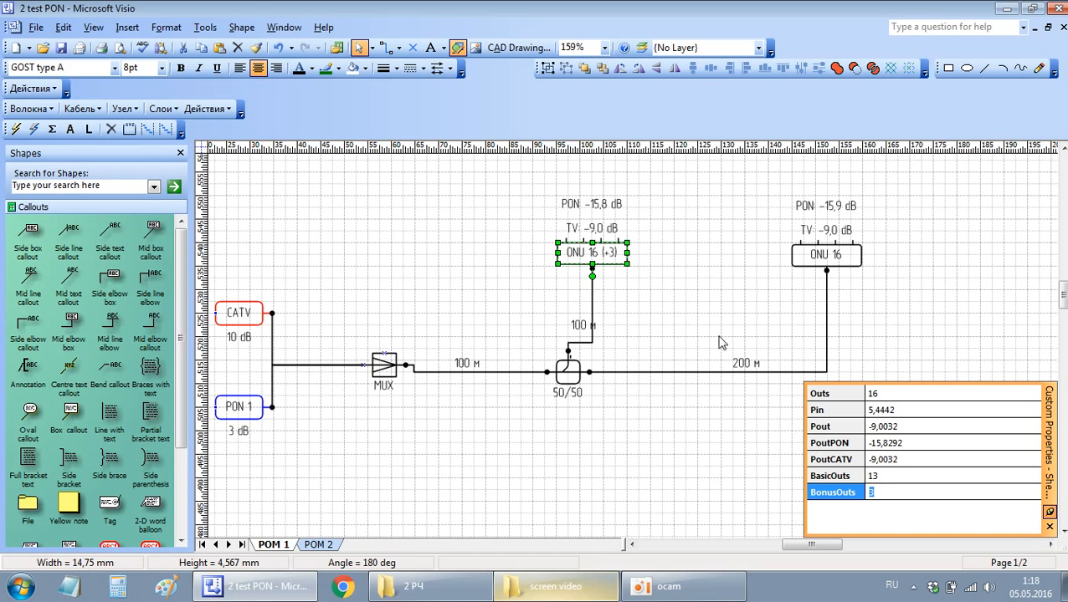
left_click(667, 307)
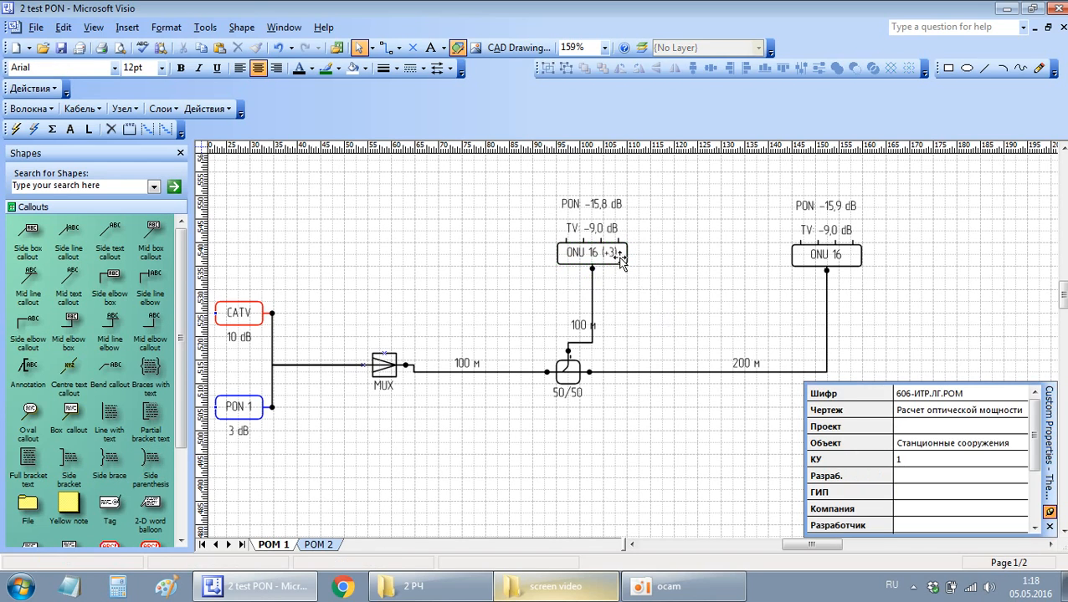
left_click(616, 252)
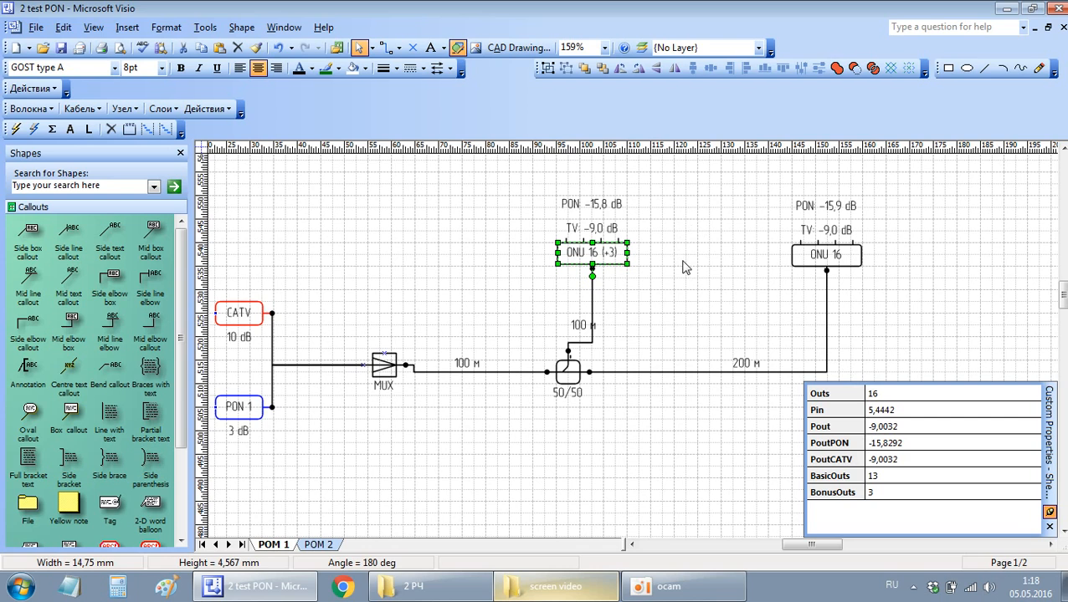
Step: Recalculate the PON levels below the new PON 1 source and dismiss the results message
left_click(226, 415)
left_click(15, 129)
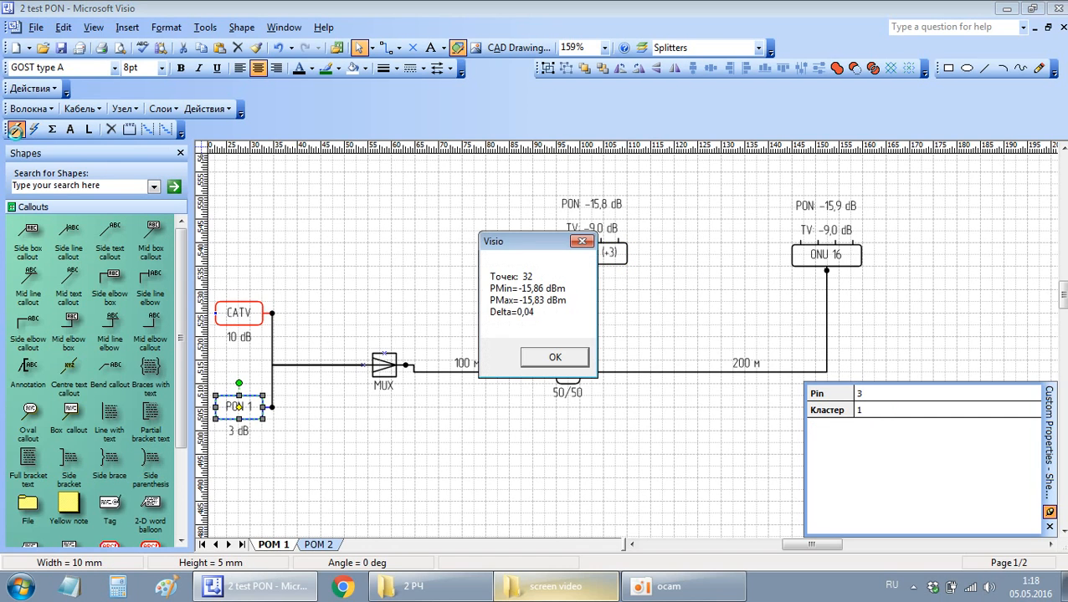
left_click(531, 362)
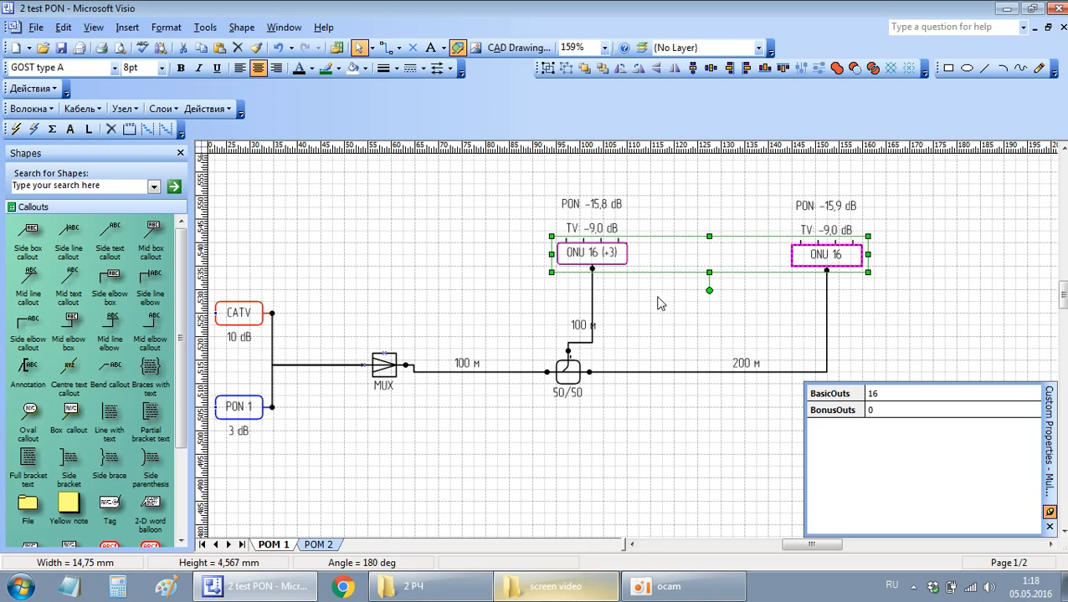
left_click(663, 428)
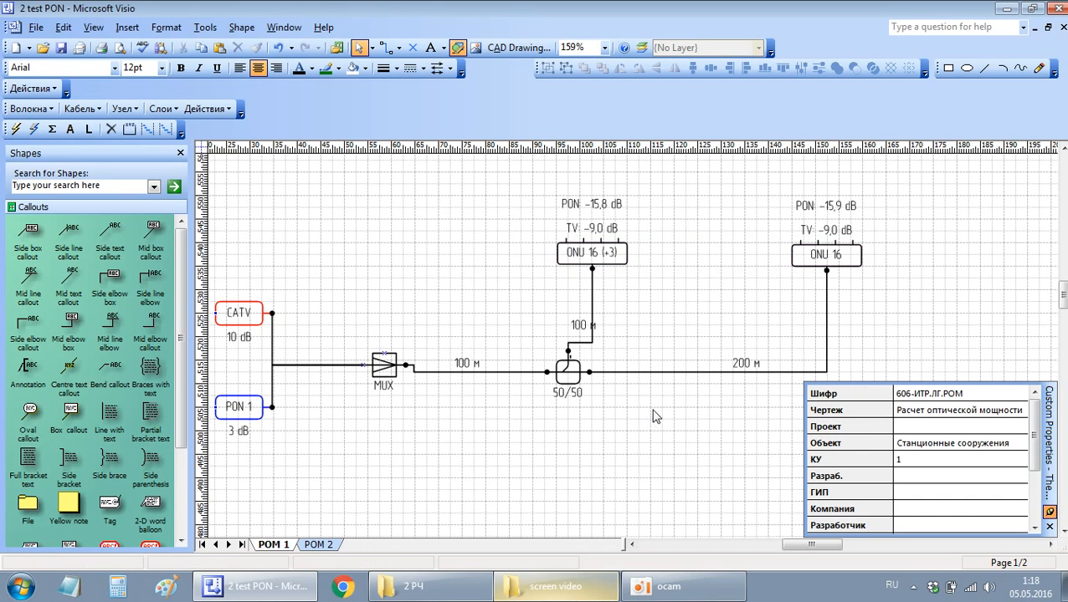
Step: Set BasicOuts to 32 for the ONU at the end of the 200 m line
left_click(808, 253)
left_click(903, 479)
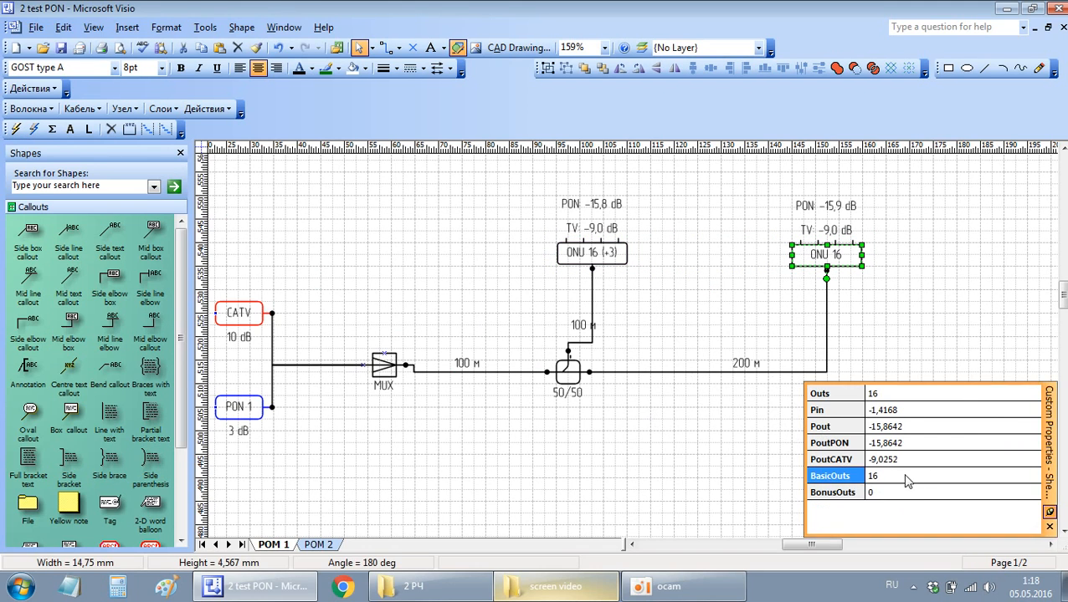
type("32")
key("Return")
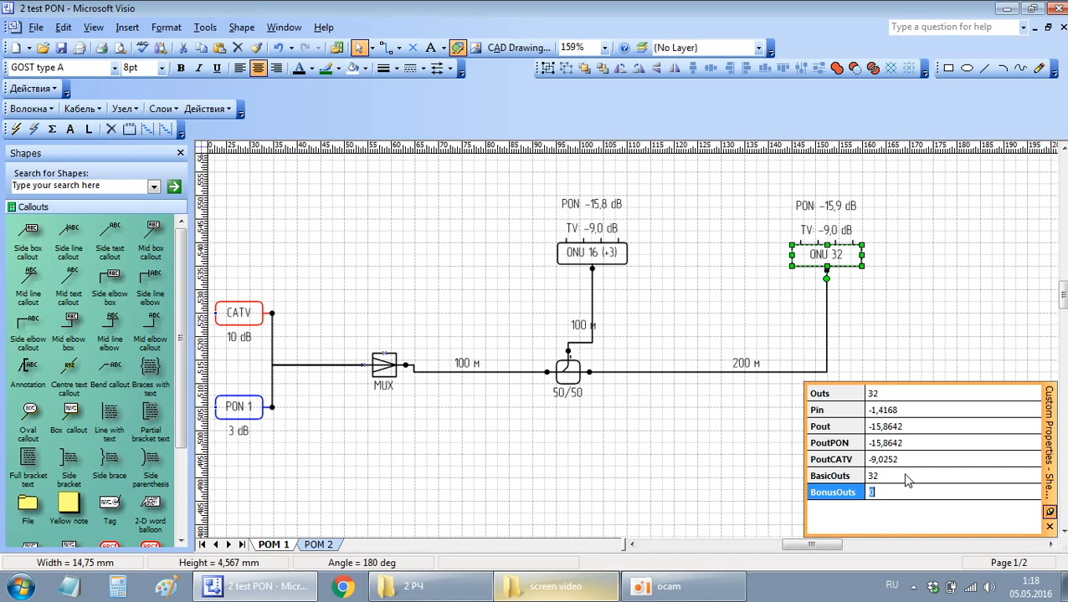
left_click(583, 447)
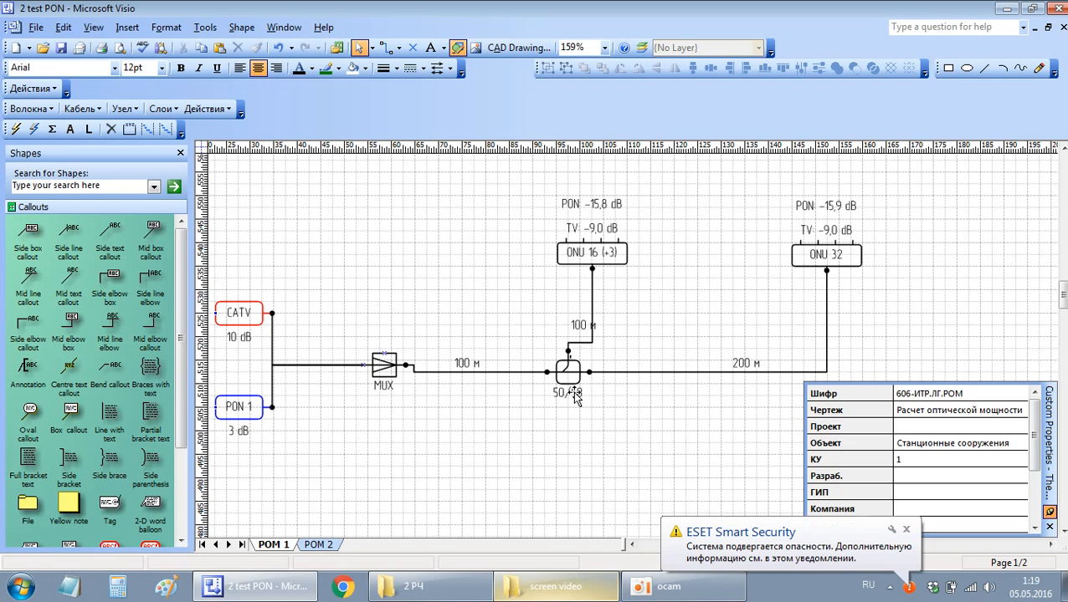
Step: Recalculate the splitter ratio and PON levels from the new PON 1 source and dismiss the results message
left_click(224, 405)
left_click(52, 130)
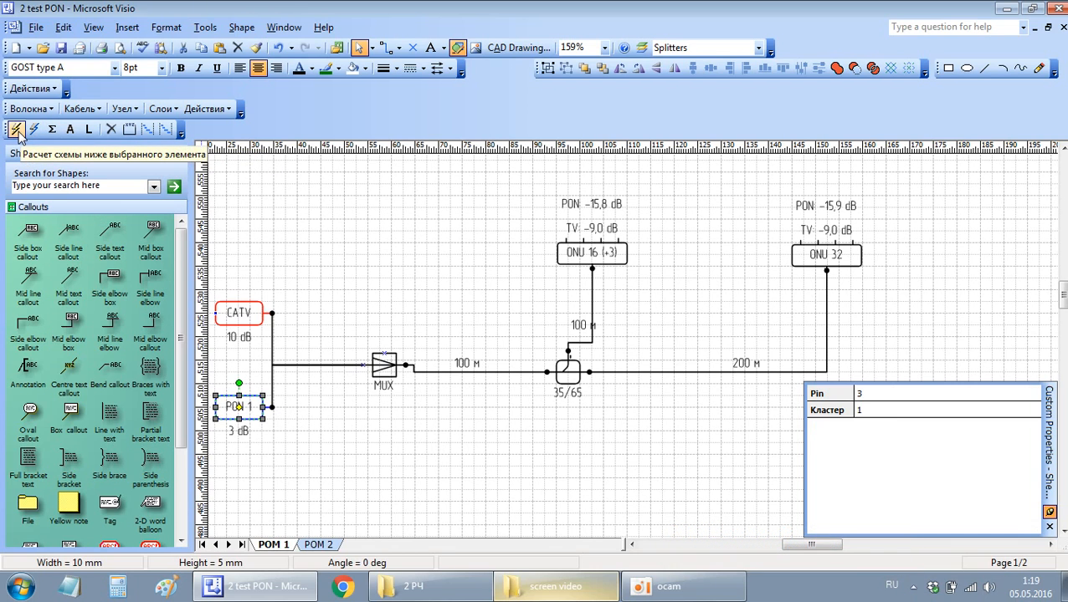
left_click(535, 360)
Step: Review the whole POM 1 page and close the 2 test PON drawing without saving the changes
scroll(555, 351, "down", 5, "ctrl")
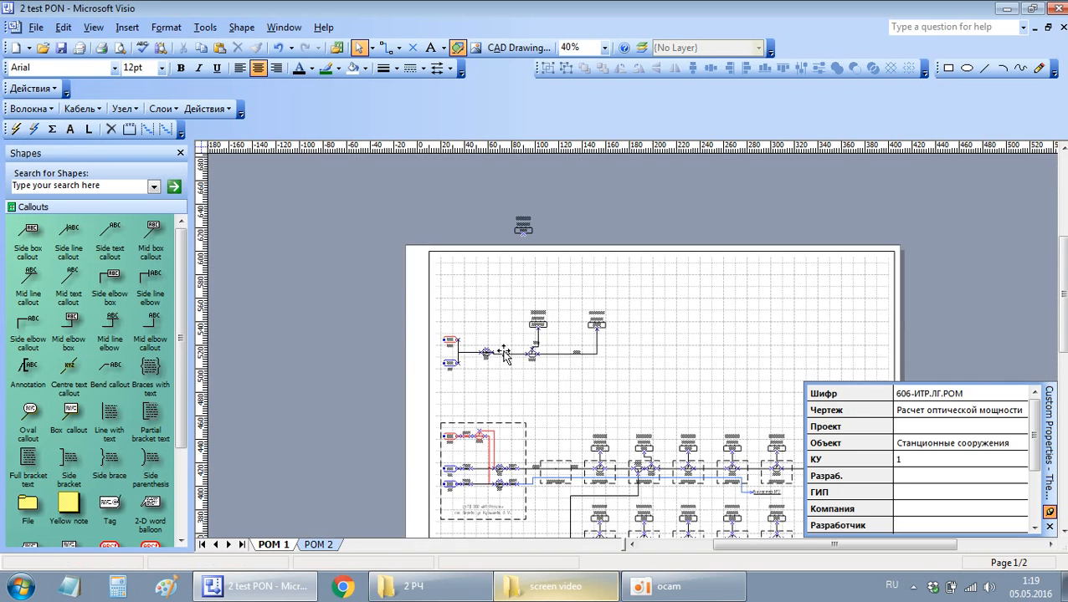
scroll(554, 329, "down", 2)
scroll(498, 318, "up", 1)
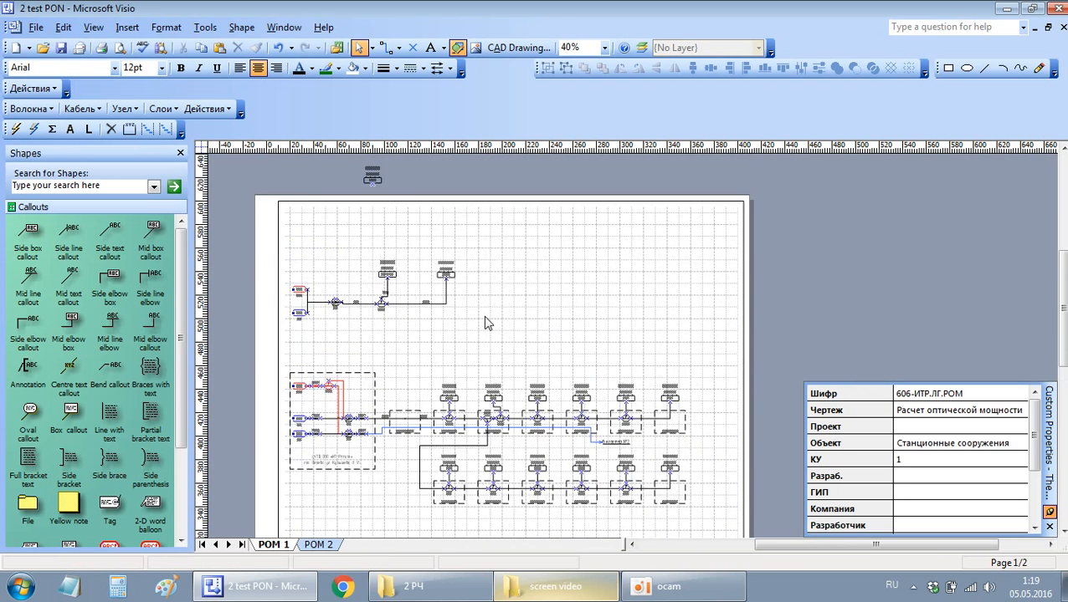
scroll(483, 317, "left", 1)
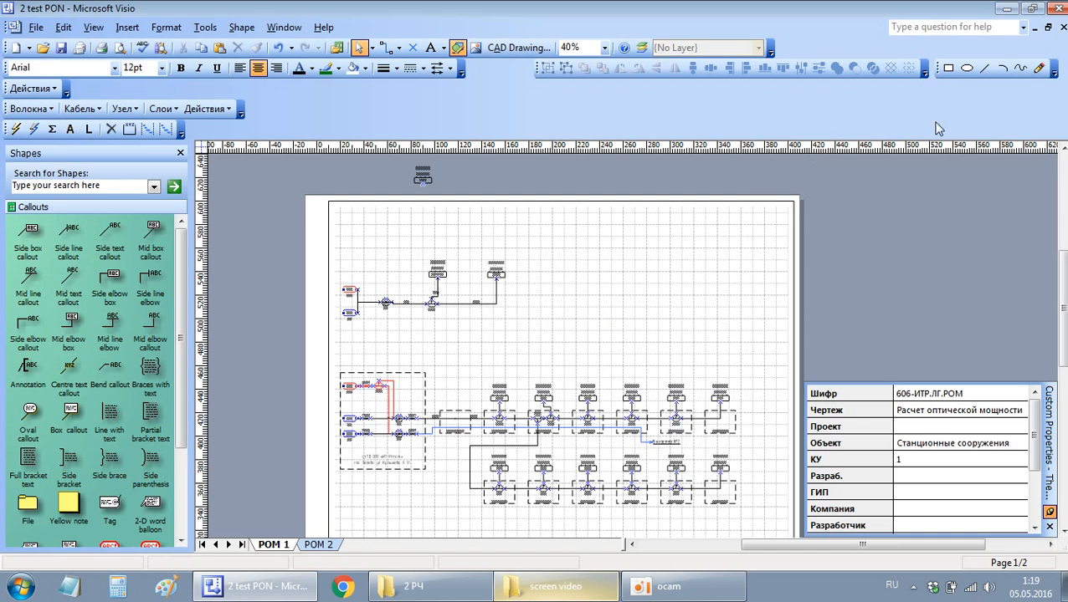
left_click(1062, 27)
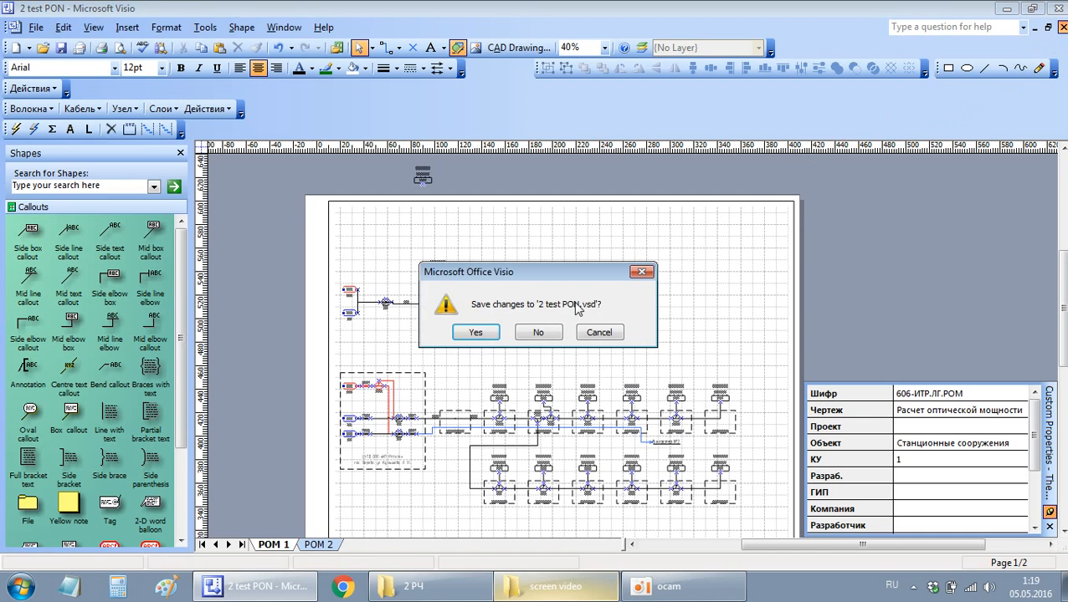
left_click(540, 332)
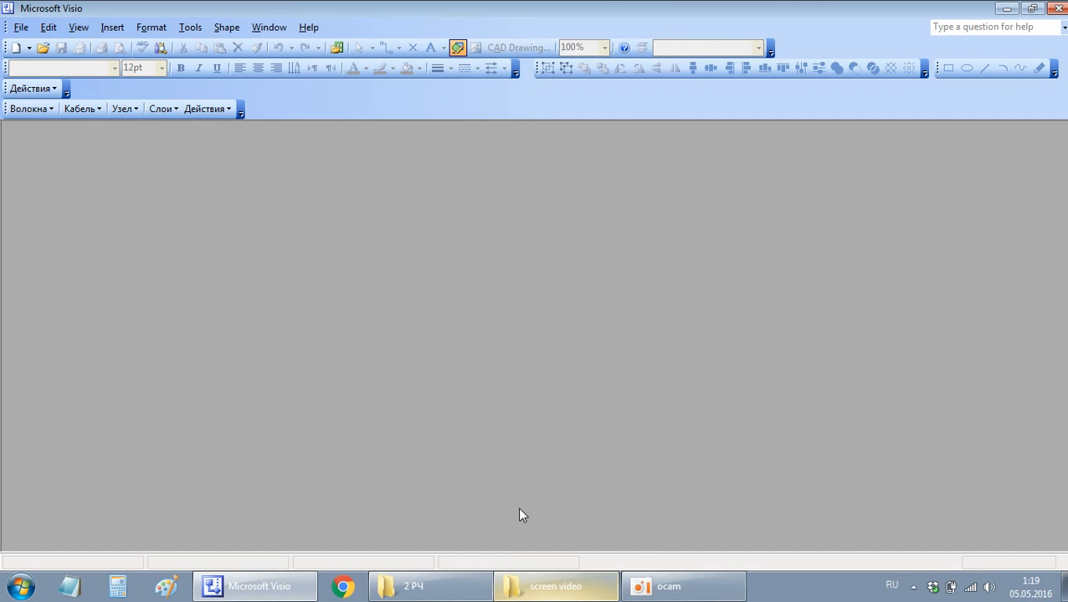
Step: Open the 3 map drawing from the screen video folder and hide the Shapes pane
left_click(559, 590)
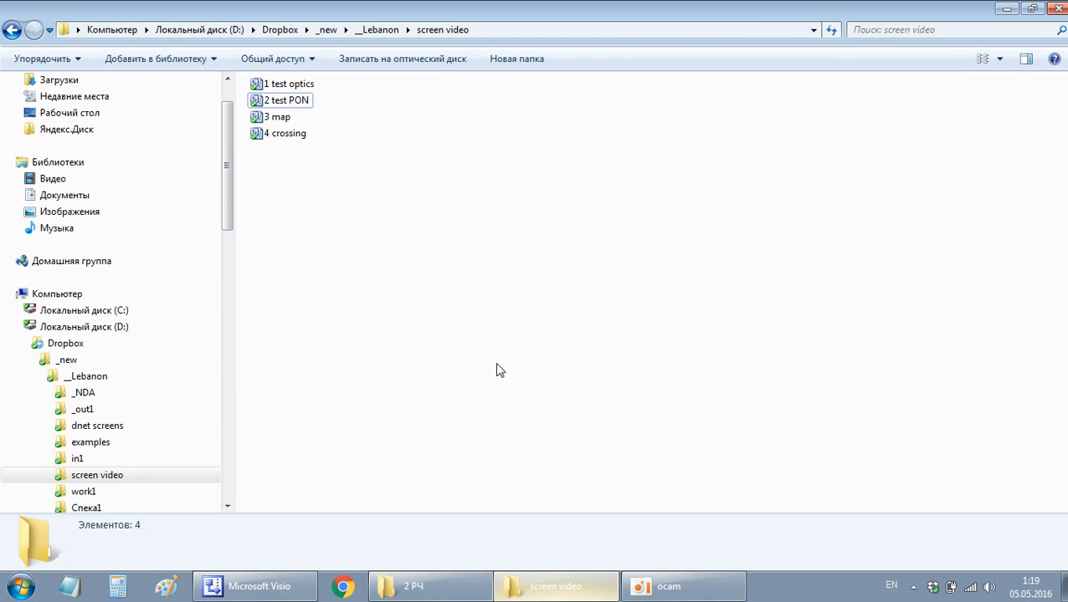
left_click(277, 118)
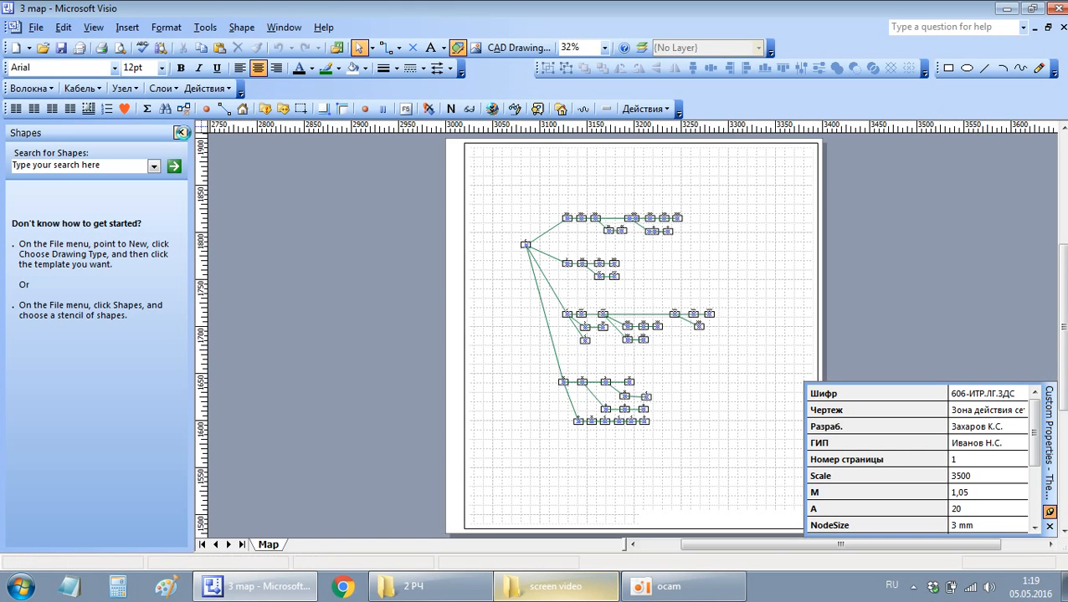
left_click(181, 132)
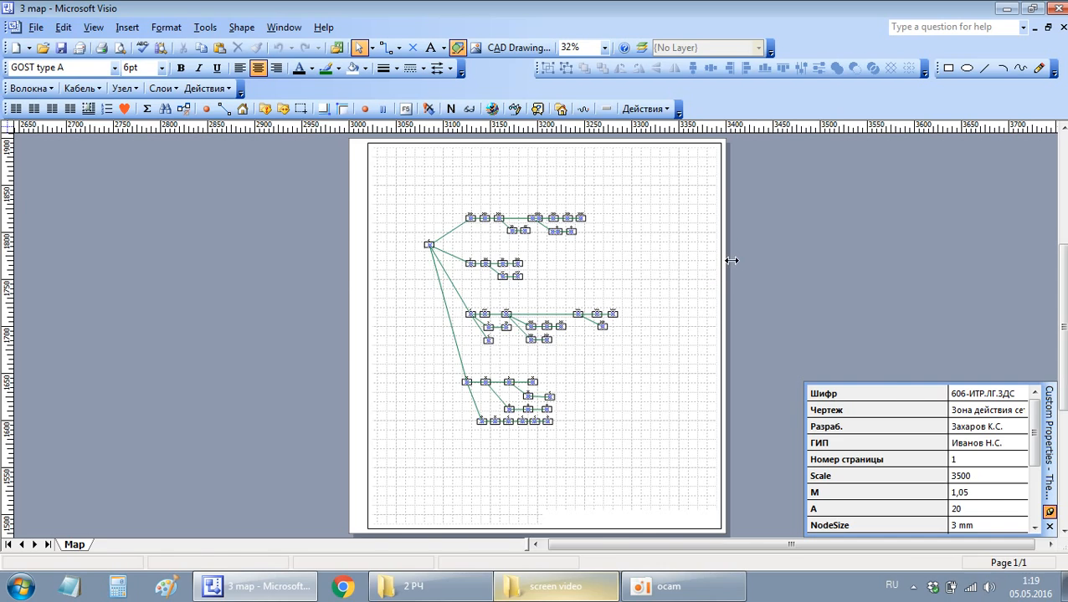
Step: Extend the Map page's right edge outward by about 240 mm to make empty space beside the network
left_click_drag(731, 260, 956, 264)
scroll(503, 284, "right", 4)
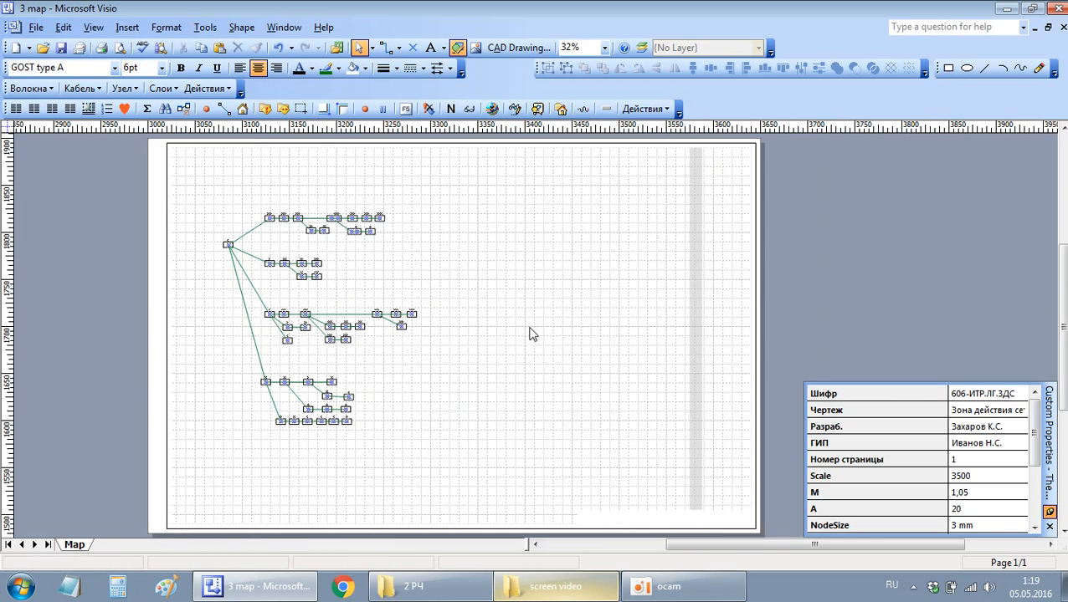
scroll(515, 310, "up", 2)
scroll(387, 326, "right", 1)
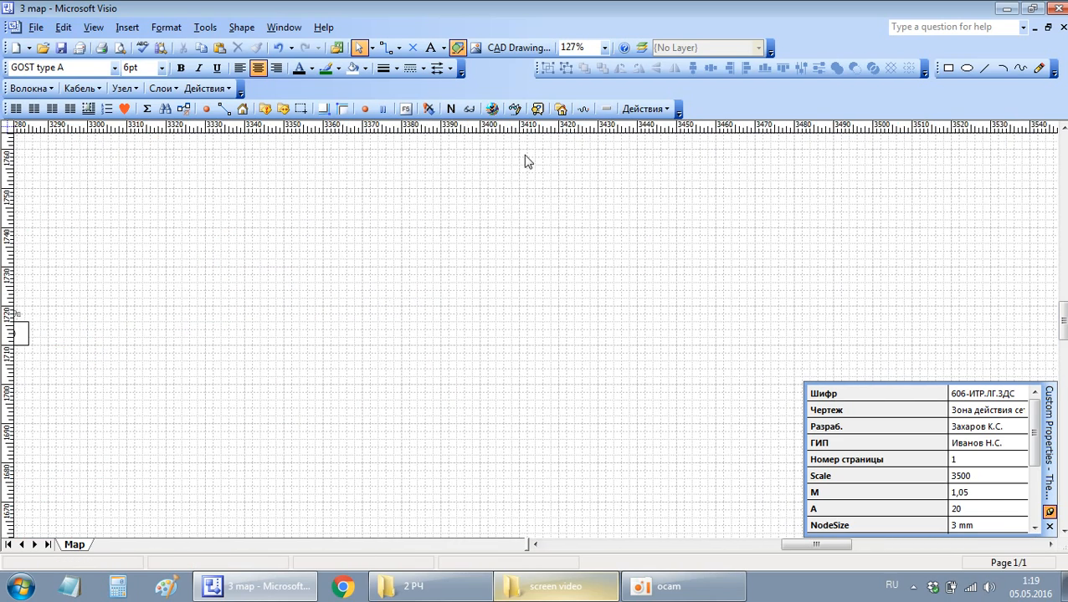
Step: Draw a rectangle 14 mm wide and 10 mm high in the empty area of the Map page
left_click(948, 69)
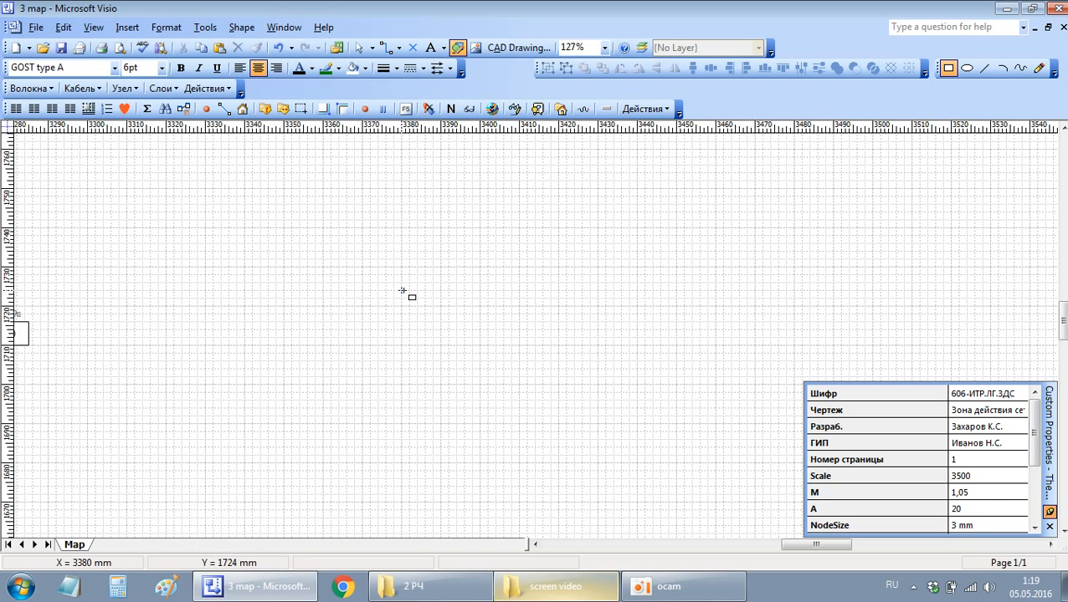
left_click_drag(402, 291, 457, 330)
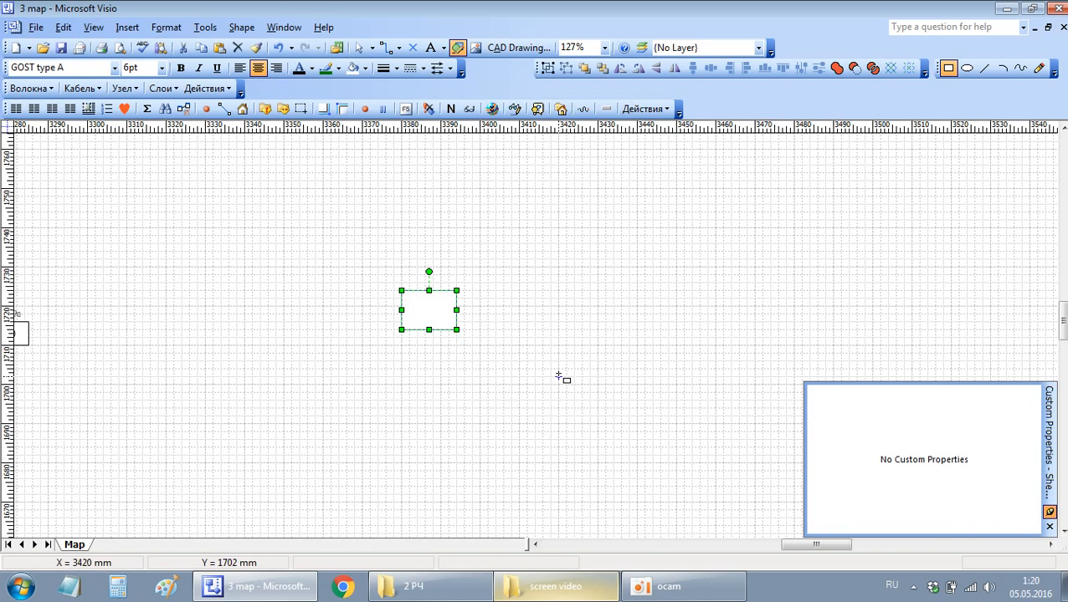
left_click(359, 49)
left_click(459, 313)
left_click(445, 314)
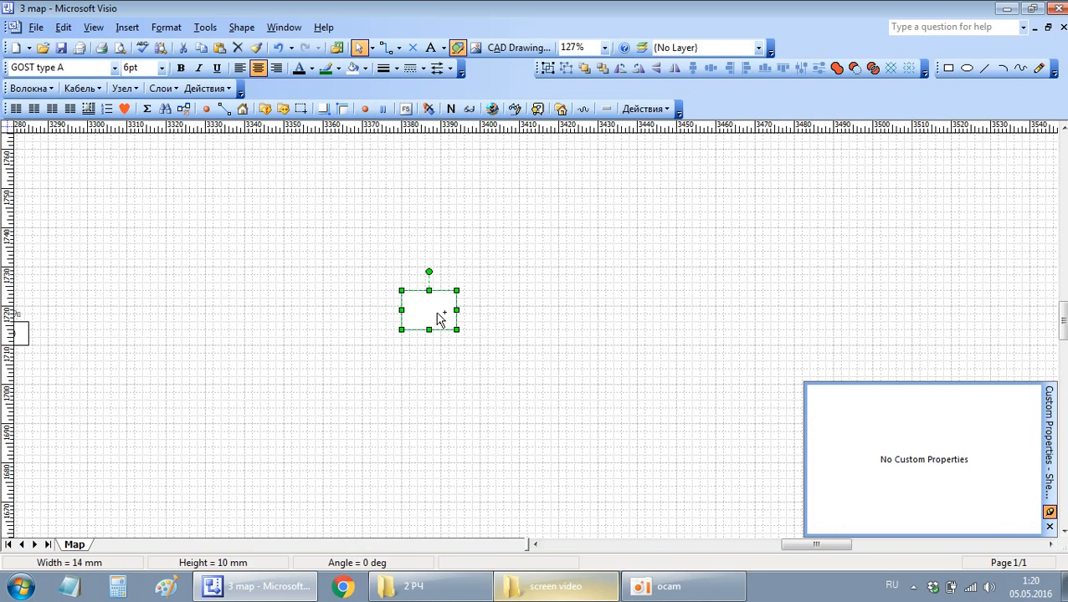
Step: Copy the rectangle until there are eight: five in one row, one above it and two below it
left_click_drag(438, 314, 643, 312, "ctrl+shift")
left_click_drag(644, 312, 845, 325, "ctrl")
left_click(581, 369)
left_click_drag(539, 312, 753, 224, "ctrl")
left_click(424, 240)
Step: Convert all eight rectangles into buildings
left_click_drag(345, 174, 908, 443)
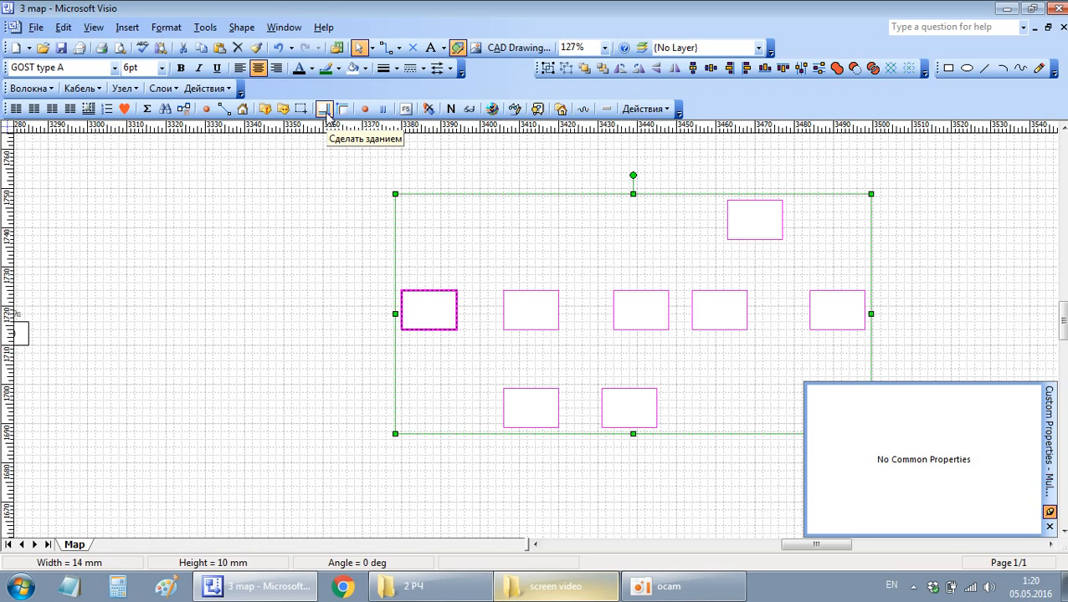
left_click(325, 110)
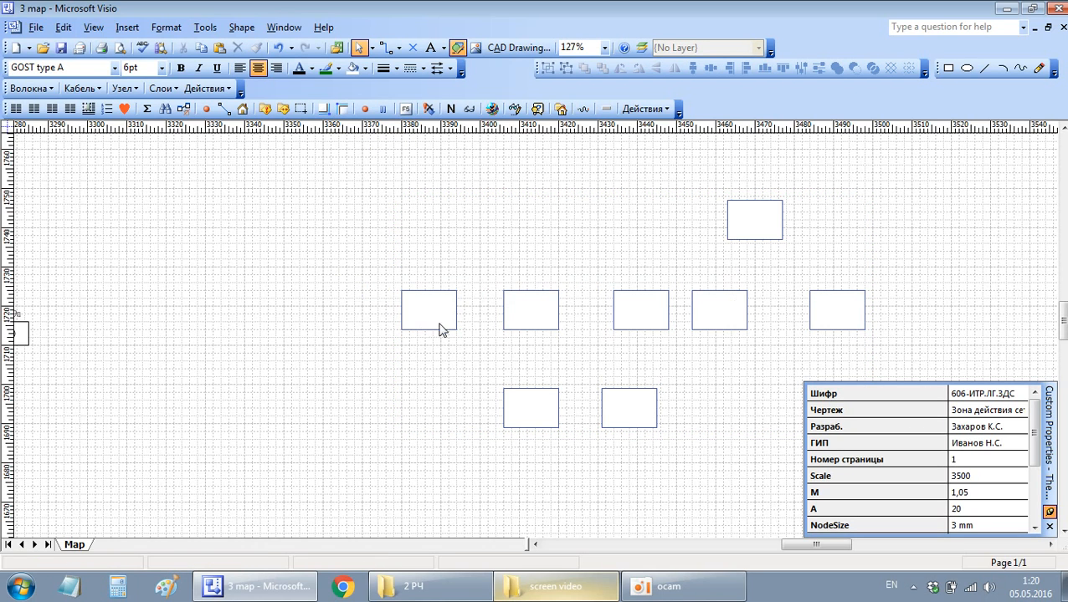
Step: Unlock all layers of the map page and select the eight new buildings
left_click(642, 47)
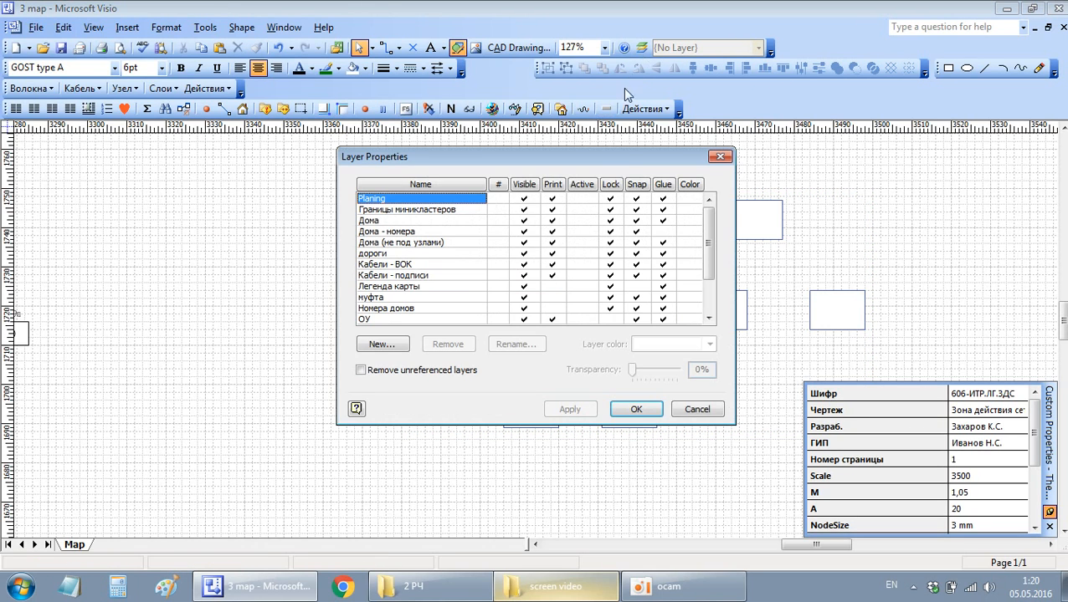
left_click(612, 186)
left_click(635, 409)
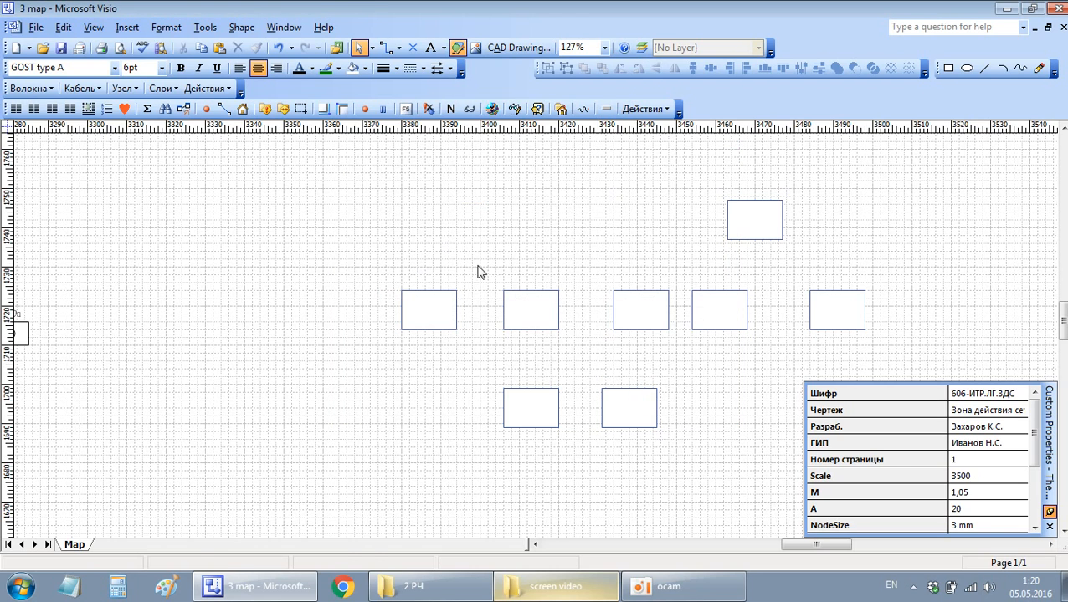
mouse_move(339, 178)
left_mouse_down()
mouse_move(406, 203)
mouse_move(895, 460)
left_mouse_up()
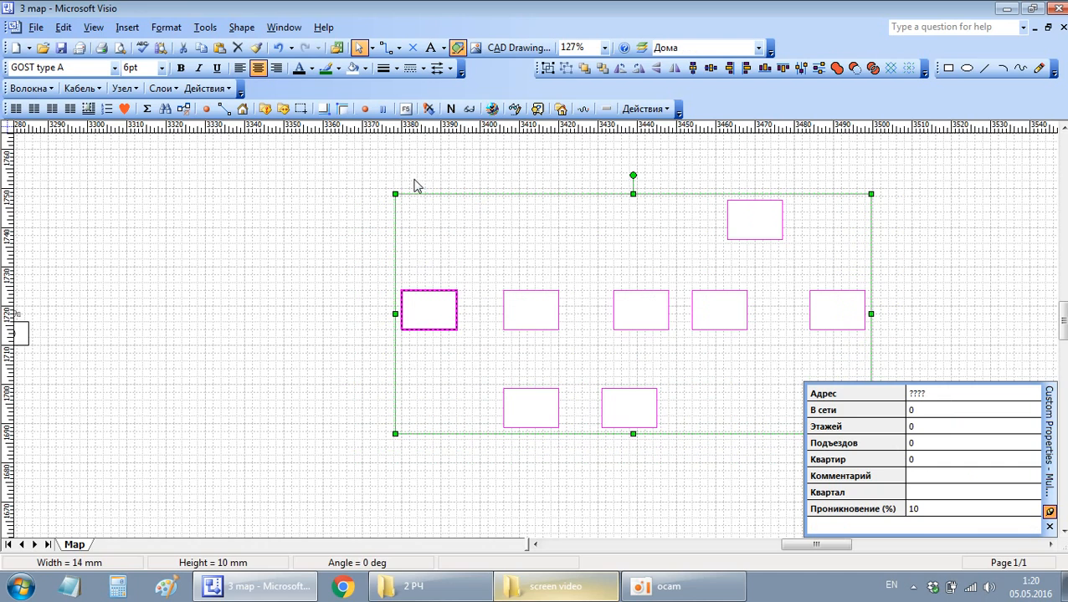
Step: Set the Адрес property of the first two buildings in the row of five to Adr1 and Adr2
left_click(329, 113)
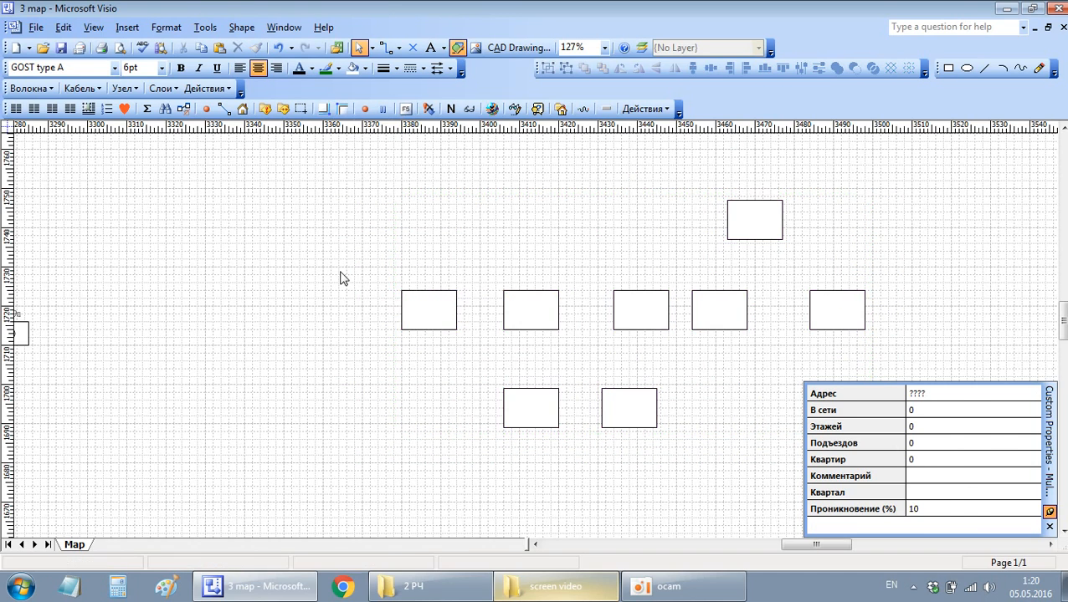
left_click(419, 312)
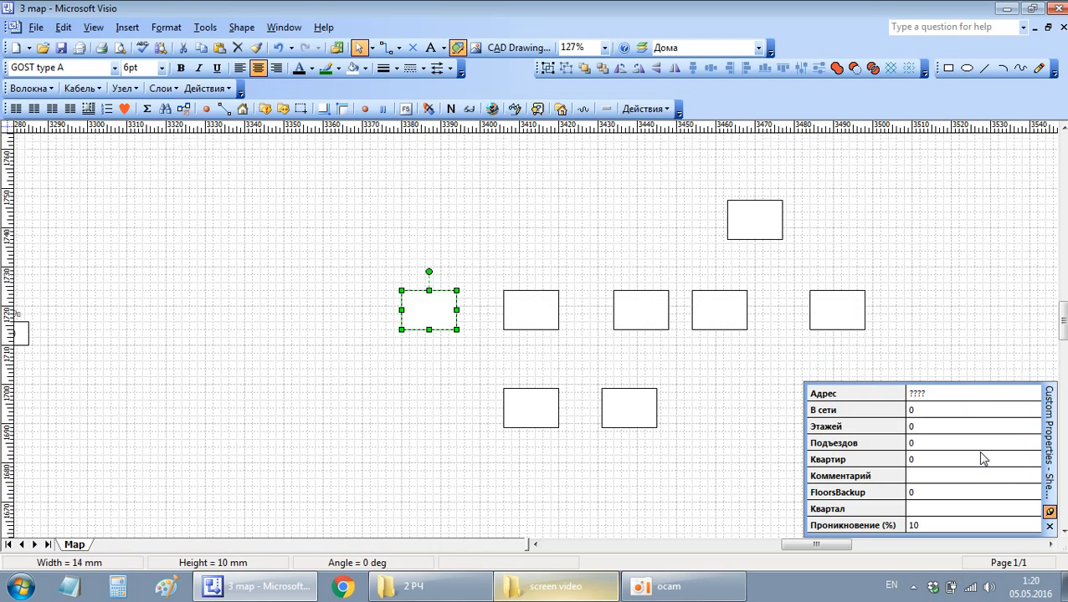
left_click(958, 395)
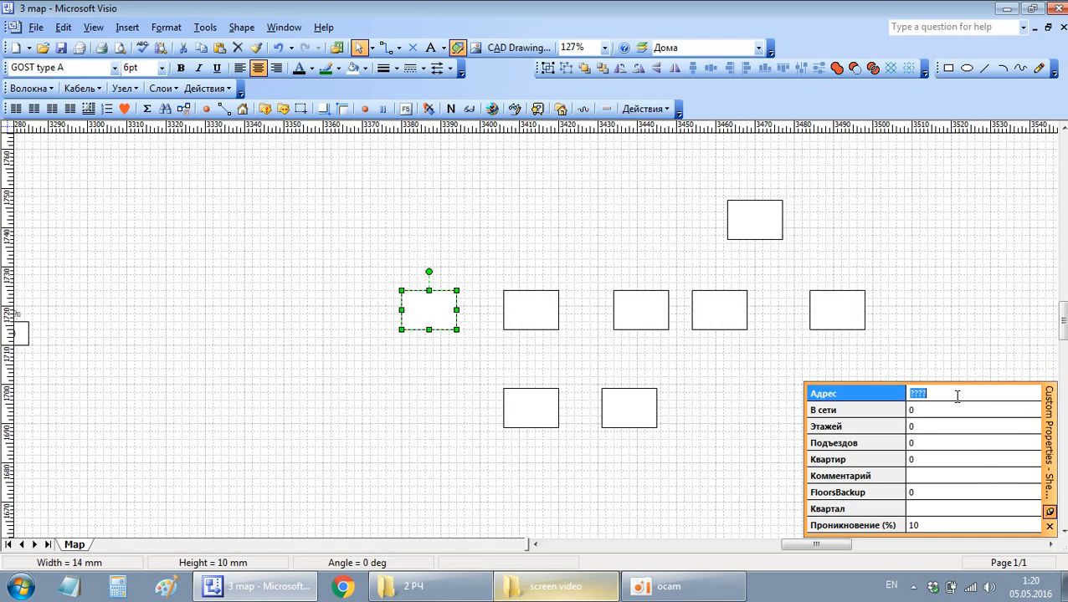
type("Adr1")
key("Return")
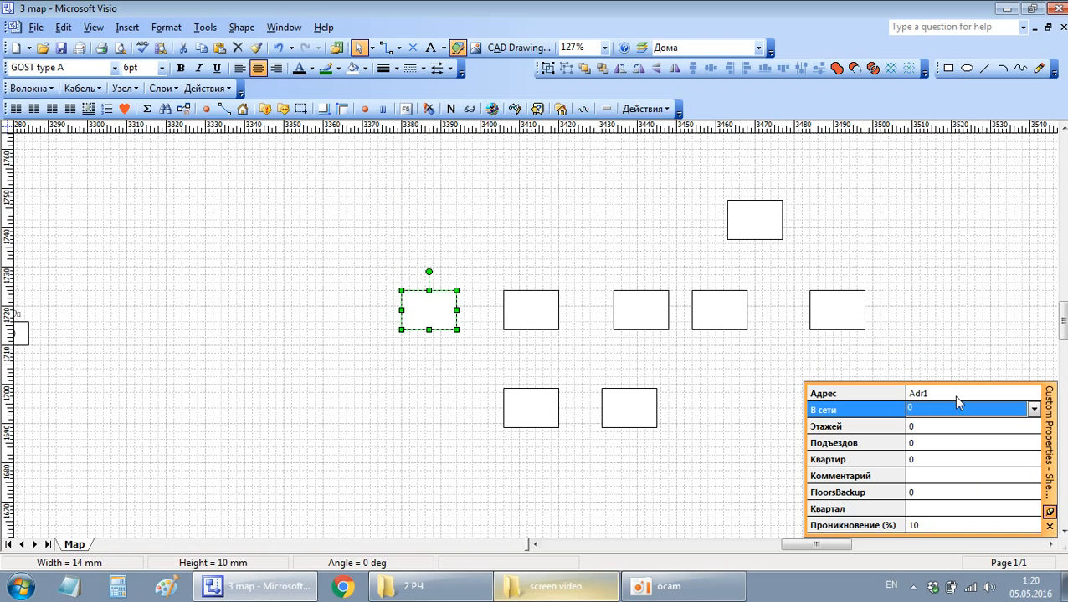
left_click(535, 323)
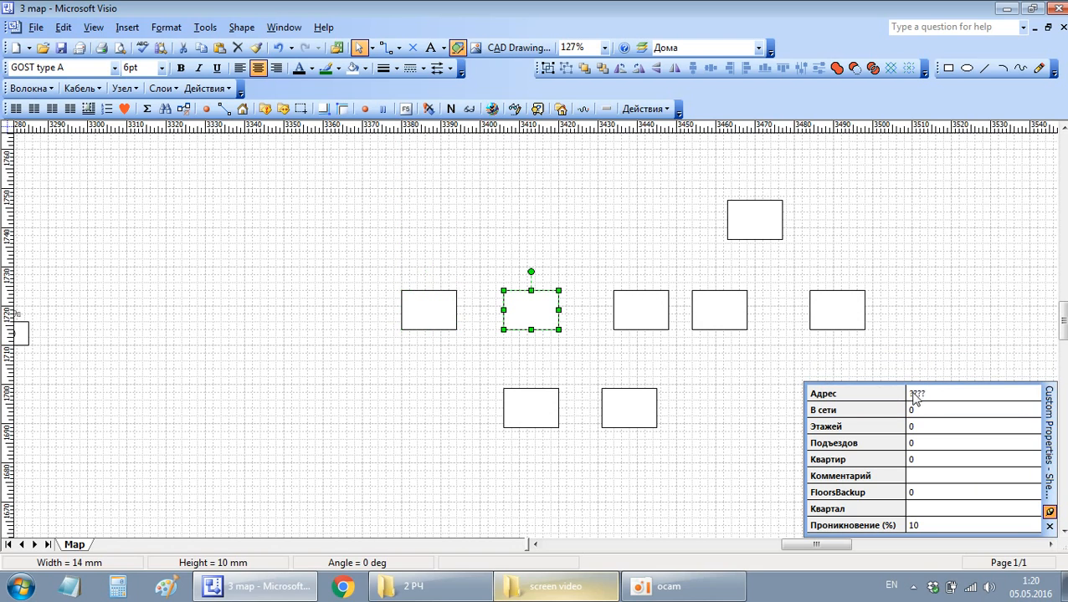
left_click(927, 396)
type("Adr2")
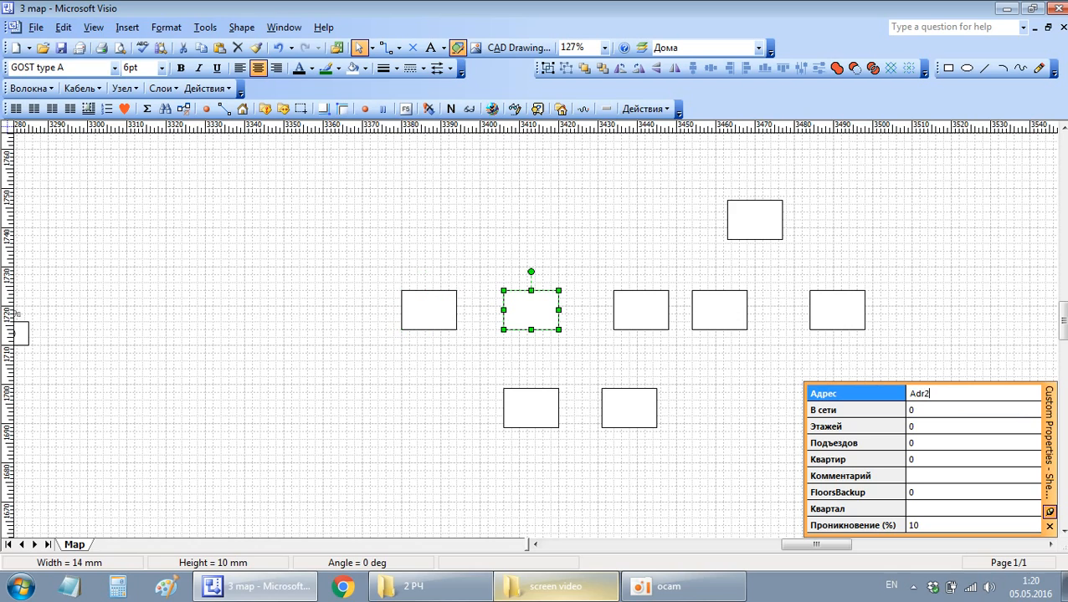
Step: Give the third and fourth buildings in the row of five the addresses Adr3 and Adr4
left_click(643, 320)
left_click(965, 394)
key("ctrl+v")
key("Return")
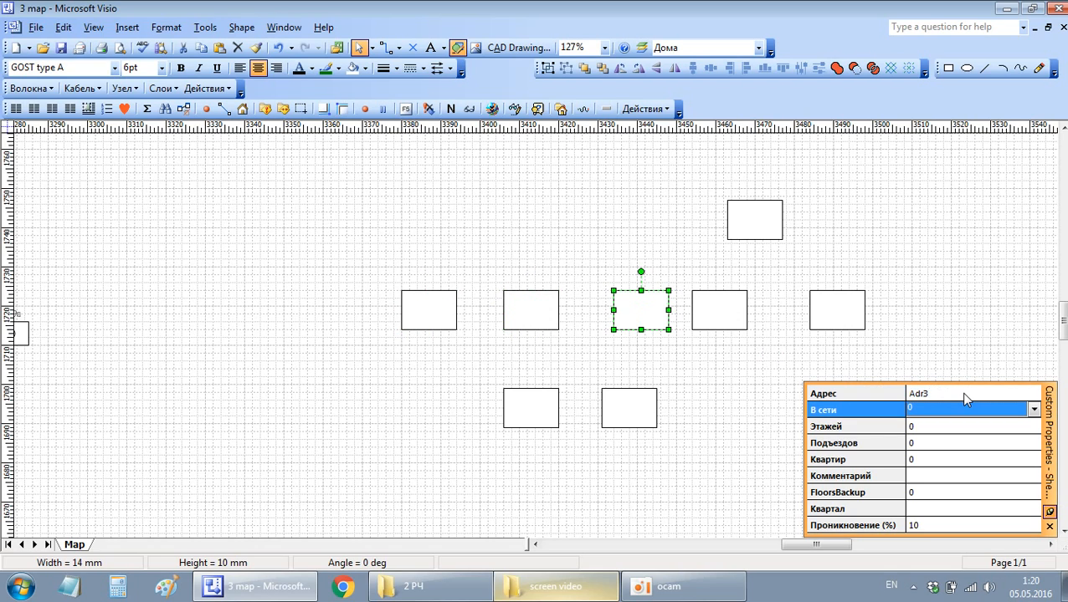
left_click(735, 313)
left_click(988, 396)
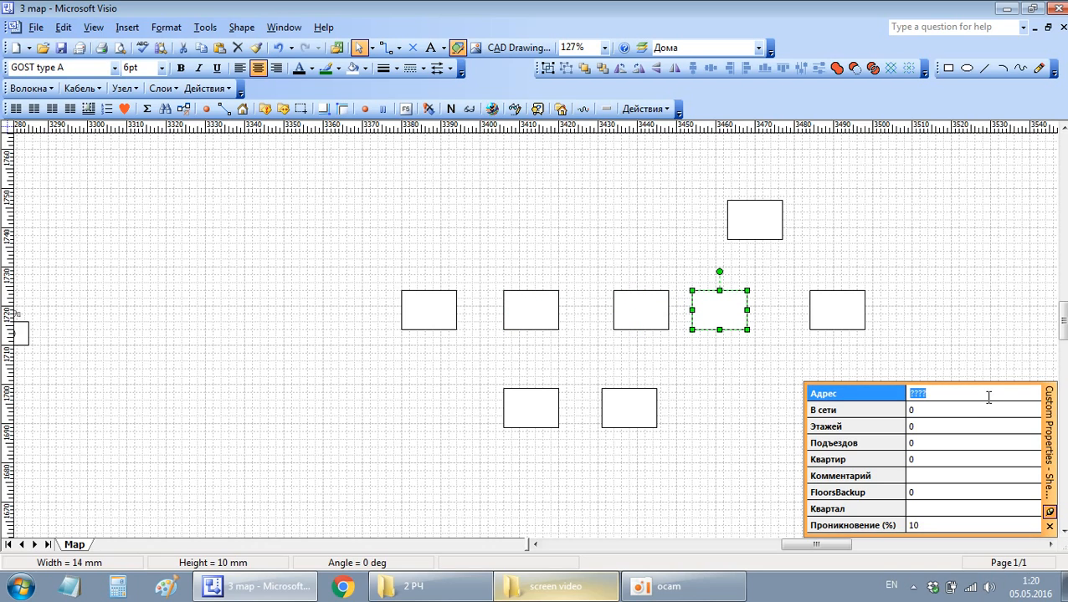
key("ctrl+v")
key("BackSpace")
type("4")
key("Return")
Step: Set the address of the fifth building in the row to Adr5 and of the single building above the row to Adr6
left_click(828, 322)
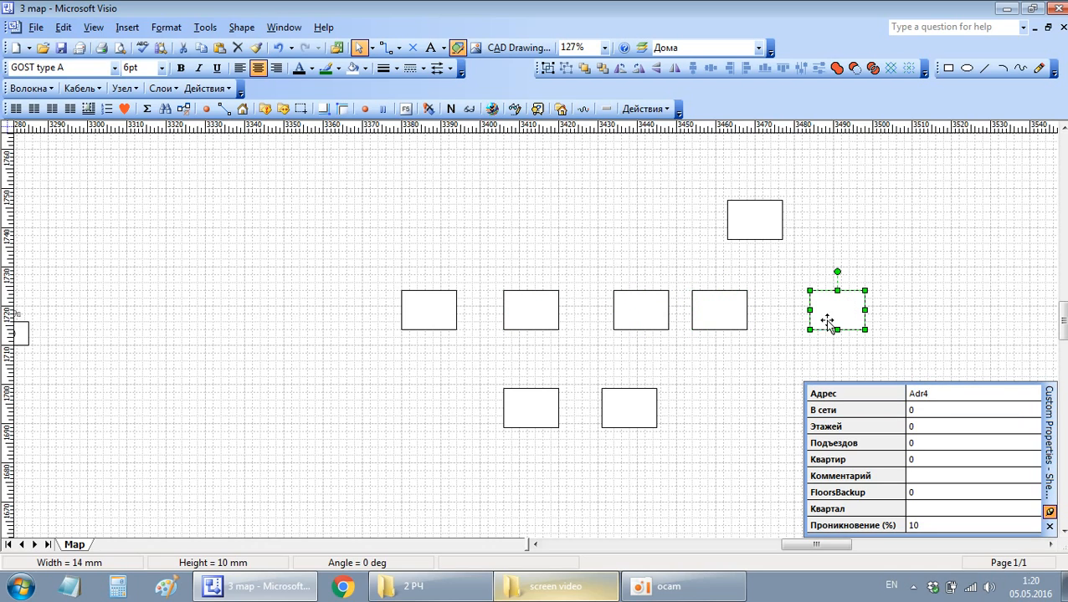
left_click(949, 394)
key("BackSpace")
type("5")
key("Return")
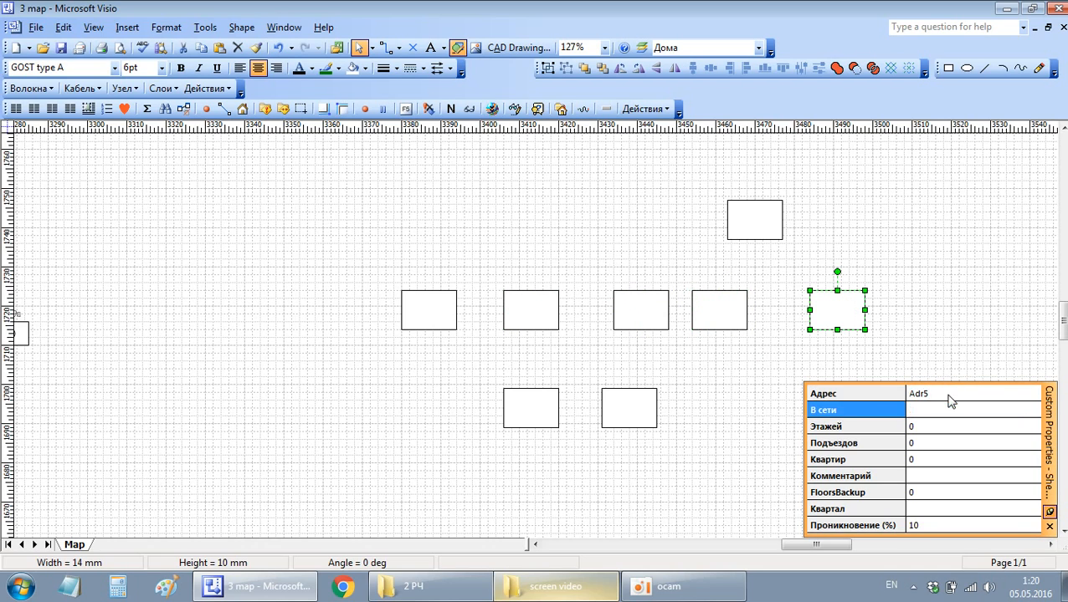
left_click(757, 229)
left_click(948, 400)
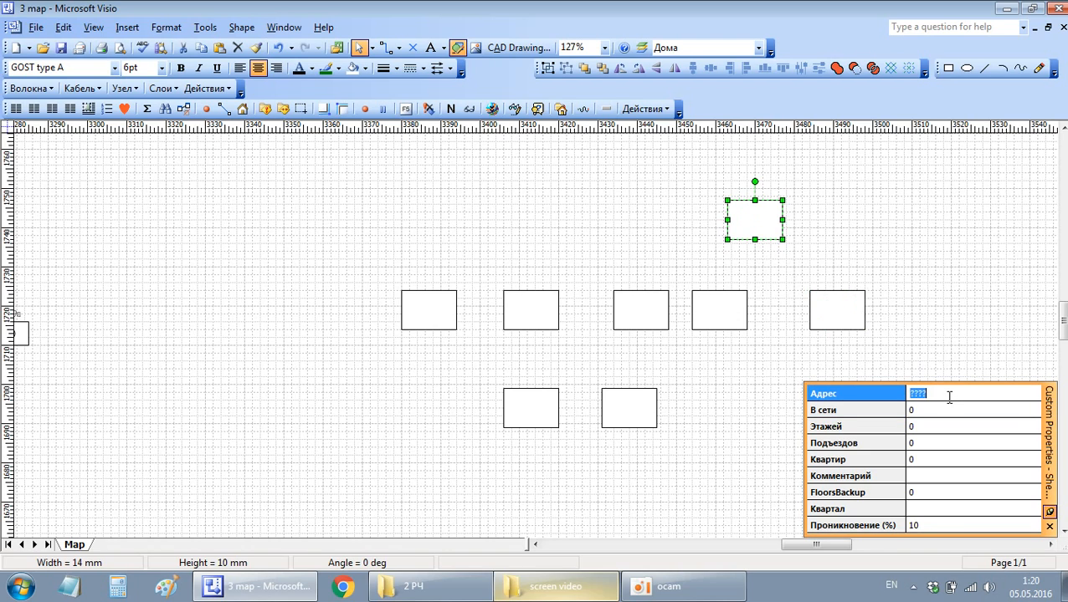
type("Adr2")
key("Return")
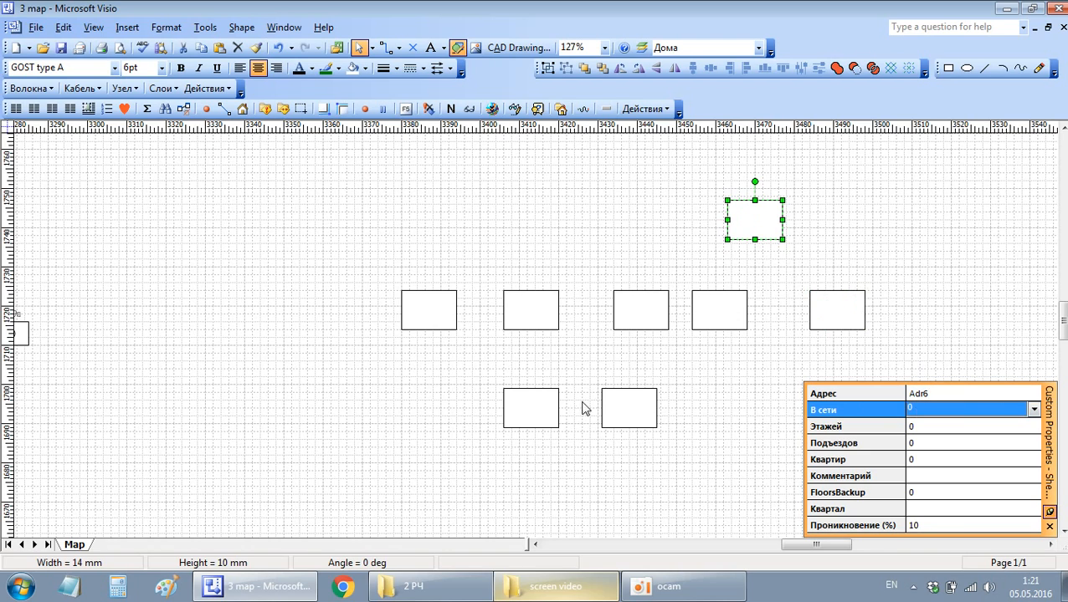
Step: Edit the addresses (Адрес) of the two houses in the lower row, setting the second one to Adr8
left_click(535, 408)
left_click(925, 394)
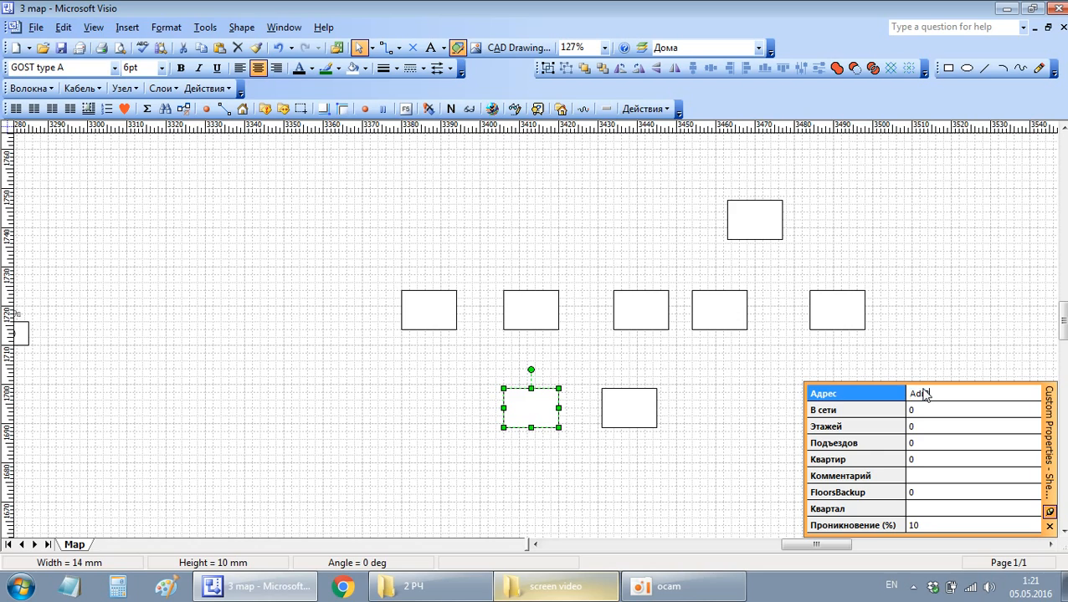
key("Return")
left_click(646, 416)
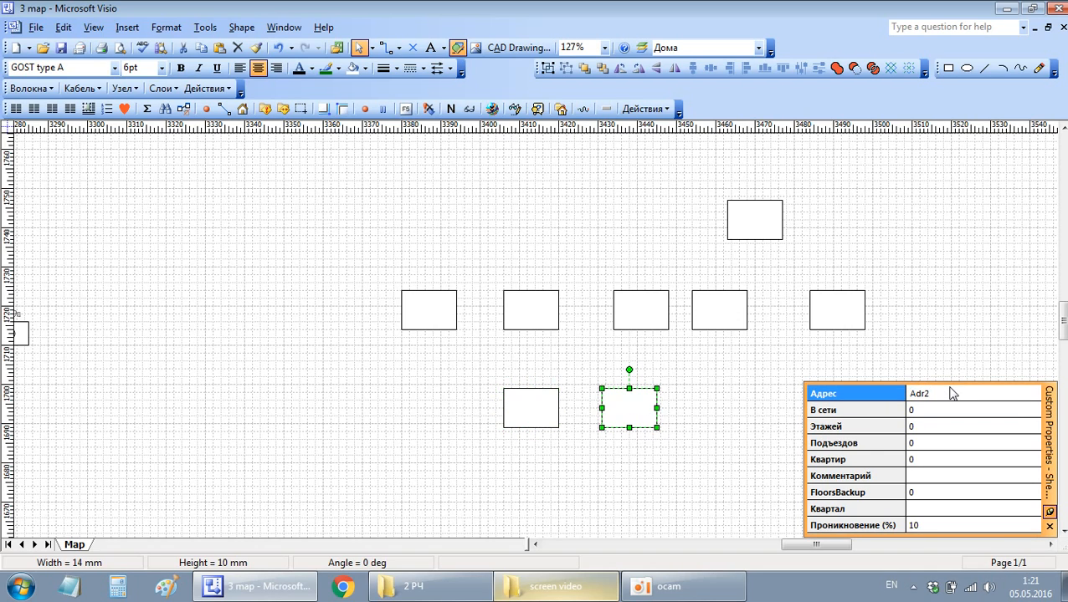
key("BackSpace")
type("8")
key("Return")
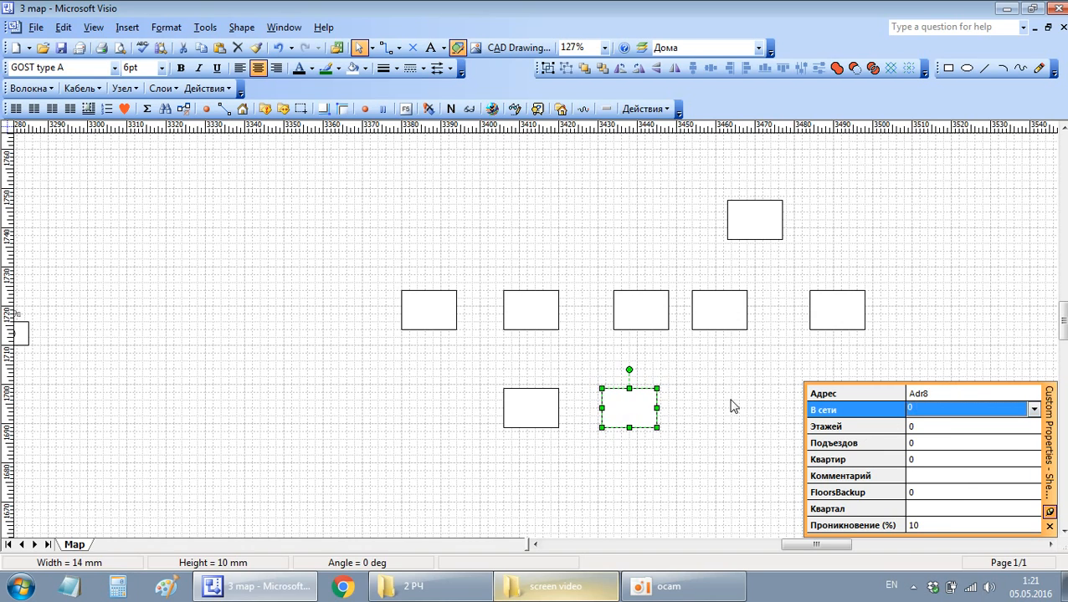
Step: Generate address labels for all eight houses with the street abbreviation left blank, and check the resulting address of the first two middle-row houses
left_click(731, 407)
left_click_drag(338, 179, 937, 487)
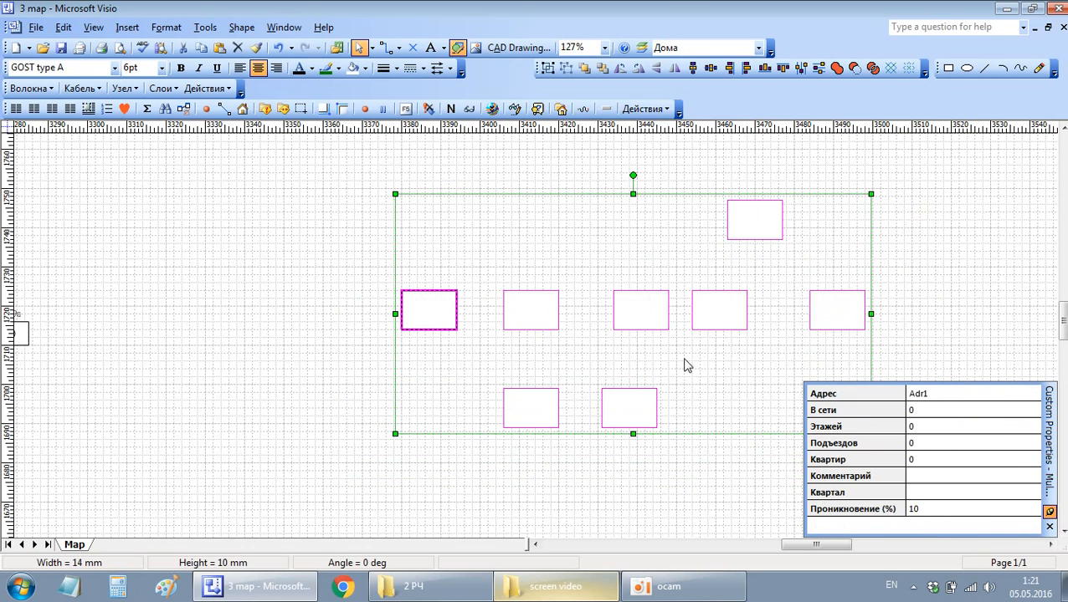
left_click(343, 108)
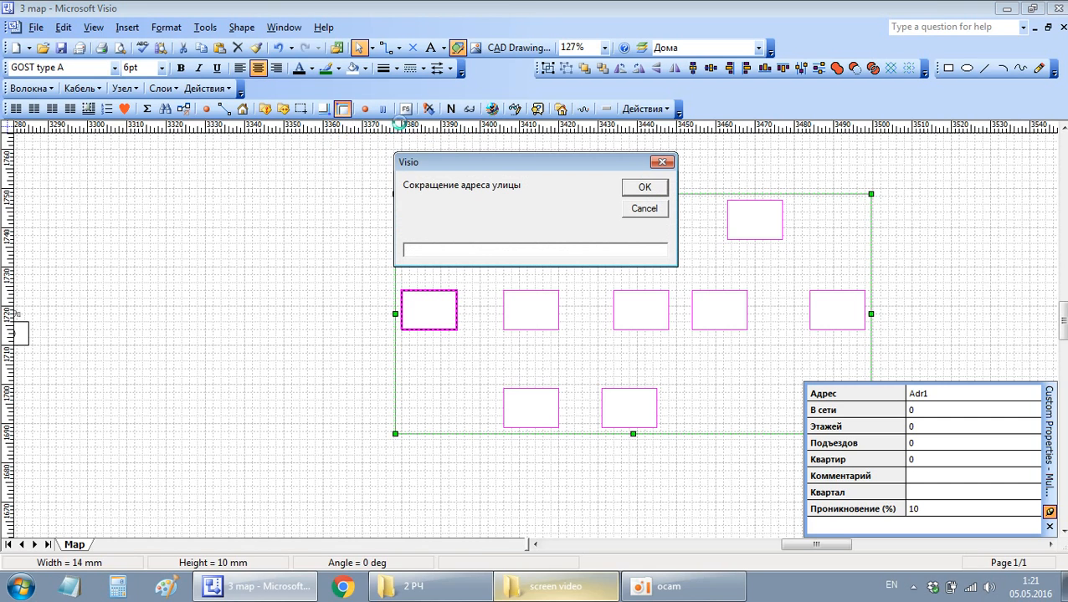
left_click(629, 189)
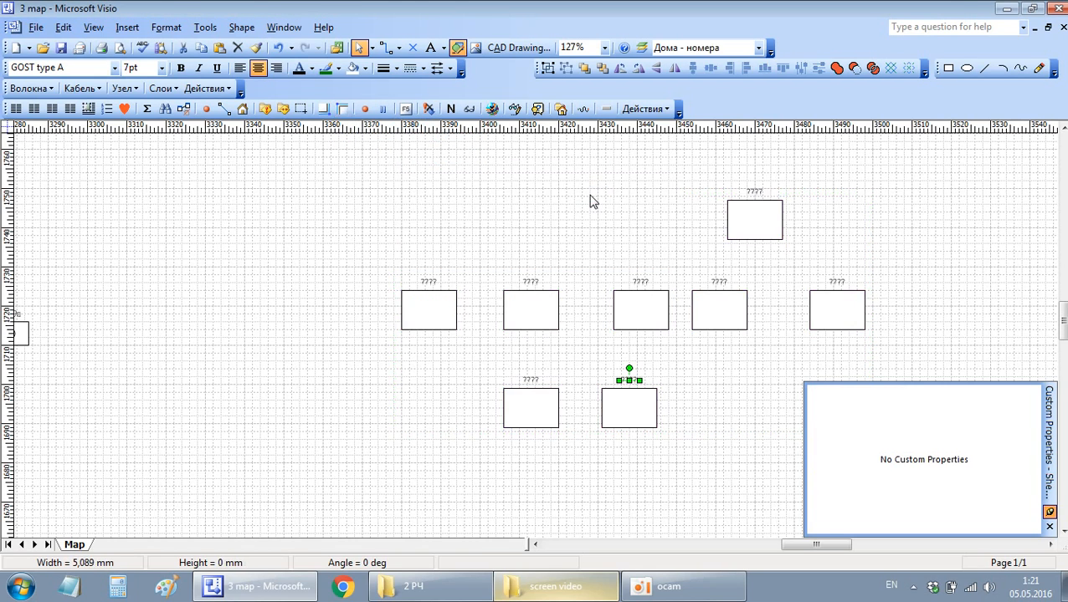
left_click(412, 321)
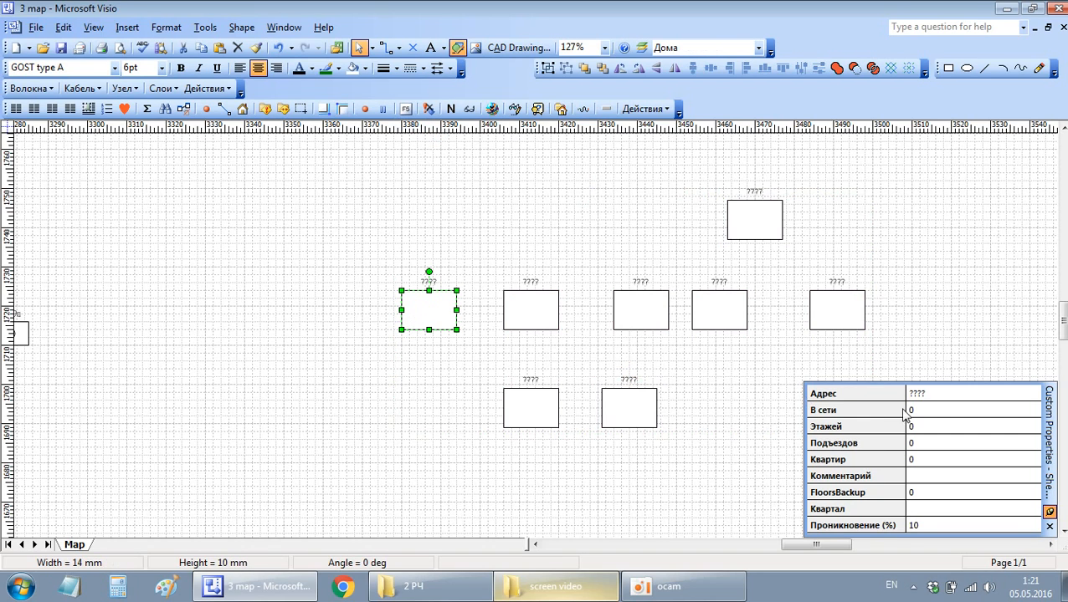
left_click(530, 316)
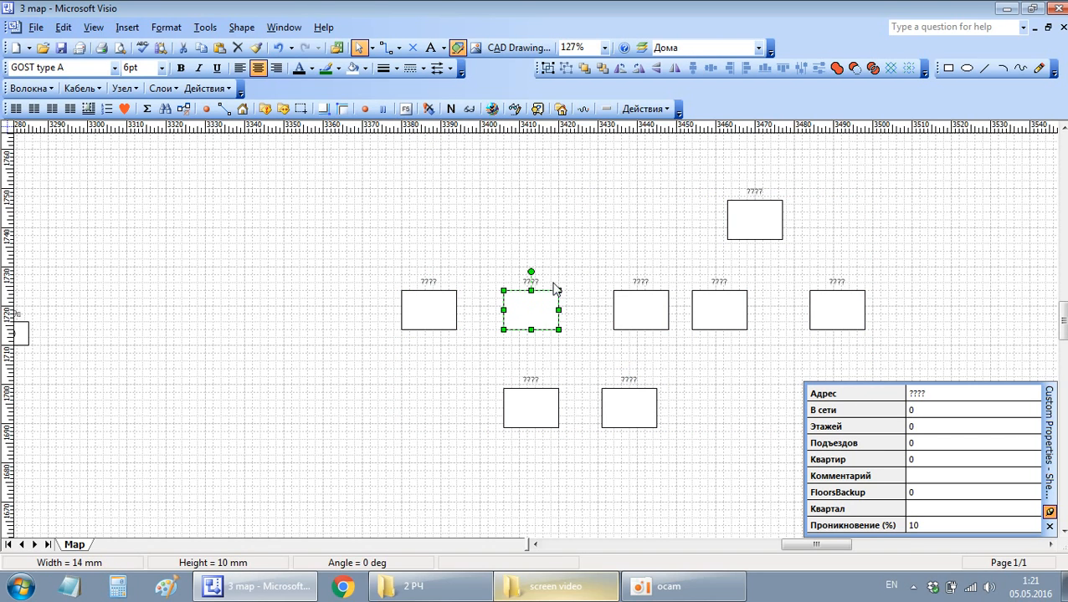
left_click(533, 282)
left_click(429, 365)
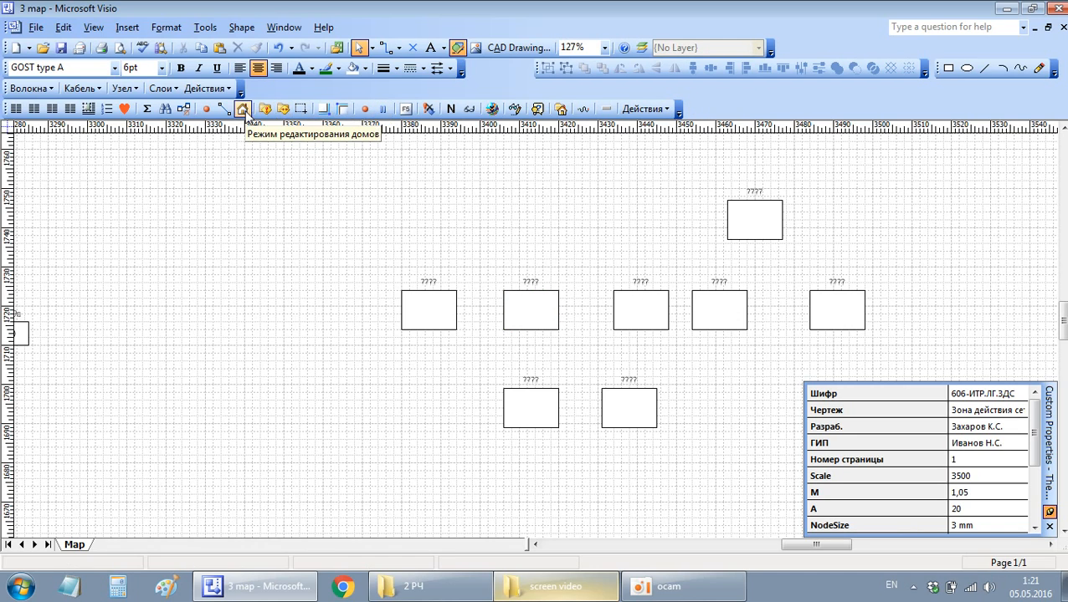
Step: Draw a rectangle about 18 × 12 mm in the empty area above the houses and convert it into a house
scroll(547, 227, "up", 3)
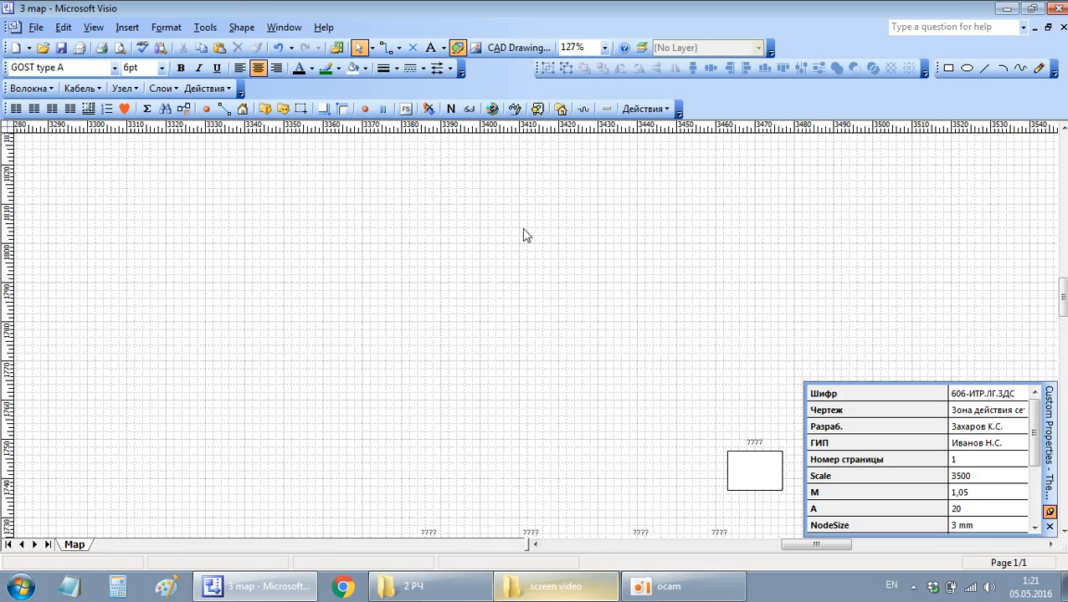
left_click(948, 68)
left_click_drag(440, 274, 512, 322)
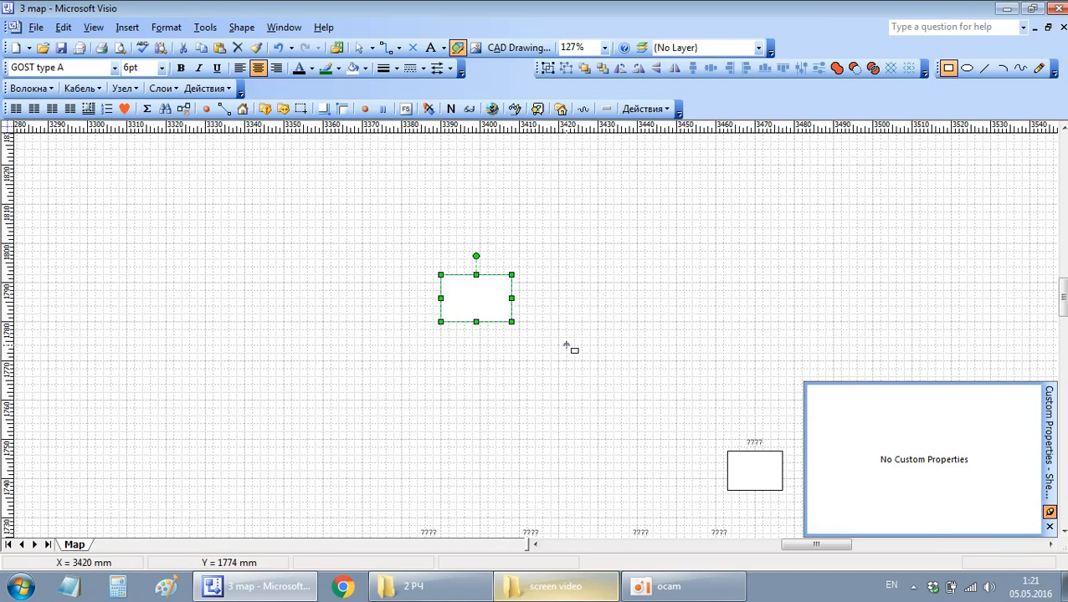
left_click(323, 110)
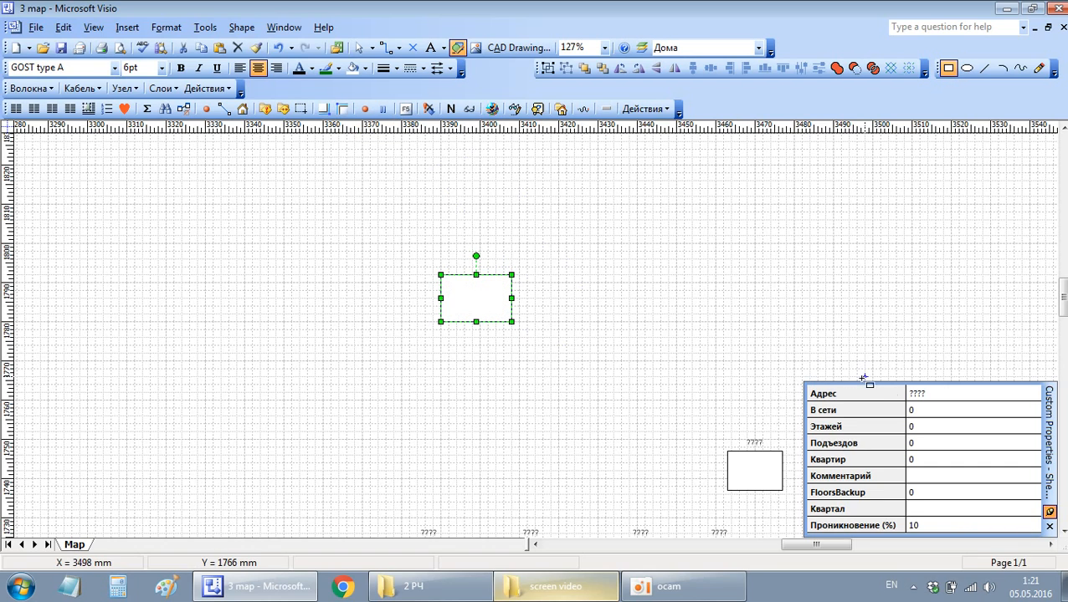
Step: Set the address (Адрес) of the newly drawn house to Adr1
left_click(945, 393)
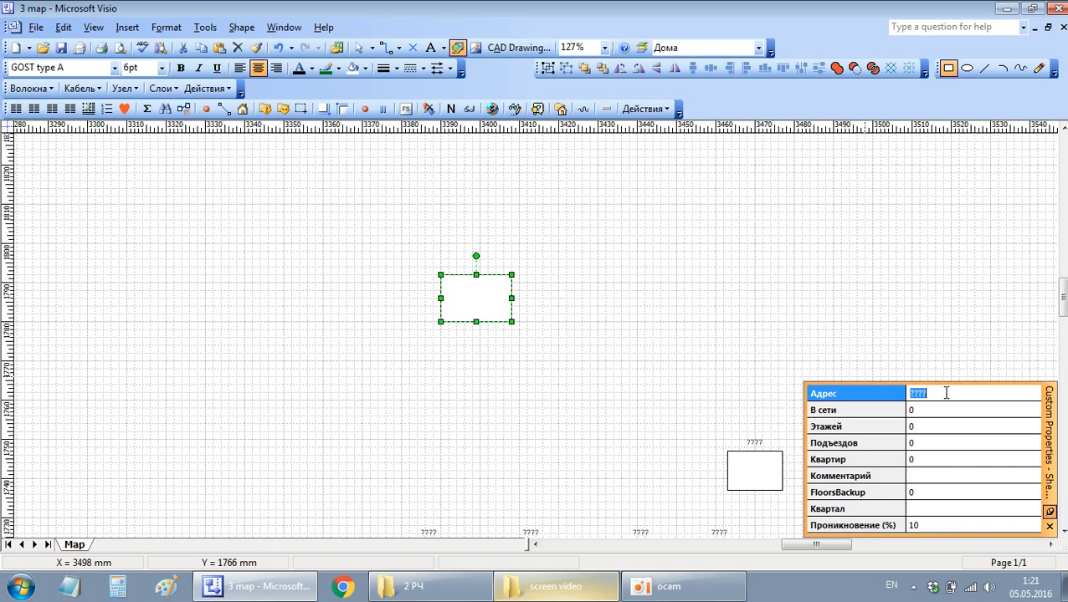
type("Adr1")
key("Return")
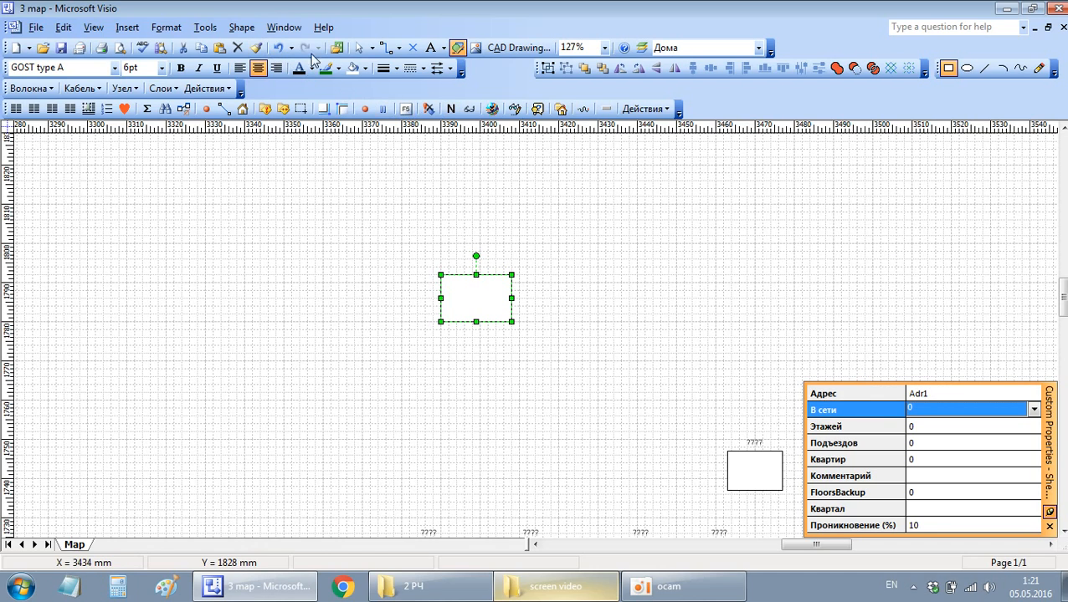
left_click(359, 48)
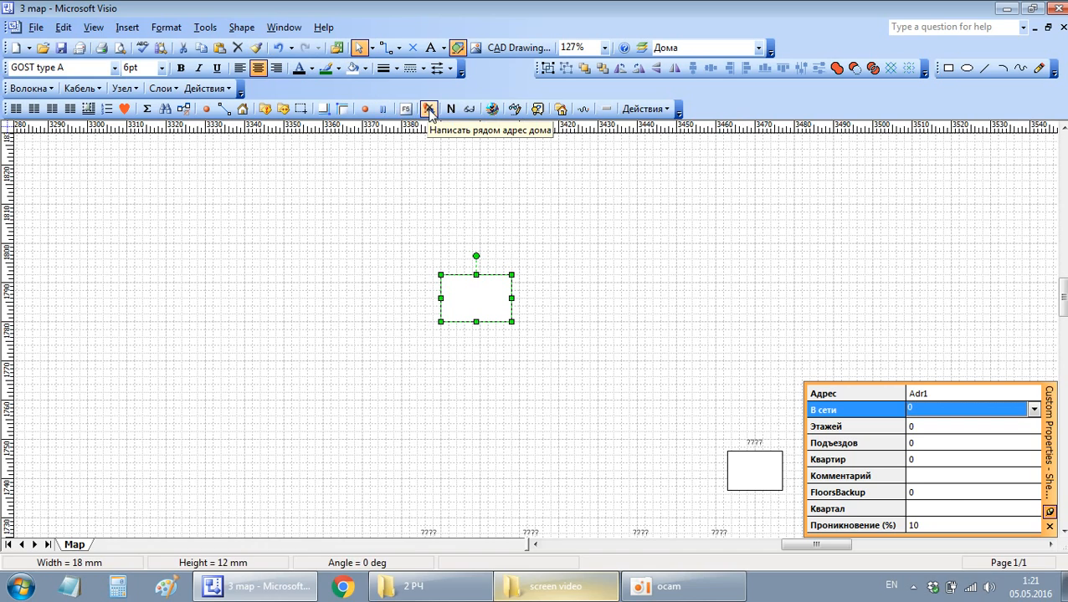
Step: Delete the newly drawn house above the group
left_click(617, 300)
scroll(677, 250, "down", 3)
left_click(479, 160)
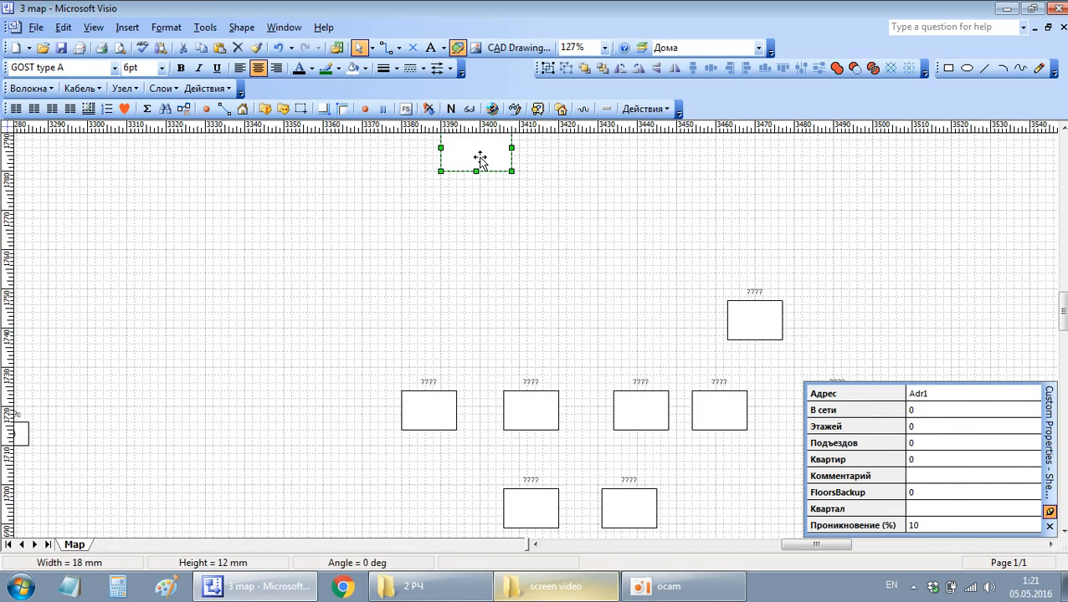
key("Delete")
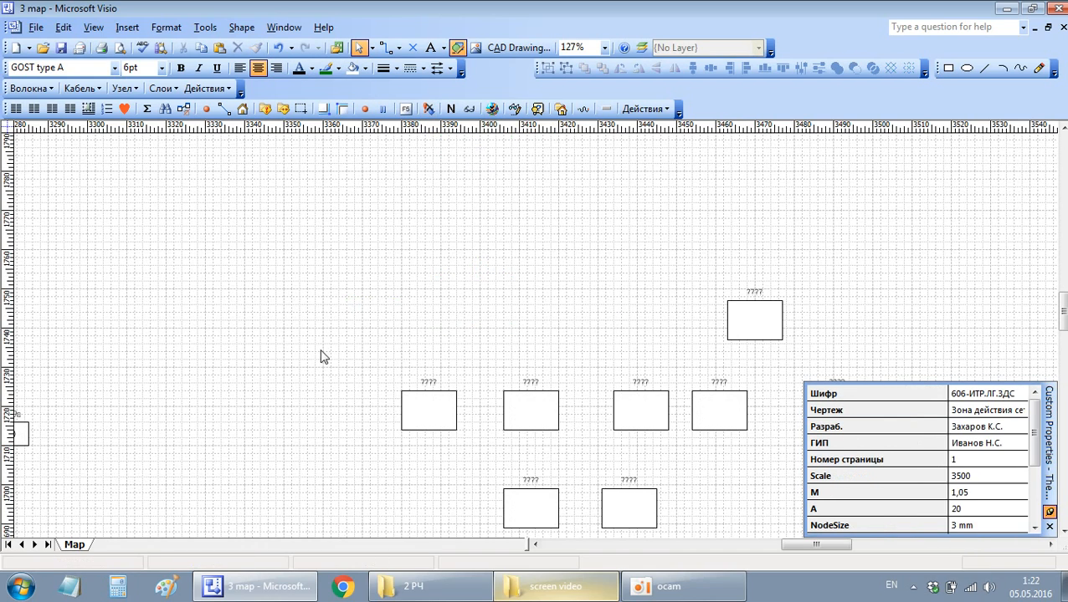
Step: Delete the labels above the first four middle-row houses, the upper house and the two lower-row houses
left_click_drag(326, 338, 808, 423)
key("Delete")
left_click_drag(660, 260, 800, 318)
key("Delete")
left_click_drag(475, 465, 791, 512)
key("Delete")
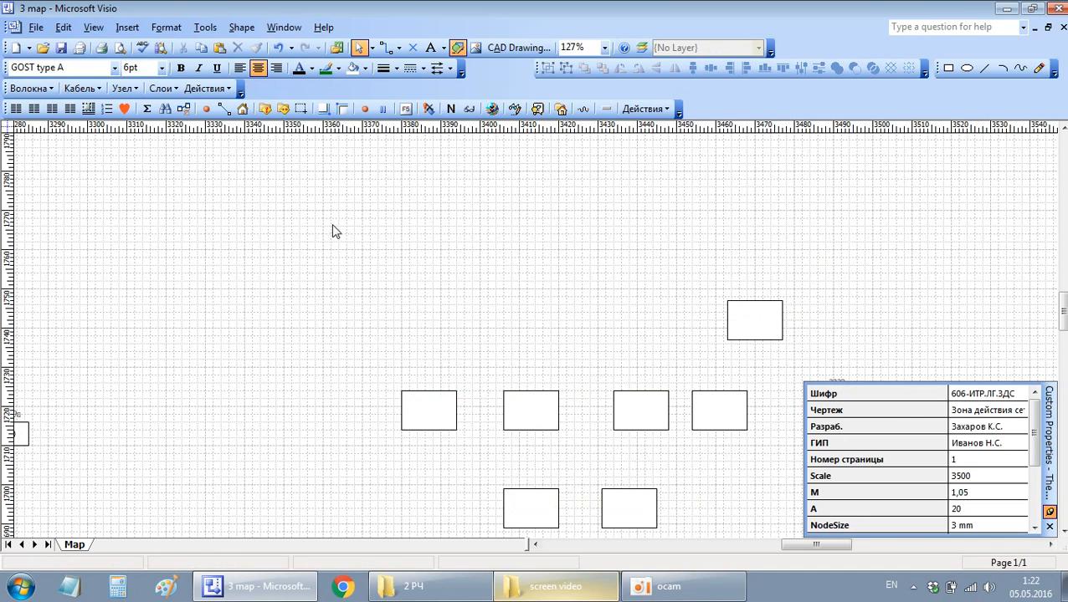
Step: Delete the remaining label above the last house in the middle row
left_click_drag(334, 231, 813, 502)
left_click(828, 355)
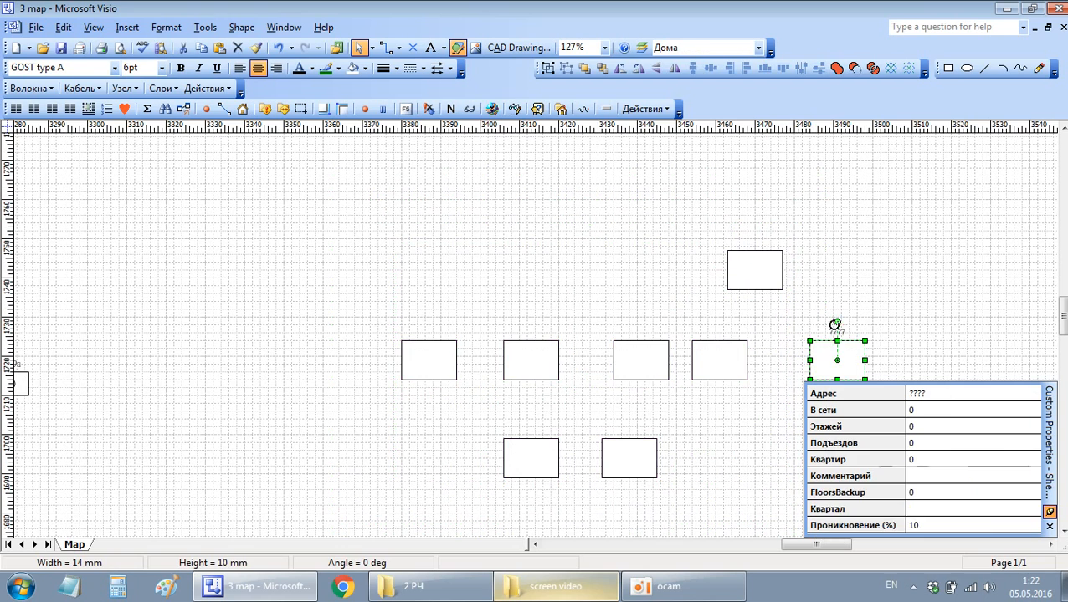
left_click(868, 328)
left_click(831, 333)
key("Delete")
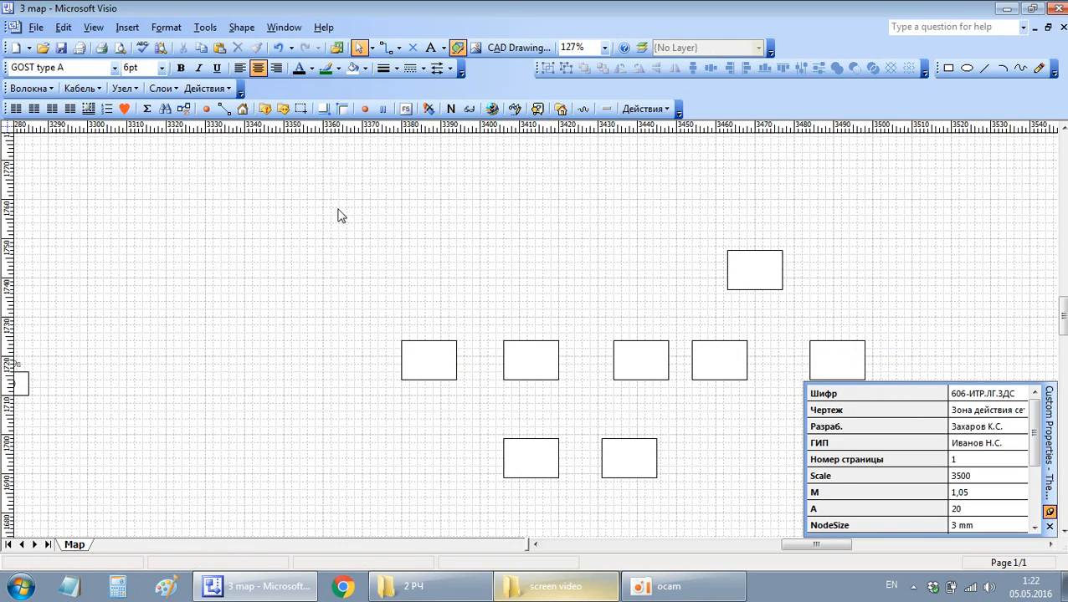
Step: Write the house address beside each of the eight houses (Написать рядом адрес дома)
left_click_drag(337, 210, 918, 492)
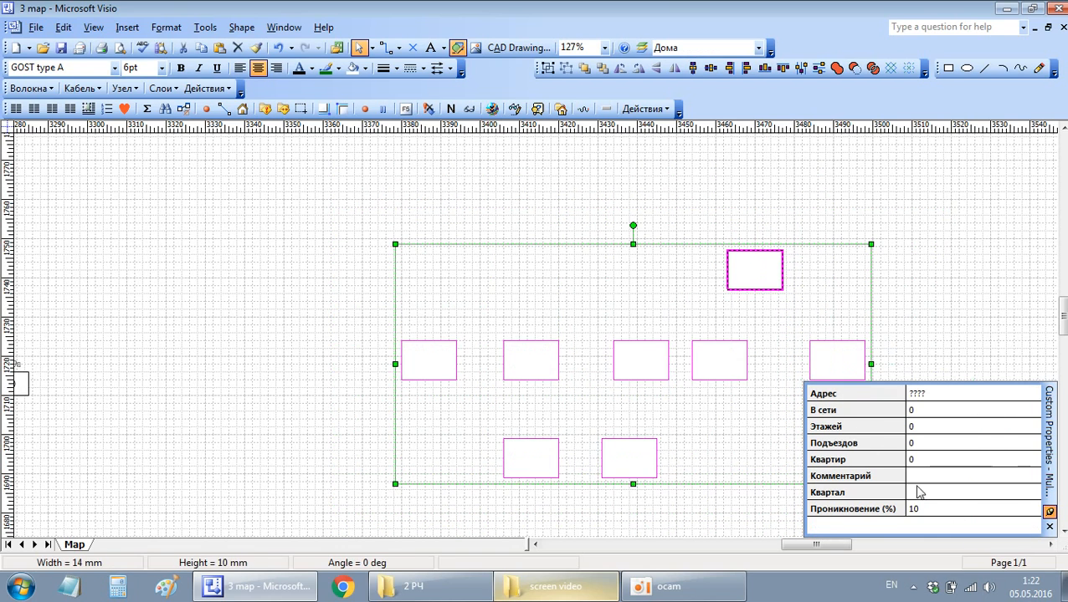
left_click(428, 110)
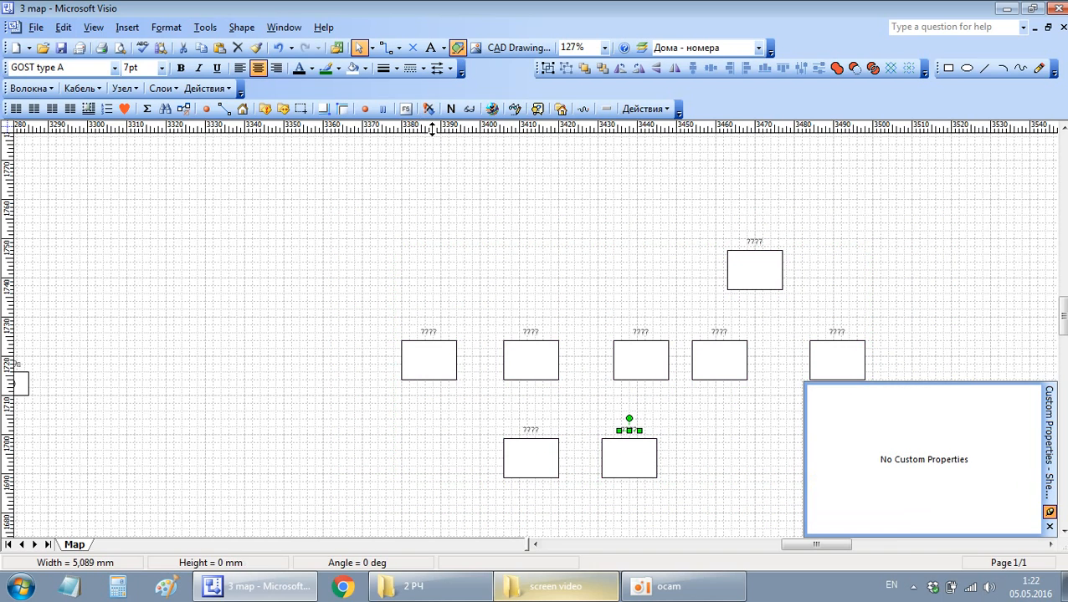
left_click(524, 214)
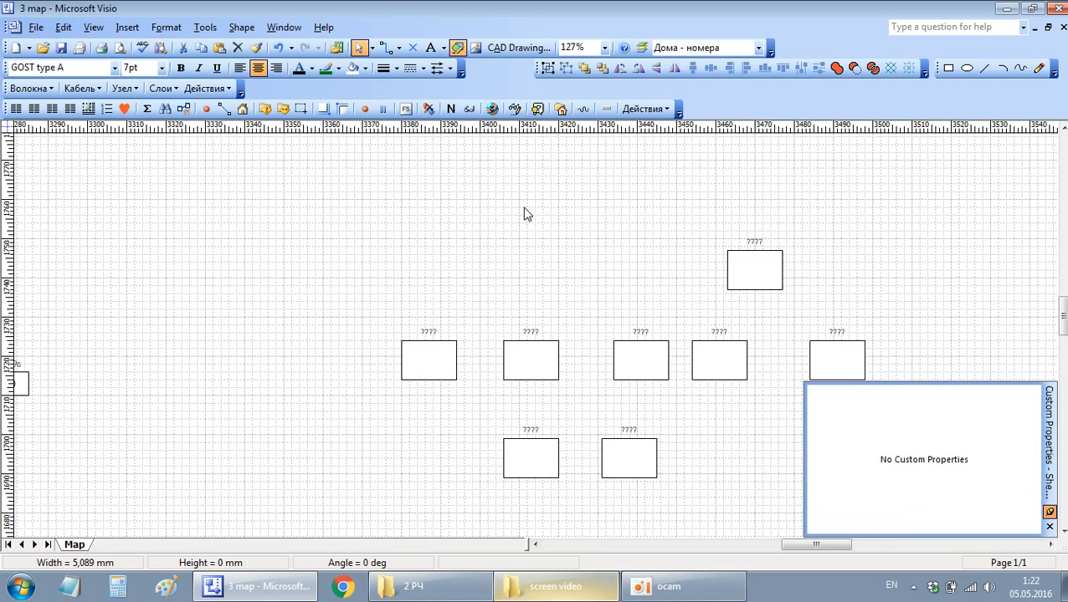
left_click(534, 331)
left_click(526, 380)
Step: Set the address (Адрес) of the first house in the middle row to Adr1
left_click(424, 369)
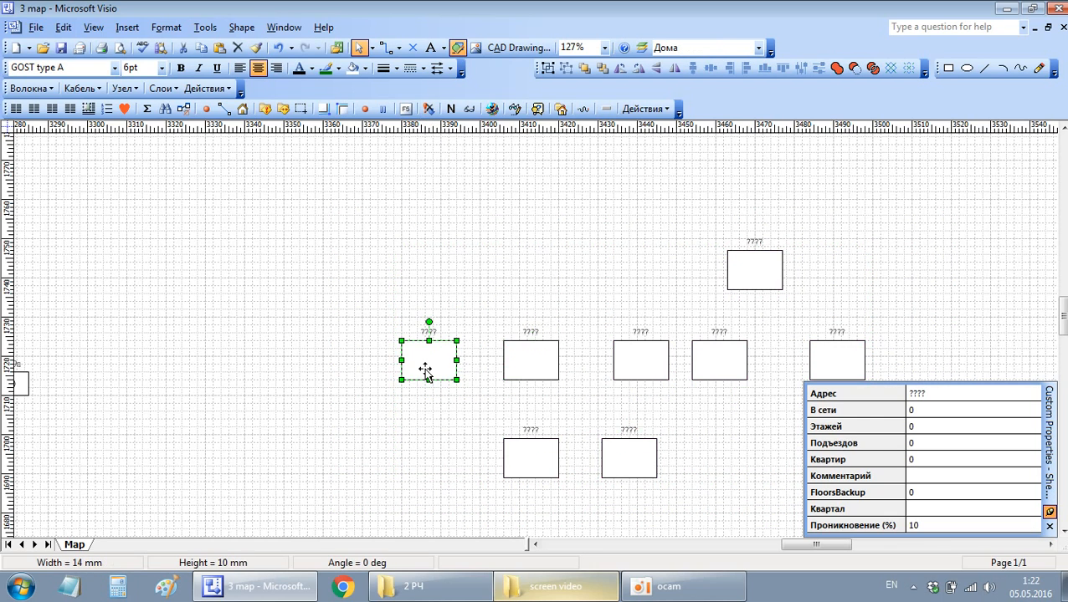
left_click(951, 395)
type("Adr")
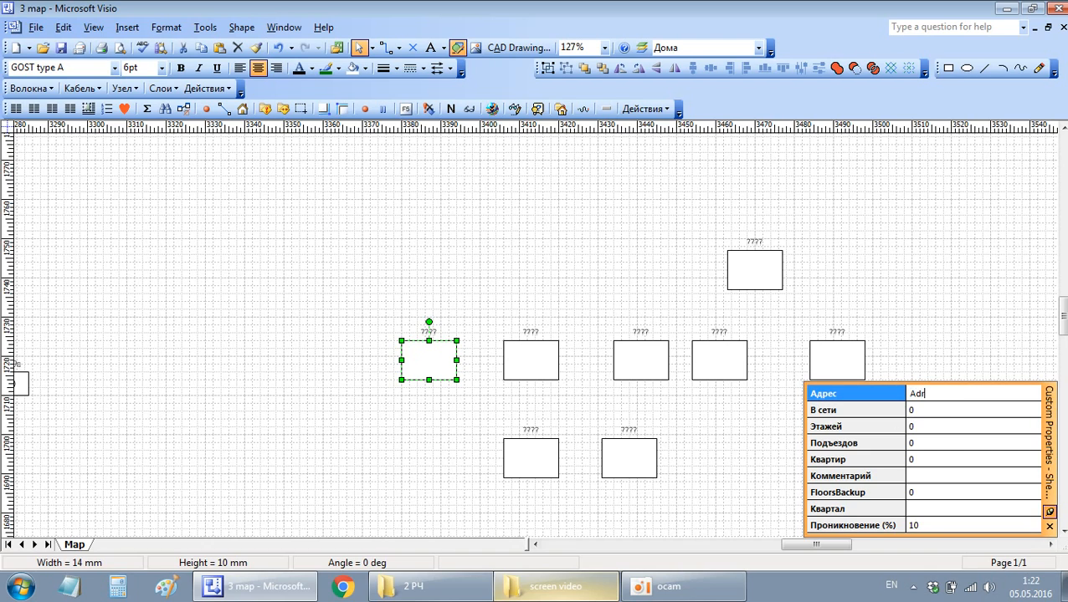
type("1")
left_click(893, 300)
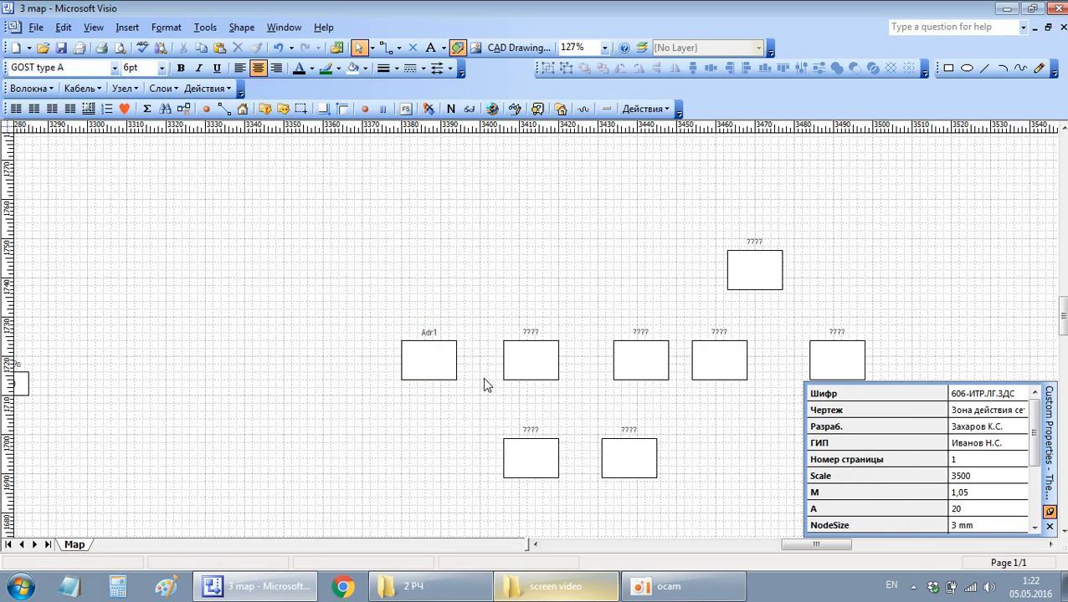
Step: Set the address of the second house in the middle row to Adr2
left_click(525, 367)
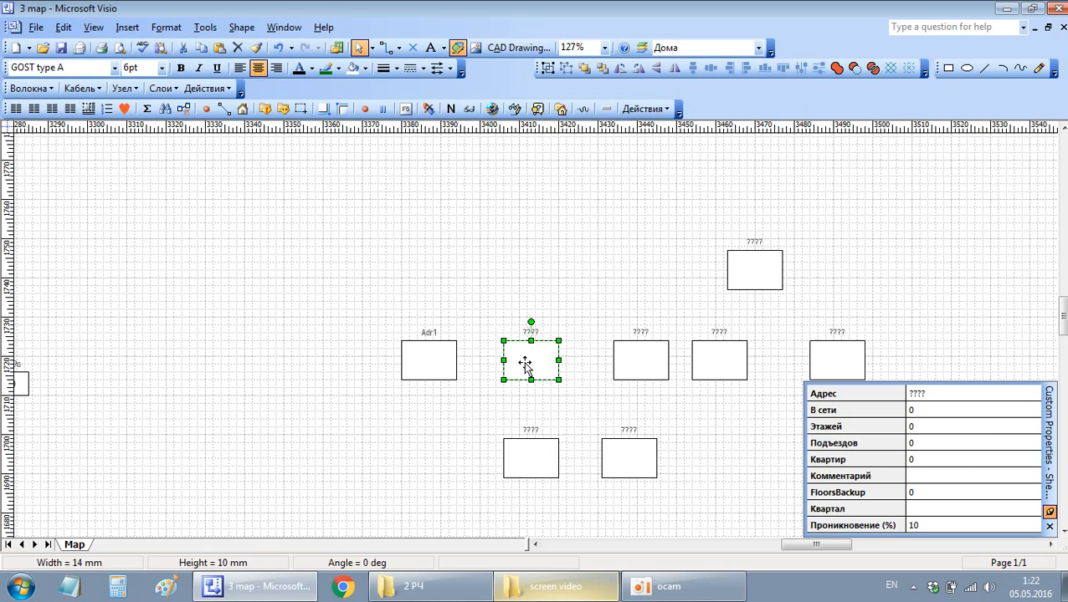
left_click(640, 373)
left_click(556, 368)
left_click(918, 400)
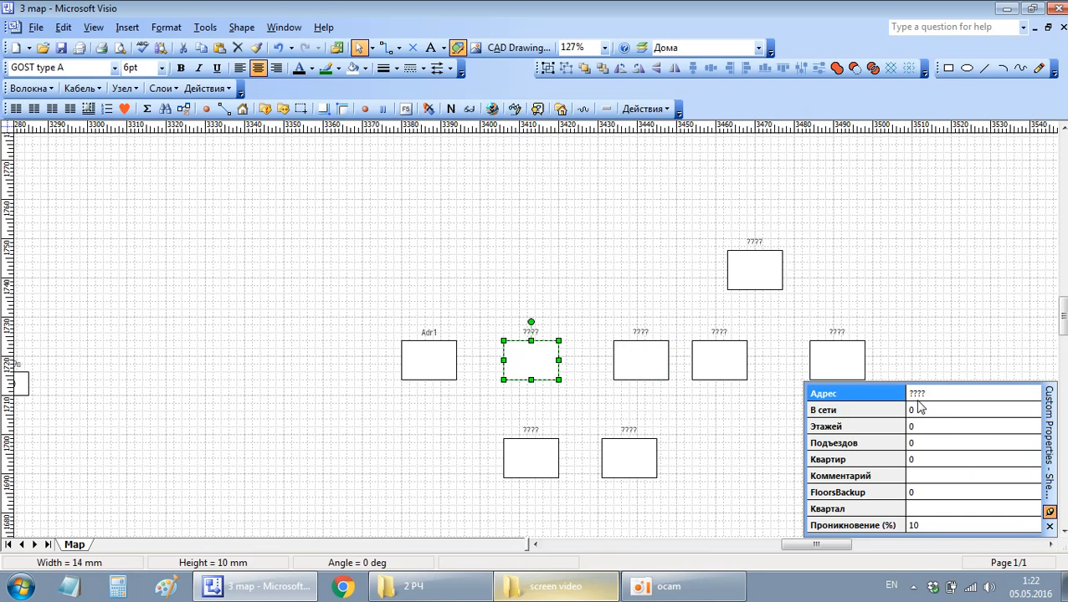
left_click(918, 398)
type("Adr2")
key("Return")
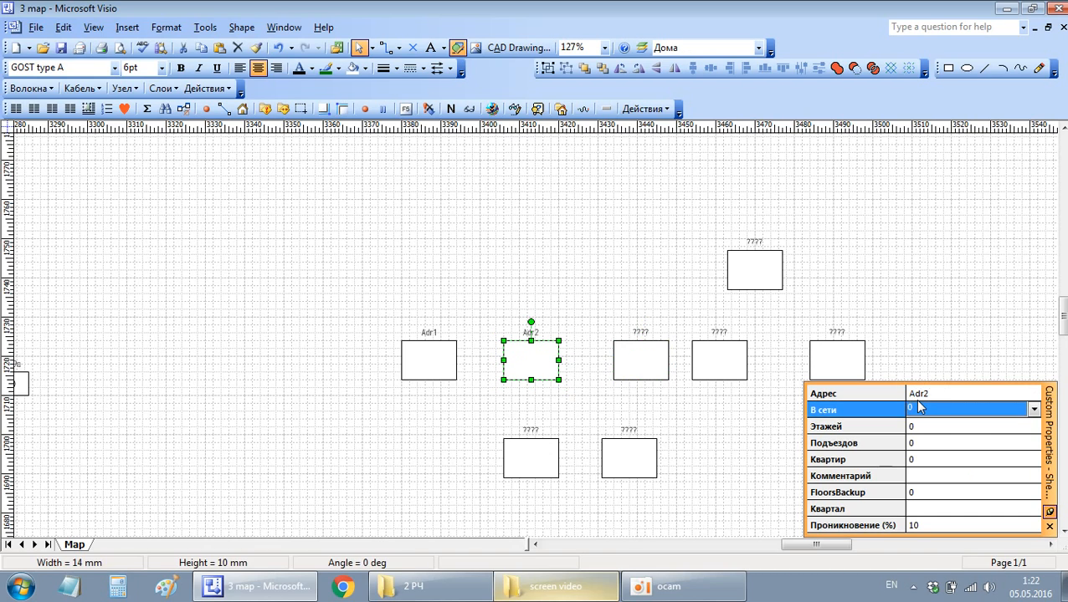
Step: Set the address of the third house in the middle row to Adr3
left_click(665, 356)
left_click(968, 398)
left_click(968, 398)
type("A")
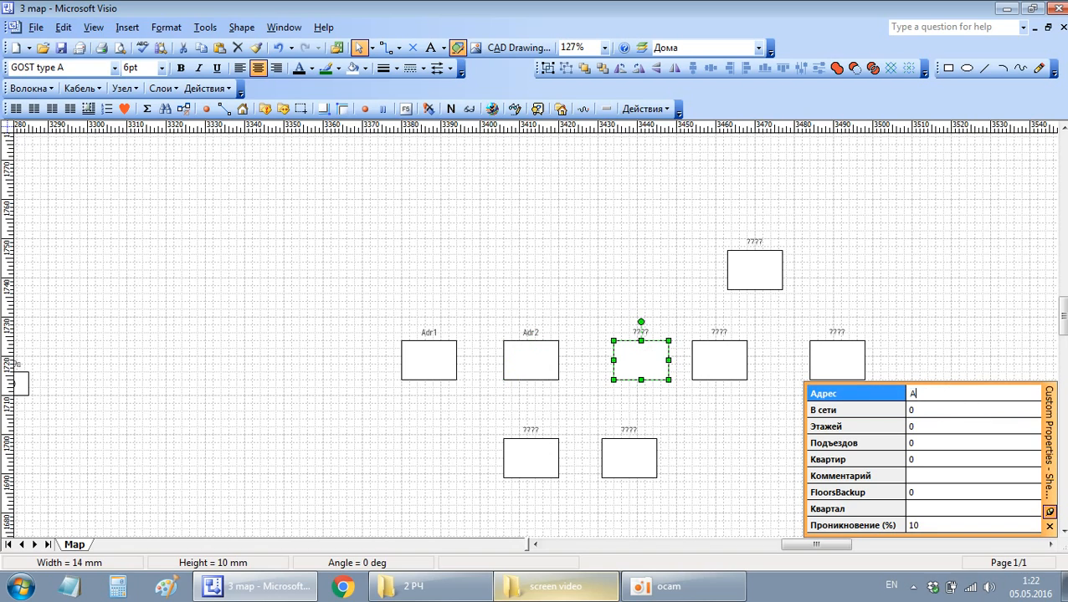
type("dr3")
key("Return")
Step: Set the address of the fourth house in the middle row to Adr4
left_click(719, 361)
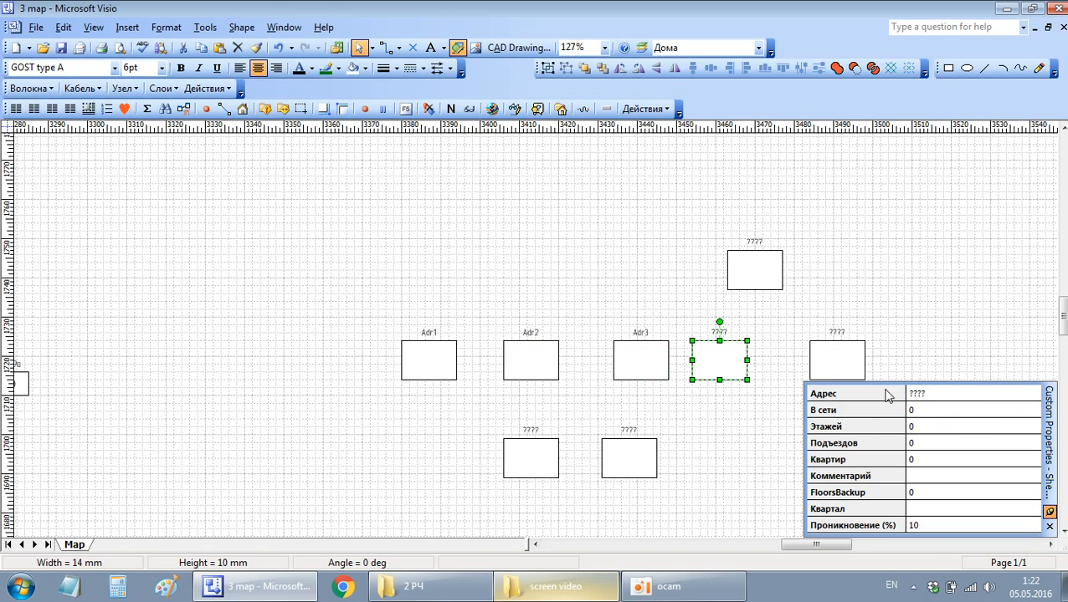
left_click(942, 400)
type("Adr")
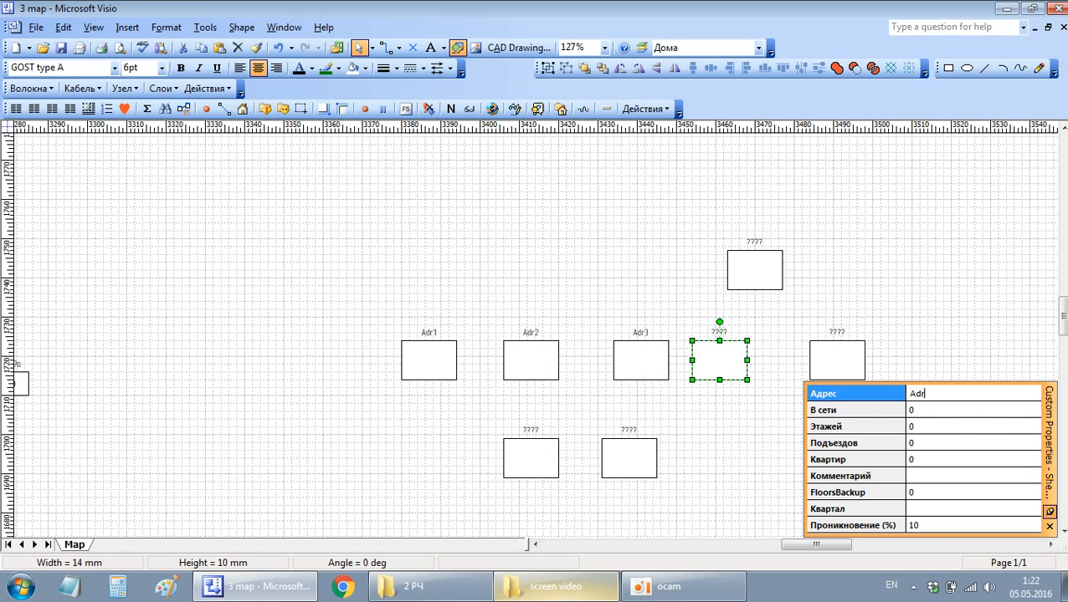
type("4")
key("Return")
Step: Set the address of the fifth house in the middle row to Adr5
left_click(834, 361)
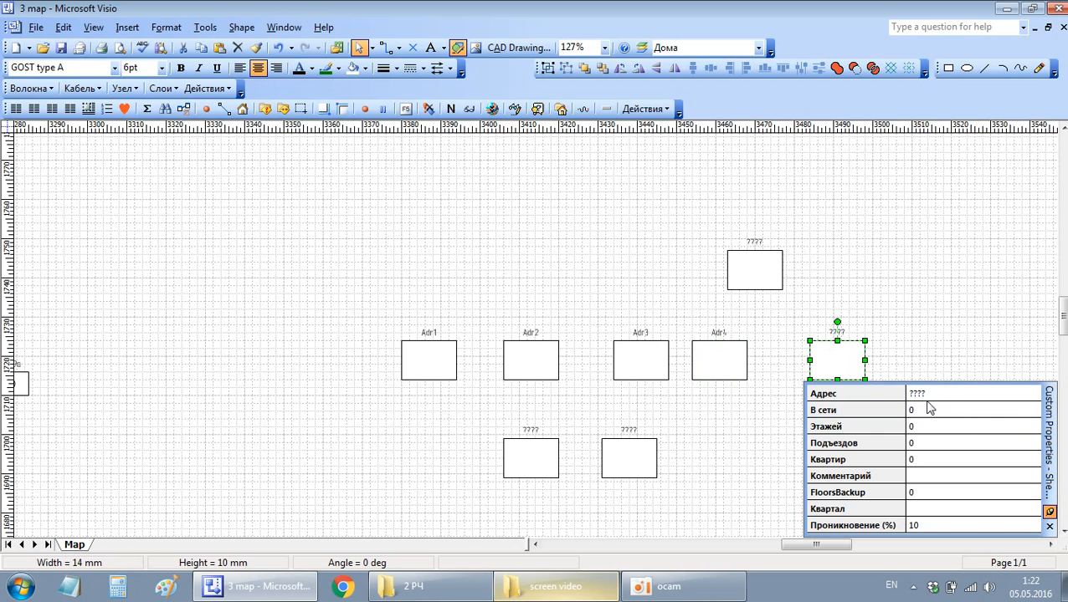
left_click(941, 393)
left_click(942, 393)
type("A")
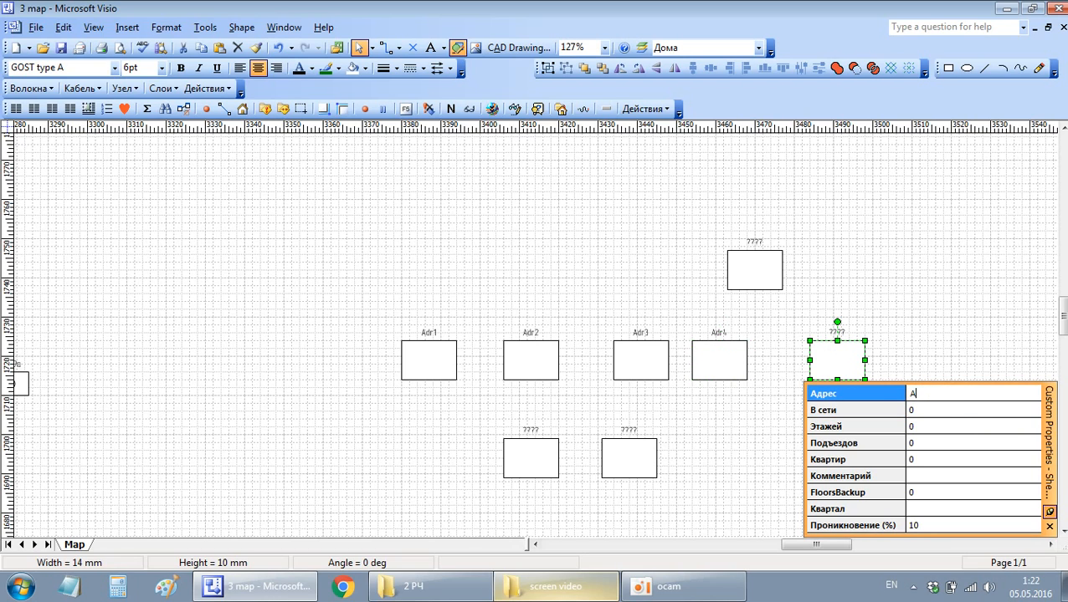
type("dr5")
key("Return")
left_click(883, 330)
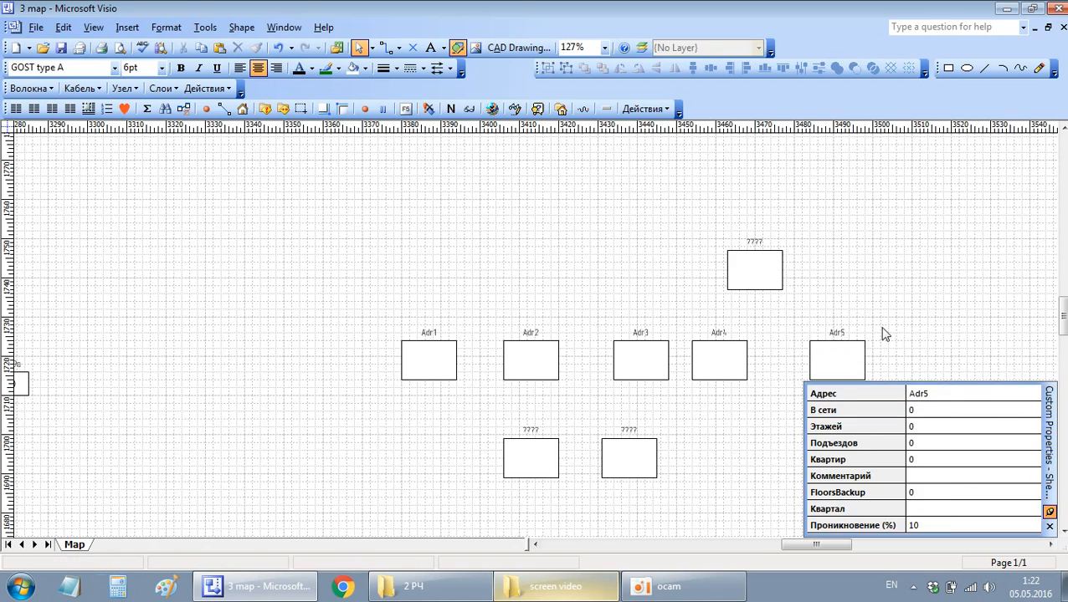
Step: Set the address of the single house above the middle row to Adr6
scroll(837, 318, "right", 1)
left_click(666, 255)
left_click(960, 406)
left_click(970, 394)
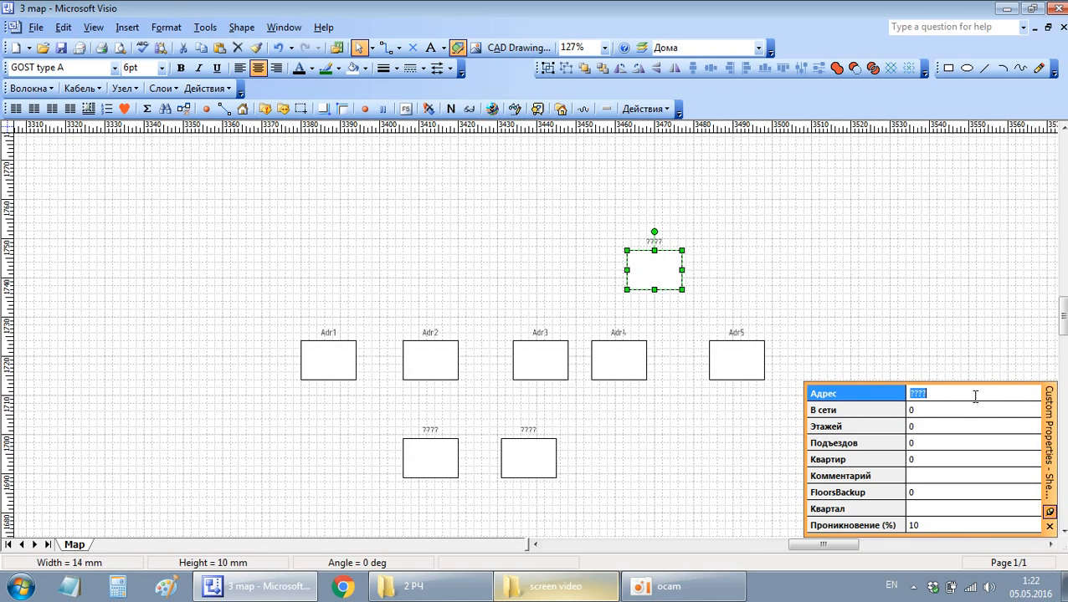
type("Adr6")
key("Return")
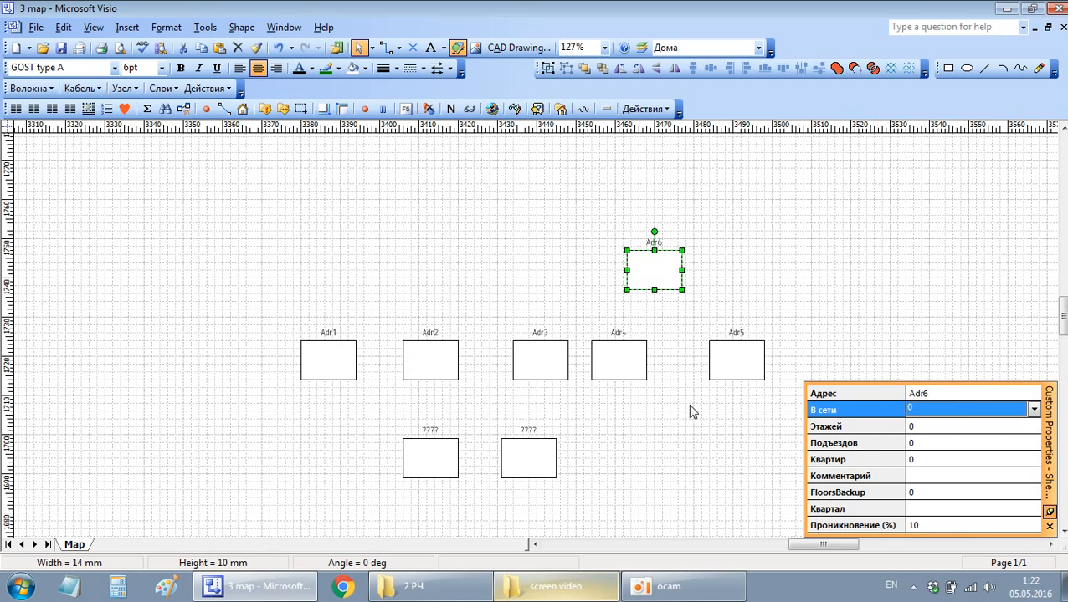
Step: Set the address of the first house in the lower row to Adr7
left_click(439, 447)
left_click(946, 394)
type("Ad")
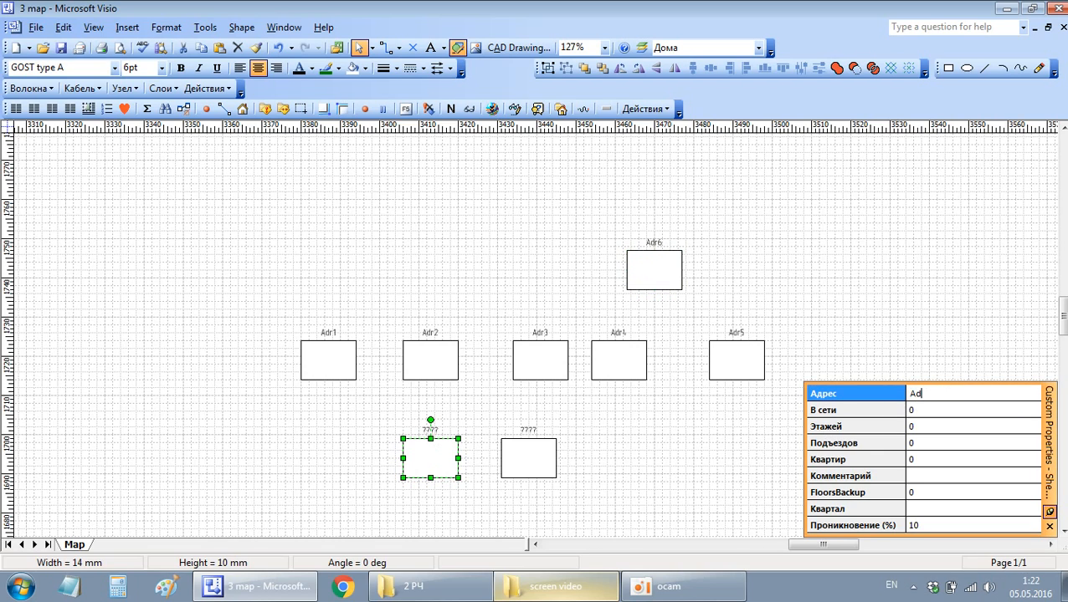
key("Return")
Step: Set the address of the second house in the lower row to Adr8
left_click(549, 461)
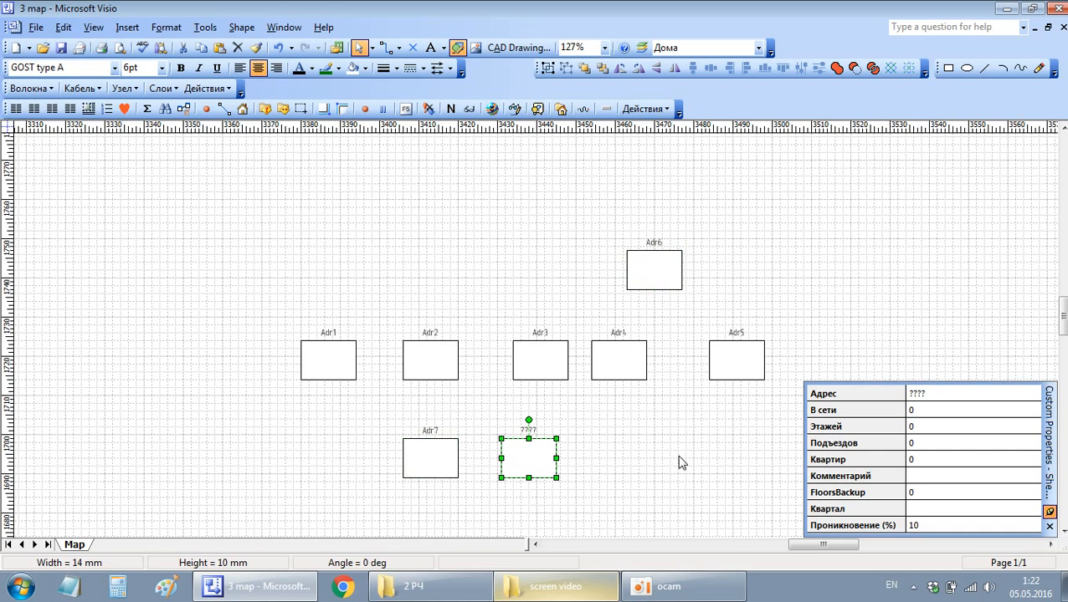
left_click(946, 392)
type("A")
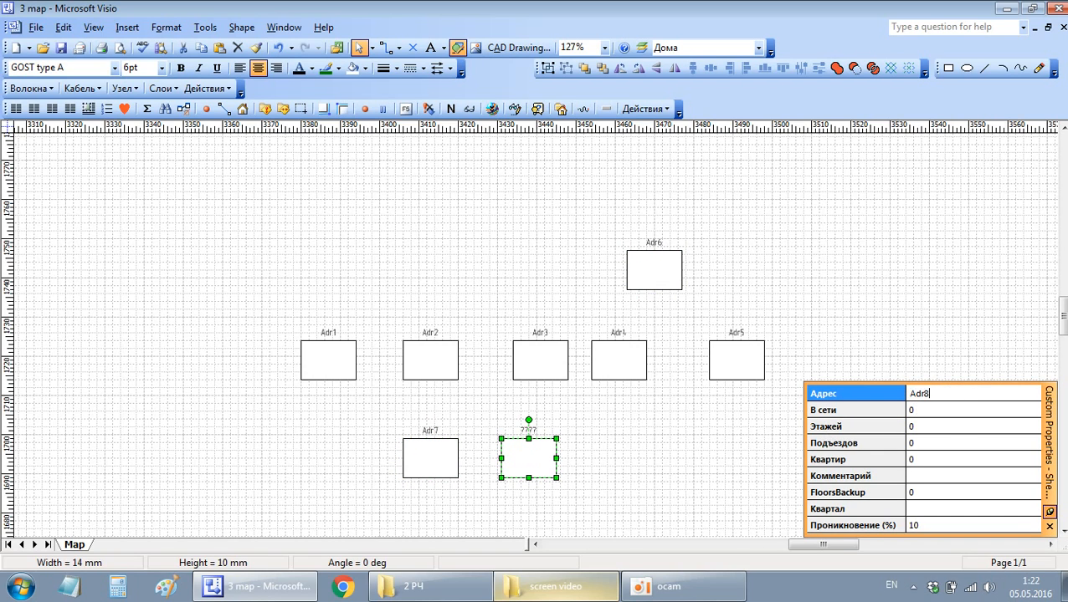
type("dr8")
key("Return")
left_click(809, 373)
Step: Lock all layers in the layer properties except Дома and ОУ
left_click(642, 47)
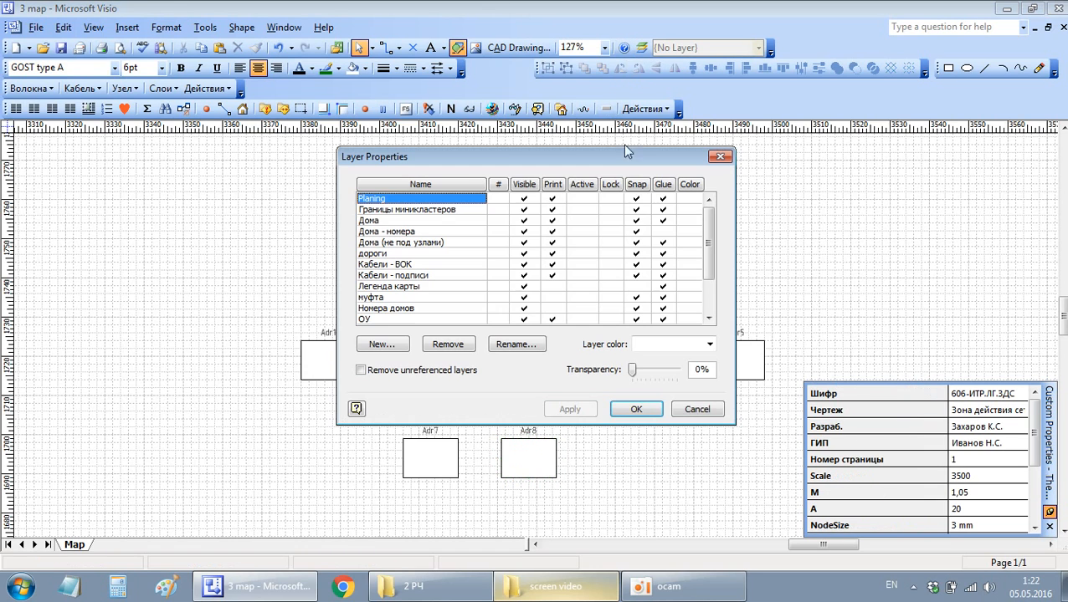
left_click(610, 184)
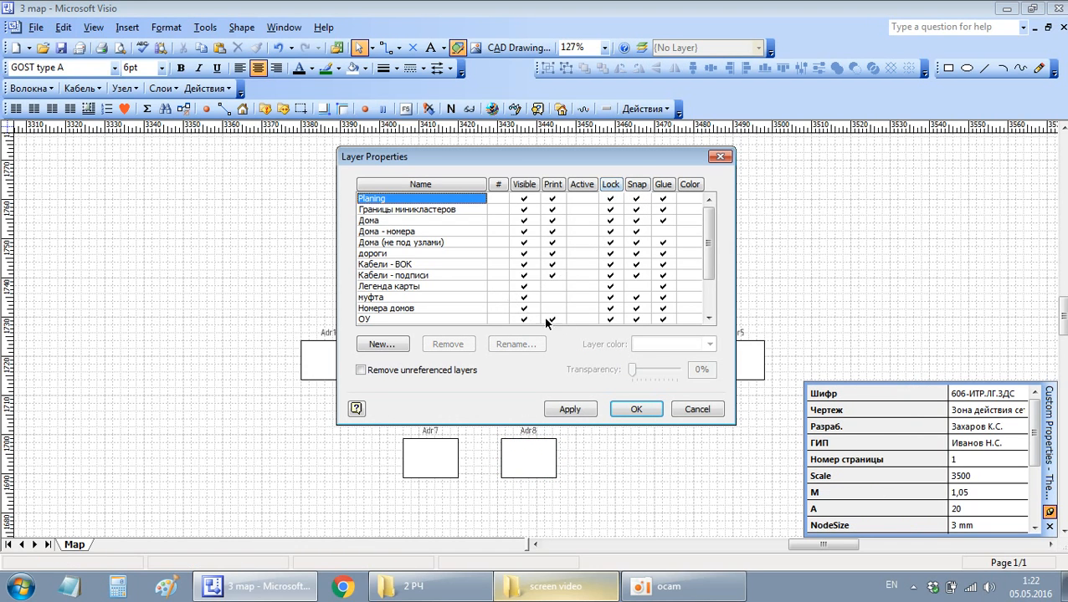
left_click(616, 321)
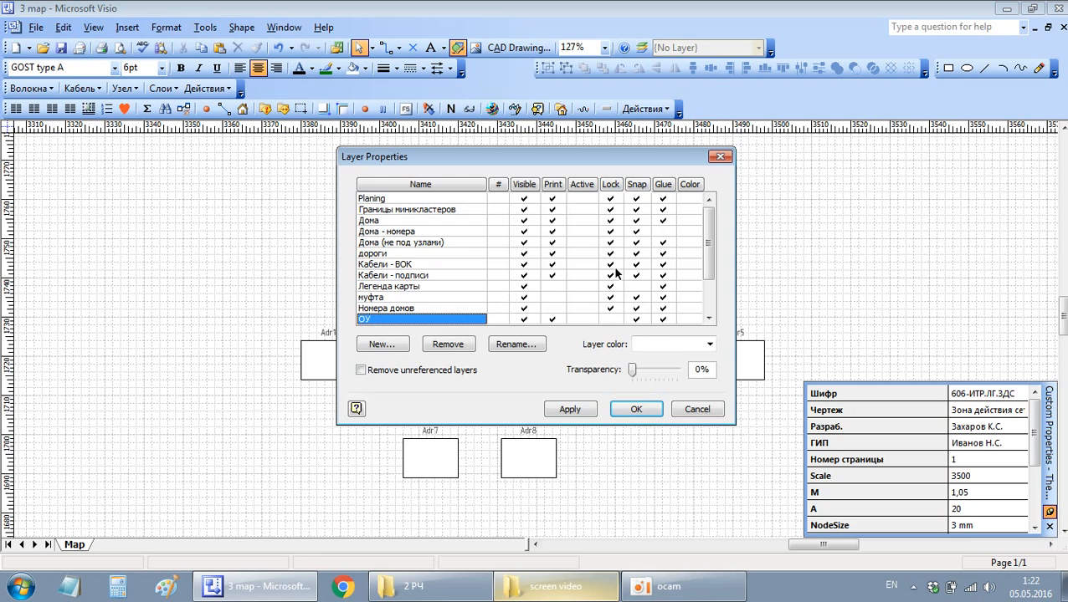
left_click(616, 221)
left_click(629, 407)
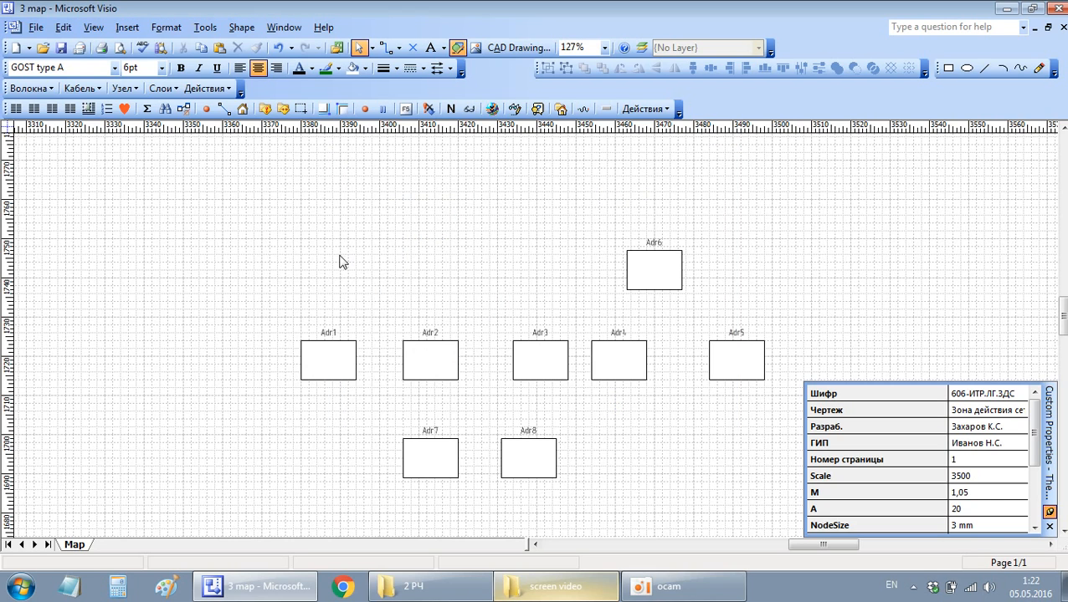
Step: Select all eight houses and generate a node in the centre of each one
left_click_drag(269, 214, 810, 527)
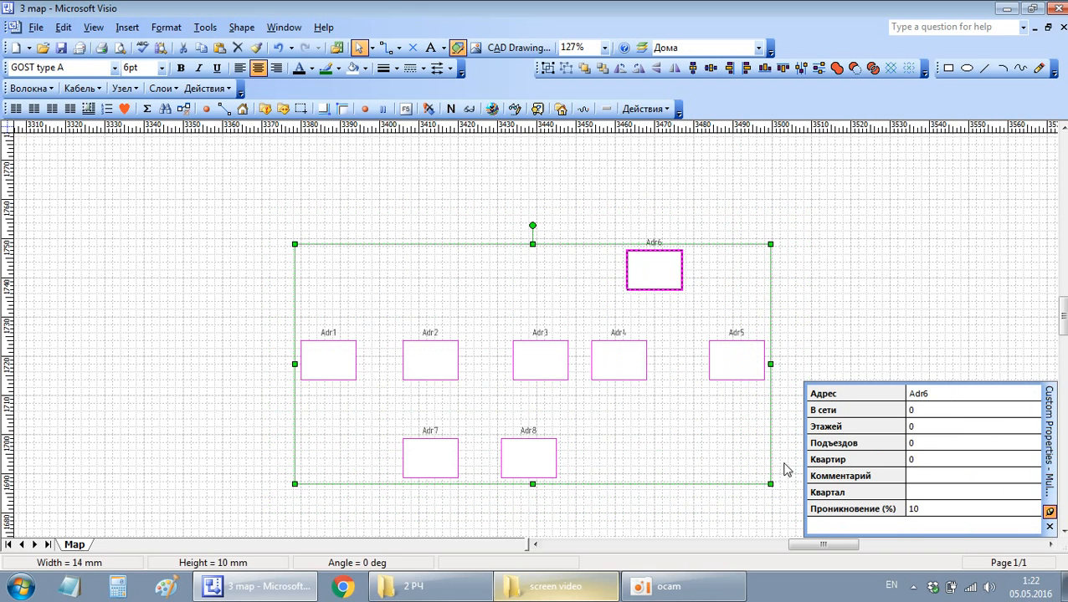
left_click(368, 112)
left_click(350, 331)
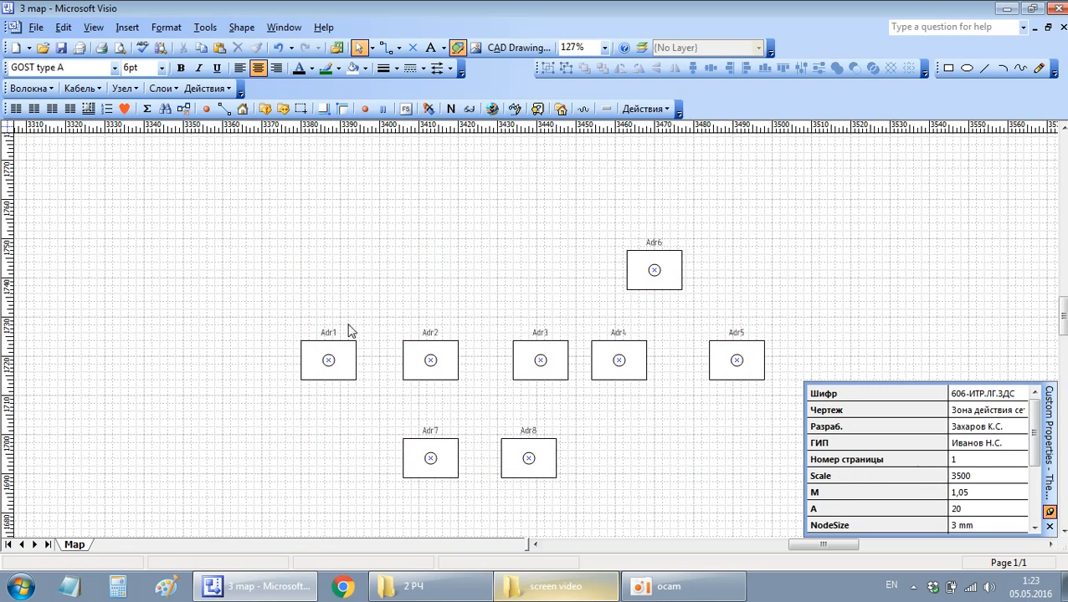
Step: Compare the address of house Adr1 with the address and name properties of the node inside it
left_click(326, 357)
left_click(350, 411)
scroll(344, 378, "up", 2)
left_click(341, 371)
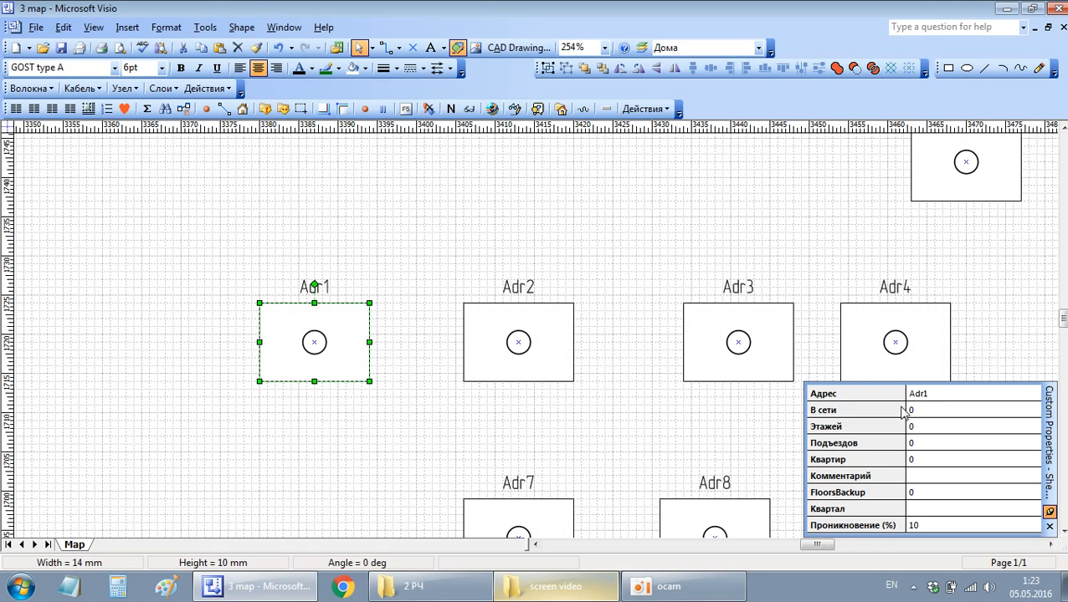
left_click(961, 395)
left_click(450, 409)
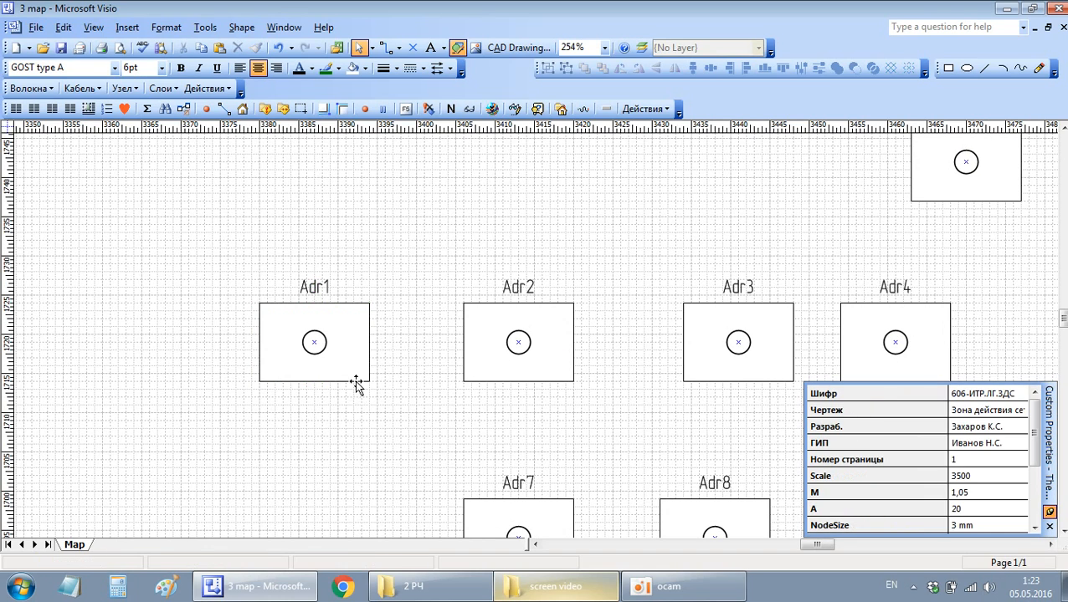
left_click(314, 341)
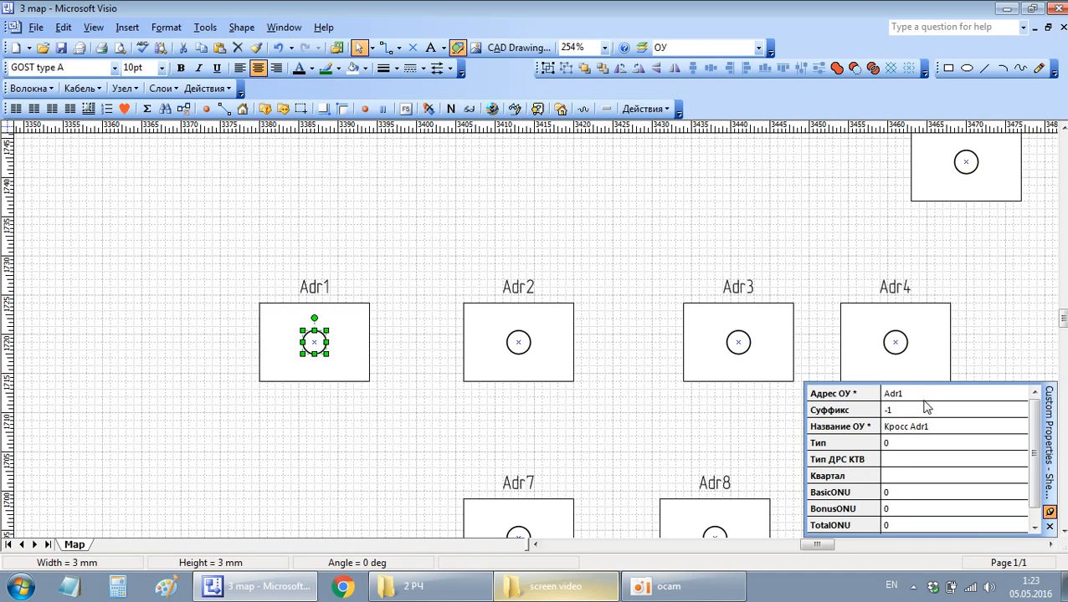
left_click(900, 428)
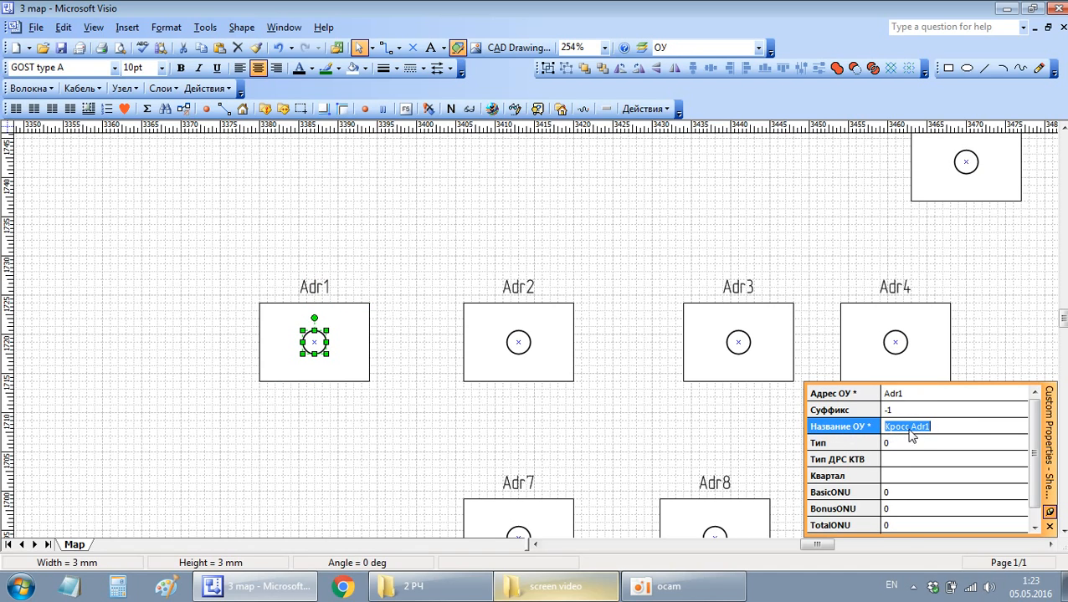
left_click(532, 236)
Step: Draw a straight line from the Adr1 node to the Adr2 node and convert it into a cable
left_click(984, 68)
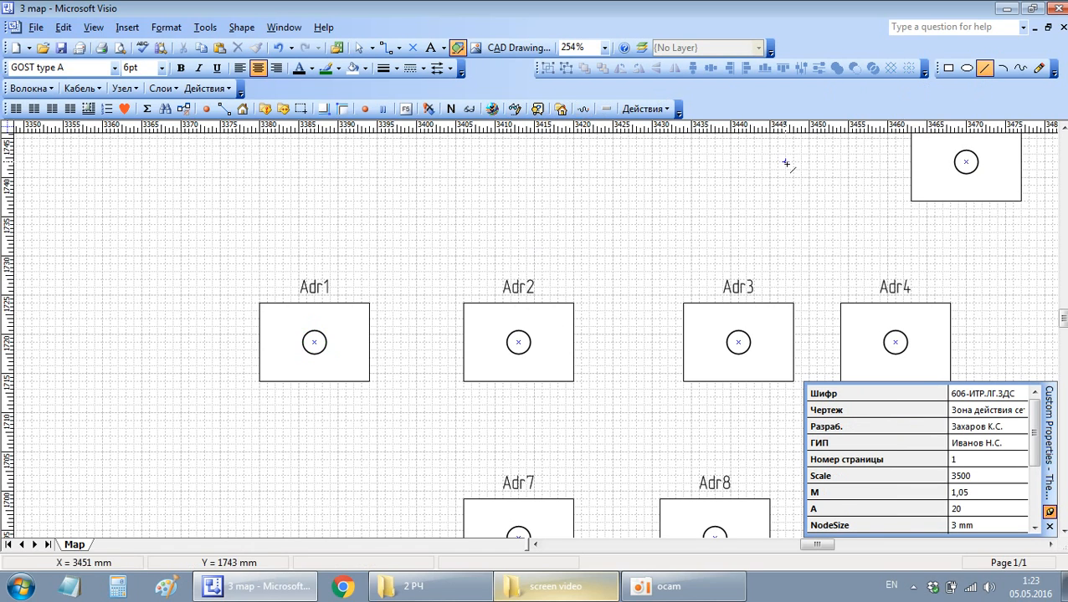
left_click_drag(314, 342, 518, 342)
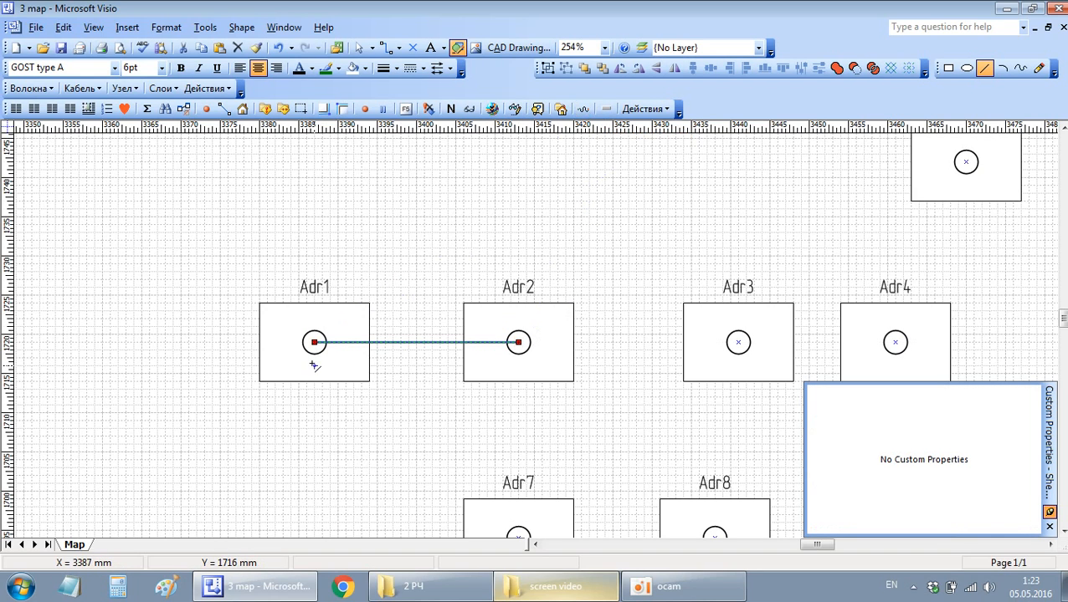
left_click(583, 109)
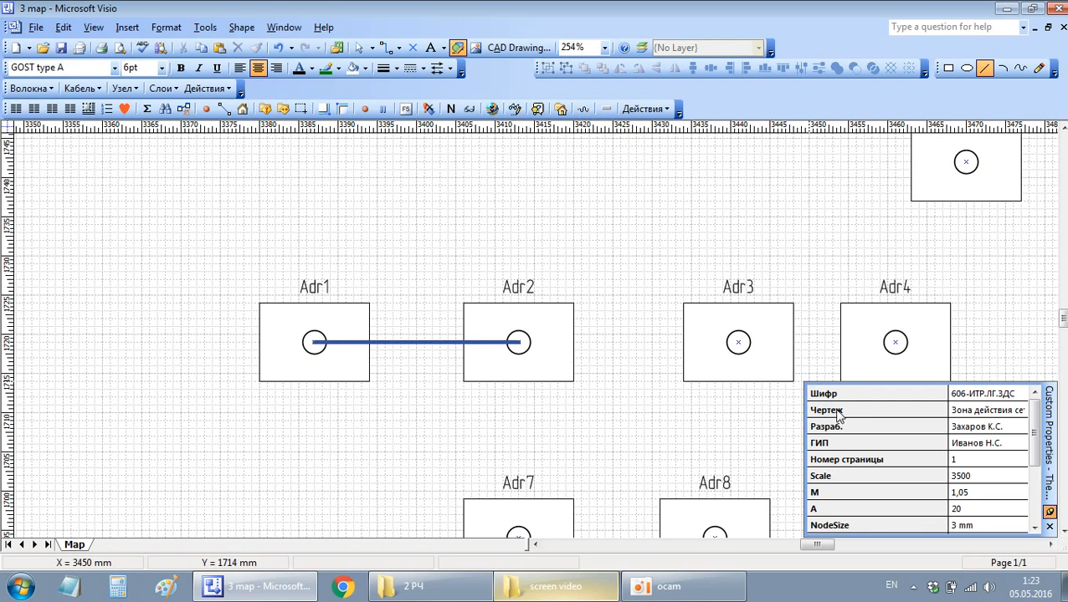
left_click(358, 47)
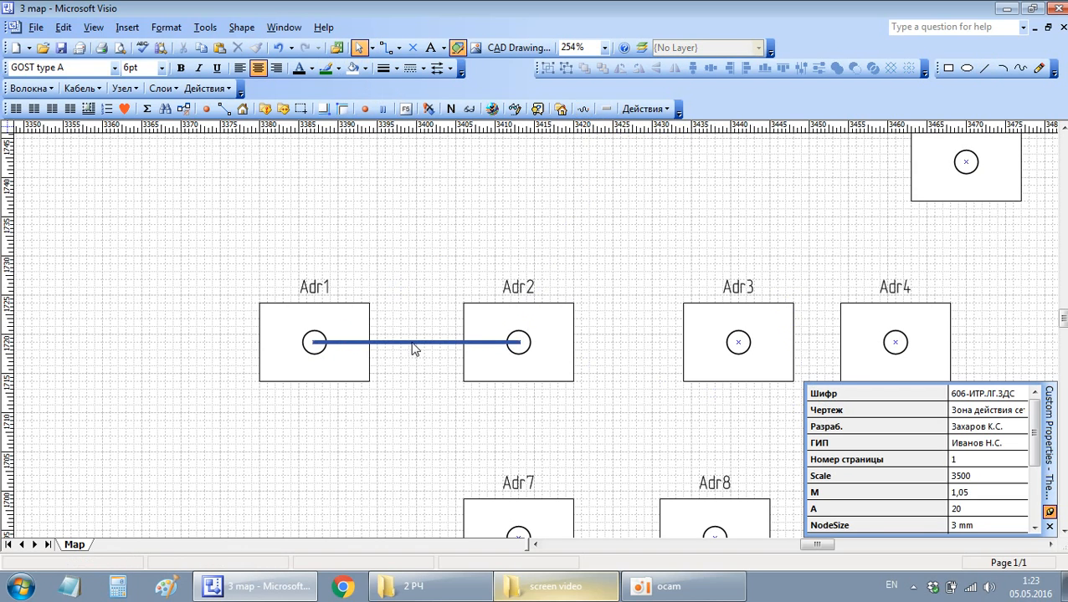
Step: Unlock the Кабели - ВОК layer in the layer properties
left_click(641, 47)
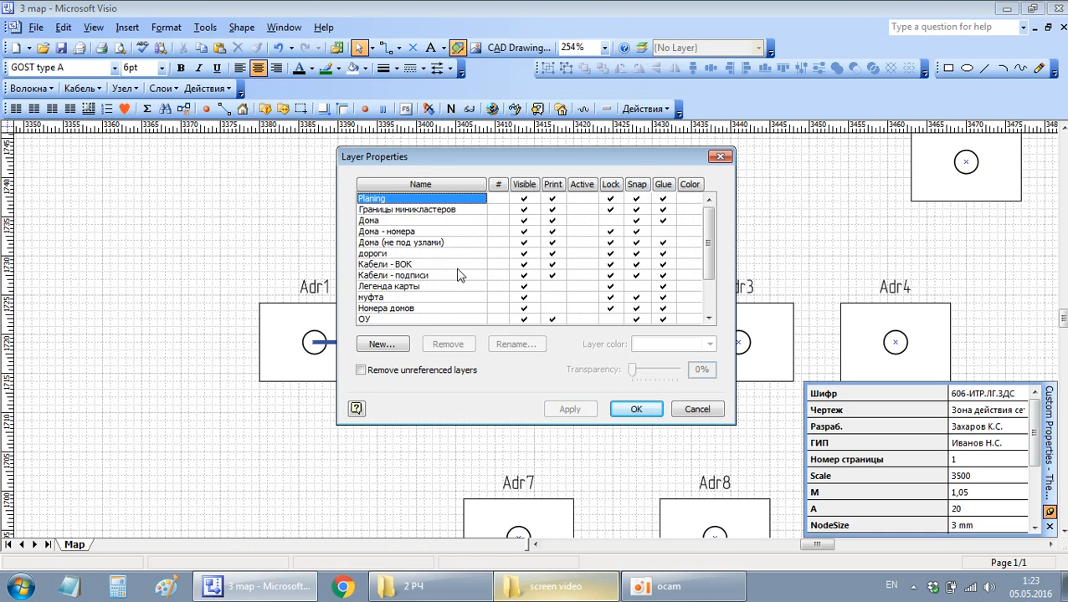
left_click(608, 265)
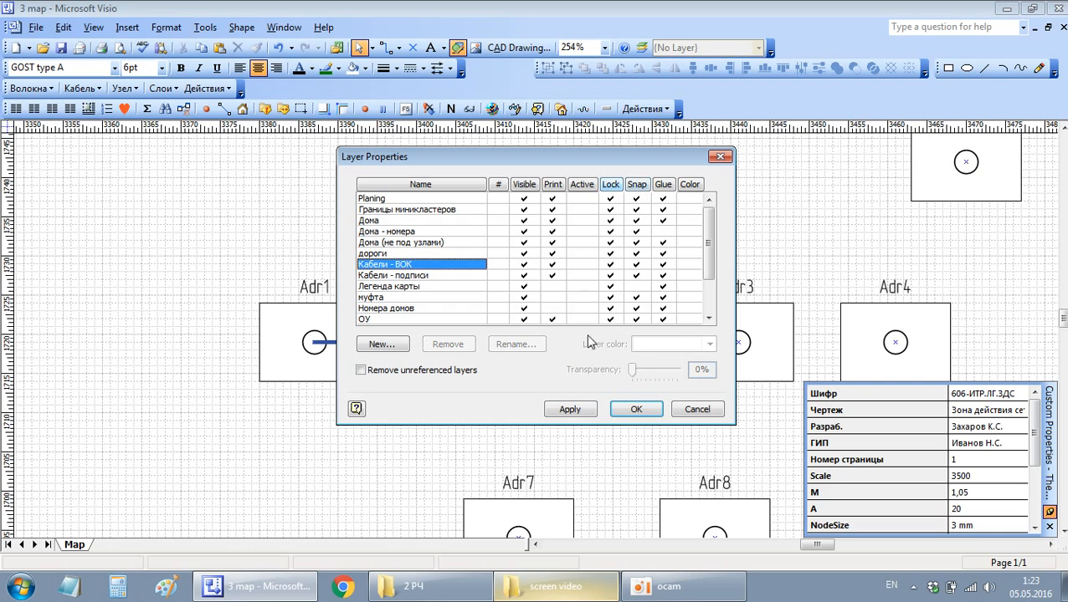
left_click(635, 409)
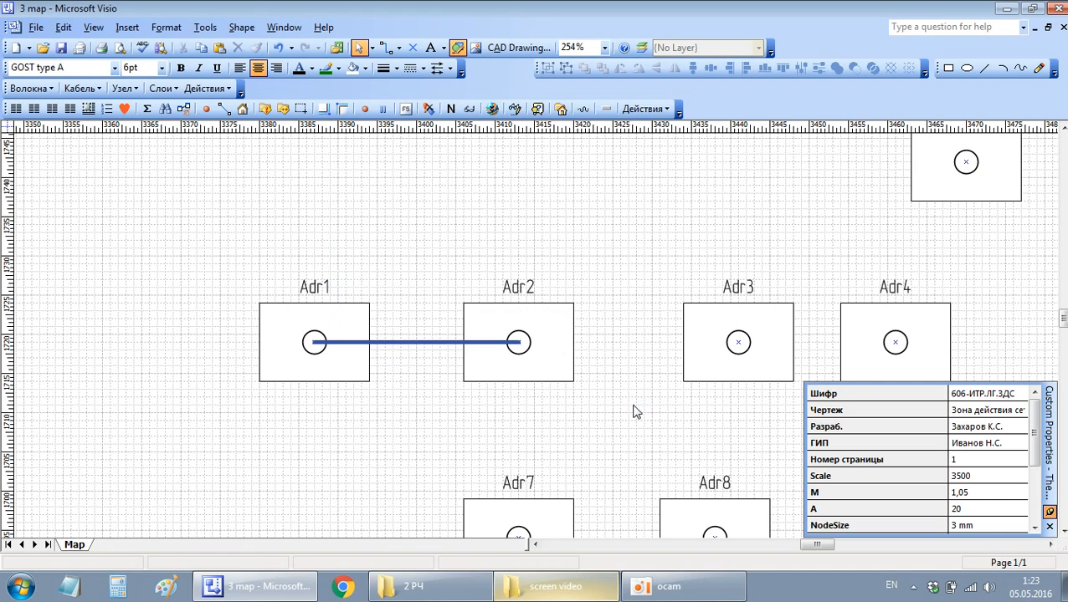
Step: Set the fibre count (NFib) of the cable between Adr1 and Adr2 to 16
left_click(430, 345)
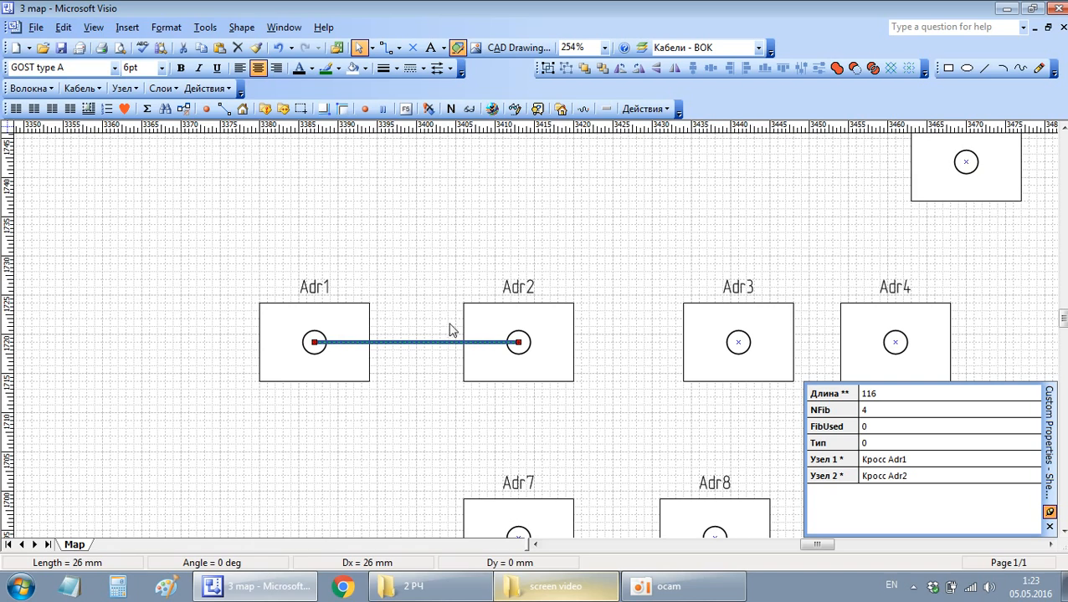
left_click(905, 409)
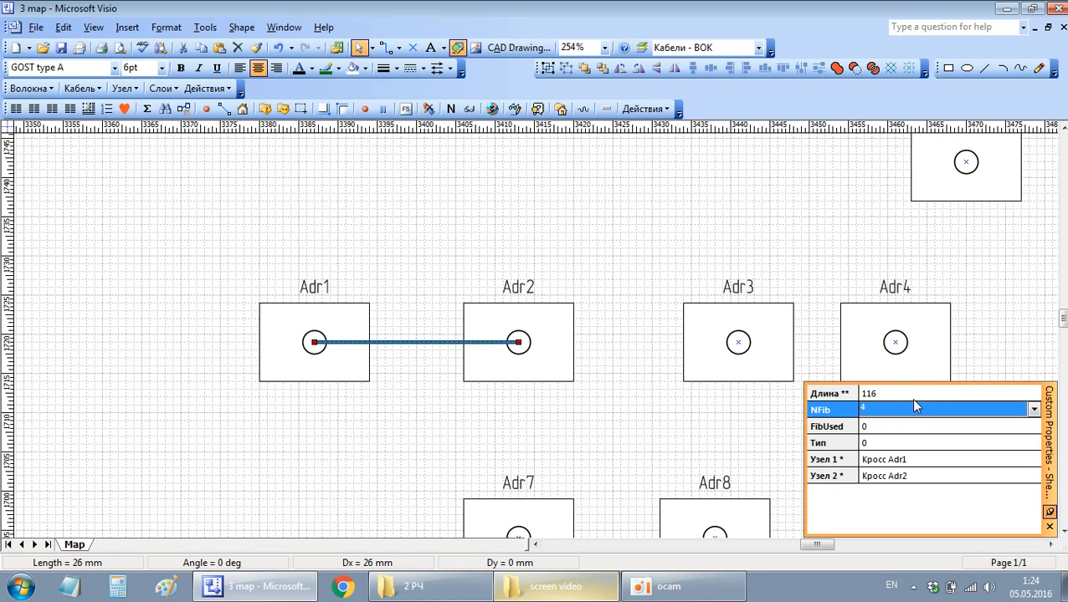
type("24")
key("Return")
scroll(913, 399, "up", 3)
scroll(915, 403, "down", 2)
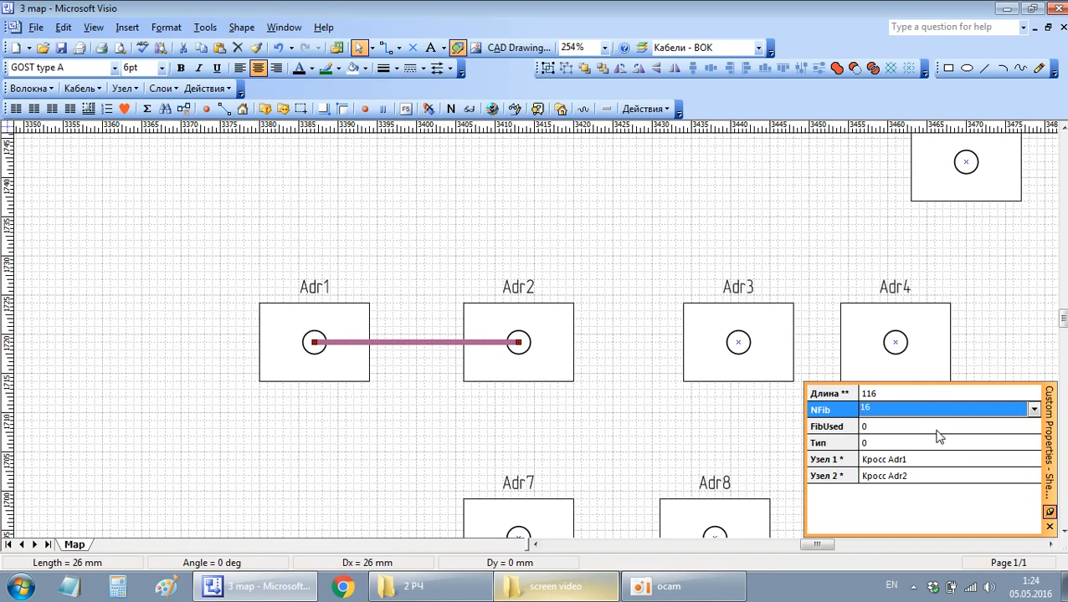
Step: Check the two end nodes, Узел 1 and Узел 2, recorded in the cable's properties
left_click(927, 460)
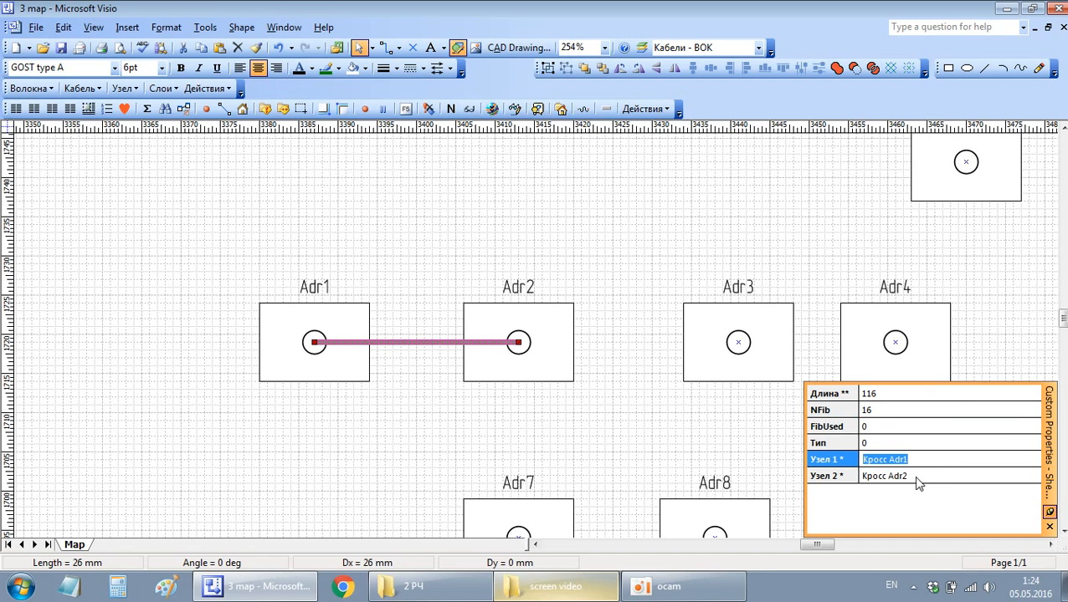
left_click(916, 477)
left_click(600, 404)
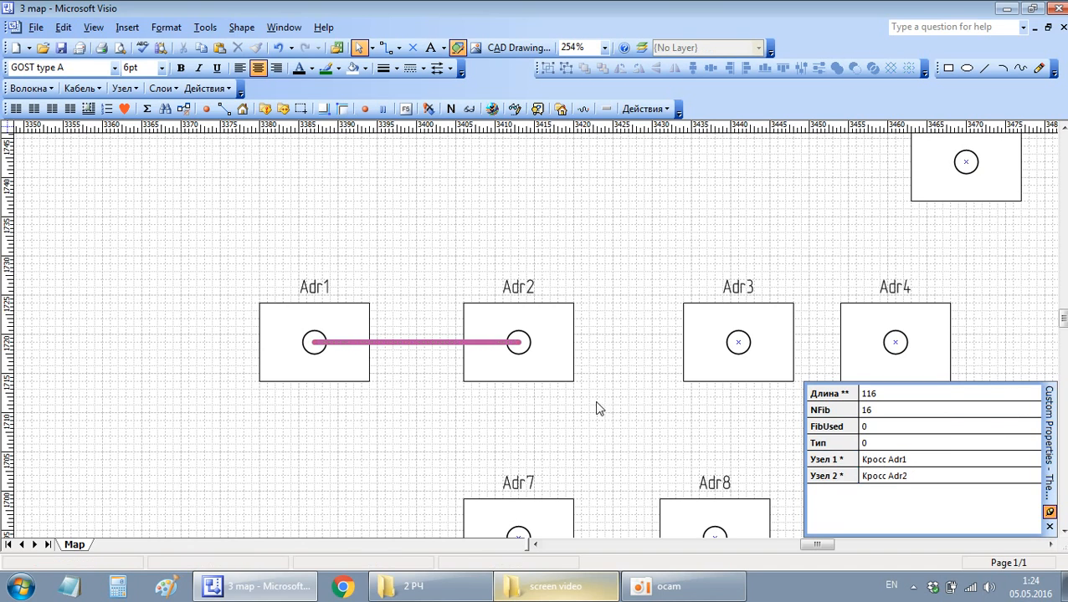
Step: Draw a cable from the Adr2 node to the Adr3 node with the same 16-fibre count as the first cable
scroll(572, 343, "right", 2)
scroll(560, 316, "down", 1)
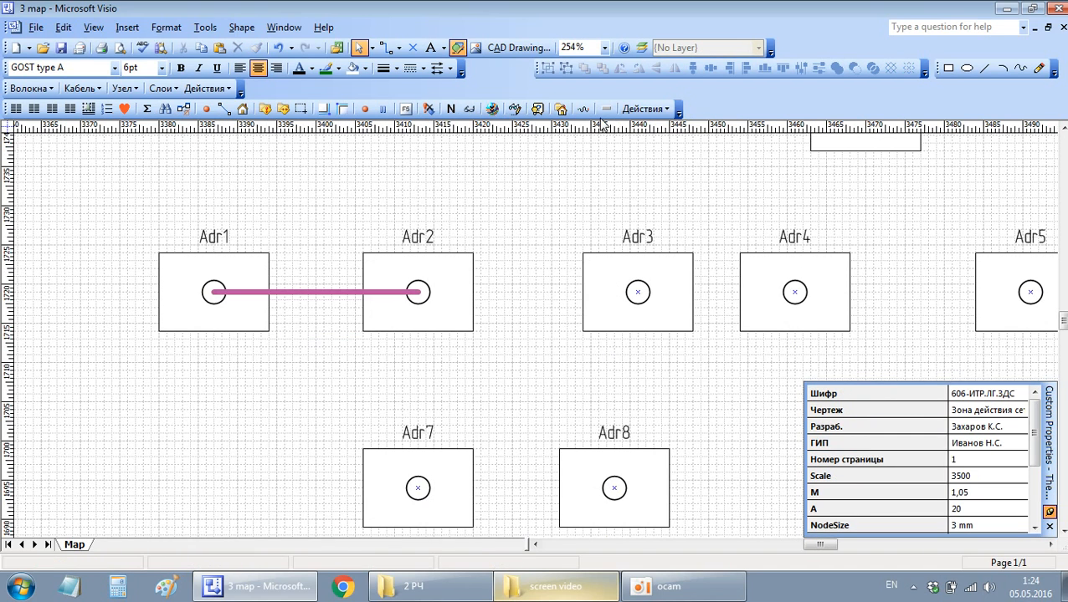
left_click(984, 69)
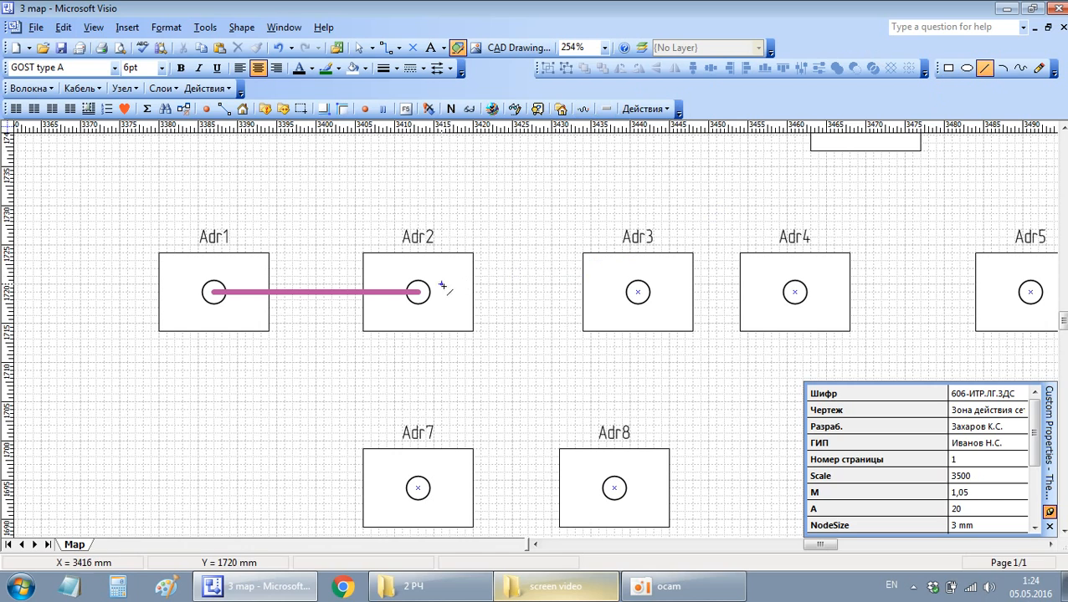
left_click_drag(449, 290, 637, 292)
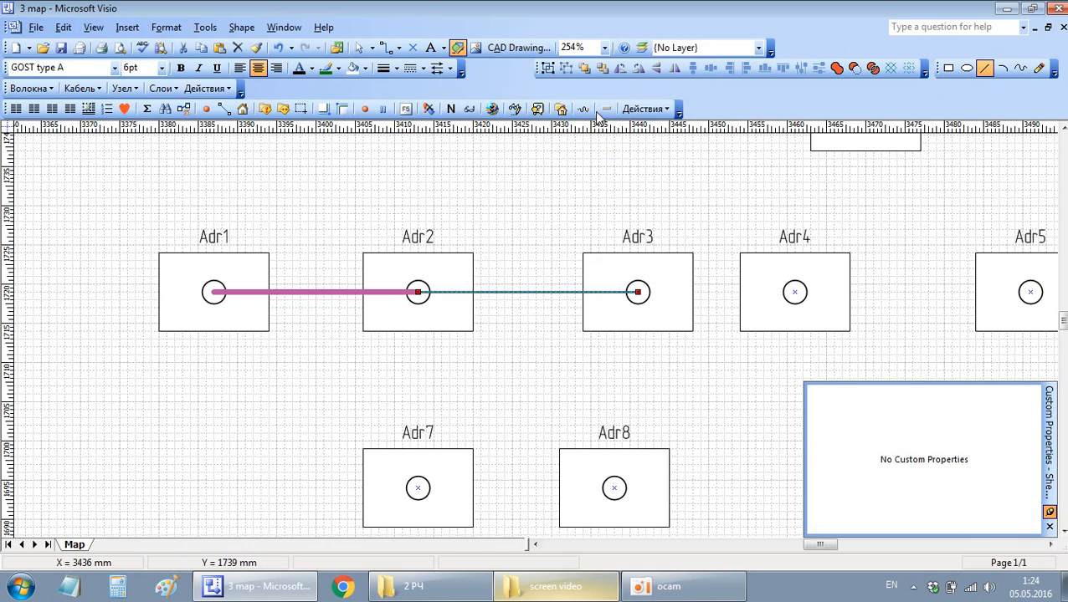
left_click(685, 345)
left_click(621, 293)
left_click(892, 412)
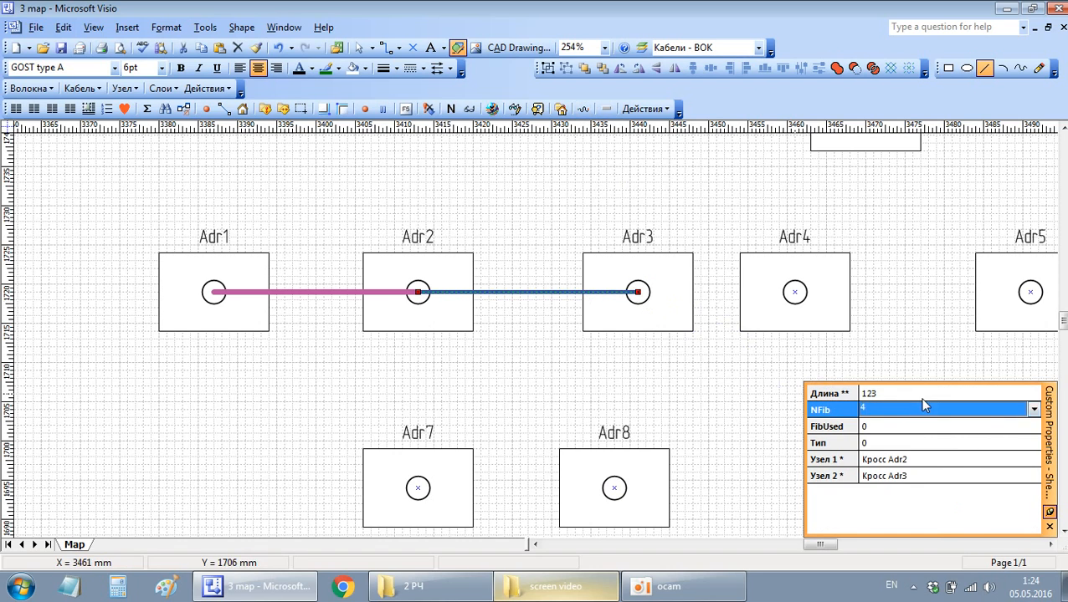
left_click(663, 309)
Step: Draw a cable from the Adr3 node to the Adr4 node and change its fibre count (NFib)
left_click_drag(637, 292, 794, 292)
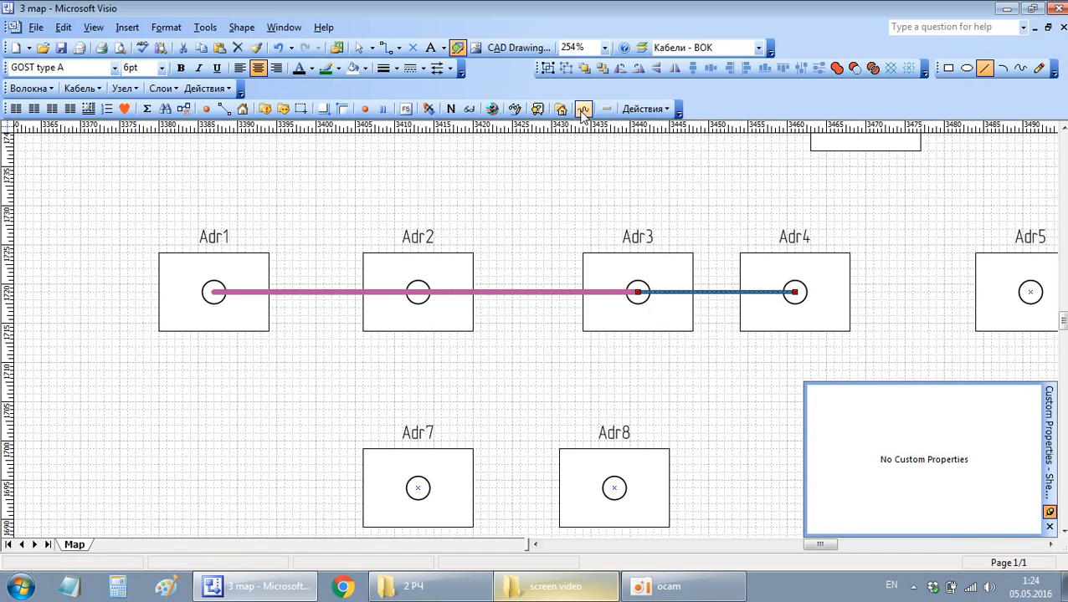
left_click(902, 396)
left_click(902, 406)
scroll(905, 405, "down", 2)
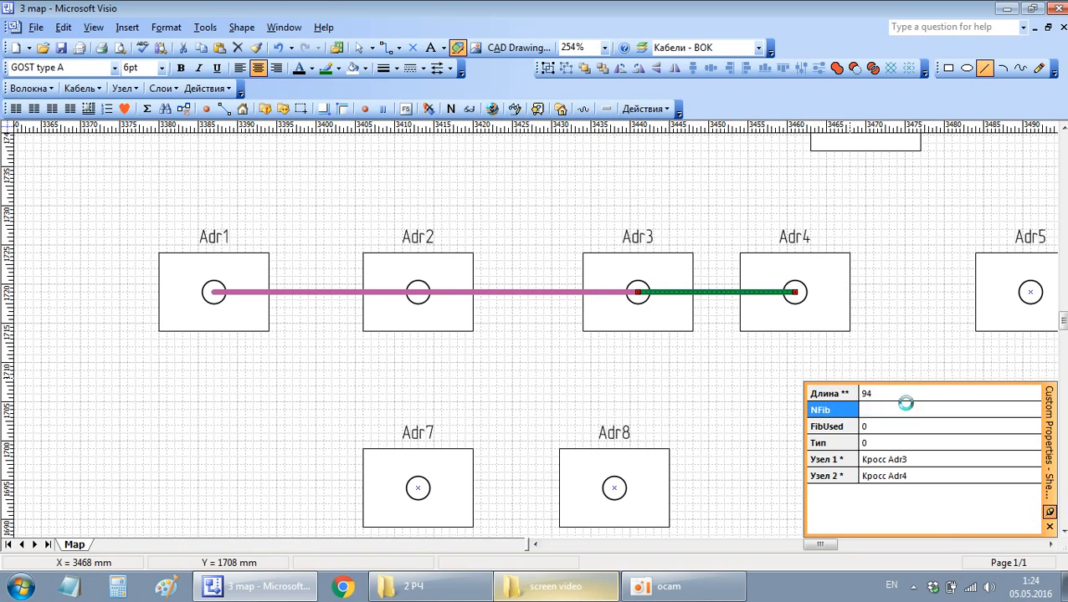
left_click(631, 378)
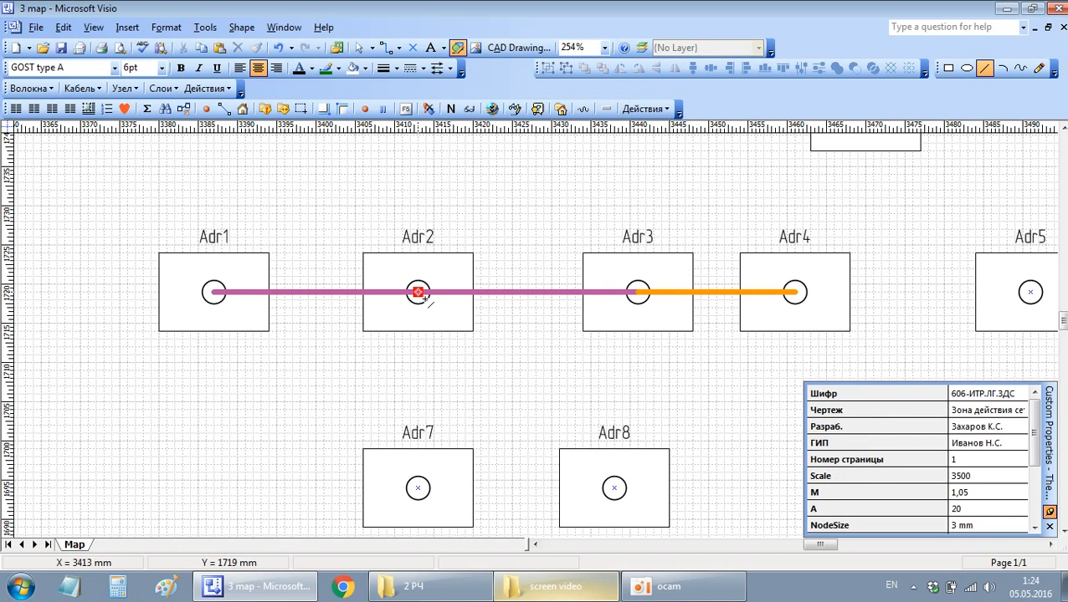
Step: Discard the stray line at Adr2, then draw a cable from the Adr7 node to the Adr3 node with NFib 8
left_click_drag(418, 292, 473, 400)
key("Delete")
left_click_drag(418, 487, 637, 292)
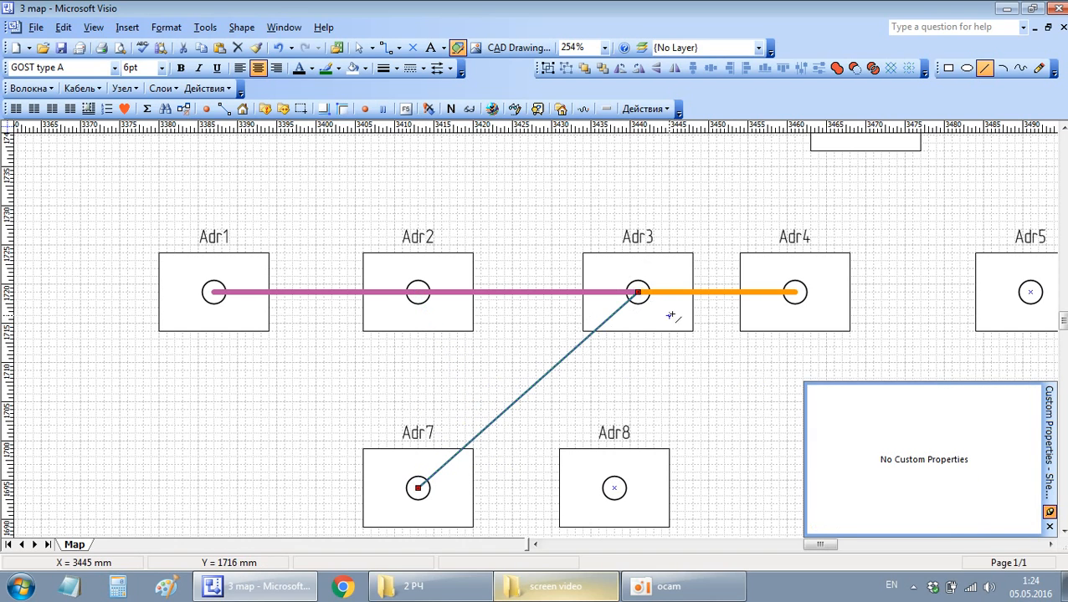
left_click(583, 110)
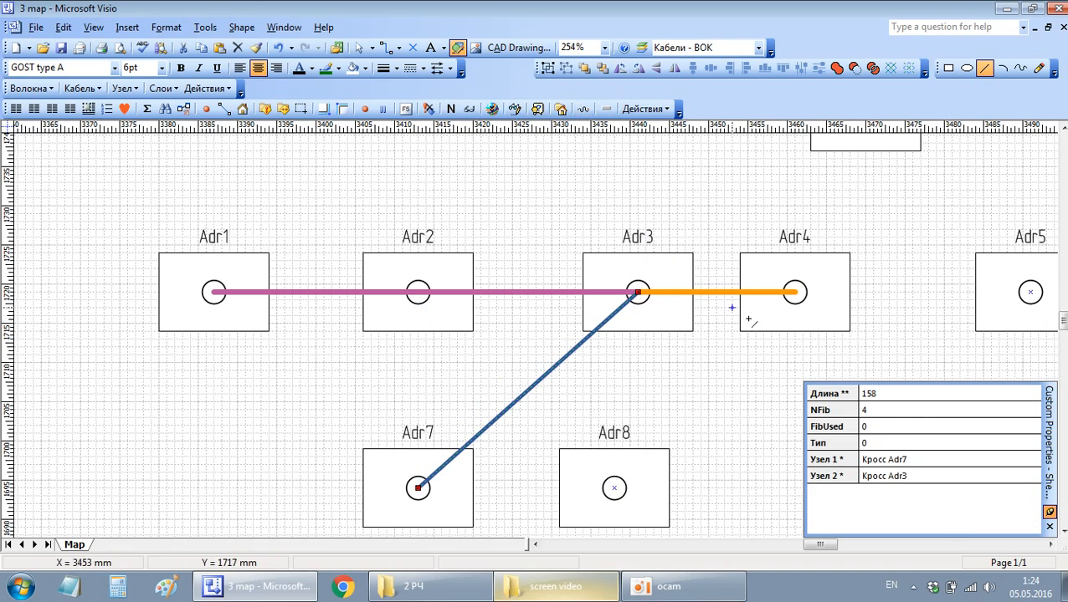
left_click(901, 409)
scroll(901, 408, "down", 1)
scroll(904, 413, "up", 1)
left_click(691, 369)
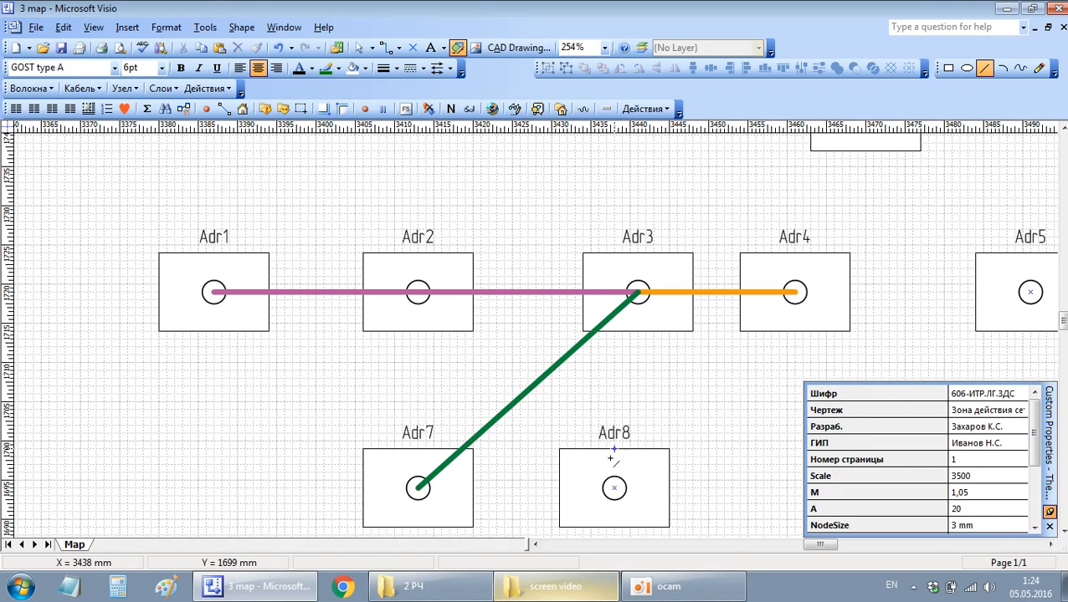
Step: Draw a cable from the Adr8 node to the Adr3 node and set its fibre count (NFib) to 8
left_click_drag(619, 488, 637, 292)
left_click(583, 110)
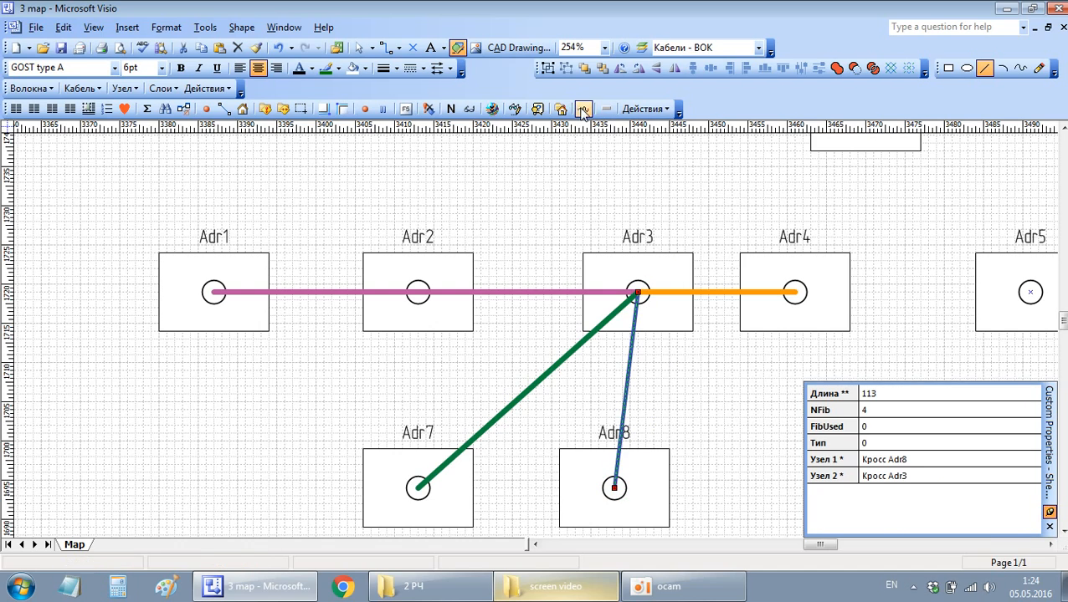
left_click(884, 411)
scroll(884, 411, "down", 1)
scroll(885, 412, "up", 1)
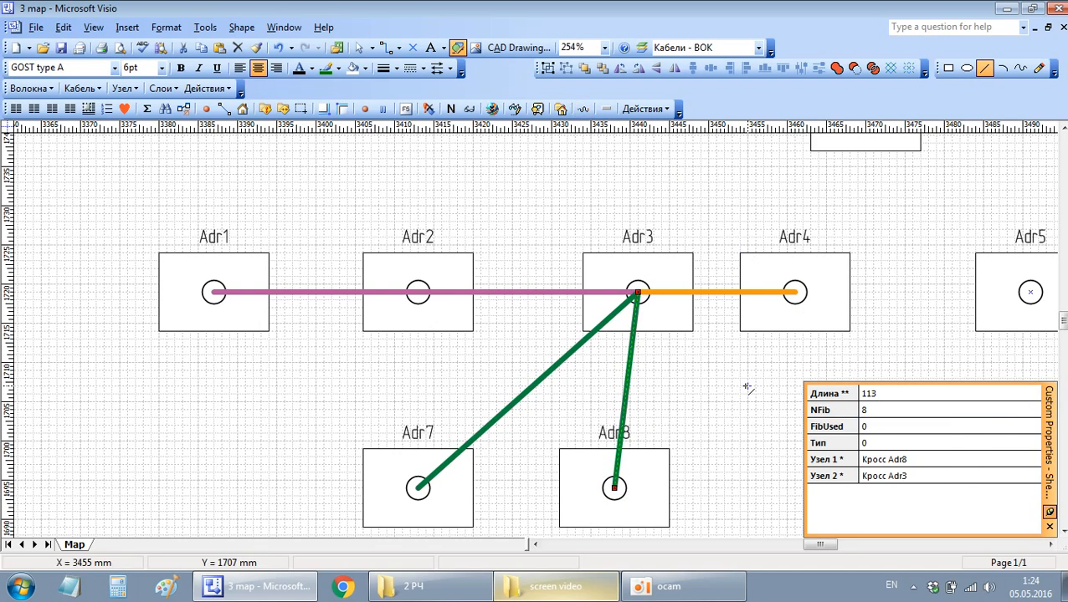
left_click(745, 388)
Step: Draw a cable from the Adr4 node to the Adr6 node with a fibre count (NFib) of 4
scroll(548, 338, "right", 1)
scroll(705, 382, "up", 1)
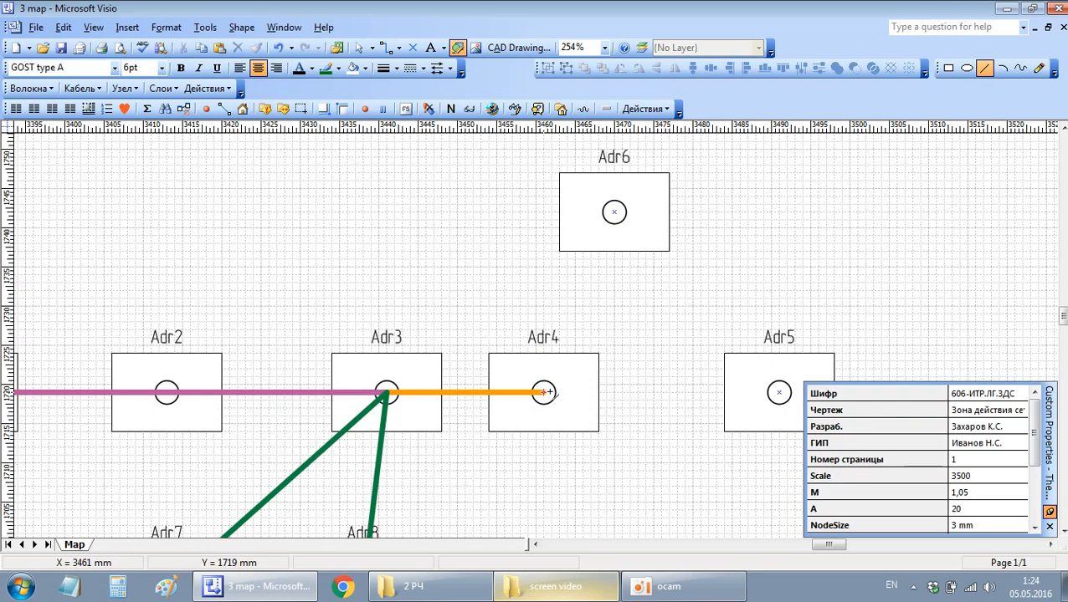
mouse_move(544, 391)
left_mouse_down()
mouse_move(624, 238)
mouse_move(614, 212)
left_mouse_up()
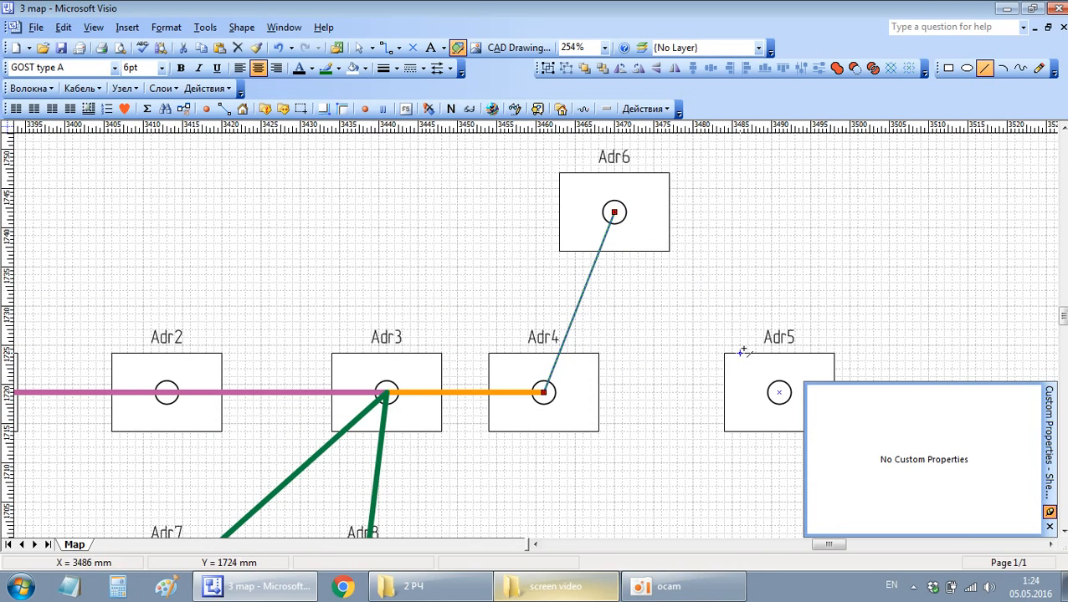
left_click(583, 108)
left_click(874, 410)
left_click(667, 409)
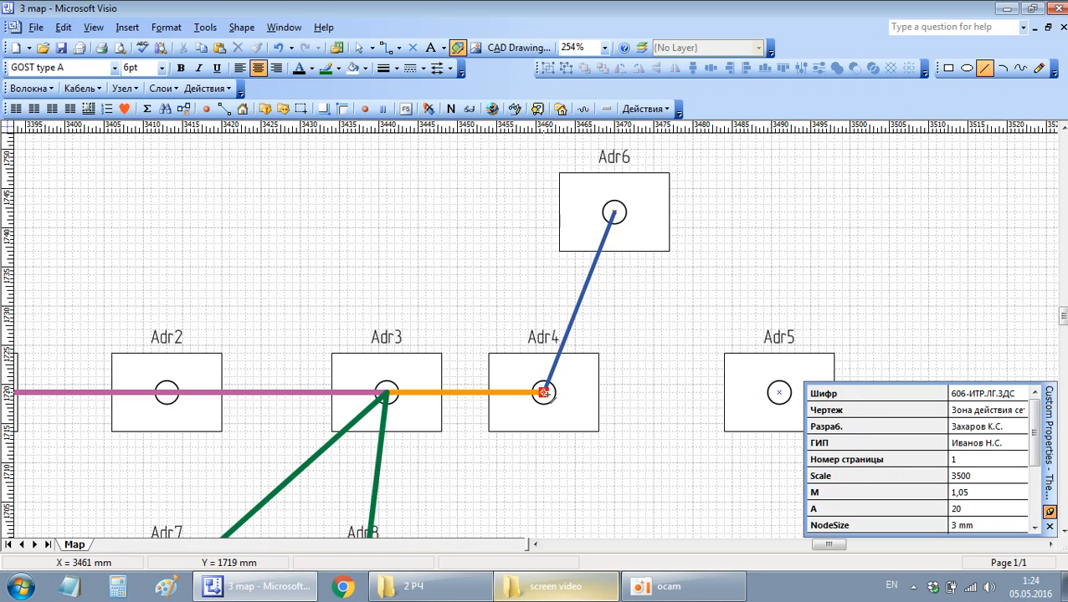
Step: Draw a 4-fibre cable from the Adr4 node to the Adr5 node and leave the line tool
left_click_drag(544, 392, 778, 391)
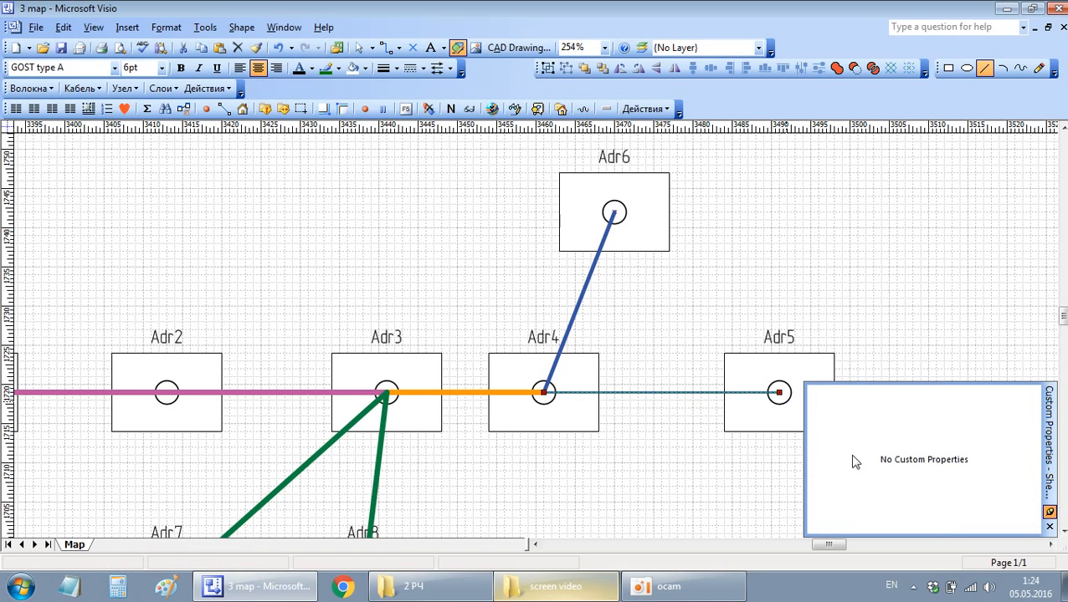
left_click(584, 109)
left_click(875, 410)
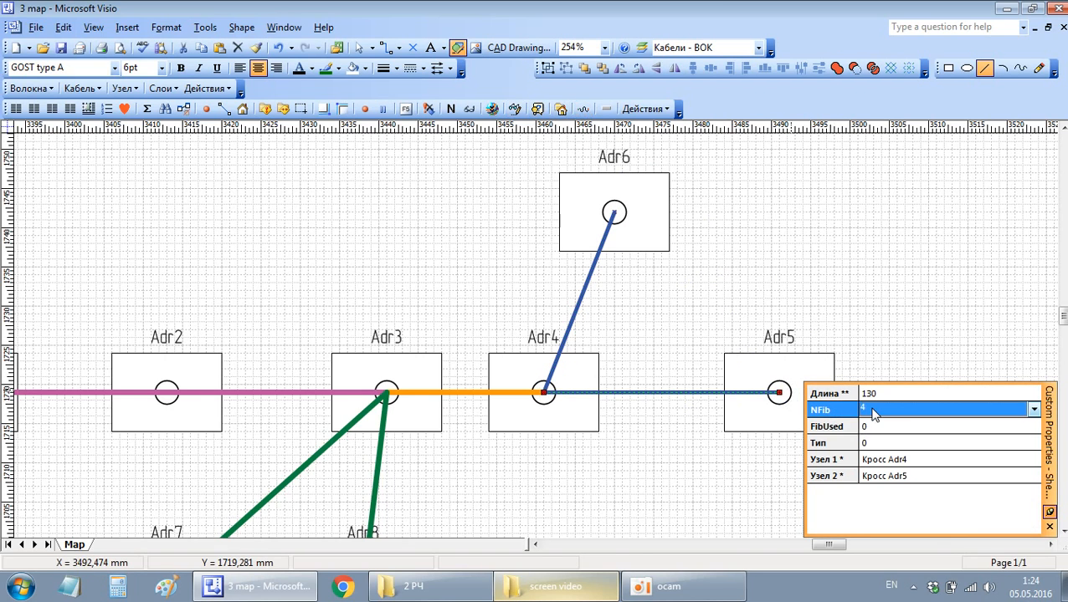
left_click(683, 301)
left_click(360, 48)
scroll(389, 287, "left", 3)
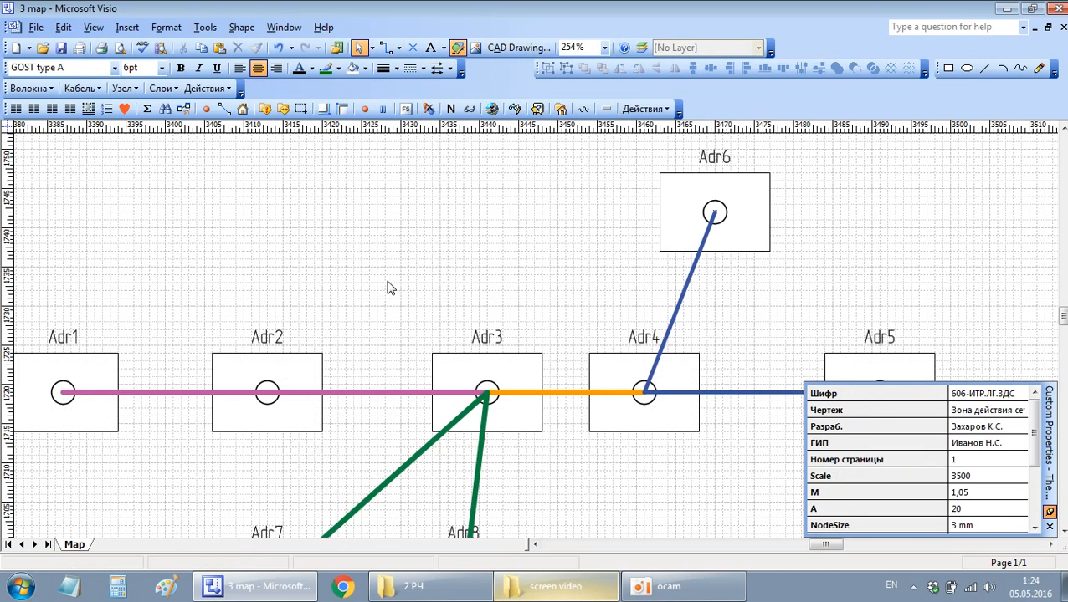
left_click(644, 49)
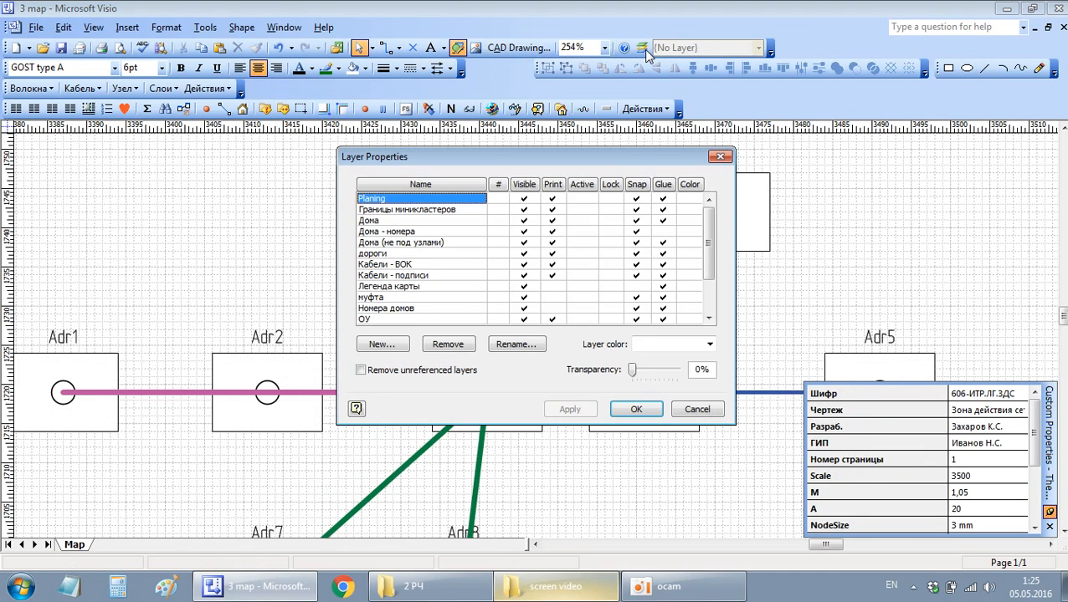
left_click(717, 149)
Step: Place a callout on the cable between Adr4 and Adr5 and move it above the cable, between the two houses
left_click(728, 393)
scroll(585, 338, "right", 3)
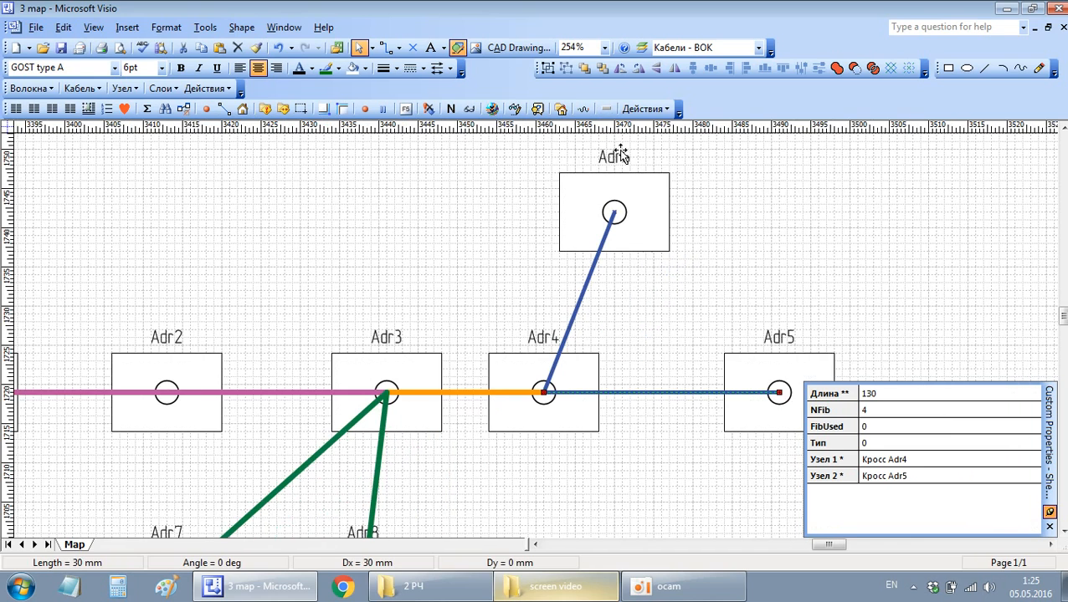
left_click(657, 110)
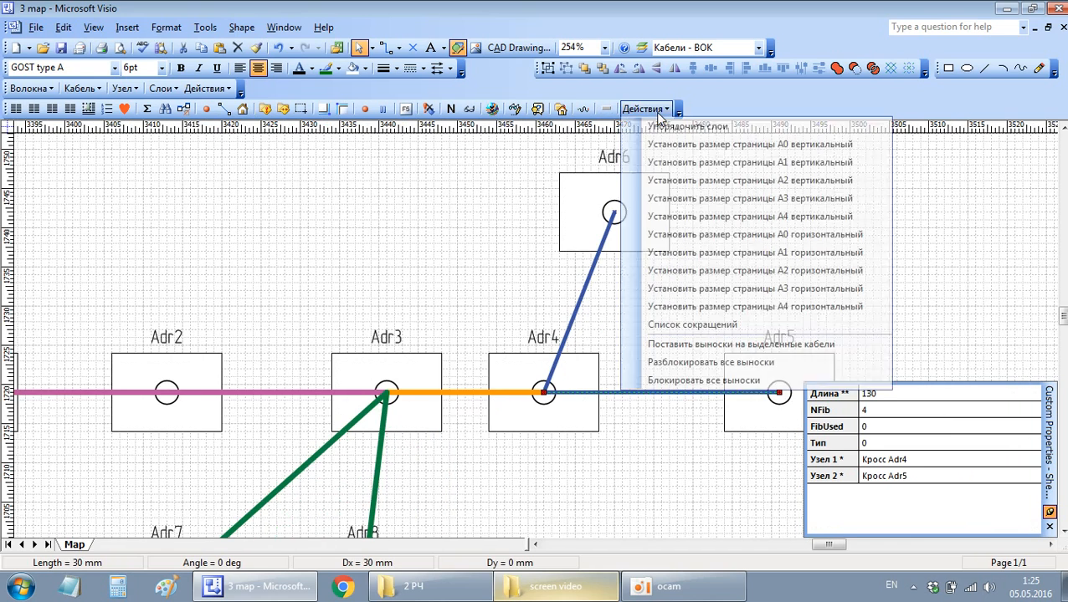
left_click(745, 345)
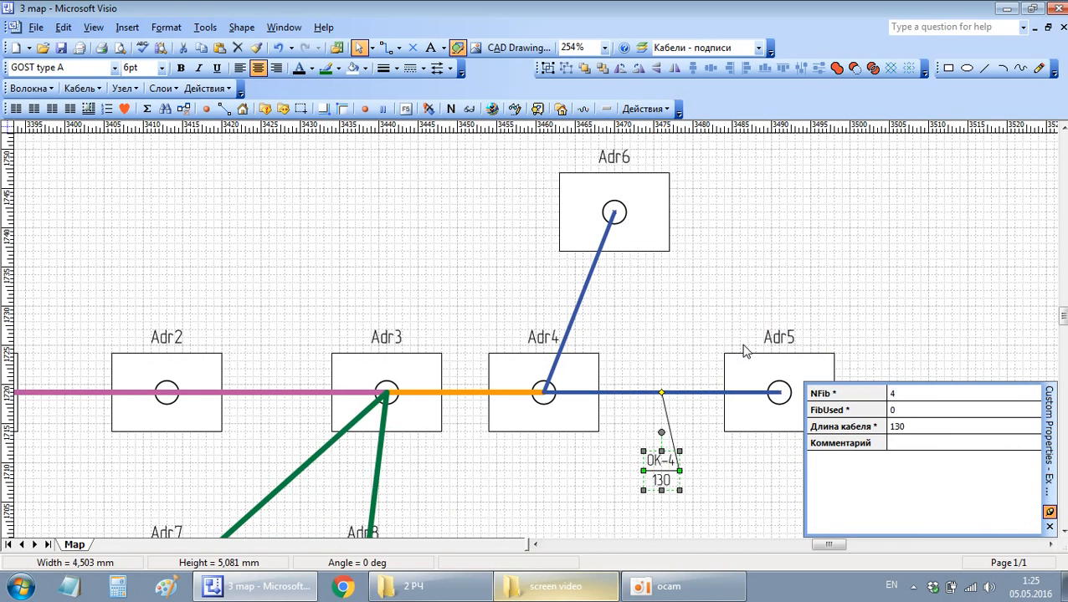
left_click_drag(664, 474, 696, 350)
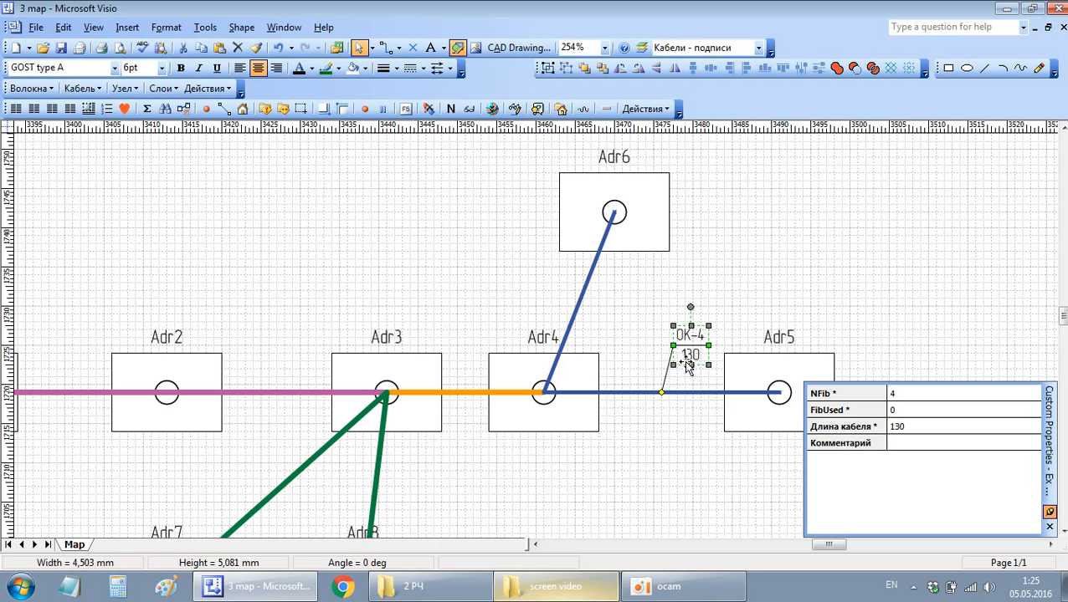
left_click(673, 437)
Step: Lock every layer of the map except Кабели - ВОК
scroll(645, 387, "down", 1)
scroll(645, 388, "left", 2)
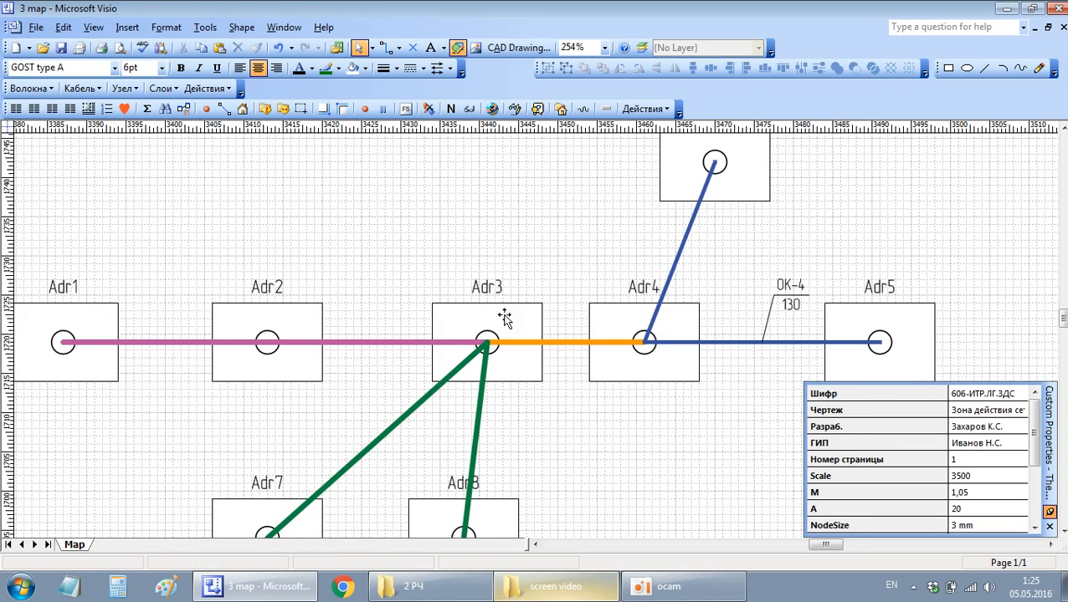
left_click(641, 48)
left_click(610, 185)
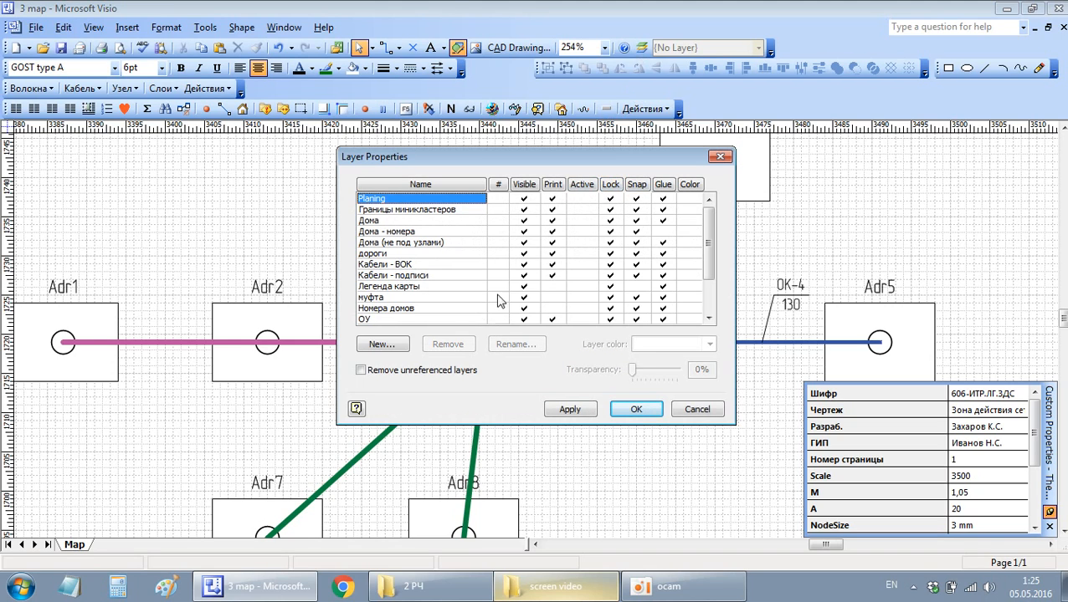
left_click(599, 266)
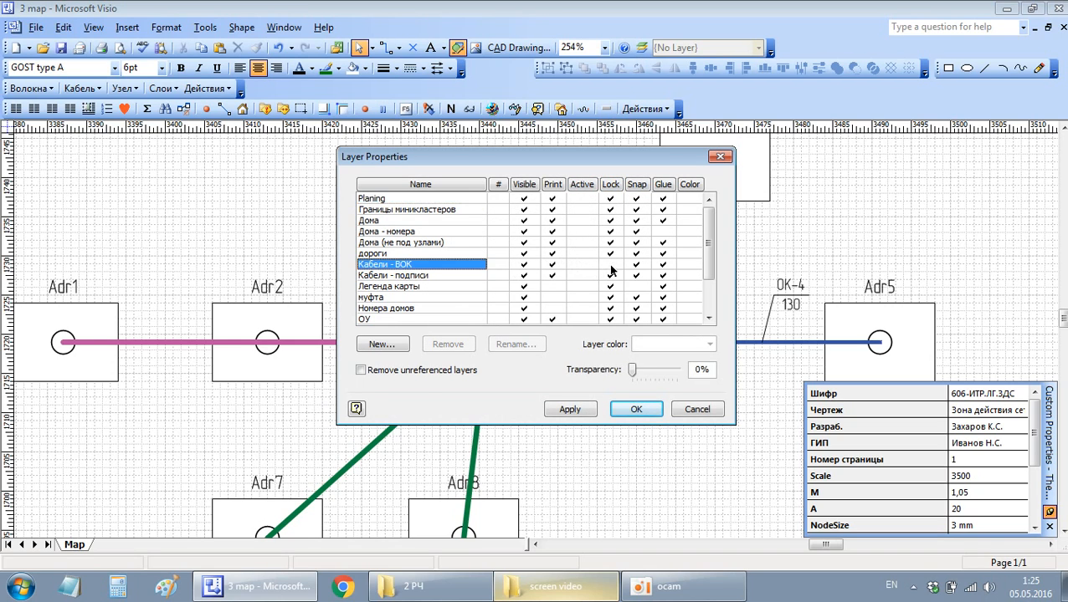
left_click(634, 409)
Step: Select all the cables except the one between Adr4 and Adr5 and place callouts on them
scroll(624, 312, "down", 3)
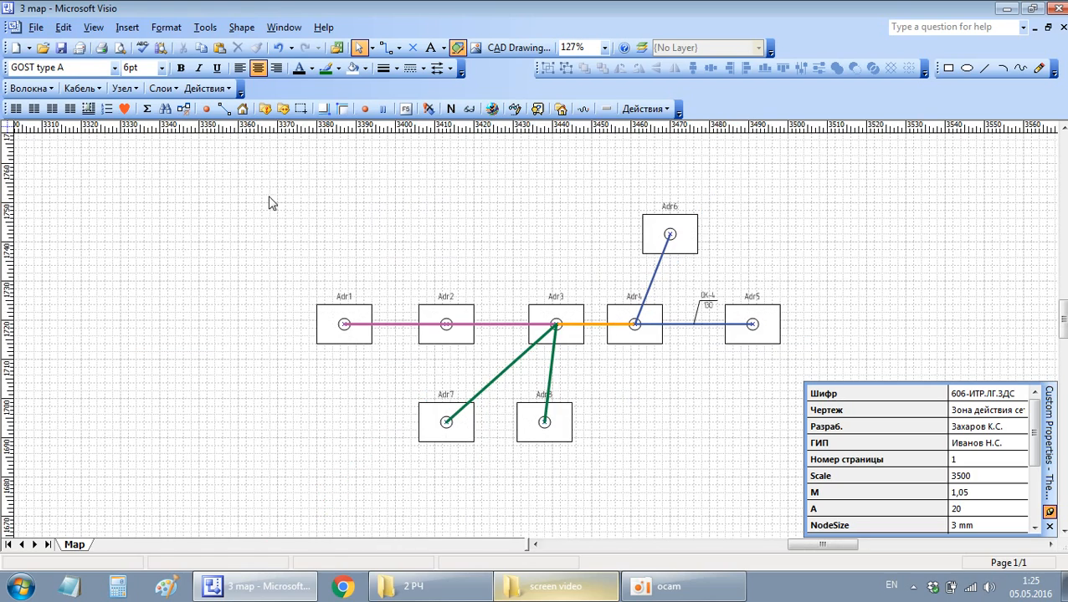
left_click_drag(269, 197, 686, 493)
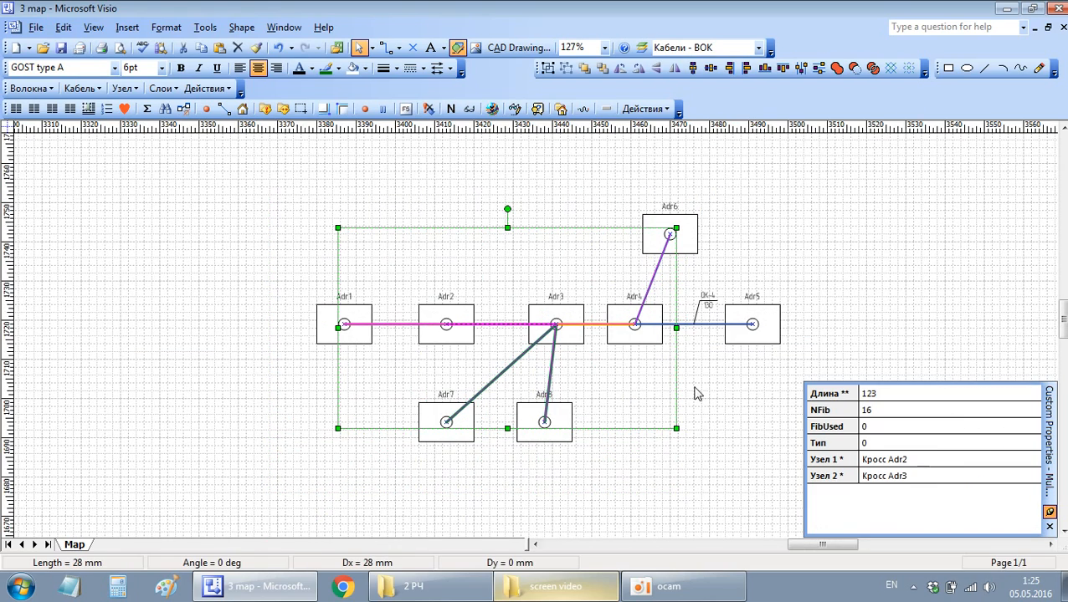
left_click(643, 108)
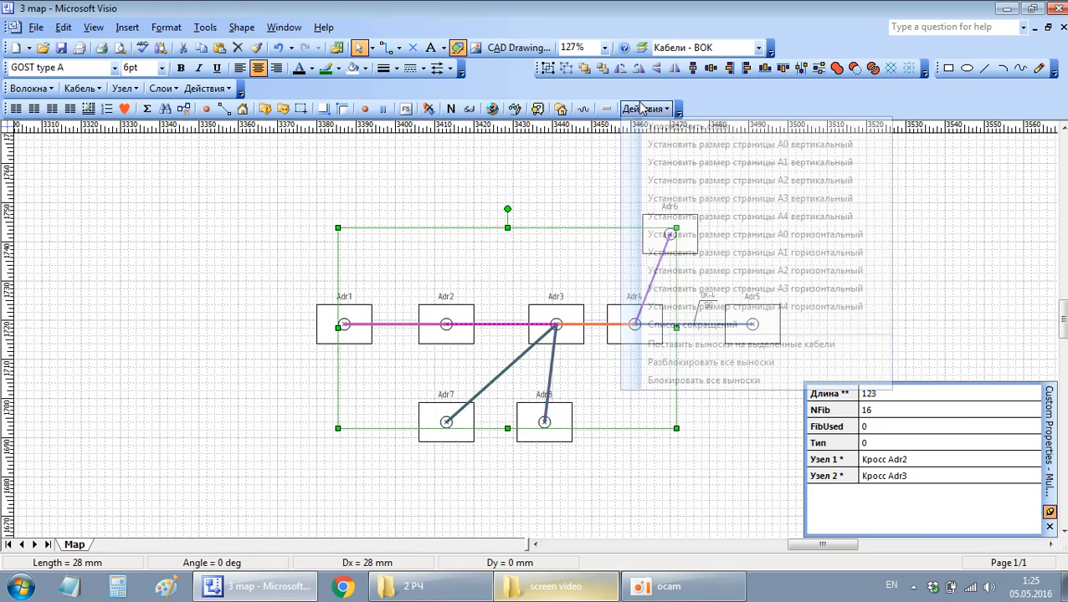
left_click(712, 347)
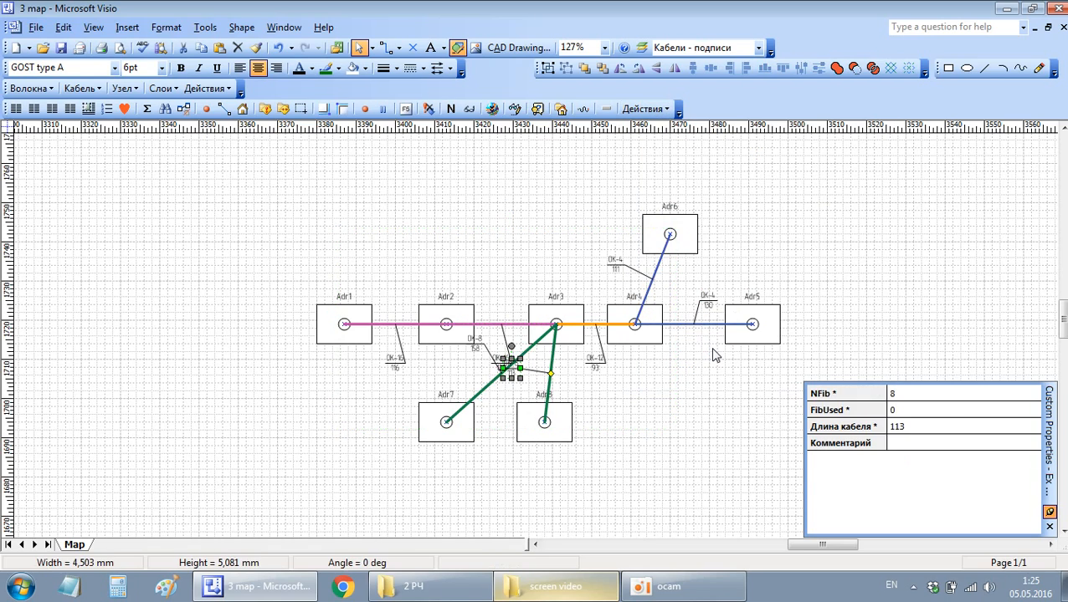
Step: Rearrange the overlapping callouts, moving the Adr2–Adr3 label above its cable and spacing the others beside theirs
scroll(452, 339, "up", 2)
left_click(333, 407)
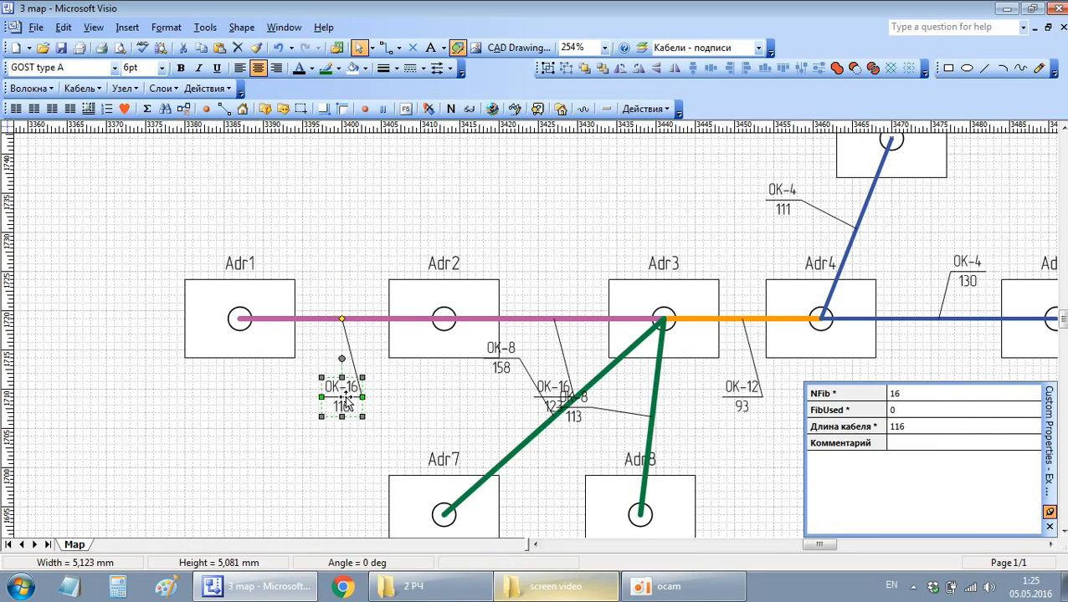
left_click_drag(333, 408, 302, 400)
left_click_drag(512, 361, 560, 261)
left_click_drag(597, 416, 617, 429)
left_click(740, 391)
left_click_drag(739, 392, 715, 384)
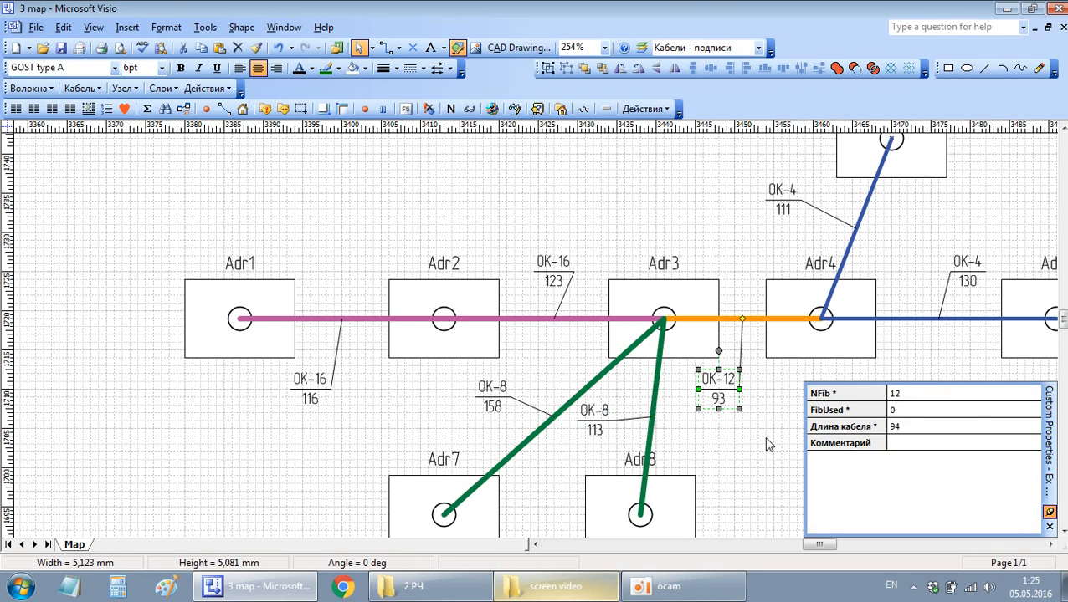
left_click(767, 441)
scroll(409, 306, "down", 2)
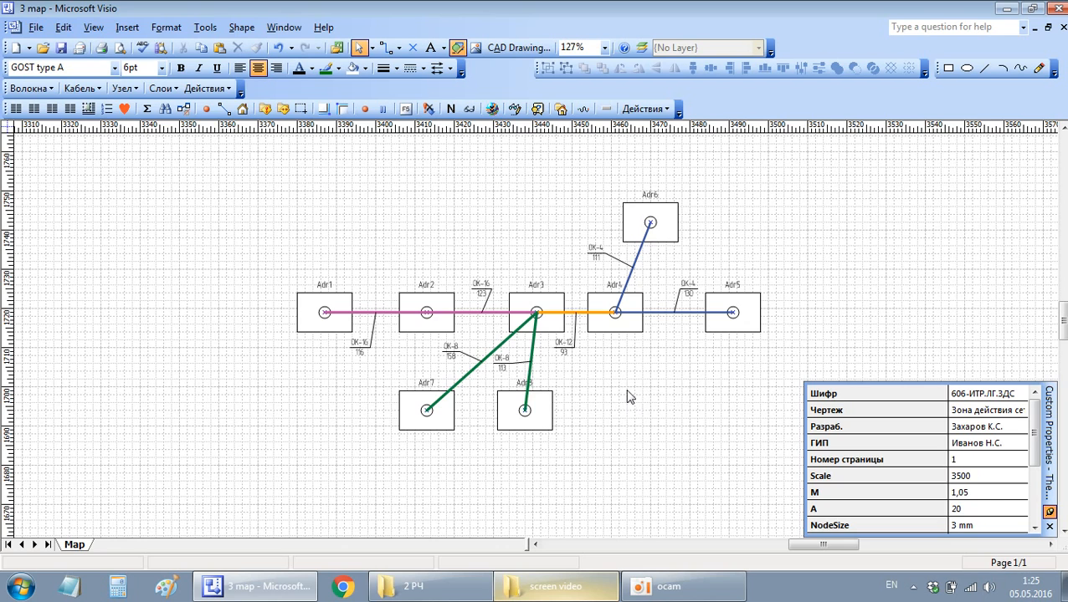
Step: Lock every layer of the map except ОУ
scroll(399, 264, "up", 2)
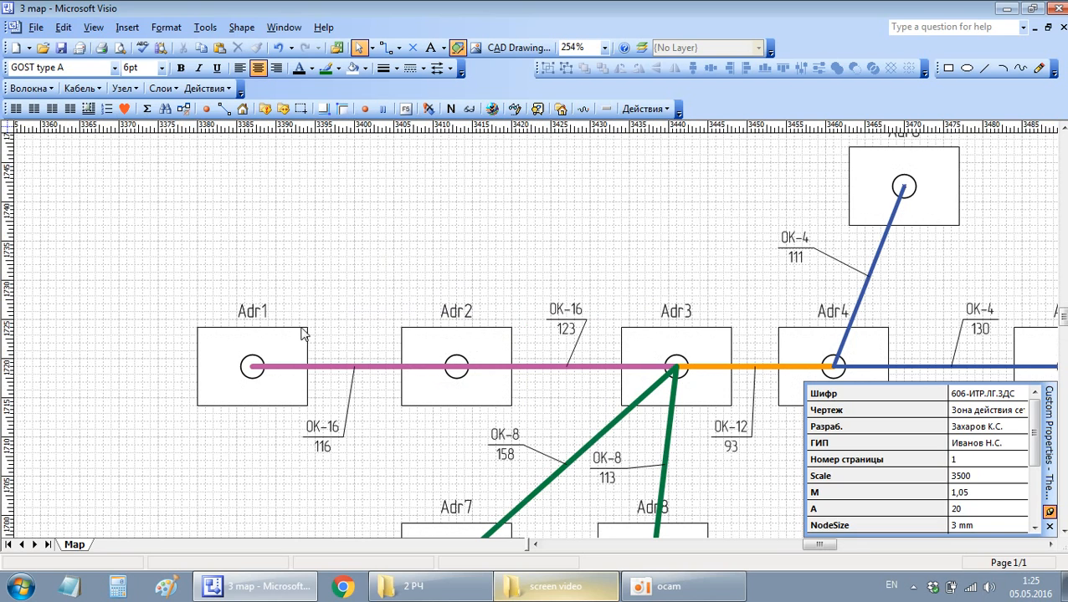
scroll(335, 268, "down", 1)
scroll(347, 263, "right", 2)
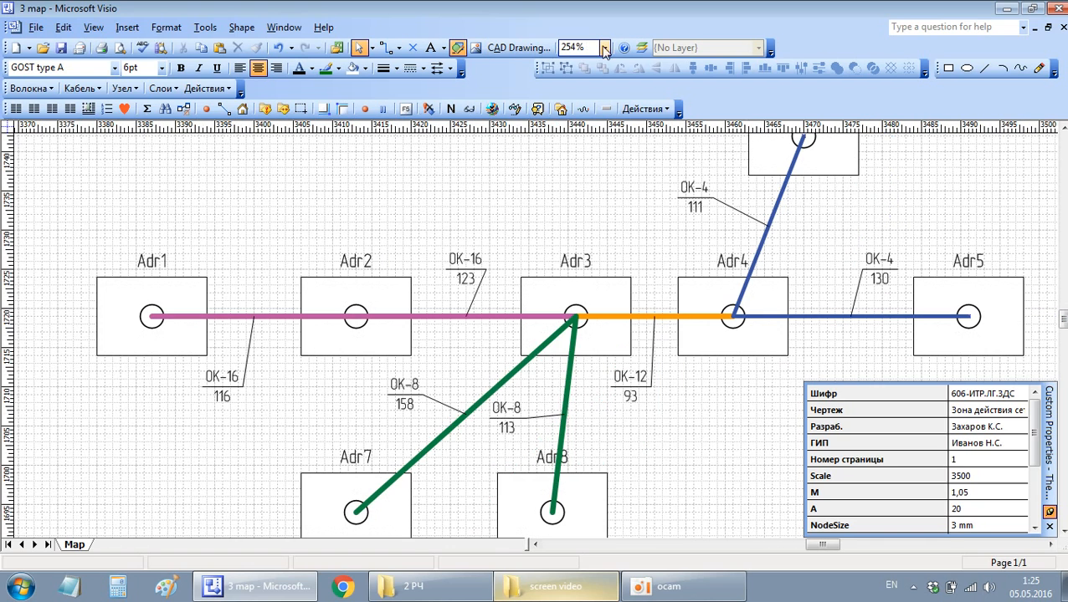
left_click(644, 47)
left_click(610, 185)
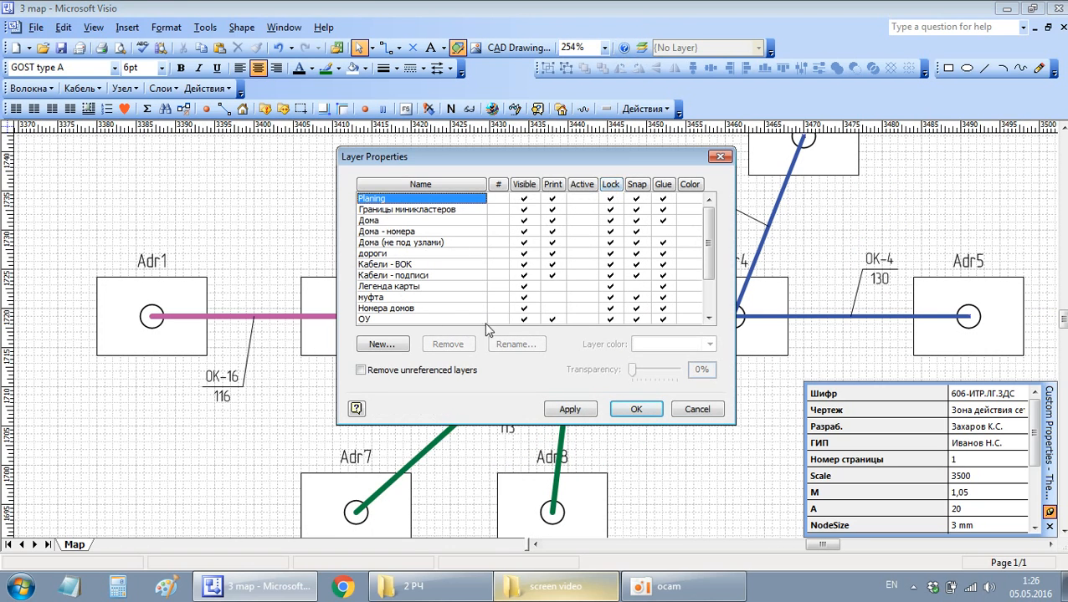
left_click(603, 321)
left_click(635, 408)
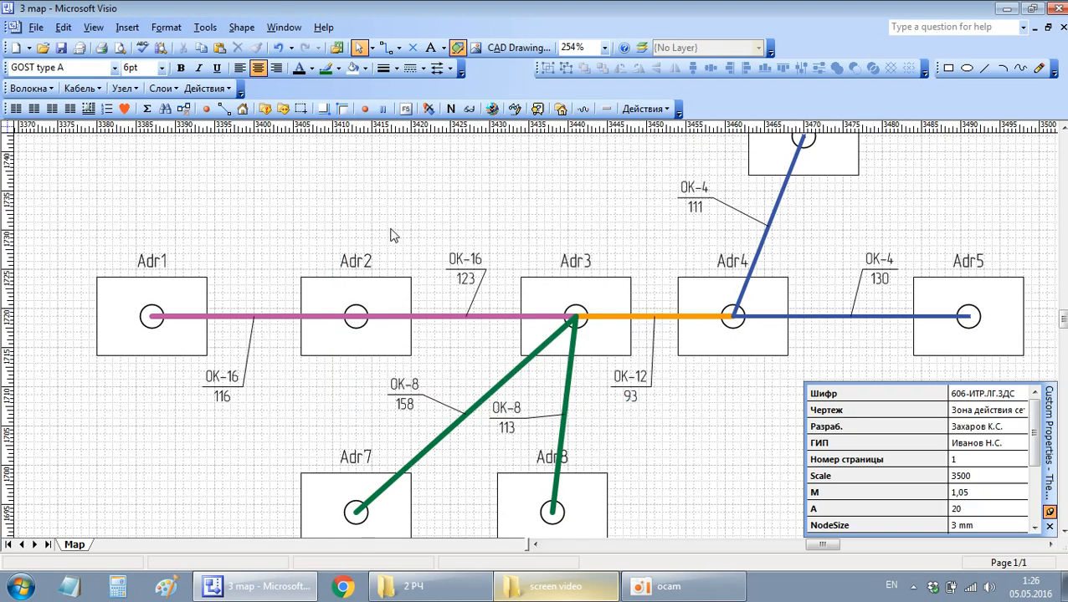
Step: Select all eight house nodes together and bring them in front of the cables
scroll(390, 227, "down", 2, "ctrl")
scroll(236, 199, "up", 1)
left_click_drag(201, 182, 727, 483)
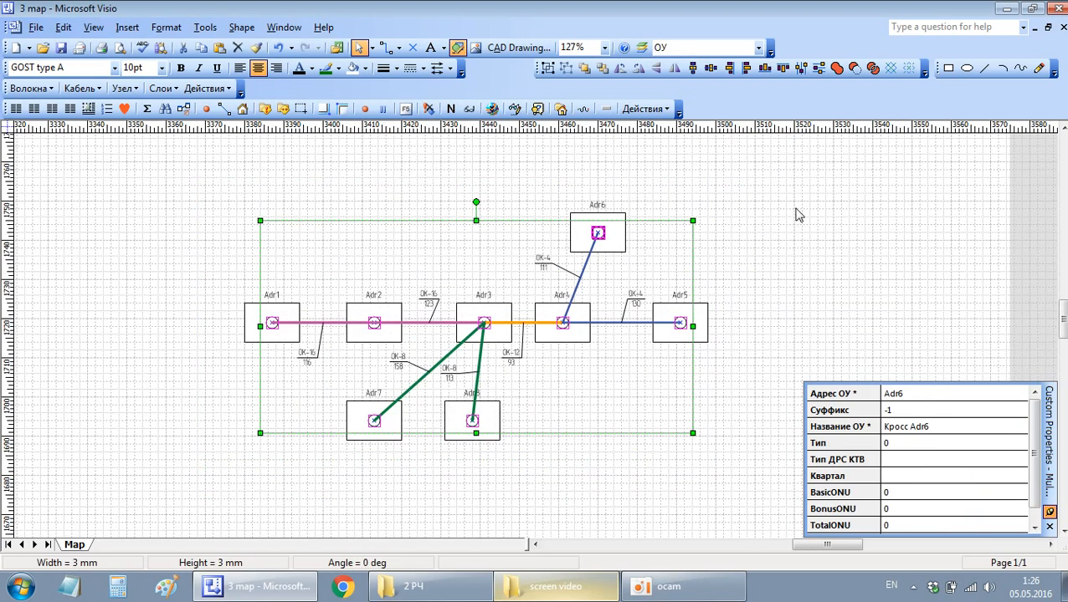
left_click(784, 258)
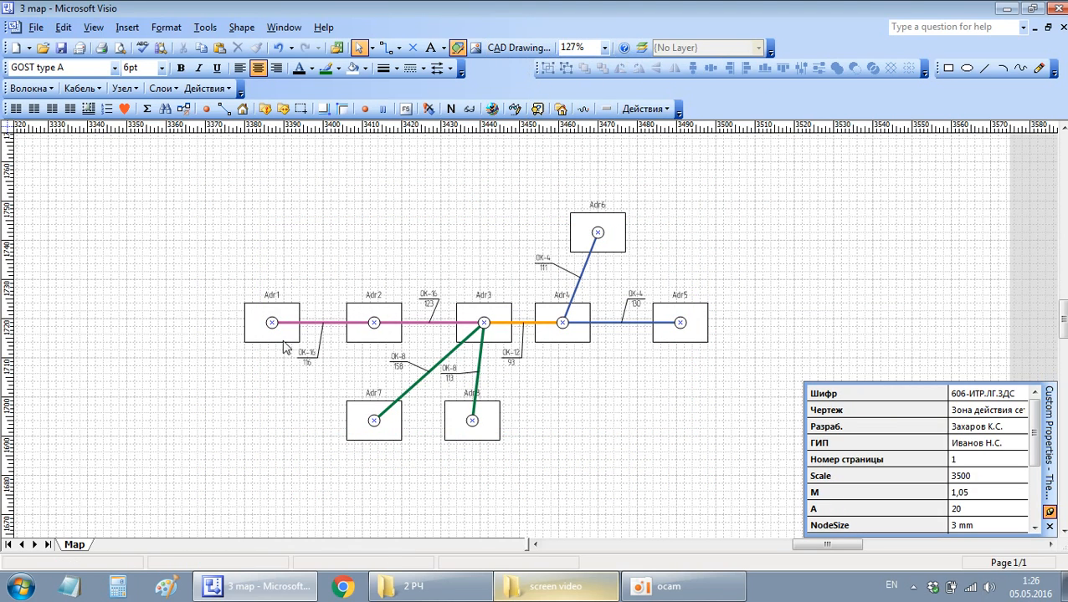
Step: Select the nodes of houses Adr1, Adr2, Adr3 and Adr4 in that order and export their data for the crossing drawing
scroll(281, 340, "up", 2, "ctrl")
left_click(261, 308)
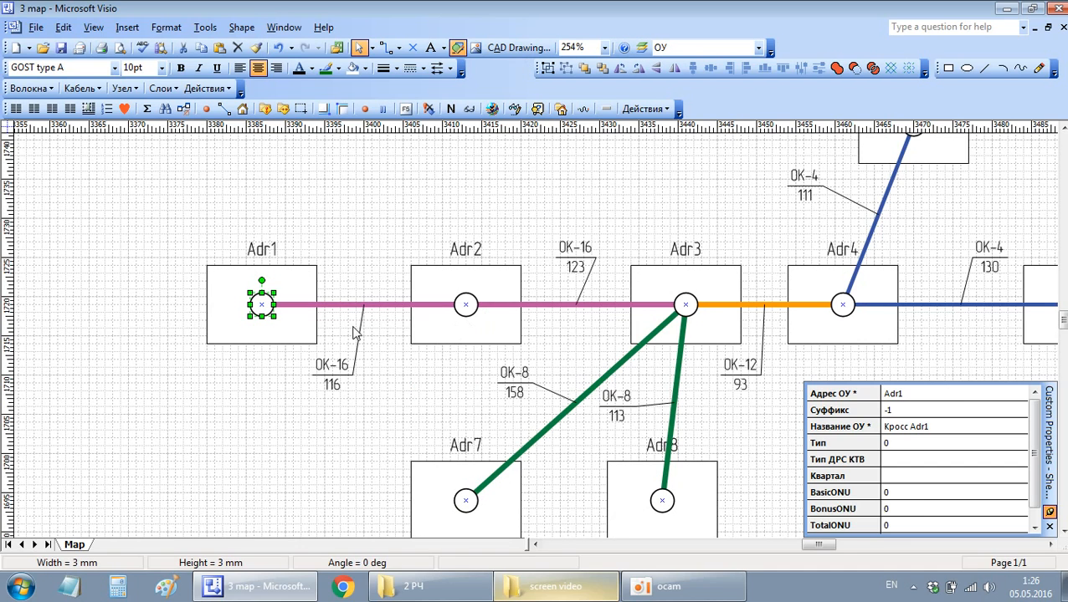
left_click(466, 305, "shift")
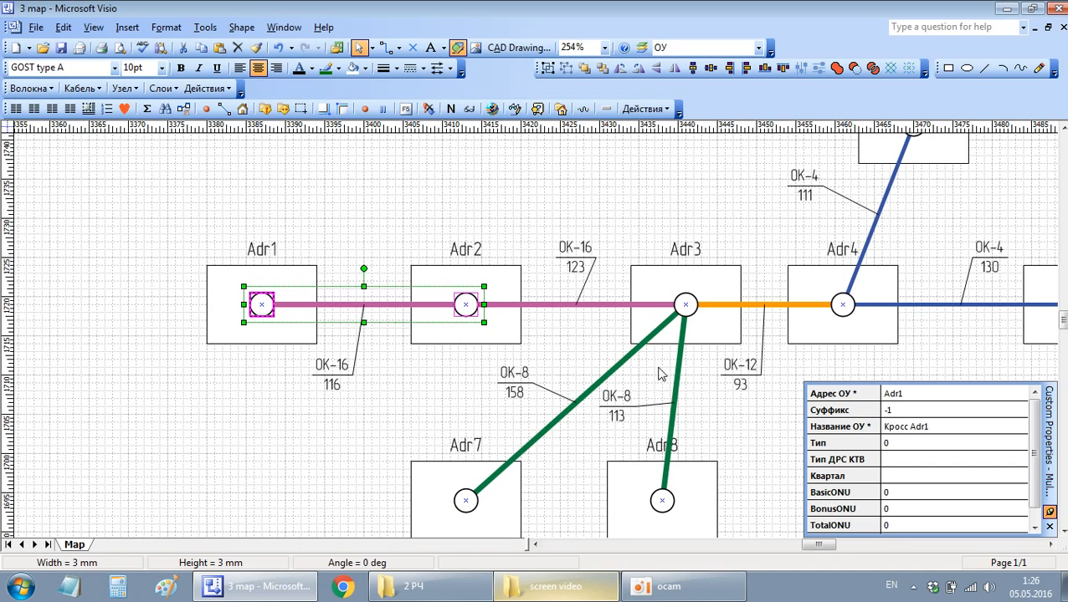
left_click(686, 307, "shift")
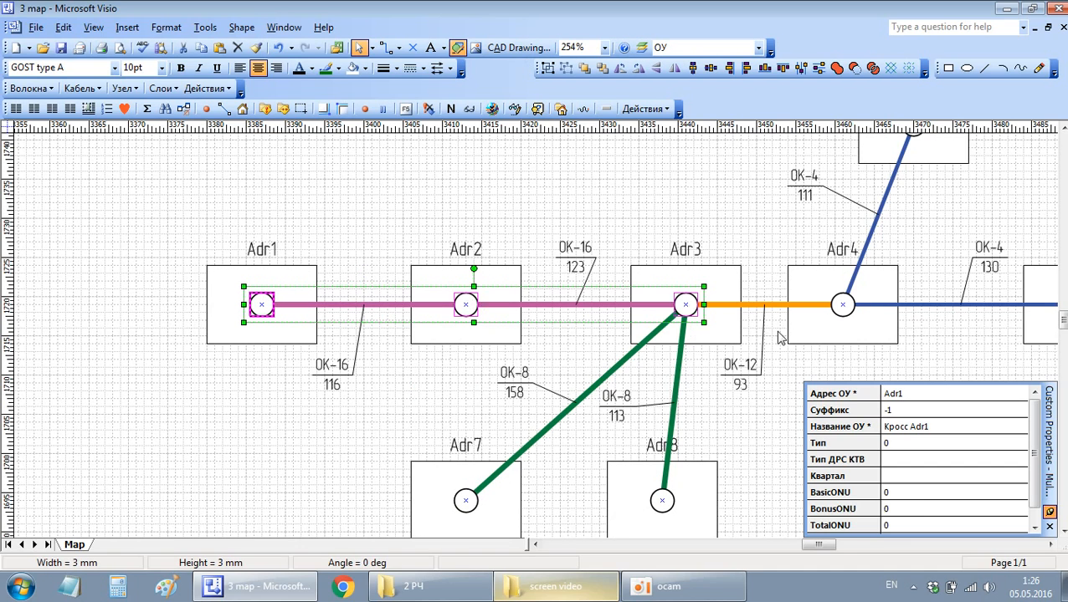
left_click(843, 306, "shift")
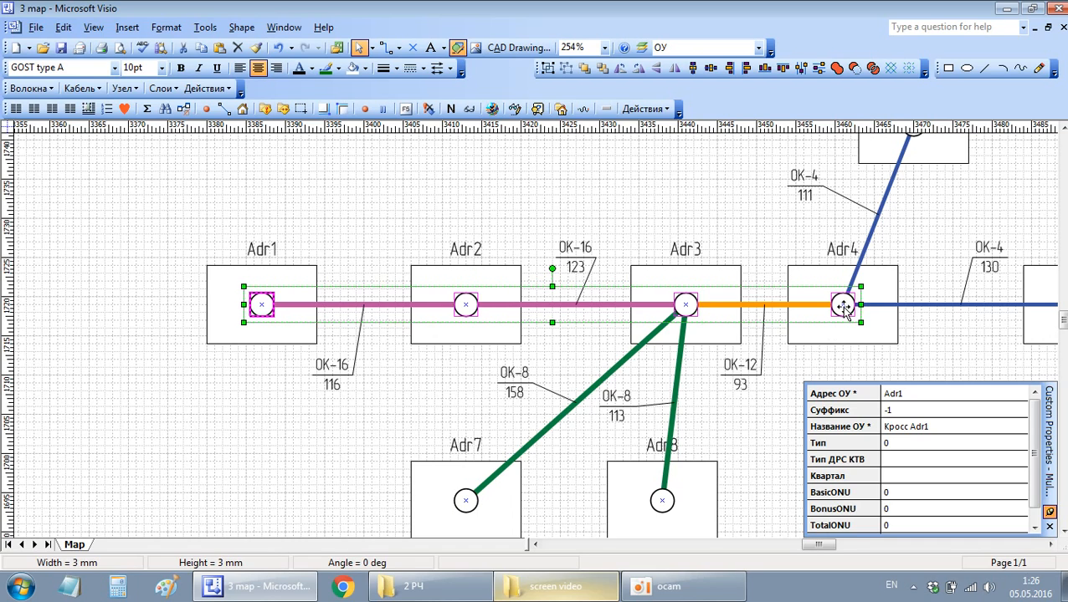
left_click(493, 111)
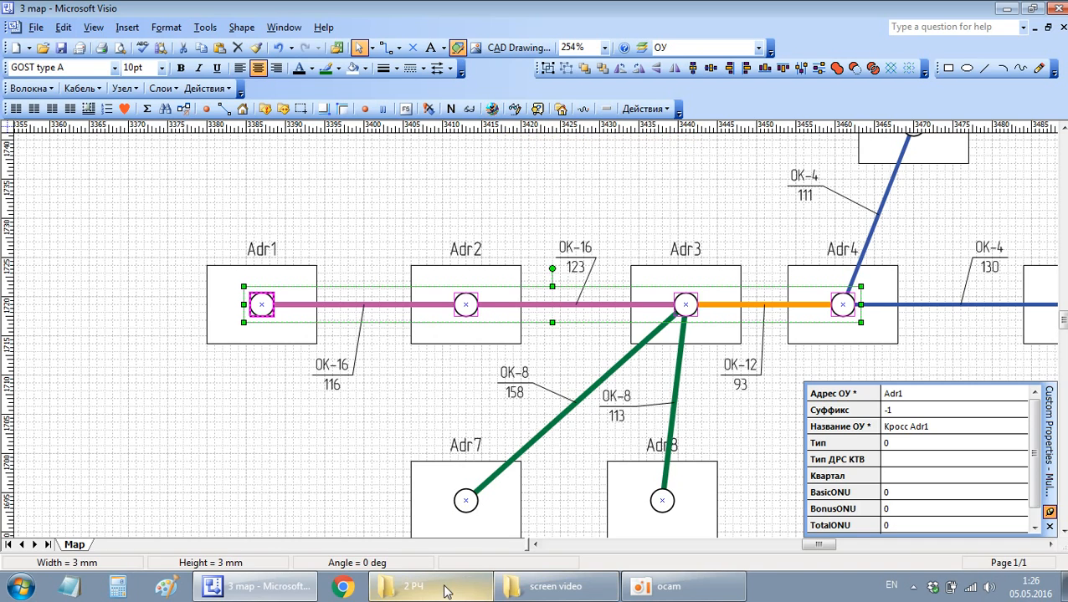
Step: Open the drawing 4 crossing from the screen video folder
left_click(549, 586)
left_click(522, 368)
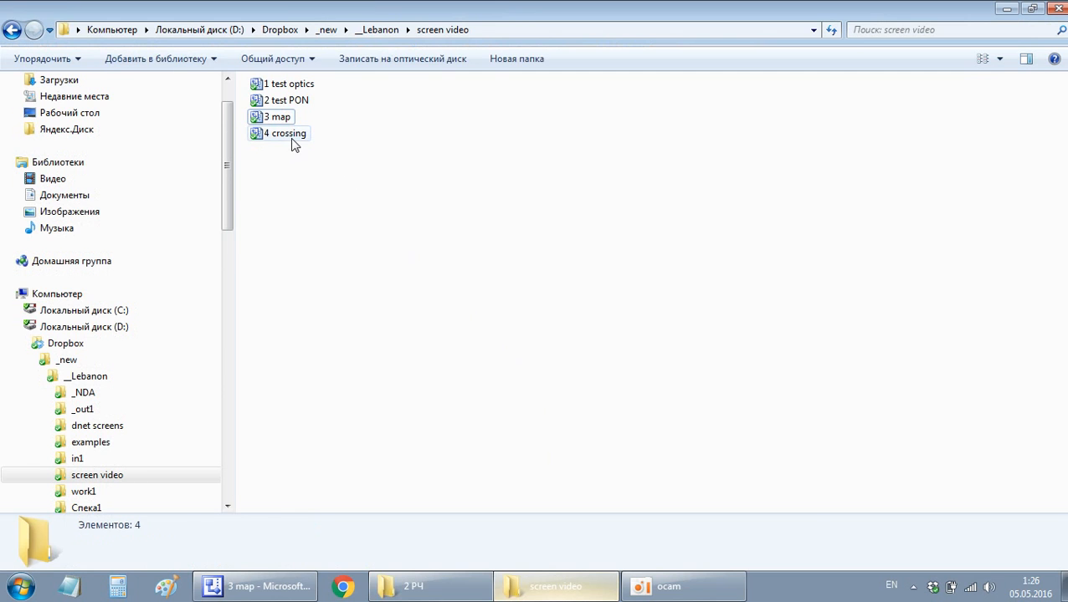
double_click(289, 136)
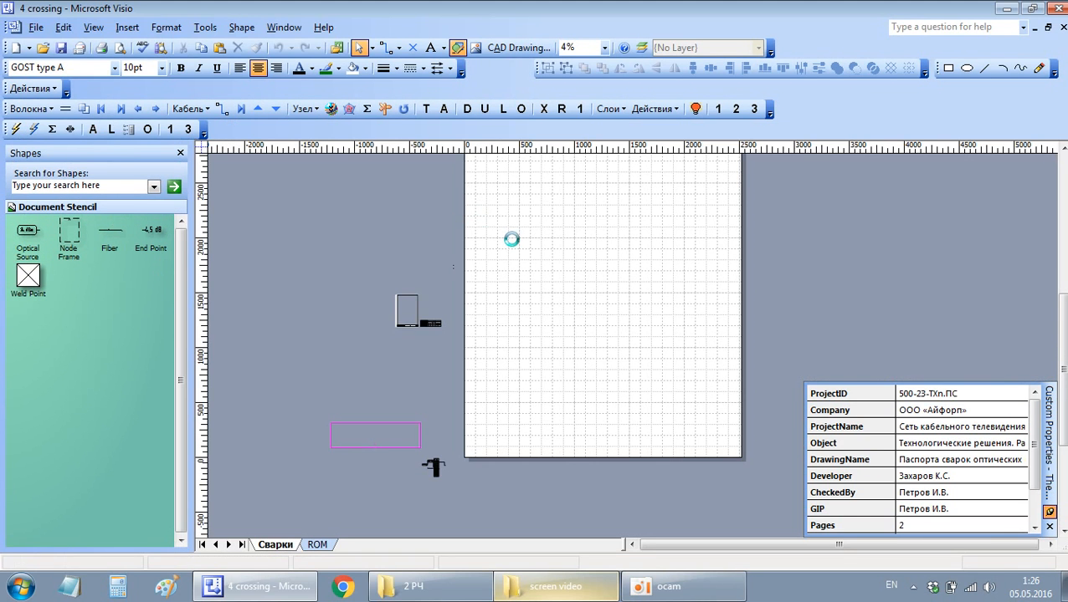
scroll(572, 298, "up", 1, "ctrl")
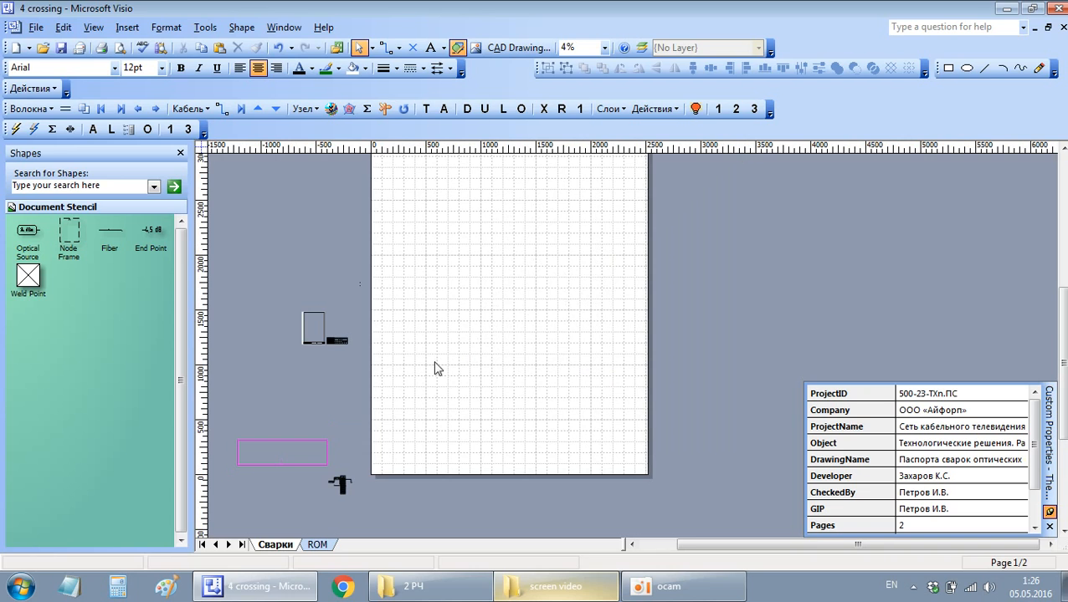
left_click(332, 109)
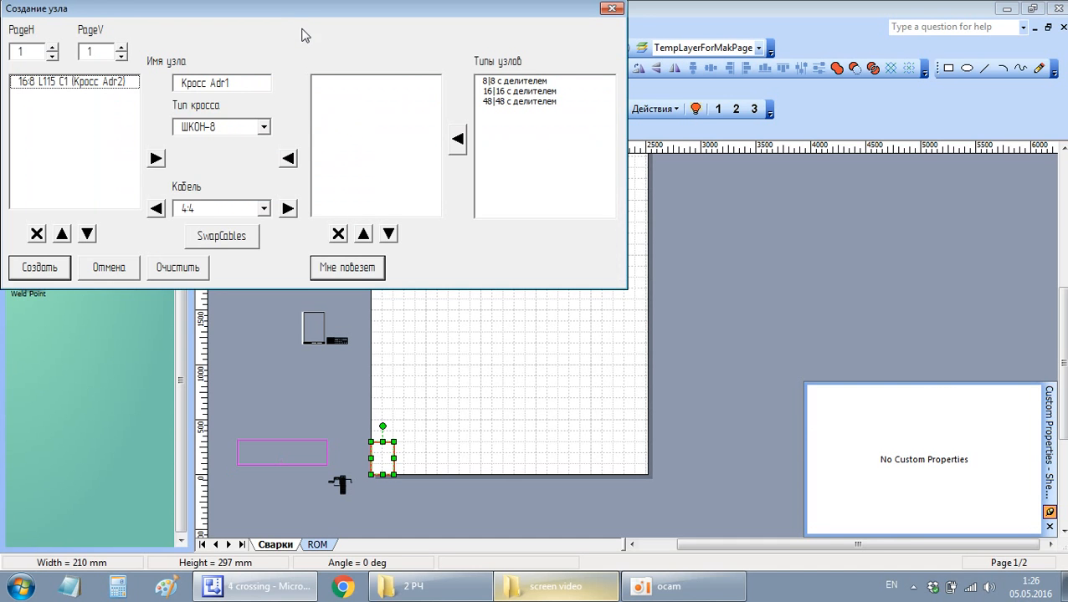
left_click_drag(305, 12, 681, 82)
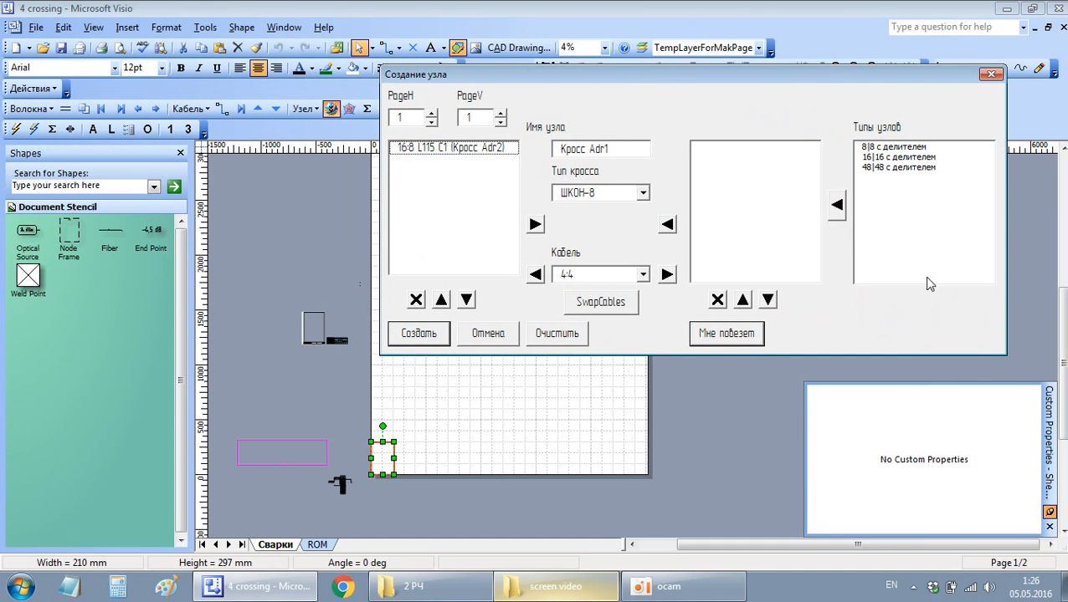
left_click_drag(617, 85, 674, 108)
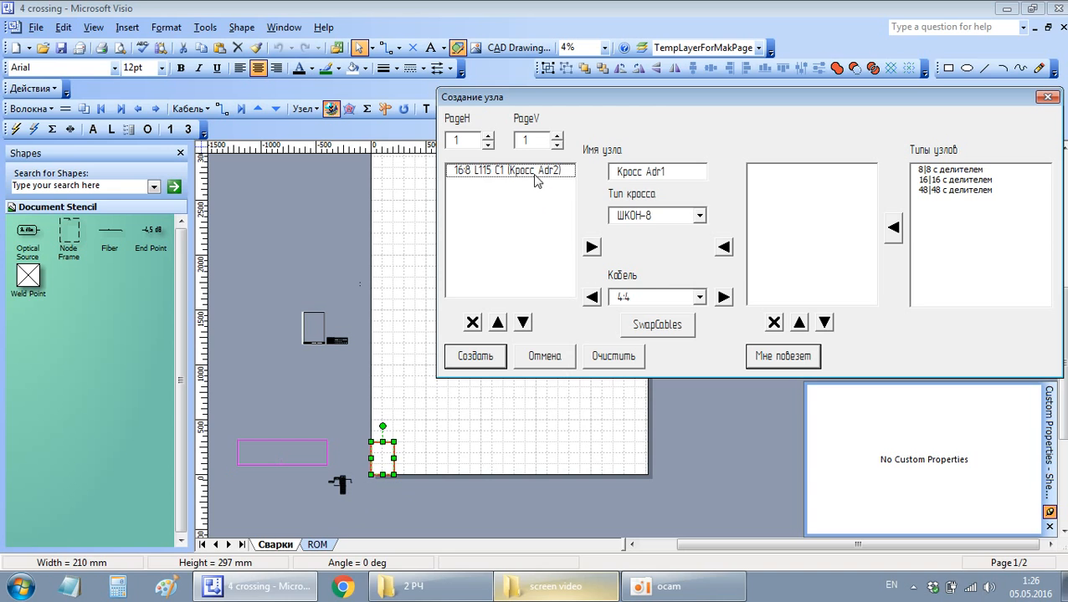
left_click(536, 172)
left_click(594, 248)
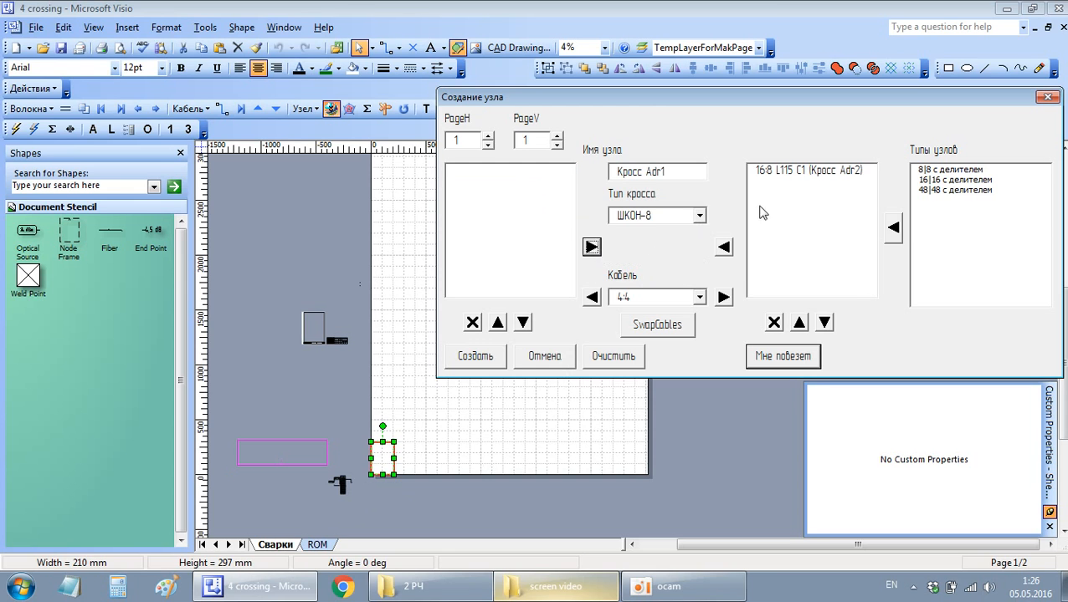
left_click(489, 364)
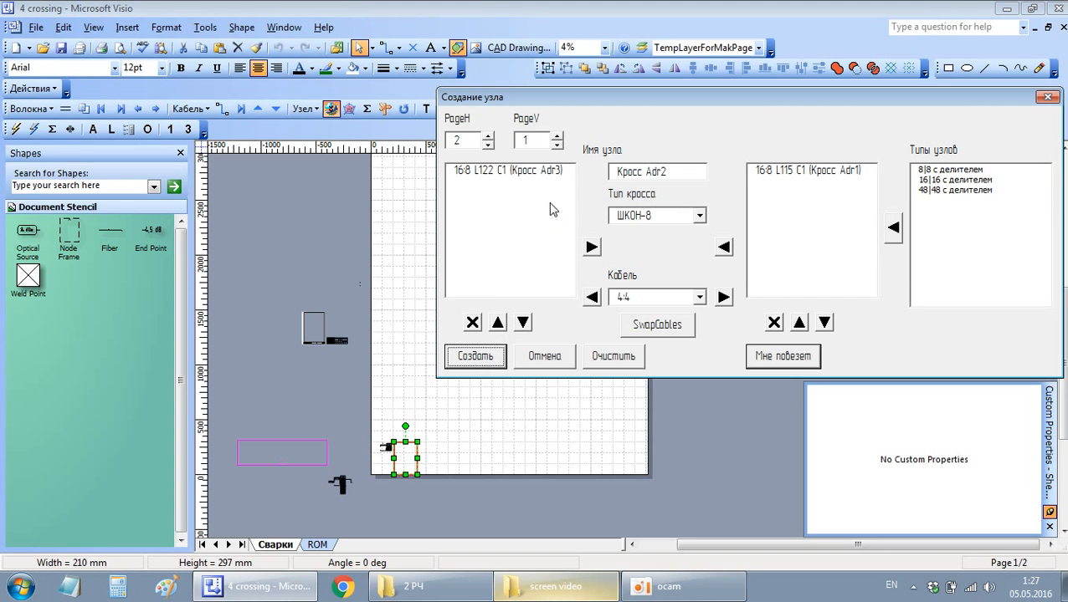
left_click(489, 364)
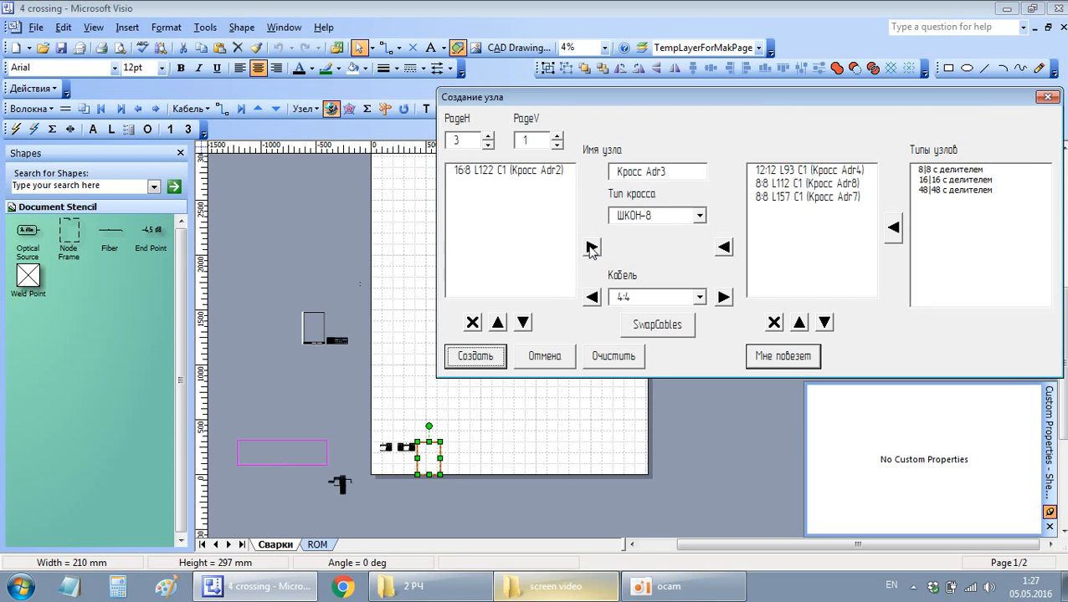
left_click(555, 358)
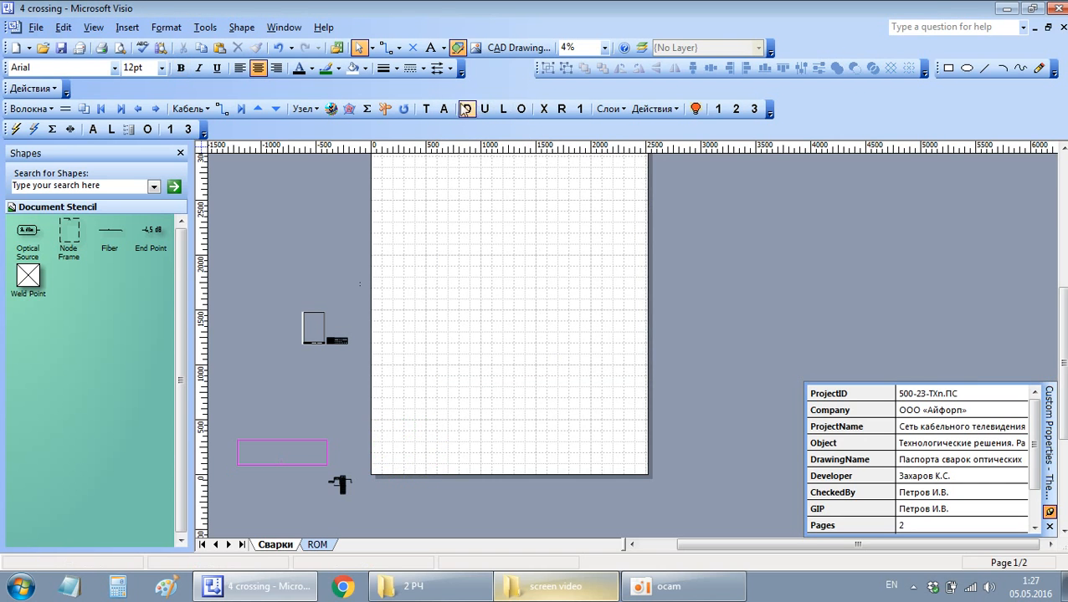
Step: Start creating nodes from the exported map data and set the first node's page position to PageH 3 and PageV 6
left_click(331, 109)
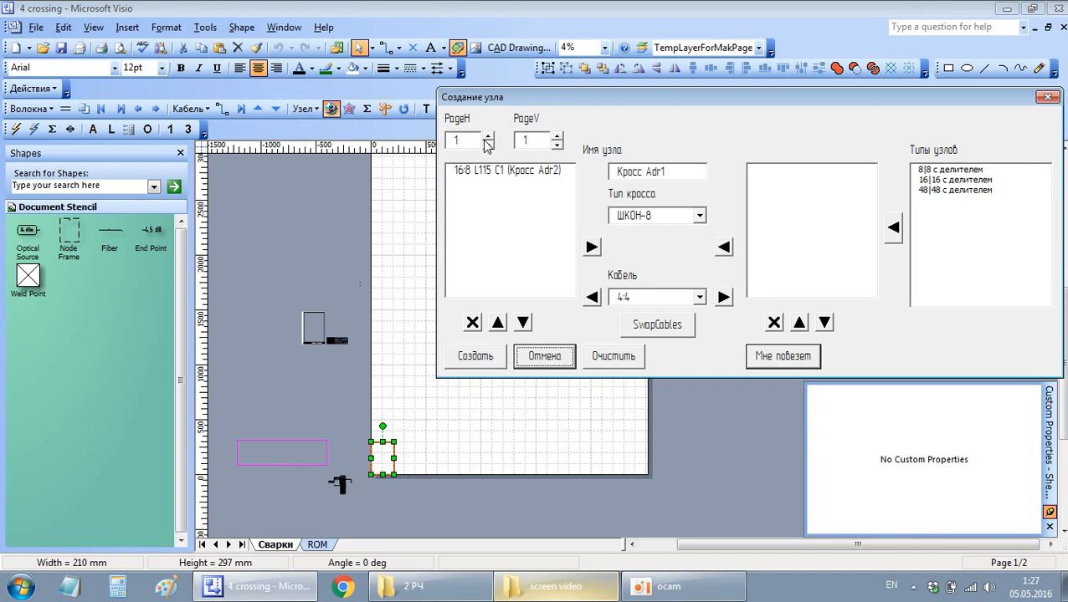
left_click(488, 136)
left_click(488, 136)
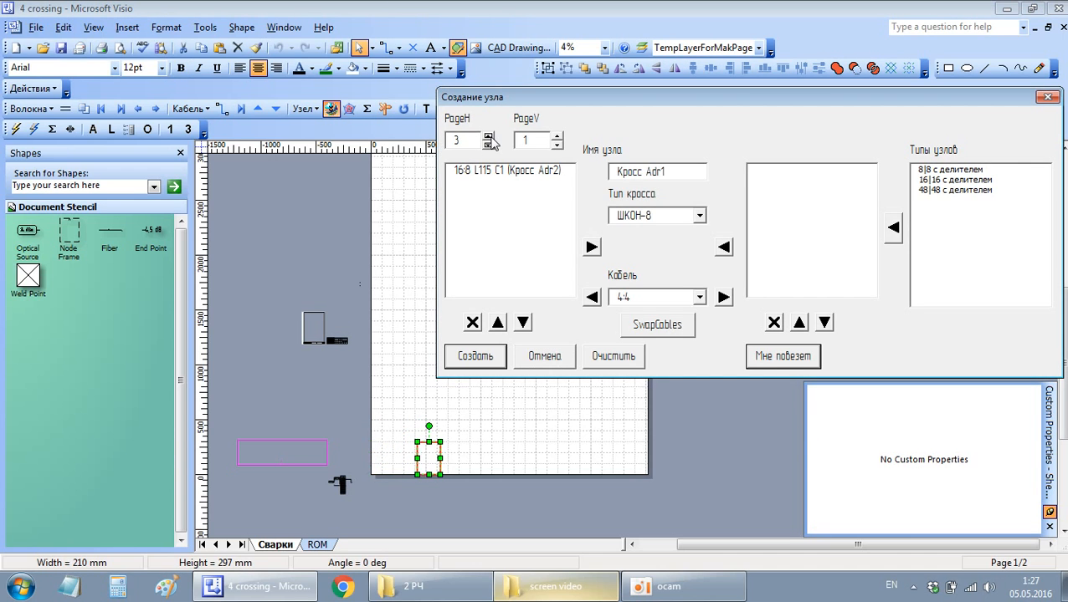
left_click(556, 137)
left_click(556, 137)
left_click(557, 137)
left_click(557, 137)
left_click(557, 137)
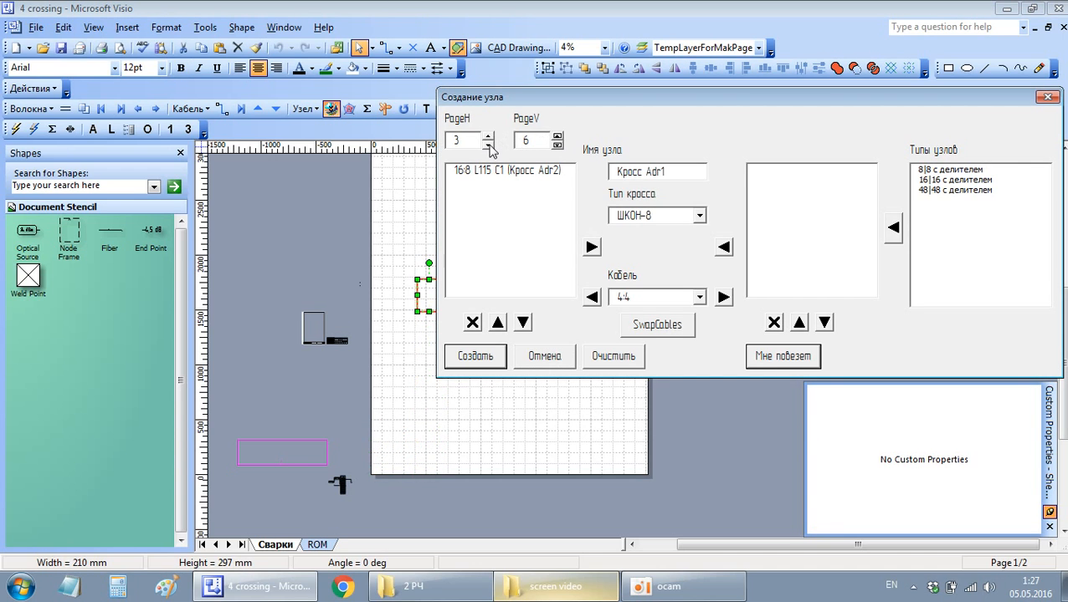
left_click(488, 145)
left_click(488, 136)
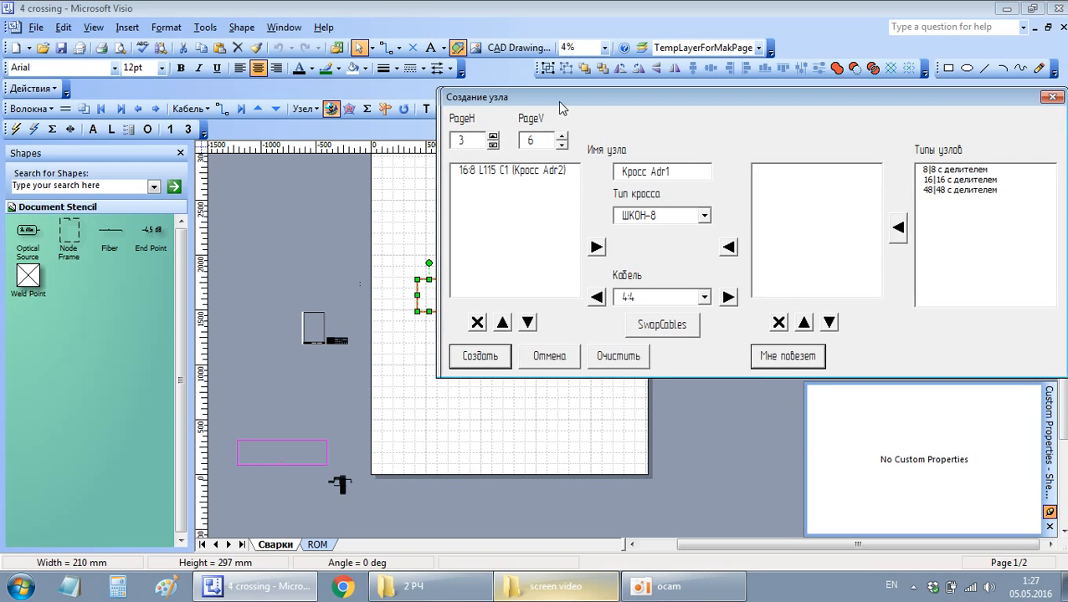
left_click_drag(557, 104, 629, 124)
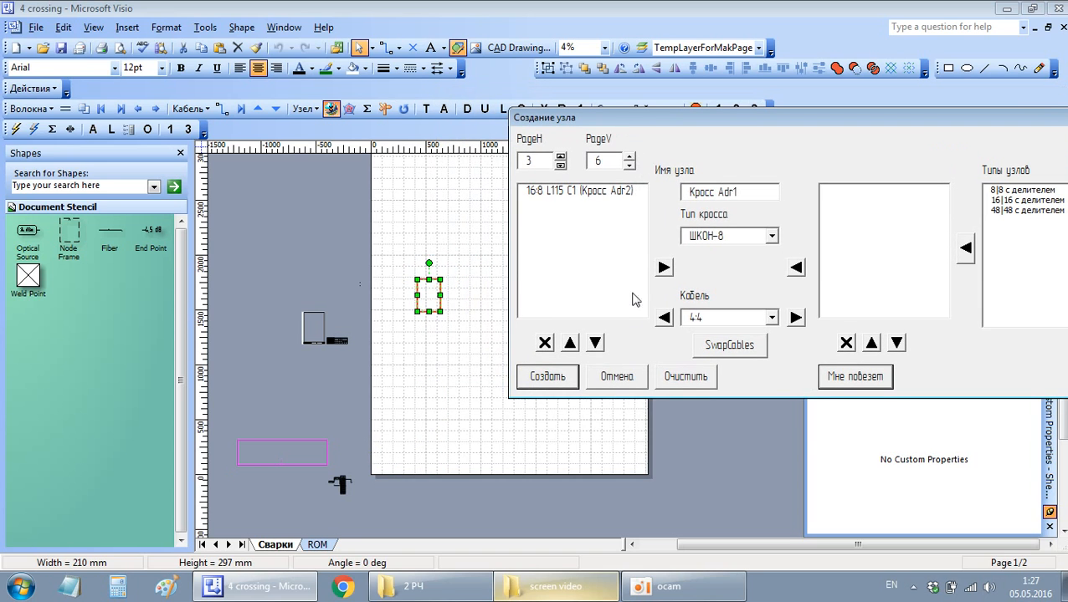
Step: Move Кросс Adr1's 16:8 cable to the node's right side, and create the nodes Кросс Adr1 and Кросс Adr2
left_click(590, 191)
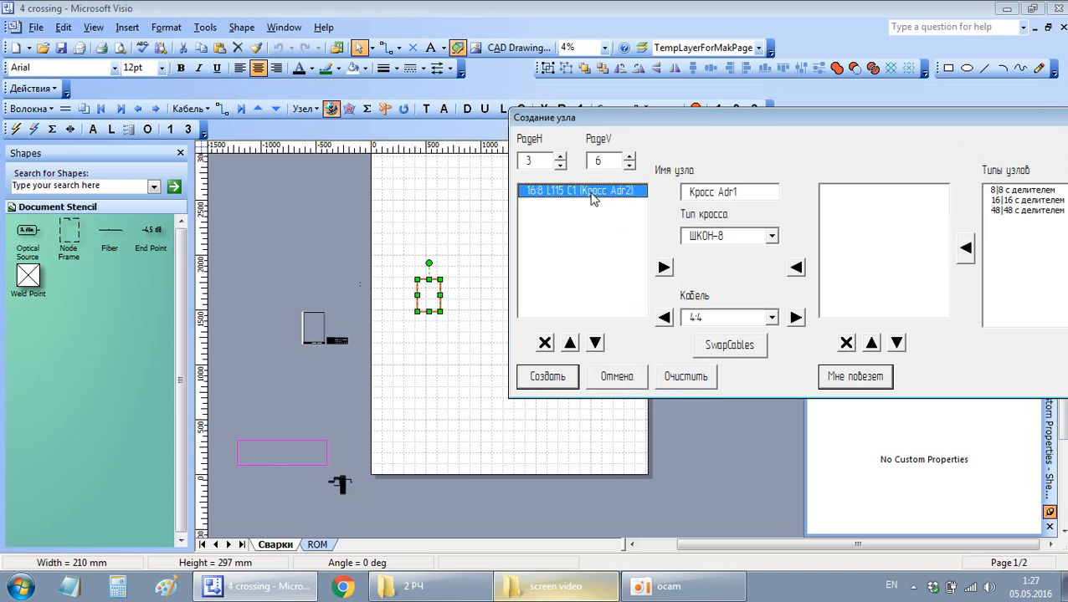
left_click(667, 266)
left_click(545, 376)
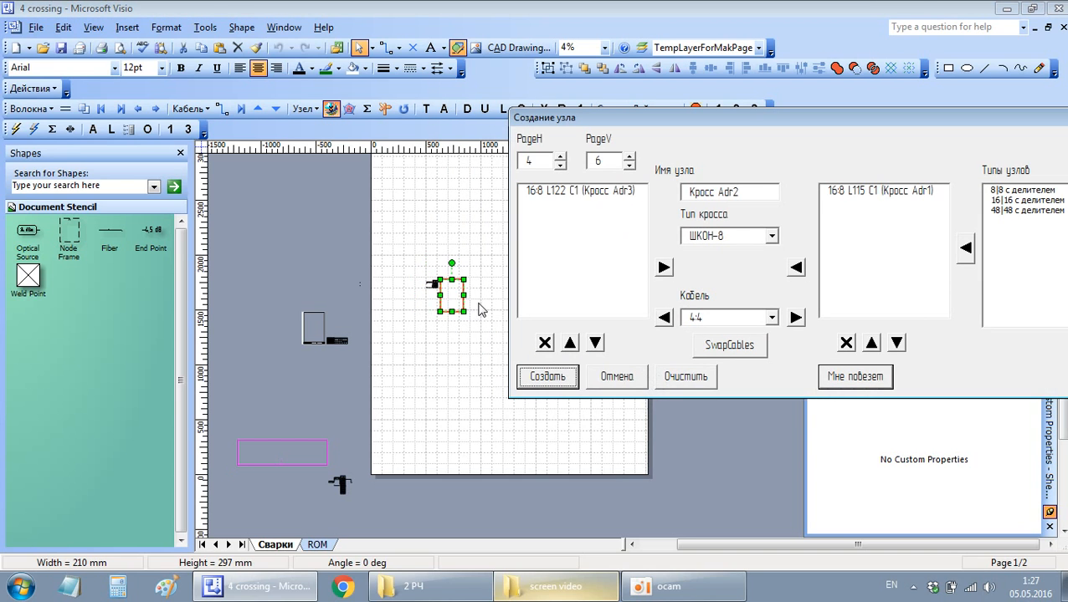
left_click(562, 379)
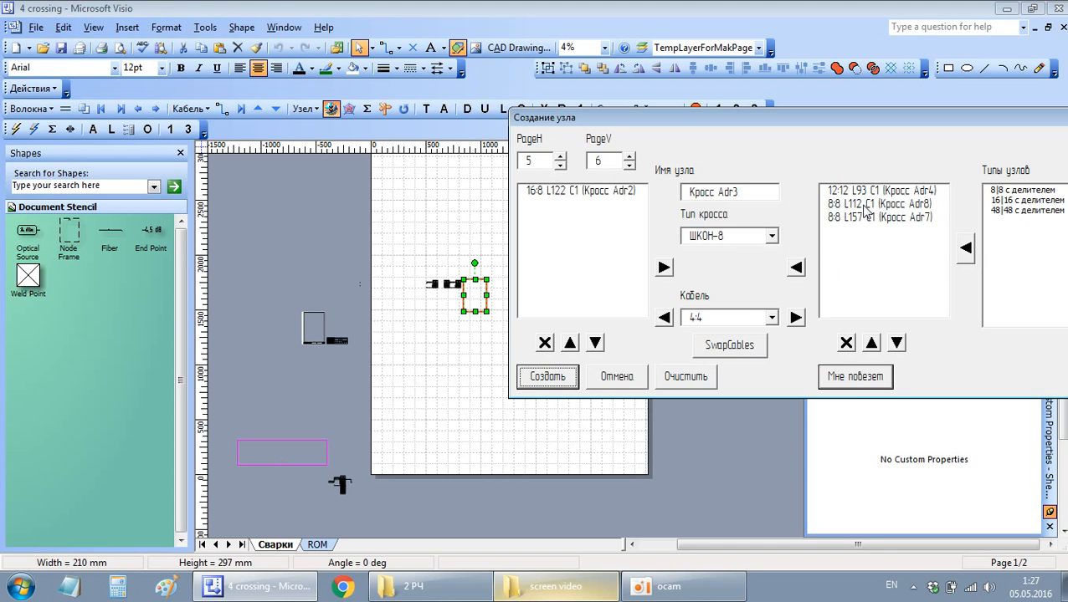
Step: Create the remaining nodes Кросс Adr3 and Кросс Adr4, keeping their proposed cables and the ШКОН-8 cross type
left_click(867, 207)
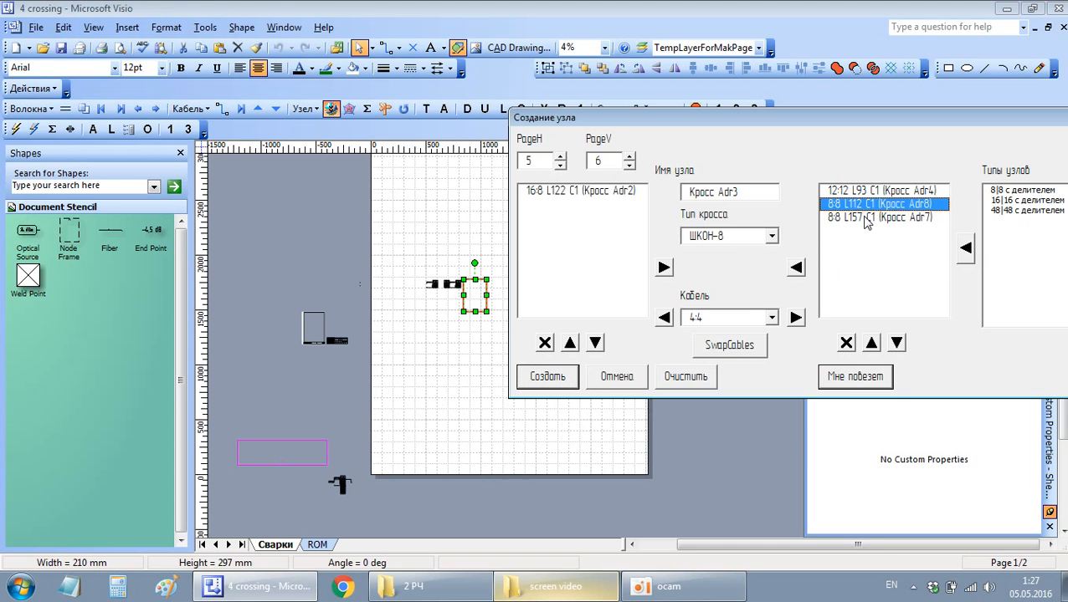
left_click(867, 218)
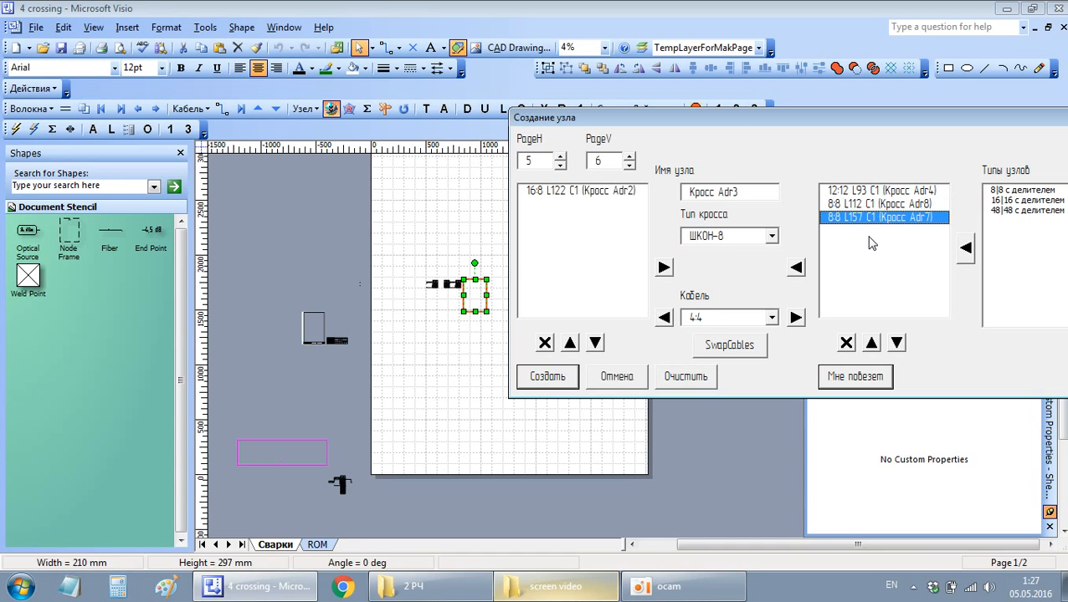
left_click(552, 378)
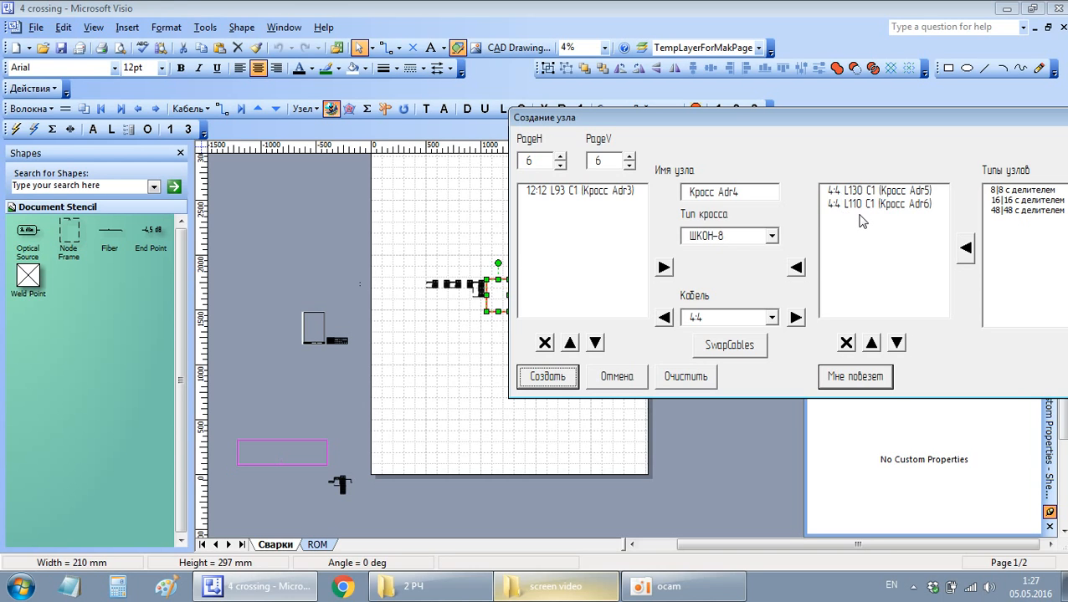
left_click(565, 379)
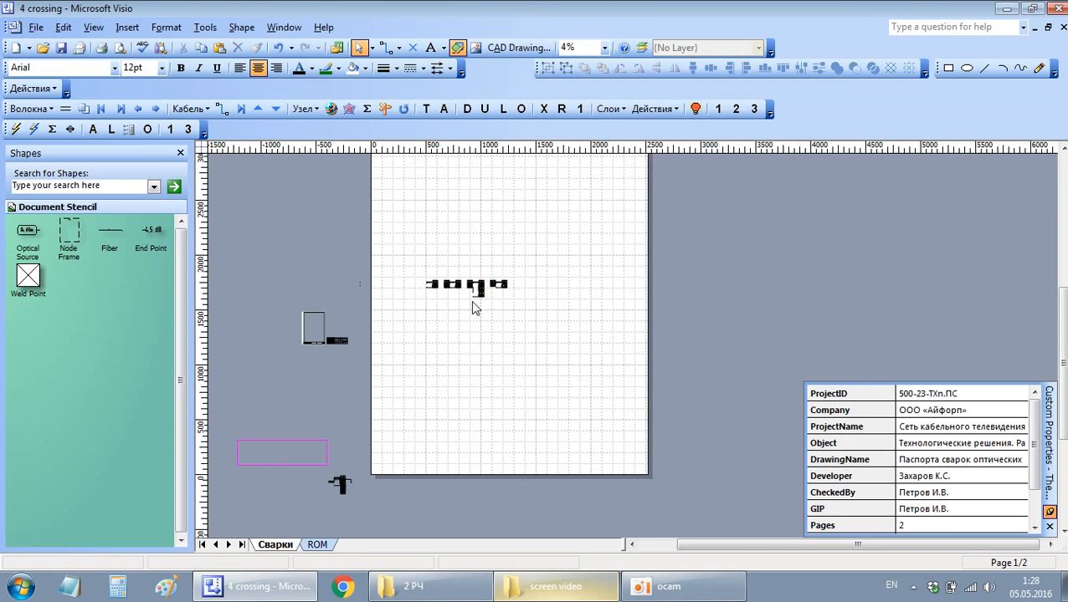
Step: Examine the created crossing nodes, checking the cable tables and node names of Кросс Adr4 and Кросс Adr3
scroll(460, 293, "up", 3)
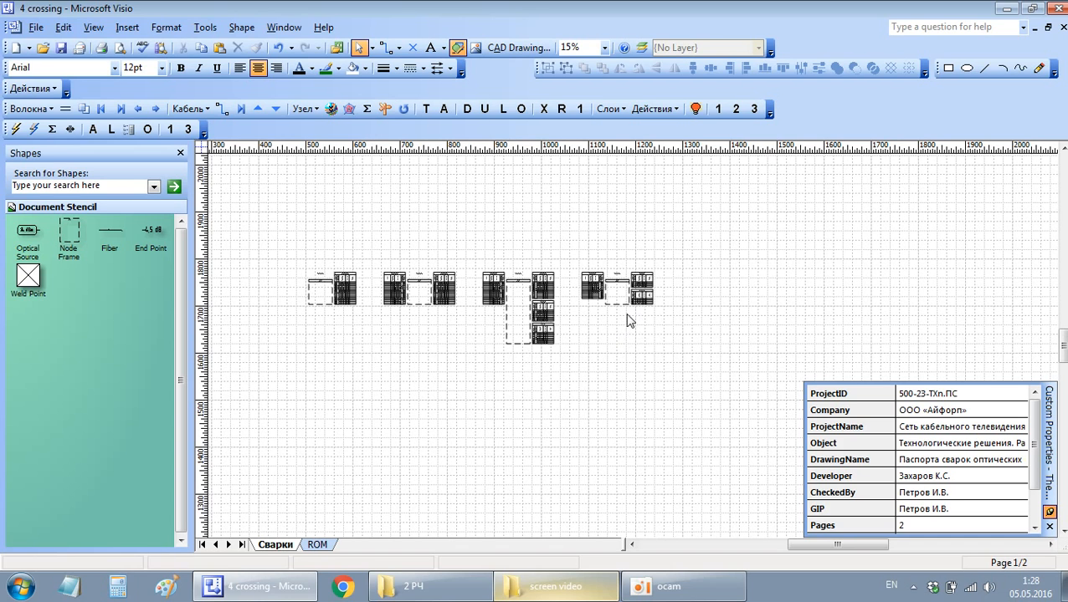
scroll(626, 284, "up", 2)
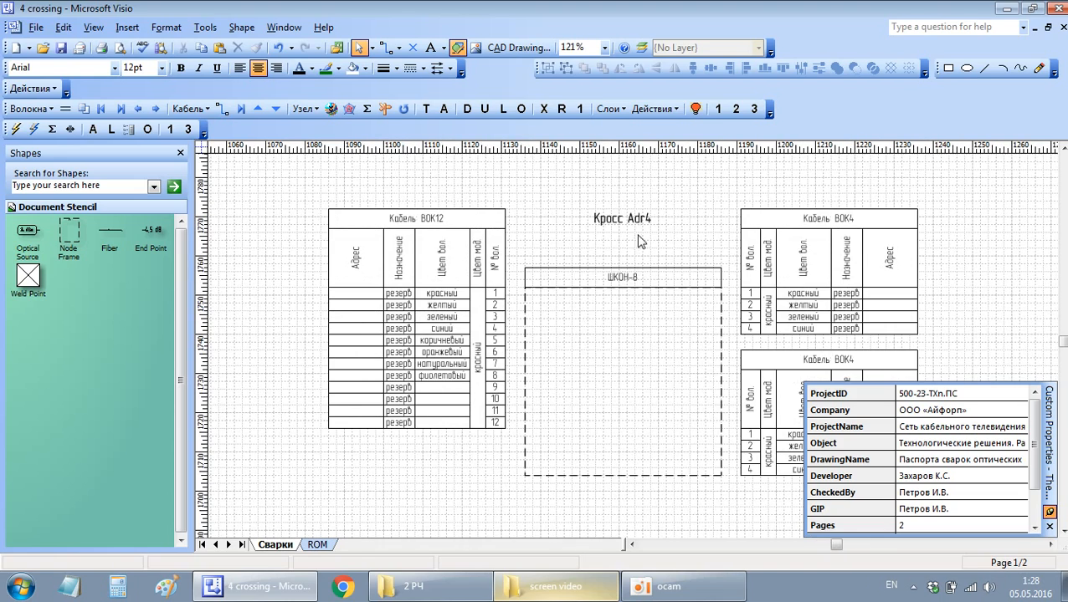
scroll(523, 267, "right", 2)
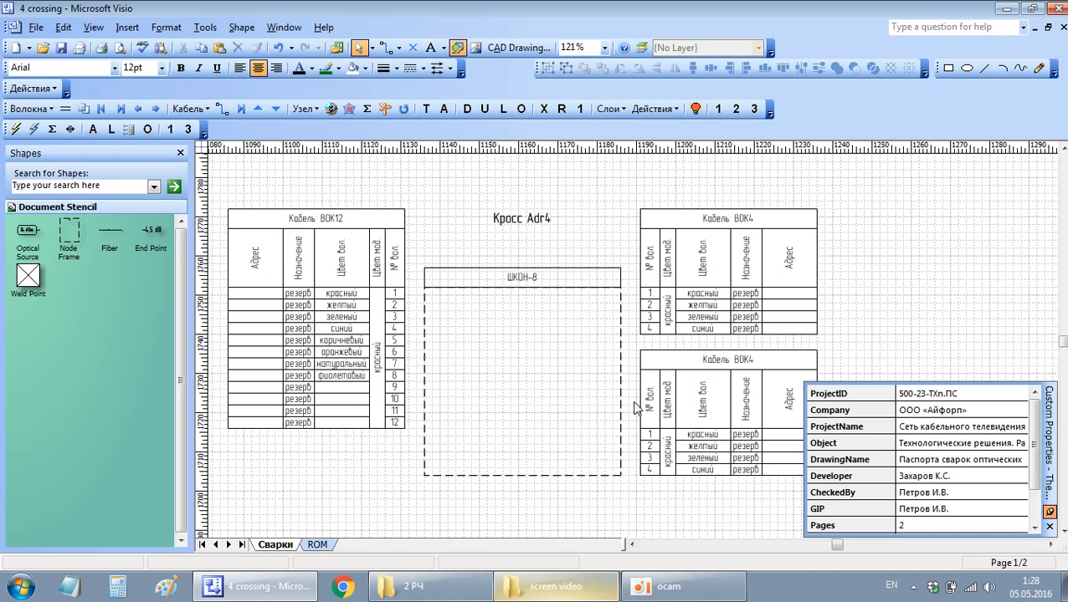
scroll(680, 350, "up", 1)
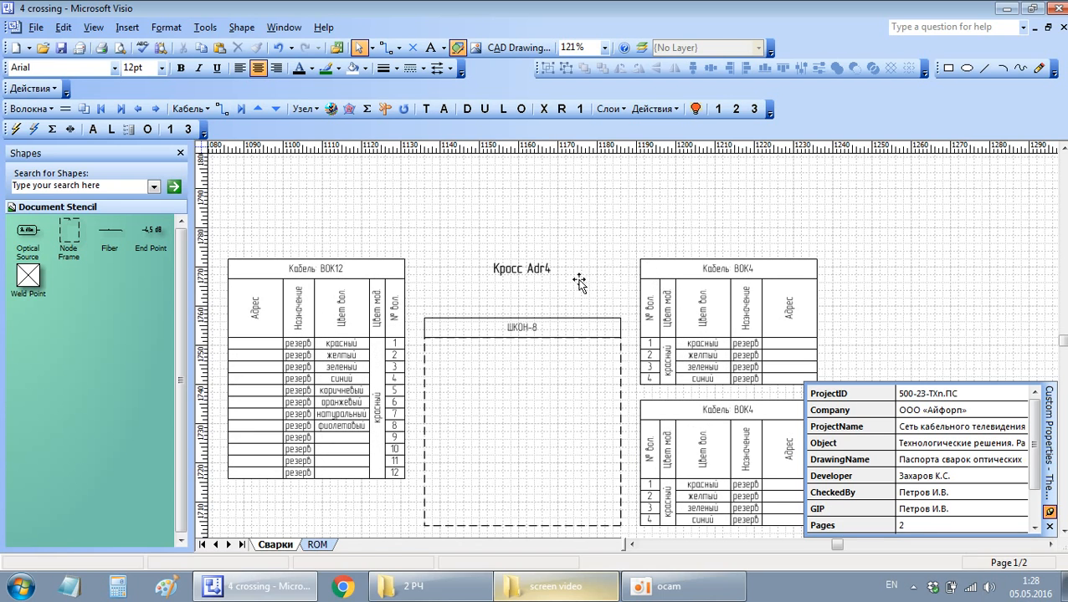
left_click(526, 268)
scroll(529, 293, "left", 3)
scroll(528, 293, "left", 3)
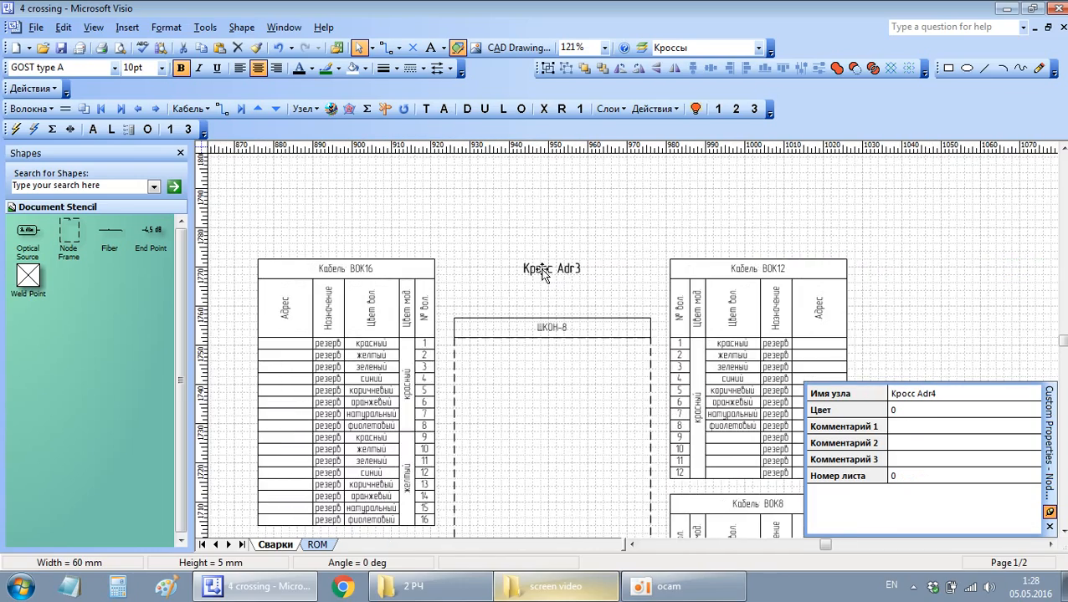
left_click(546, 271)
scroll(594, 279, "down", 3)
left_click(647, 238)
scroll(651, 224, "down", 4)
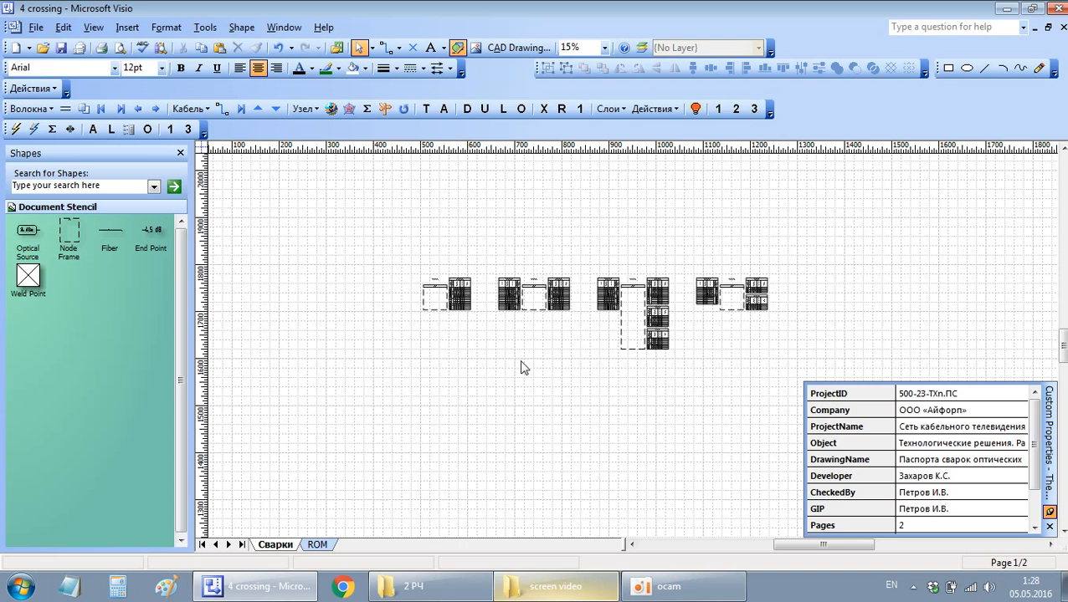
Step: Switch back to the 3 map drawing and clear the selection of the Adr1–Adr4 nodes
key("ctrl+Tab")
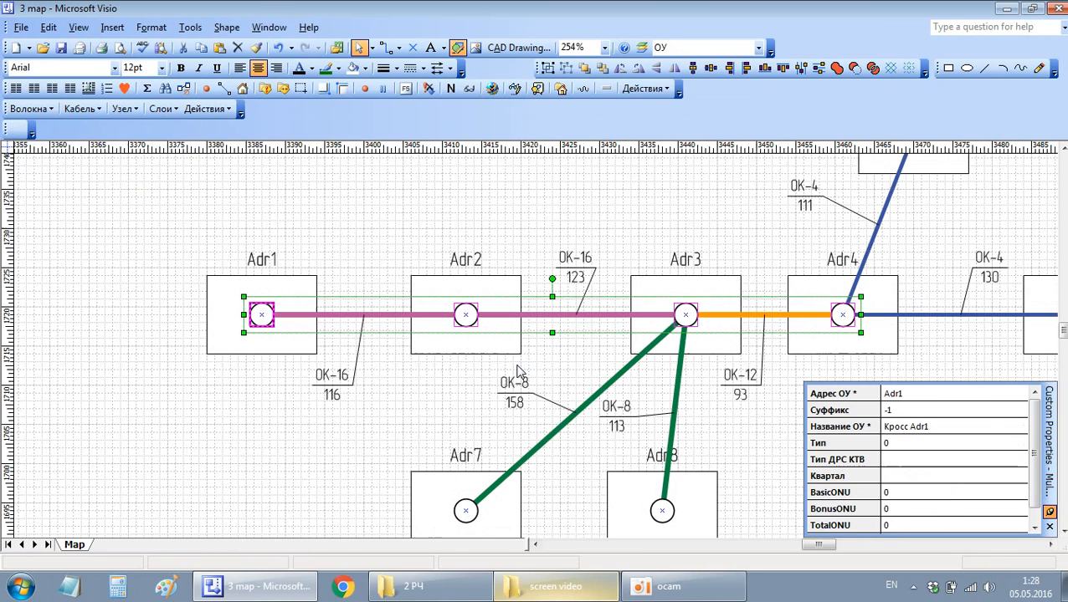
left_click(302, 425)
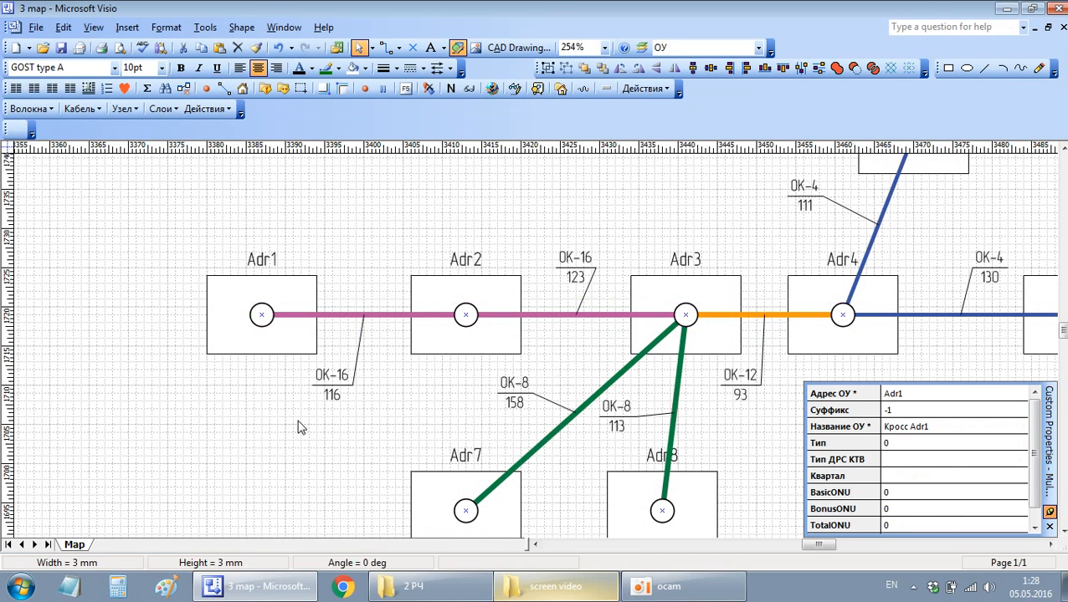
Step: Generate the weld XML for the Adr7 and Adr8 nodes to the clipboard and switch to the 4 crossing drawing
scroll(422, 348, "down", 1)
scroll(375, 349, "right", 2)
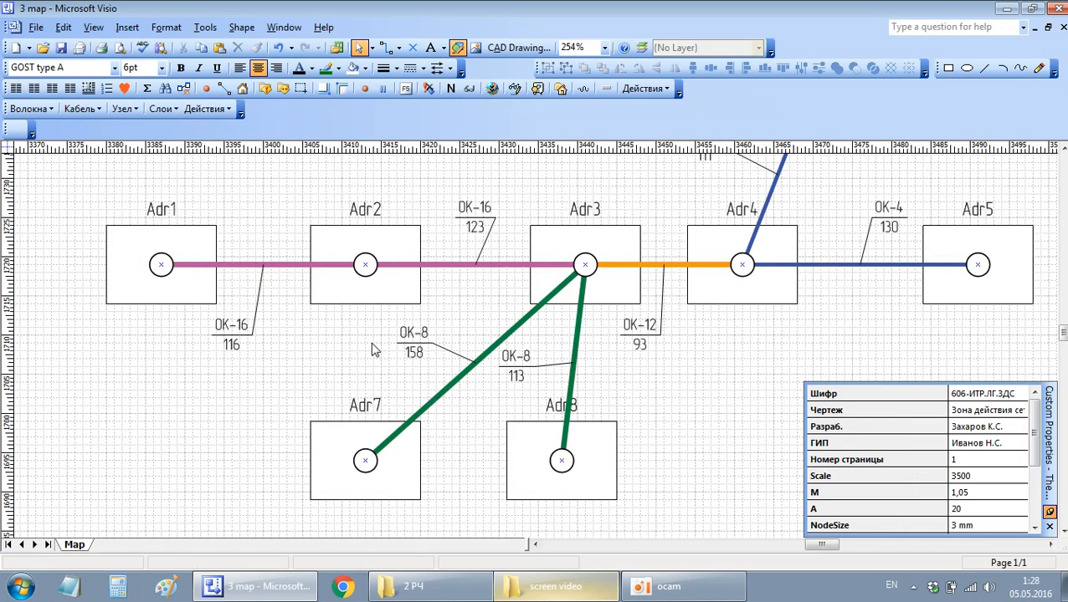
left_click(370, 460)
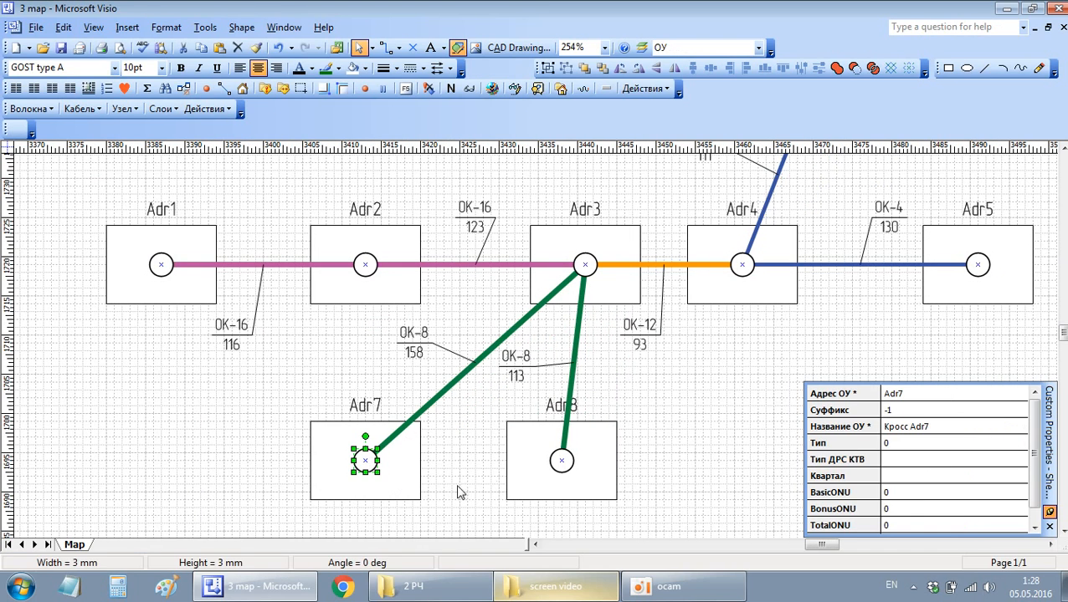
left_click(562, 465, "shift")
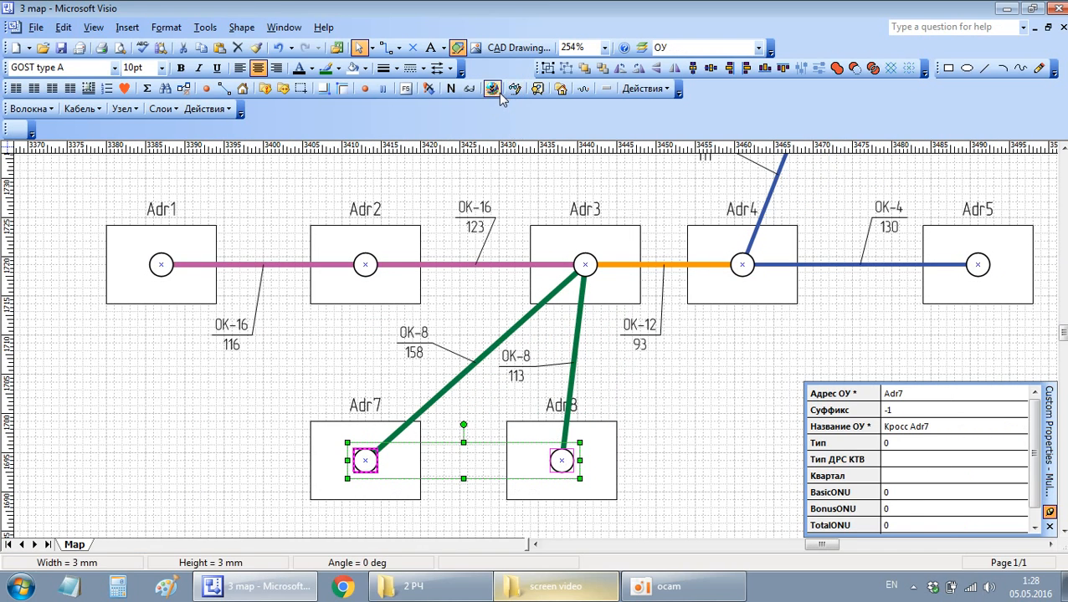
key("ctrl+Tab")
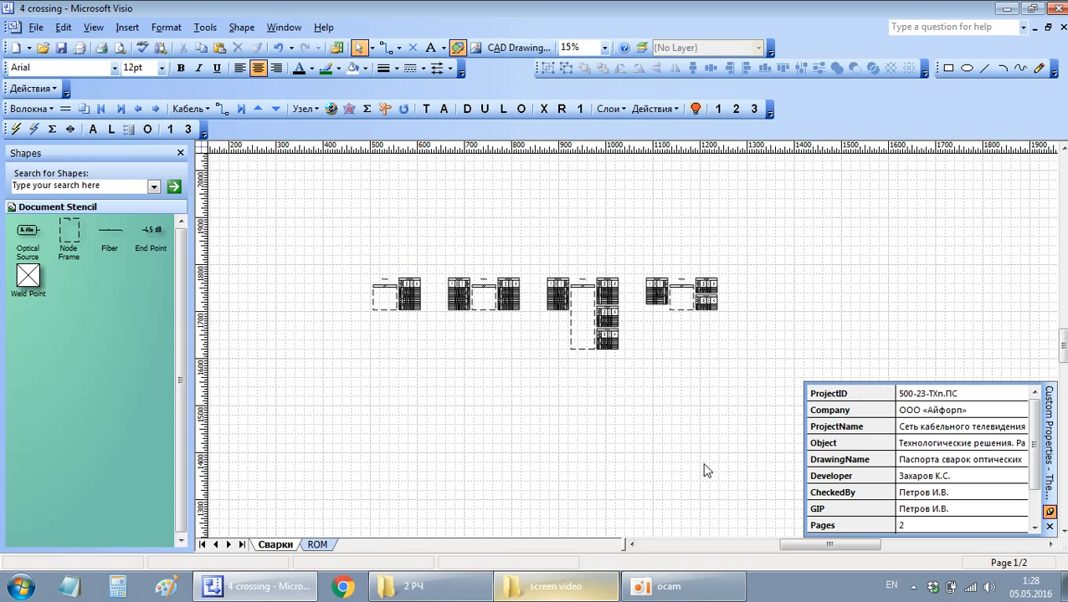
Step: Create the nodes Кросс Adr7 and Кросс Adr8 from PageH 6, PageV 5, keeping the proposed cables and the ШКОН-8 cross type
left_click(619, 345)
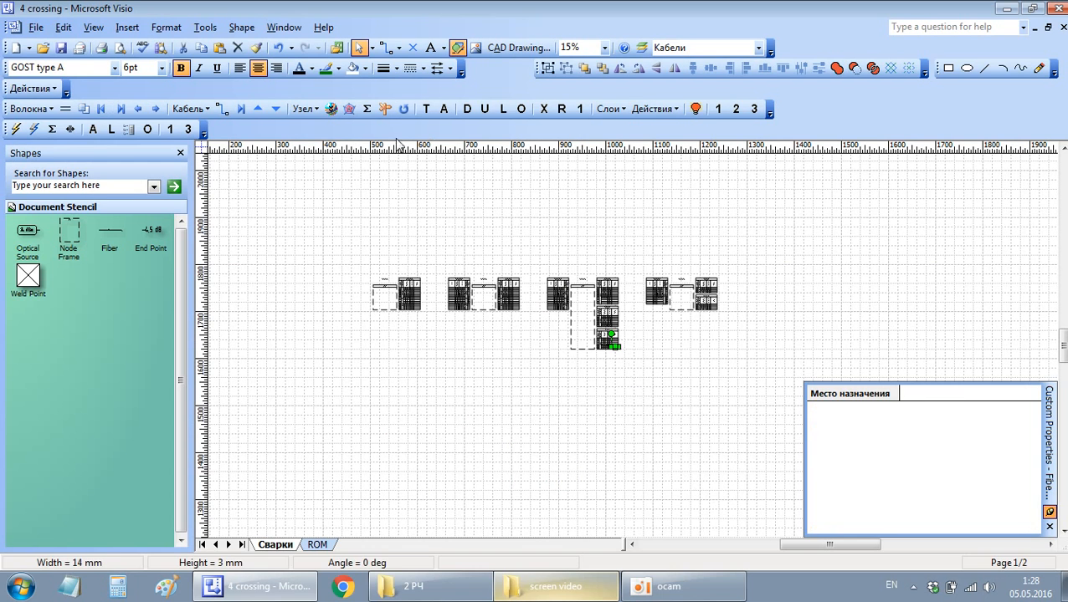
left_click(331, 109)
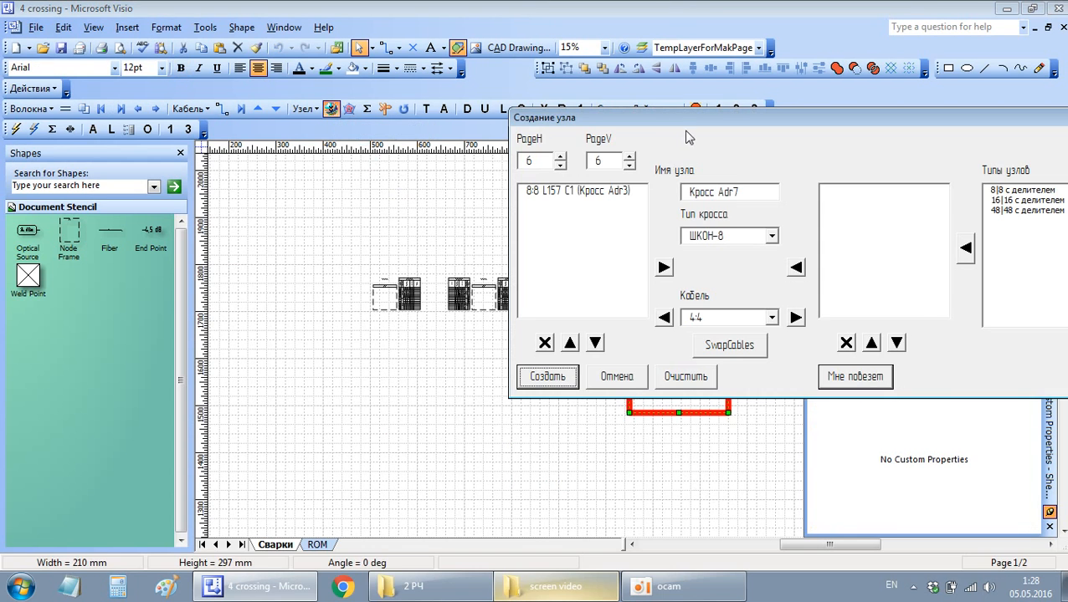
left_click_drag(692, 119, 518, 24)
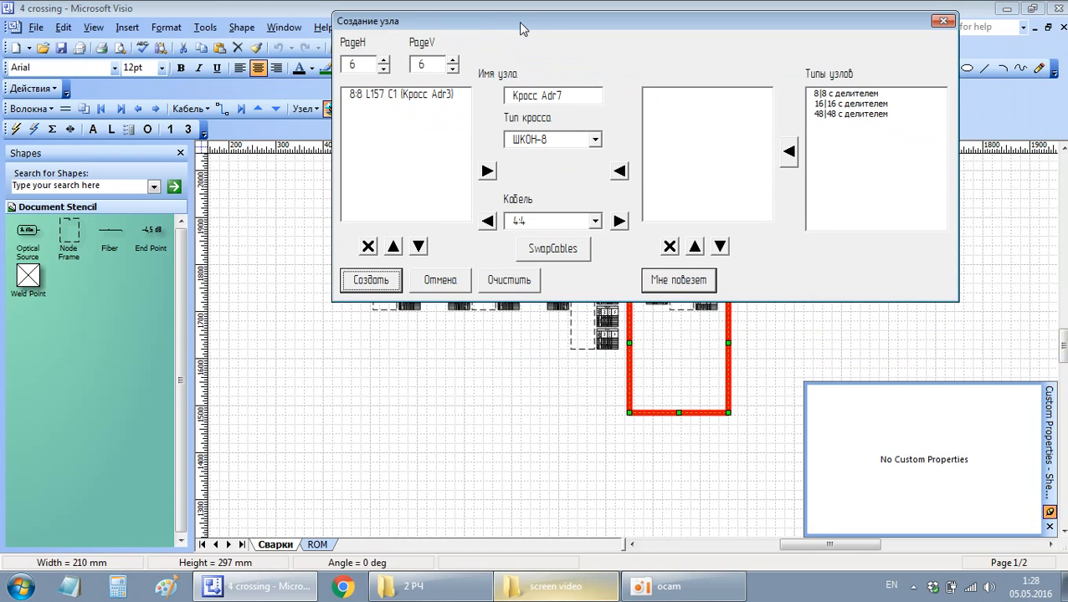
left_click(453, 69)
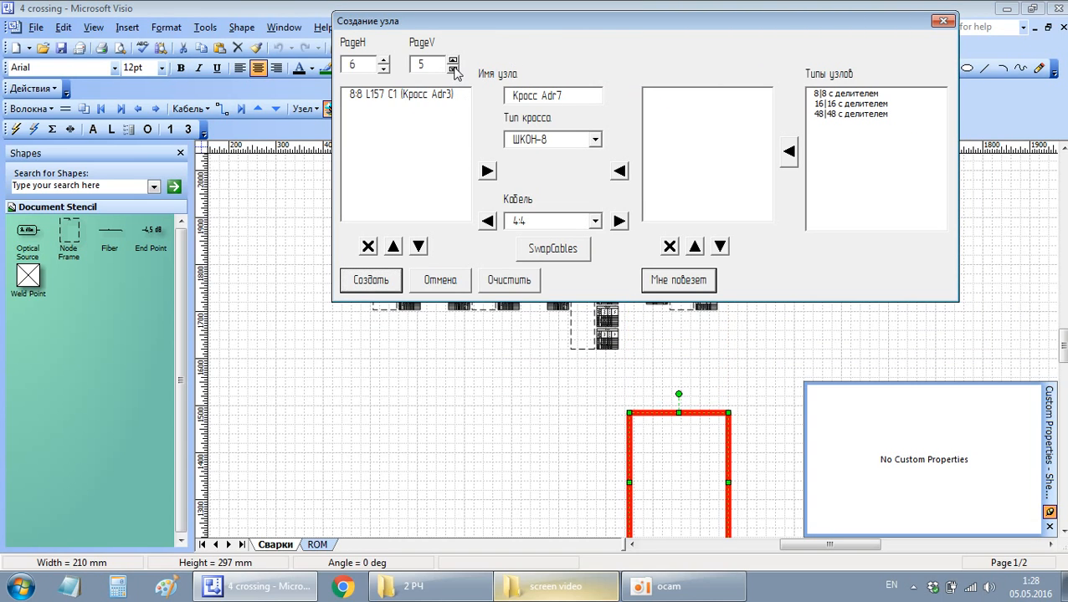
left_click(370, 280)
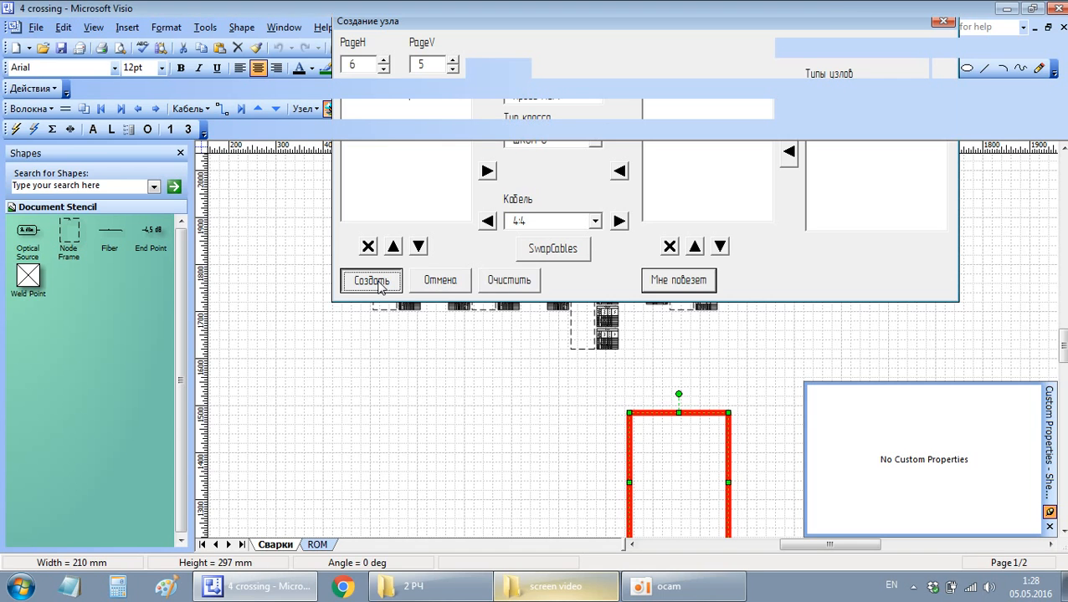
left_click(378, 283)
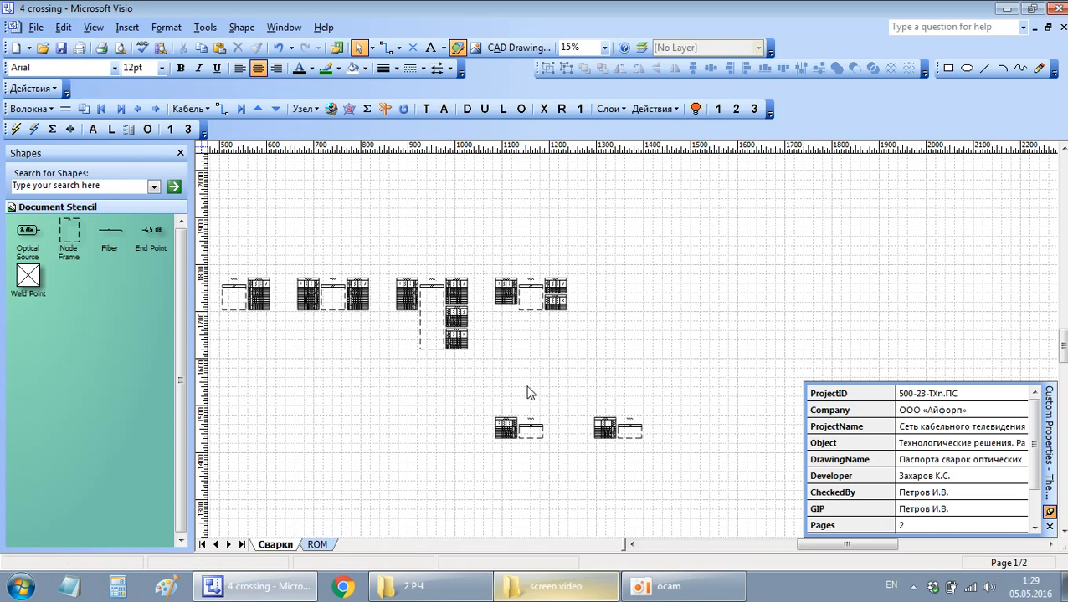
Step: Try to find the other cable end from the selected cable ends of Кросс Adr3 and Кросс Adr7
left_click(463, 344)
left_click(499, 428, "shift")
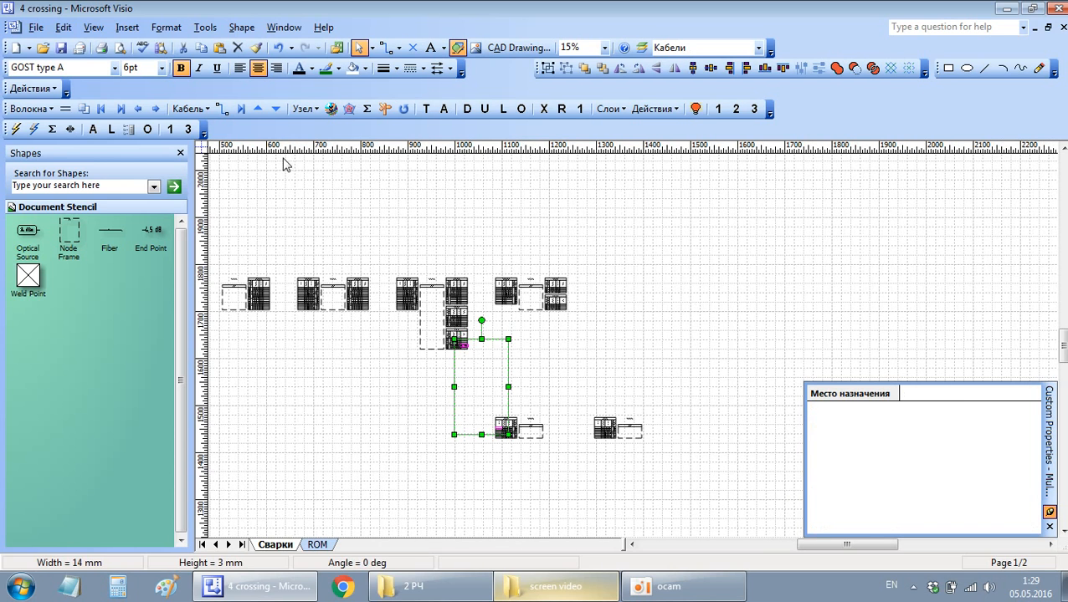
left_click(222, 110)
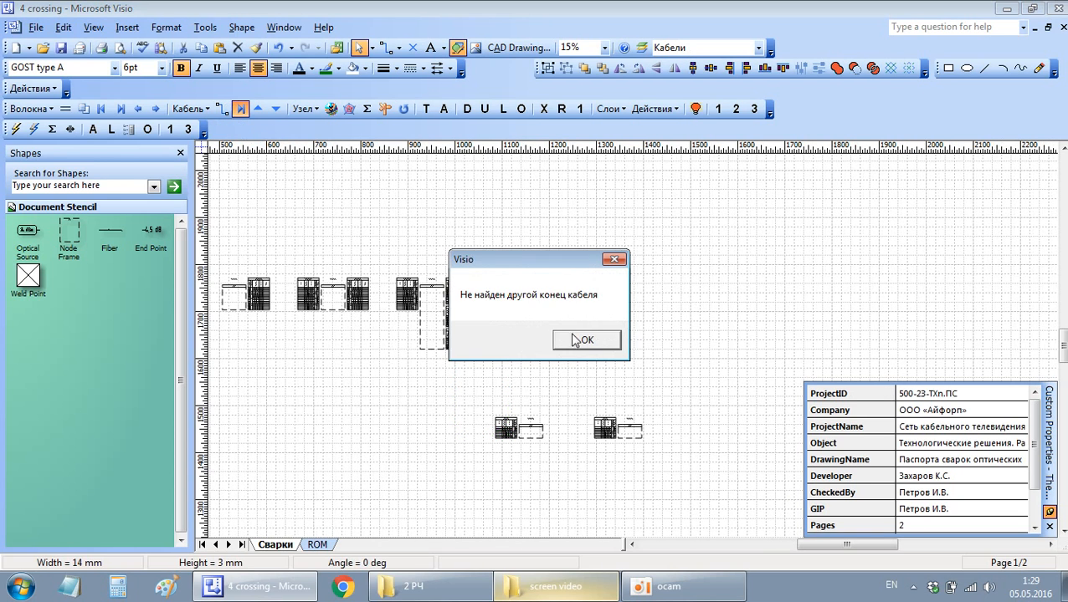
left_click(586, 339)
left_click(459, 343)
left_click(504, 429, "shift")
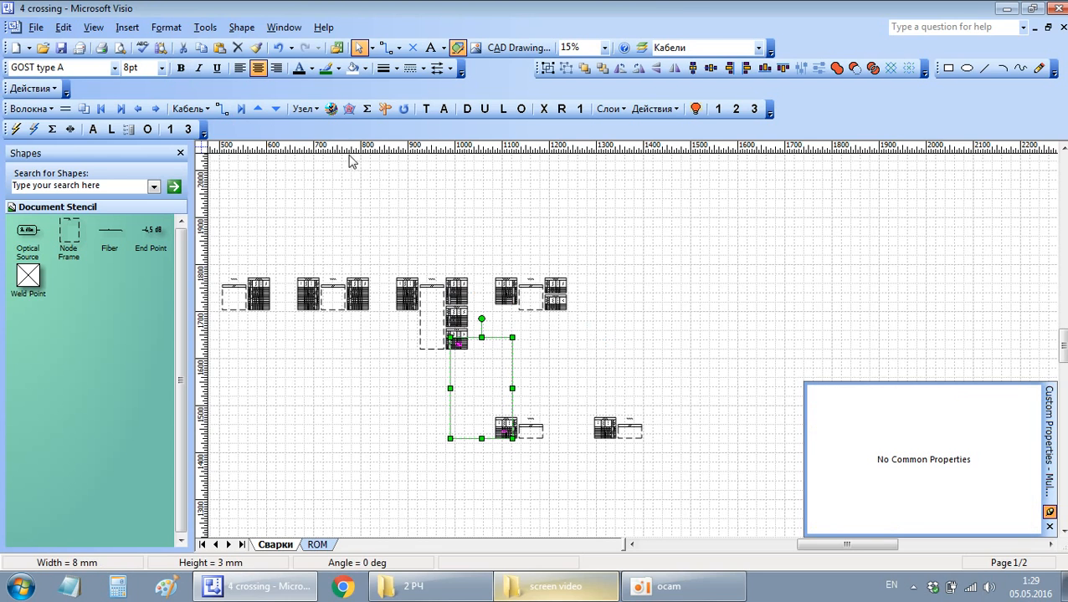
left_click(241, 110)
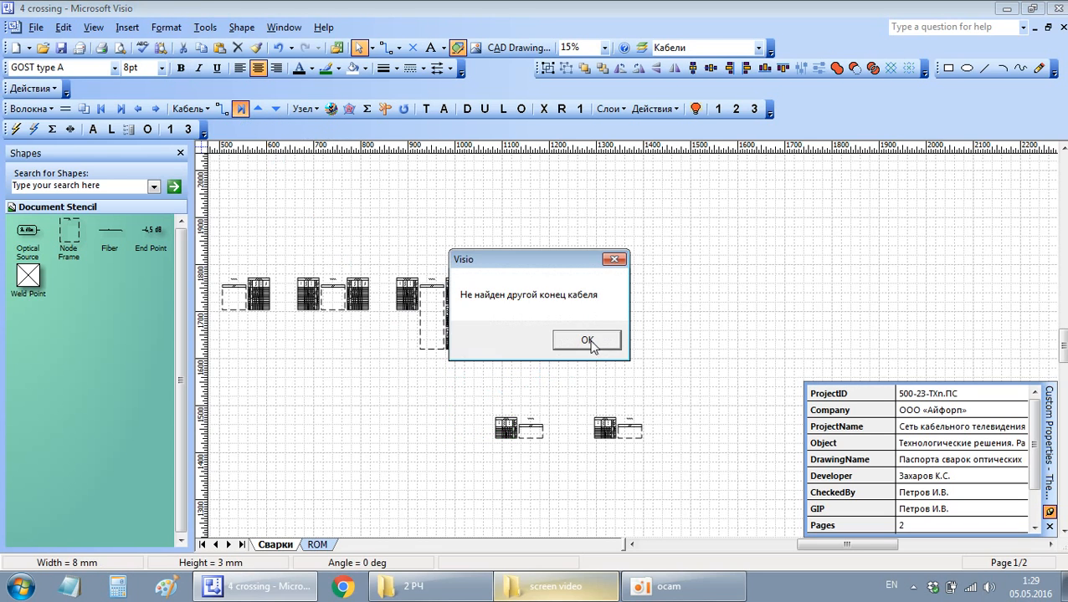
left_click(588, 341)
left_click(458, 344)
left_click(502, 428, "shift")
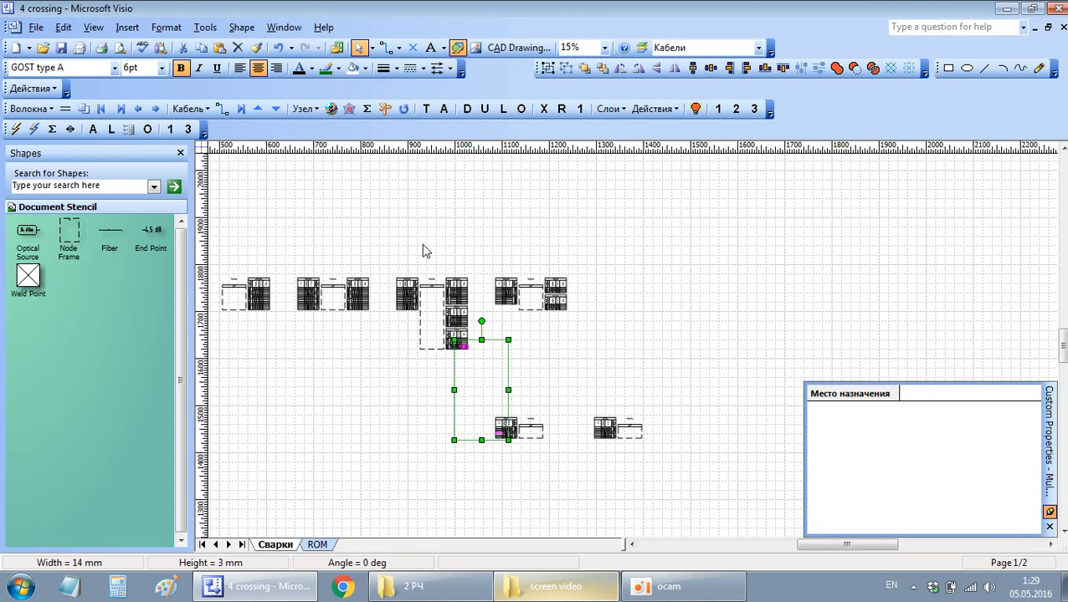
left_click(241, 109)
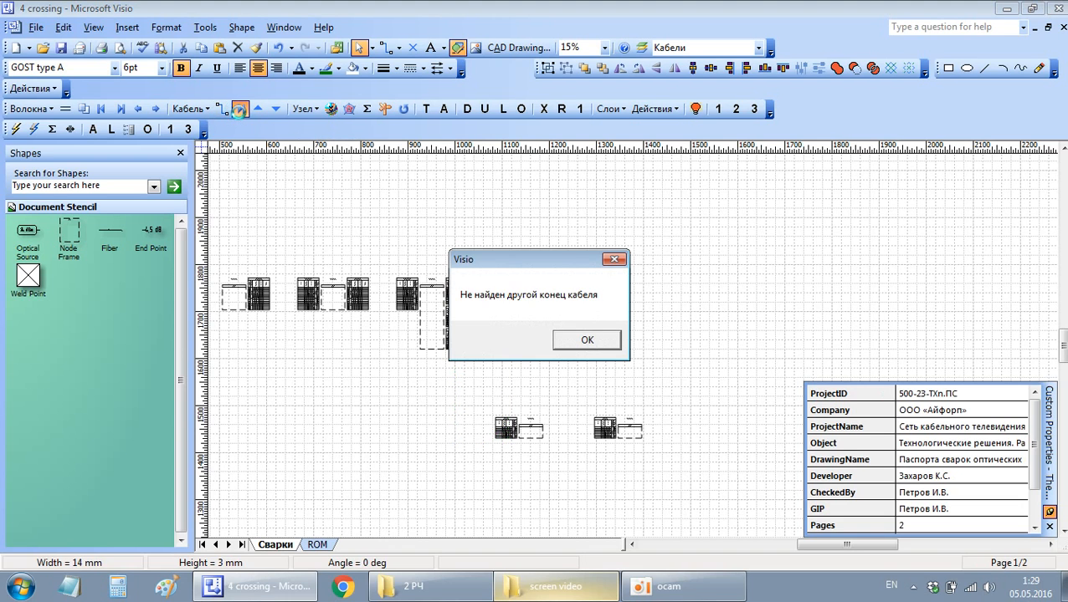
left_click(589, 346)
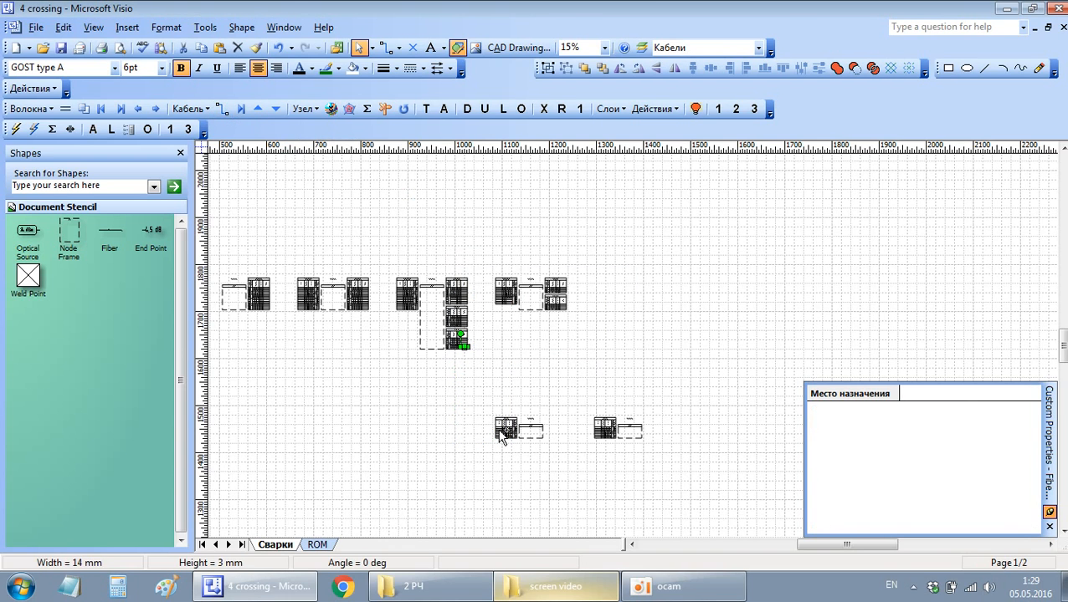
Step: Connect Кросс Adr3's lowest cable to Кросс Adr7 and its middle cable to Кросс Adr8
left_click(222, 109)
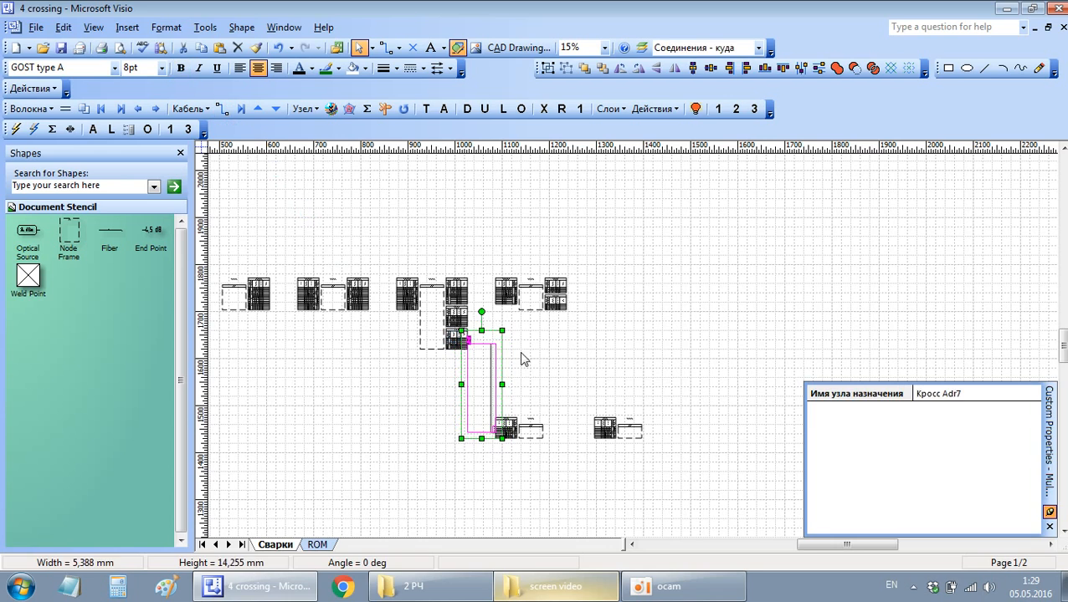
left_click(508, 355)
left_click(490, 333)
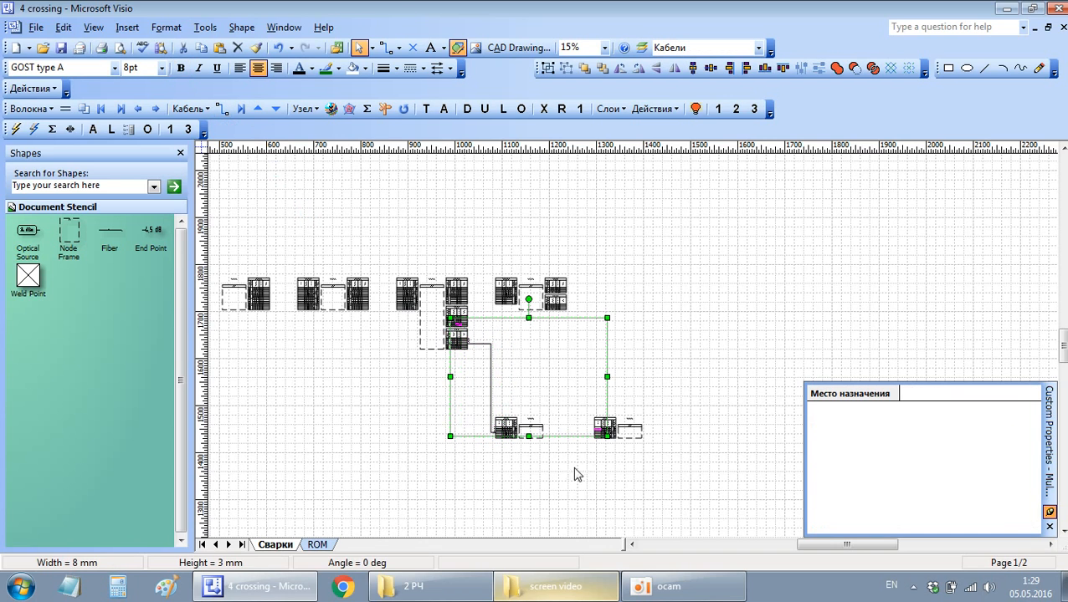
left_click(222, 110)
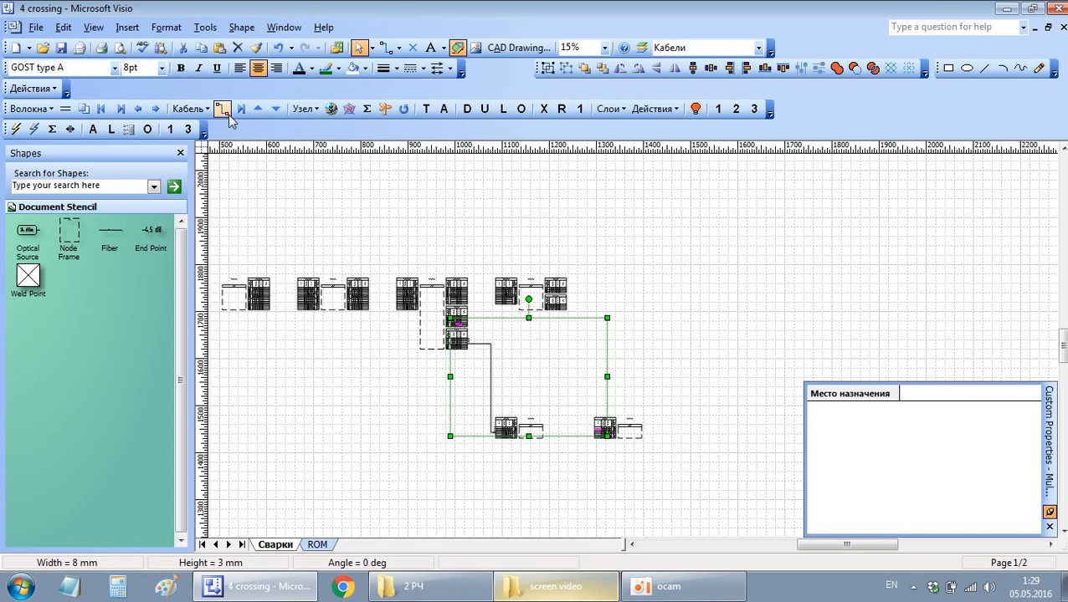
left_click(691, 365)
scroll(483, 424, "up", 6, "ctrl")
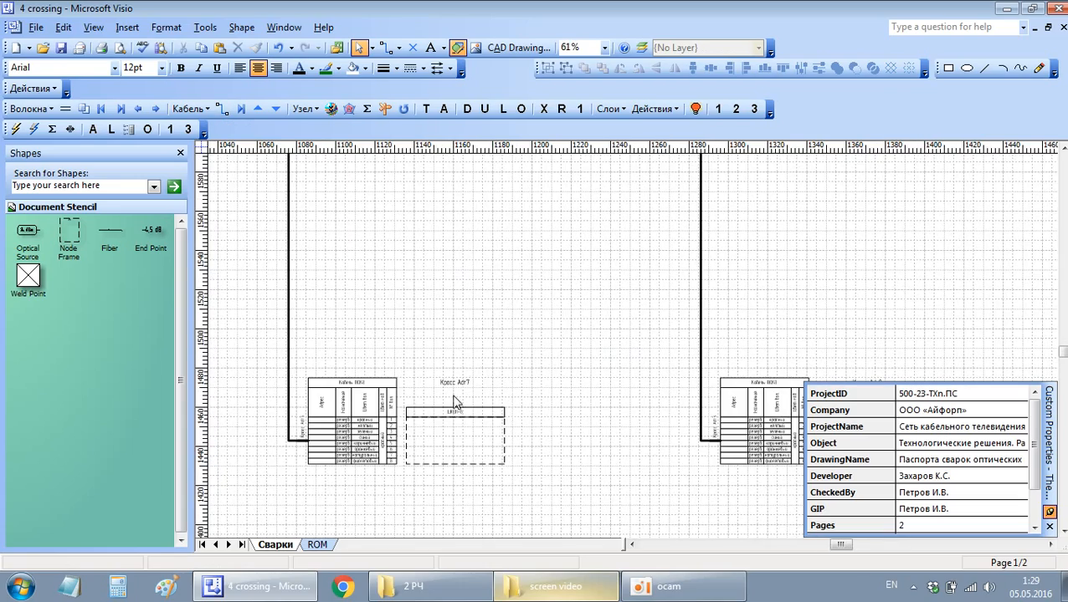
scroll(433, 395, "down", 5, "ctrl")
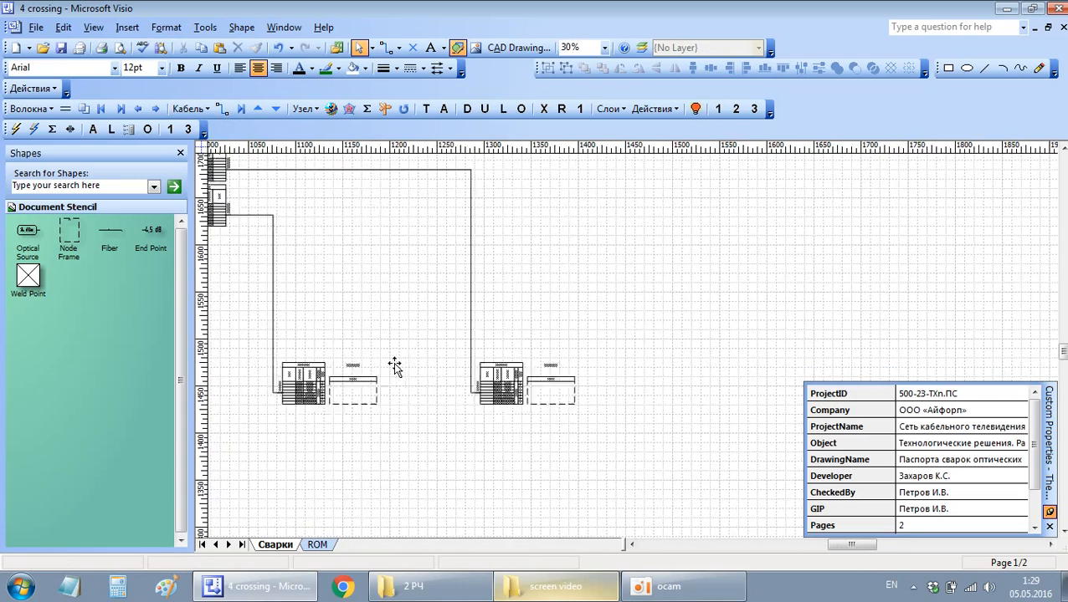
Step: In the 3 map drawing, generate the weld XML for the Adr6 and Adr5 nodes to the clipboard and return to 4 crossing
key("ctrl+Tab")
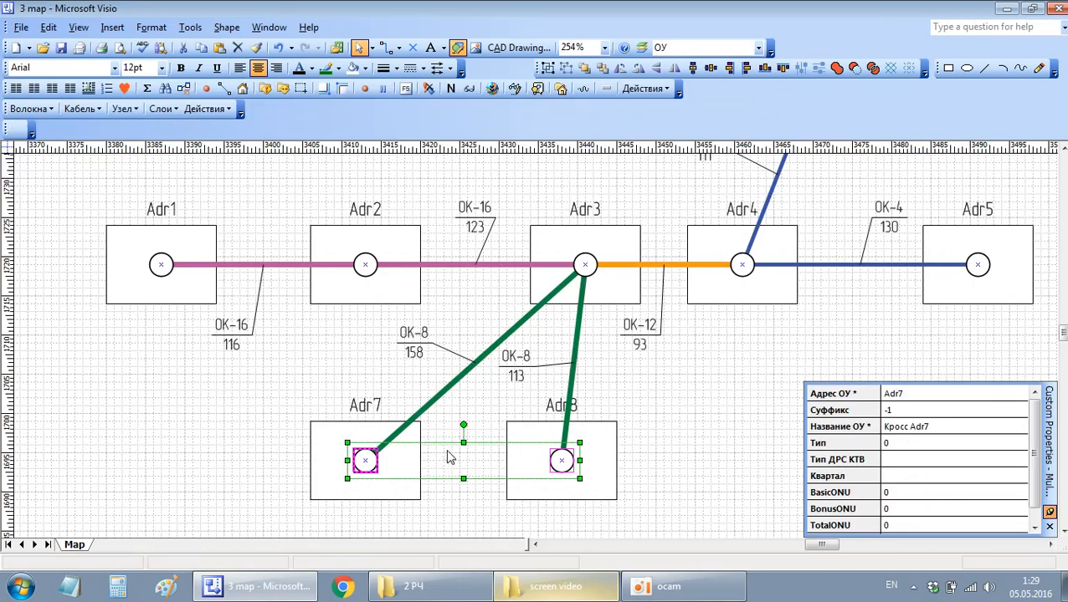
left_click(701, 383)
scroll(589, 366, "up", 3)
scroll(590, 371, "right", 3, "shift")
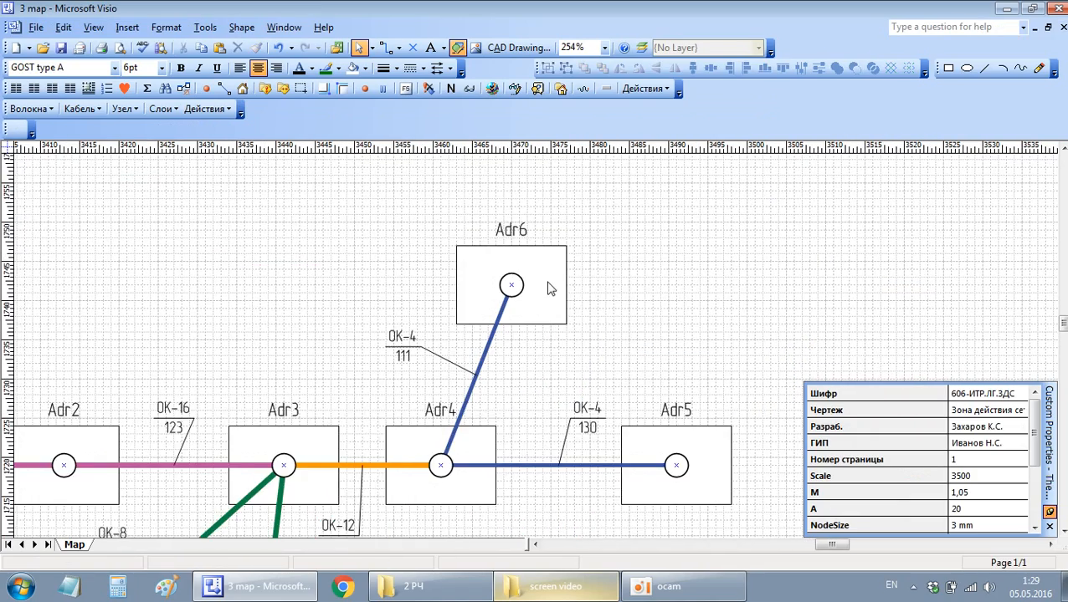
left_click(507, 234)
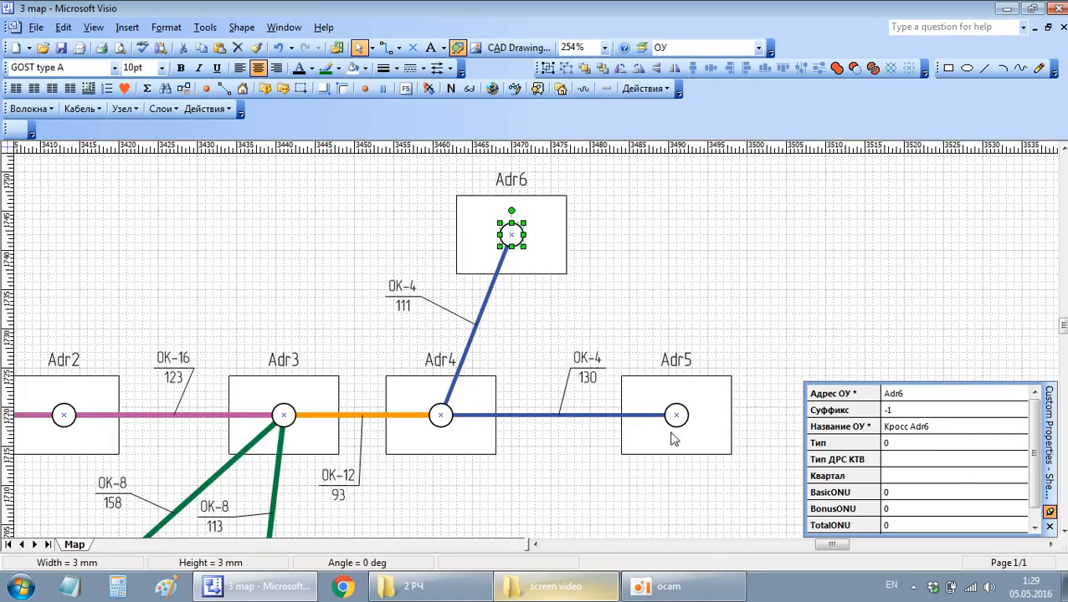
left_click(677, 417, "shift")
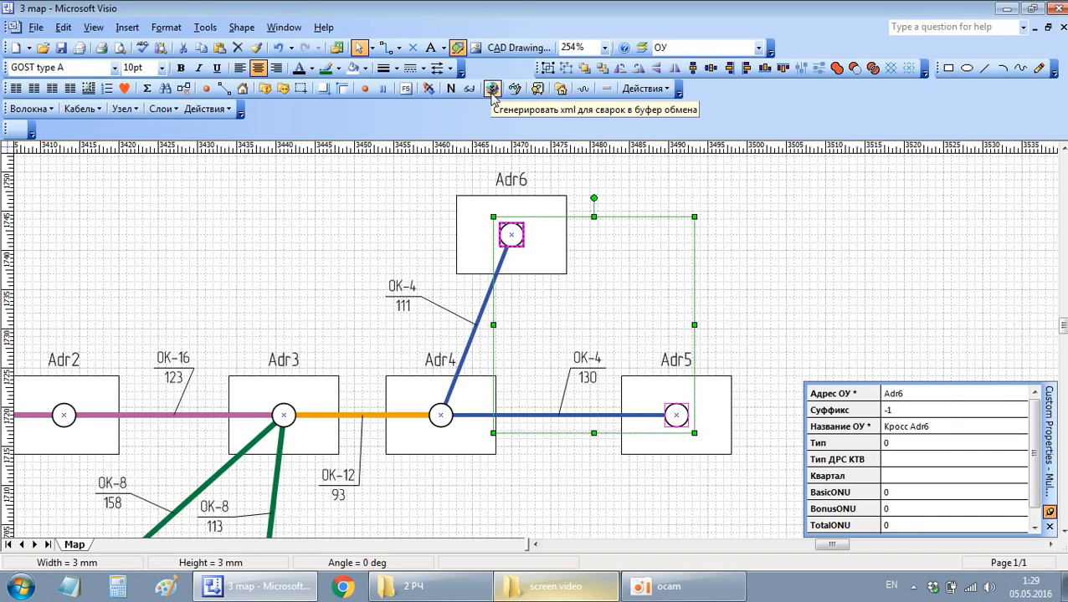
left_click(492, 89)
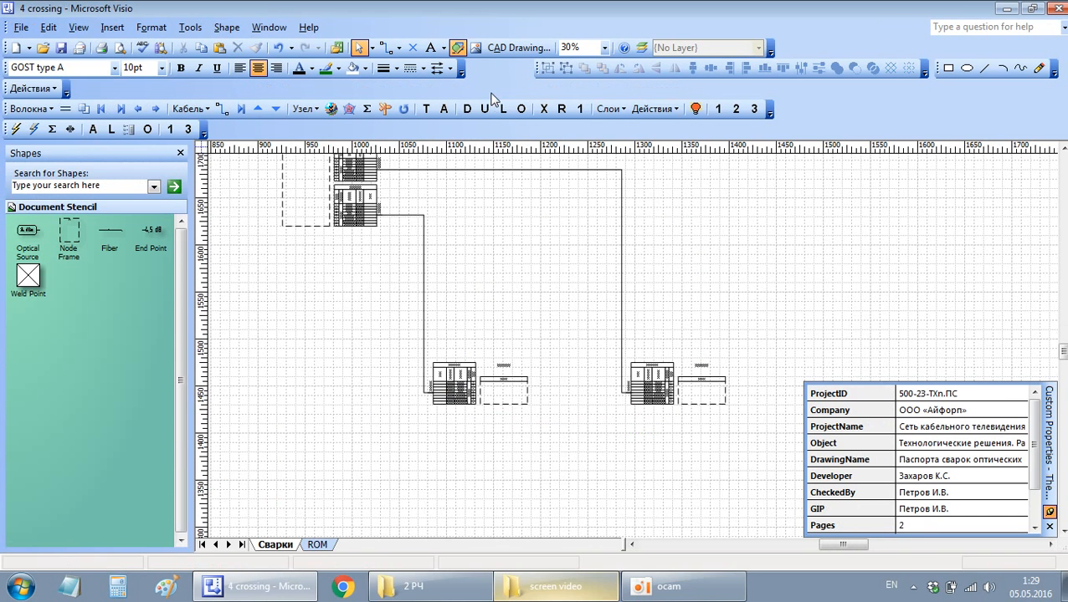
Step: Create the node Кросс Adr6 at PageH 8, PageV 7, above and beyond Кросс Adr4, keeping its 4:4 cable and ШКОН-8 cross type
scroll(691, 318, "up", 5)
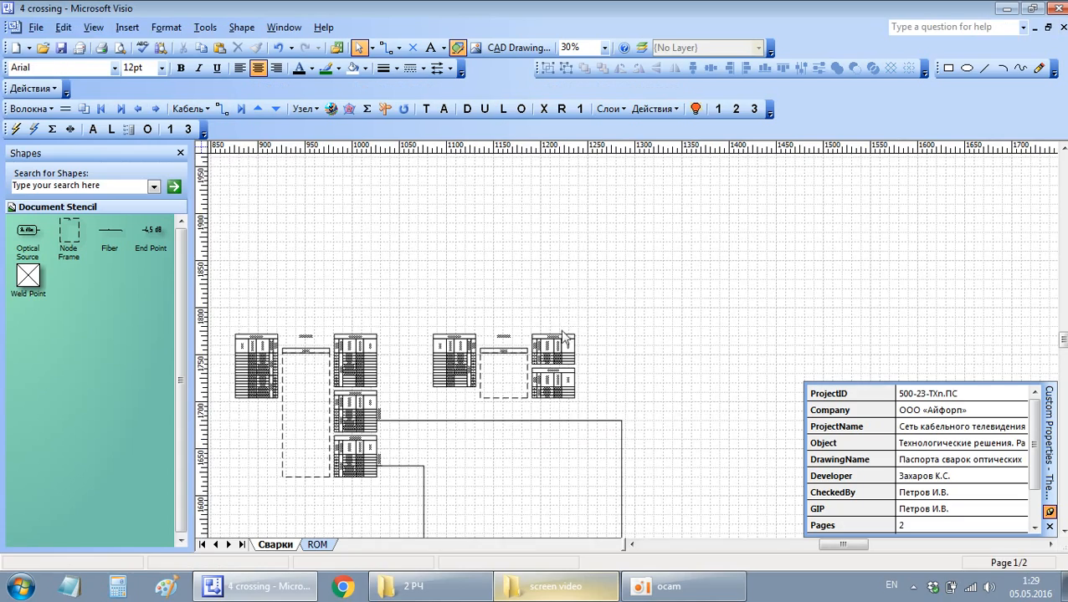
scroll(466, 266, "down", 4)
scroll(467, 266, "up", 3)
scroll(469, 284, "right", 3)
left_click(405, 303)
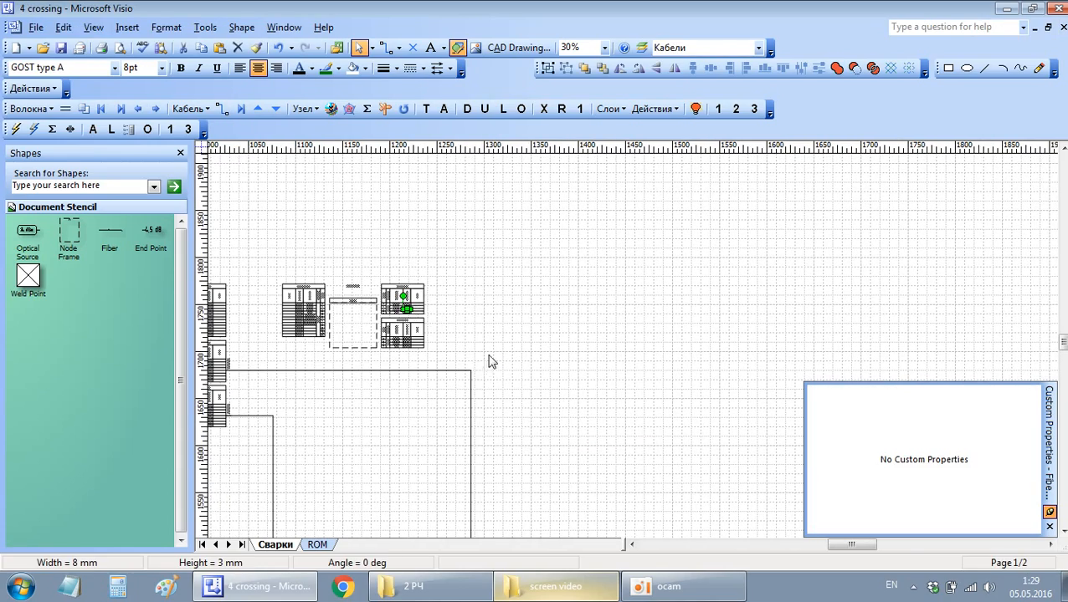
scroll(406, 305, "down", 2, "ctrl")
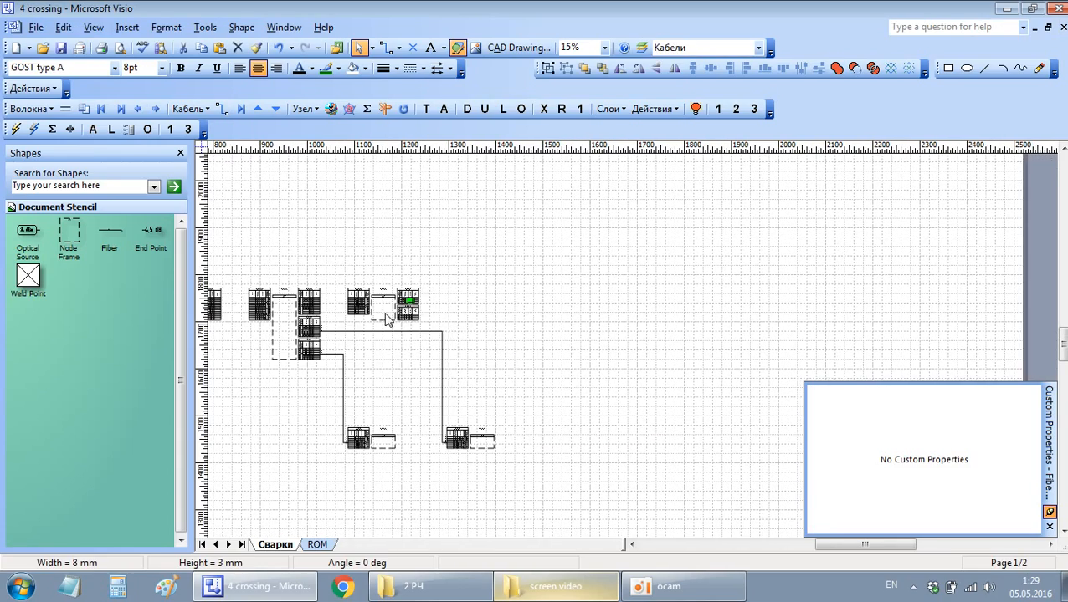
left_click(330, 112)
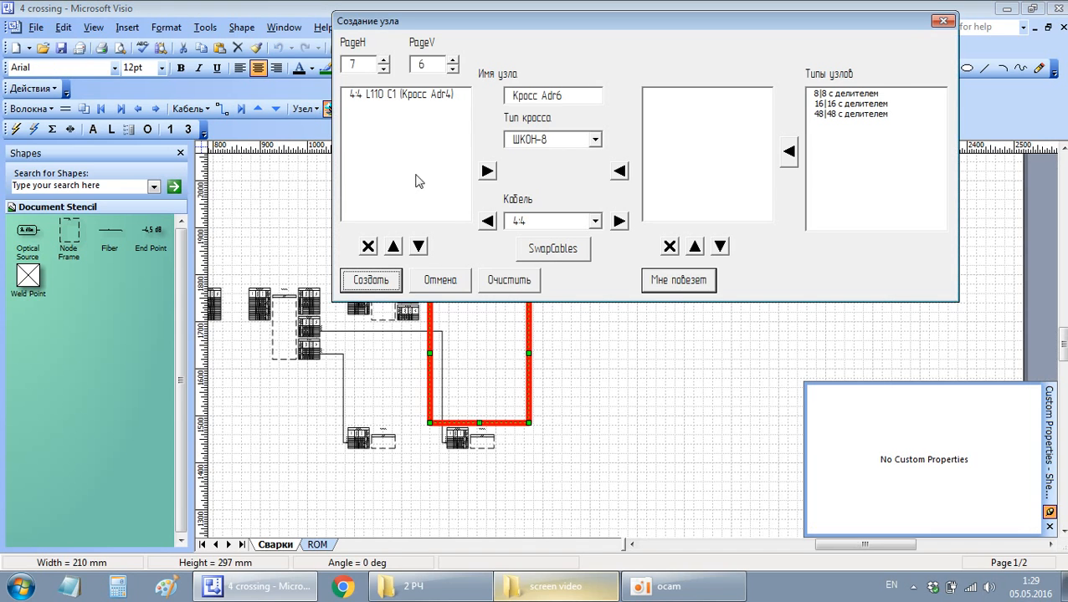
left_click_drag(489, 17, 766, 55)
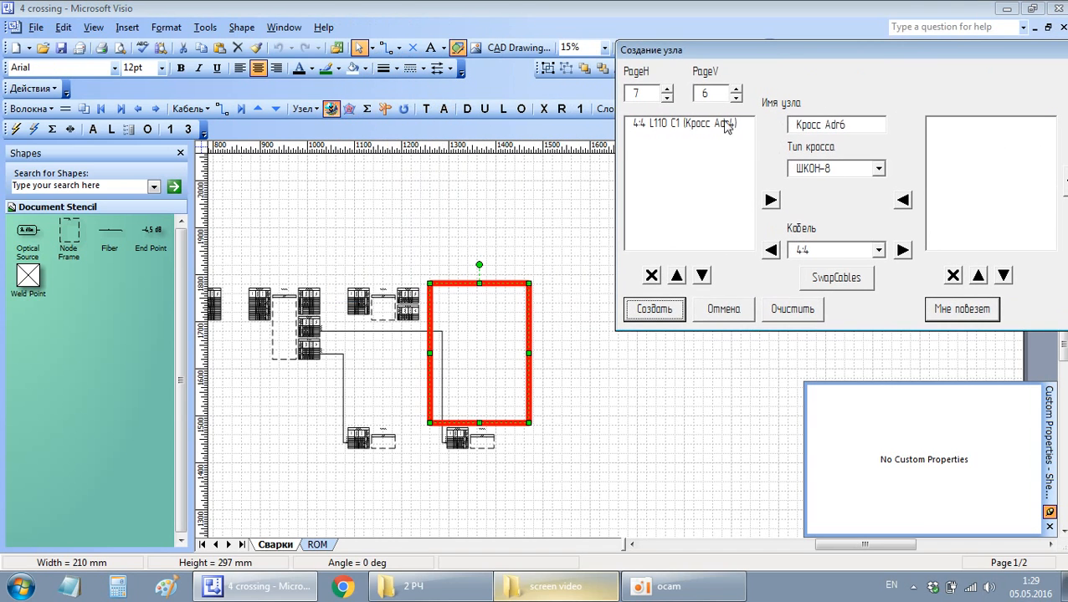
left_click(667, 97)
left_click(736, 89)
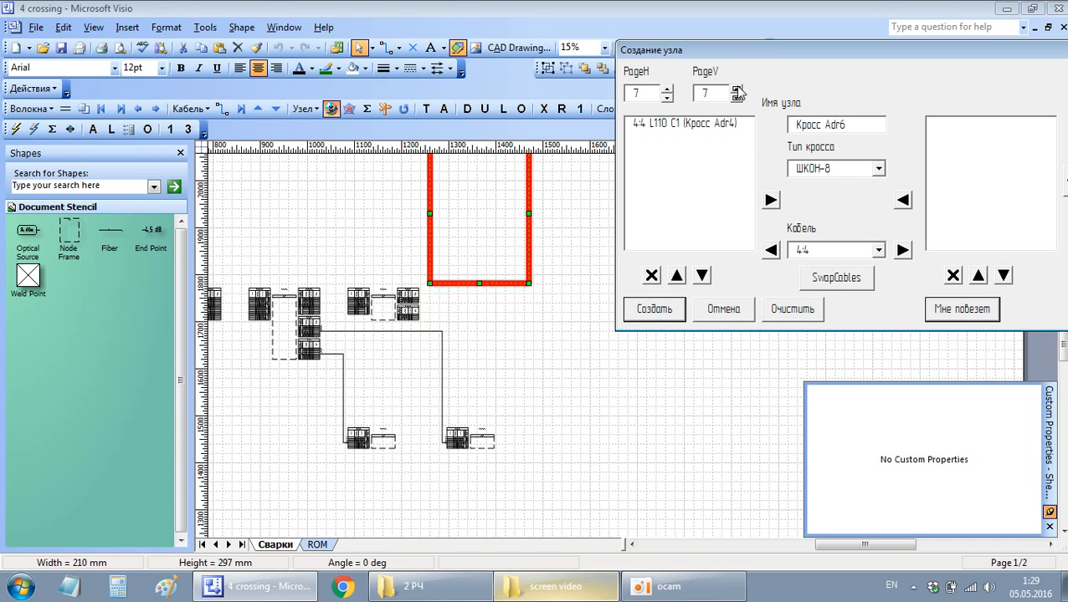
left_click(668, 88)
left_click(657, 311)
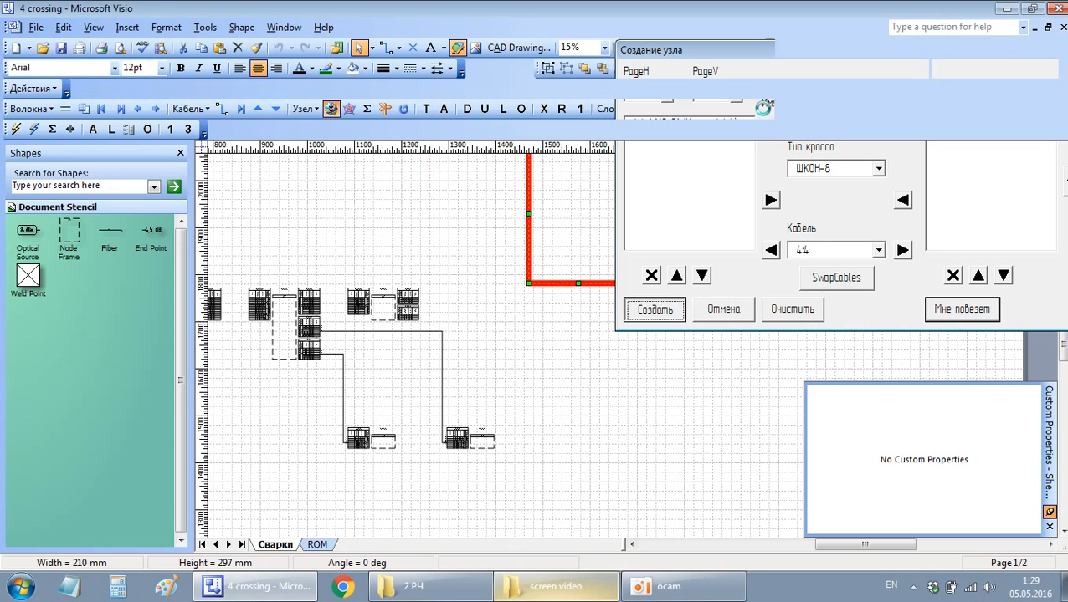
Step: Create the node Кросс Adr5 at PageH 8, PageV 6, keeping its 4:4 cable and ШКОН-8 cross type
left_click_drag(761, 65, 943, 218)
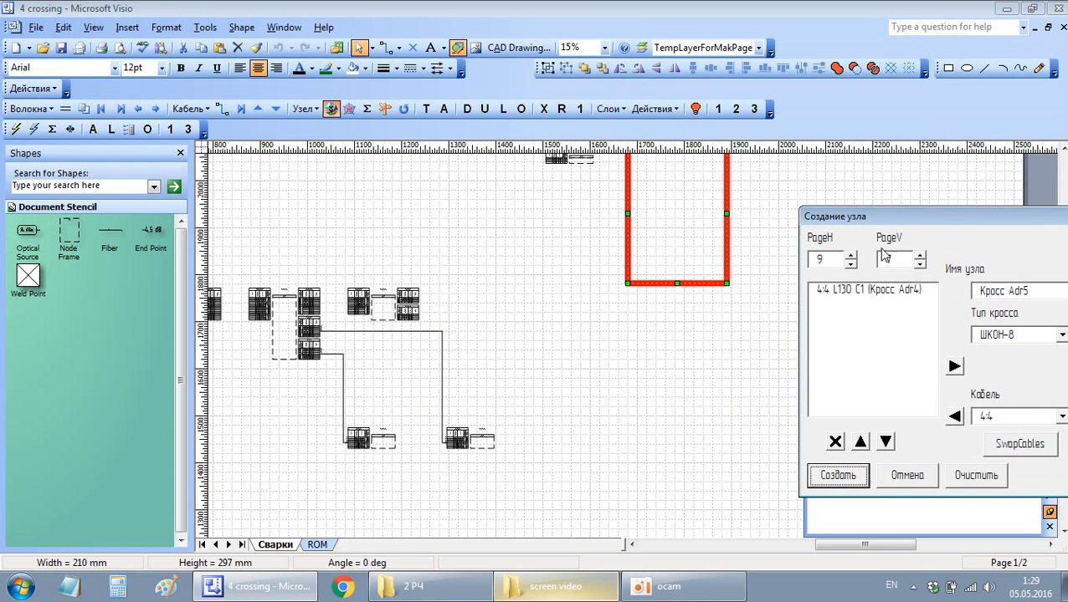
left_click(919, 265)
left_click(850, 265)
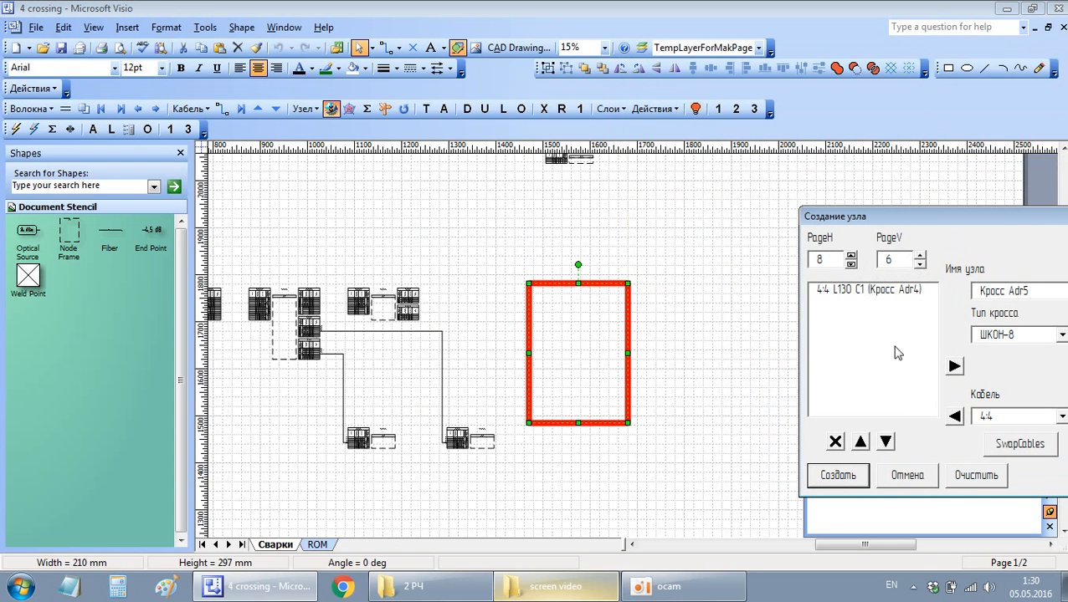
left_click(838, 476)
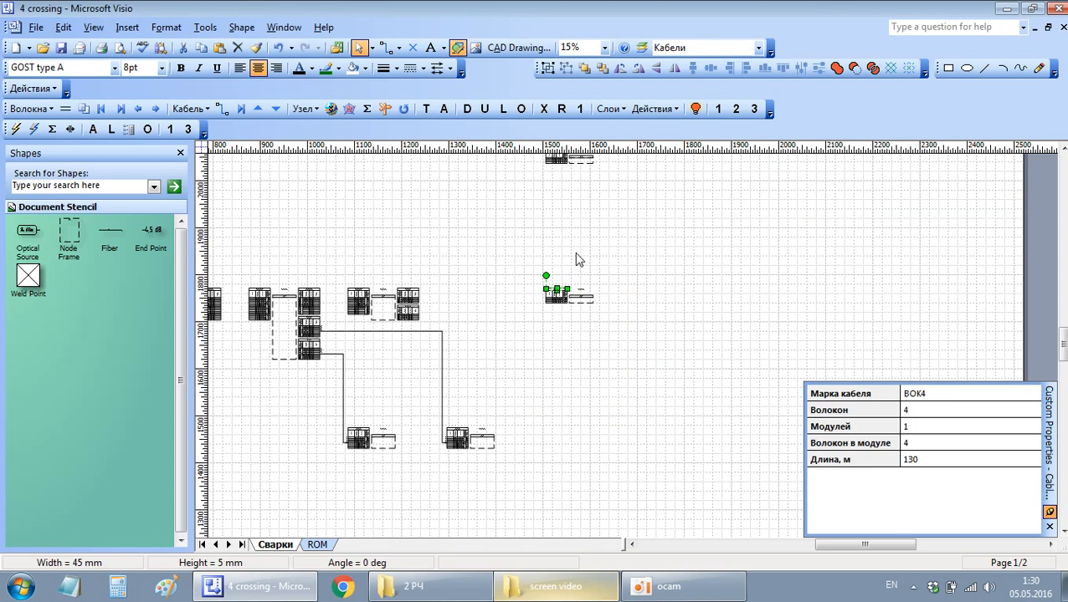
Step: Connect Кросс Adr4's lower cable to Кросс Adr5 and its upper cable to Кросс Adr6, taking the length from the first cable
left_click_drag(416, 321, 548, 305)
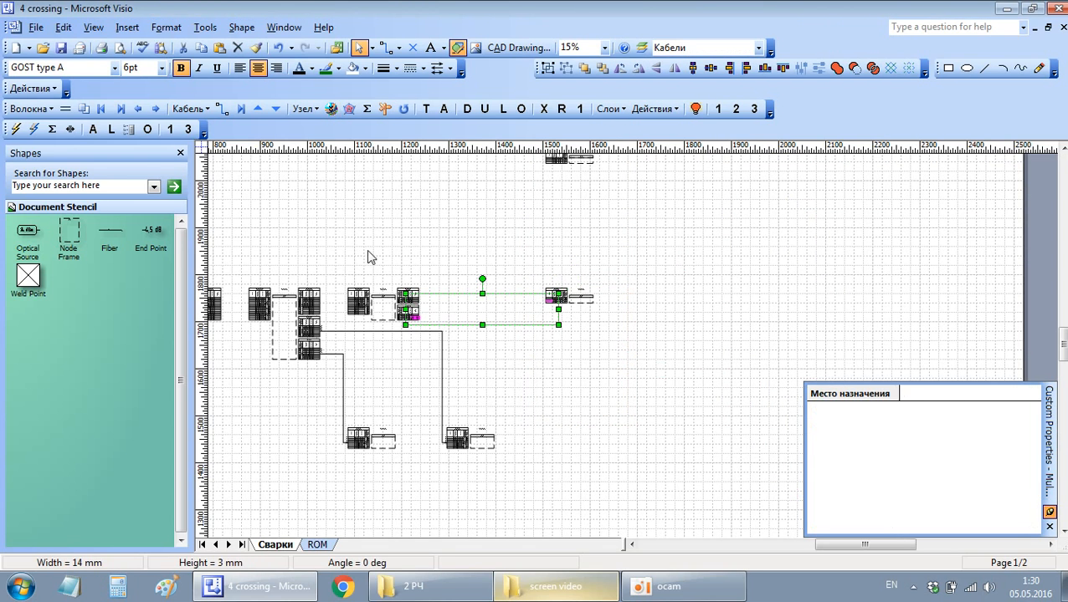
left_click(577, 343)
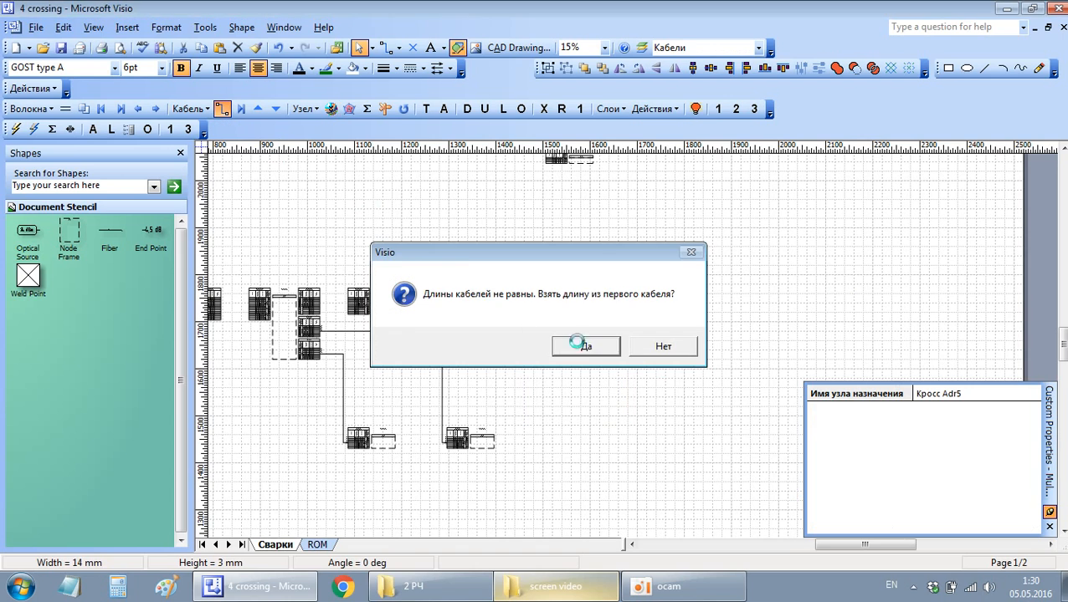
left_click(428, 299)
left_click(414, 295)
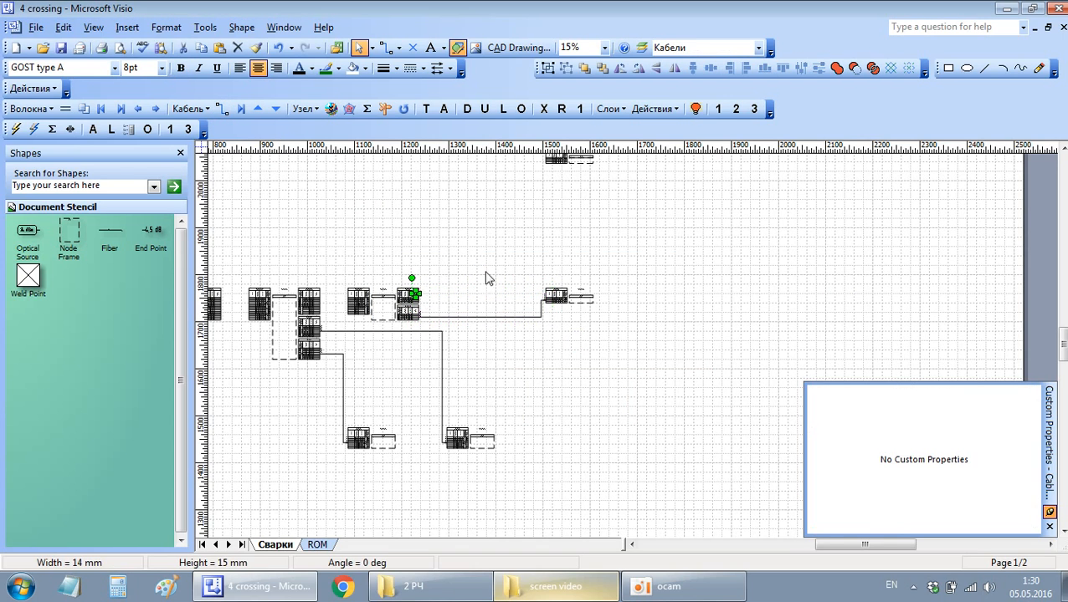
left_click(561, 167, "shift")
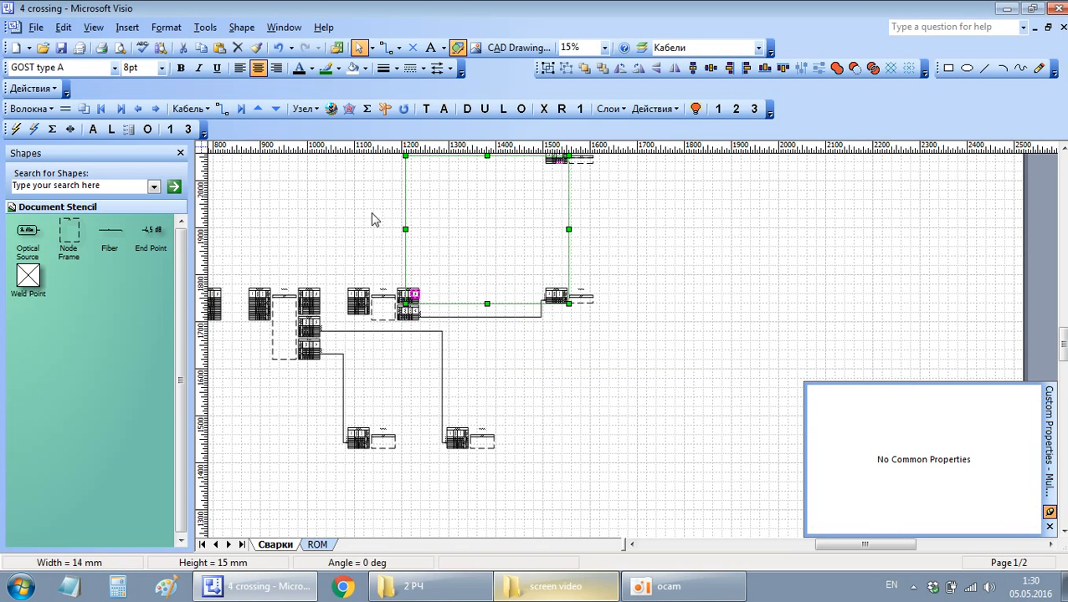
left_click(224, 111)
left_click(586, 345)
left_click(705, 282)
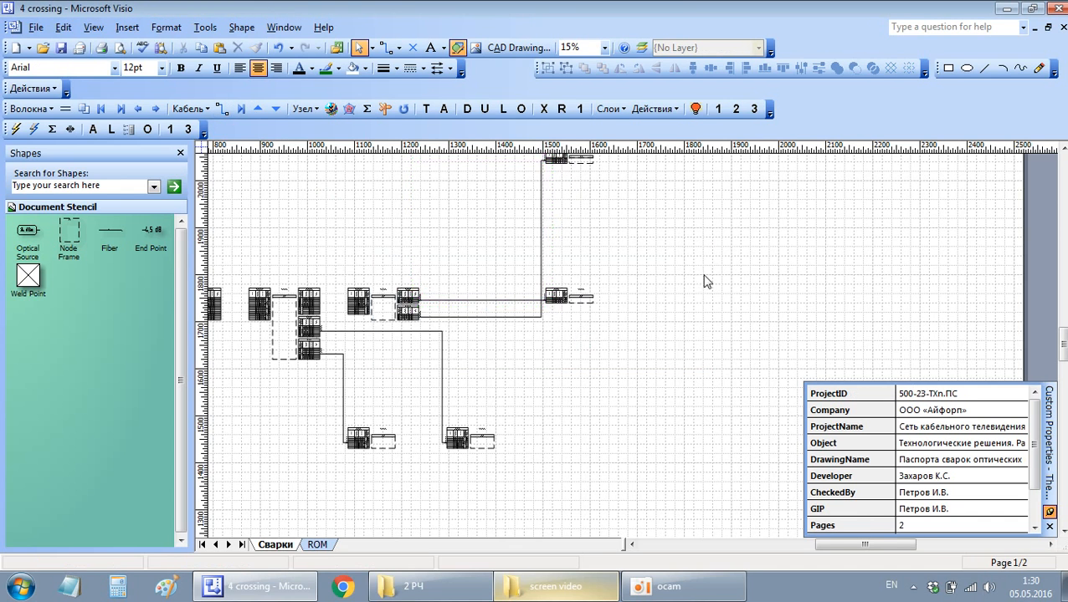
Step: Shift the vertical segments of the connectors from Кросс Adr4 to Adr5 and Adr6 toward Кросс Adr4, keeping the two lines apart
scroll(705, 282, "left", 3)
left_click(644, 317)
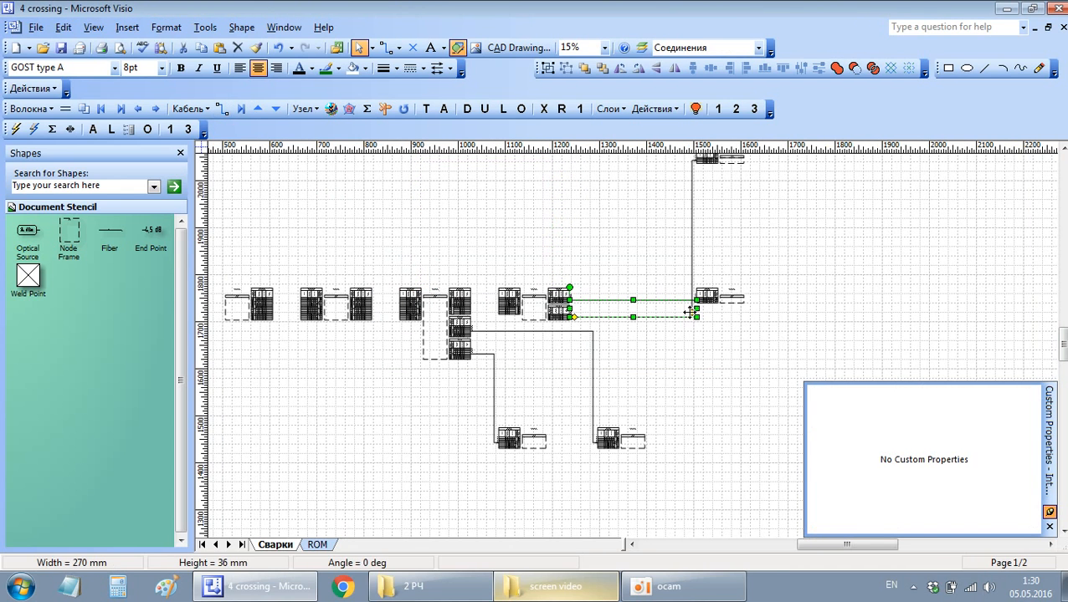
left_click_drag(690, 312, 656, 309)
left_click(612, 300)
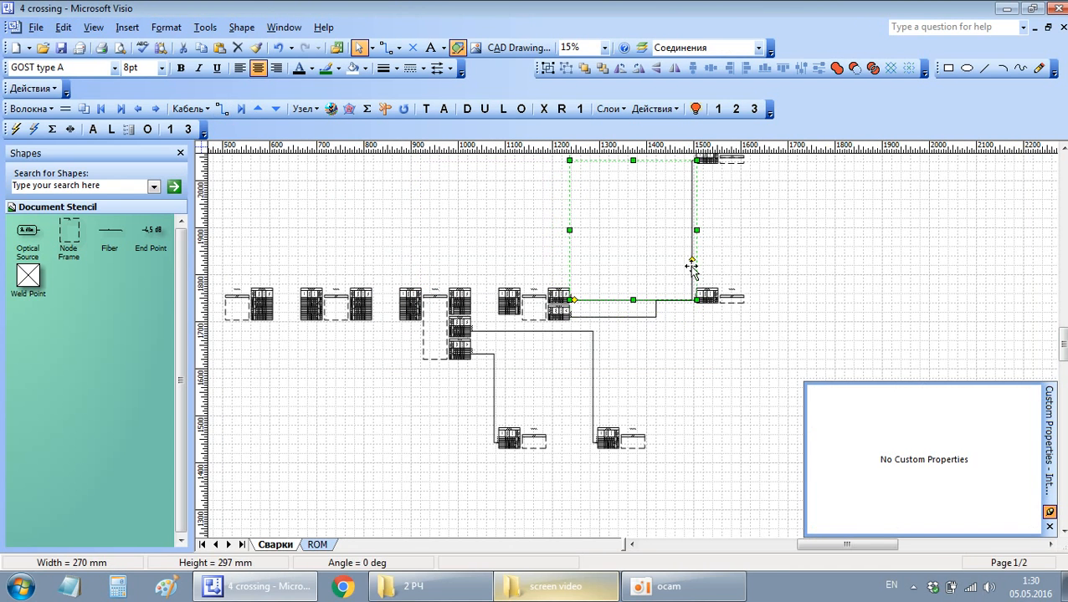
left_click_drag(692, 261, 618, 258)
left_click(837, 321)
Step: Look over the layout of the crossing nodes and their cable connections across the drawing
scroll(797, 293, "up", 3)
scroll(796, 292, "right", 1)
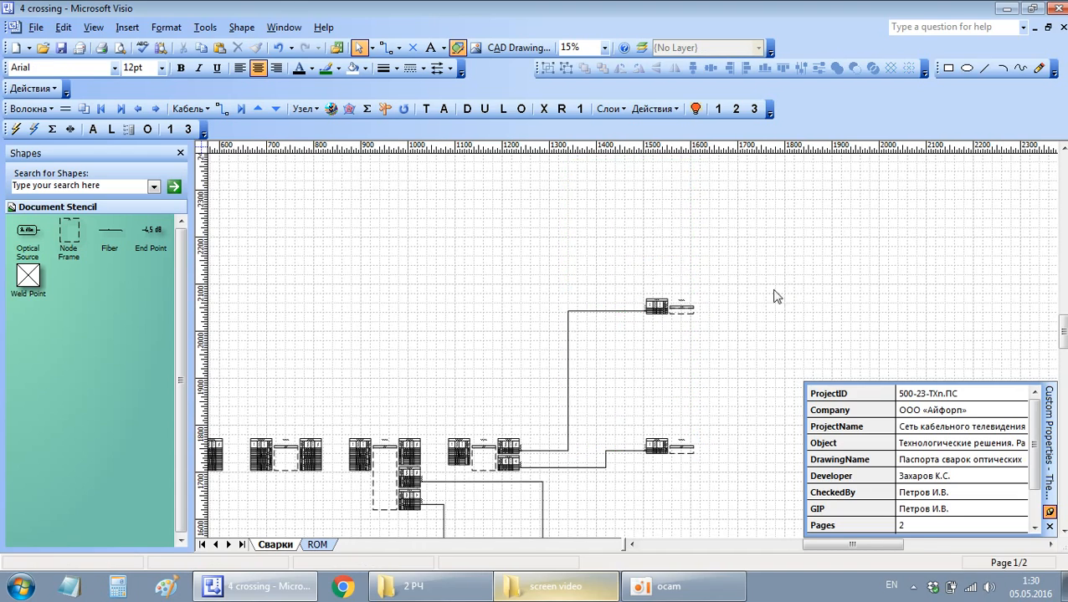
scroll(777, 297, "up", 4)
scroll(522, 283, "right", 4)
scroll(540, 274, "down", 5)
scroll(549, 339, "left", 9)
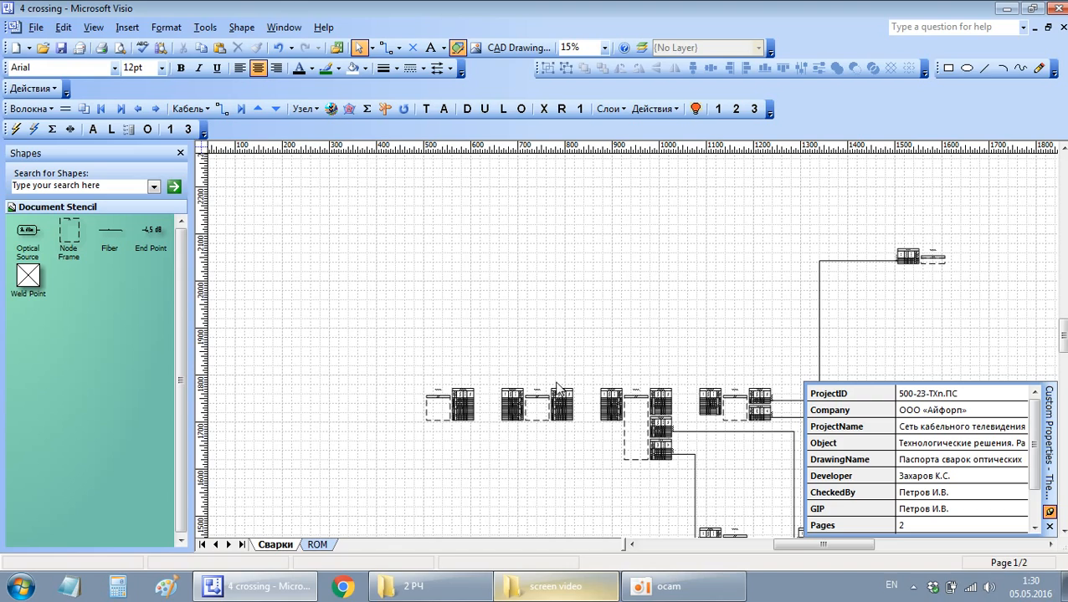
scroll(493, 368, "down", 1)
scroll(429, 356, "right", 3)
scroll(357, 363, "left", 2)
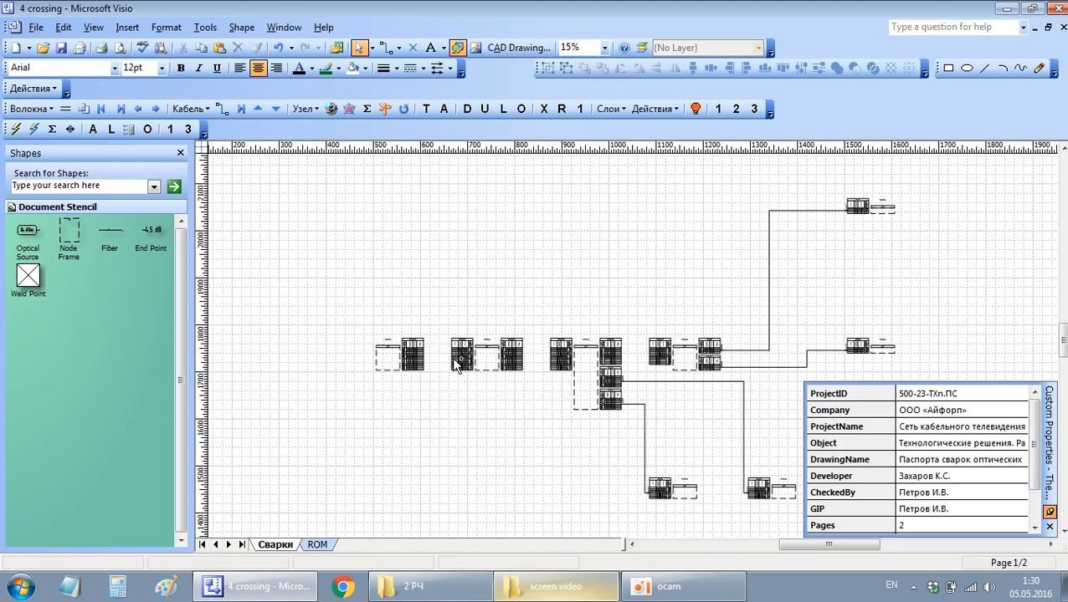
Step: Assign fibre 3 of the Кросс Adr1 cable to ТВ and terminate it with an SC-APC socket
scroll(453, 360, "up", 7)
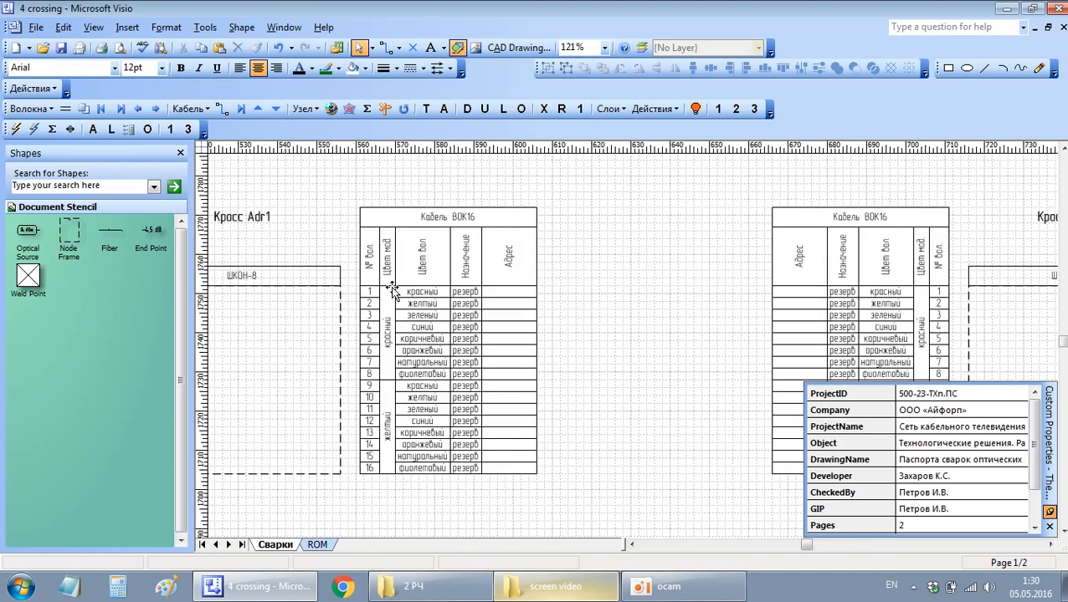
scroll(439, 338, "left", 3)
scroll(436, 353, "right", 5)
scroll(483, 350, "left", 5)
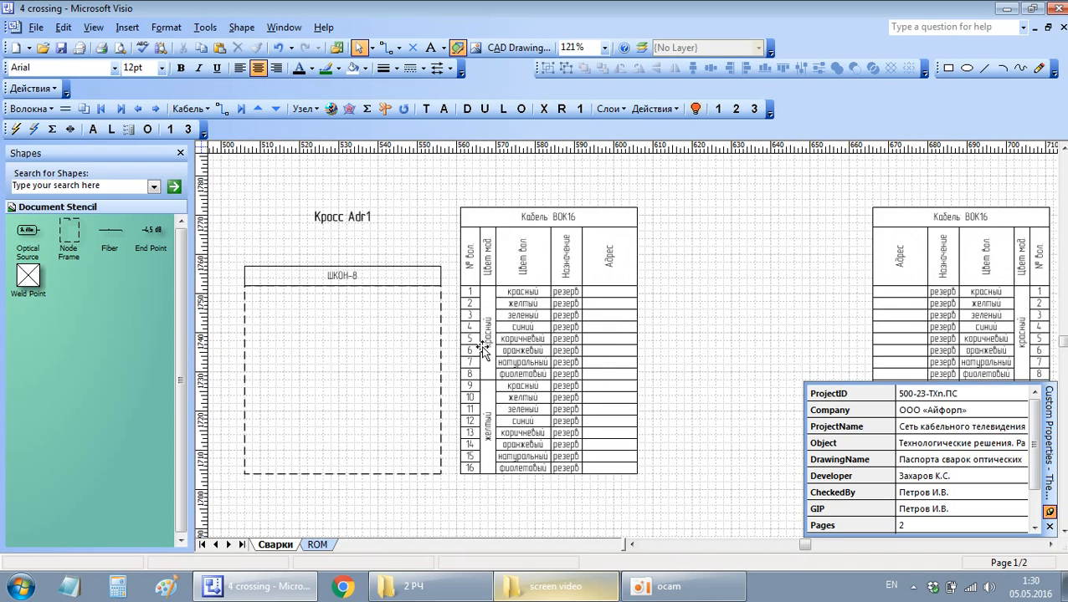
left_click(602, 317)
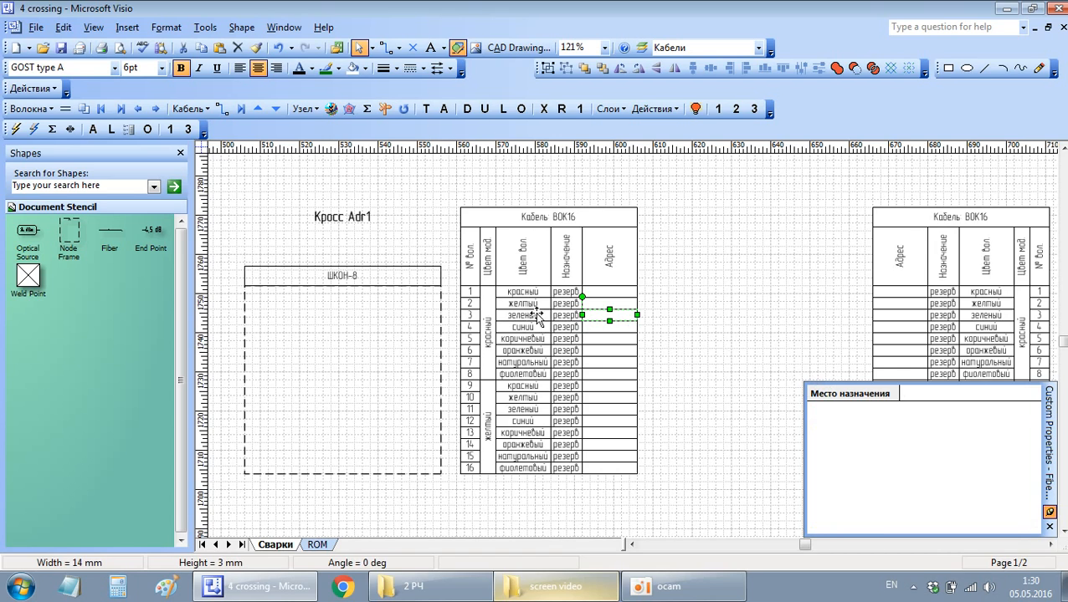
left_click(427, 109)
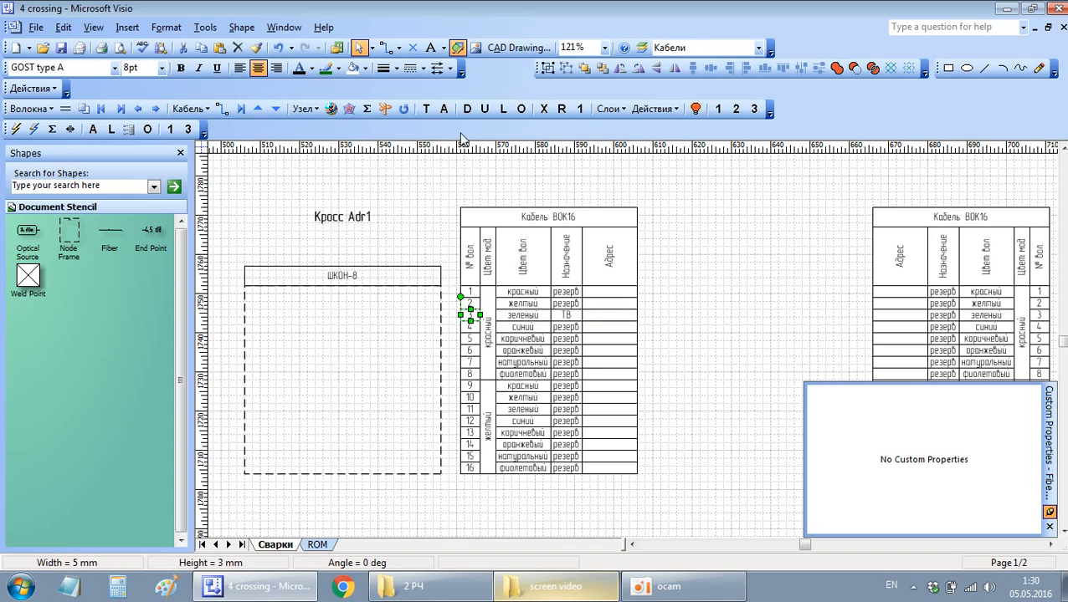
left_click(444, 110)
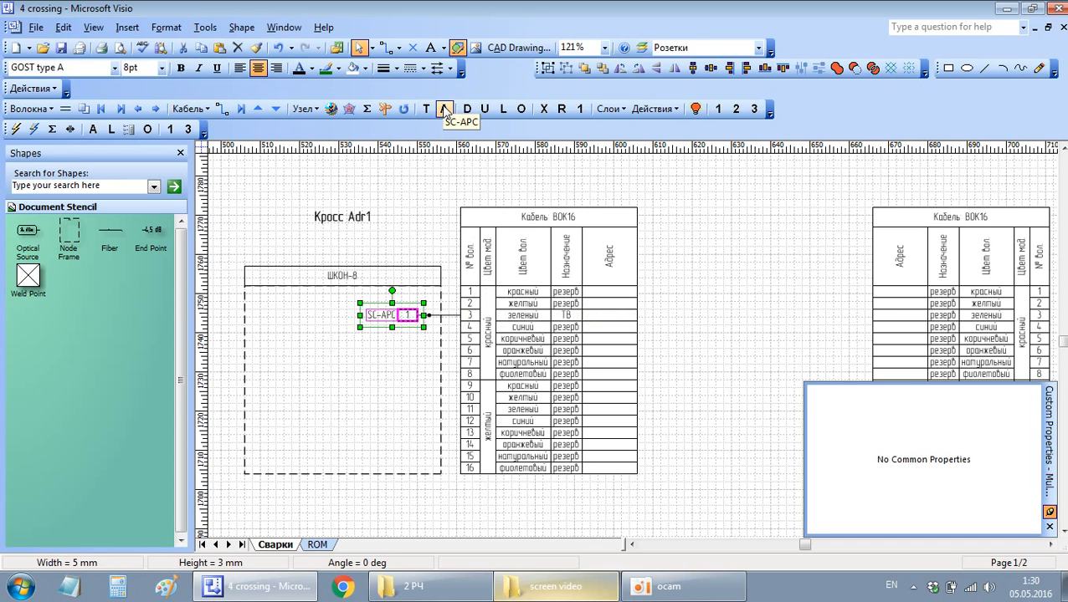
Step: Set the destination of fibre 3 in the Кросс Adr1 cable to Smth
left_click(598, 314)
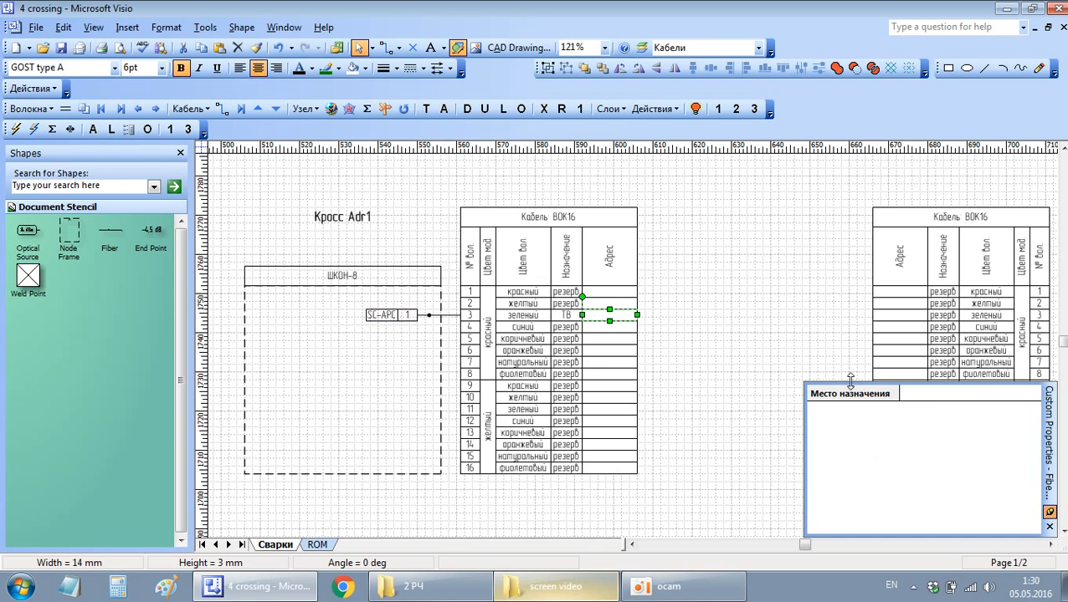
left_click(928, 395)
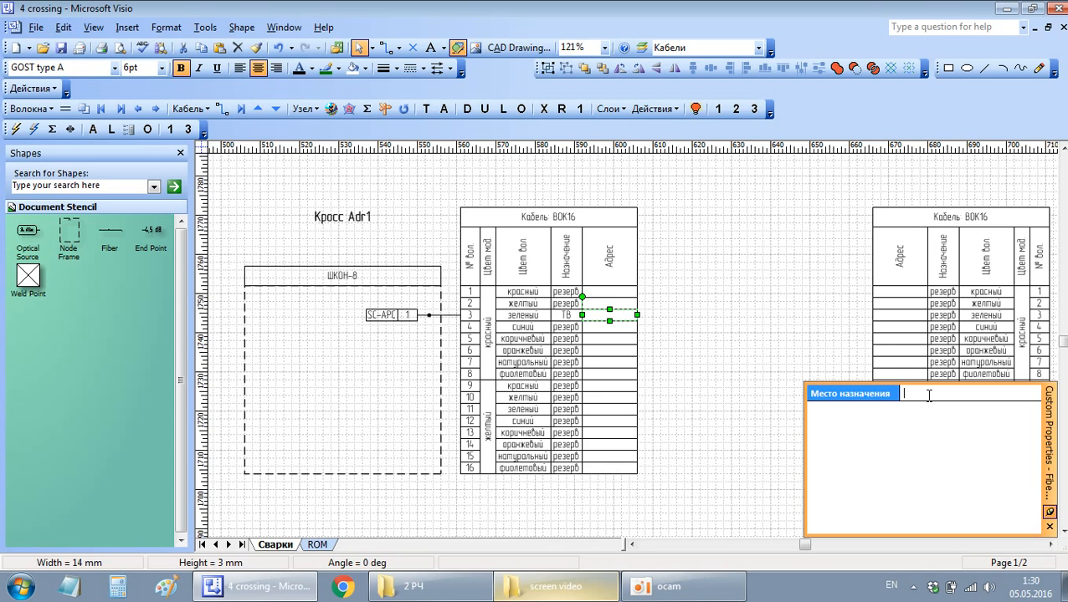
left_click(928, 394)
left_click(763, 337)
Step: Connect the ВОК16 cable of Кросс Adr1 to the facing cable of Кросс Adr2, taking the length from the first cable
scroll(698, 318, "right", 2)
left_click(416, 373)
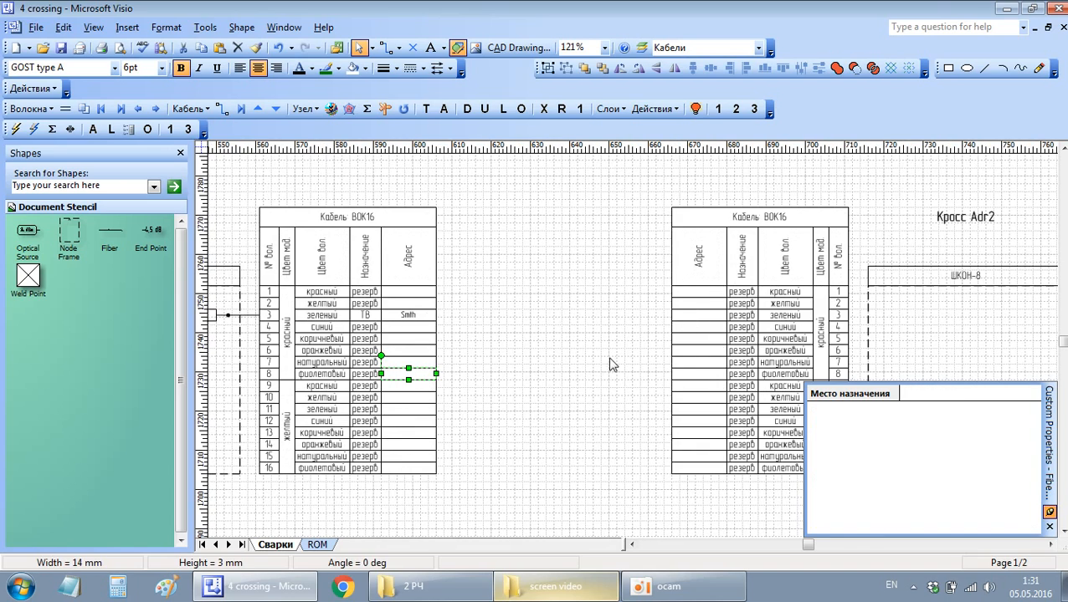
left_click(686, 351, "shift")
left_click(225, 111)
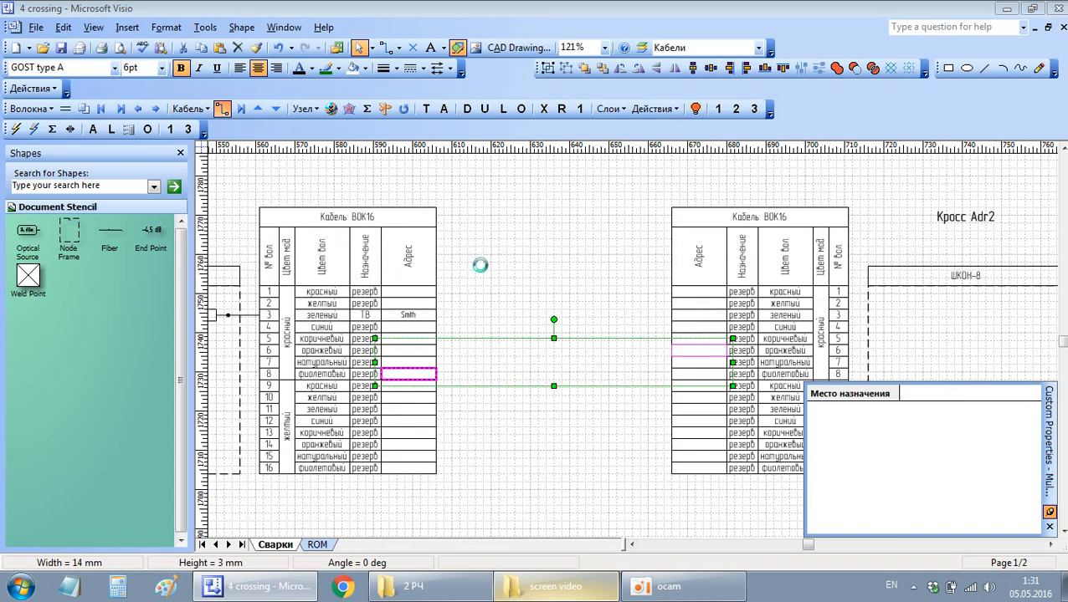
left_click(584, 346)
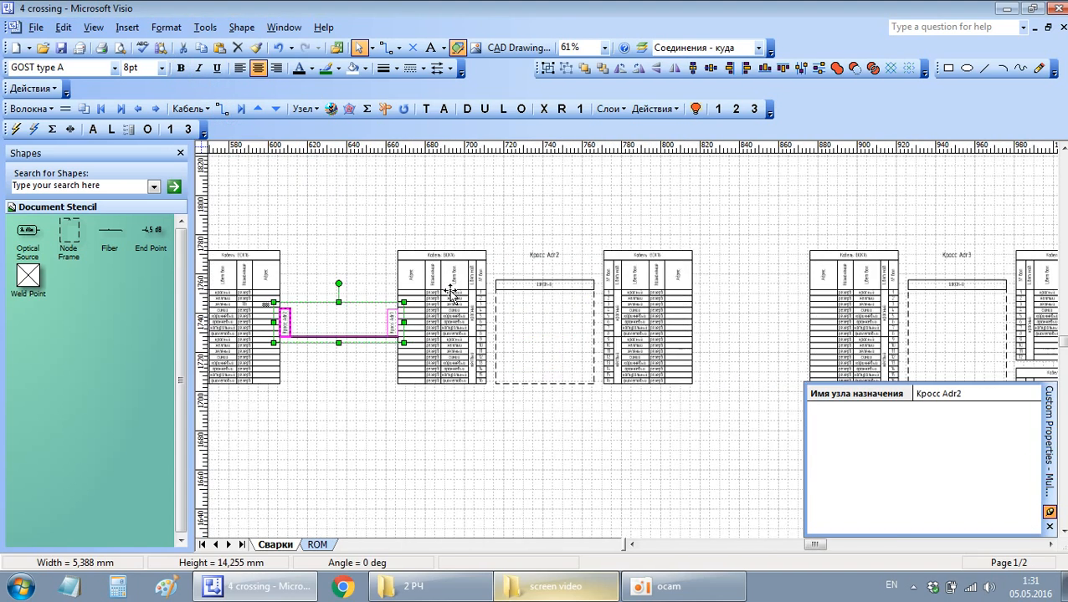
Step: Connect Кросс Adr2's outgoing ВОК16 cable to Кросс Adr3 and Кросс Adr3's uppermost cable to Кросс Adr4
left_click(472, 351)
left_click(626, 340, "shift")
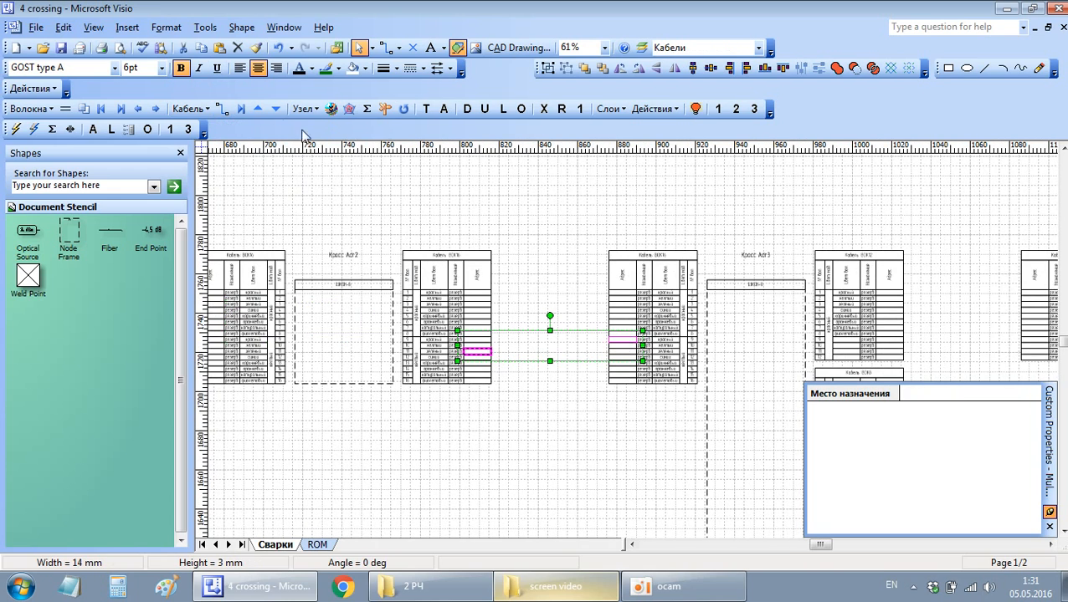
left_click(223, 111)
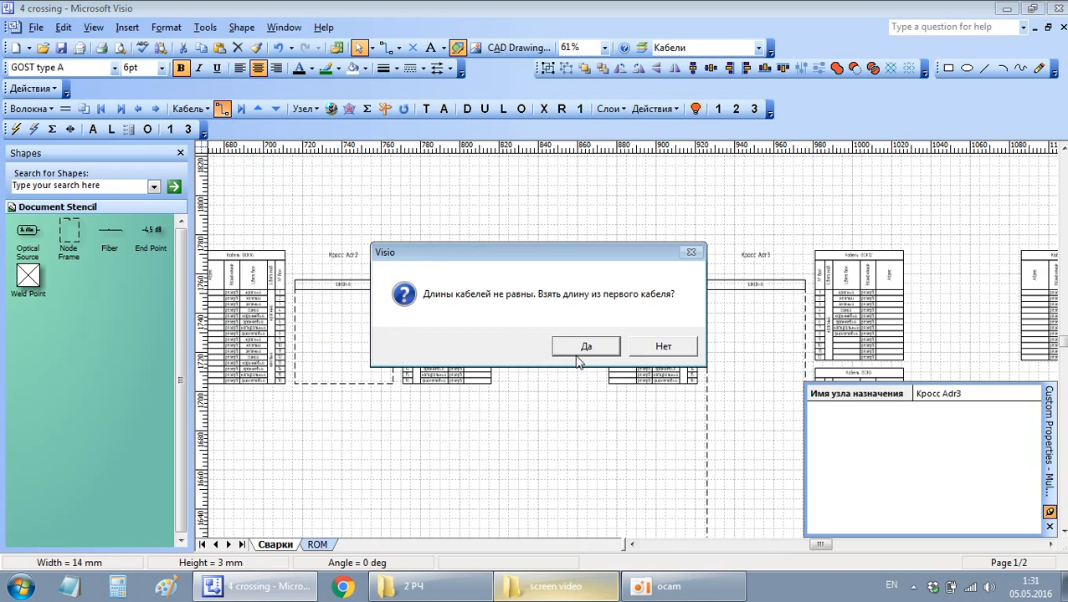
left_click(575, 353)
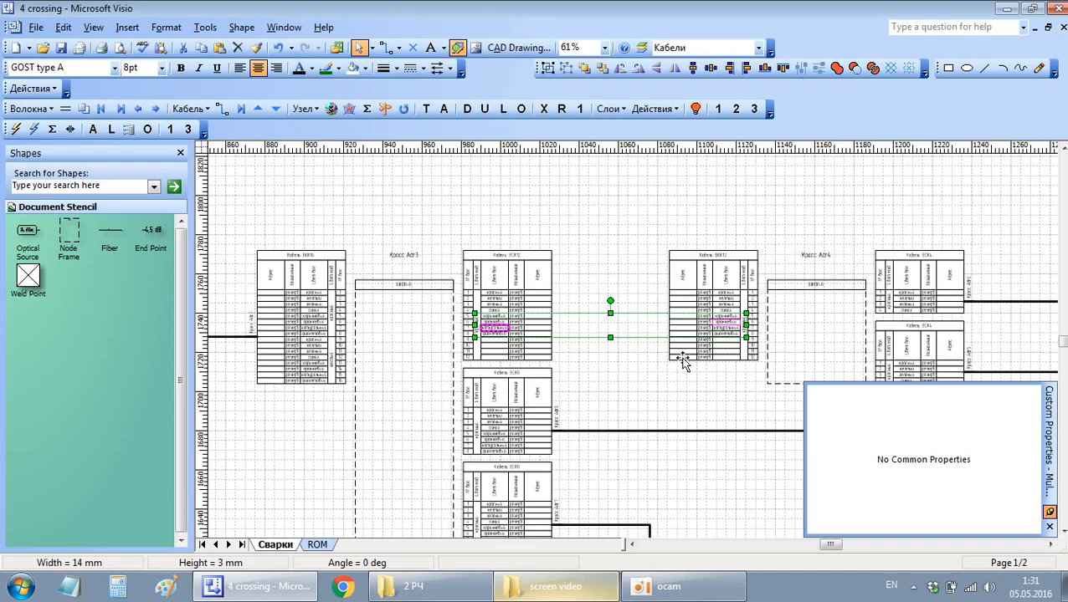
left_click(221, 111)
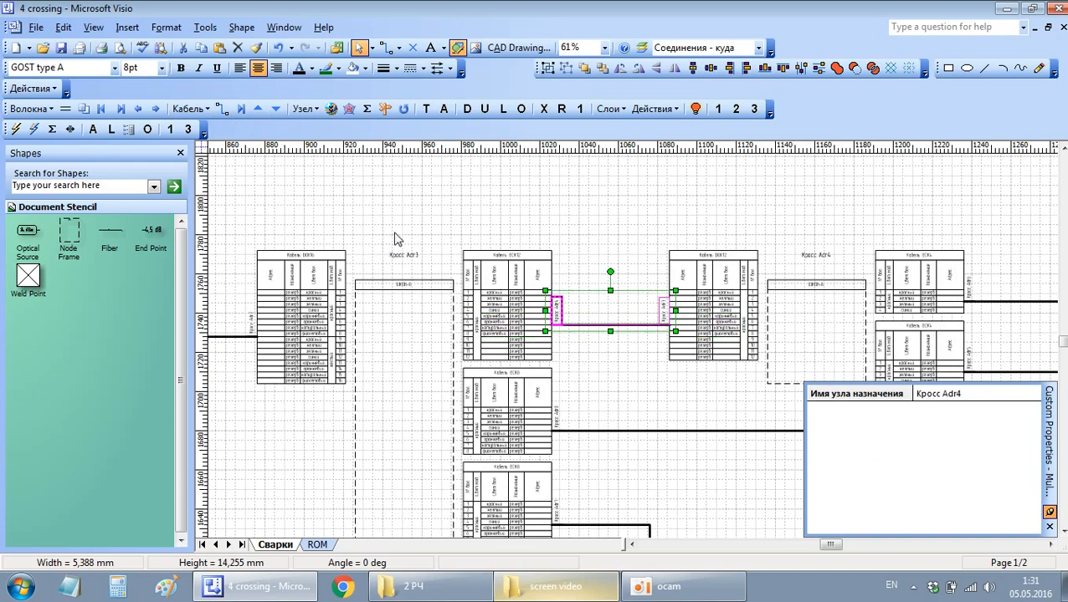
Step: Carry the fibre assignments of the Кросс Adr1 cable over to its other end at Кросс Adr2, including fibre 3's ТВ purpose and Smth address
scroll(493, 276, "down", 4)
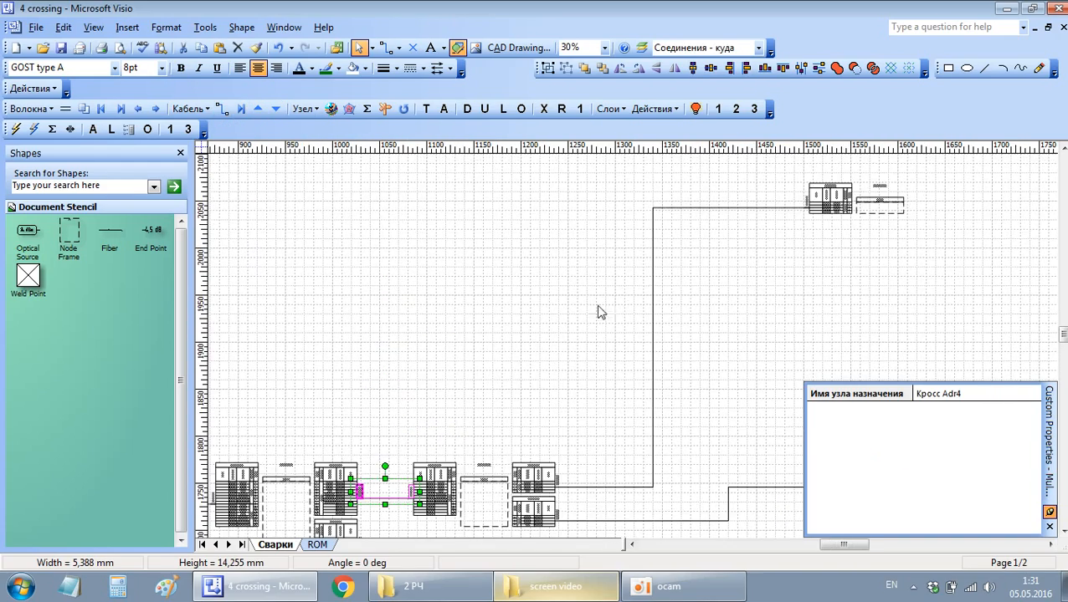
scroll(552, 291, "down", 1)
scroll(542, 291, "left", 4)
left_click(602, 265)
scroll(462, 382, "right", 1)
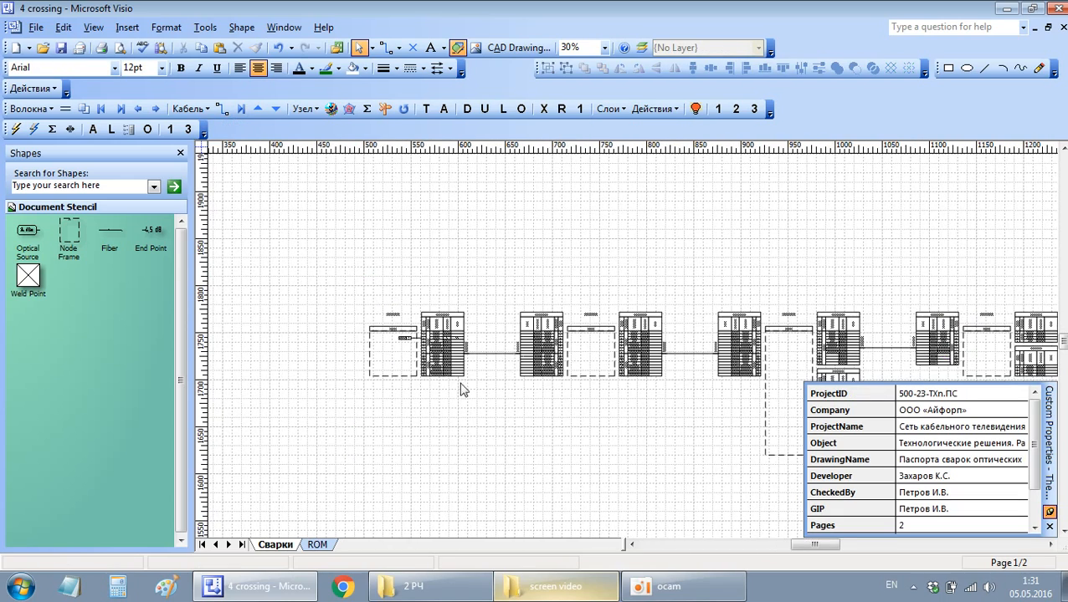
scroll(463, 390, "up", 2)
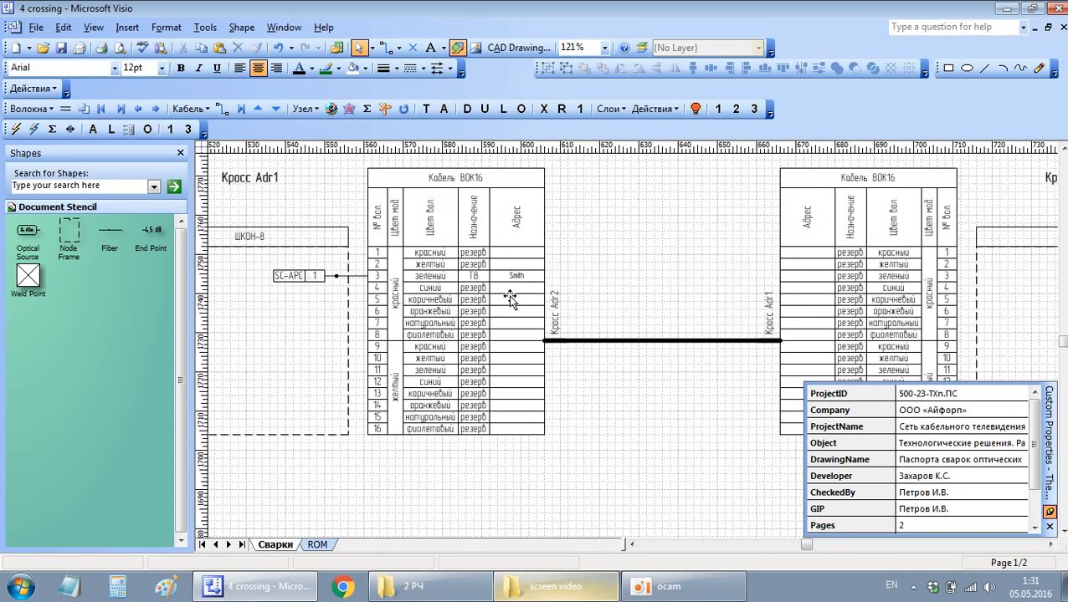
left_click(510, 299)
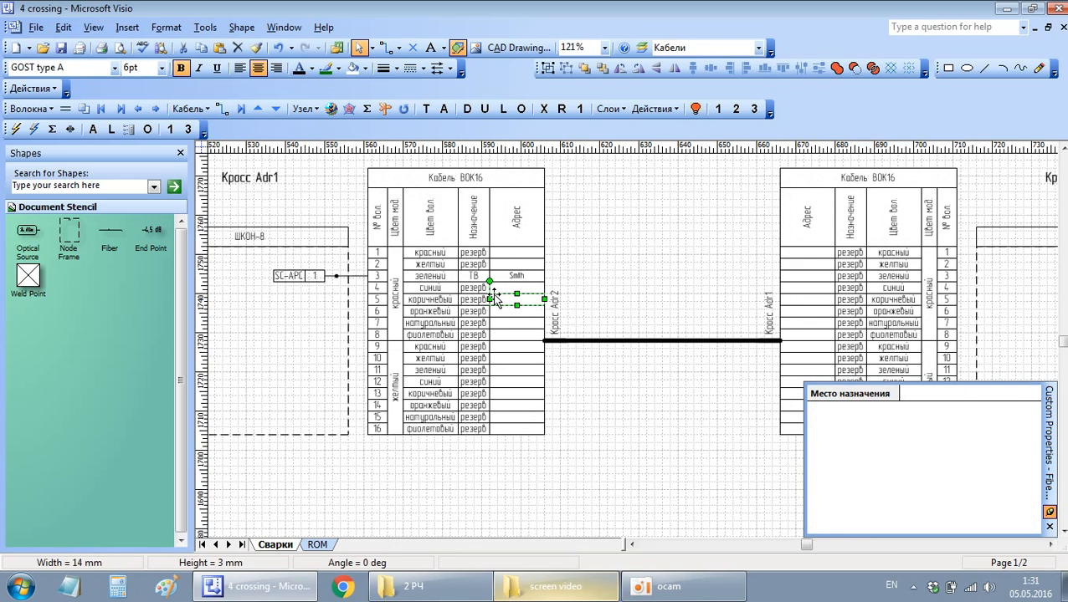
scroll(402, 309, "left", 1)
scroll(401, 313, "up", 2)
scroll(385, 315, "right", 3)
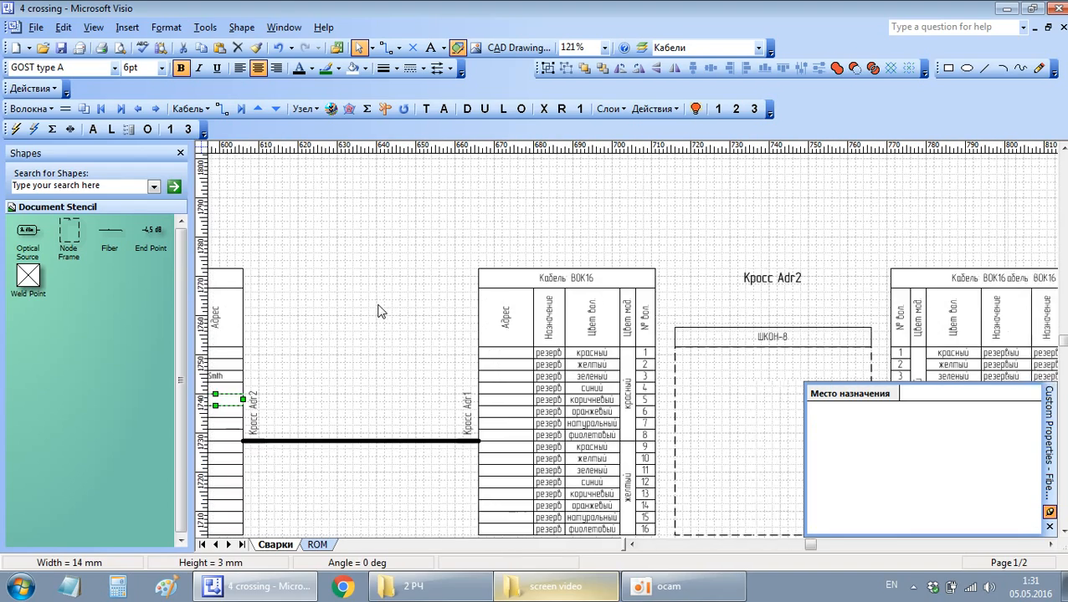
scroll(659, 307, "down", 2)
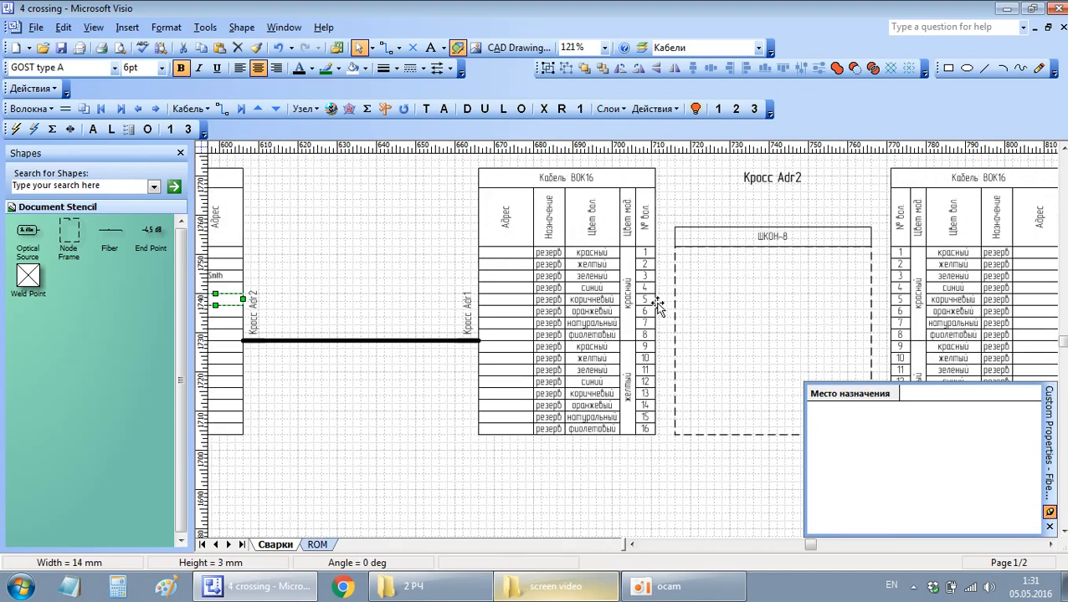
left_click(240, 110)
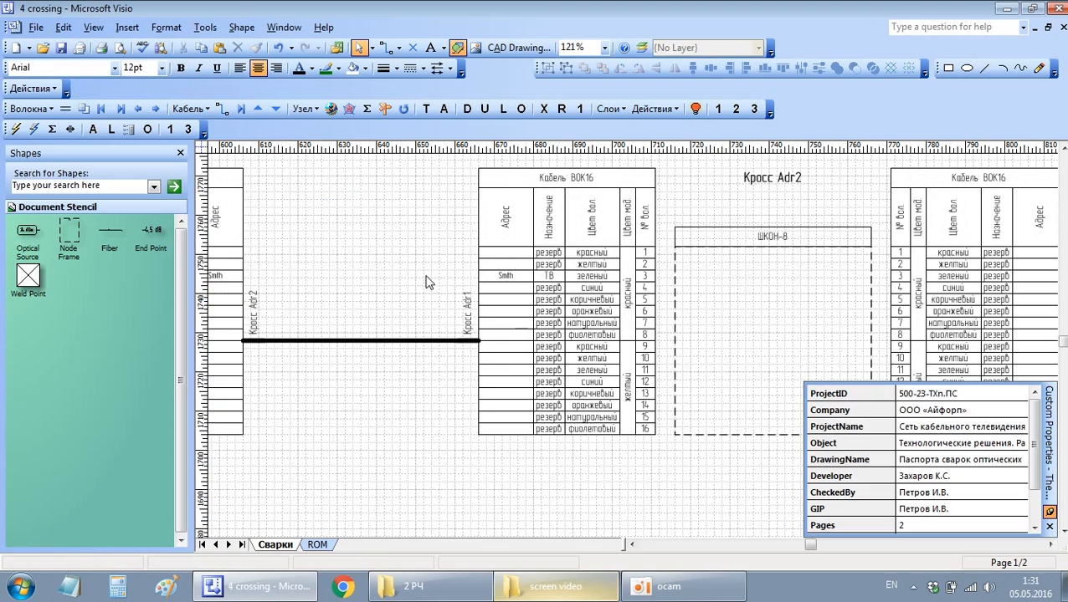
scroll(549, 282, "up", 2, "ctrl")
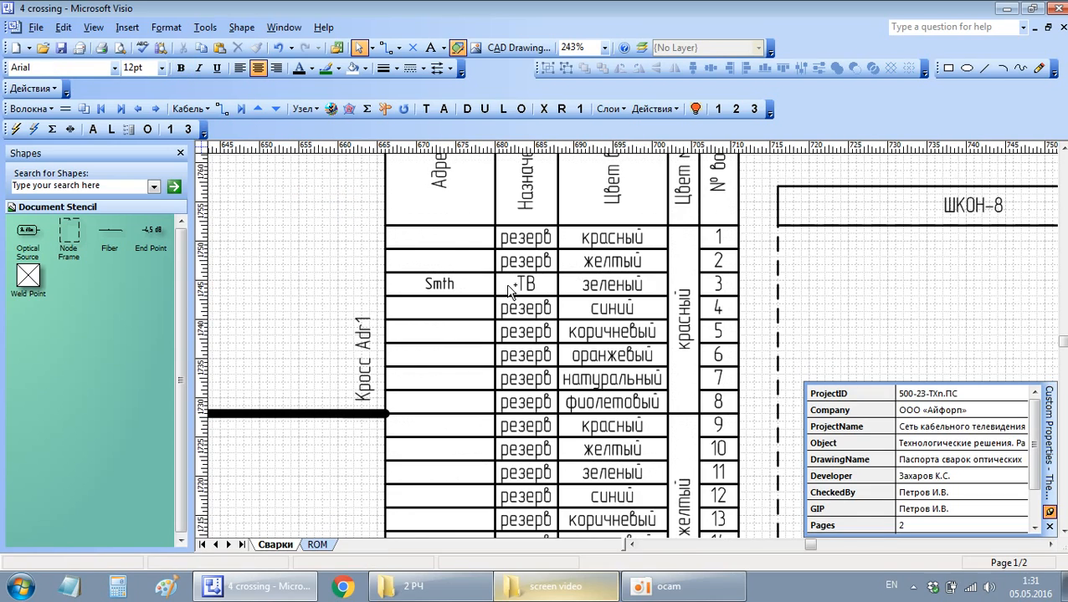
Step: In Кросс Adr2, weld fibres 7 and 8 of the Кросс Adr1 cable to fibres 5 and 6 of the Кросс Adr3 cable
scroll(508, 289, "down", 4, "ctrl")
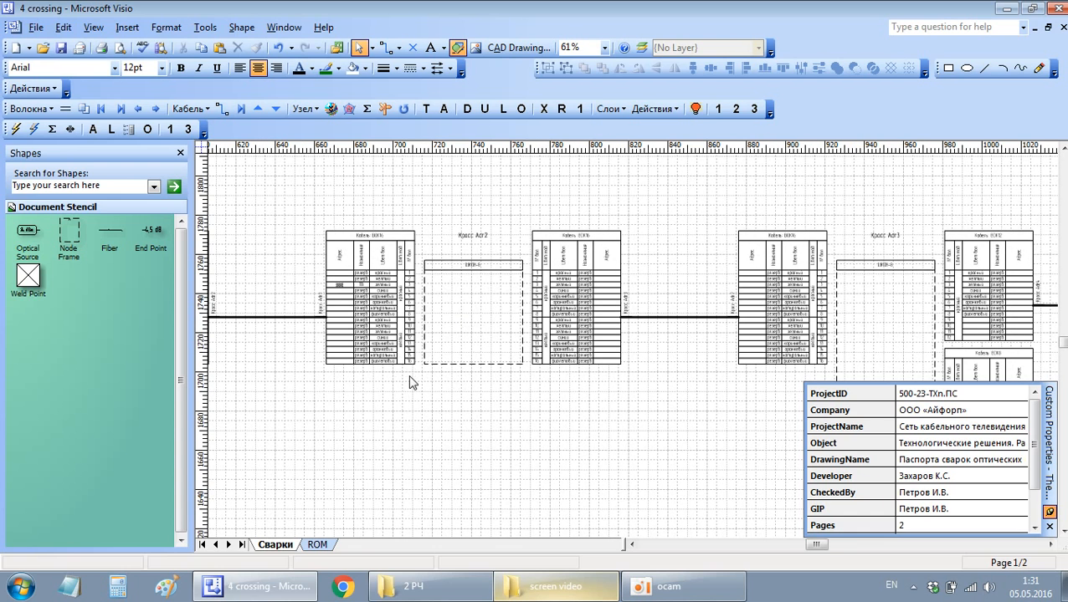
scroll(314, 343, "right", 3)
scroll(393, 338, "left", 2)
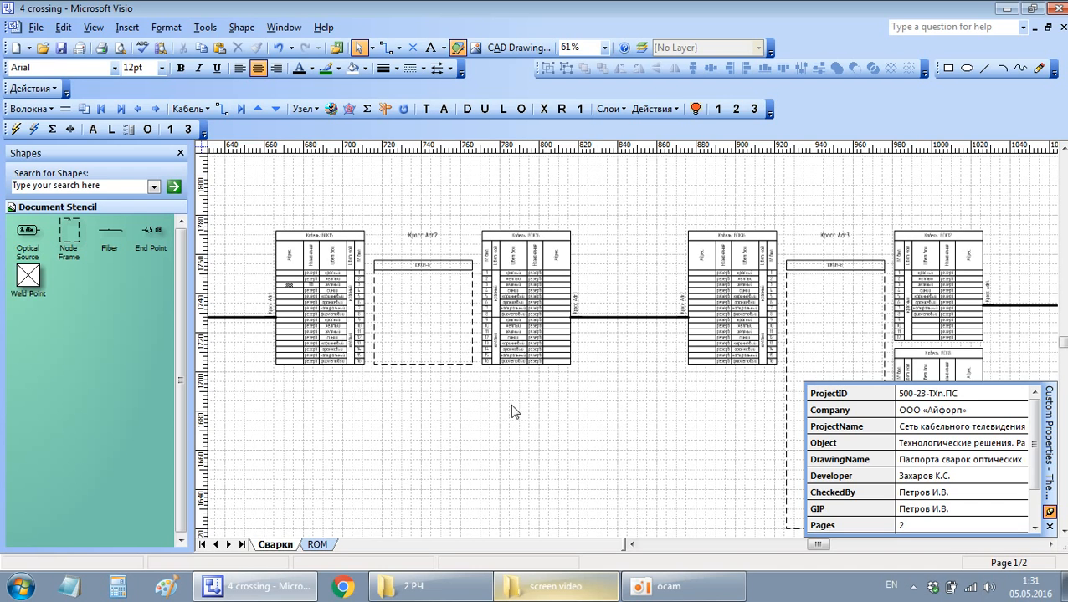
scroll(441, 378, "right", 4)
scroll(436, 332, "left", 4)
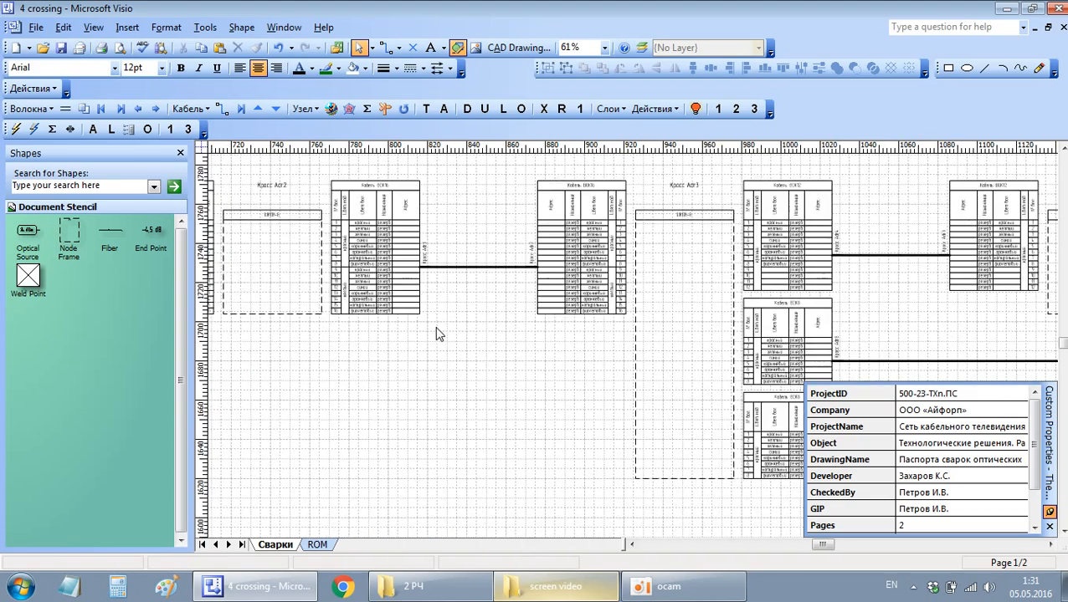
scroll(410, 308, "up", 3)
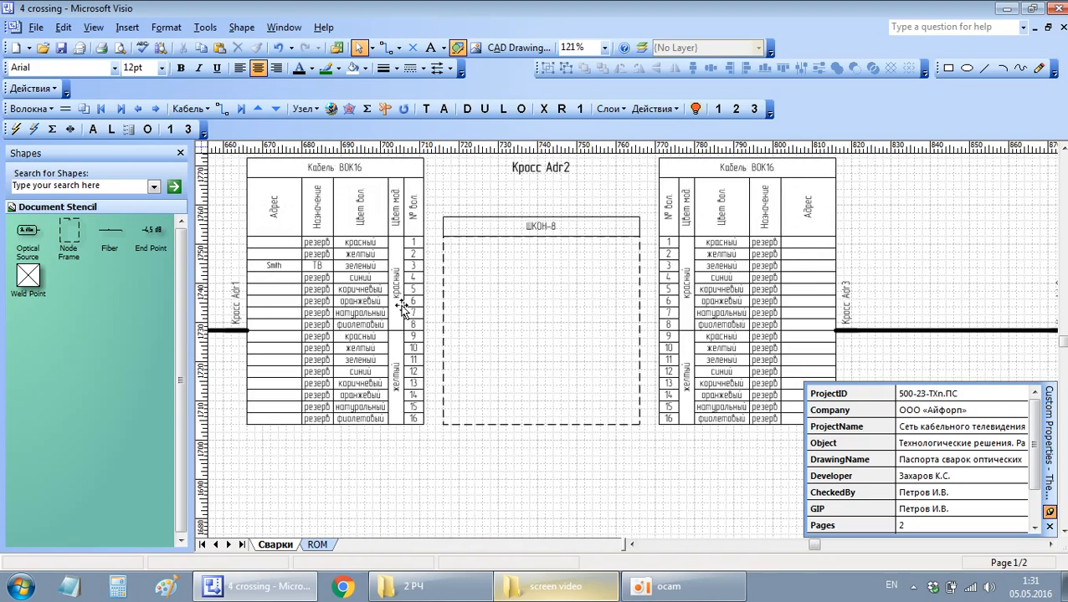
scroll(414, 314, "up", 4)
left_click(417, 314)
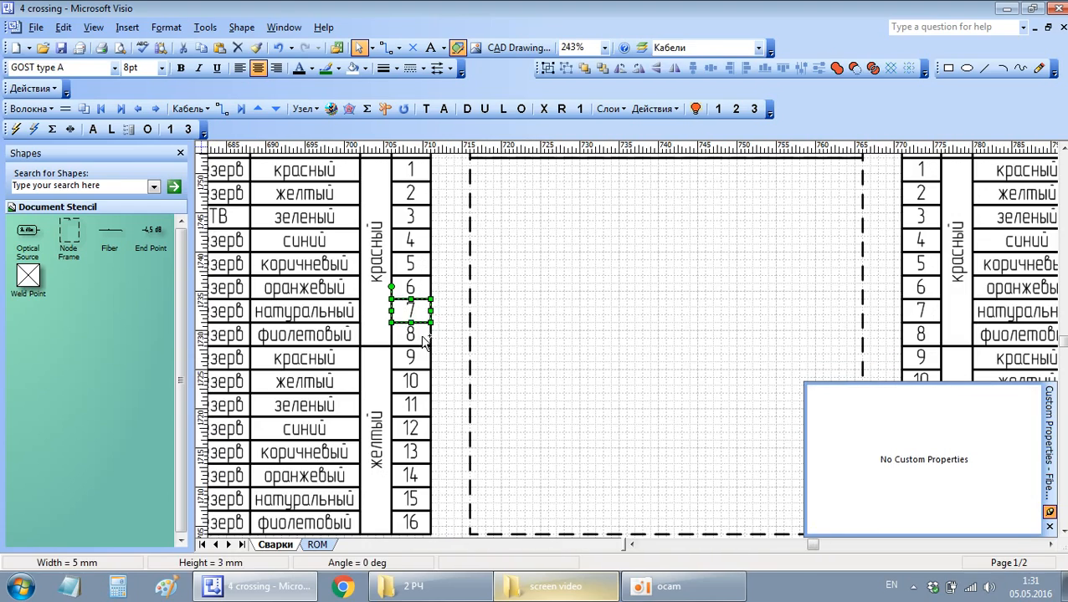
left_click(923, 266, "shift")
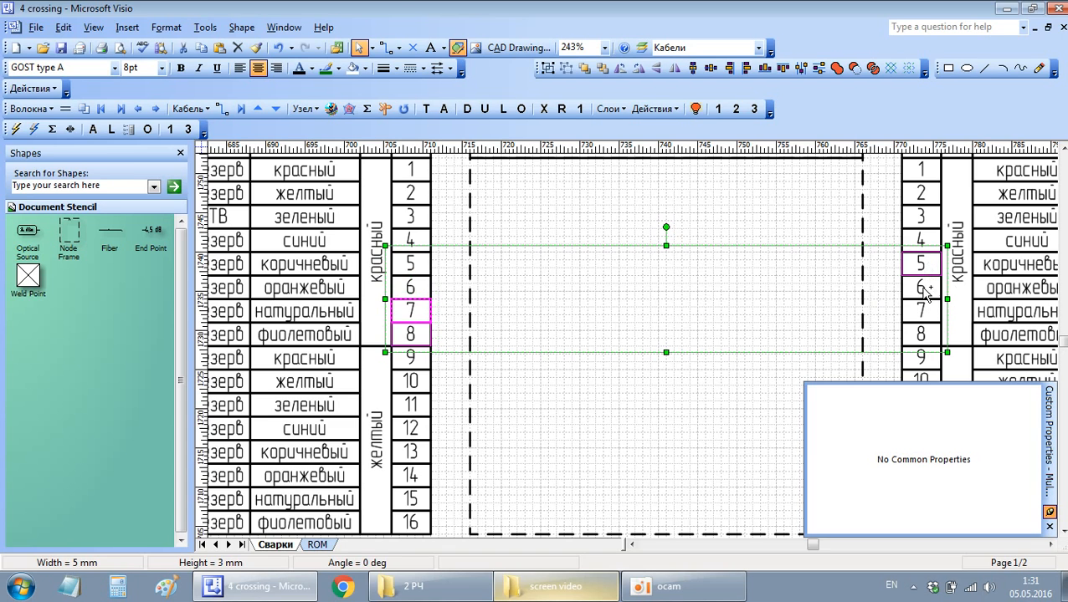
left_click(66, 110)
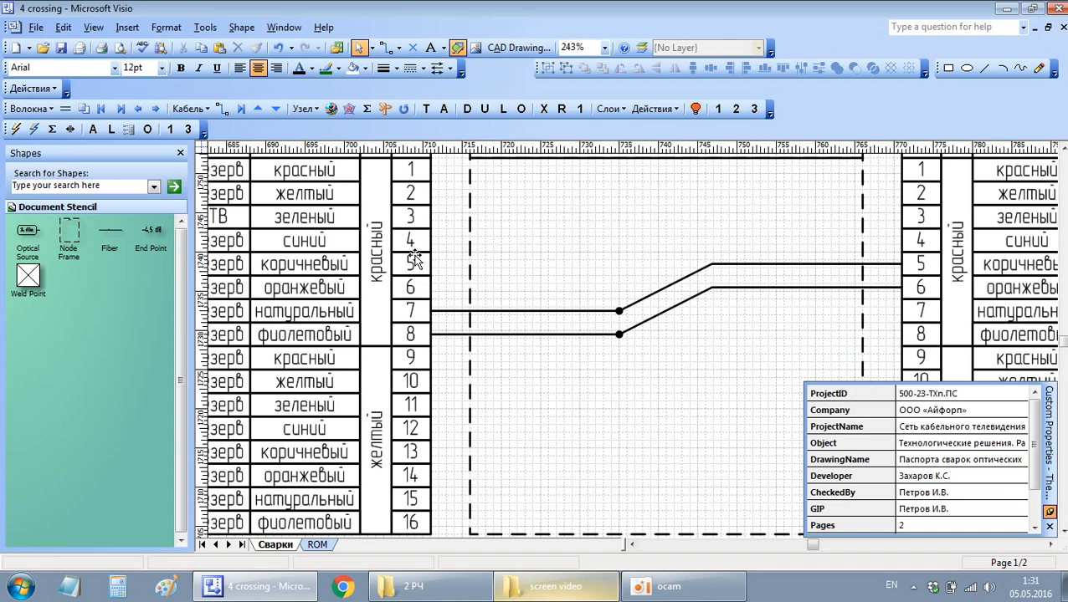
Step: In Кросс Adr2, weld fibres 10 and 11 of the Кросс Adr1 cable to fibres 3 and 4 of the Кросс Adr3 cable
left_click(411, 382)
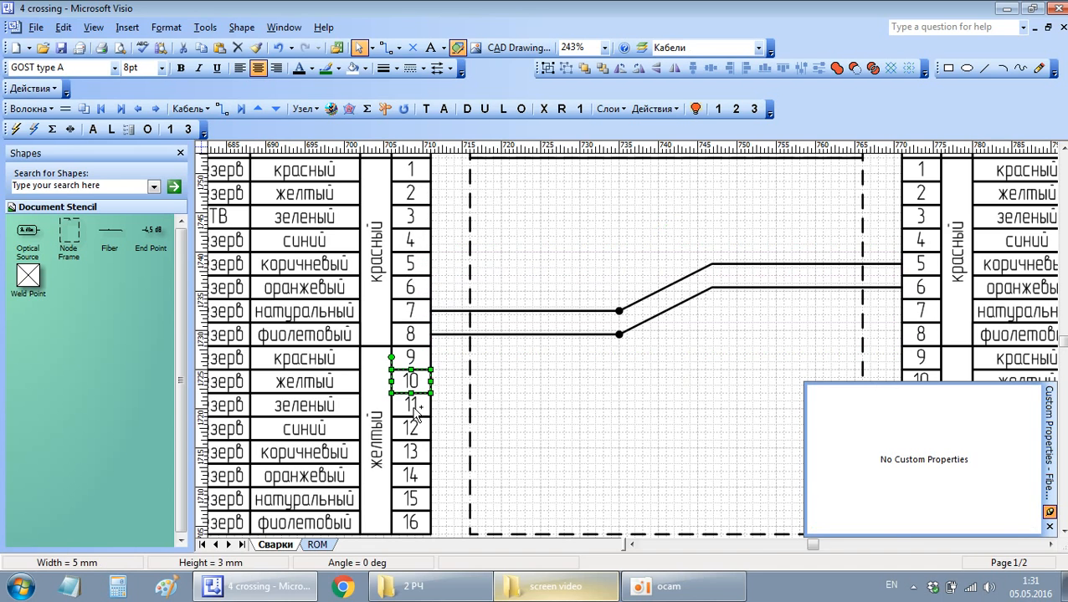
left_click(412, 405, "shift")
left_click(916, 220, "shift")
left_click(920, 239, "shift")
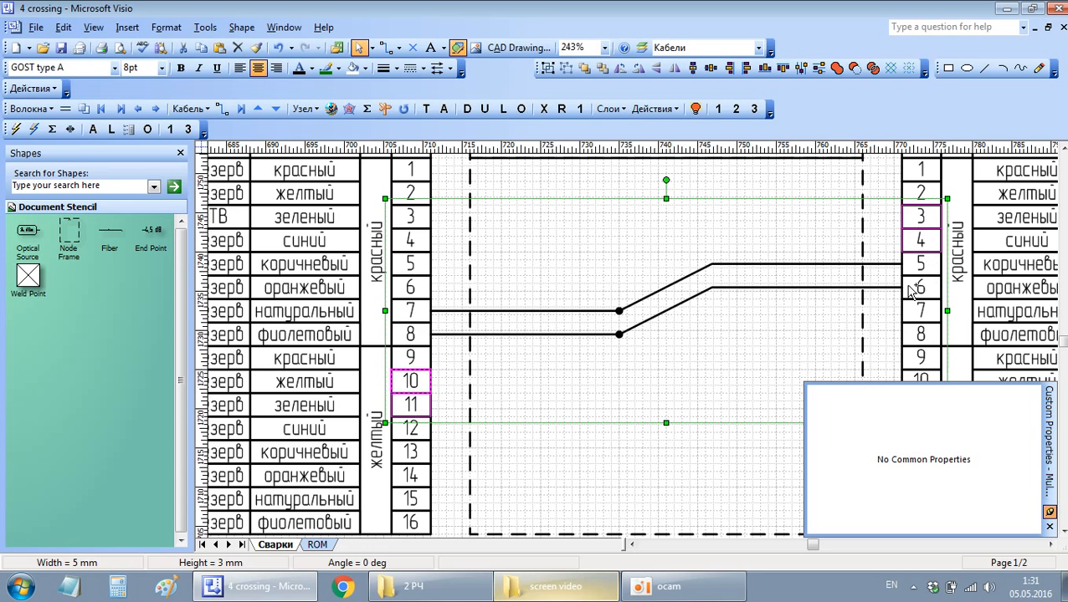
left_click(66, 109)
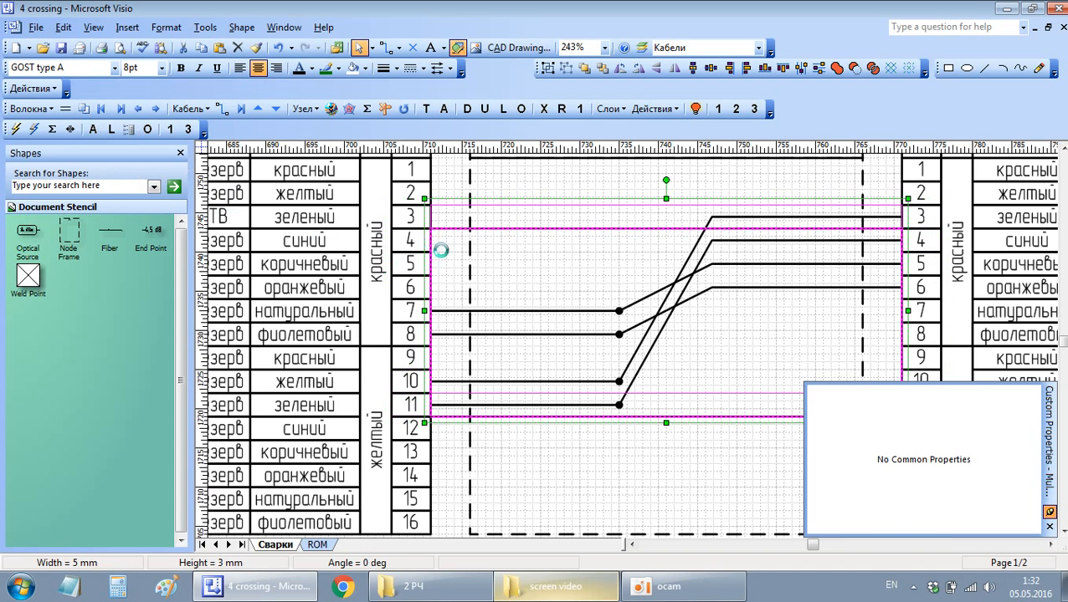
Step: Shift the bends of the 11-to-4 and 10-to-3 weld lines towards the Кросс Adr3 cable to separate the crossing lines
scroll(641, 374, "down", 1)
scroll(444, 341, "right", 1)
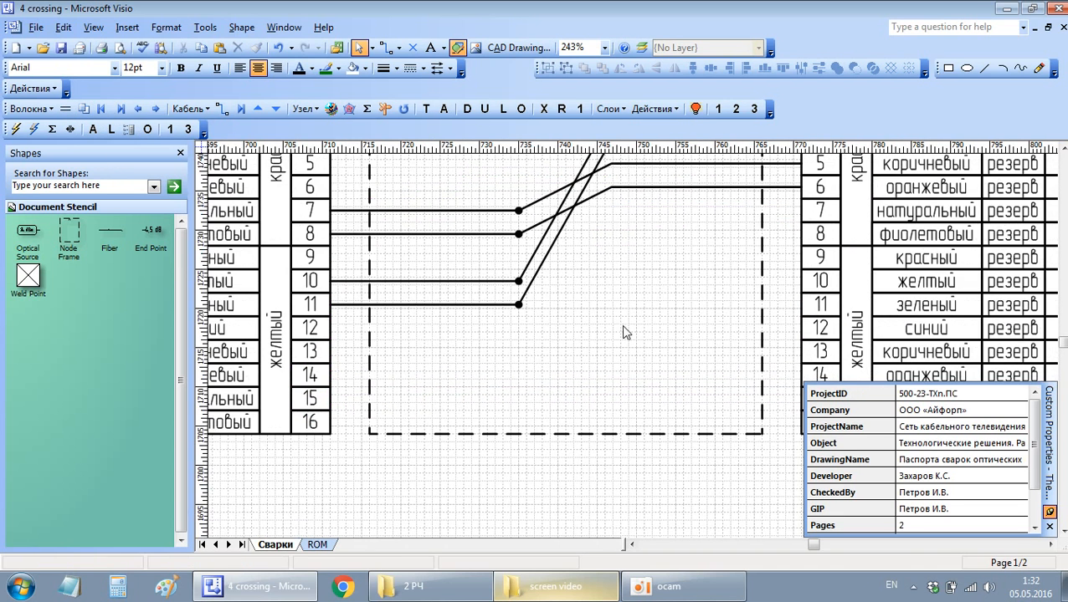
scroll(691, 296, "up", 1)
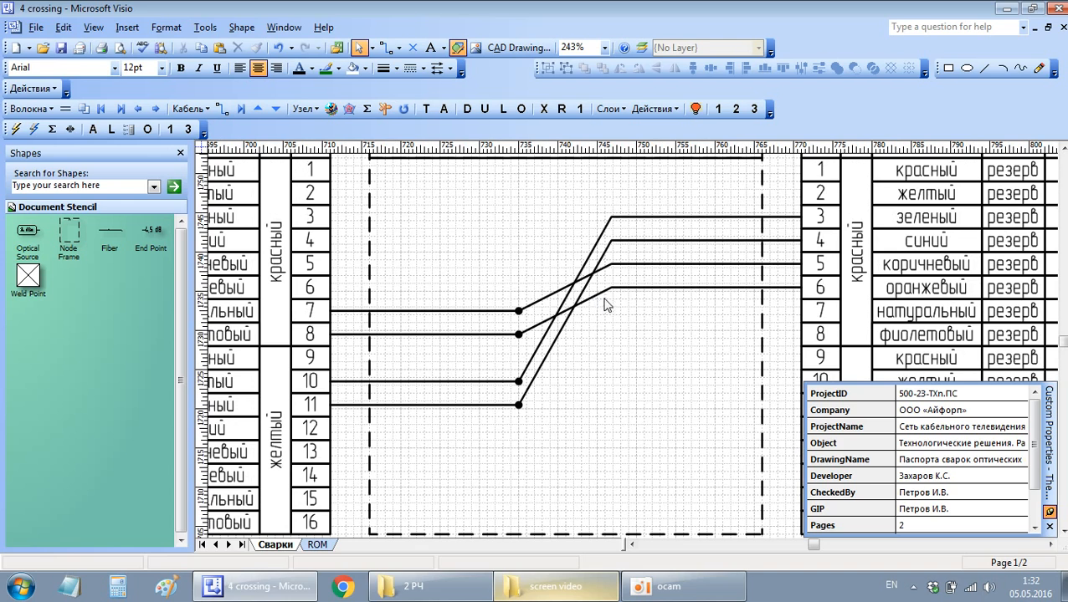
left_click(544, 359)
left_click_drag(611, 335, 683, 336)
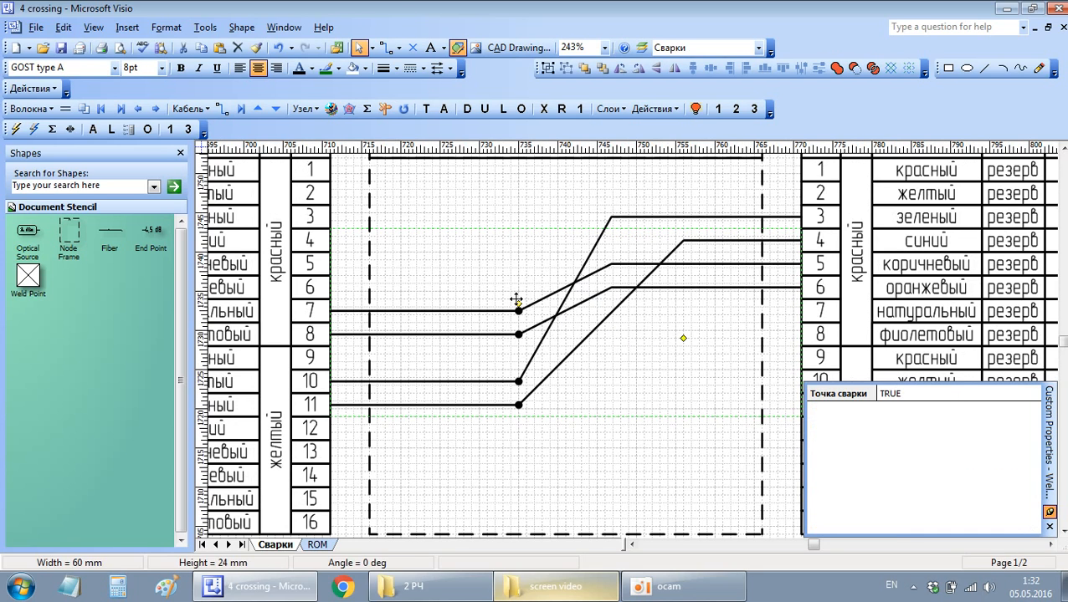
left_click(537, 326)
left_click(536, 348)
mouse_move(519, 276)
left_mouse_down()
mouse_move(566, 275)
mouse_move(494, 278)
mouse_move(519, 292)
left_mouse_up()
left_click_drag(609, 312, 674, 310)
left_click(675, 309)
Step: Examine the cable route from Adr1 through Adr2 to Adr3 in the 3 map drawing, returning to the 4 crossing drawing
scroll(542, 303, "down", 1)
scroll(542, 303, "down", 2)
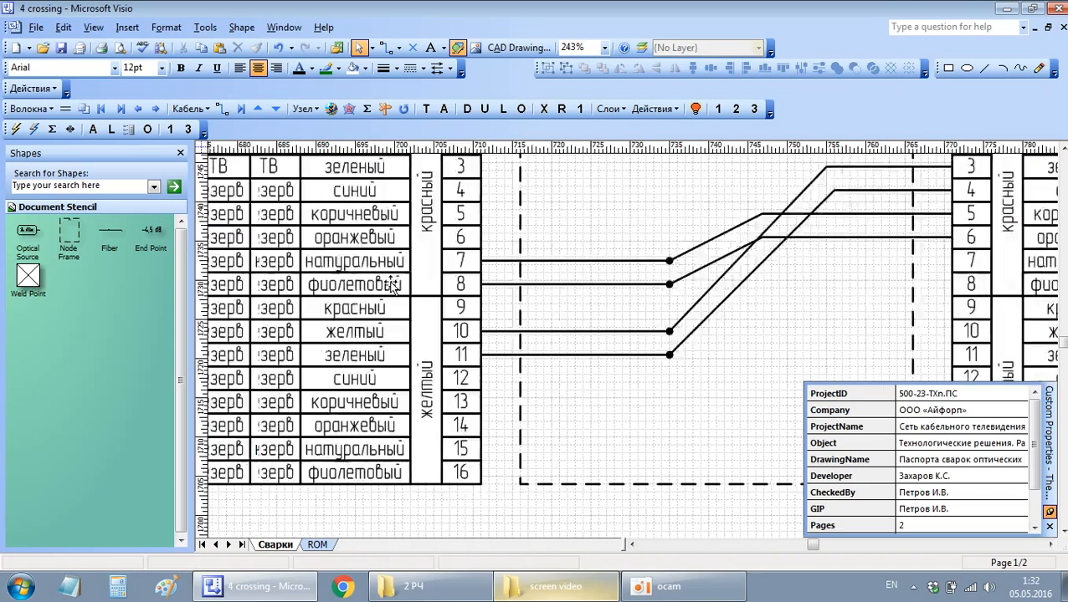
scroll(527, 308, "down", 4)
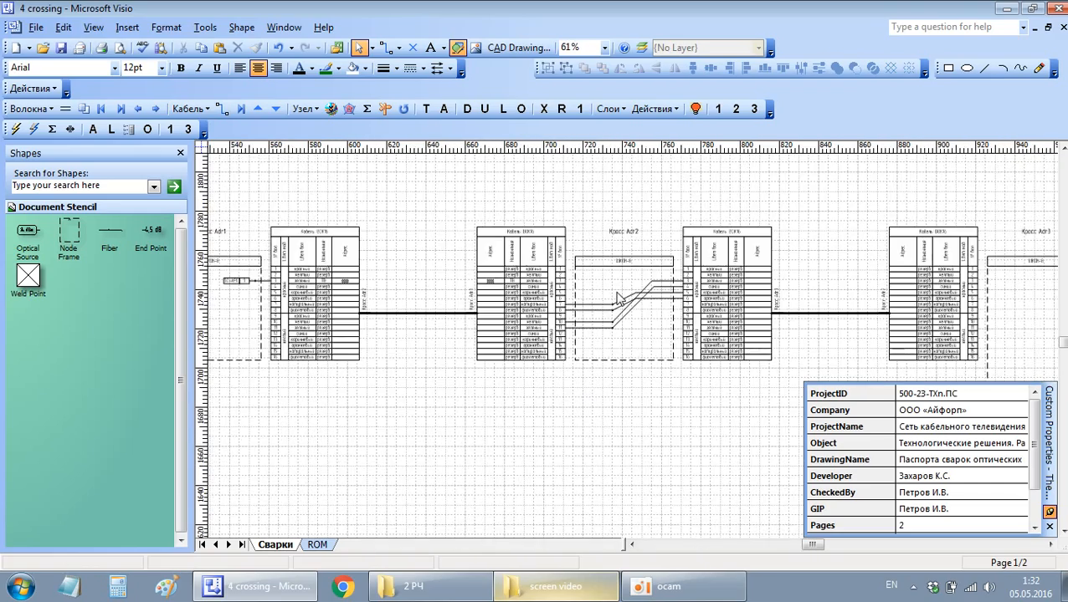
key("ctrl+Tab")
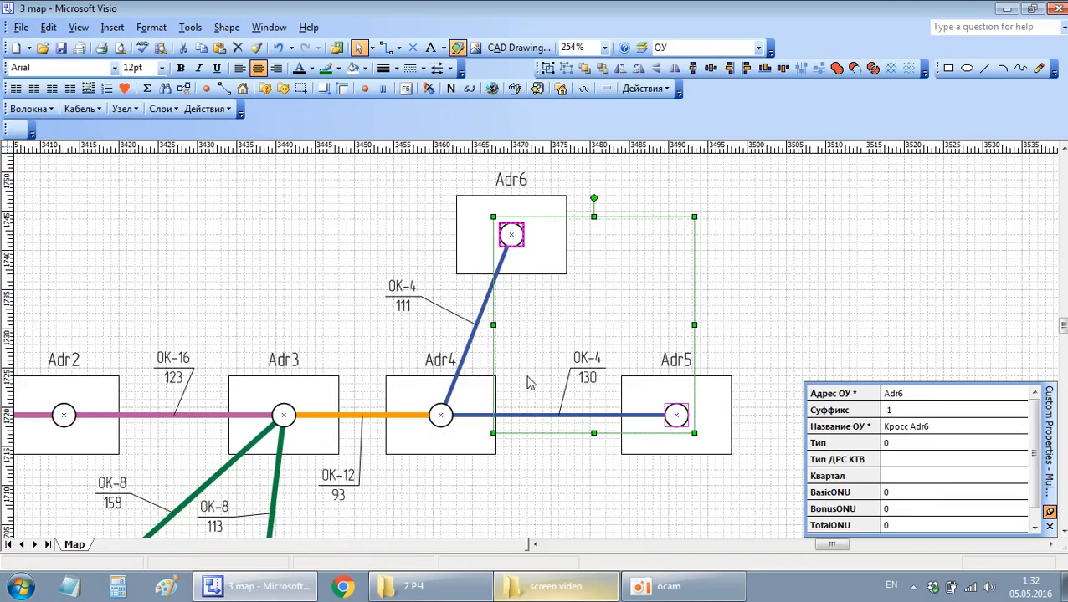
left_click(260, 291)
scroll(258, 288, "left", 1)
scroll(258, 289, "up", 1)
scroll(271, 309, "down", 2)
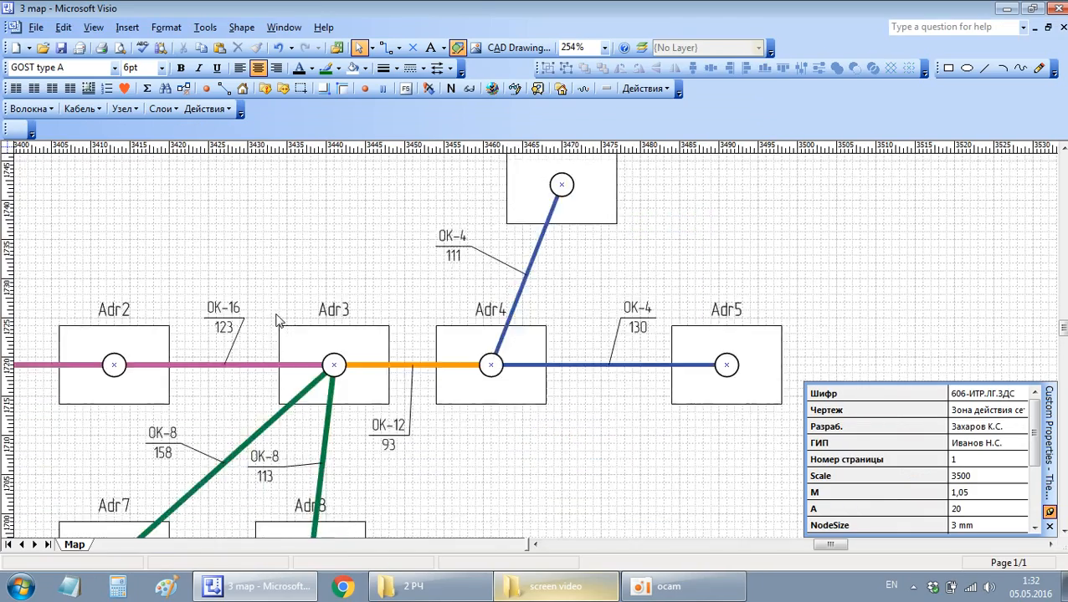
scroll(288, 321, "left", 8)
scroll(396, 351, "right", 2)
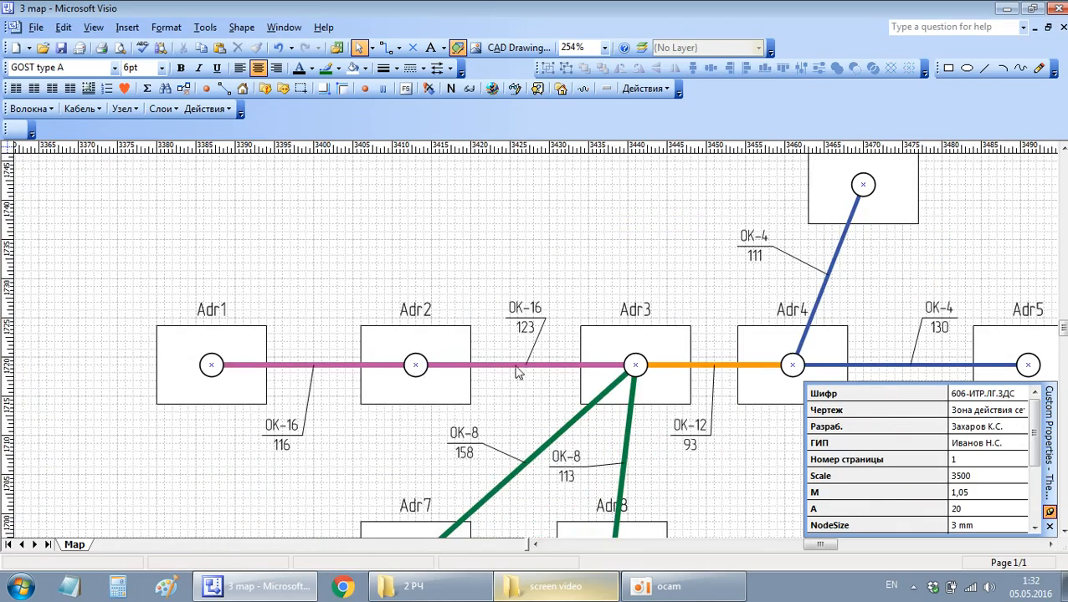
key("ctrl+Tab")
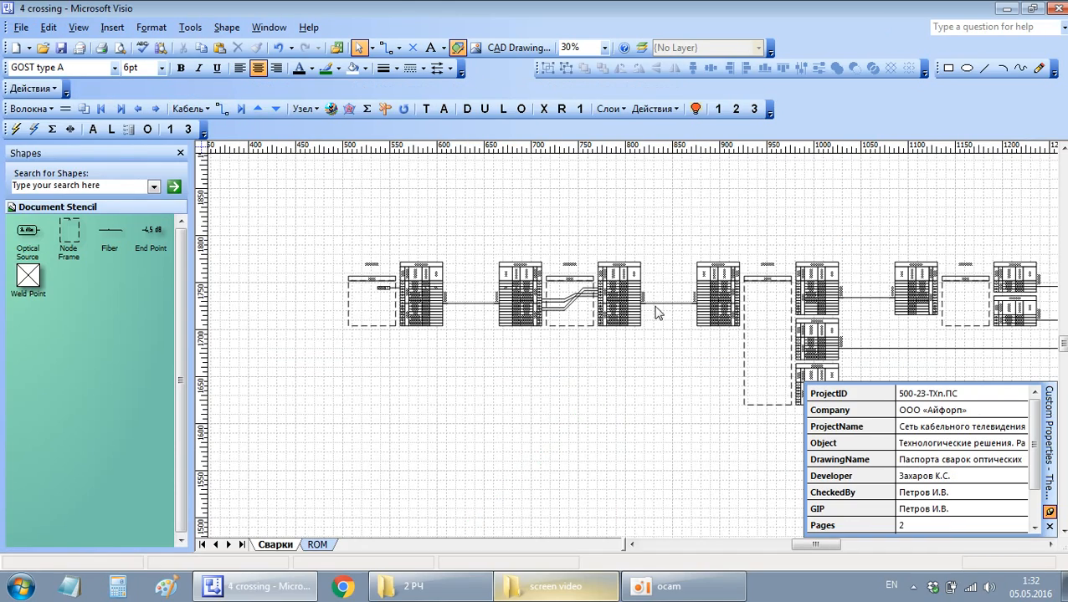
Step: Add a two-output optical splitter (Оптический делитель) below the Кросс Adr1 cable table in Кросс Adr2, based on three cells of fibre 16
scroll(550, 326, "up", 5)
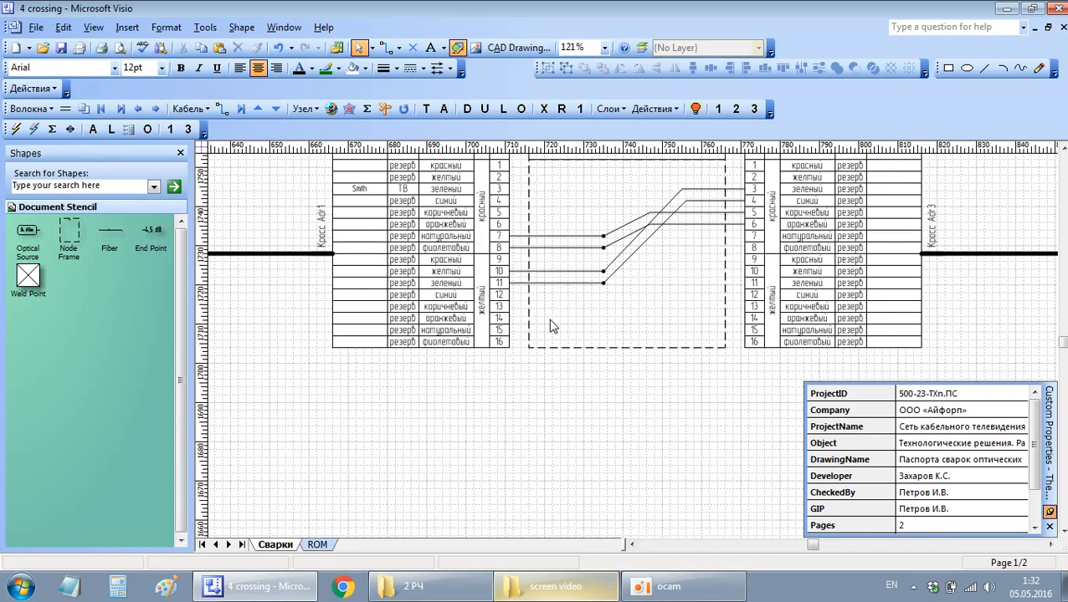
scroll(560, 353, "up", 3)
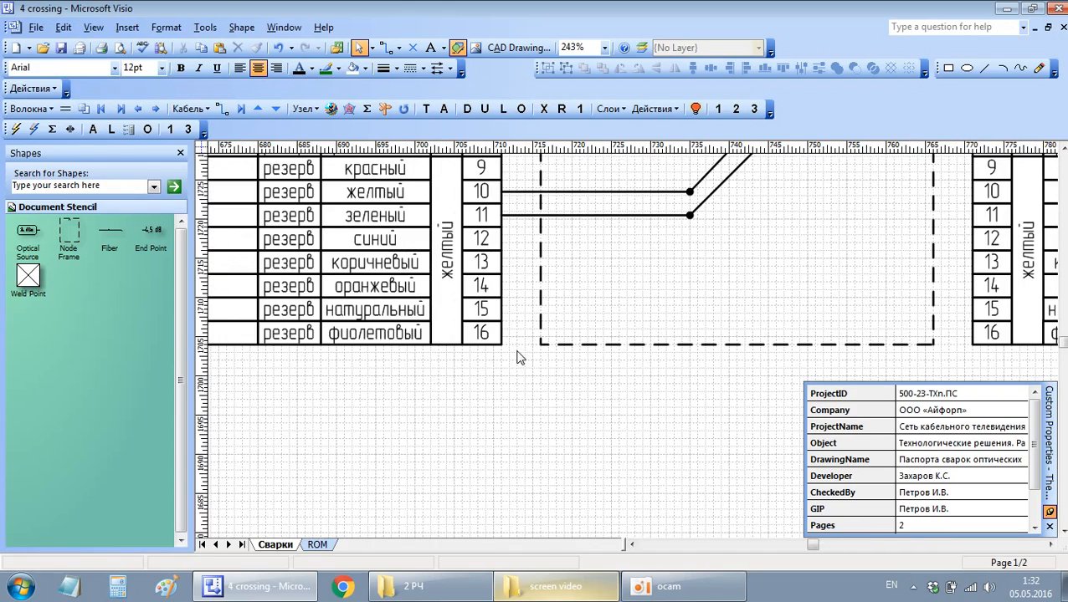
left_click(313, 340)
left_click(337, 342, "shift")
left_click(478, 338, "shift")
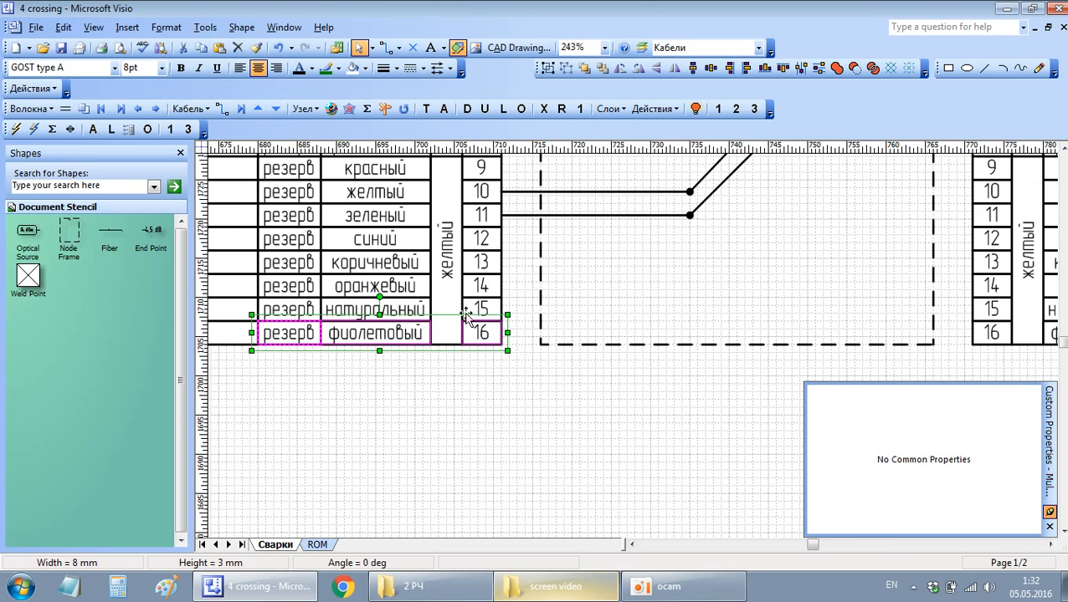
left_click(349, 111)
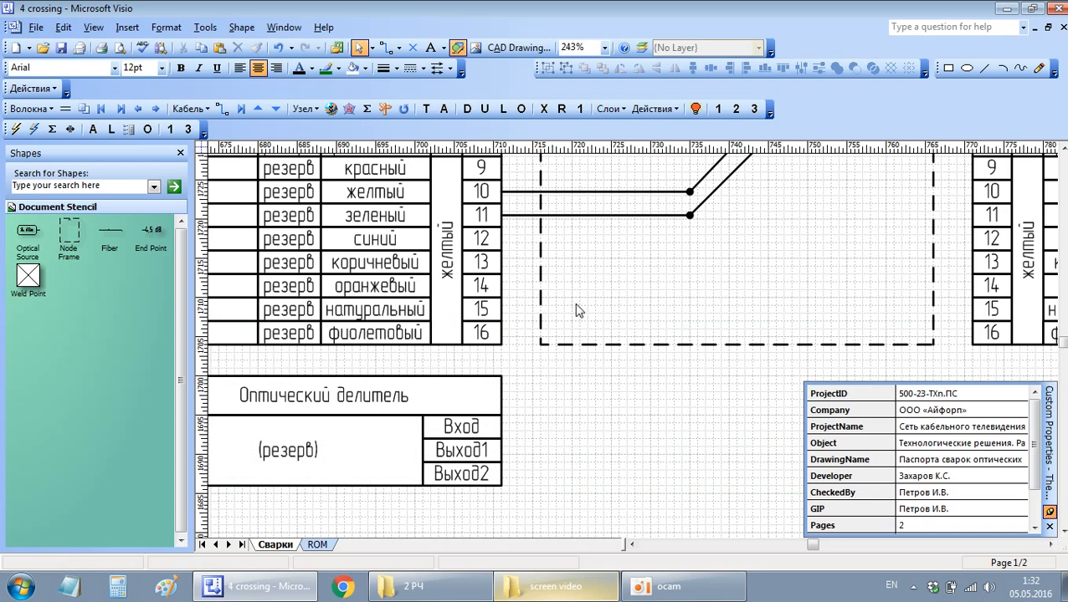
Step: Add a second splitter in Кросс Adr2, fed by incoming fibre 14 and wired to fibres 14 and 15 of the Кросс Adr3 cable
scroll(573, 329, "down", 3)
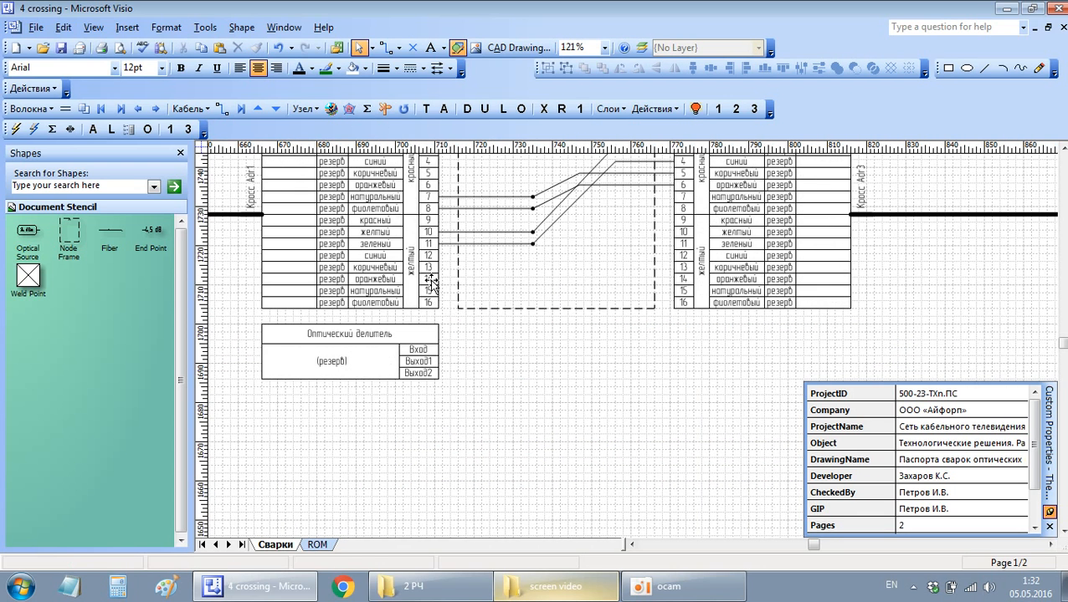
left_click(433, 285)
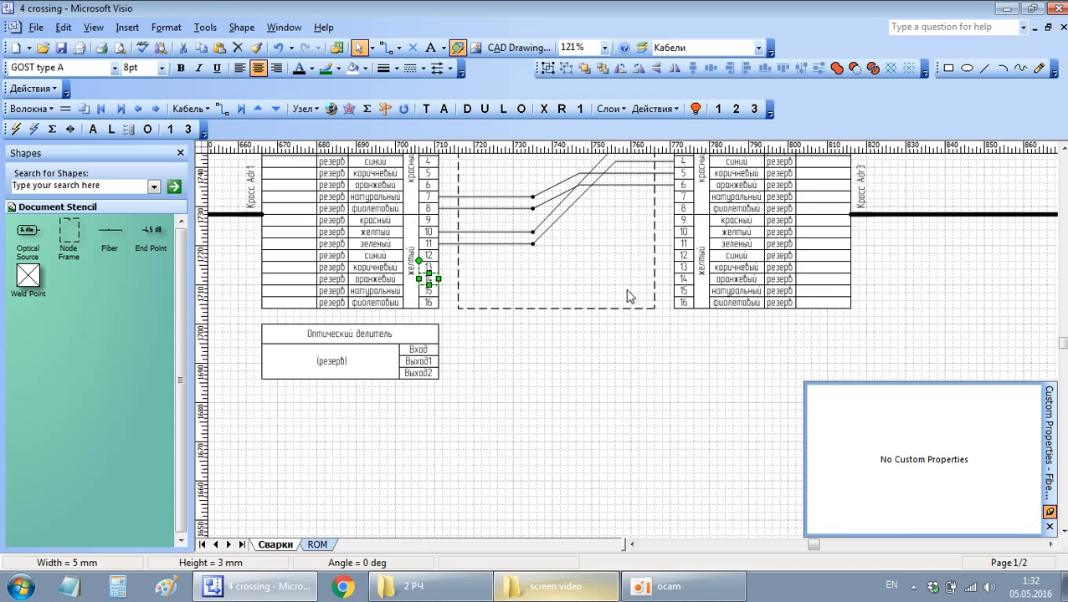
left_click(682, 292, "shift")
left_click(686, 294, "shift")
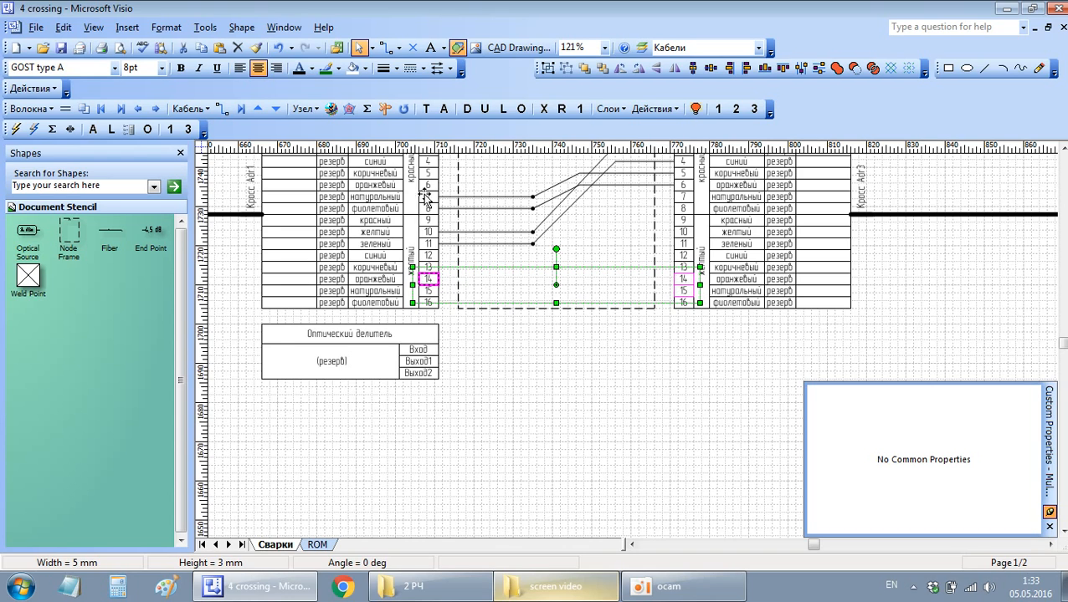
left_click(349, 110)
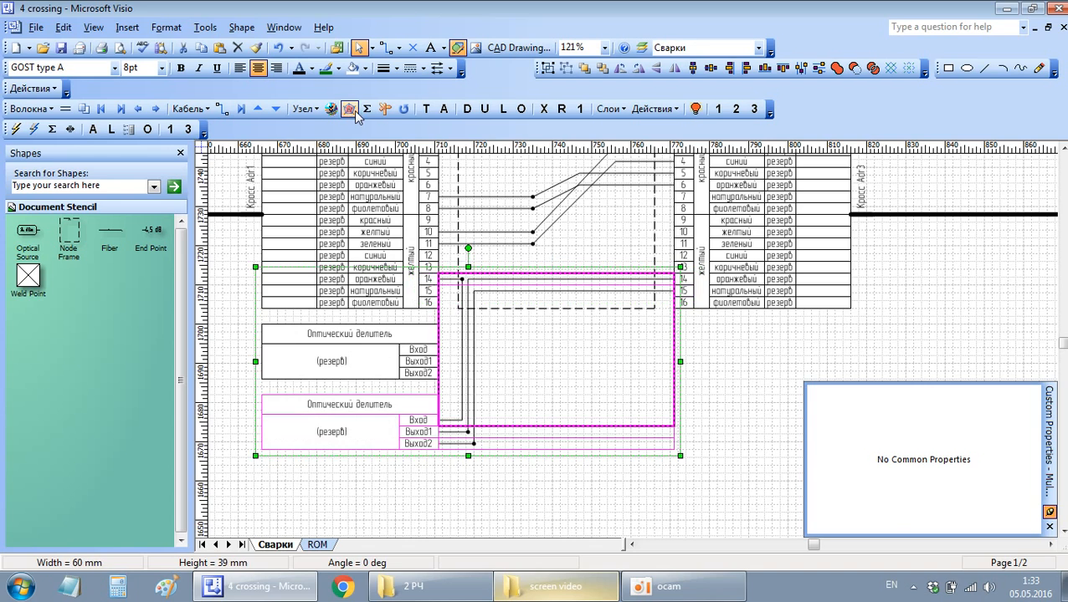
Step: Check the second splitter's weld lines, then delete that splitter and its connections to fibres 14 and 15
left_click(474, 308)
left_click(444, 280)
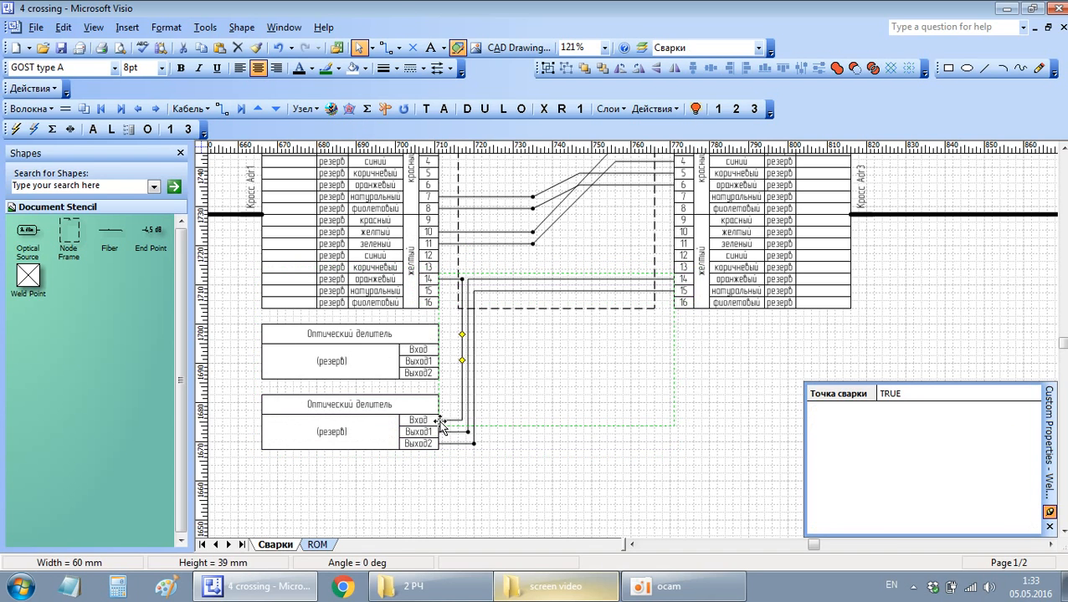
left_click(475, 389)
left_click(338, 434)
left_click_drag(216, 505, 563, 391)
key("Delete")
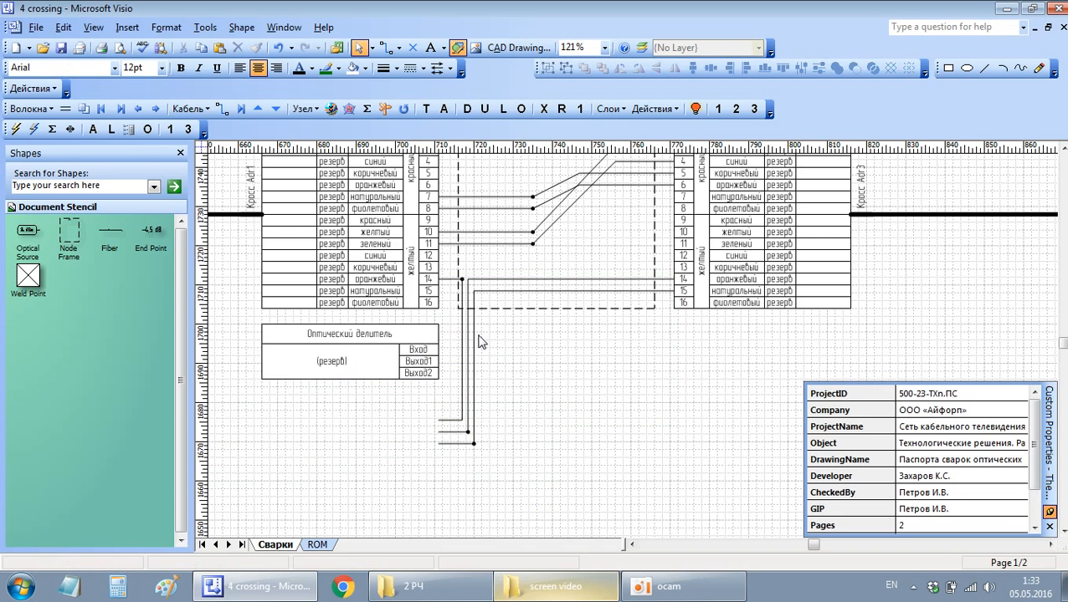
left_click(462, 386)
key("Delete")
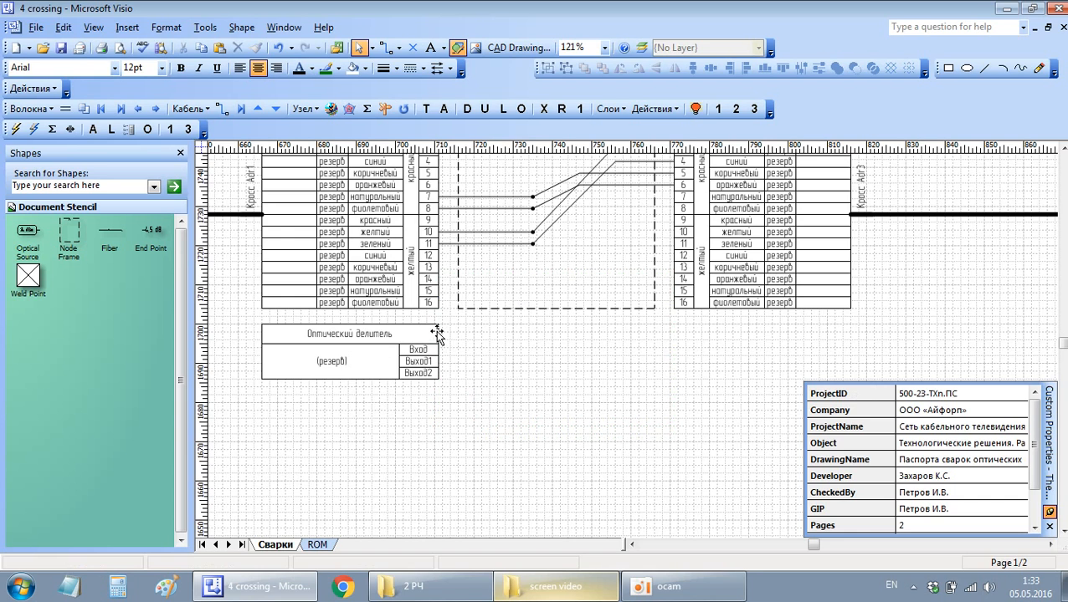
Step: Weld fibre 3 of the Кросс Adr1 cable to the splitter's Вход and move the line's vertical run closer to the cable
scroll(437, 234, "up", 1)
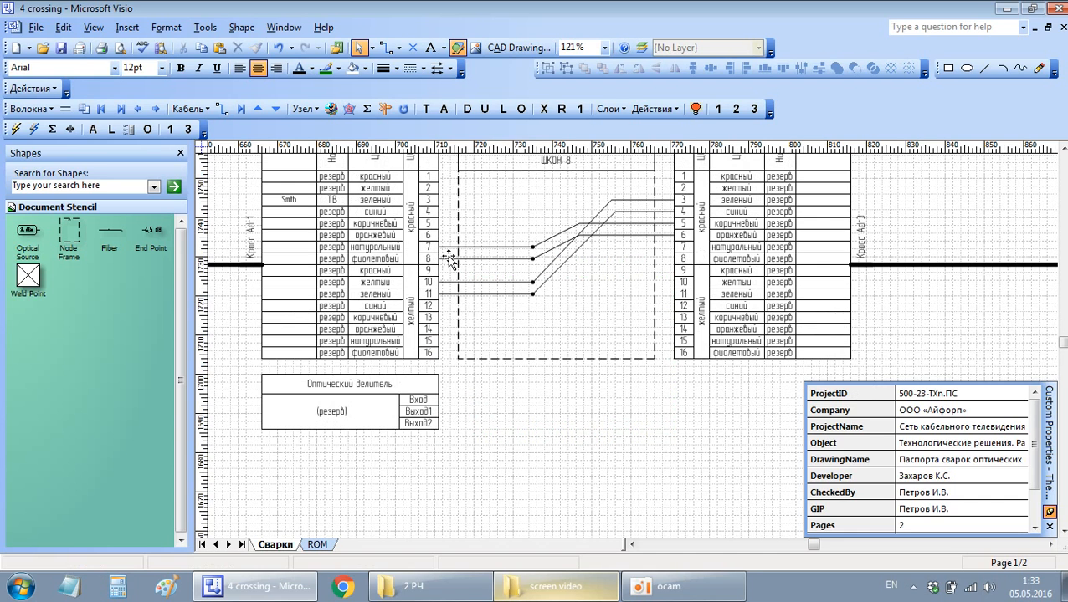
left_click(427, 204)
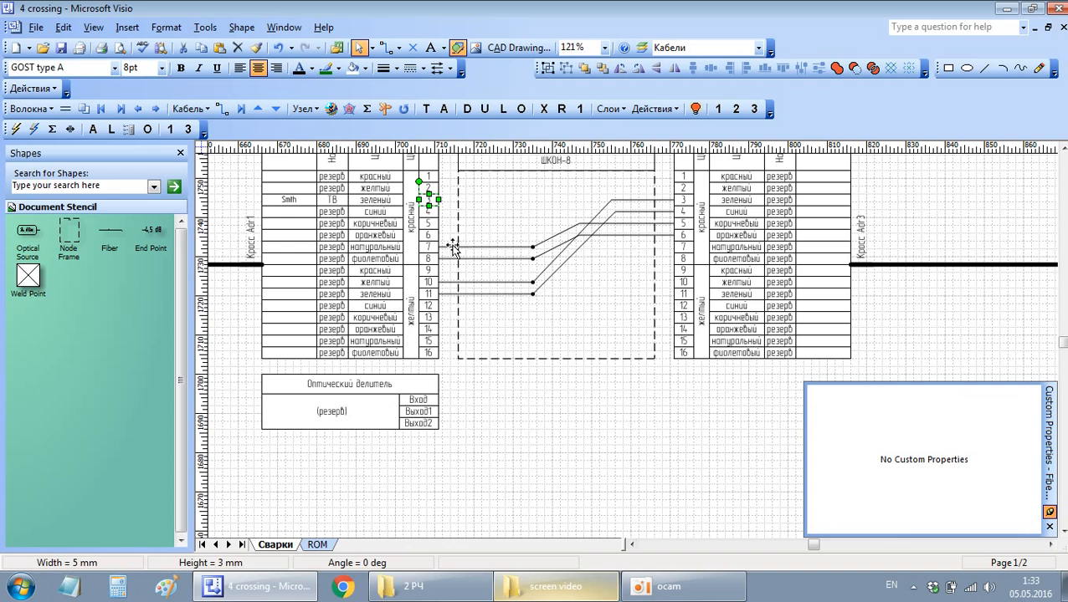
left_click(428, 401, "ctrl")
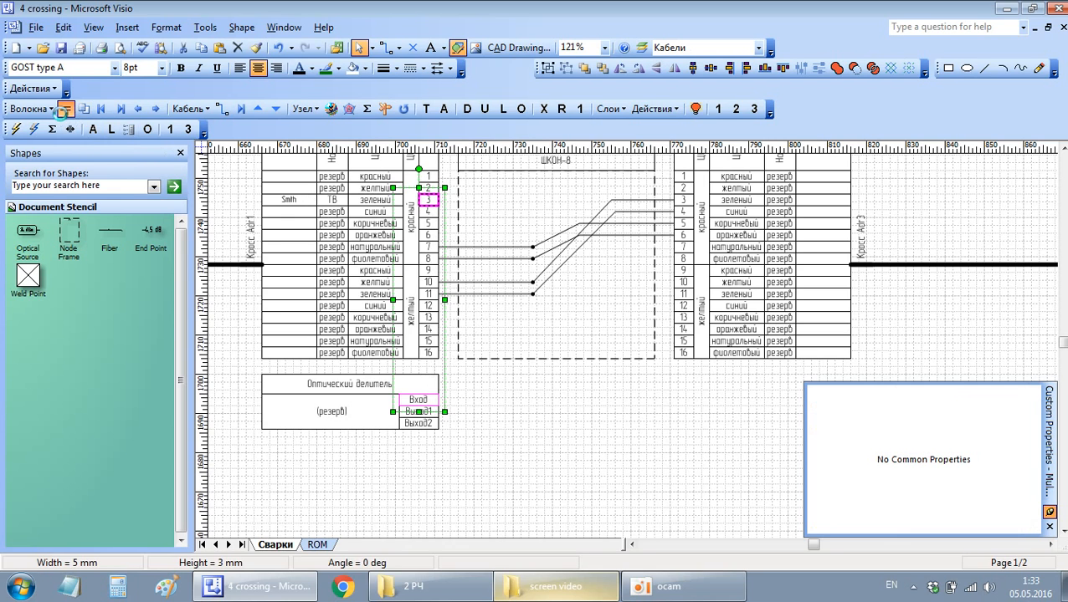
left_click(65, 109)
left_click_drag(523, 282, 465, 283)
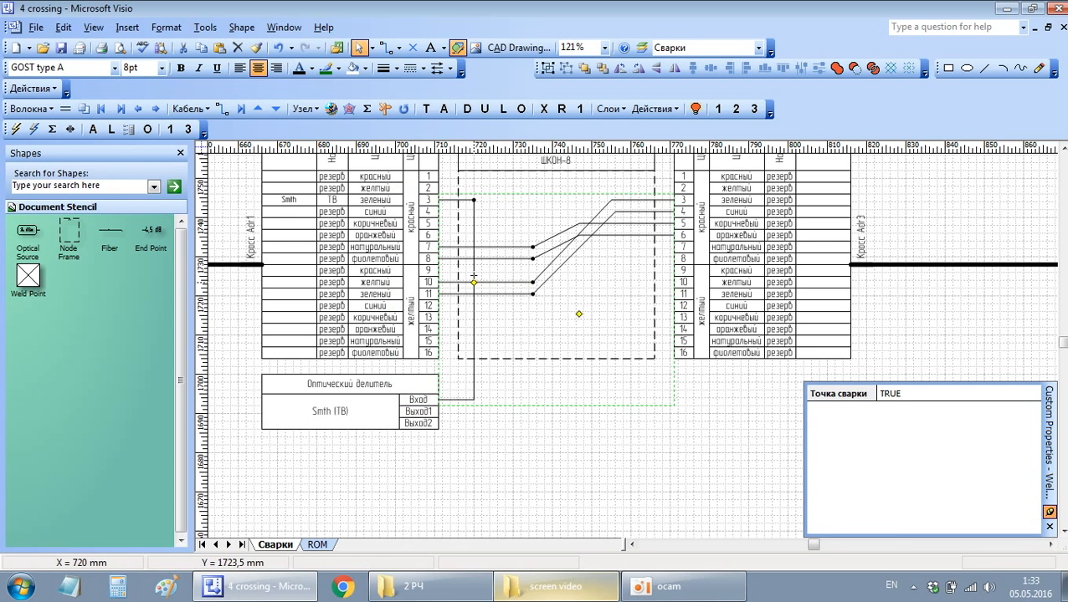
Step: Terminate the splitter's Выход2 in Кросс Adr2 on an SC-APC port numbered 1
left_click(448, 421)
left_click(436, 425)
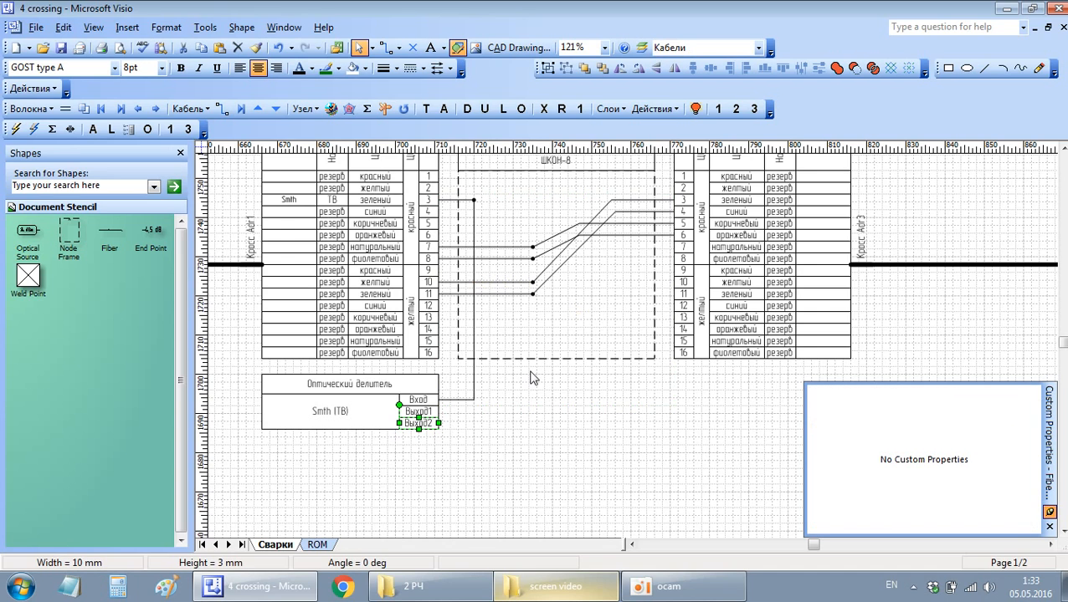
left_click(445, 111)
left_click(599, 457)
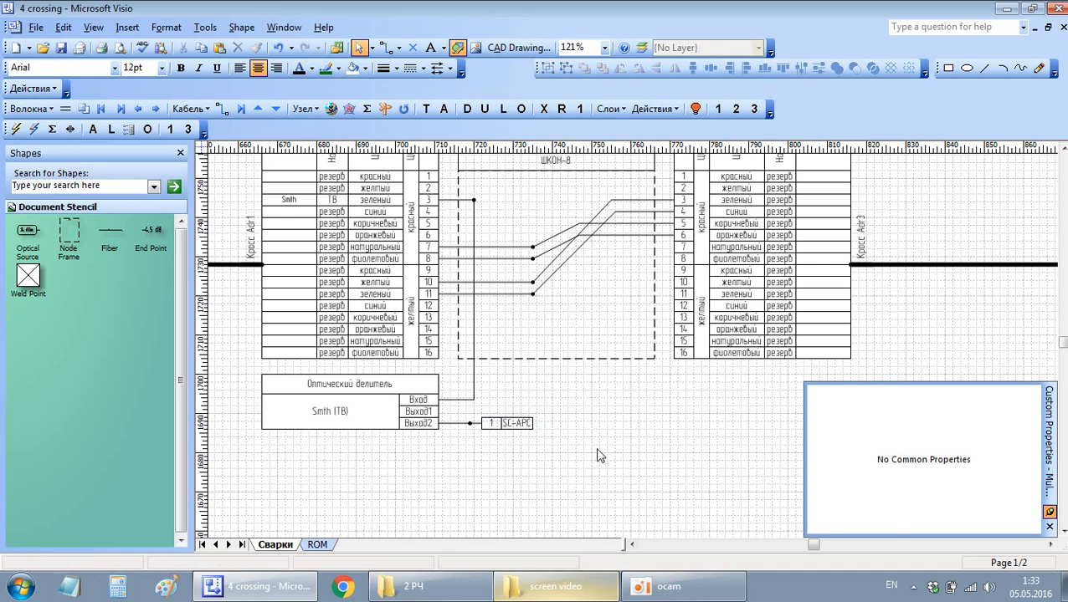
Step: Weld the splitter's Выход1 to fibre 1 of the Кросс Adr3 cable and shift the line's bend closer to that cable
left_click(432, 411)
scroll(721, 314, "up", 1)
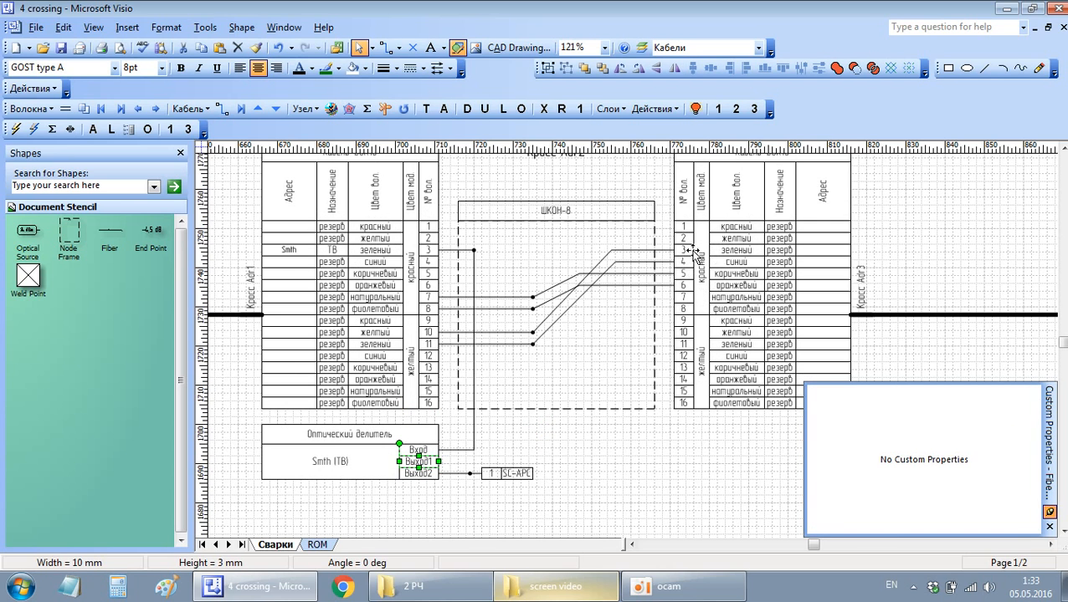
left_click(684, 228, "shift")
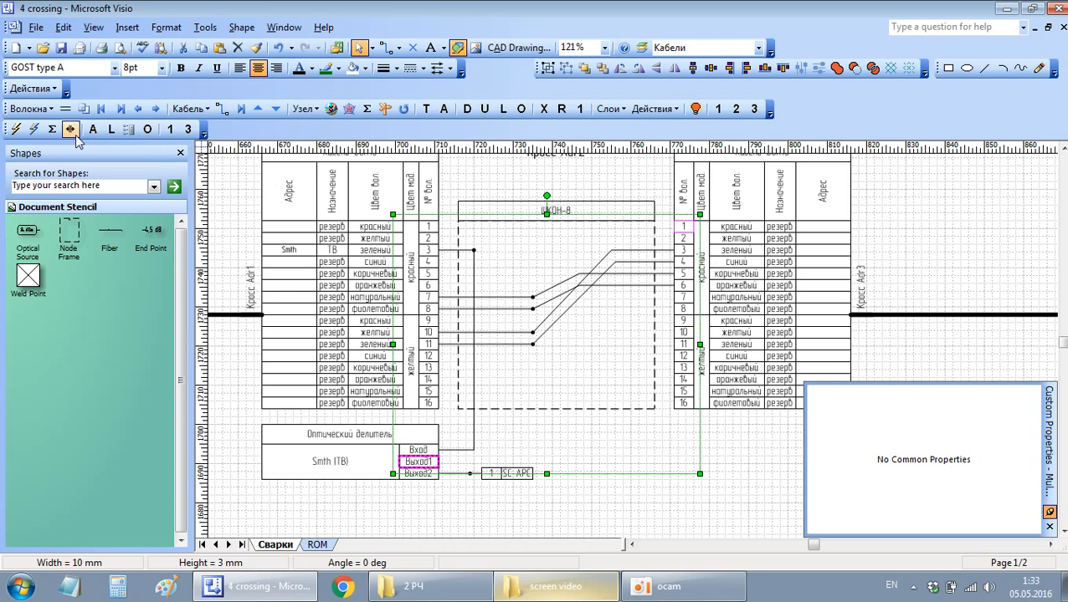
left_click(66, 110)
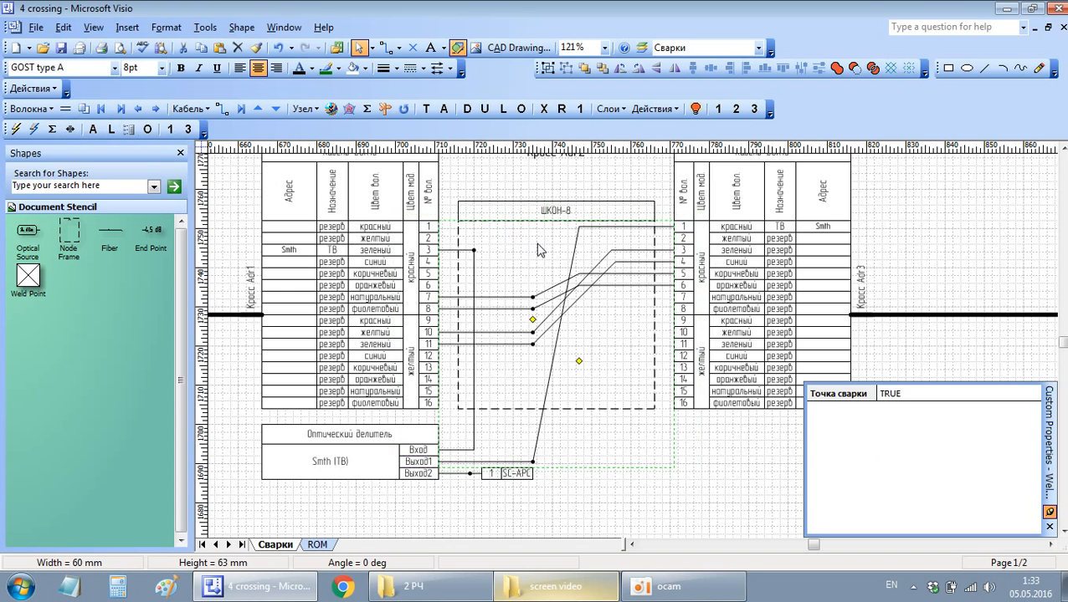
mouse_move(531, 322)
left_mouse_down()
mouse_move(491, 317)
mouse_move(545, 323)
mouse_move(534, 331)
left_mouse_up()
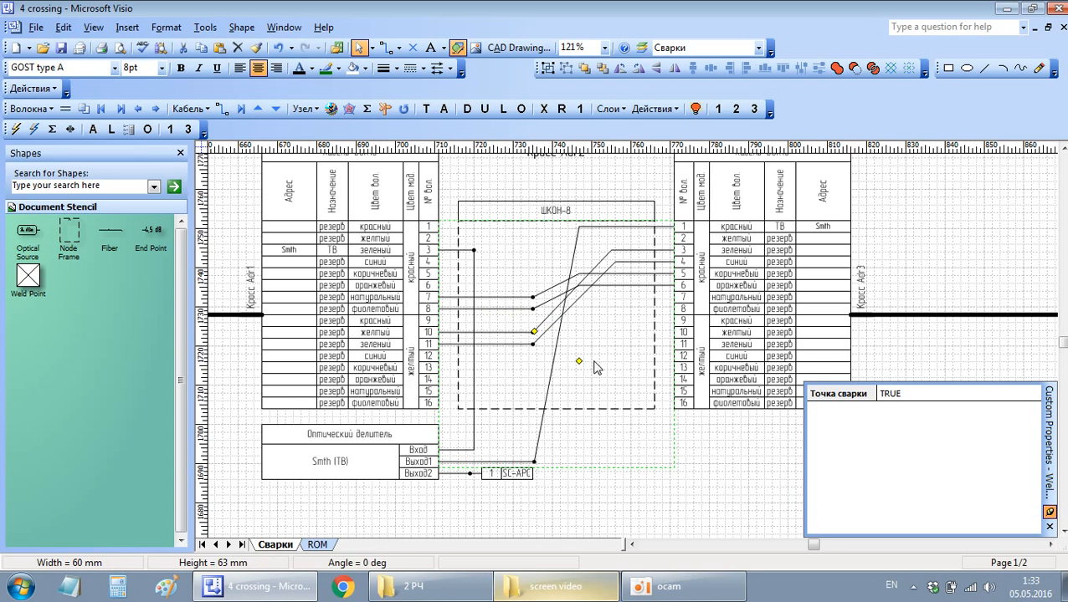
left_click_drag(581, 365, 638, 362)
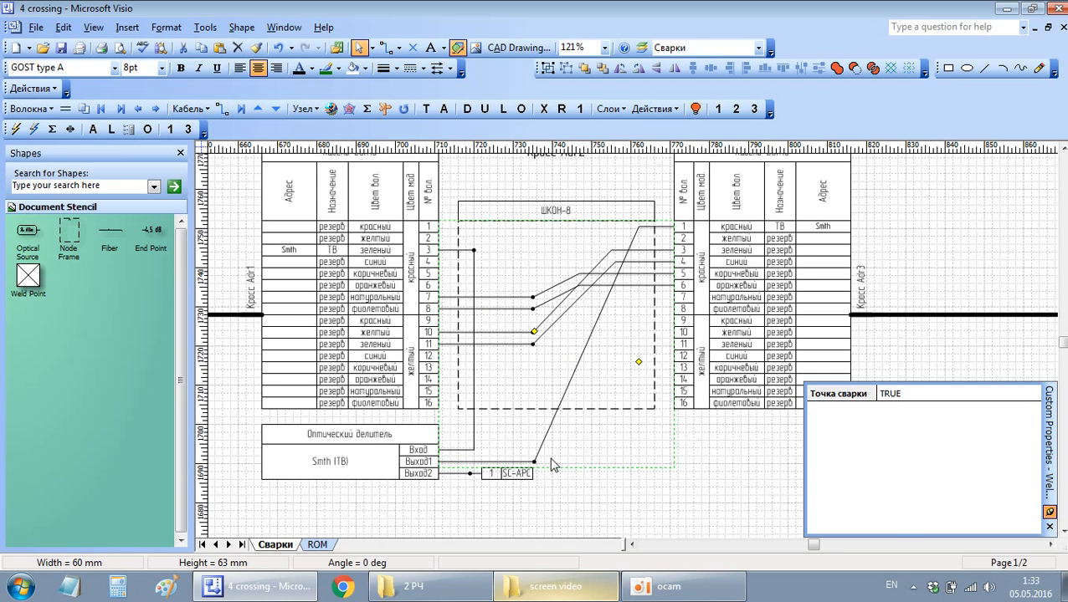
left_click(682, 506)
Step: Transfer the fibre 1 assignment from the Кросс Adr3 cable in Кросс Adr2 to that cable's far end in Кросс Adr3
scroll(488, 312, "right", 3)
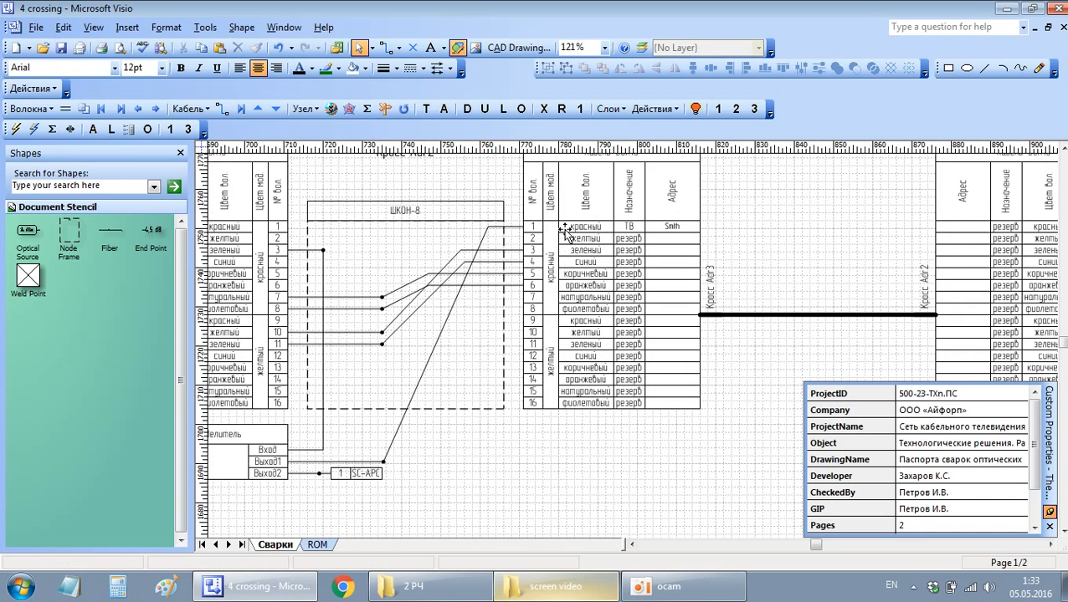
left_click(668, 228)
scroll(525, 298, "right", 5)
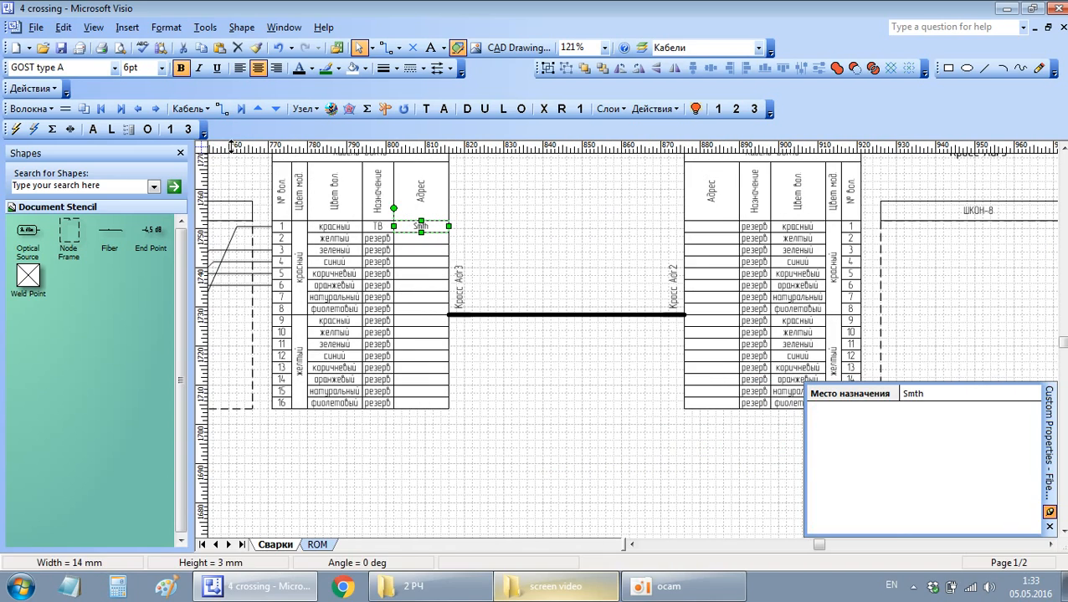
scroll(502, 276, "right", 5)
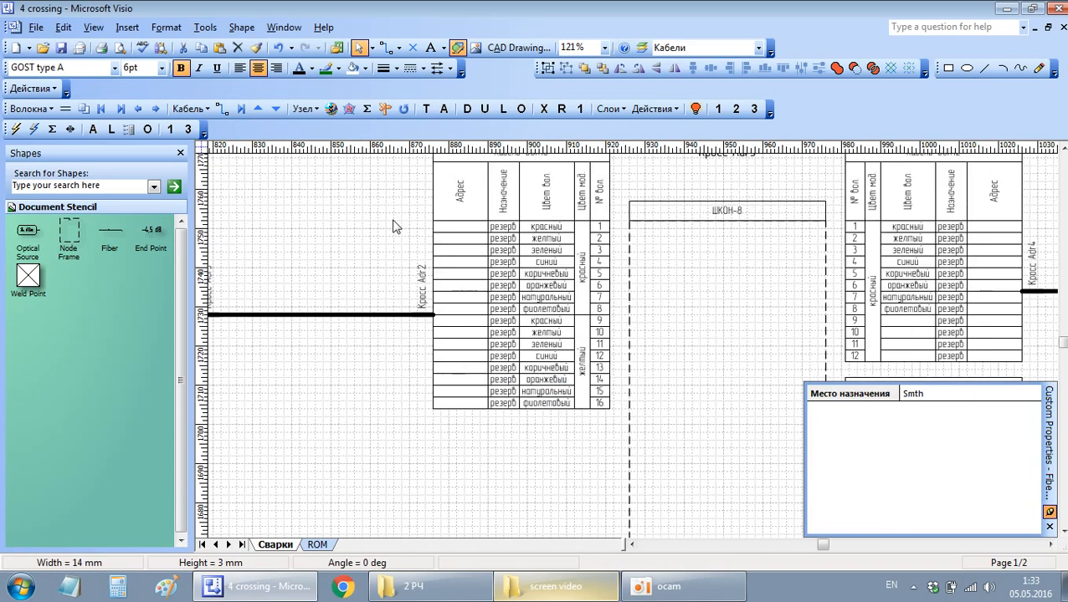
scroll(511, 268, "up", 3)
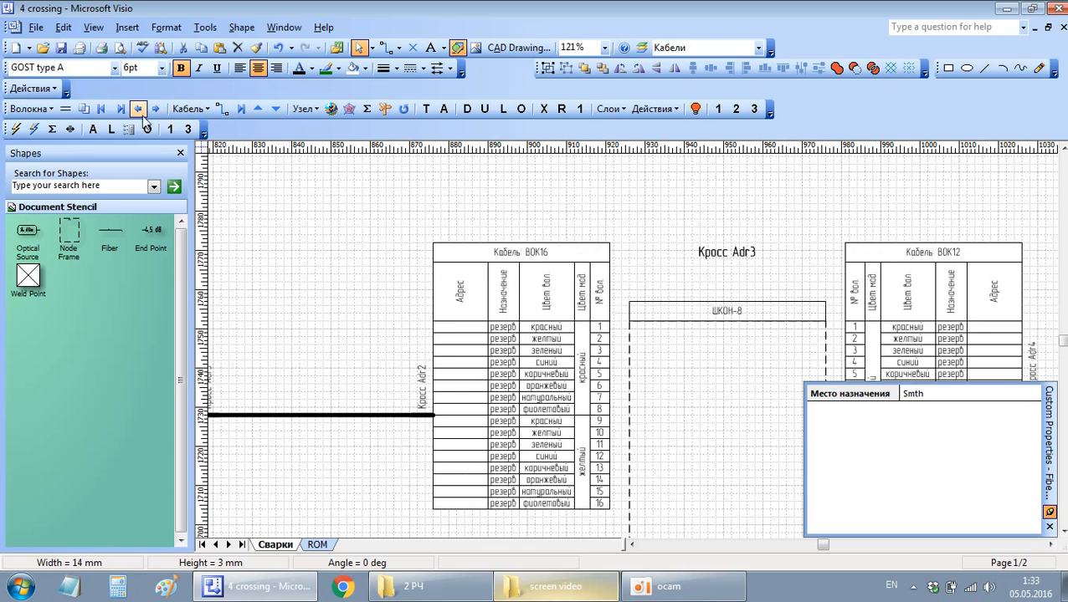
left_click(230, 111)
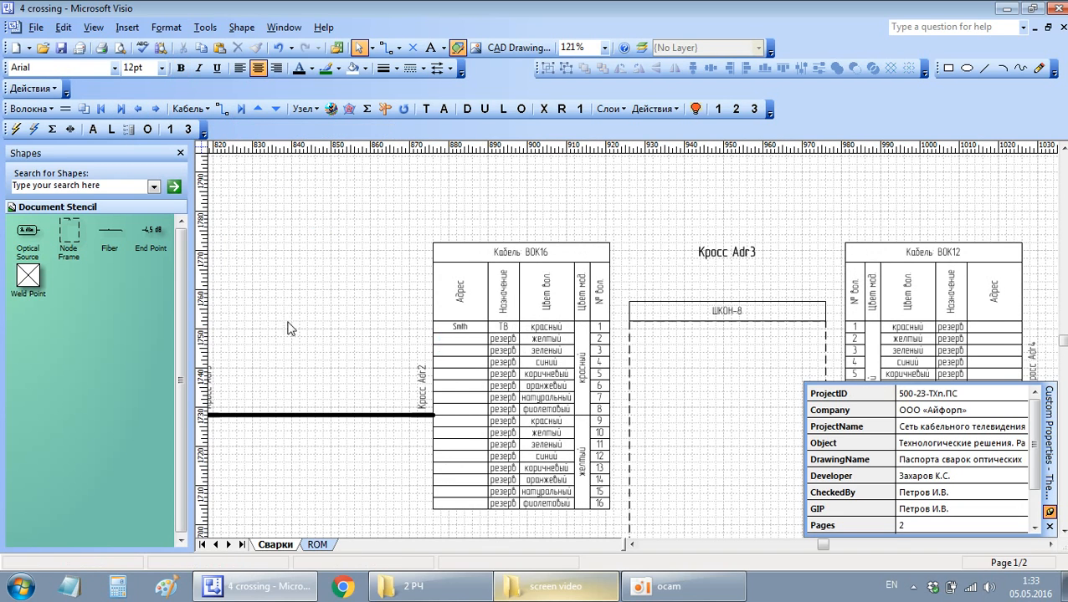
Step: Examine in the 3 map drawing which houses and cables branch off from Adr3
scroll(519, 344, "right", 2)
scroll(569, 331, "down", 2)
scroll(572, 329, "down", 2)
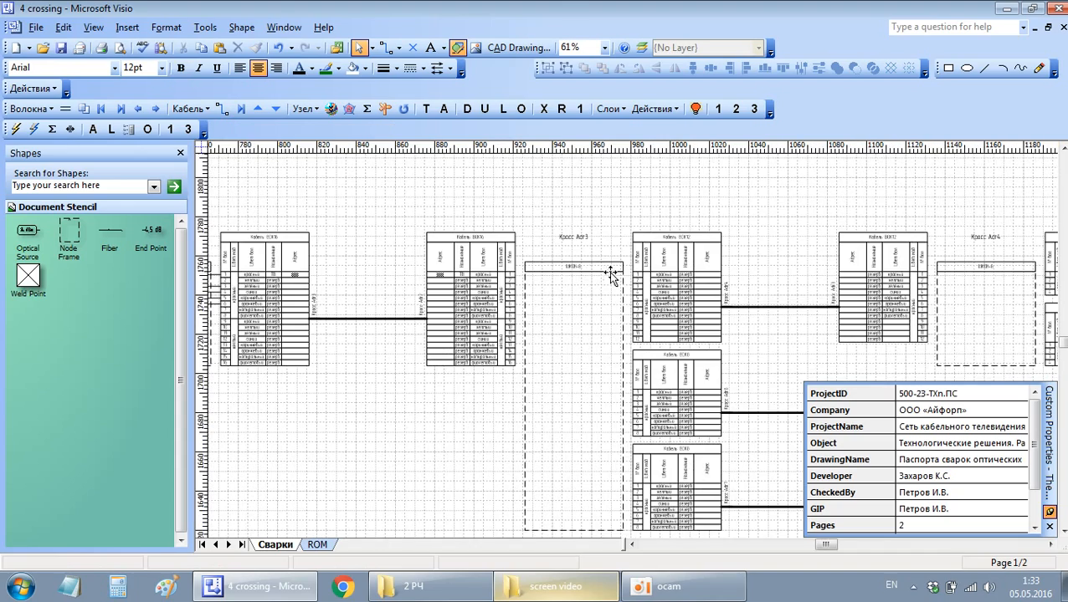
scroll(609, 271, "down", 2)
key("ctrl+Tab")
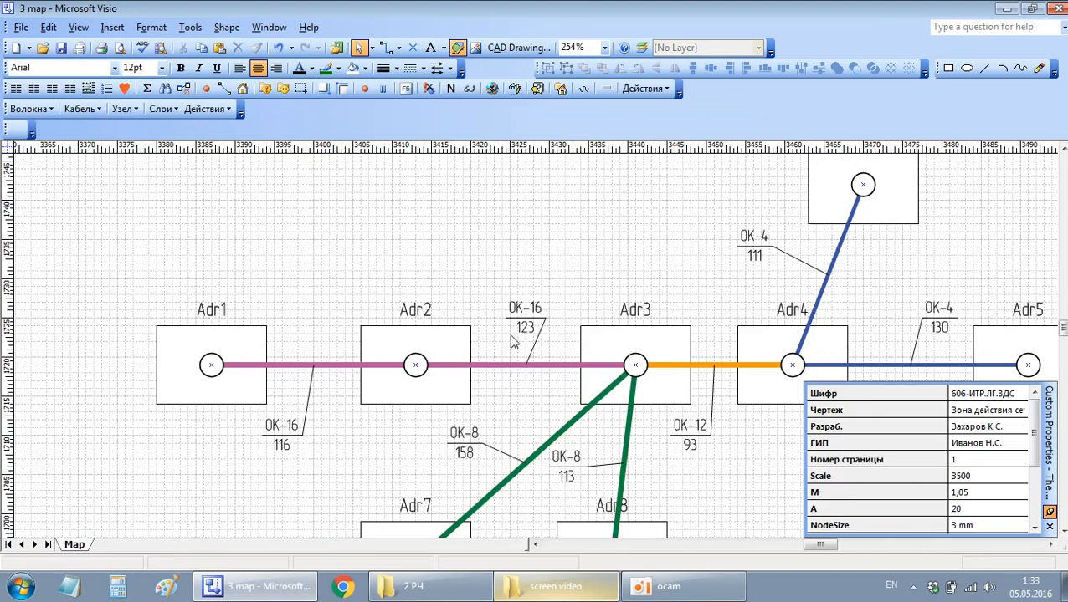
scroll(564, 279, "right", 1)
scroll(612, 315, "down", 1)
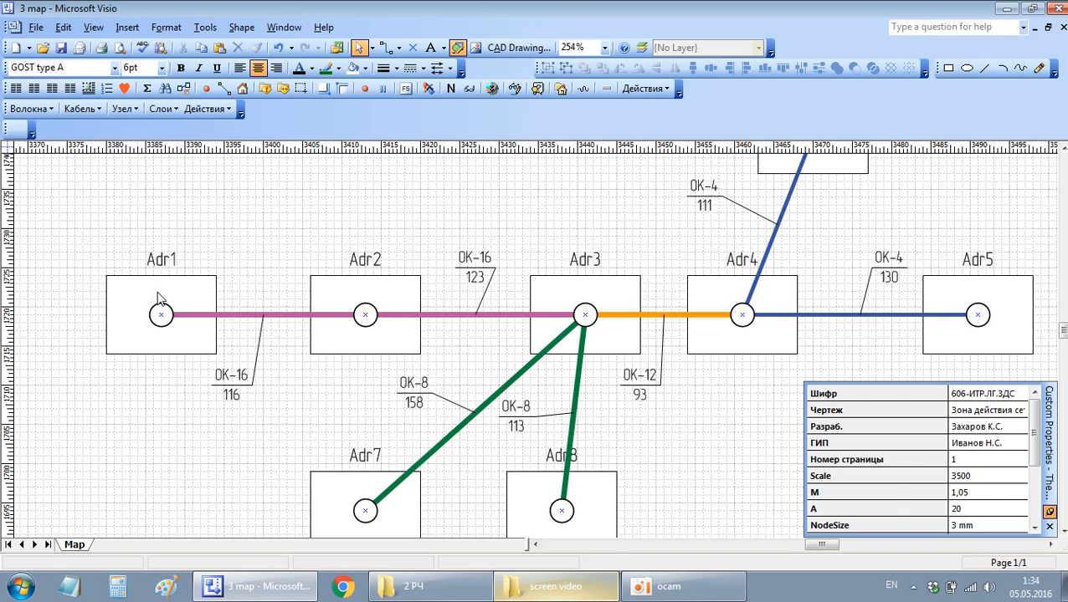
key("ctrl+Tab")
Step: Add a two-output optical splitter (Оптический делитель) in Кросс Adr3, based on fibres 14, 15 and 16 of the Кросс Adr2 cable
scroll(569, 293, "up", 1)
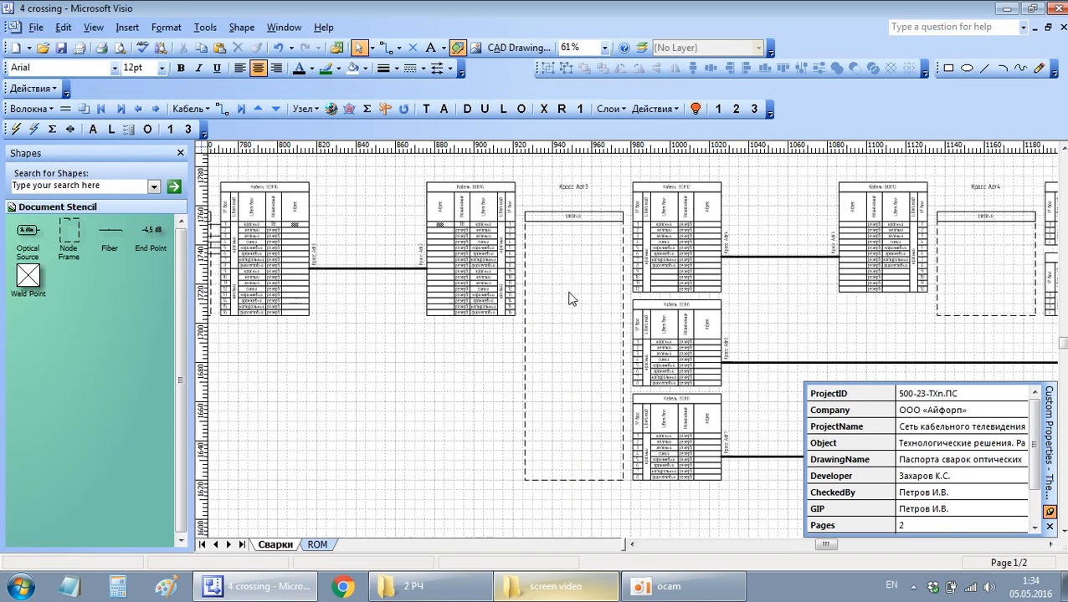
scroll(512, 297, "up", 2)
scroll(480, 352, "up", 2)
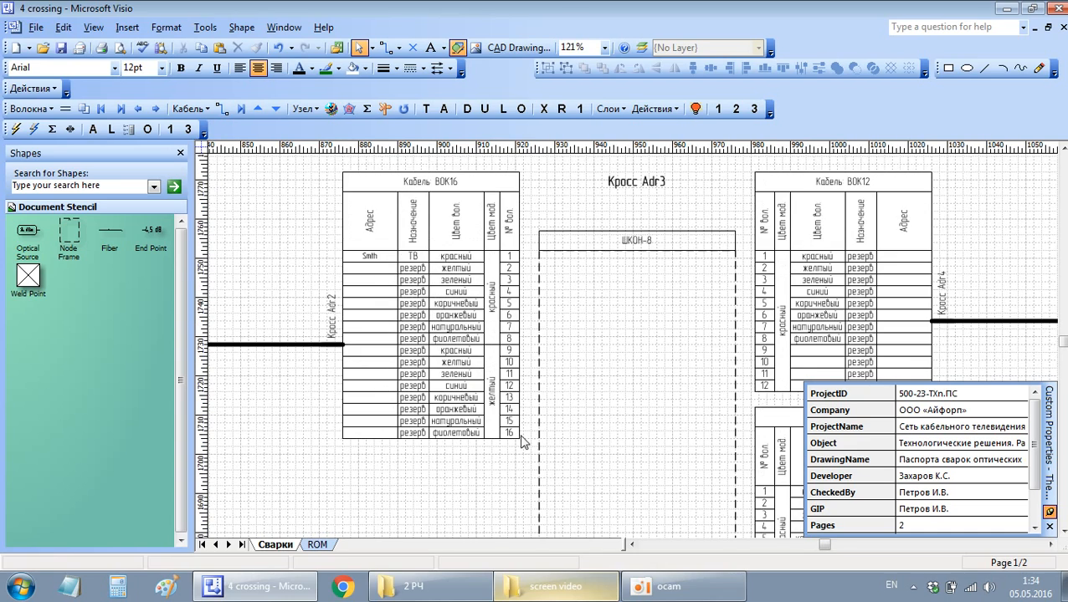
scroll(504, 445, "up", 1)
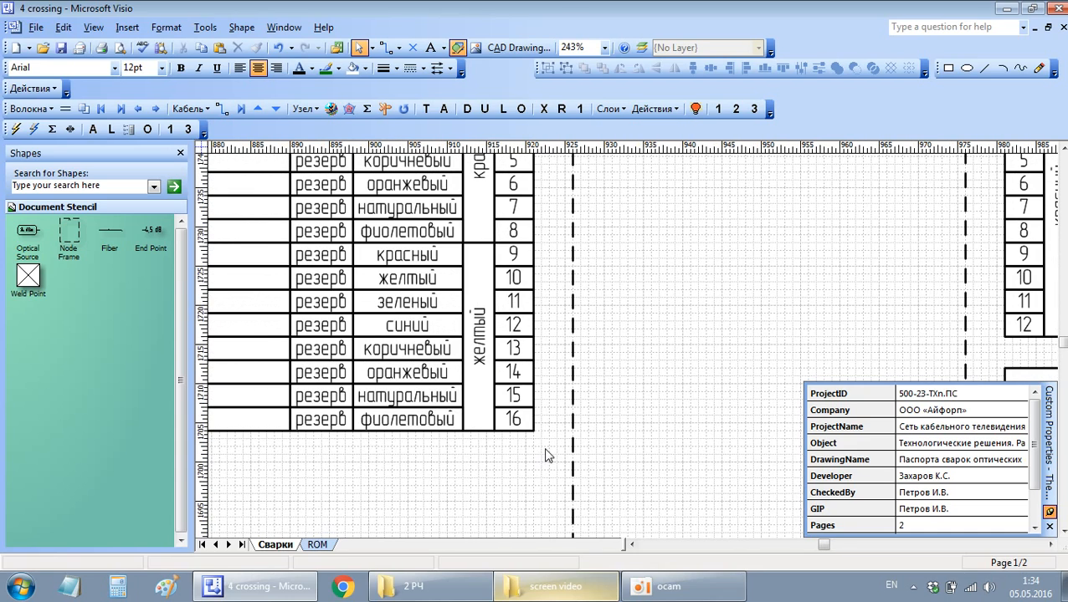
left_click_drag(545, 456, 477, 354)
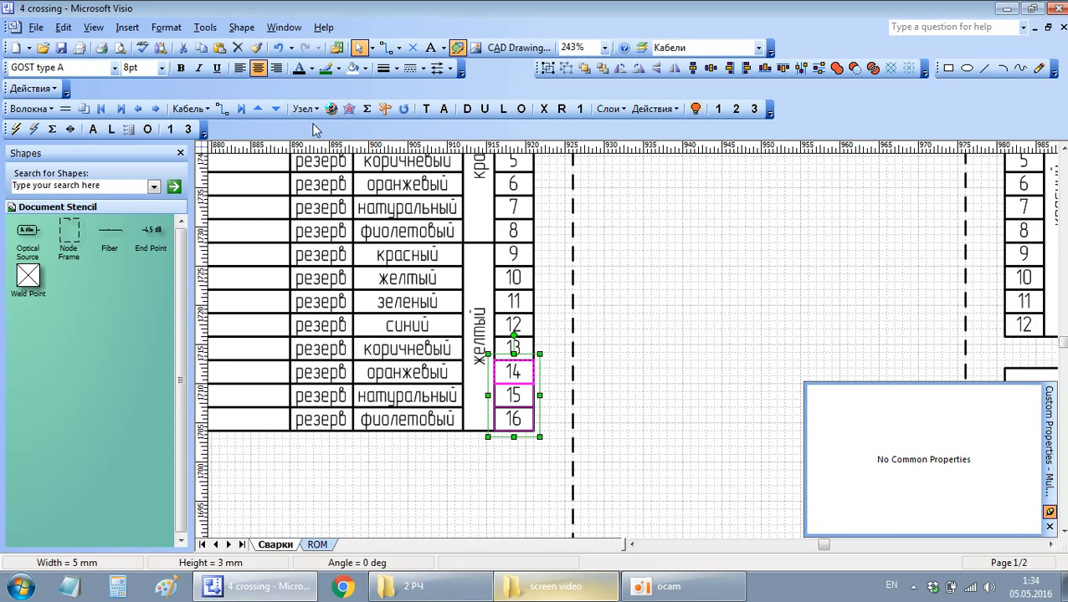
left_click(349, 109)
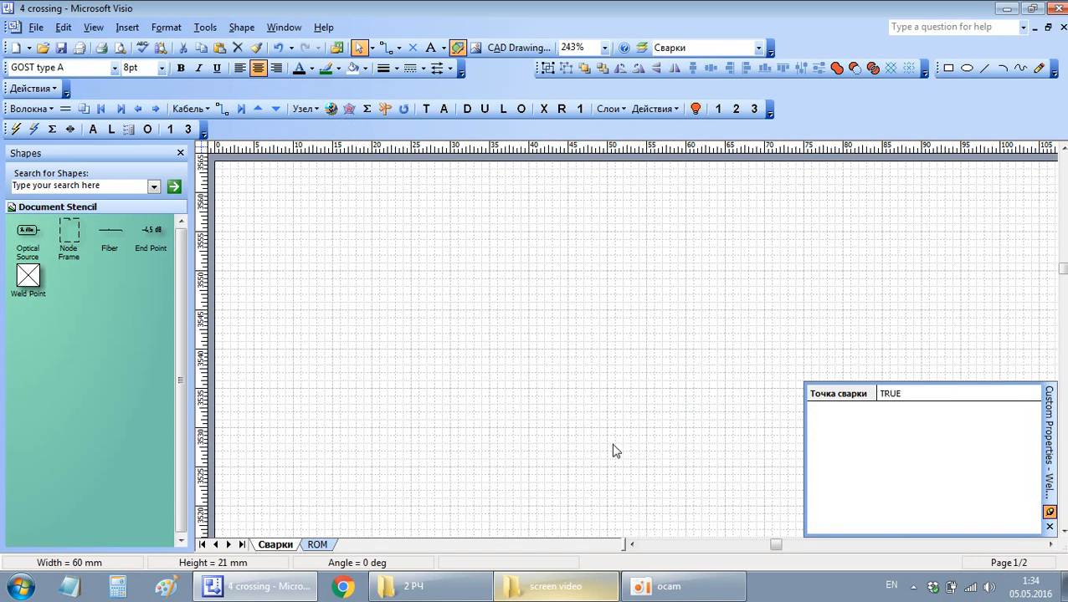
Step: Delete the three connections between the new Кросс Adr3 splitter and fibres 14, 15 and 16
scroll(660, 393, "down", 3)
scroll(760, 389, "down", 3)
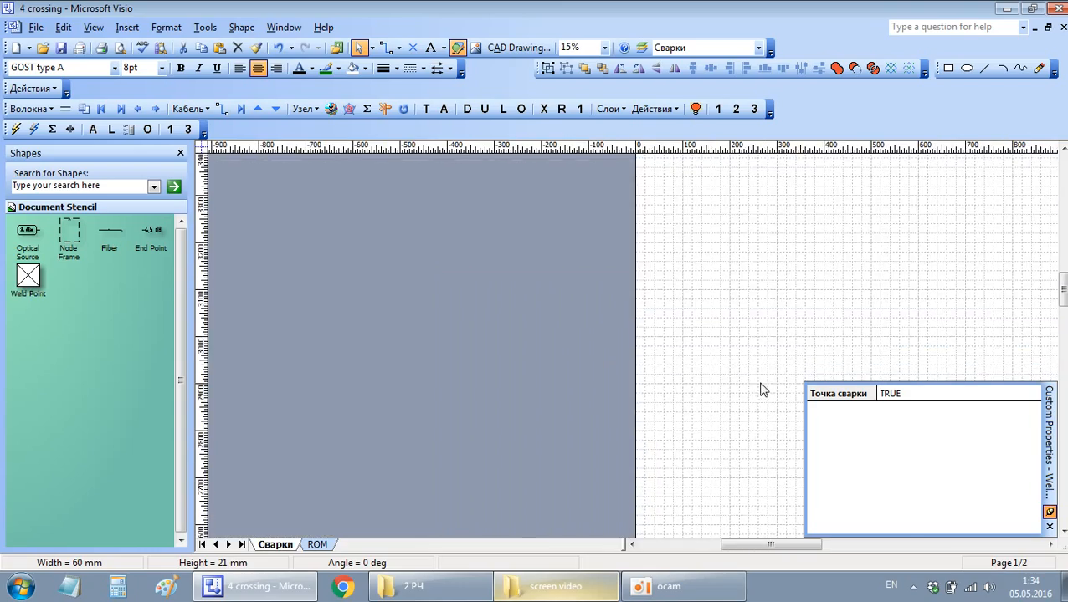
scroll(665, 382, "right", 4)
scroll(667, 381, "down", 1)
scroll(635, 402, "down", 3)
scroll(520, 445, "up", 6)
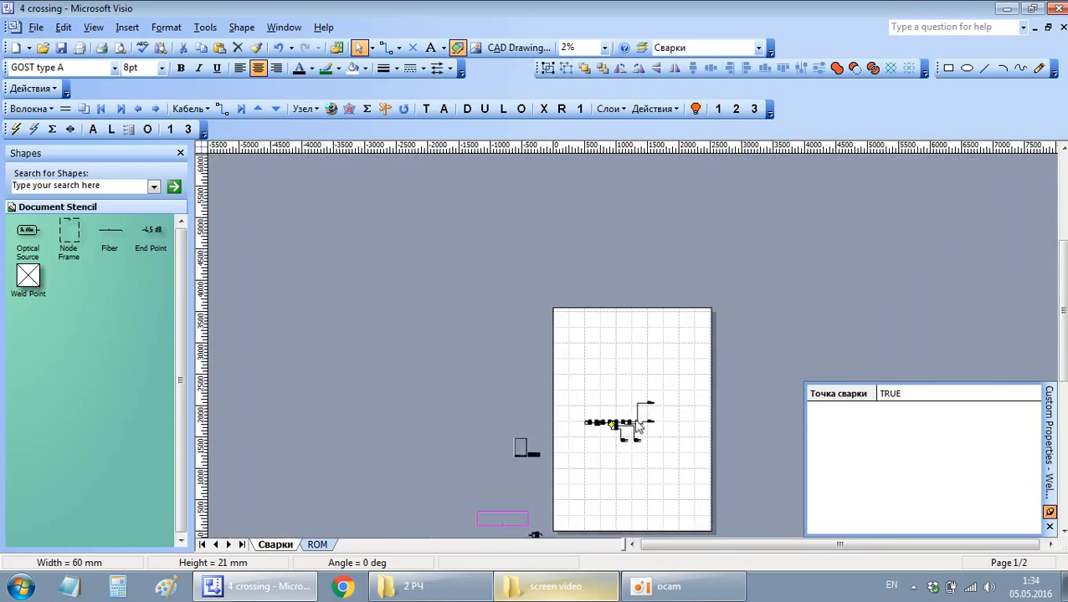
scroll(440, 402, "up", 8)
scroll(489, 443, "down", 3)
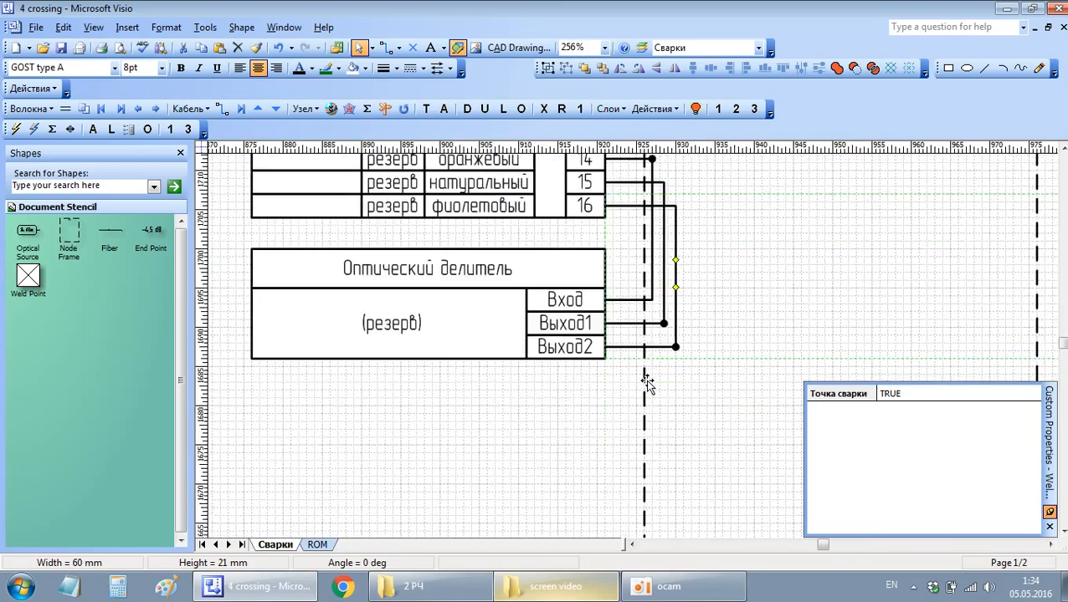
scroll(747, 346, "up", 1)
key("Delete")
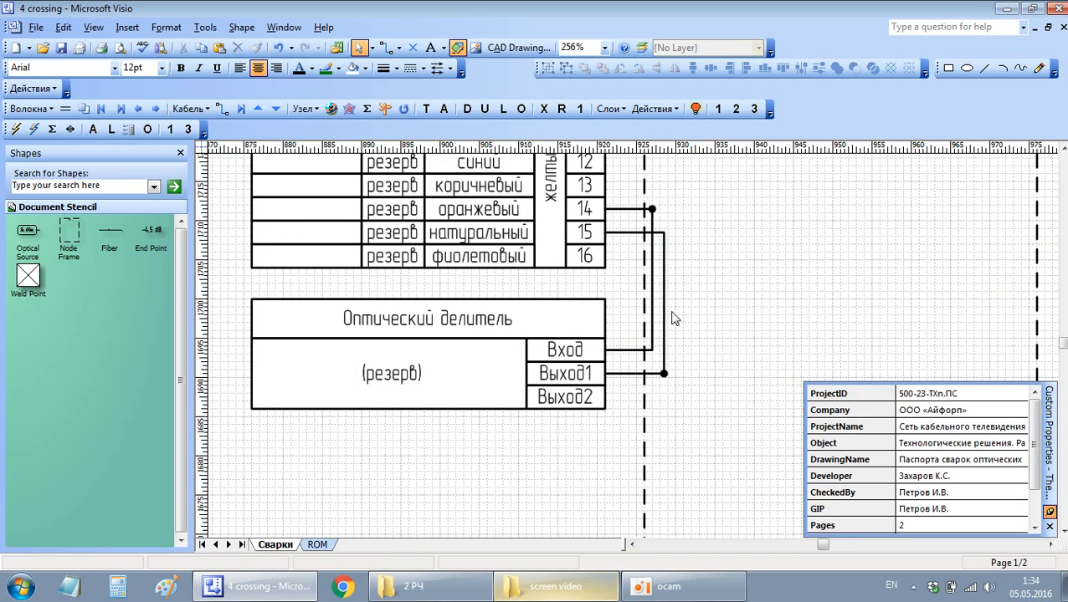
left_click(660, 332)
key("Delete")
left_click(652, 334)
key("Delete")
scroll(682, 276, "down", 2)
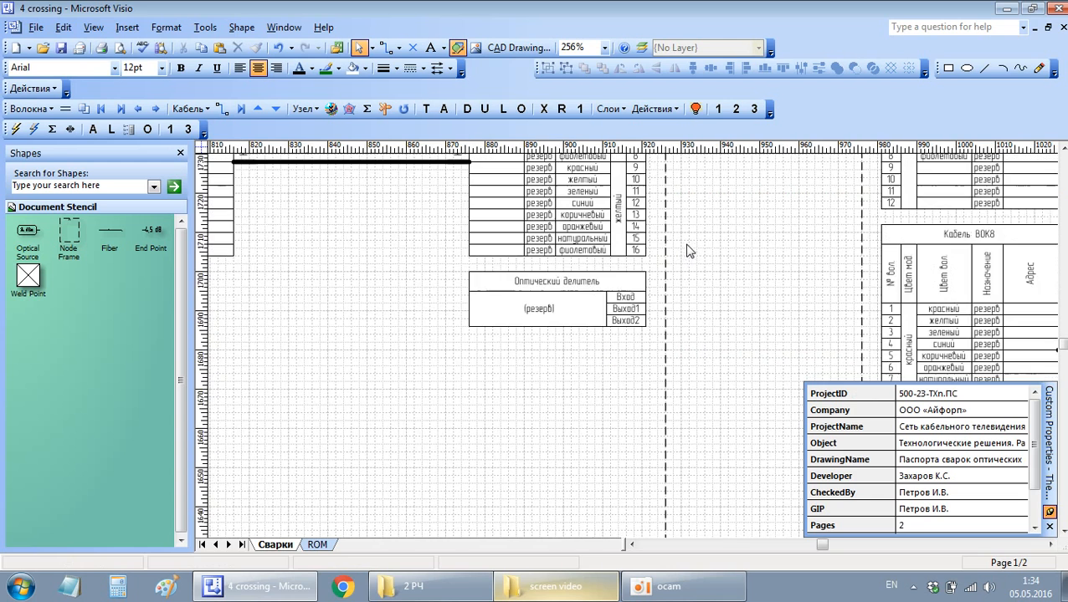
Step: Add a second two-output splitter below the first in Кросс Adr3 and delete its connections to fibres 14, 15 and 16
scroll(674, 351, "right", 1)
left_click_drag(601, 317, 575, 269)
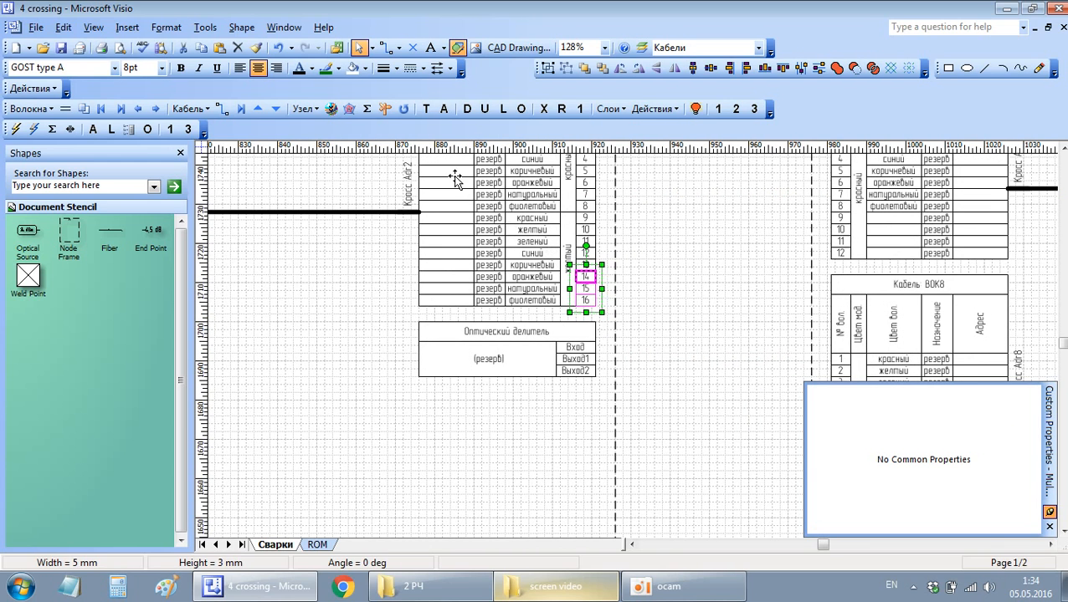
left_click(349, 109)
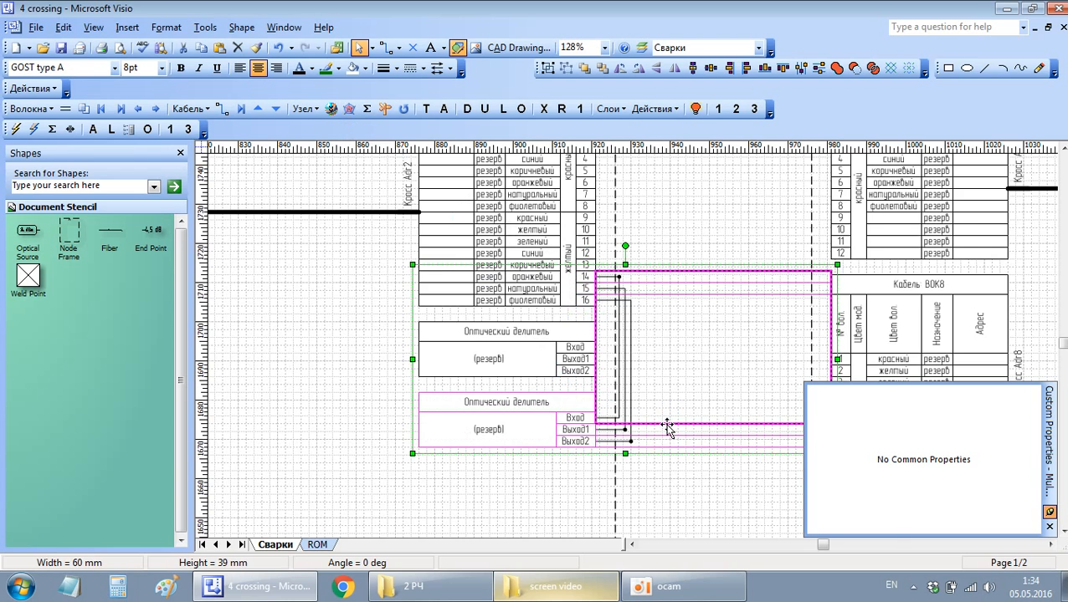
left_click(631, 450)
key("Delete")
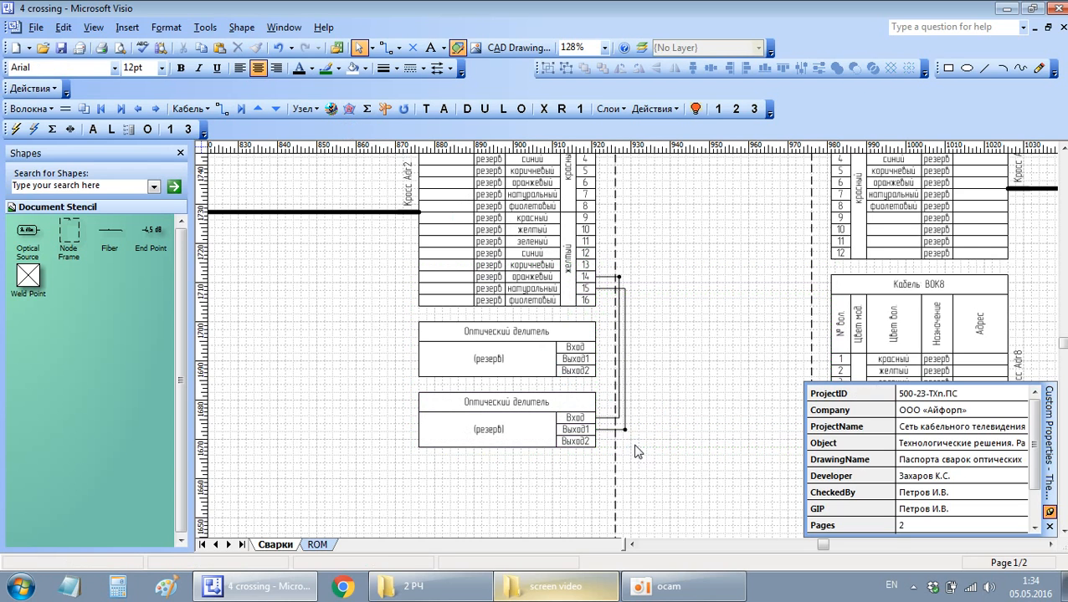
left_click(622, 425)
key("Delete")
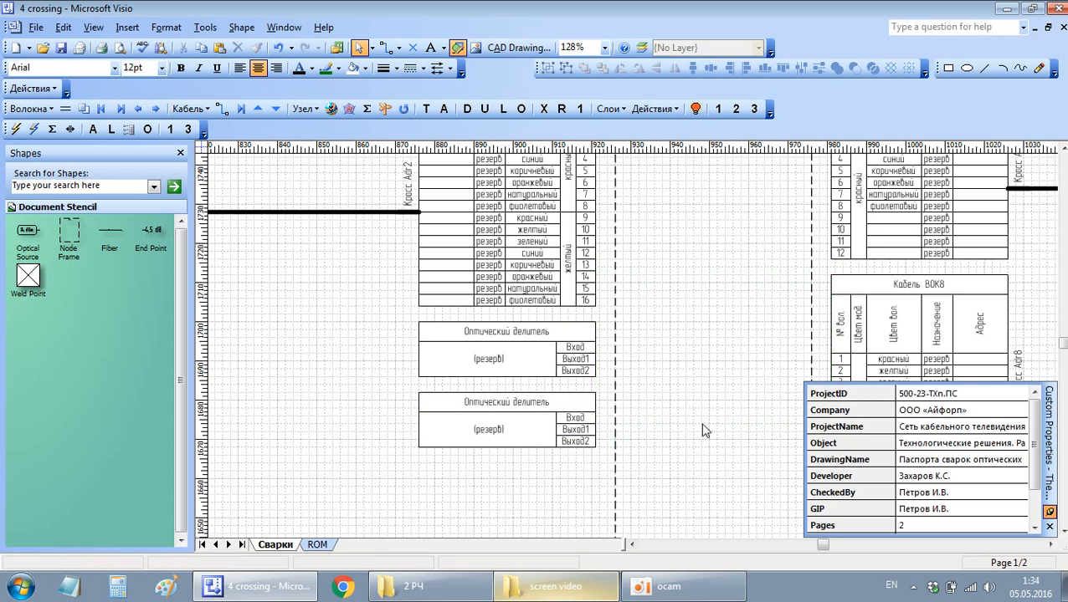
Step: Add a third two-output splitter below the second in Кросс Adr3, without keeping its connections to fibres 14, 15 and 16
left_click_drag(636, 312, 564, 257)
left_click(349, 109)
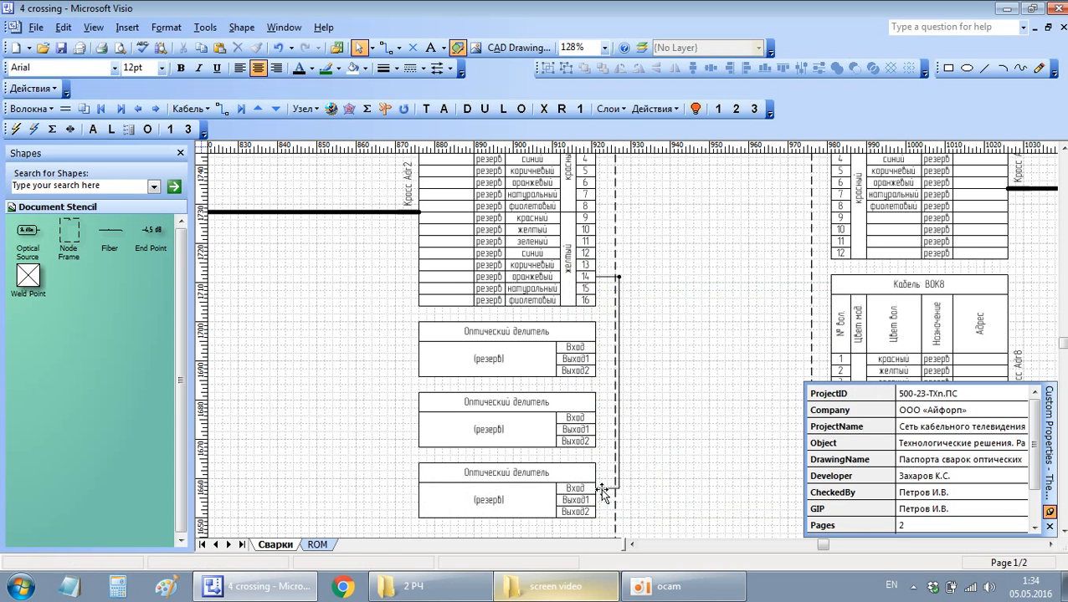
Step: Weld fibre 1 of the Кросс Adr2 cable to the topmost splitter's Вход and move the line's vertical run close to the cable
scroll(653, 327, "up", 3)
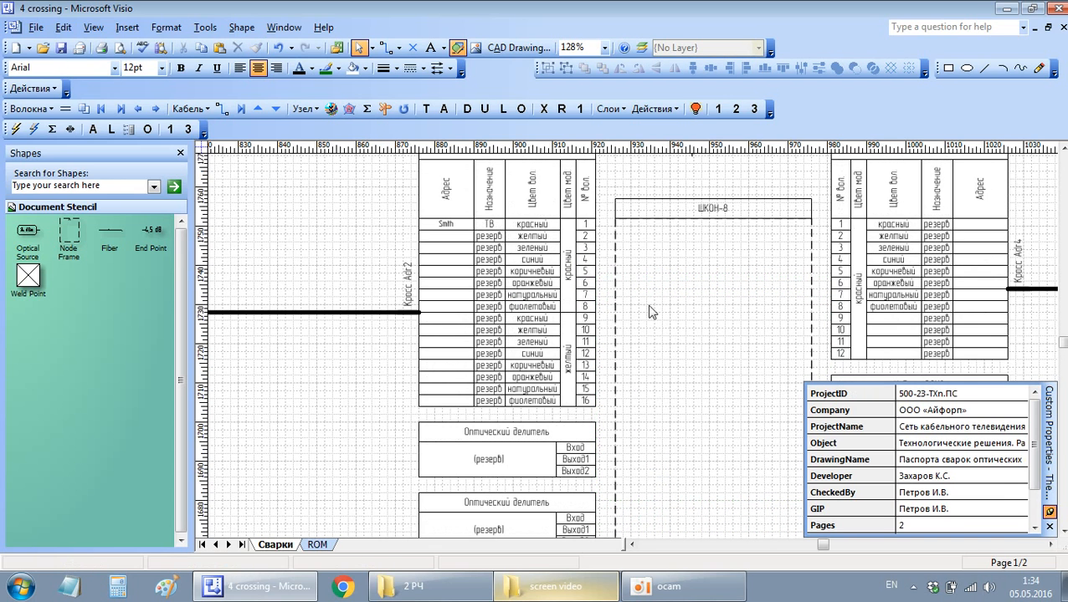
left_click(589, 228)
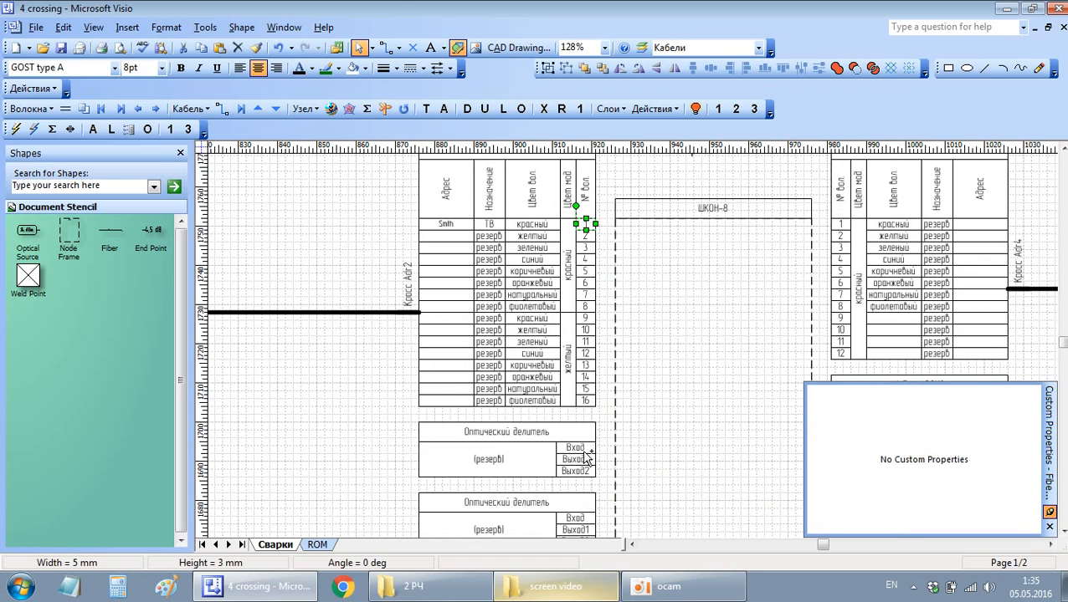
left_click(586, 244)
left_click(584, 223)
left_click(586, 458, "shift")
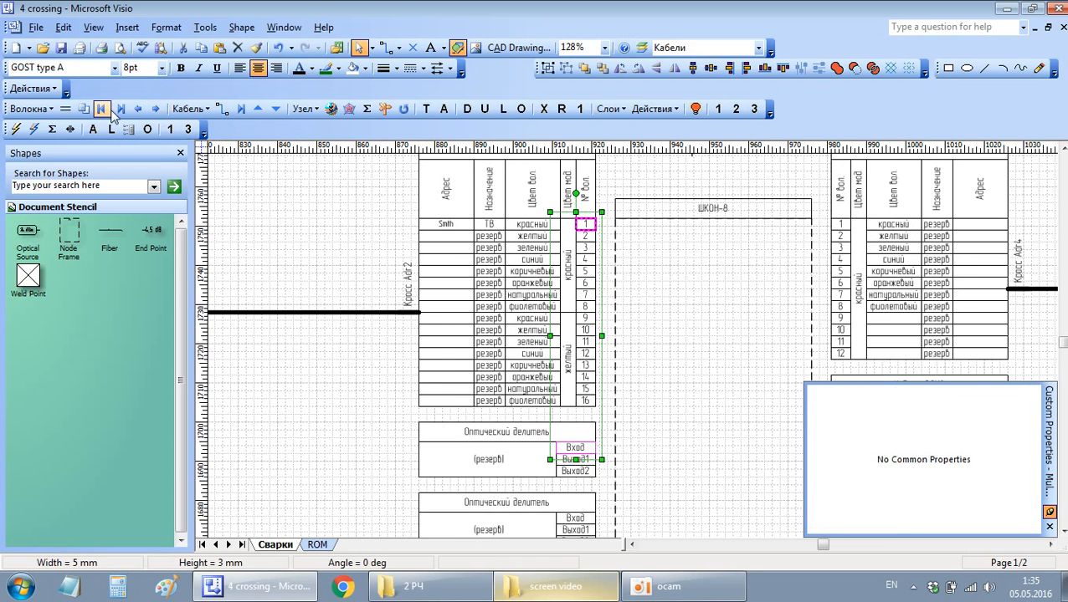
left_click(206, 111)
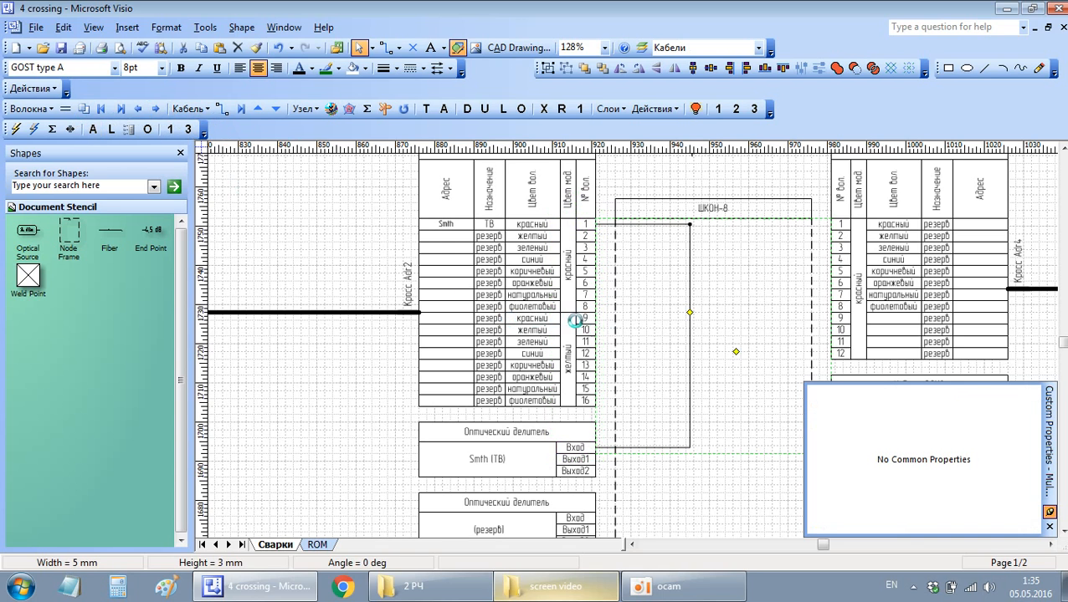
left_click_drag(689, 312, 607, 305)
left_click(697, 369)
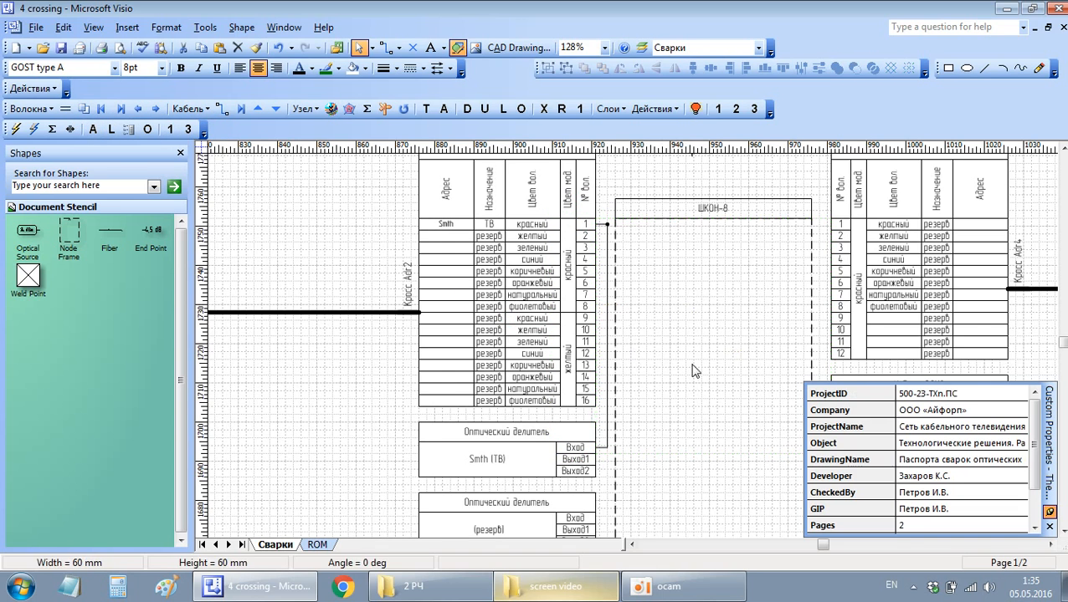
Step: Weld Выход1 of the topmost Кросс Adr3 splitter to fibre 1 of the ВОК12 cable leading to Кросс Adr4
scroll(674, 343, "down", 1)
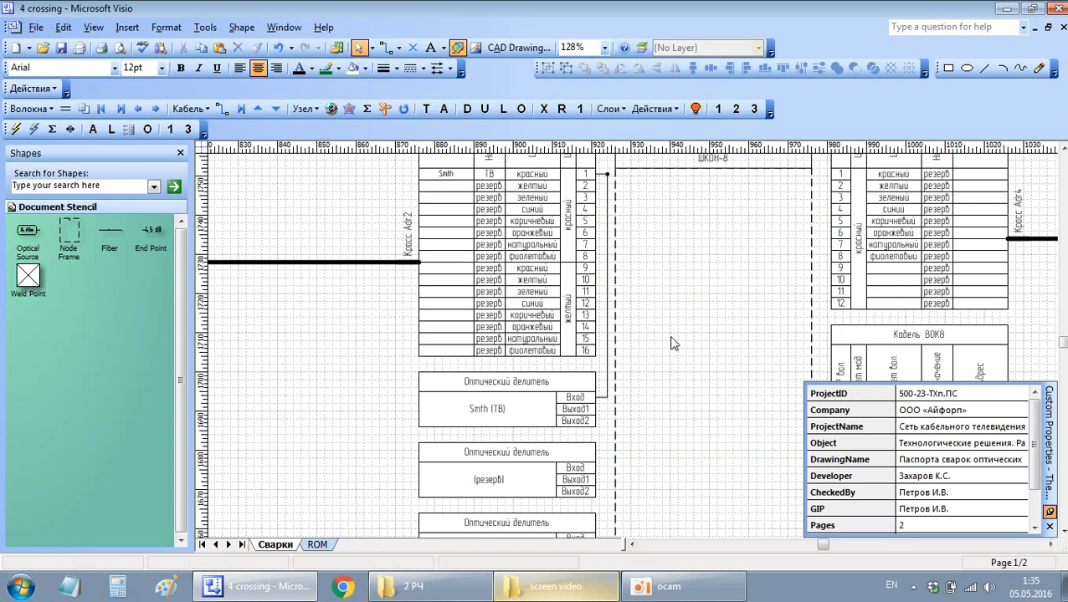
left_click(588, 412)
scroll(831, 276, "up", 2)
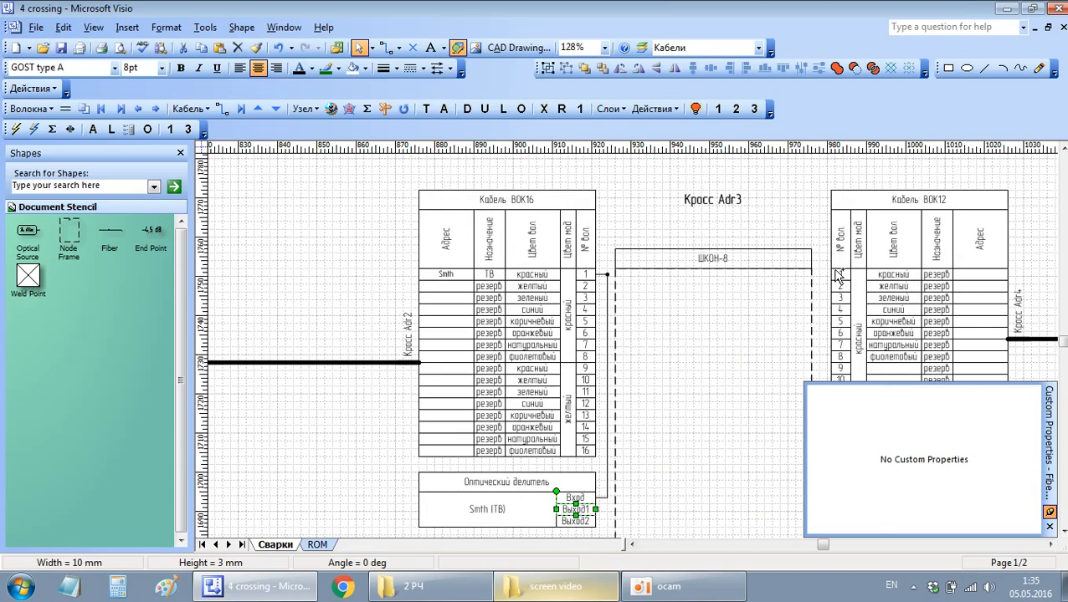
left_click(838, 274, "shift")
scroll(686, 256, "right", 16)
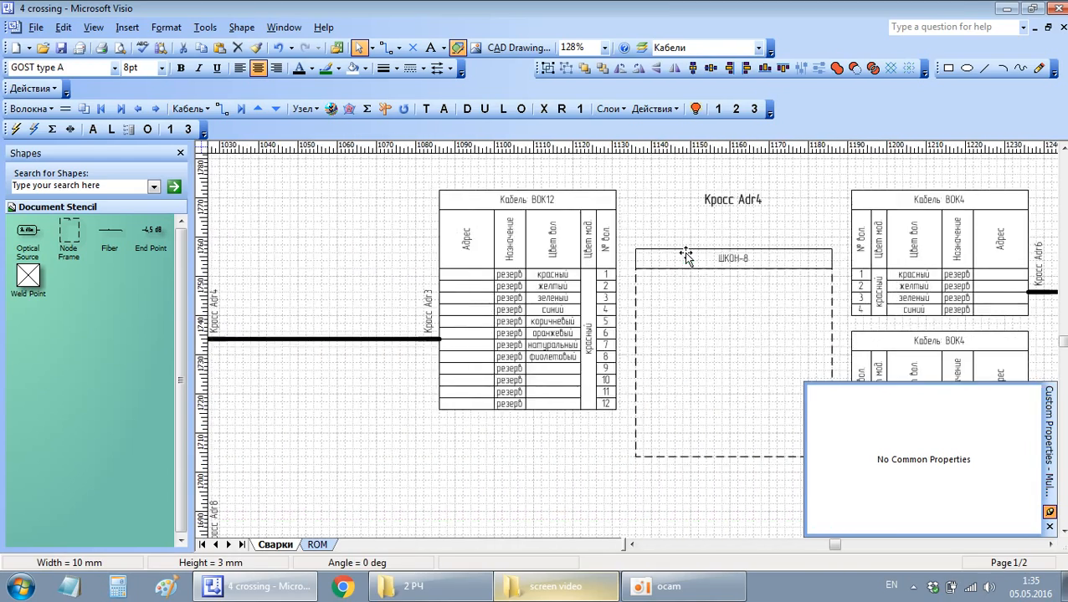
scroll(636, 263, "left", 11)
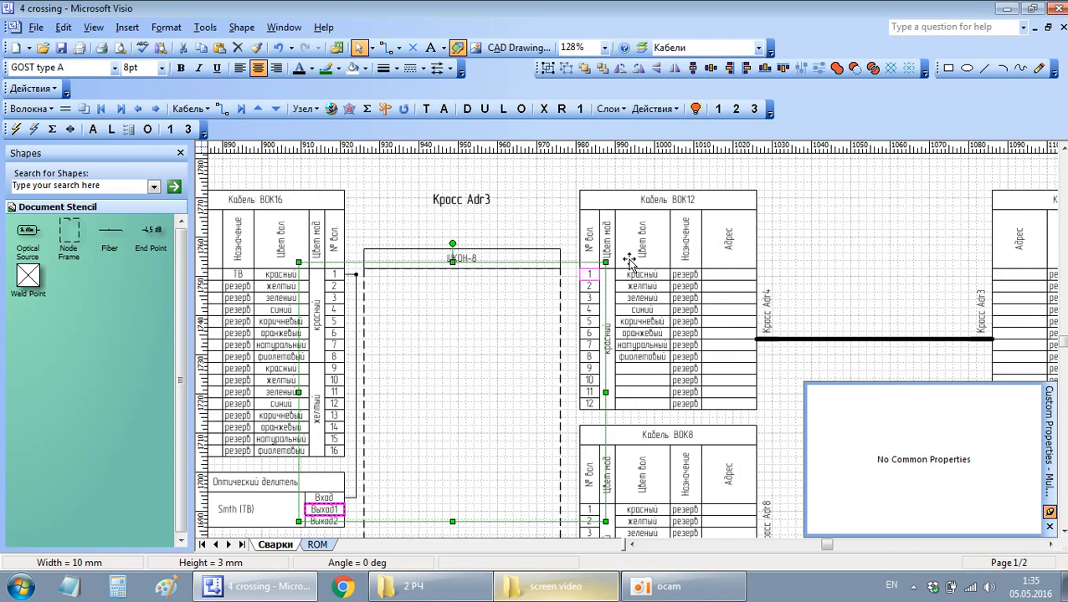
left_click(66, 109)
scroll(401, 288, "down", 1)
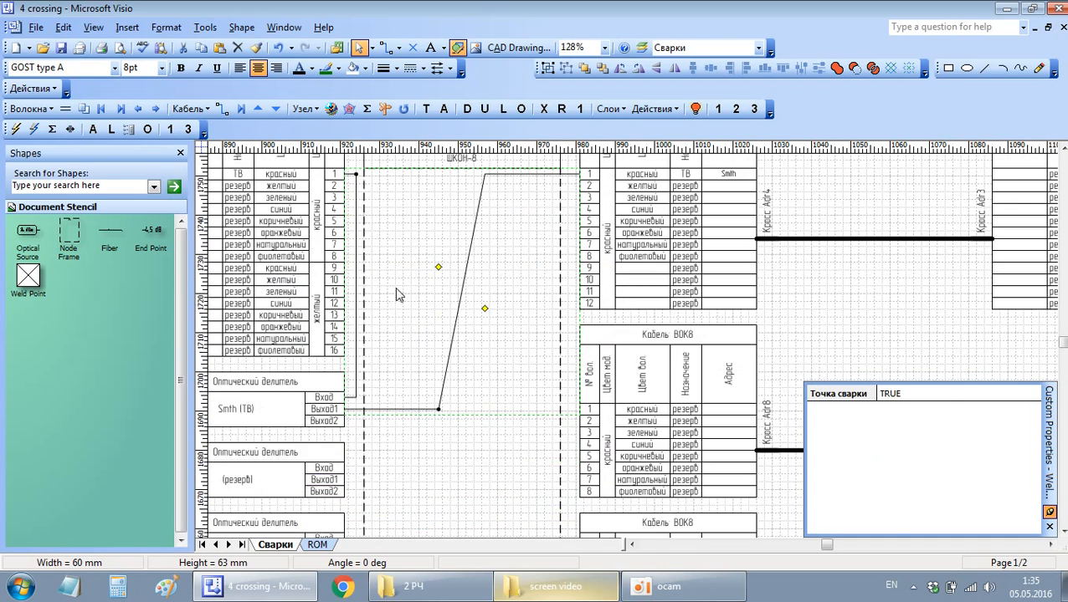
left_click(396, 288)
Step: Weld the topmost splitter's Выход2 to the second splitter's Вход and move the line's vertical run close to the splitters
scroll(403, 291, "down", 1)
scroll(408, 295, "left", 1)
left_click(438, 323)
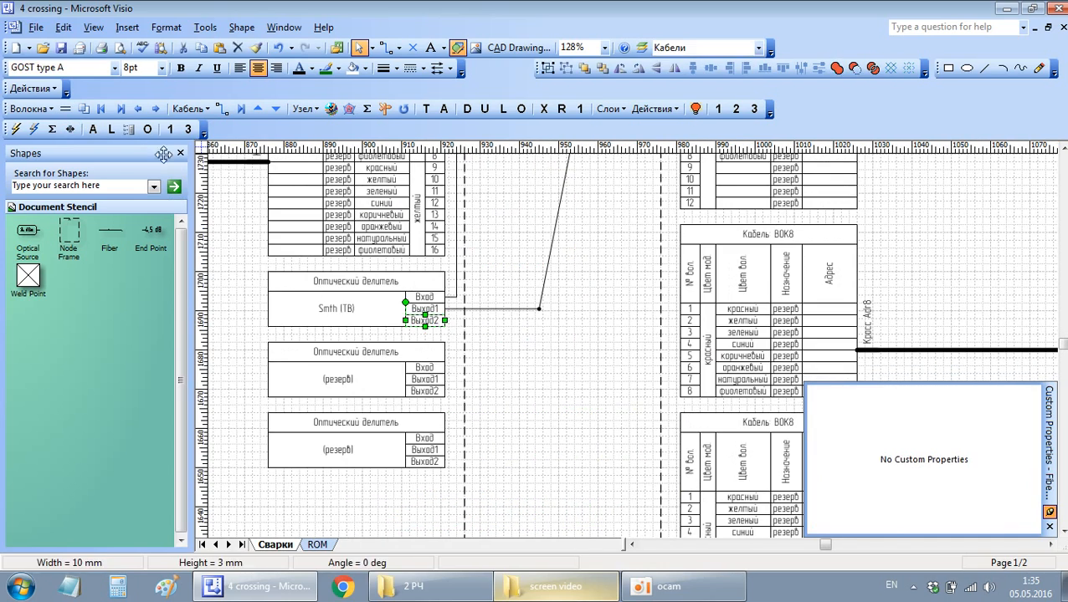
left_click(424, 368, "shift")
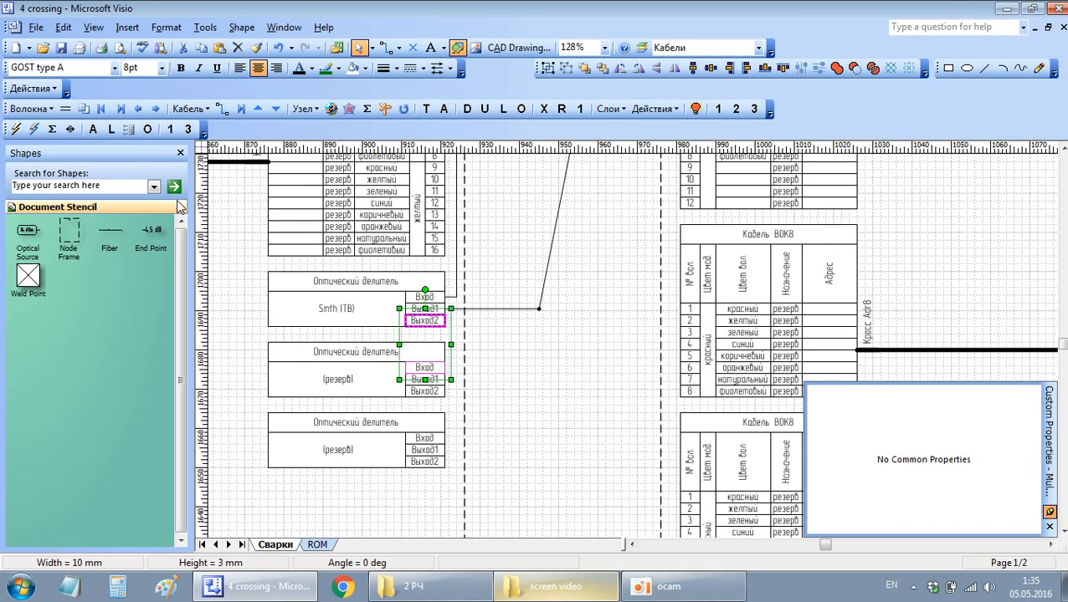
left_click(65, 109)
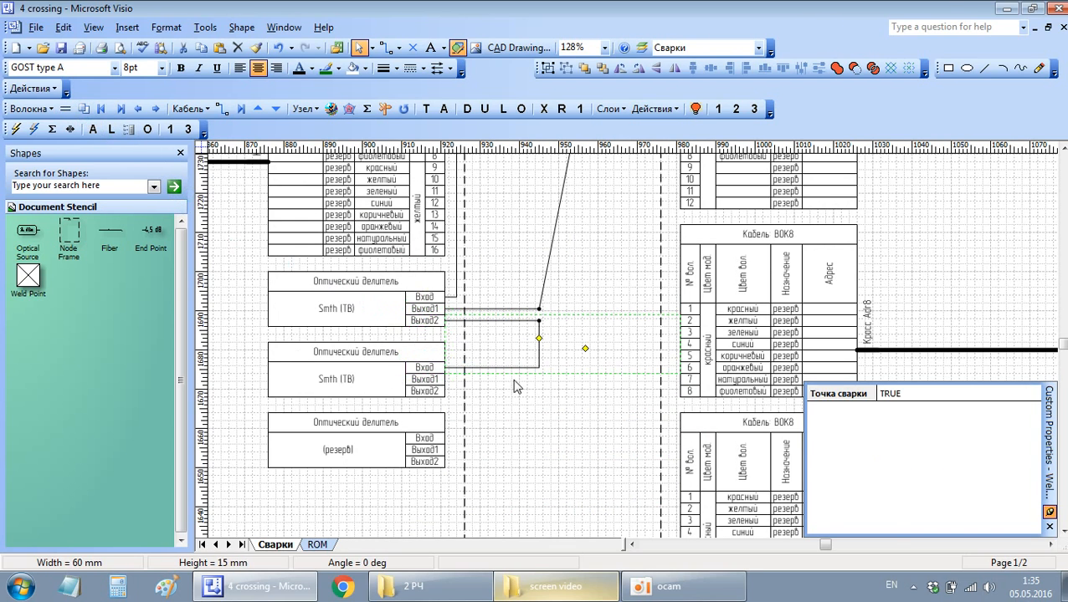
left_click(566, 383)
left_click(541, 346)
left_click_drag(537, 337, 474, 336)
left_click(499, 411)
Step: Weld the second splitter's Выход2 to fibre 1 of the ВОК8 cable leading to Кросс Adr8
scroll(537, 262, "down", 1)
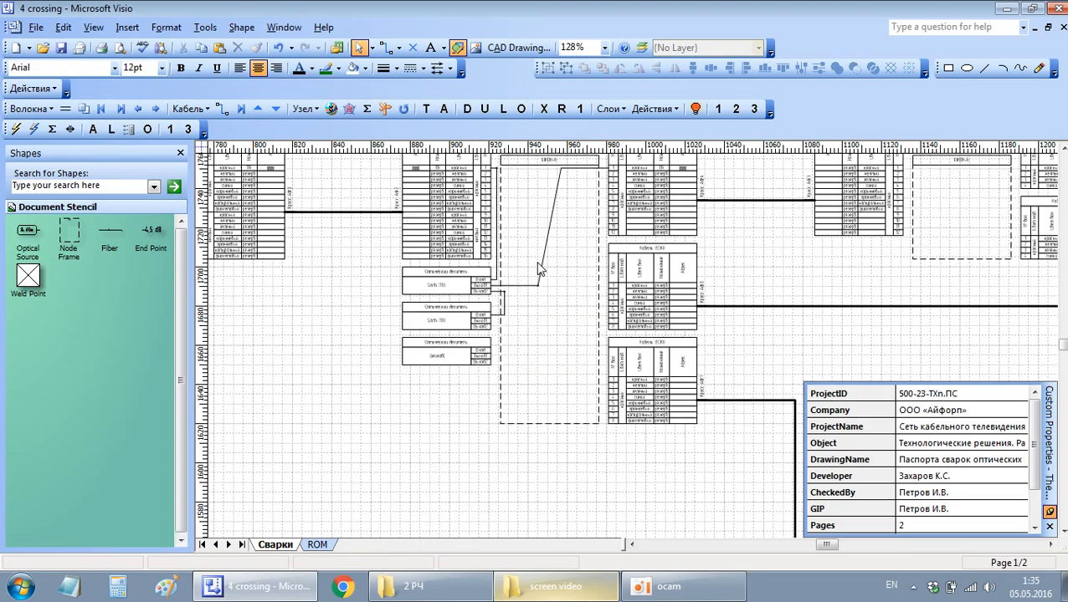
scroll(537, 267, "down", 2)
scroll(527, 284, "up", 2)
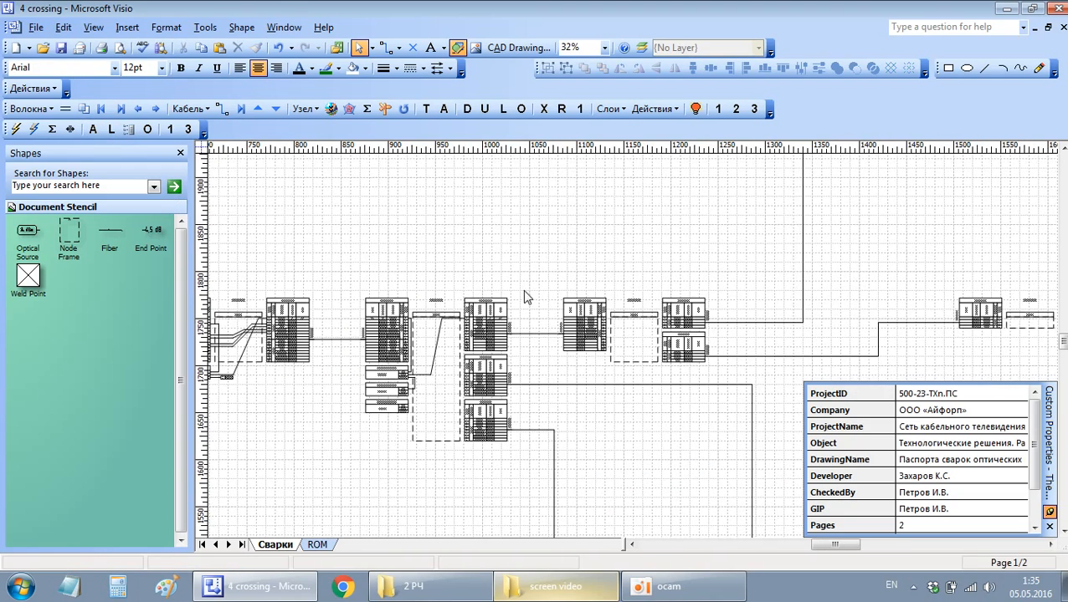
scroll(395, 346, "up", 1)
scroll(470, 363, "up", 1)
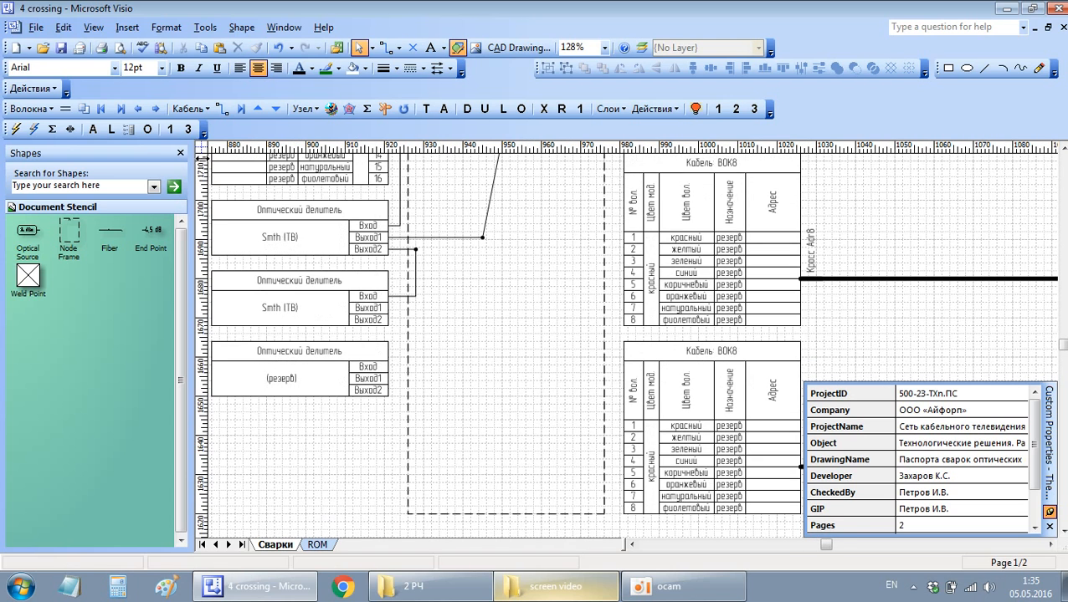
left_click(384, 321)
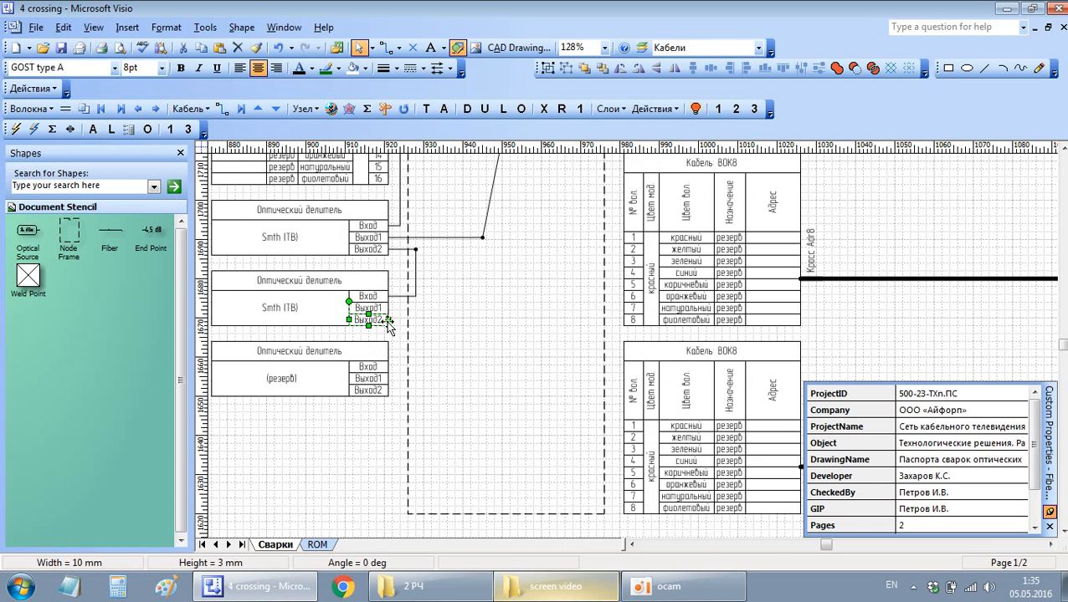
left_click(633, 237, "shift")
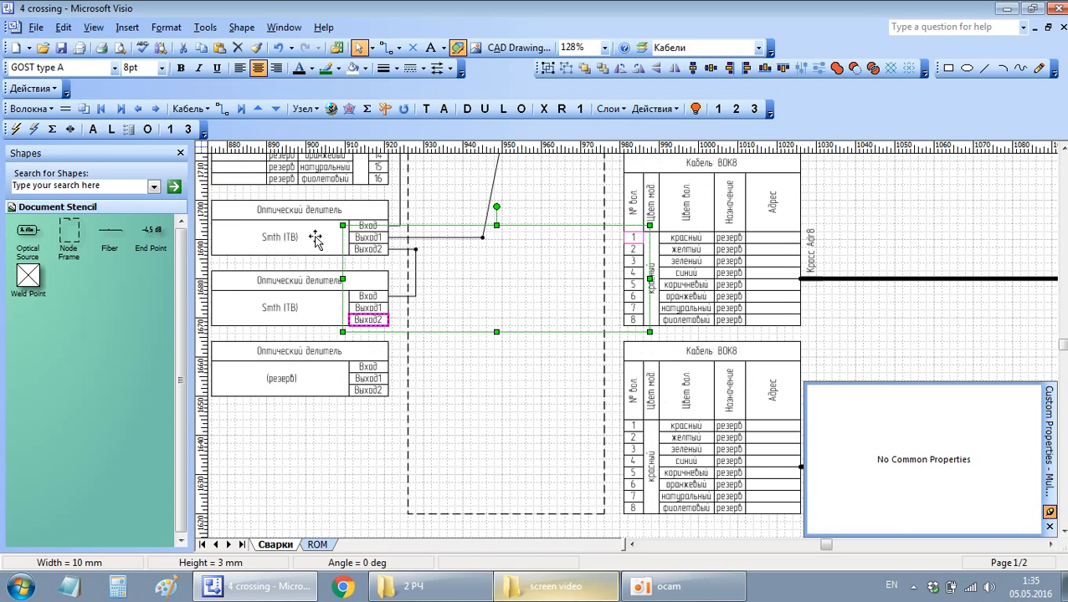
left_click(65, 109)
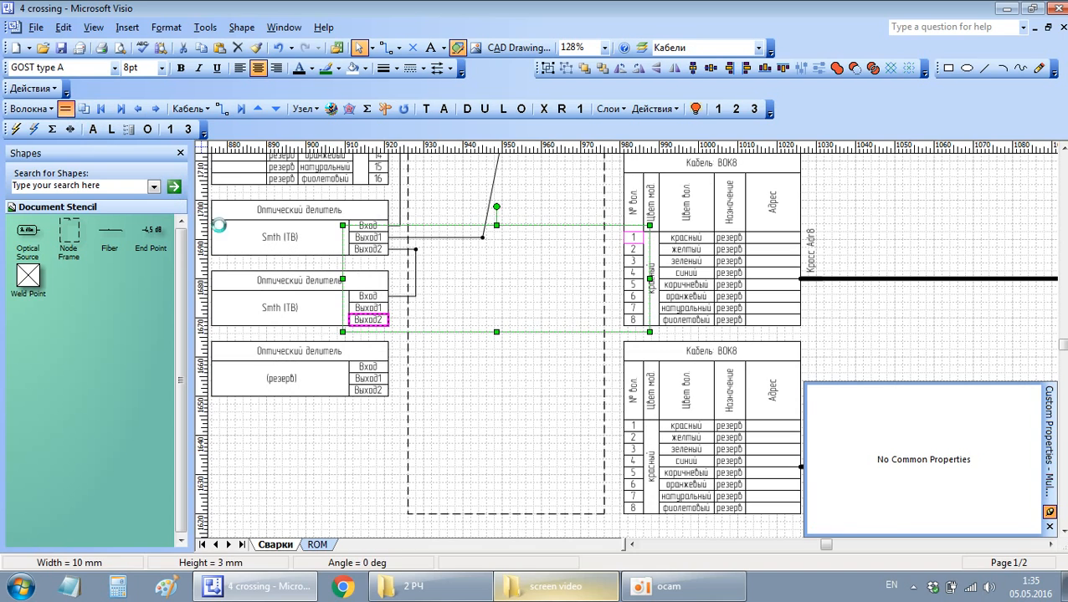
left_click(447, 361)
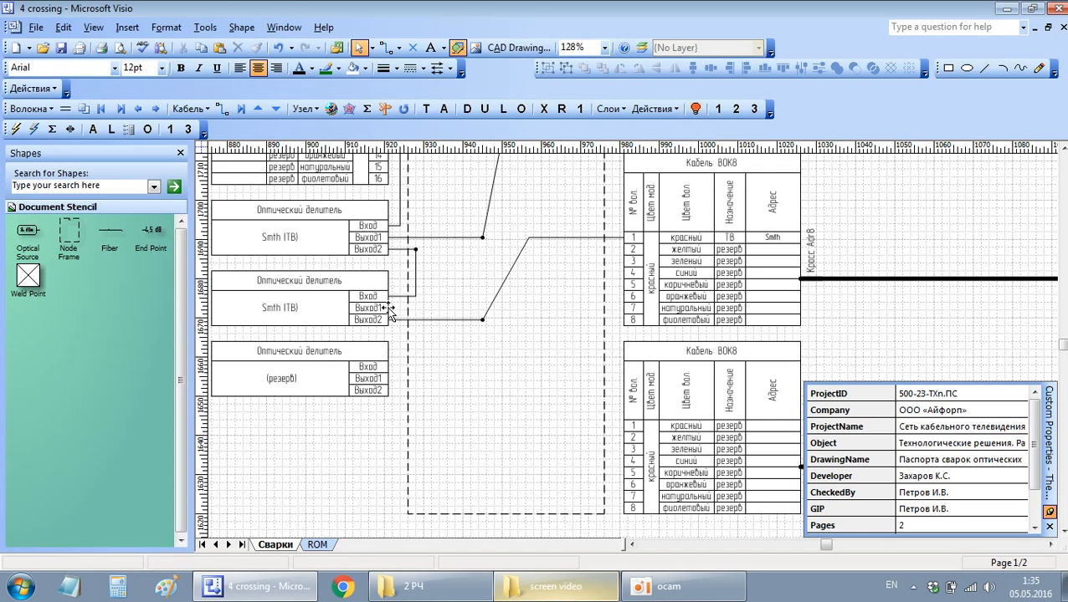
Step: Weld the second splitter's Выход1 to the third splitter's Вход and move the line's vertical run close to the splitters
left_click(386, 308)
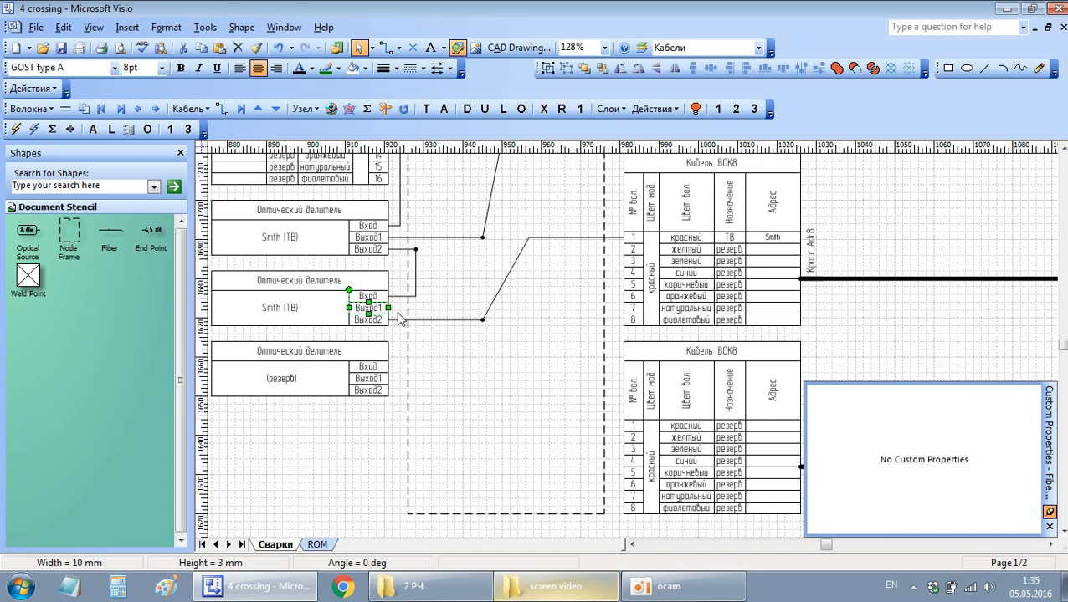
left_click(380, 370, "shift")
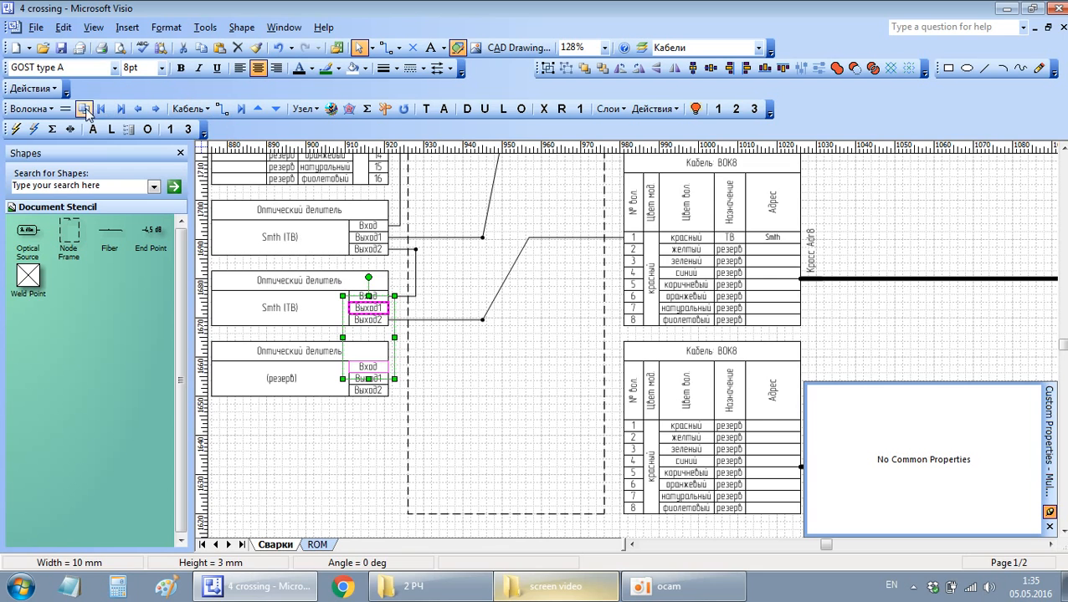
left_click_drag(481, 332, 424, 320)
left_click(444, 351)
Step: Weld the third splitter's Выход1 to fibre 1 of the ВОК8 cable leading to Кросс Adr7
left_click(368, 378)
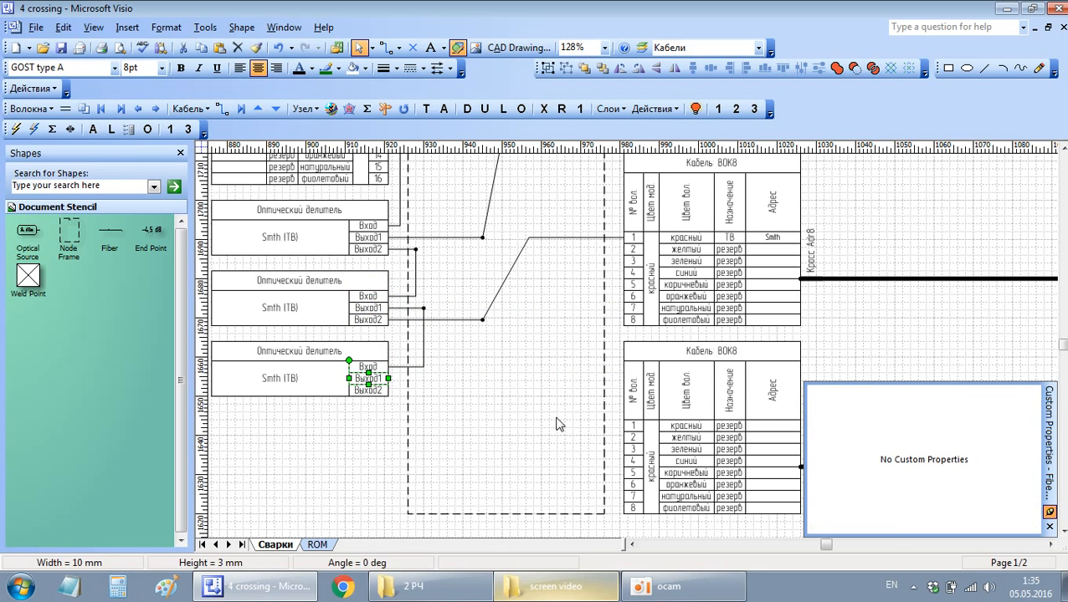
left_click(629, 433, "shift")
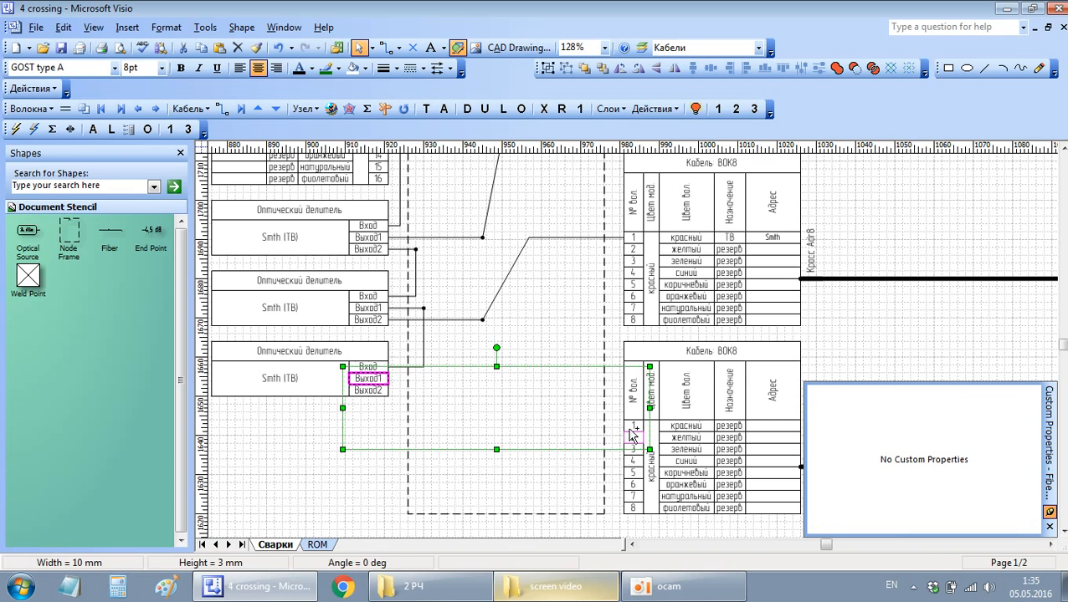
left_click(561, 420)
left_click(380, 380)
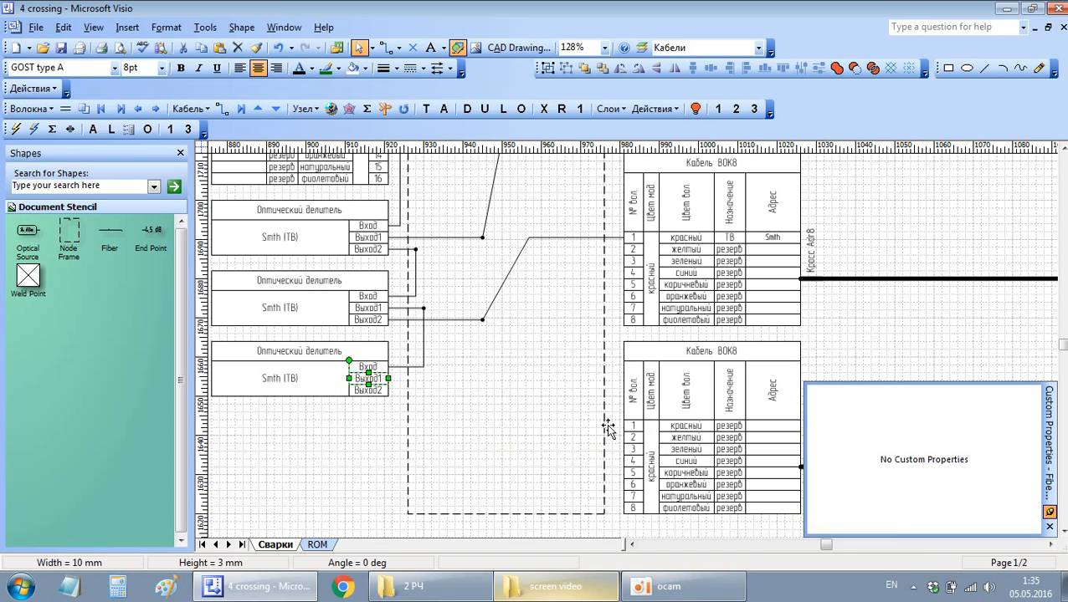
left_click(634, 434, "shift")
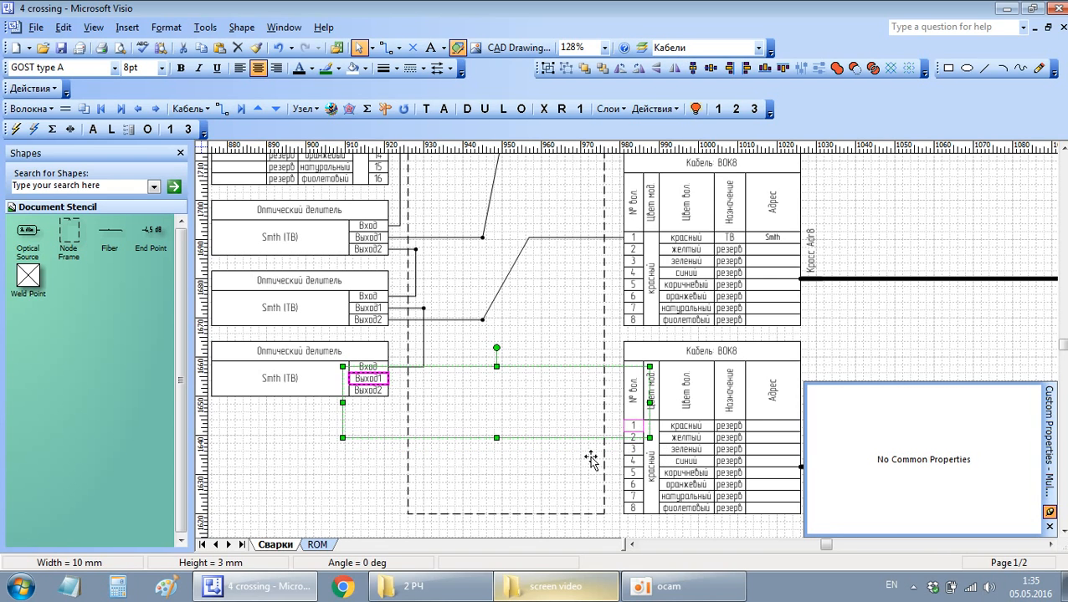
left_click(67, 109)
left_click(456, 412)
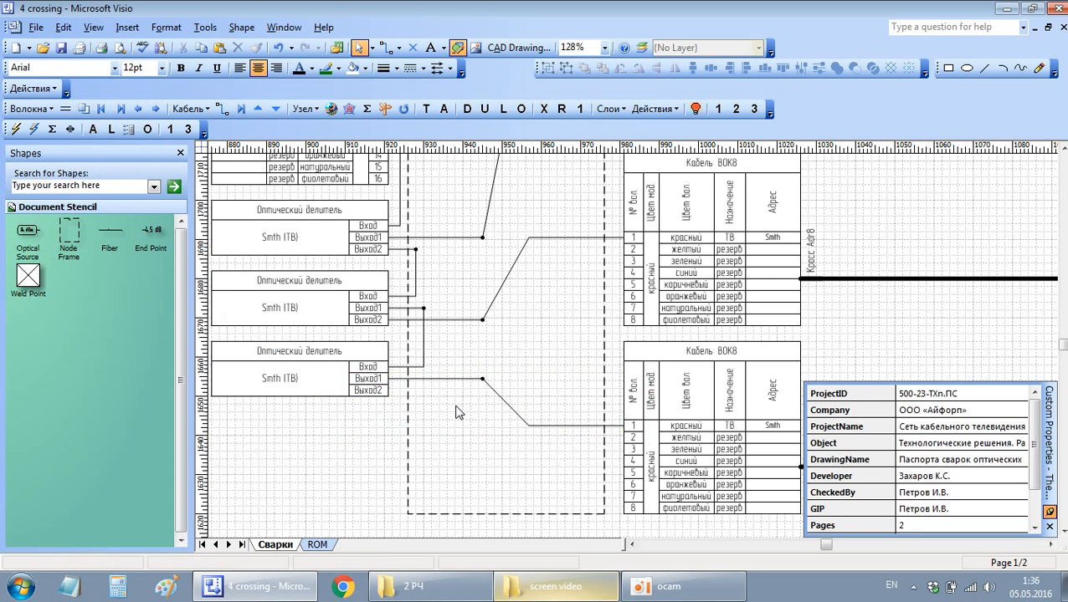
Step: Examine the branches leaving Кросс Adr3 and the fibre 1 assignment of the ВОК8 cable to Кросс Adr7
scroll(504, 352, "down", 4)
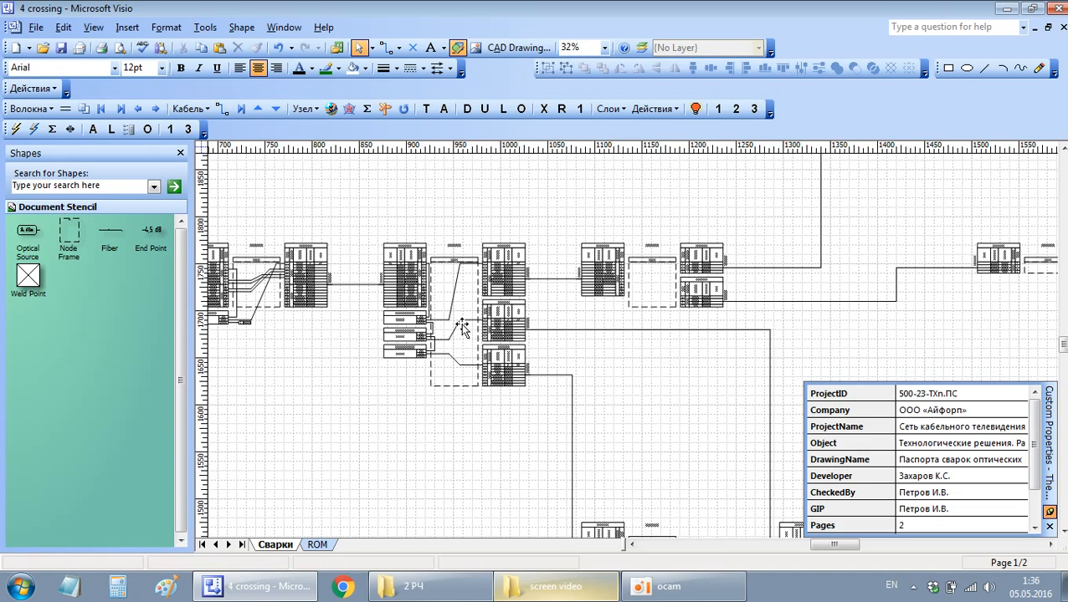
scroll(674, 308, "up", 4)
scroll(479, 269, "down", 2)
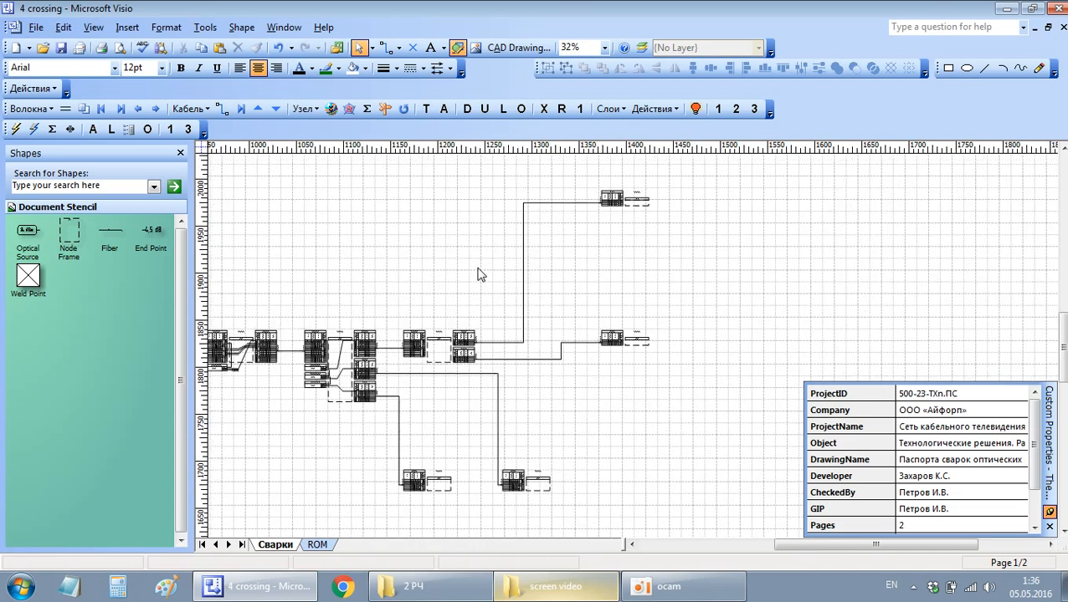
left_click_drag(415, 210, 663, 330)
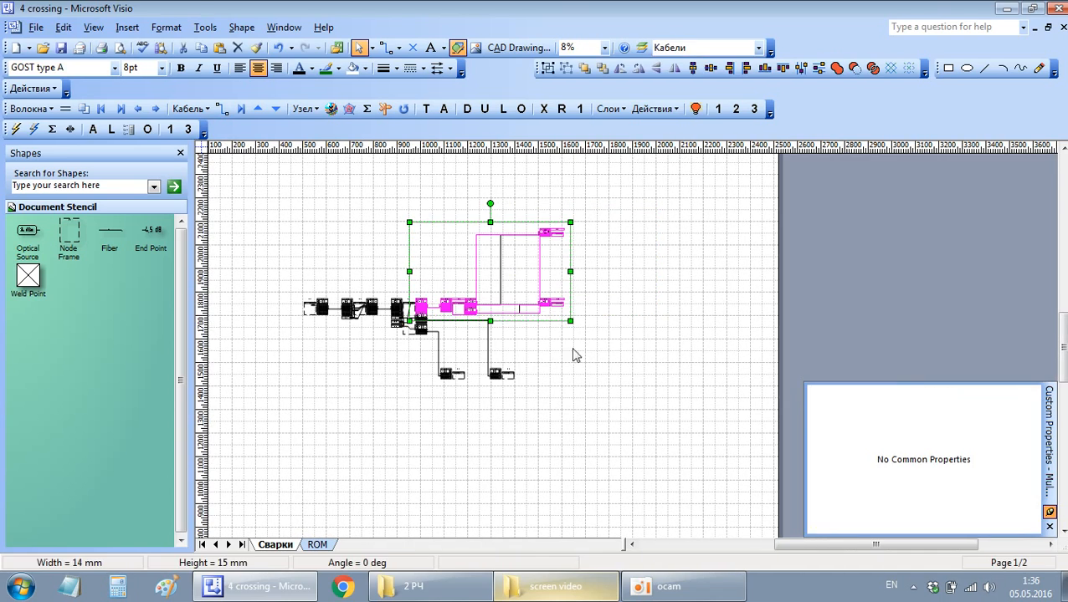
left_click(465, 356)
scroll(444, 343, "up", 2)
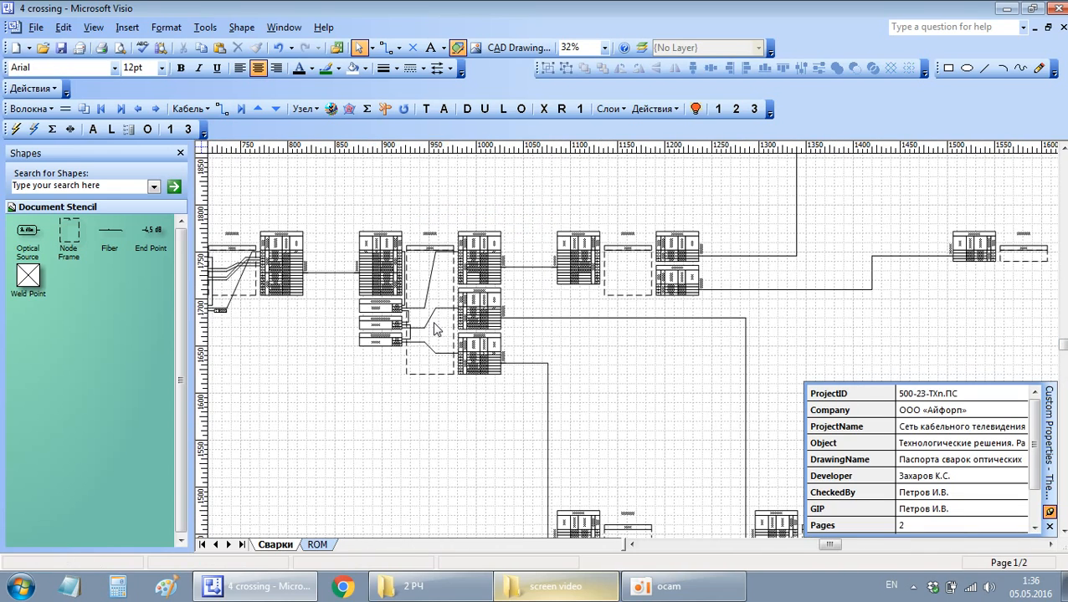
scroll(436, 328, "up", 1)
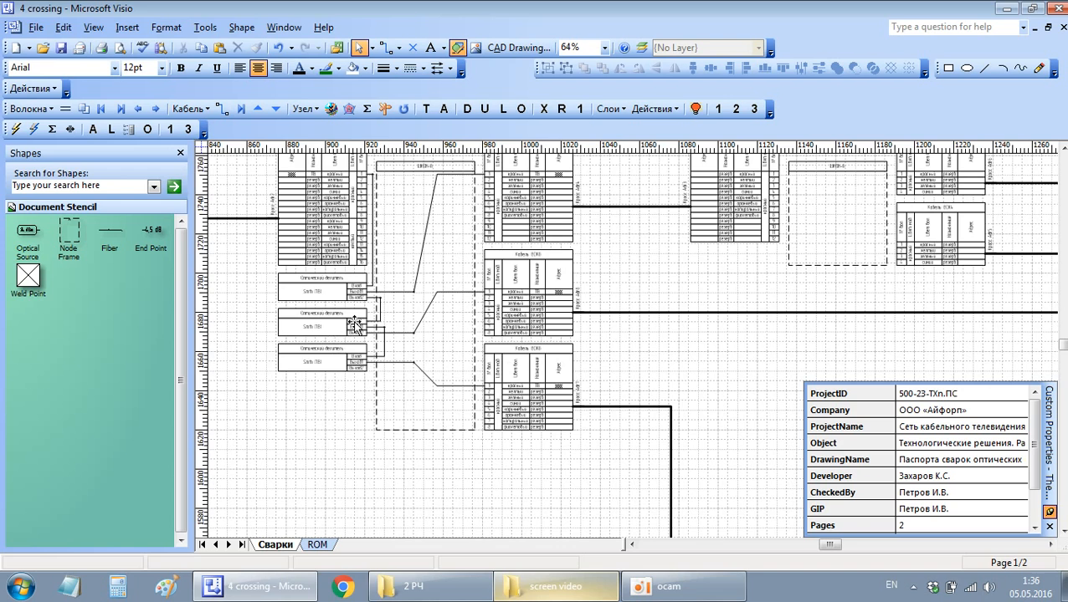
scroll(351, 322, "left", 2)
left_click(364, 199)
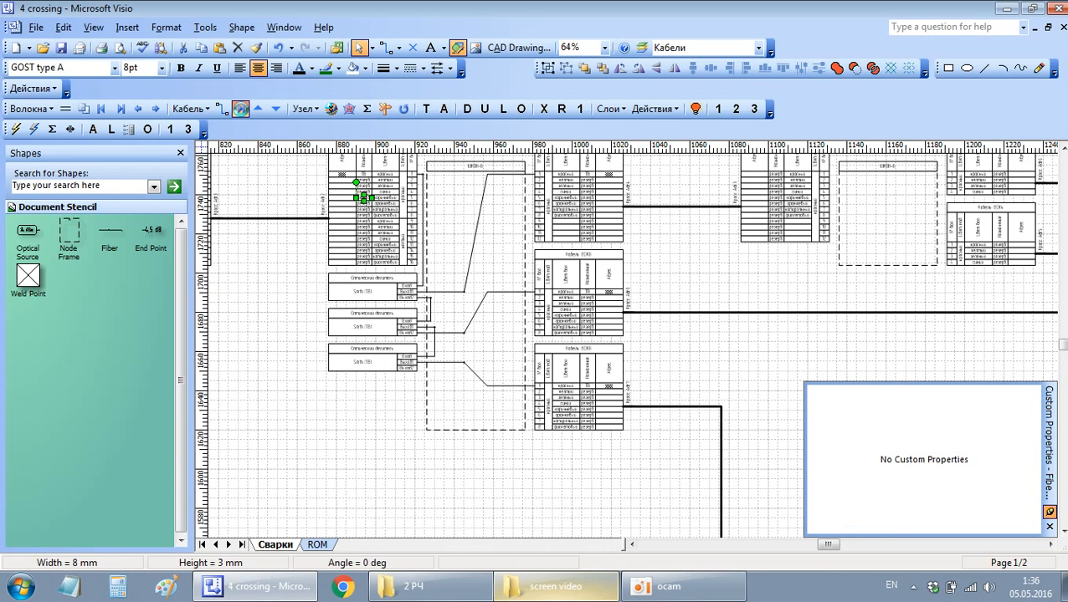
scroll(589, 380, "up", 2)
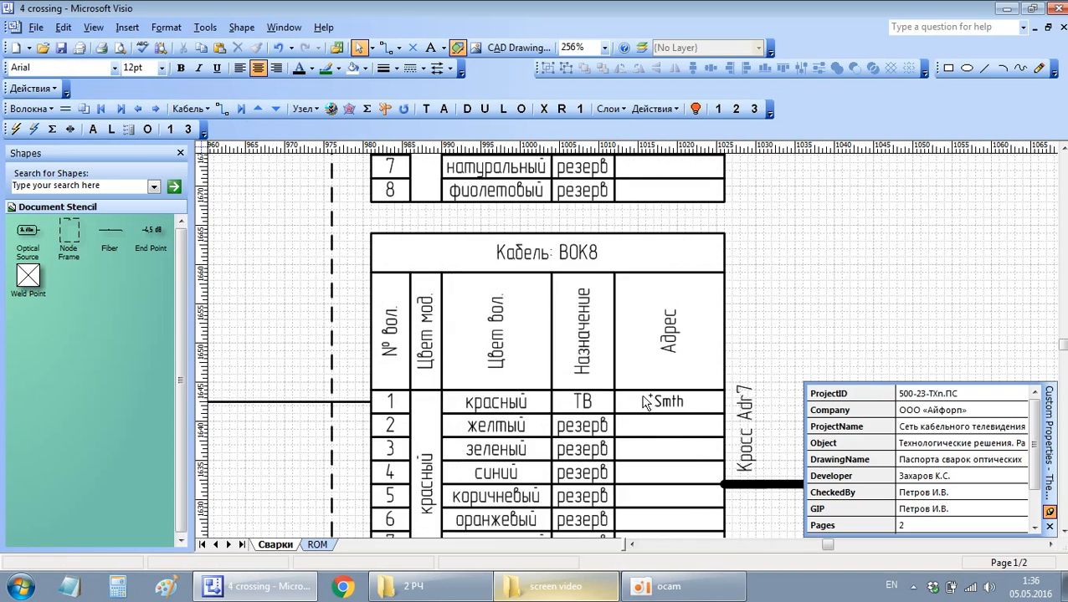
scroll(644, 403, "down", 2)
scroll(536, 351, "left", 3)
Step: Add a socket to Выход2 of the third splitter in Кросс Adr3
left_click(409, 363)
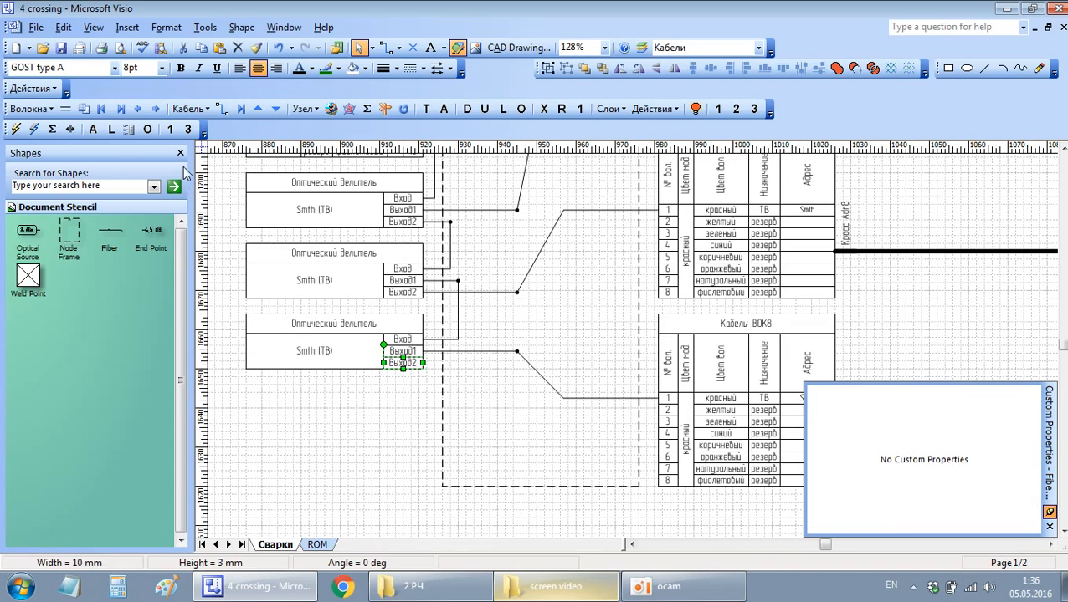
left_click(444, 111)
scroll(483, 291, "down", 1)
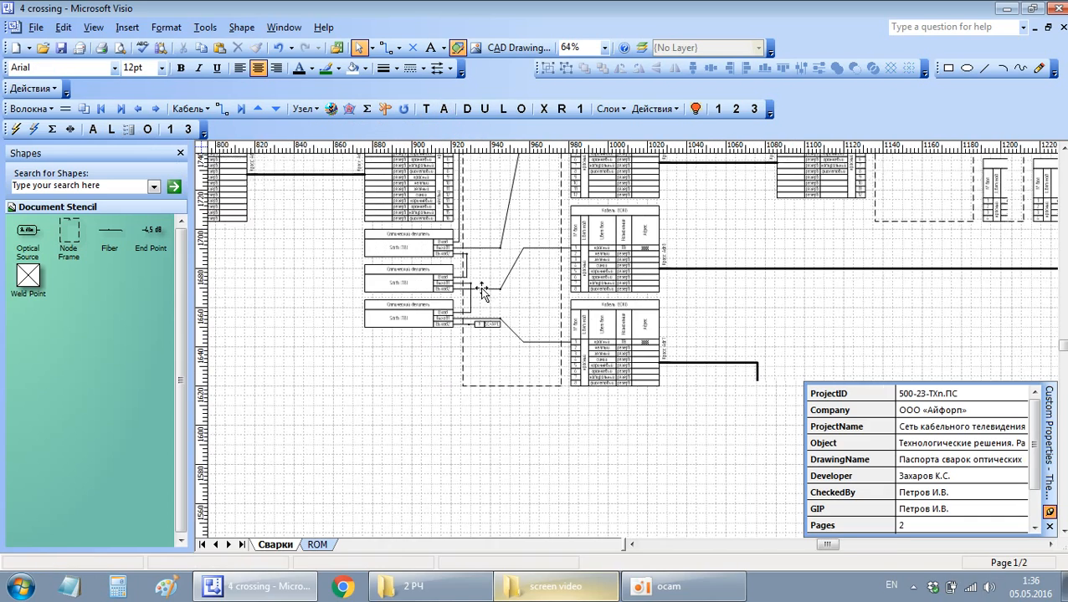
Step: Follow the ВОК8 cable to its end in Кросс Adr7 and add a socket to its fibre 1
scroll(496, 292, "right", 1)
scroll(574, 290, "down", 3)
scroll(545, 275, "up", 2)
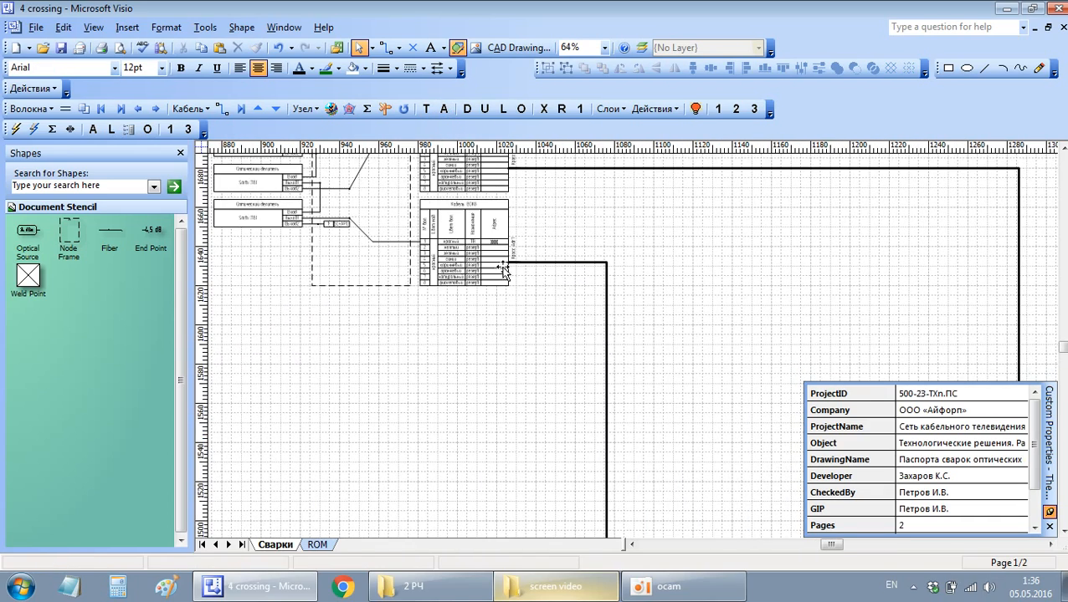
left_click(503, 270)
left_click(239, 111)
scroll(753, 268, "down", 5)
scroll(732, 307, "up", 2, "ctrl")
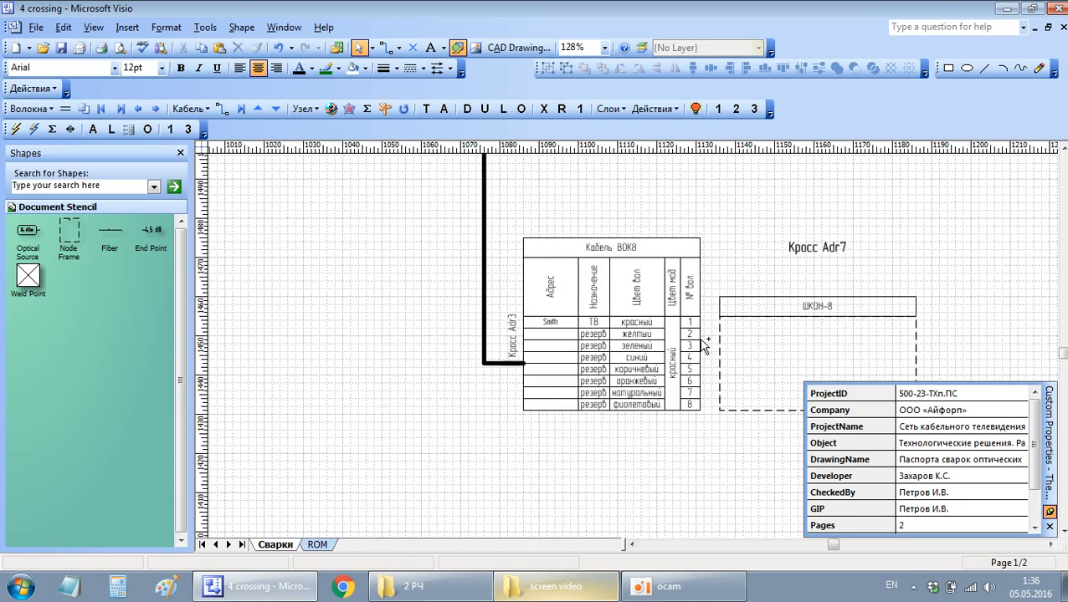
left_click(709, 311)
scroll(360, 160, "up", 2)
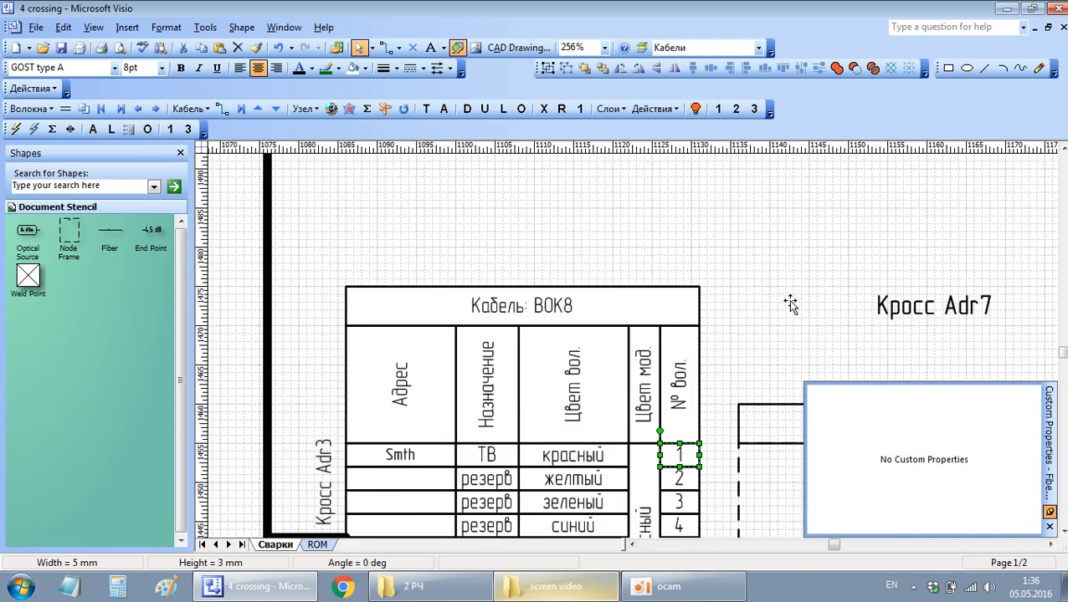
left_click(444, 111)
scroll(615, 244, "down", 2, "ctrl")
scroll(679, 261, "up", 9)
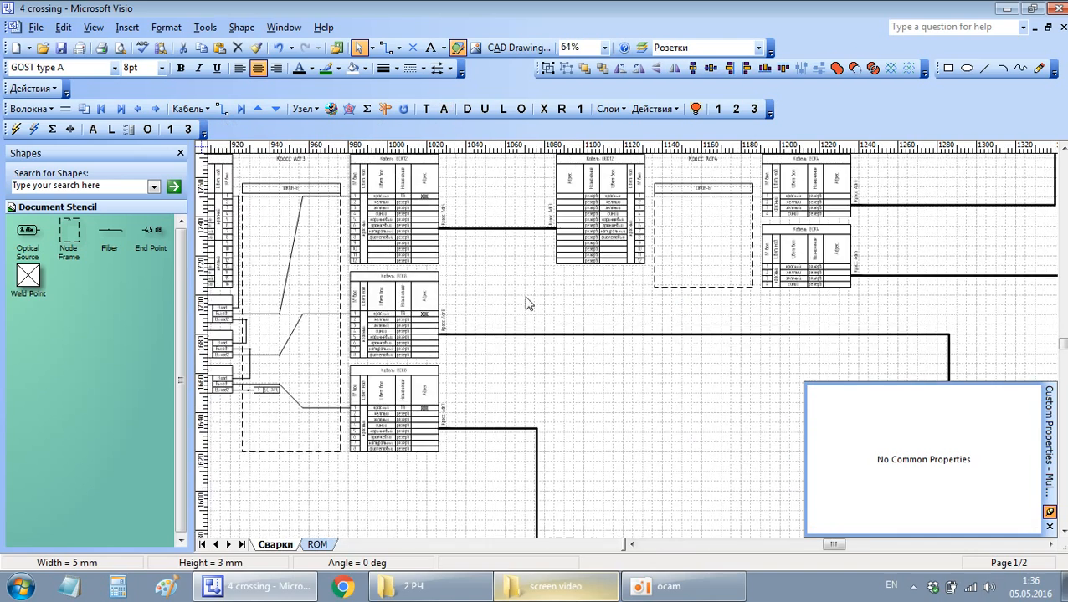
Step: Follow the ВОК8 cable leading to Кросс Adr8 to its far end and add a socket to its fibre 1
scroll(571, 332, "right", 6)
scroll(363, 319, "left", 4)
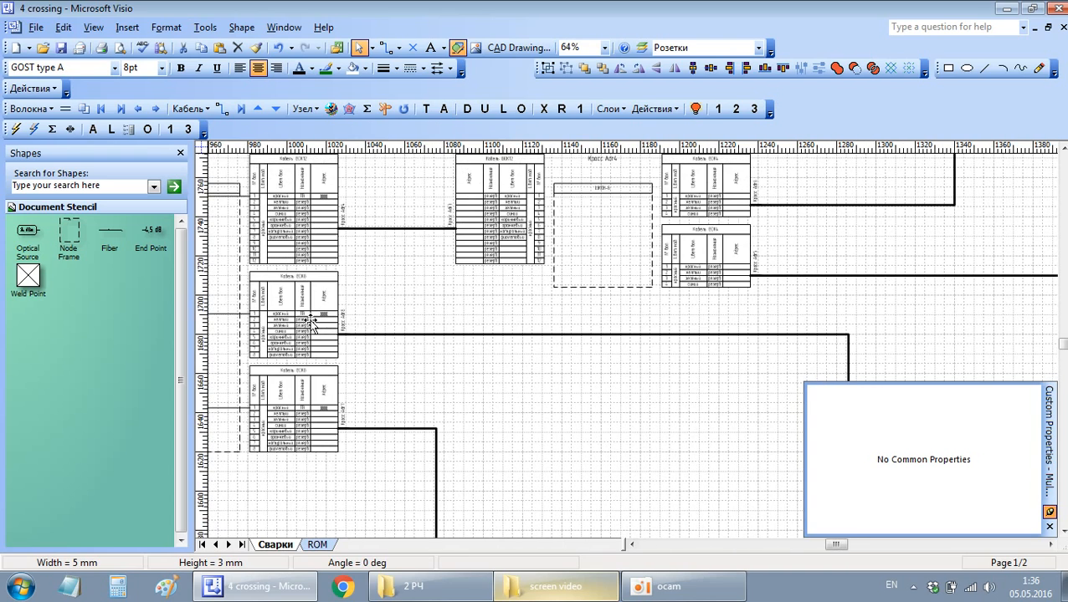
left_click(308, 324)
left_click(241, 109)
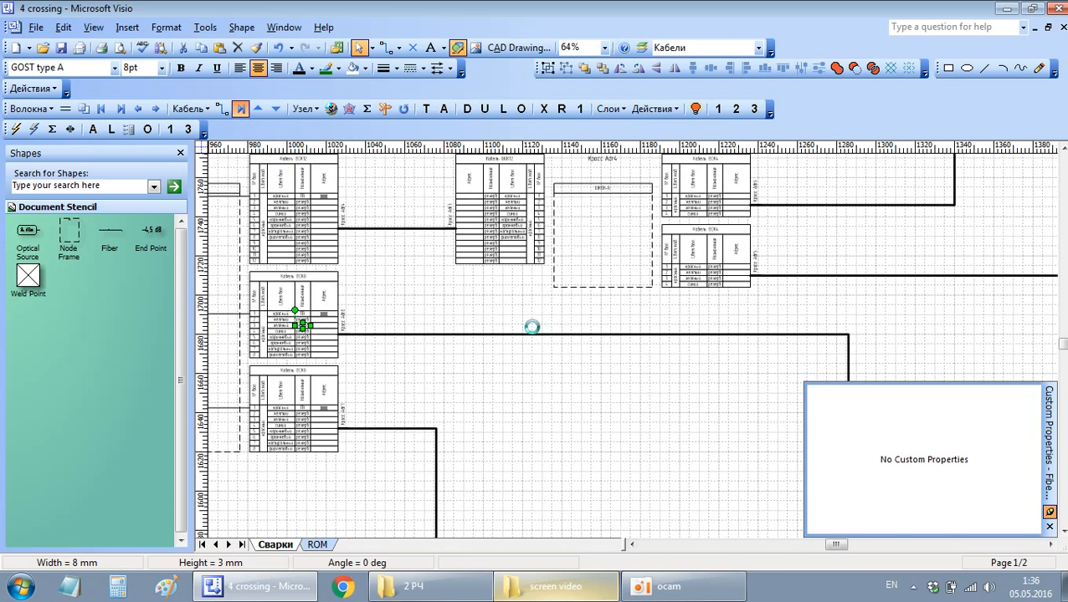
scroll(585, 309, "down", 3)
scroll(633, 285, "up", 2, "ctrl")
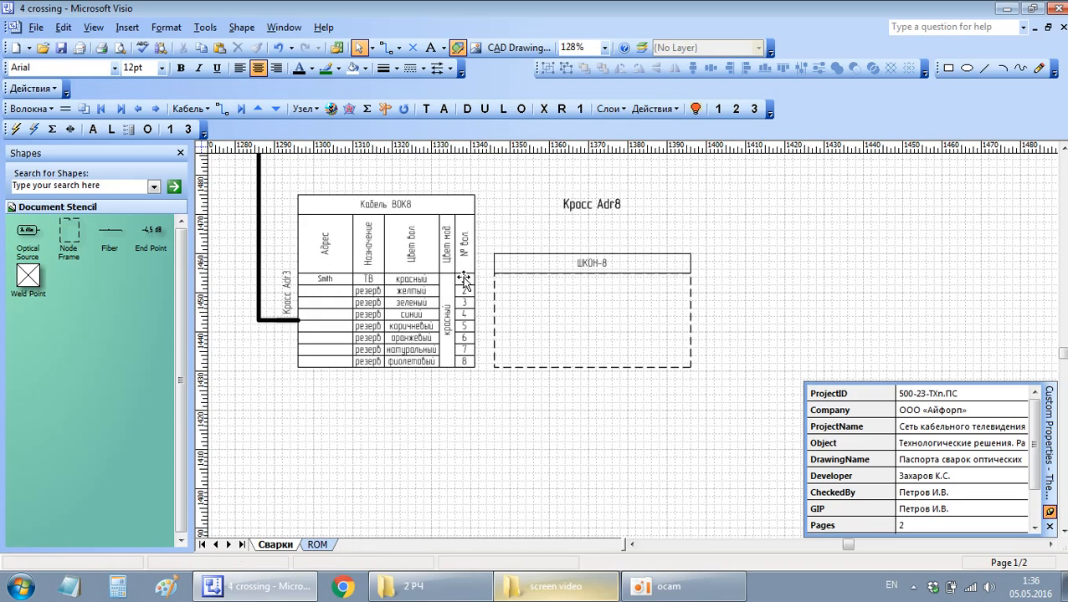
left_click(464, 278)
left_click(450, 110)
scroll(476, 251, "down", 3, "ctrl")
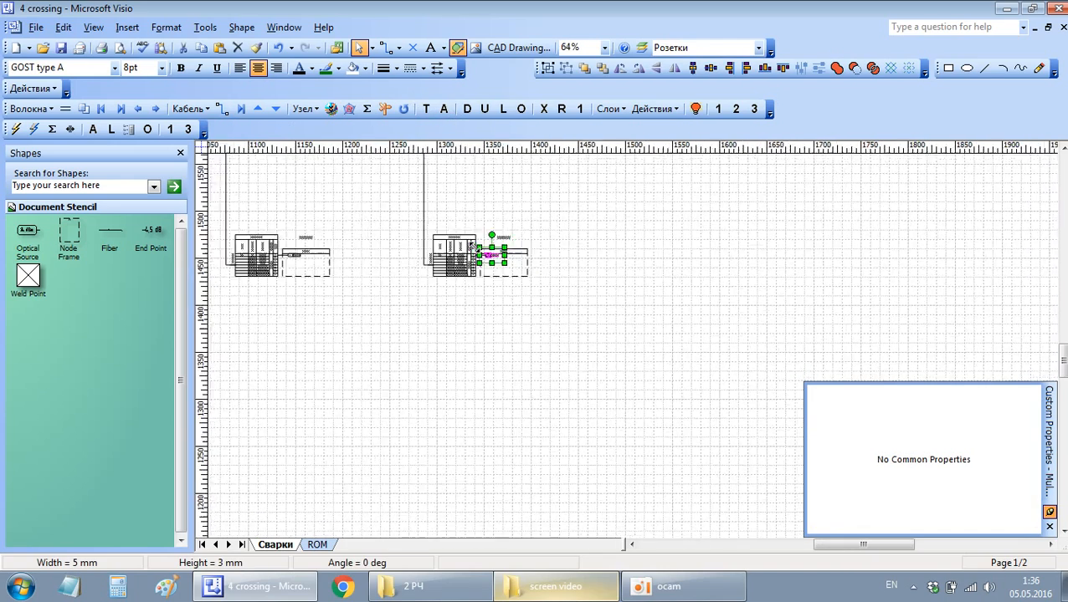
Step: Transfer the fibre assignments of the ВОК12 cable from Кросс Adr3 to its end in Кросс Adr4
scroll(430, 289, "up", 3)
left_click(403, 330)
scroll(420, 343, "left", 2)
scroll(512, 427, "up", 3, "ctrl")
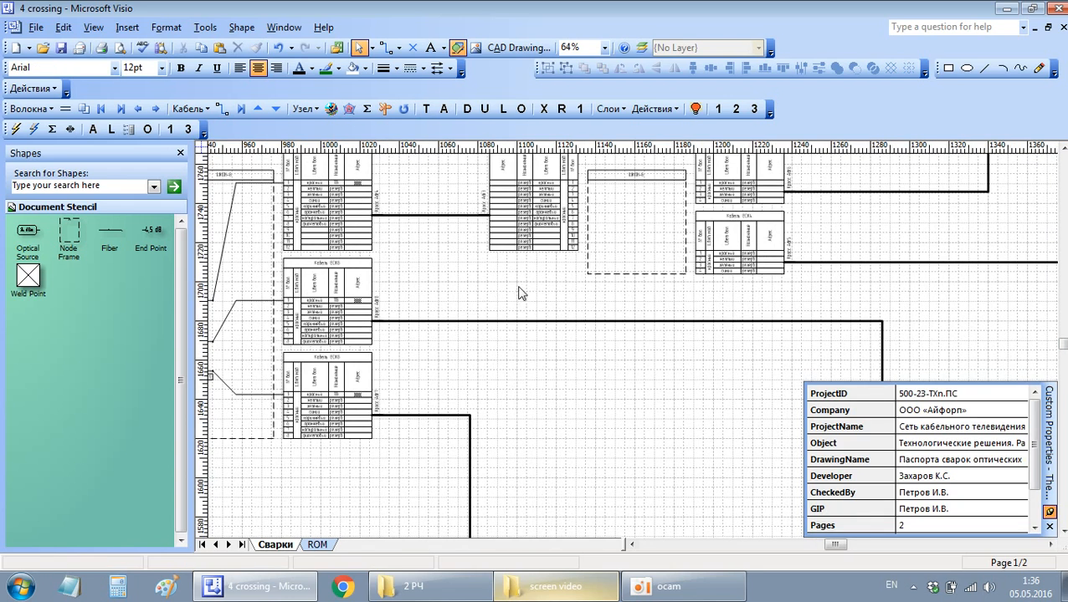
left_click(333, 206)
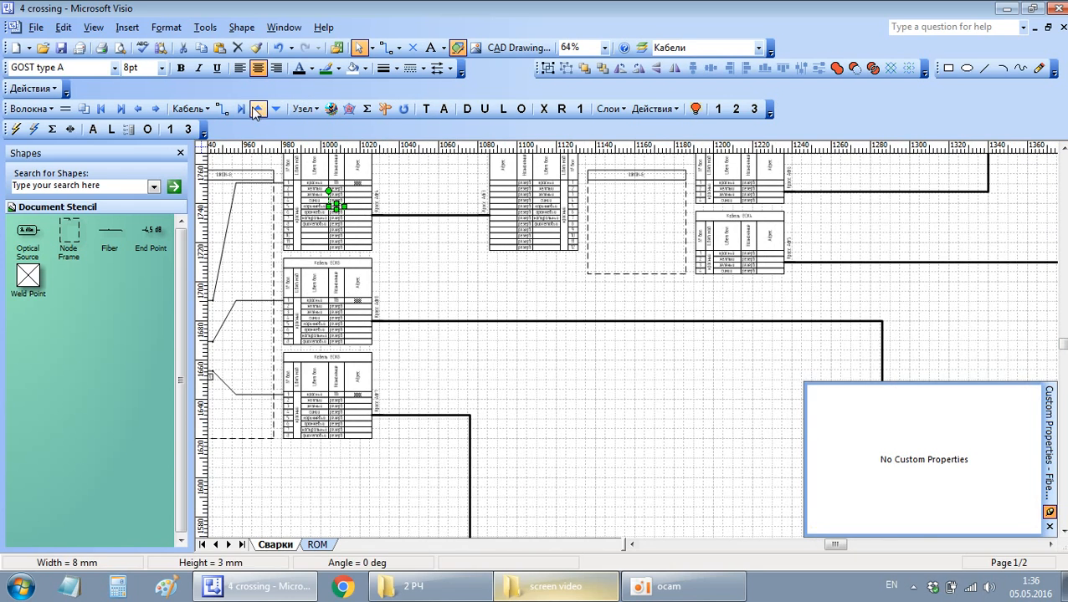
left_click(610, 191)
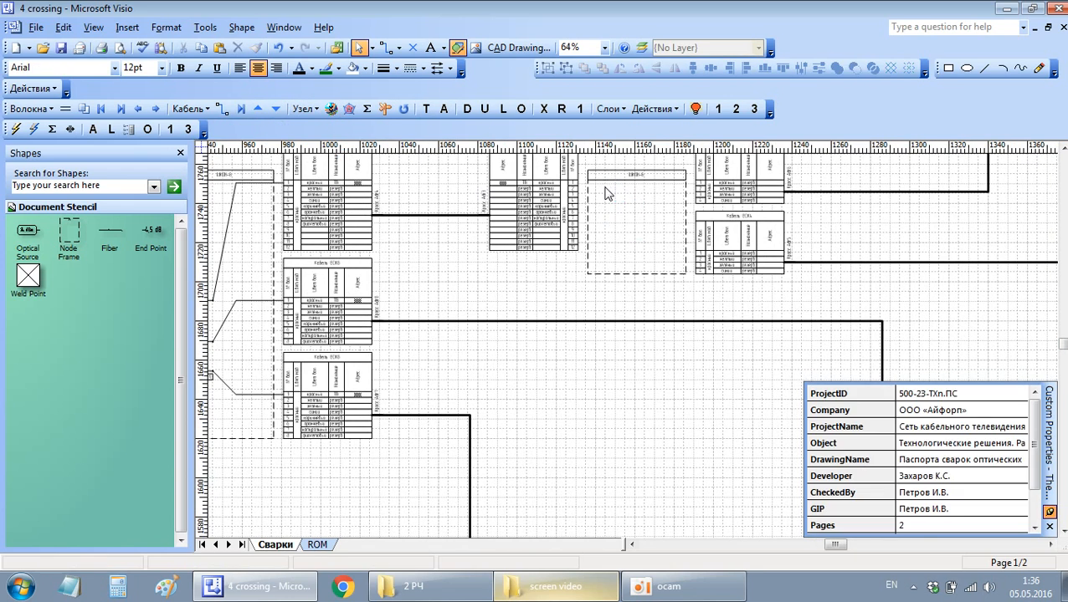
Step: Examine Кросс Adr4 and the routes of the two ВОК4 cables leaving it for Кросс Adr6 and Кросс Adr5
scroll(599, 194, "up", 3, "ctrl")
scroll(571, 210, "down", 4, "ctrl")
scroll(585, 226, "up", 1, "ctrl")
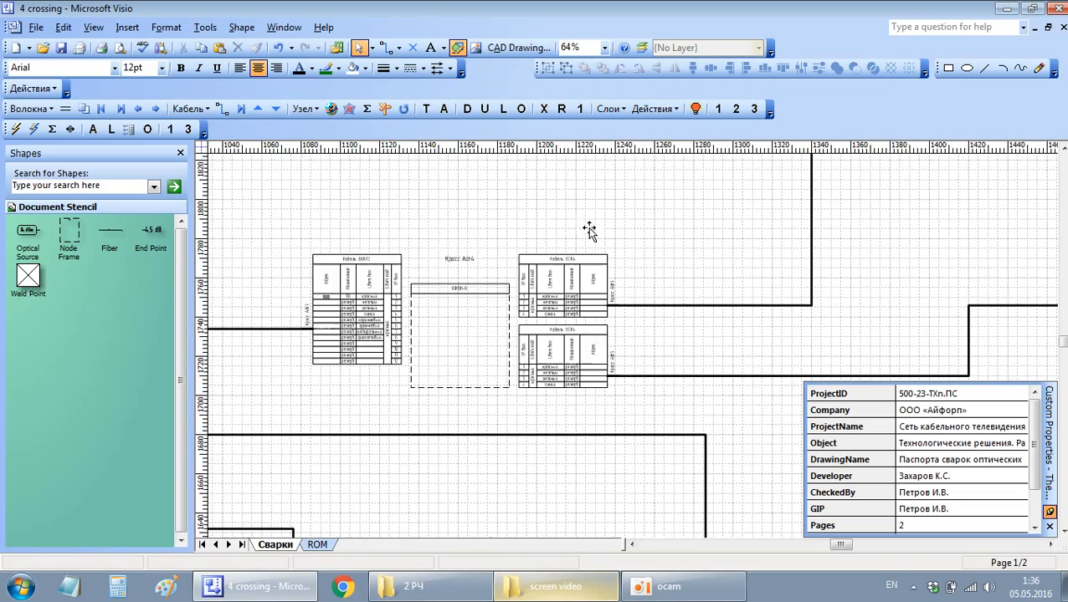
scroll(592, 256, "down", 1, "ctrl")
scroll(698, 325, "up", 4)
scroll(865, 300, "down", 2)
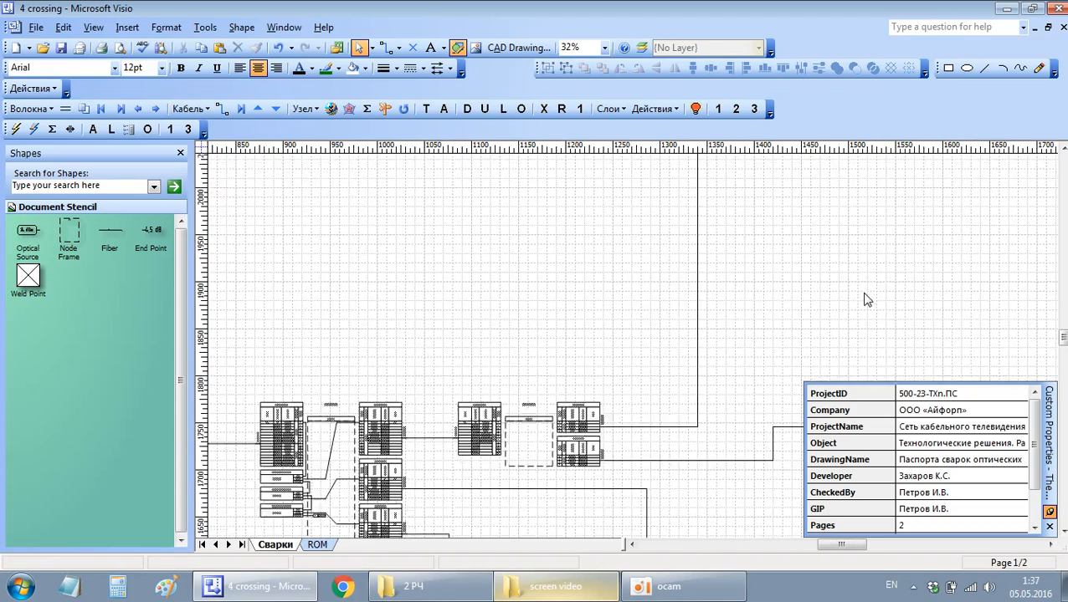
scroll(739, 287, "up", 3)
scroll(728, 288, "right", 1)
scroll(738, 239, "down", 2)
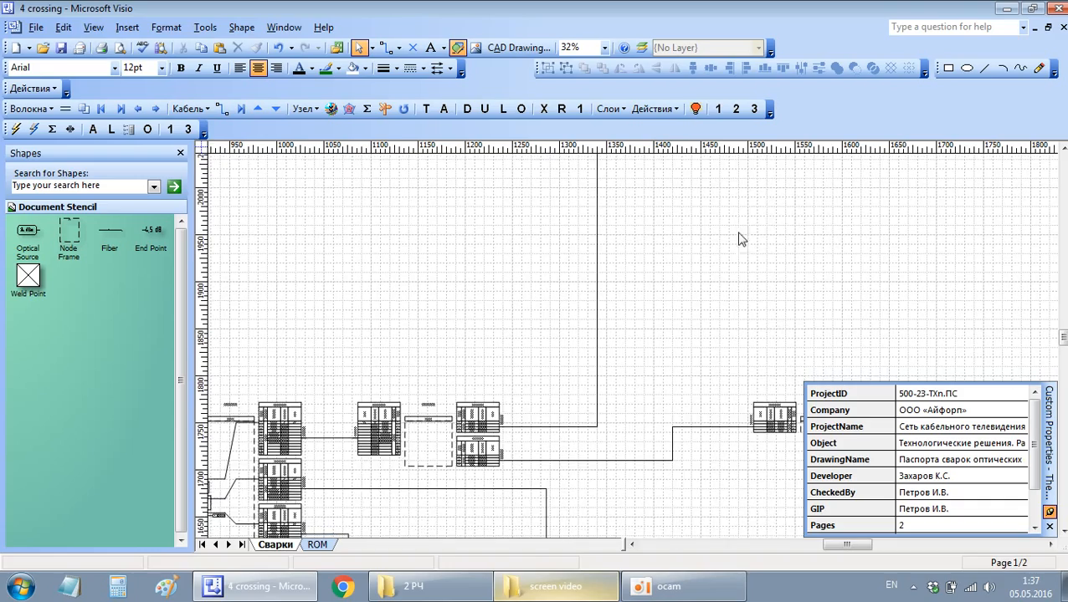
scroll(835, 222, "up", 2)
scroll(834, 222, "up", 1, "ctrl")
scroll(834, 239, "down", 4)
scroll(835, 239, "down", 6)
scroll(675, 298, "left", 8)
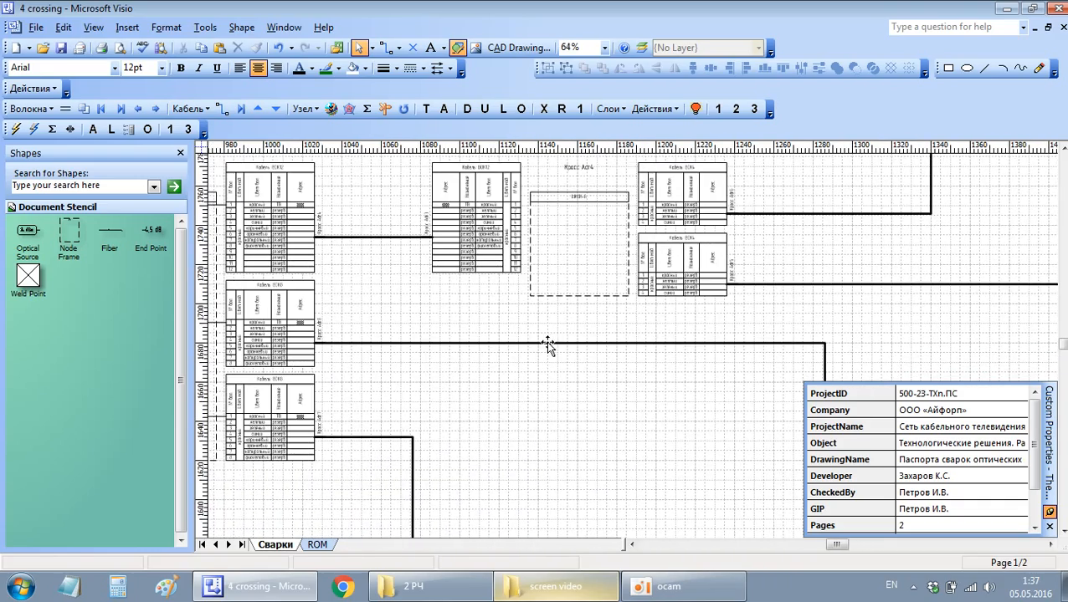
Step: Reroute the cable line between Кросс Adr3 and Кросс Adr8 so its vertical section runs at about X = 1220 mm
left_click(545, 341)
scroll(782, 369, "down", 1, "ctrl")
scroll(870, 353, "down", 1)
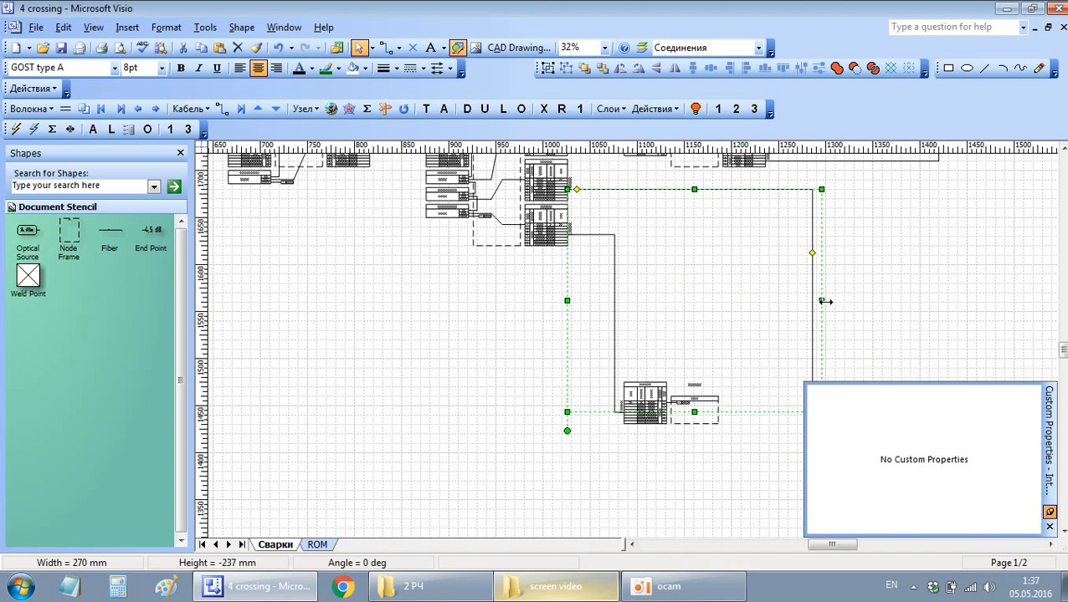
left_click_drag(815, 253, 600, 271)
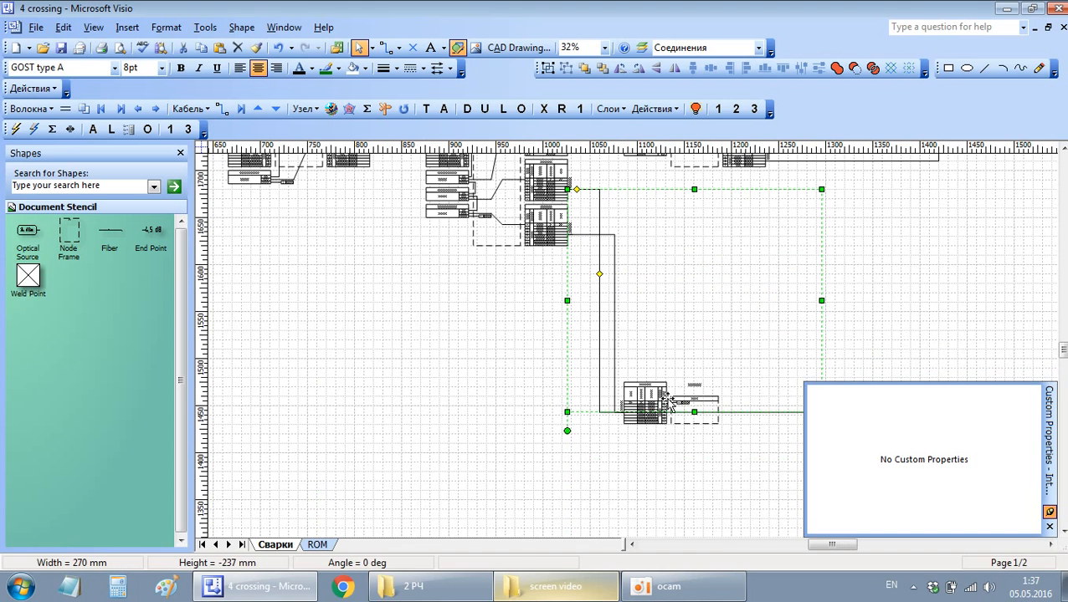
scroll(762, 311, "down", 1)
scroll(762, 311, "right", 1)
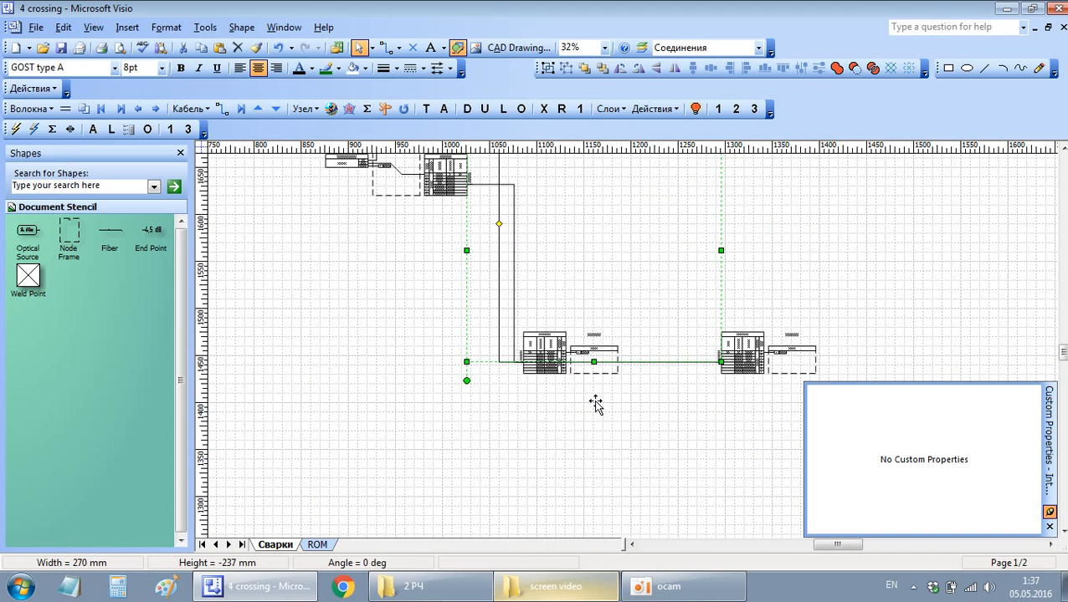
scroll(639, 352, "up", 2)
left_click_drag(500, 326, 649, 339)
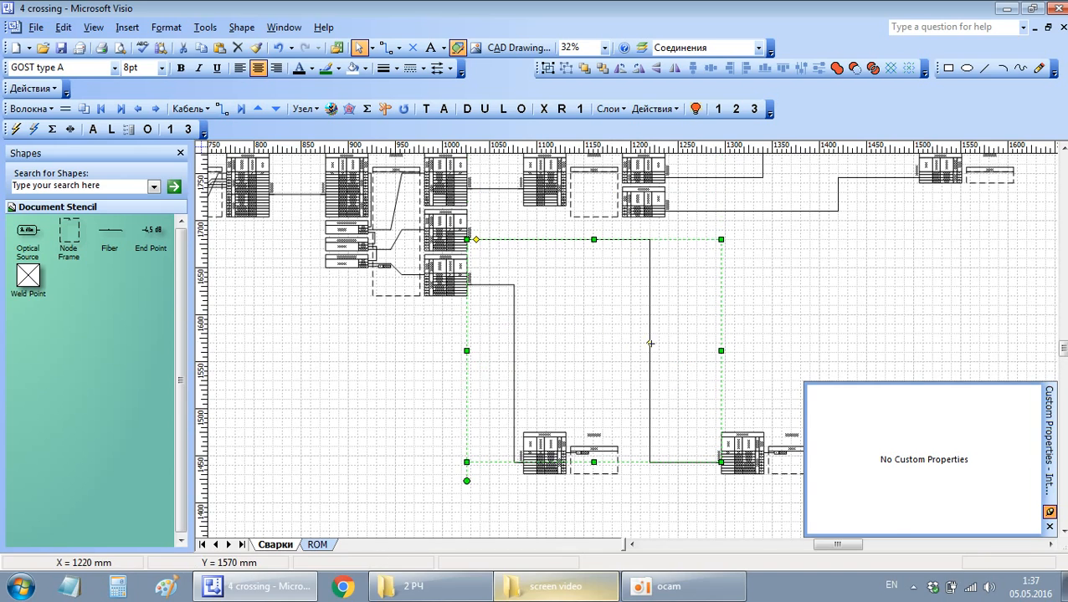
left_click(845, 270)
Step: Add an optical splitter under the ВОК12 cable in Кросс Adr4 using fibres 10 to 12 and delete its automatic welds
scroll(590, 304, "up", 3)
scroll(570, 334, "up", 2)
scroll(563, 322, "down", 2)
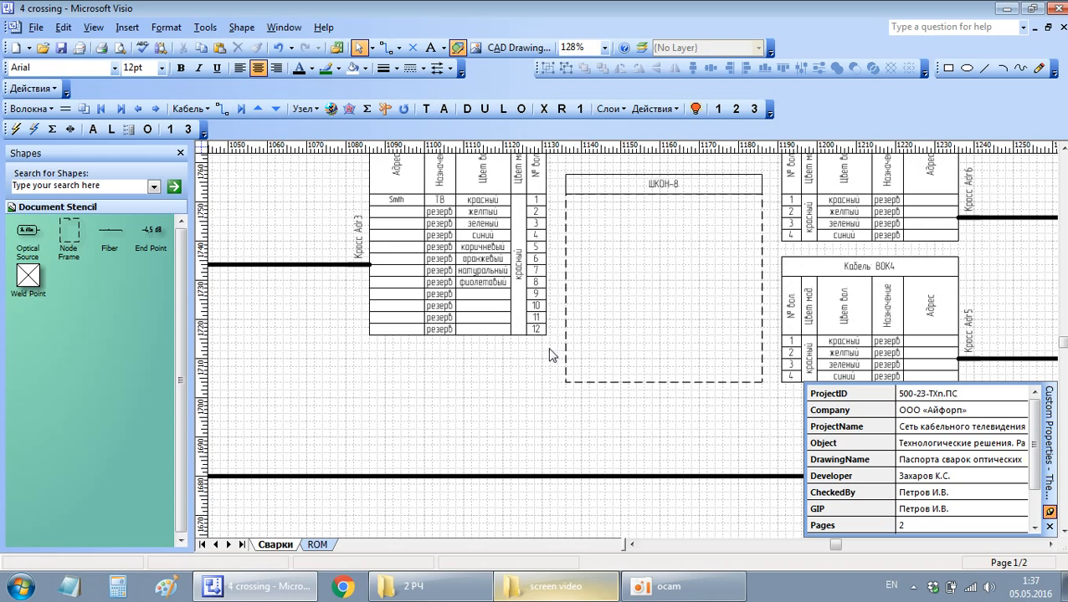
left_click_drag(553, 347, 523, 294)
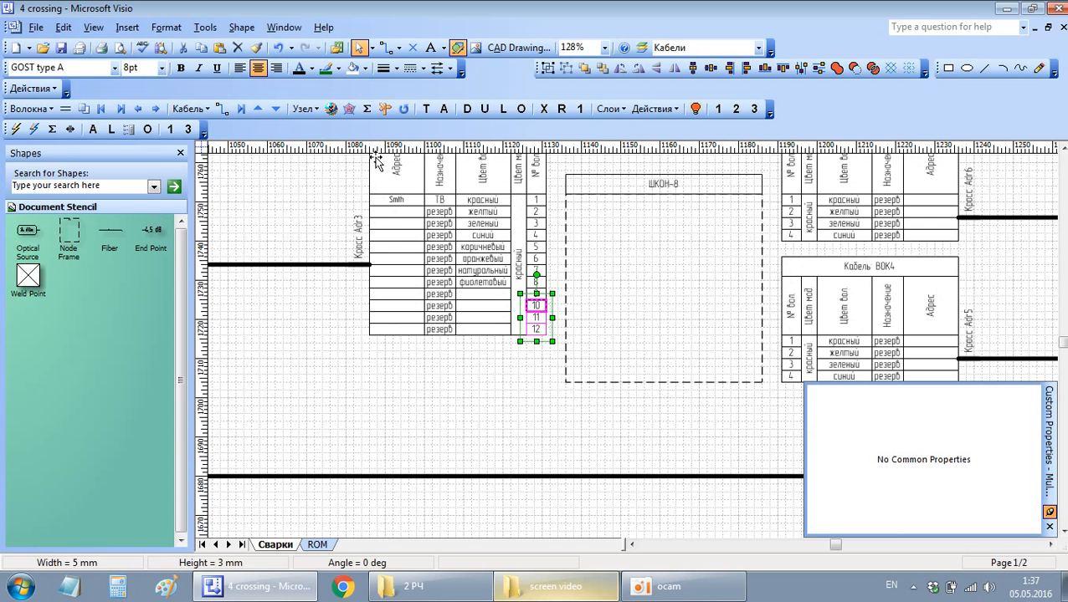
left_click(349, 108)
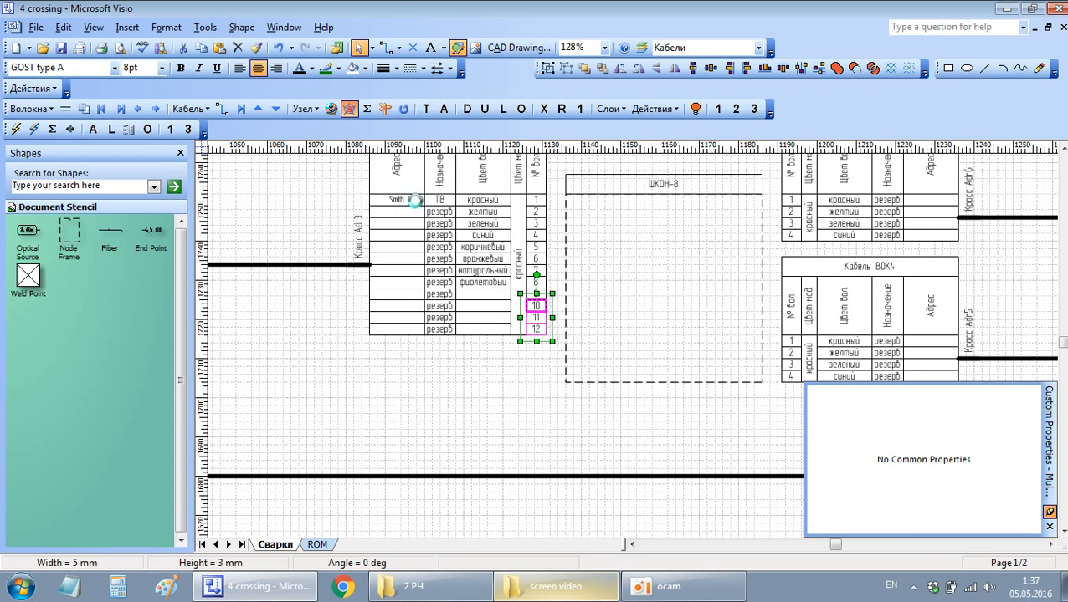
left_click(610, 431)
left_click(581, 400)
key("Delete")
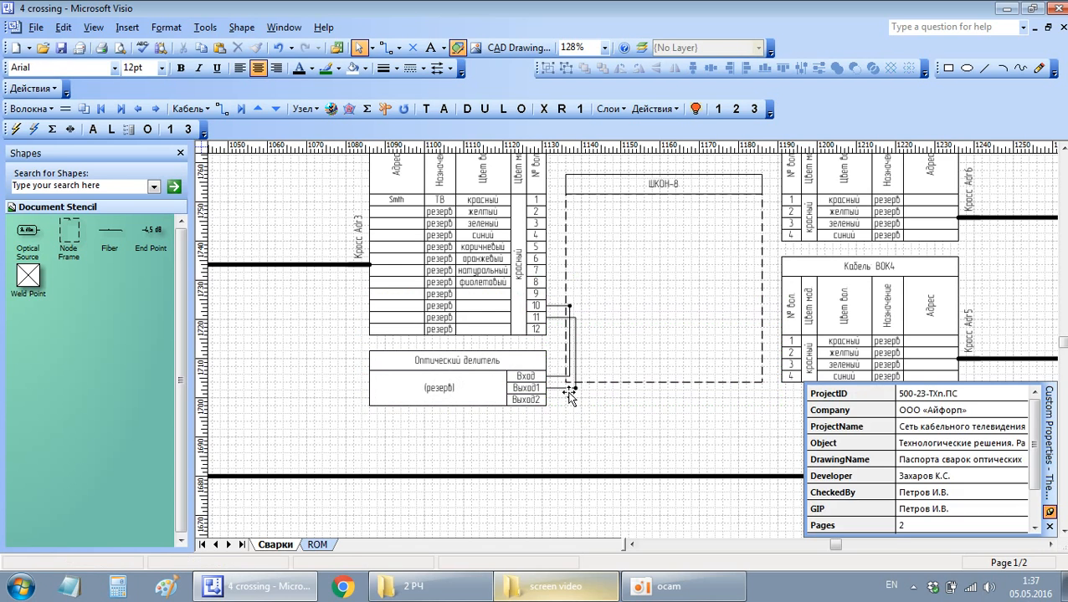
left_click(569, 393)
key("Delete")
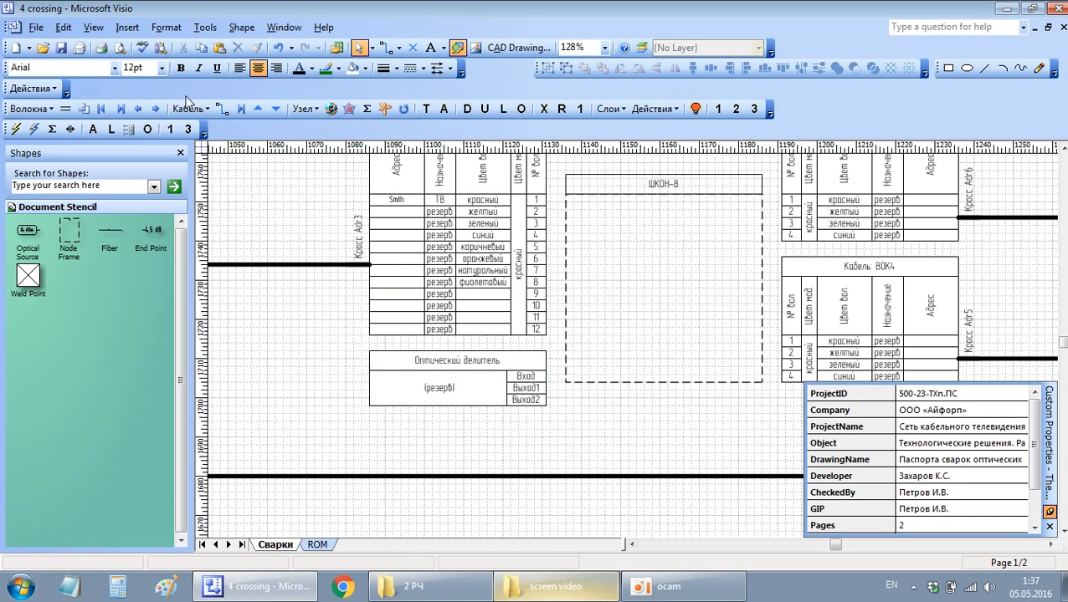
Step: Weld fibre 1 of the ВОК12 cable in Кросс Adr4 to the splitter's Вход
left_click(537, 325)
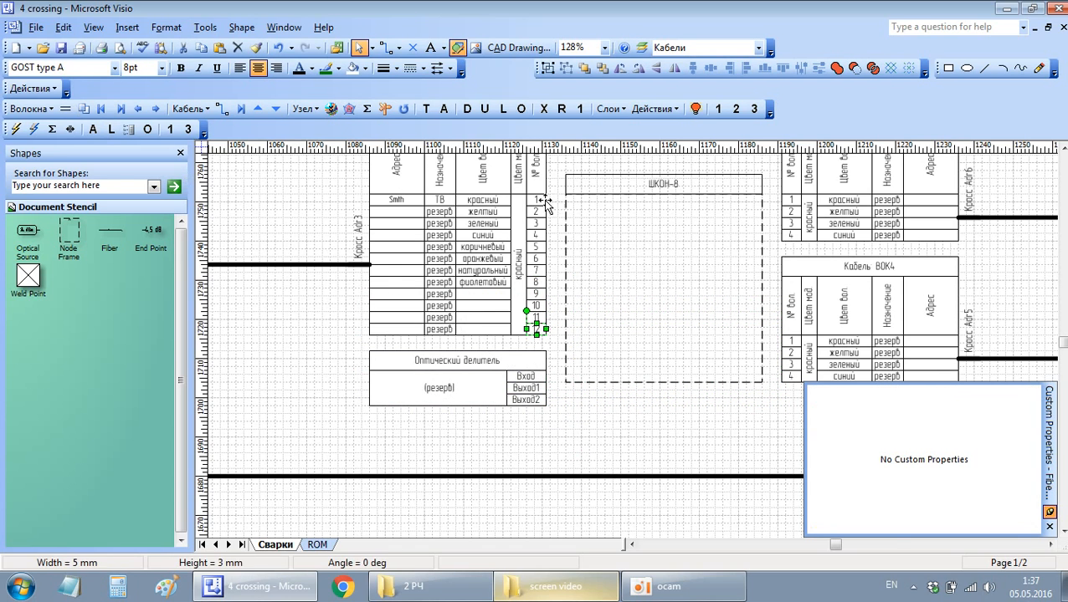
left_click_drag(545, 205, 527, 377)
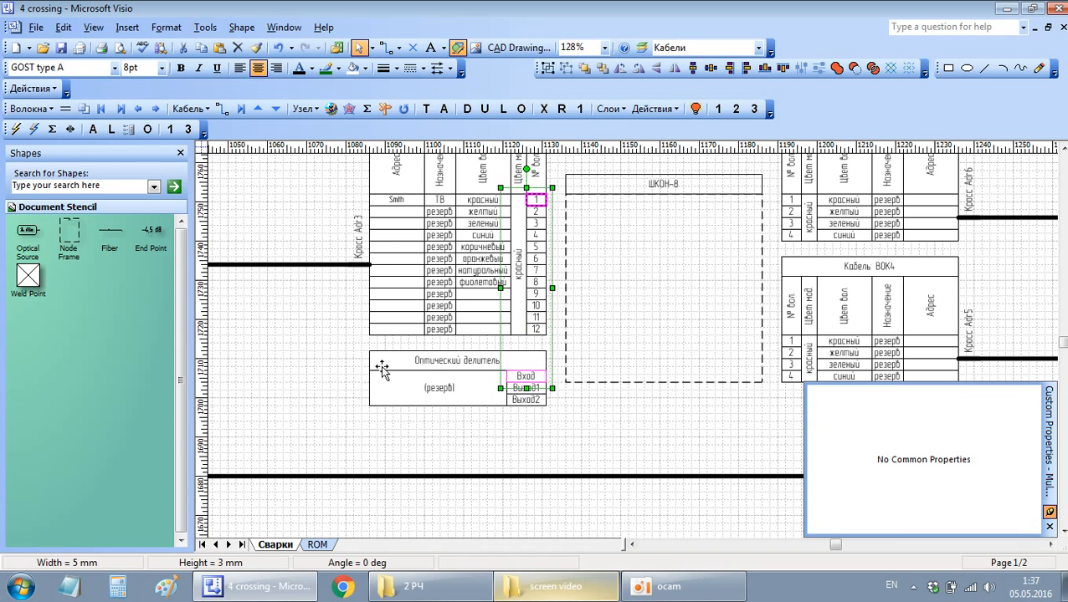
left_click(66, 111)
Step: Add a second optical splitter in Кросс Adr4 using fibres 10 to 12 and delete its automatic welds
left_click_drag(552, 340, 524, 299)
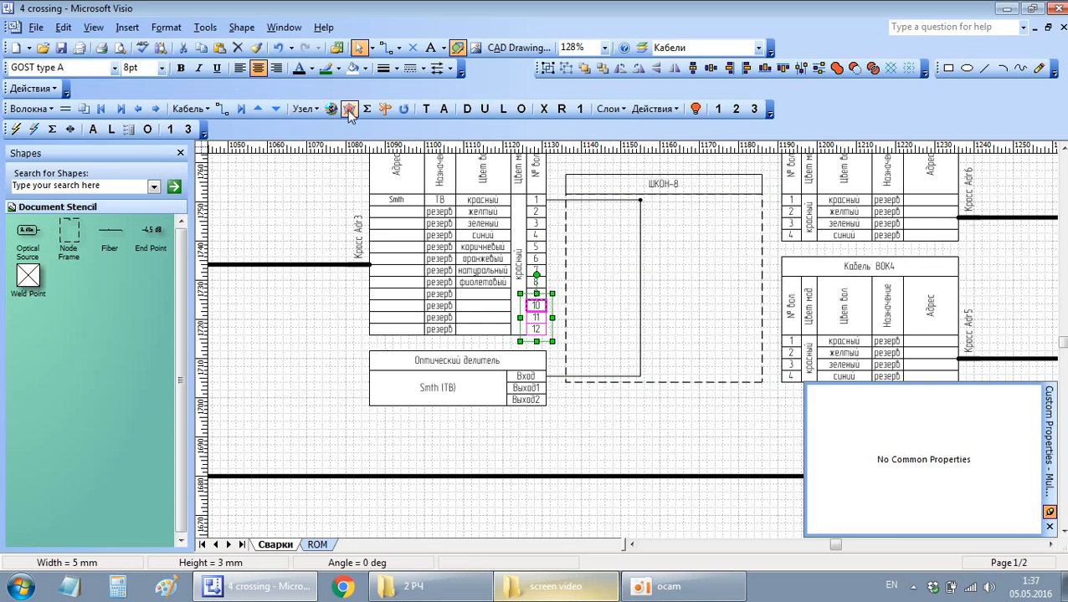
left_click(693, 334)
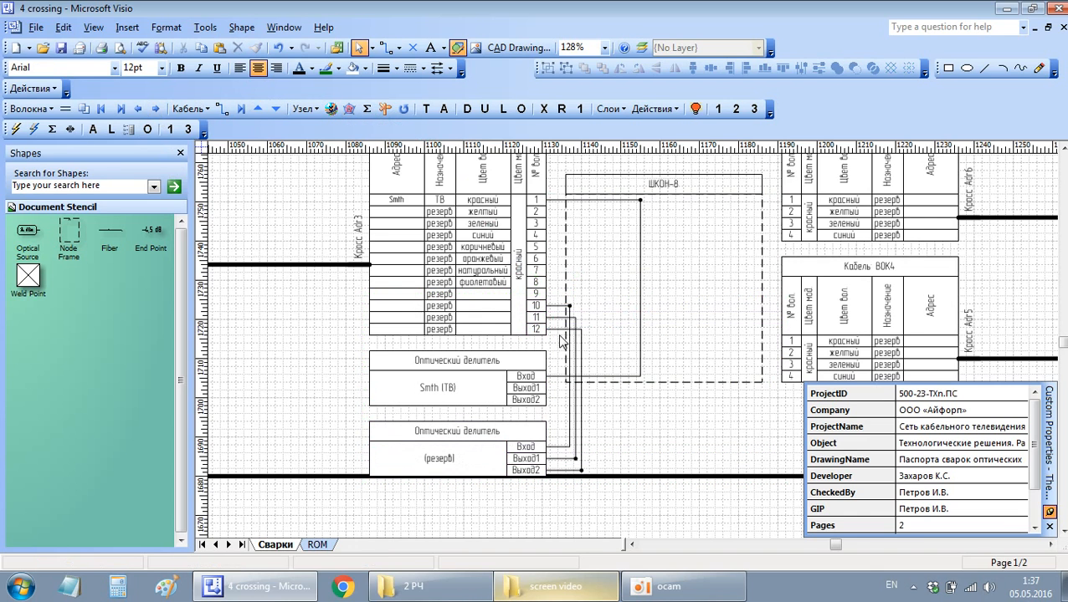
left_click(572, 469)
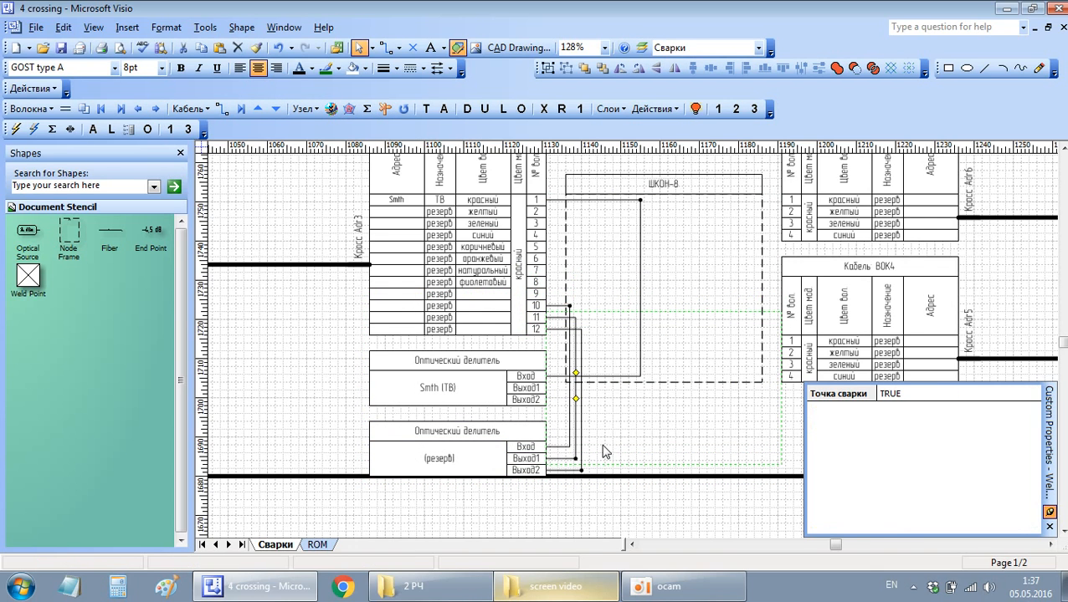
left_click(604, 452)
left_click(586, 452)
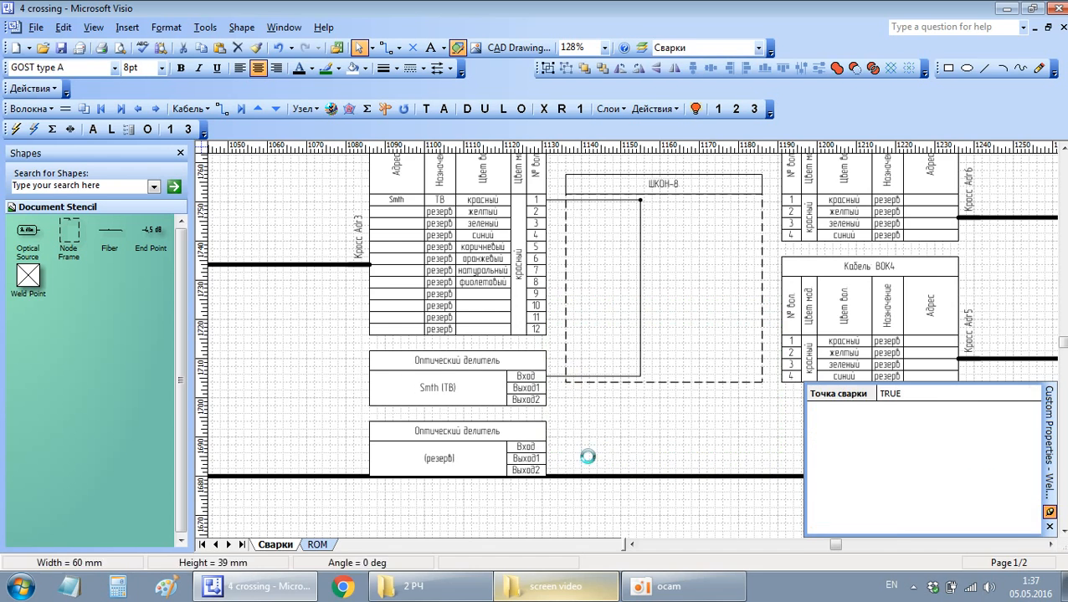
left_click(626, 412)
Step: Reroute the horizontal section of the Кросс Adr8 cable line so it passes below the second splitter in Кросс Adr4
scroll(626, 418, "down", 2)
left_click(633, 435)
scroll(669, 431, "down", 3)
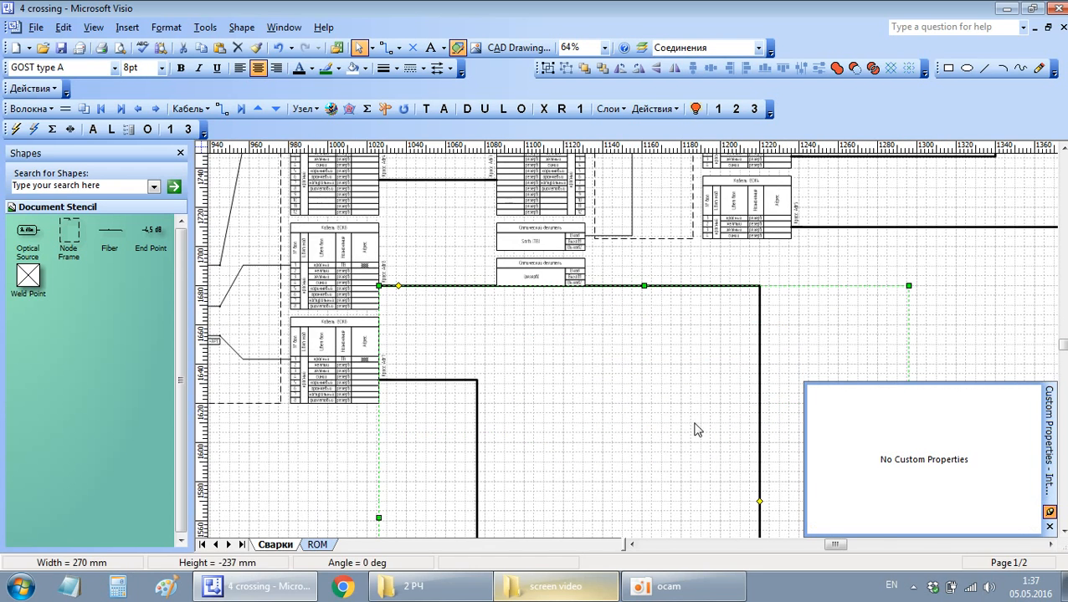
mouse_move(401, 286)
left_mouse_down()
mouse_move(484, 335)
mouse_move(455, 345)
mouse_move(446, 335)
left_mouse_up()
left_click(588, 401)
Step: Weld the first splitter's Выход1 in Кросс Adr4 to fibre 1 of the ВОК4 cable leading to Кросс Adr6
scroll(603, 275, "up", 2)
scroll(613, 312, "up", 3)
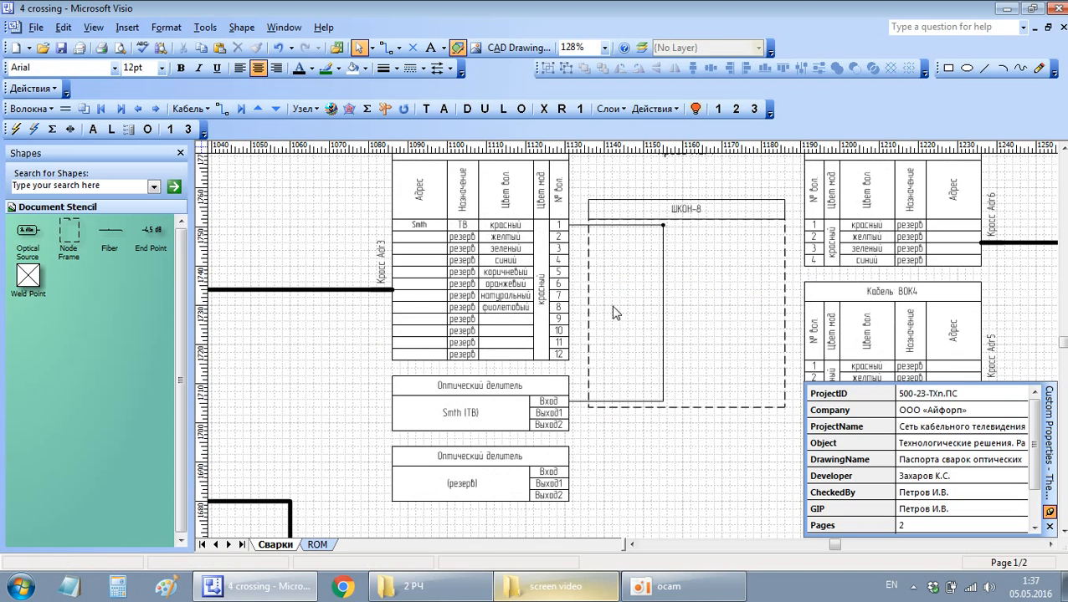
left_click(563, 416)
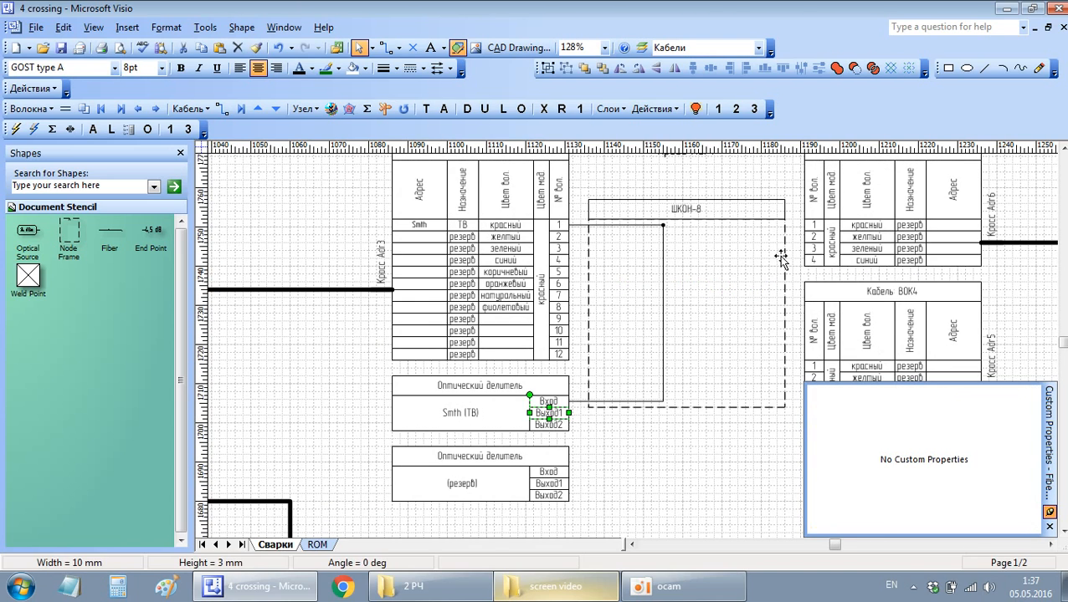
left_click(812, 229, "shift")
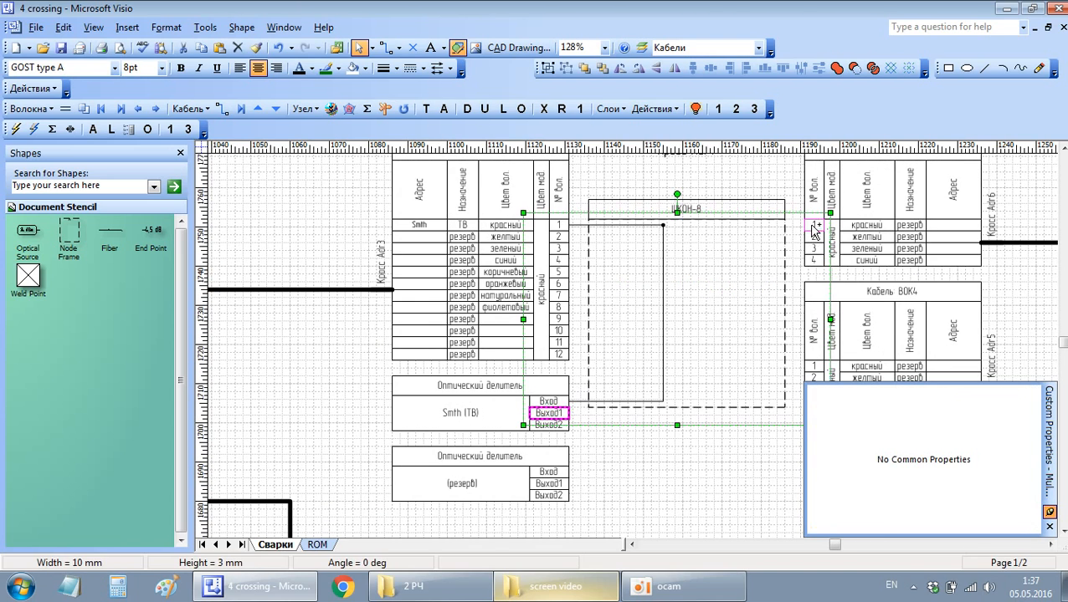
left_click(65, 108)
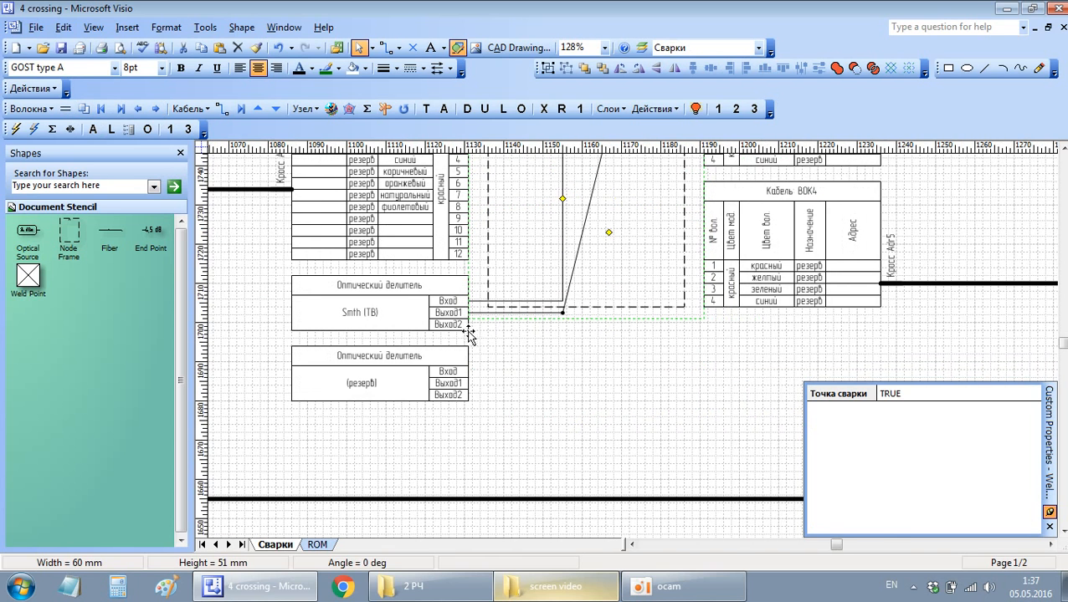
Step: Weld the first splitter's Выход2 to the second splitter's Вход and shift the weld's vertical section closer to the splitters
left_click(459, 327)
left_click(461, 373, "shift")
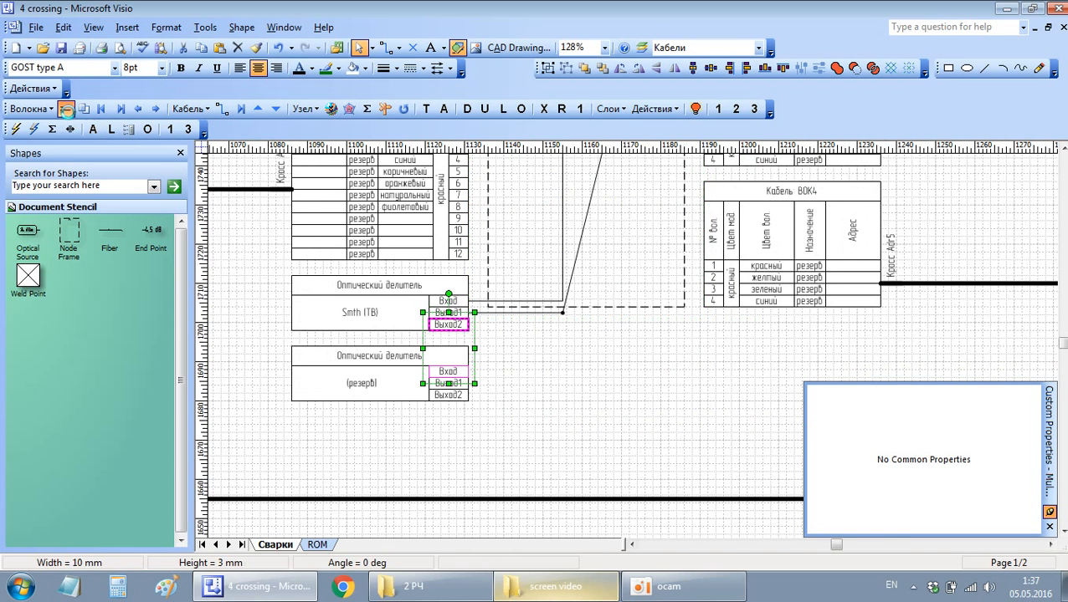
left_click(65, 109)
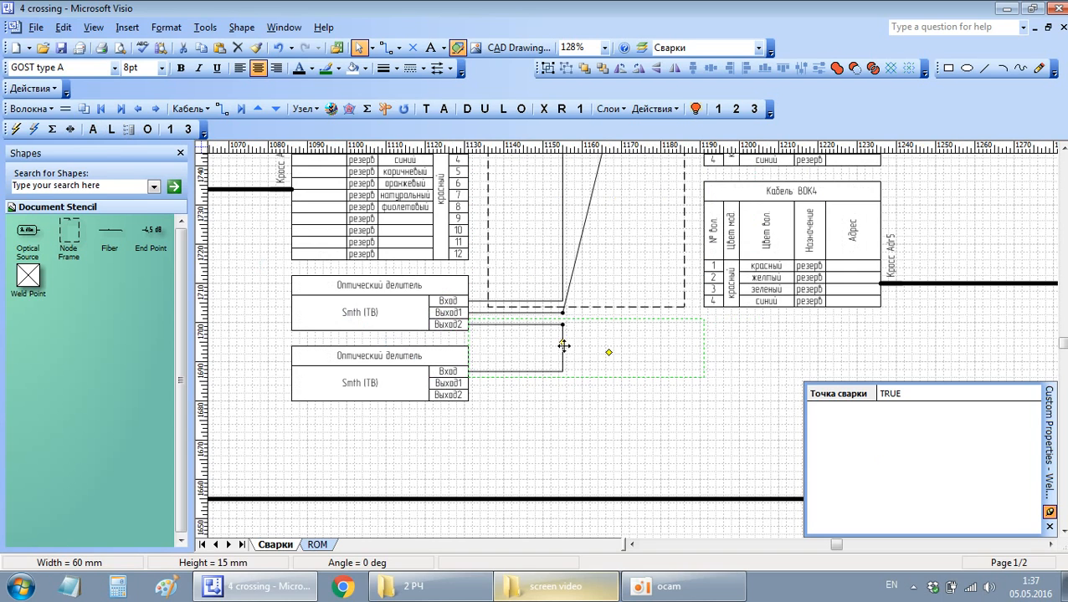
left_click_drag(563, 346, 488, 346)
Step: Weld the second splitter's Выход1 in Кросс Adr4 to fibre 4 of the ВОК4 cable leading to Кросс Adr5
left_click(453, 384)
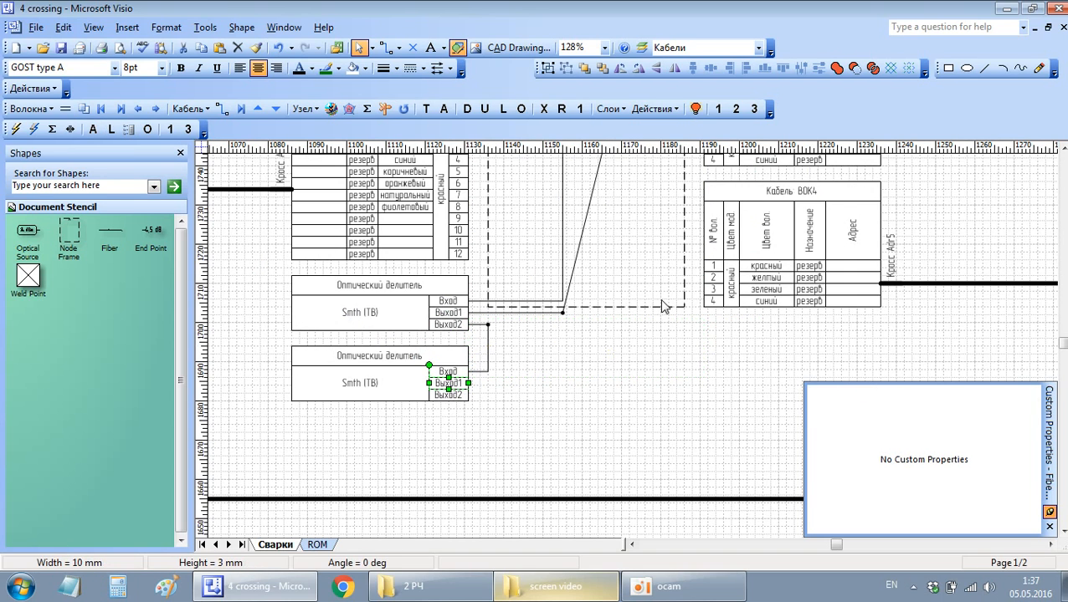
left_click(711, 308, "shift")
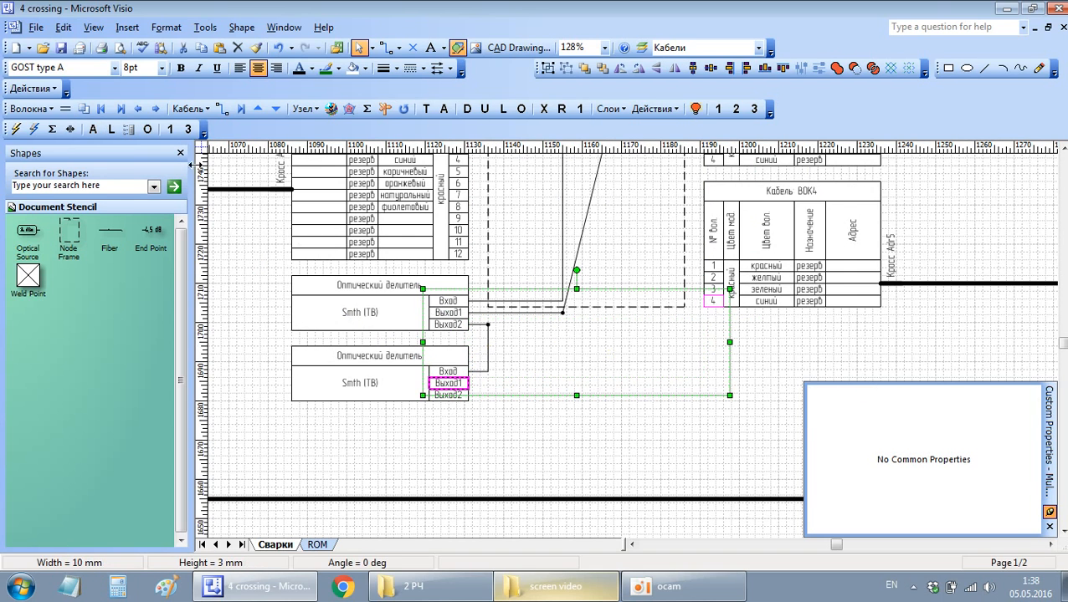
left_click(65, 109)
left_click(488, 423)
Step: Terminate the second splitter's Выход2 in Кросс Adr4 with an SC-APC connector
left_click(454, 396)
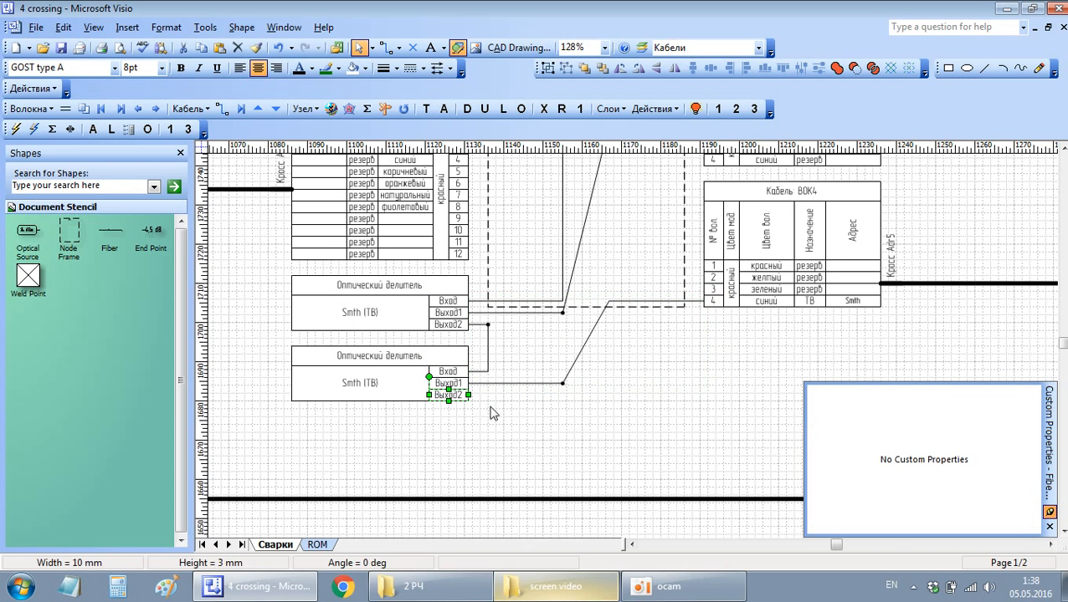
left_click(444, 109)
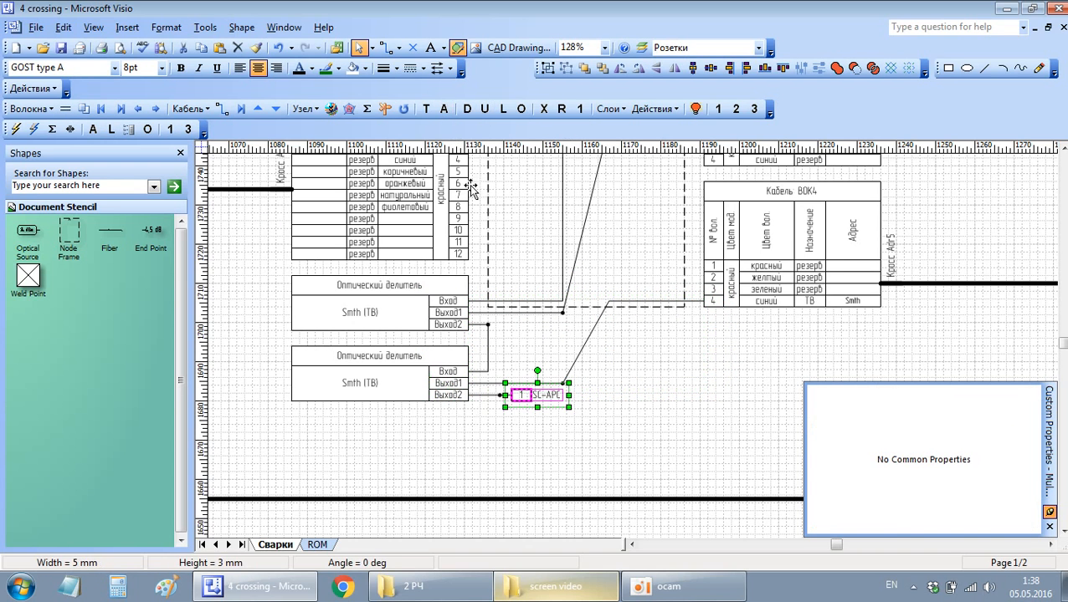
left_click(694, 416)
scroll(602, 344, "up", 5)
scroll(588, 342, "down", 3)
scroll(587, 342, "right", 2)
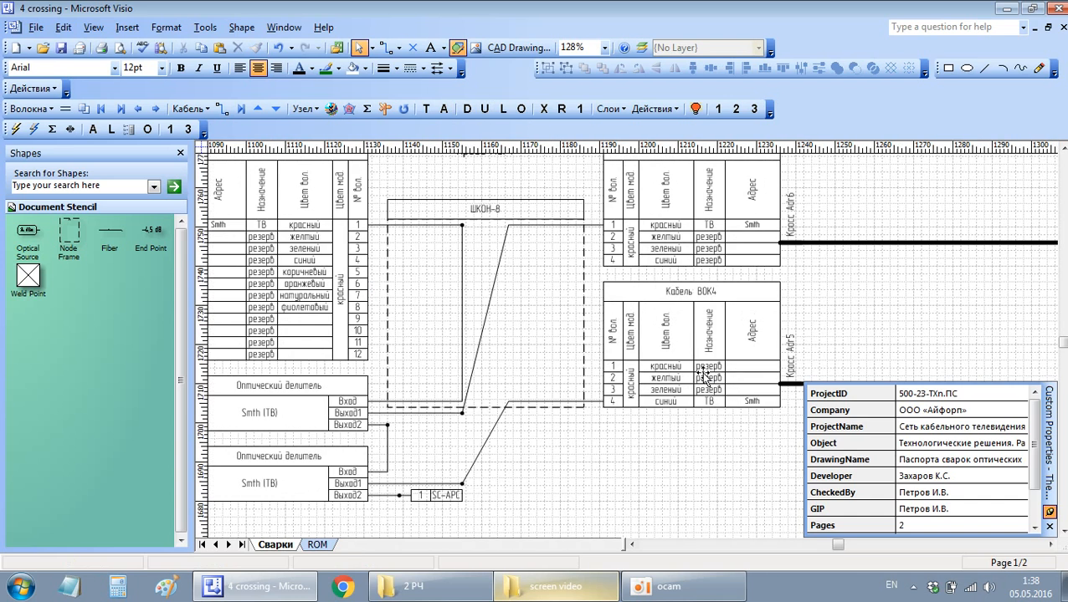
left_click(736, 260)
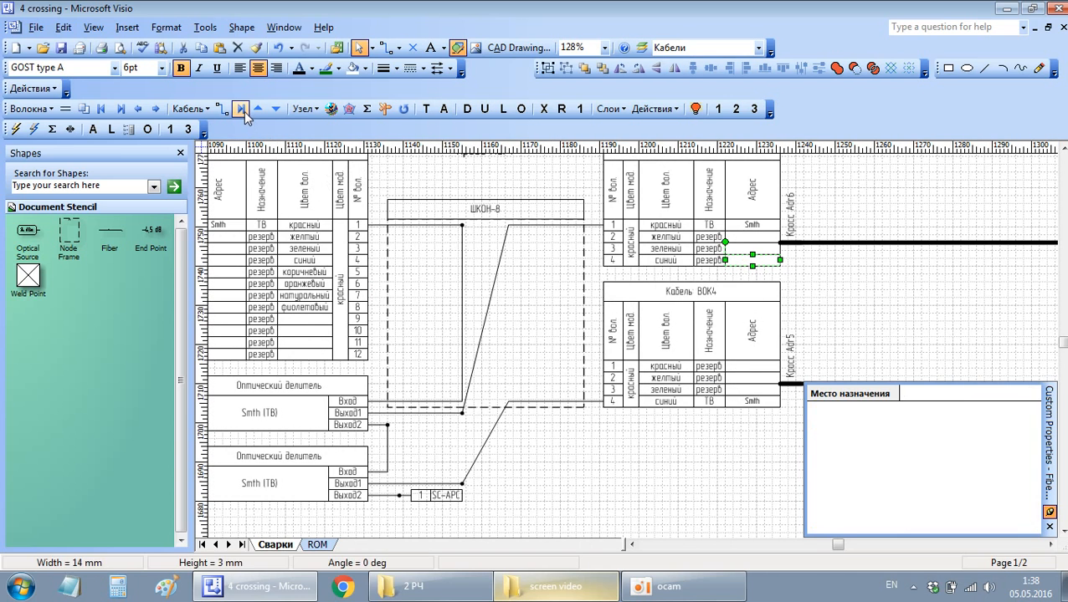
left_click(741, 273)
left_click(752, 331)
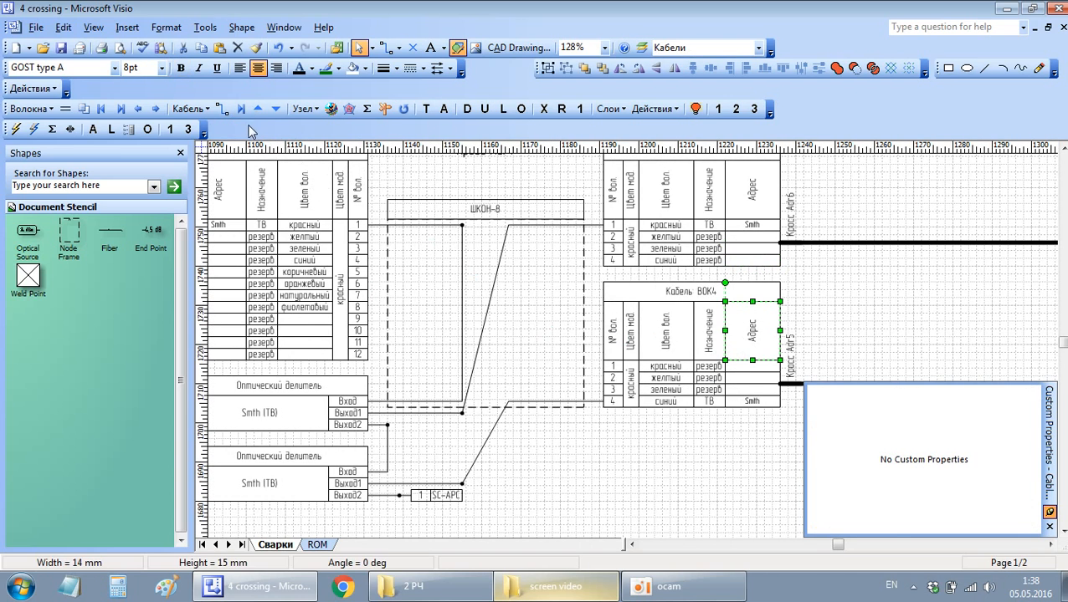
left_click(588, 320)
Step: Terminate fibre 4 of the ВОК4 cable in Кросс Adr5 with an SC-APC connector
scroll(692, 314, "down", 5)
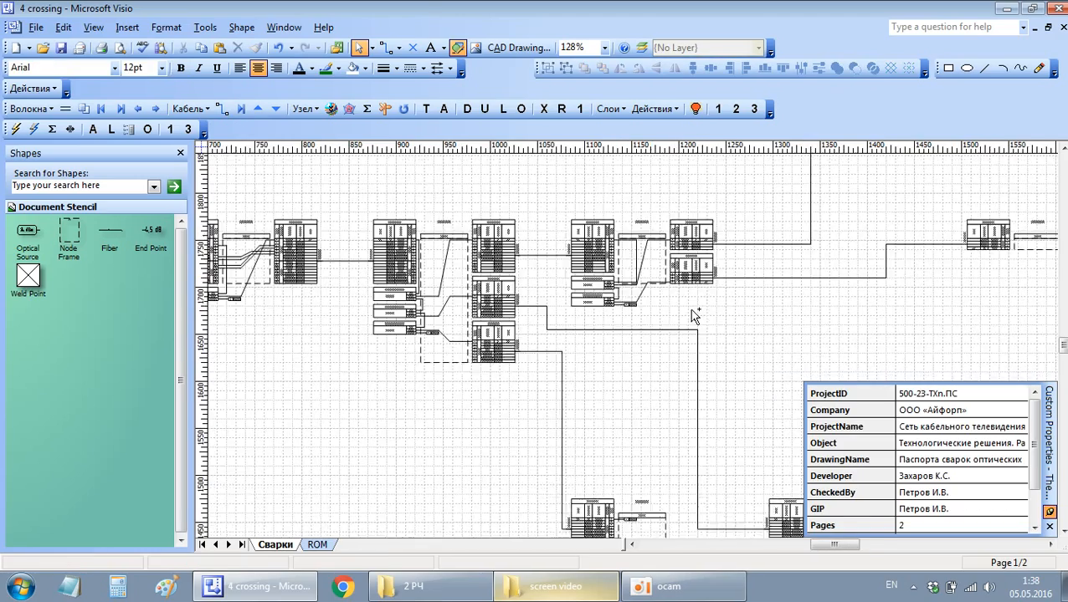
scroll(692, 315, "right", 3)
scroll(772, 311, "up", 2)
scroll(893, 330, "up", 3)
scroll(845, 335, "down", 2)
scroll(719, 326, "right", 2)
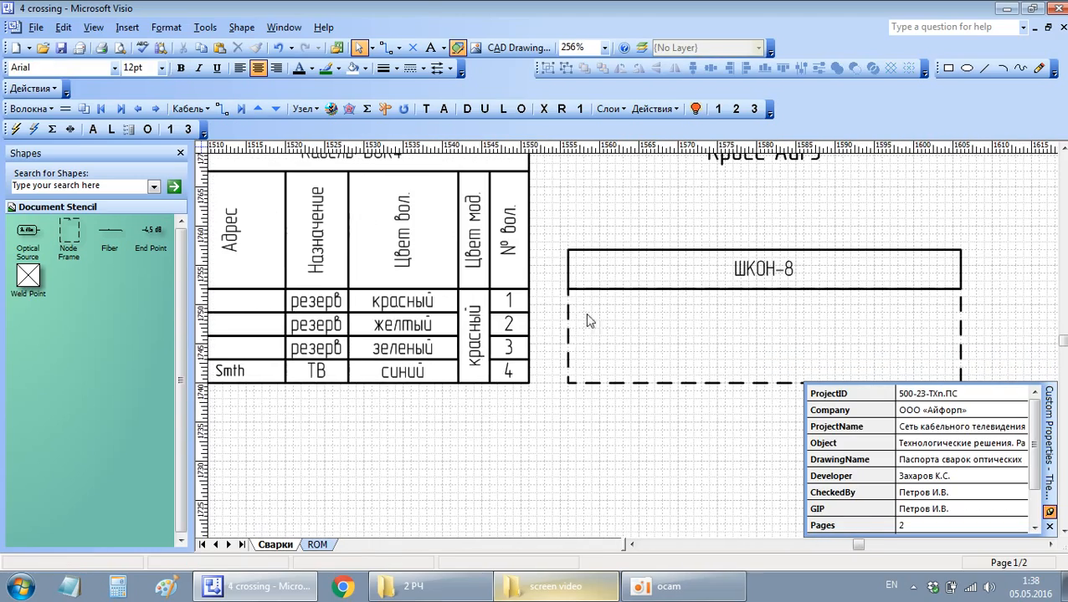
scroll(511, 343, "down", 2)
scroll(585, 356, "up", 2)
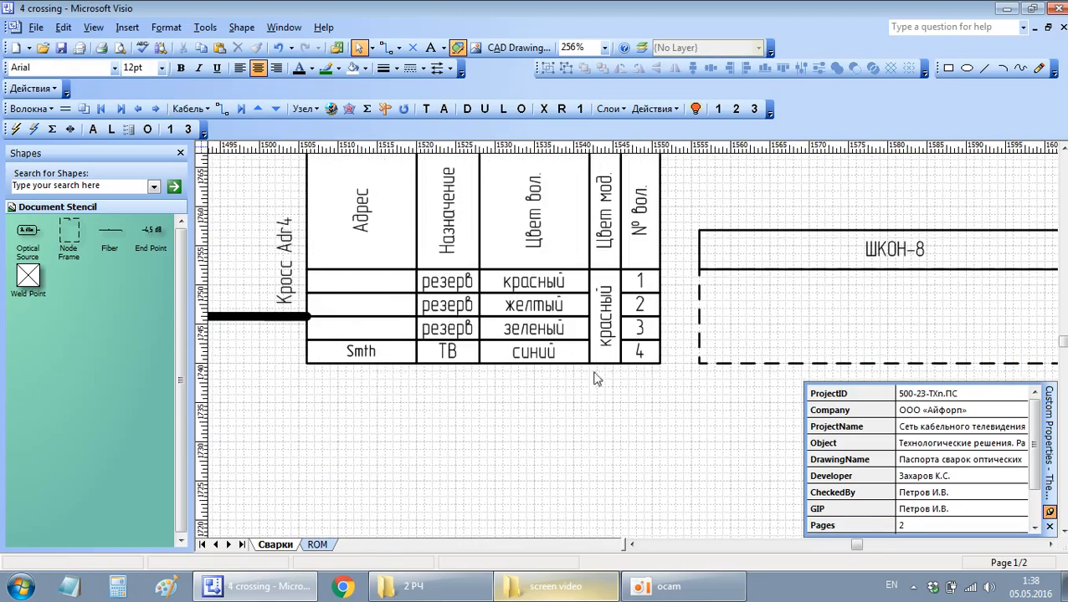
left_click(639, 352)
left_click(445, 110)
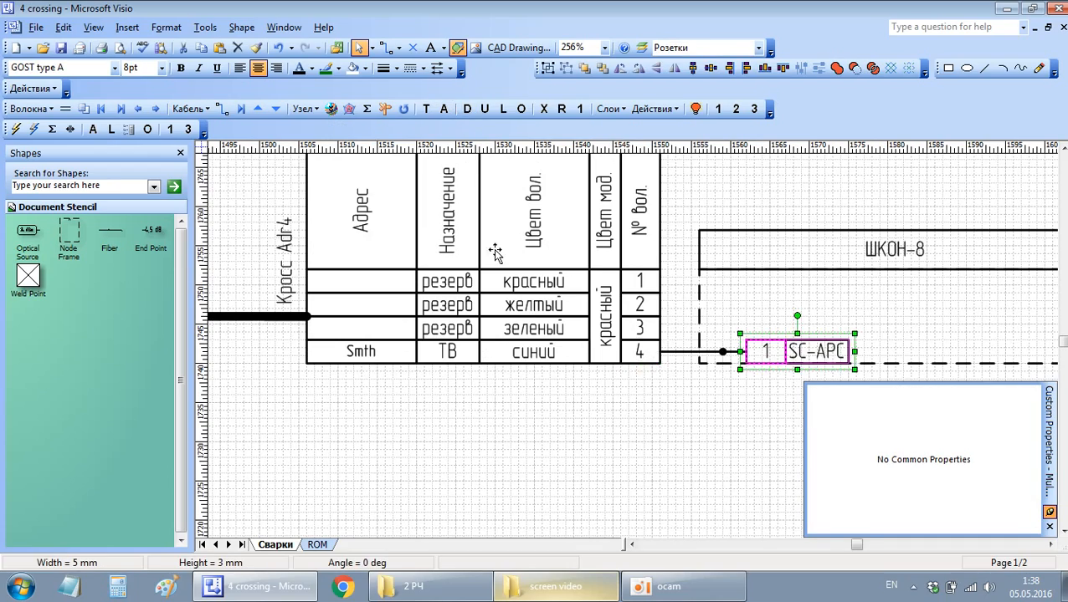
Step: Terminate fibre 1 of the ВОК4 cable in Кросс Adr6 with a connector
scroll(520, 258, "down", 2)
scroll(539, 263, "up", 8)
scroll(566, 282, "up", 4)
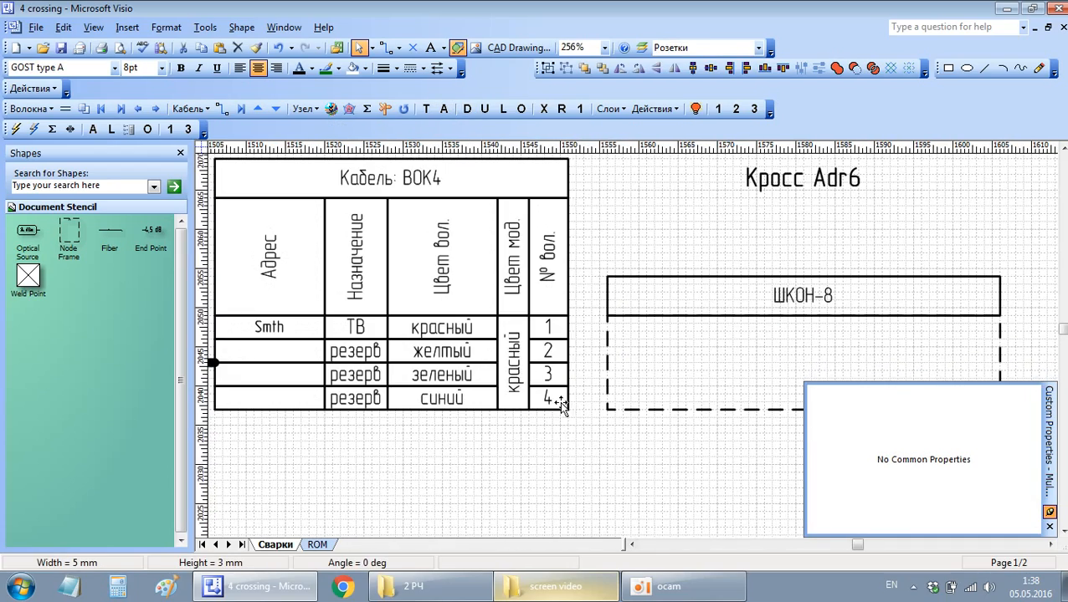
left_click(548, 398)
left_click(550, 328)
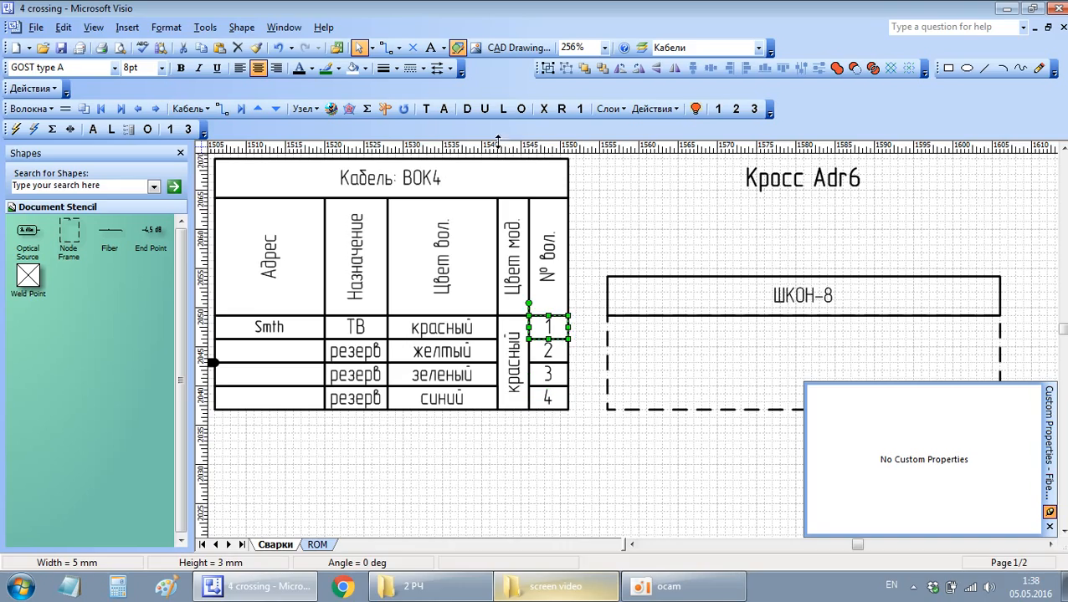
left_click(465, 109)
left_click(600, 222)
Step: Generate the ROM scheme in Направление 2 from the Smth address of fibre 3 in the ВОК16 cable at Кросс Adr1
scroll(599, 222, "down", 6)
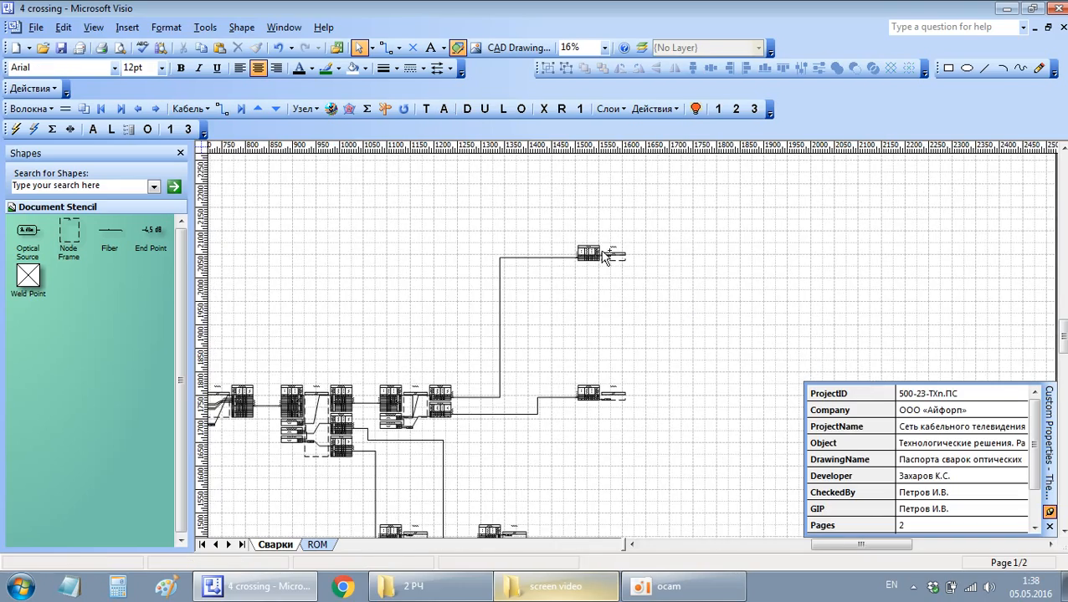
scroll(543, 303, "up", 5)
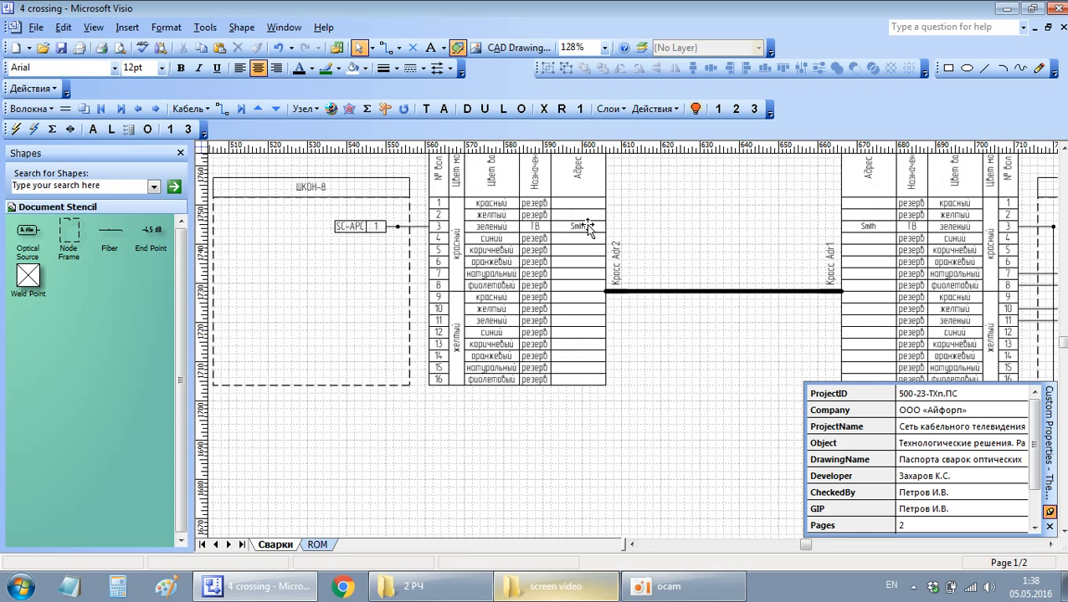
left_click(591, 227)
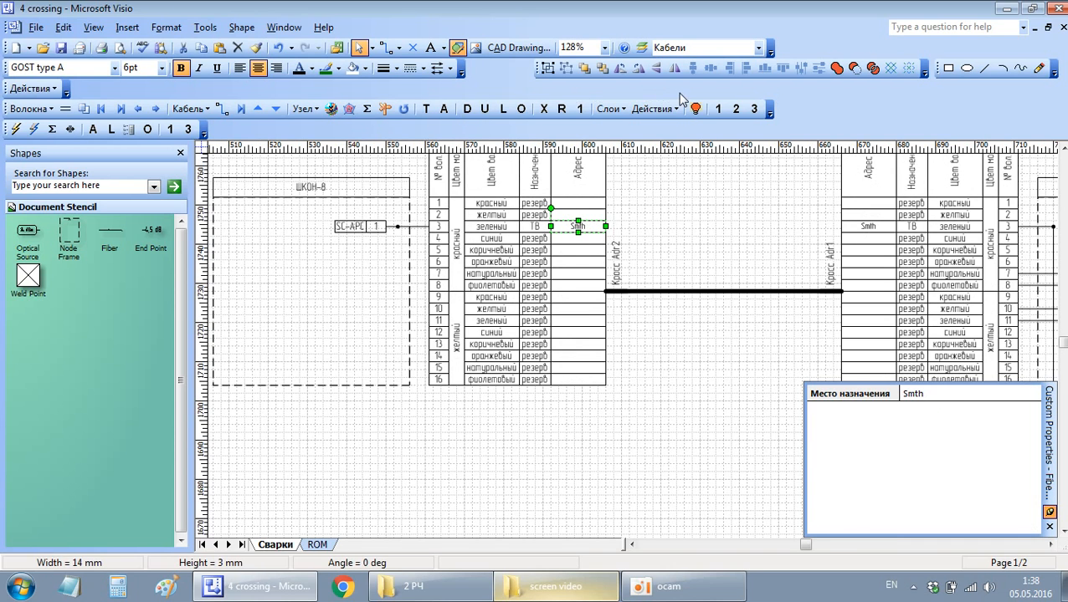
scroll(472, 239, "right", 3)
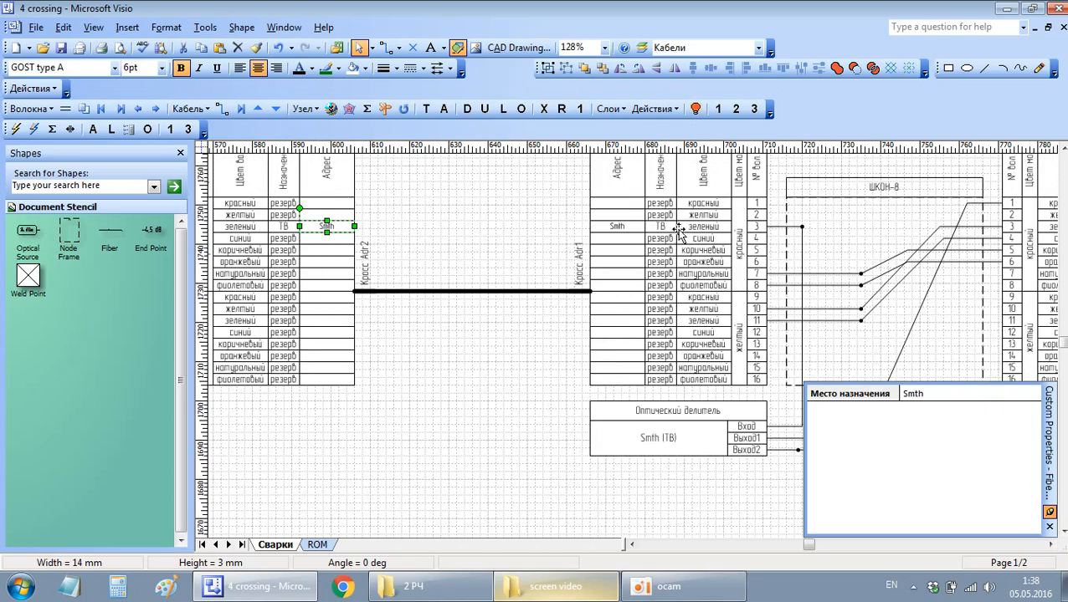
scroll(512, 256, "right", 3)
scroll(477, 260, "left", 6)
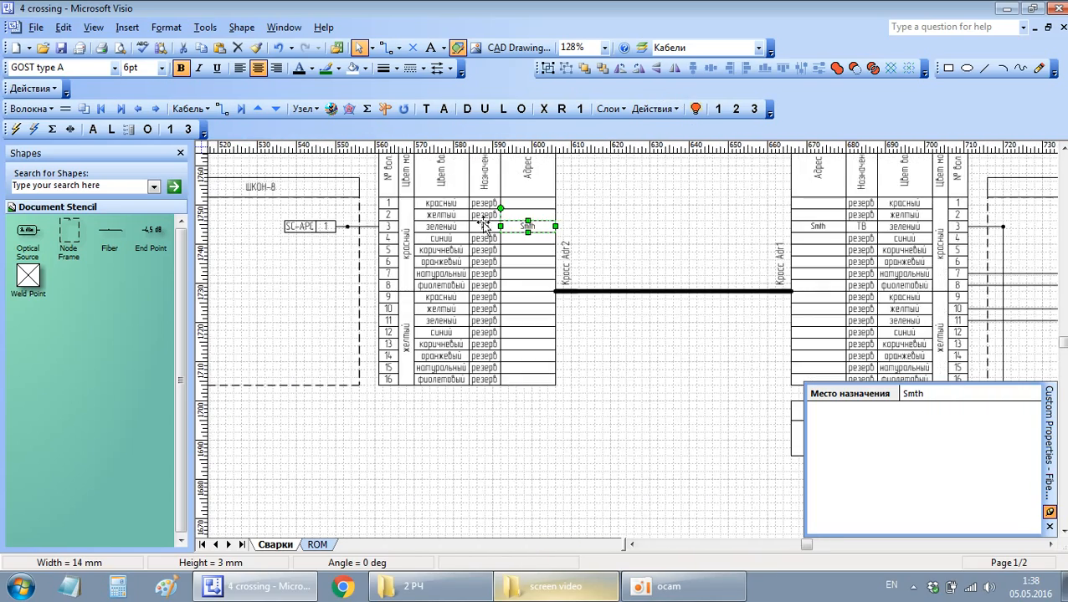
scroll(446, 191, "right", 4)
scroll(569, 314, "down", 3)
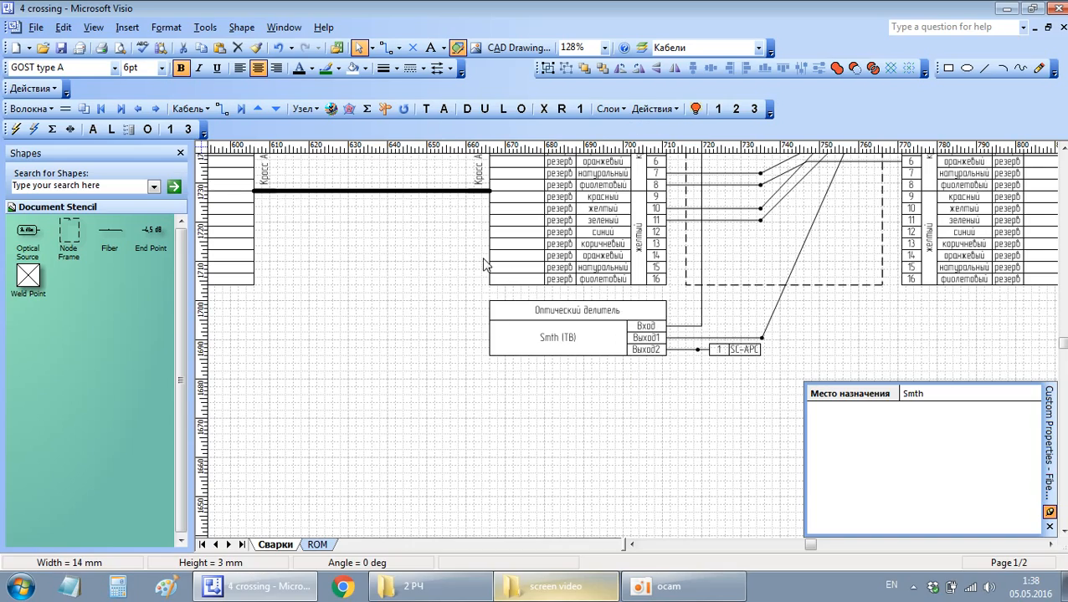
scroll(483, 261, "up", 8)
scroll(460, 263, "down", 2)
scroll(436, 343, "up", 1)
scroll(411, 423, "up", 2)
scroll(620, 226, "left", 1)
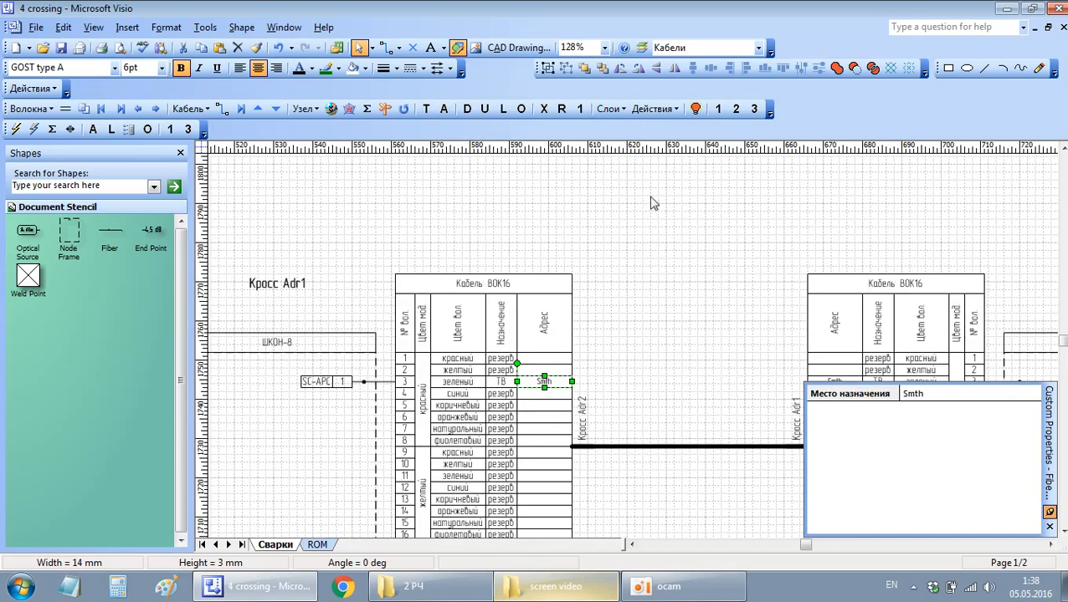
left_click(696, 109)
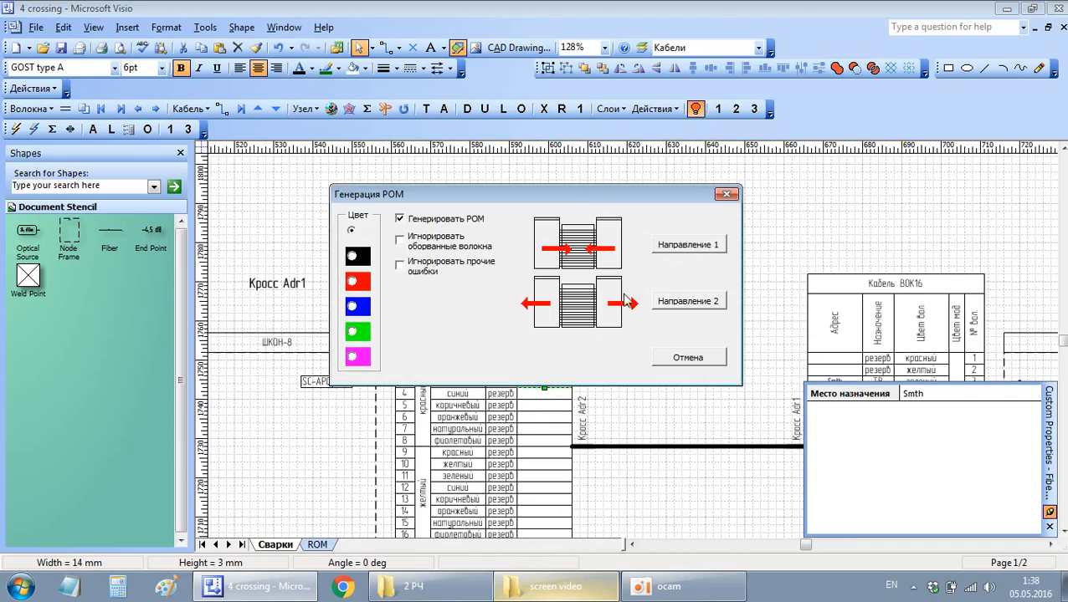
left_click(678, 307)
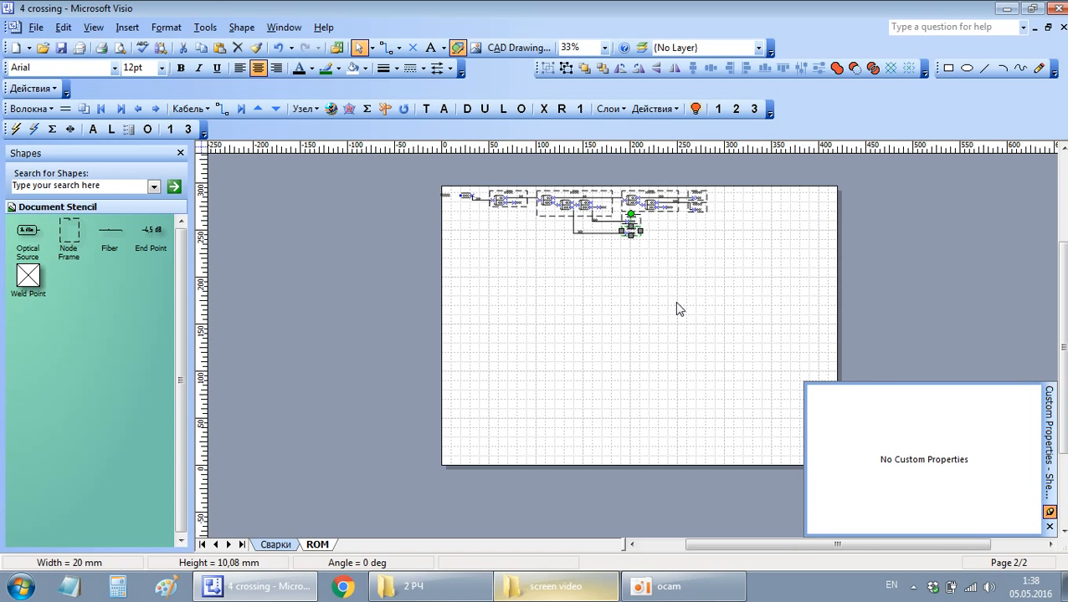
Step: Examine the generated ROM scheme from the optical source through the splitter nodes to the end points
left_click(671, 278)
scroll(512, 206, "up", 5)
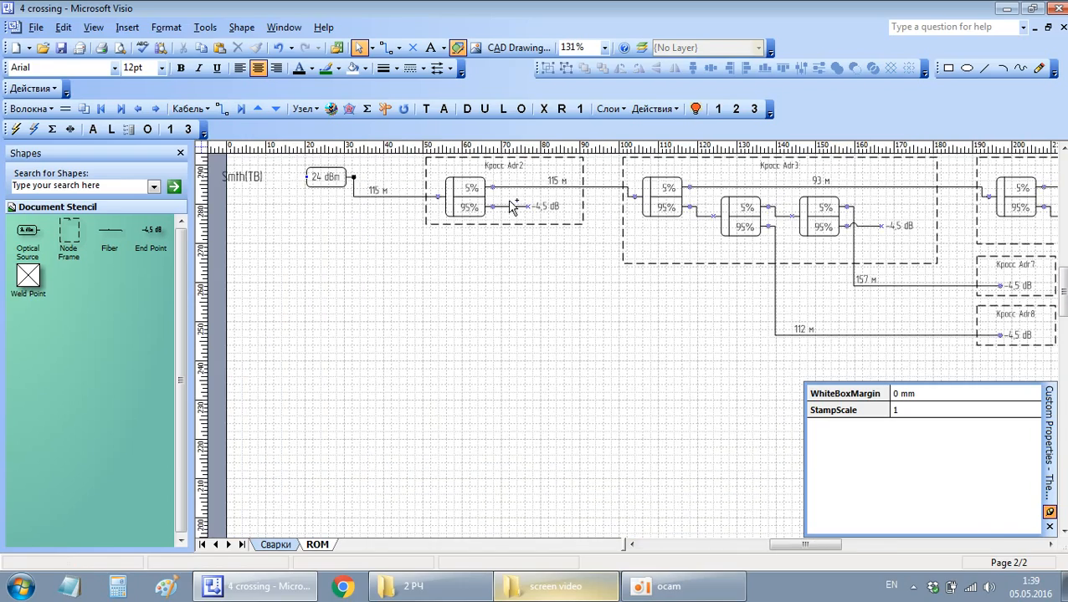
scroll(435, 225, "right", 3)
scroll(413, 226, "right", 3)
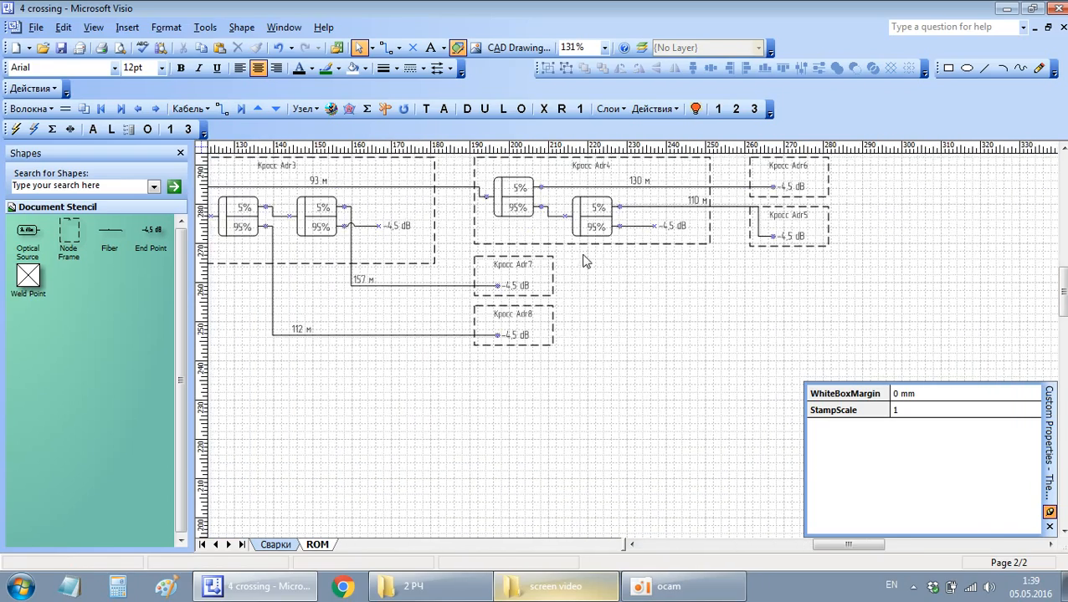
scroll(584, 258, "up", 2)
scroll(530, 283, "right", 2)
scroll(543, 311, "left", 1)
scroll(449, 322, "left", 4)
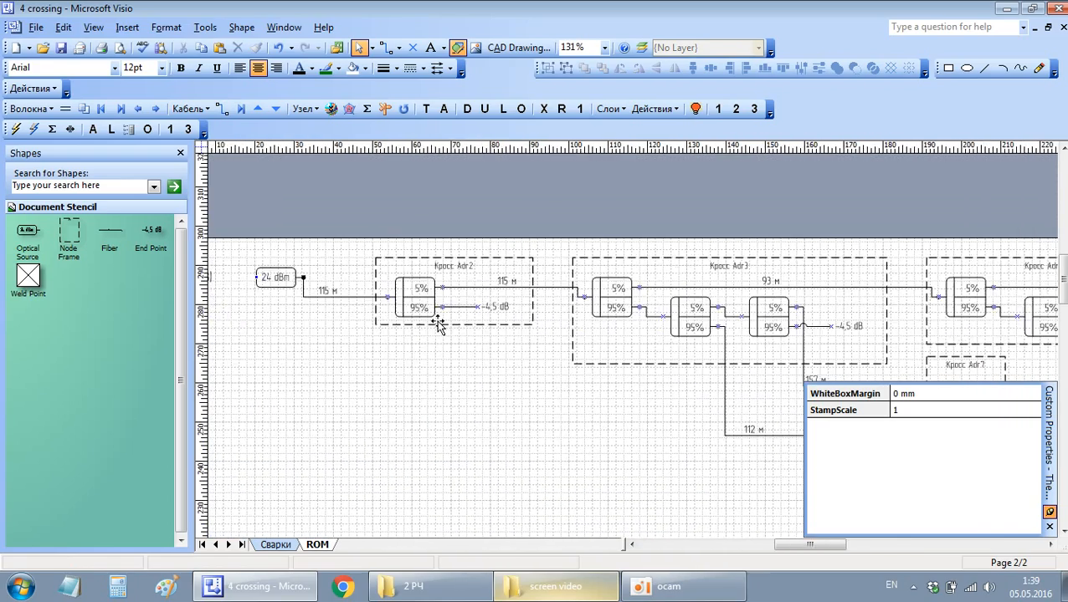
Step: Calculate the optical signal levels at all end points fed by the 24 dBm source
left_click(276, 285)
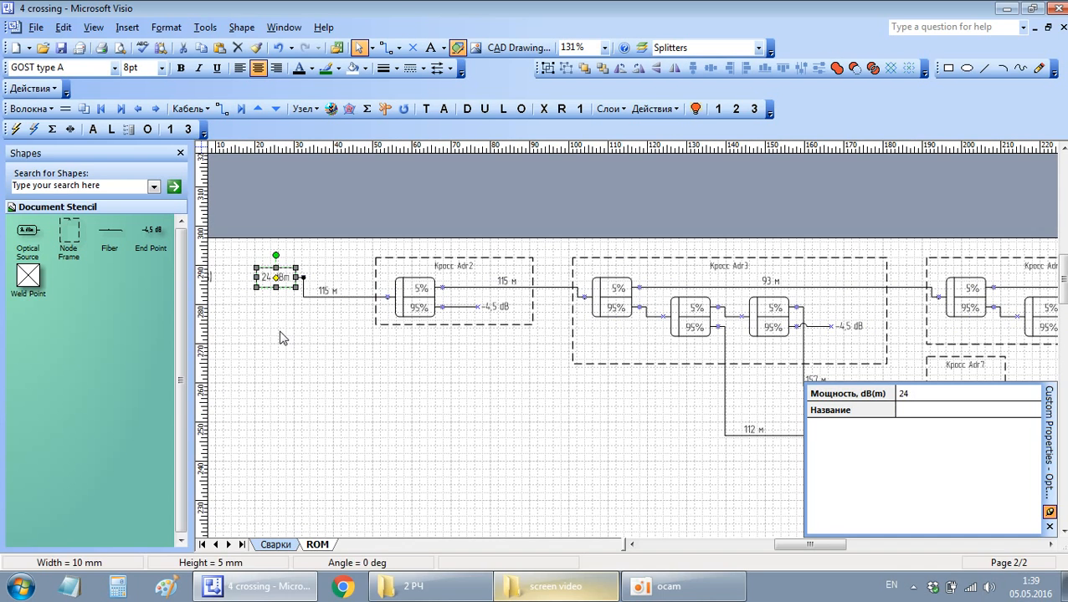
left_click(15, 130)
left_click(571, 390)
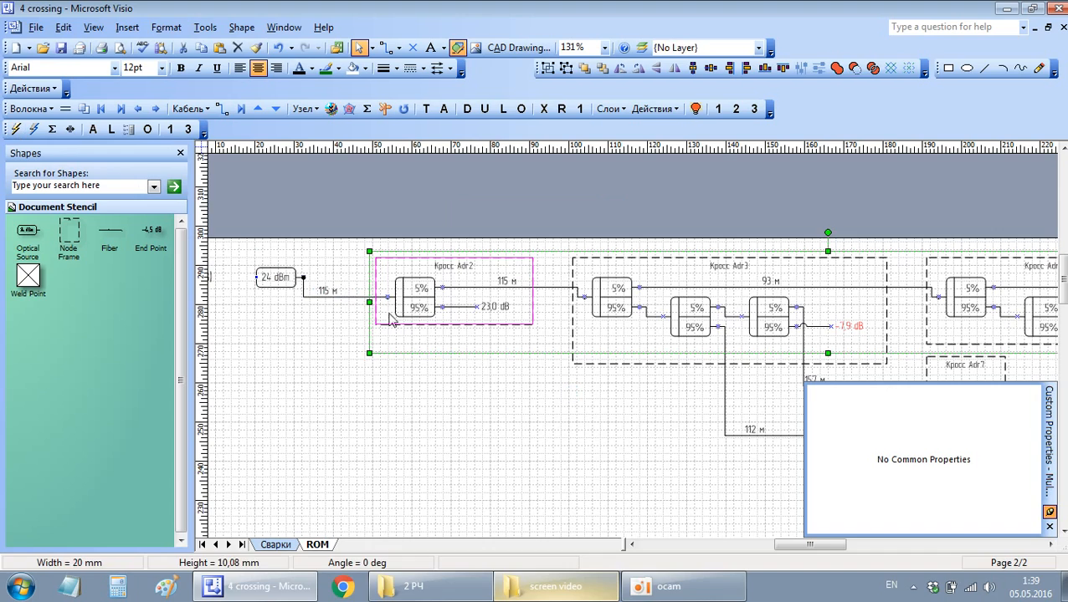
Step: Examine the calculated signal levels at the end points of the Кросс Adr2 to Кросс Adr8 nodes
left_click(452, 349)
scroll(435, 332, "right", 5)
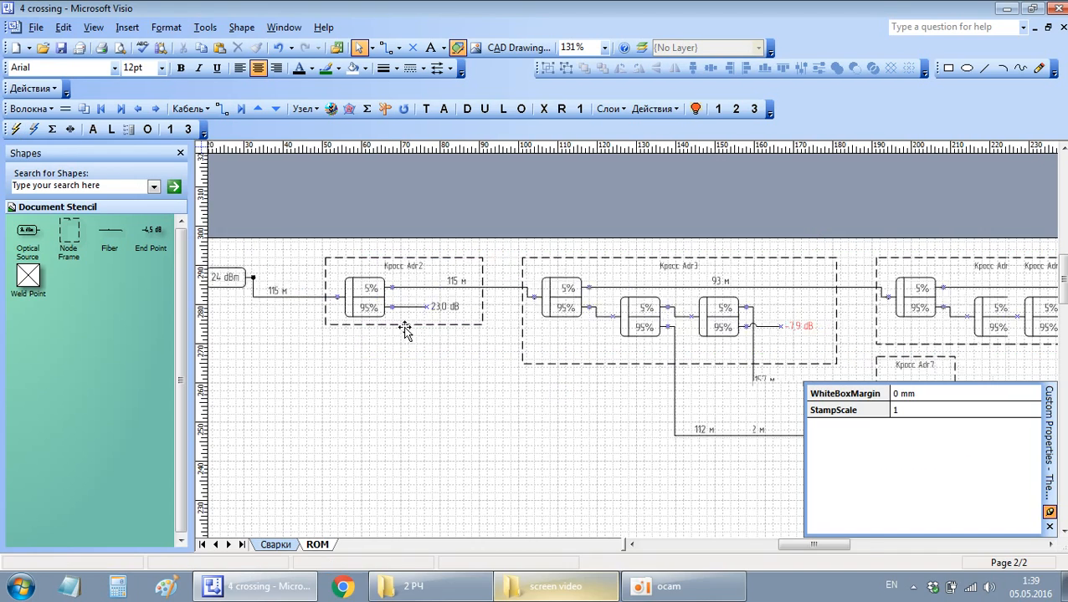
scroll(659, 357, "up", 1)
scroll(671, 362, "down", 1)
scroll(644, 379, "right", 2)
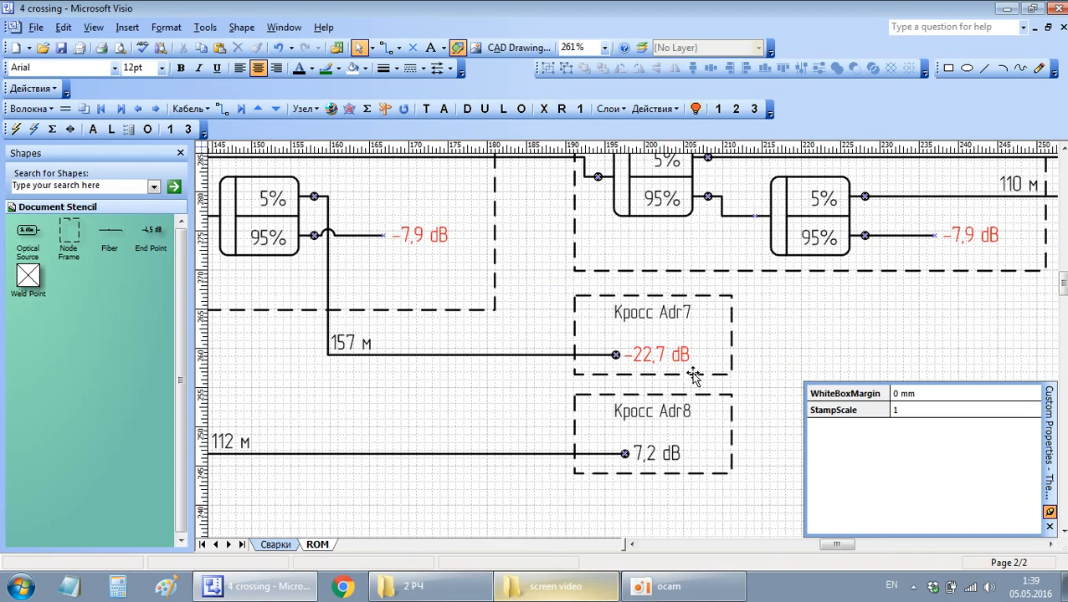
scroll(598, 320, "down", 2)
scroll(552, 331, "left", 5)
scroll(552, 330, "up", 1)
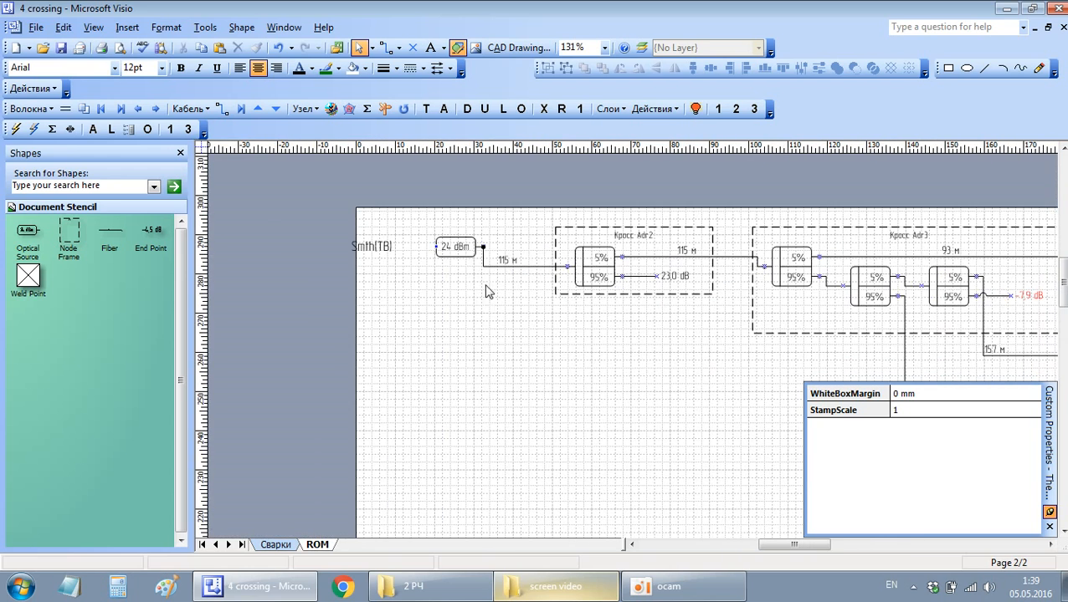
Step: Automatically select the split ratios of all splitters downstream of the 24 dBm source
left_click(454, 247)
scroll(393, 291, "right", 2)
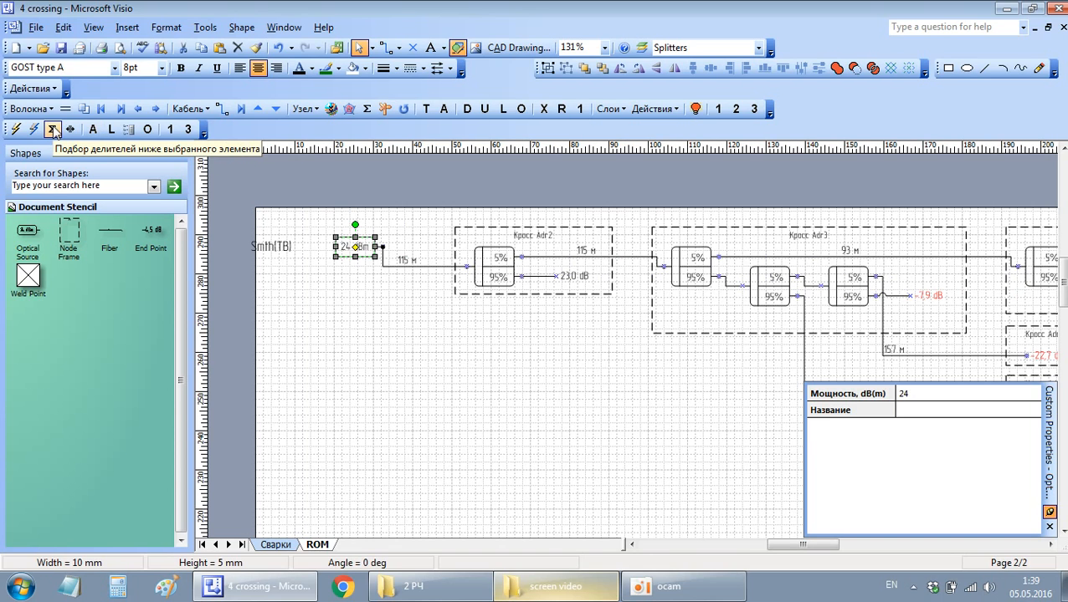
left_click(52, 129)
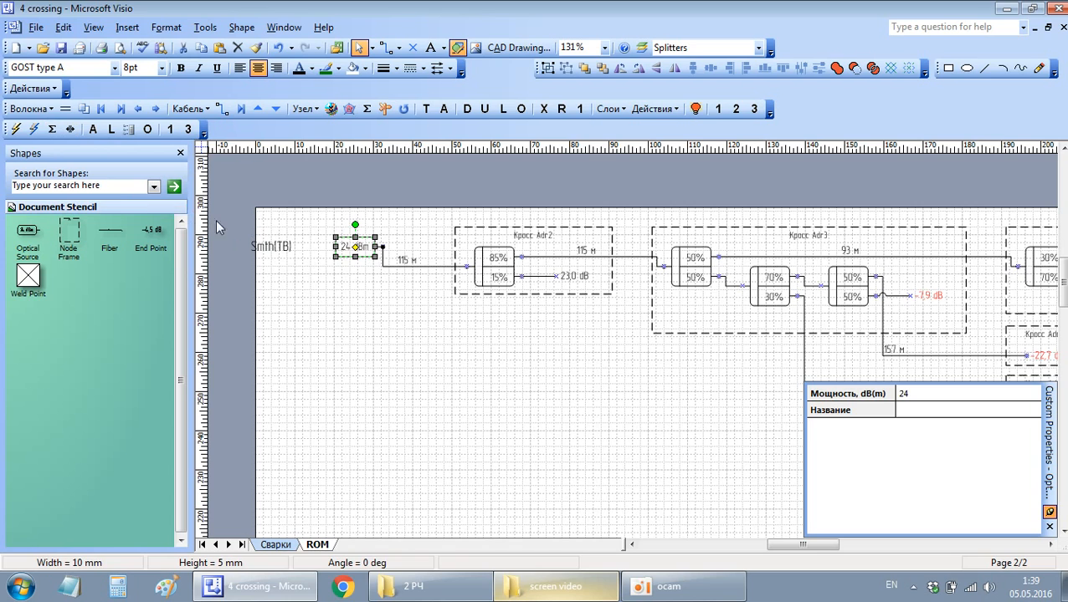
Step: Recalculate the end-point signal levels with the selected split ratios and dismiss the calculation summary
left_click(17, 130)
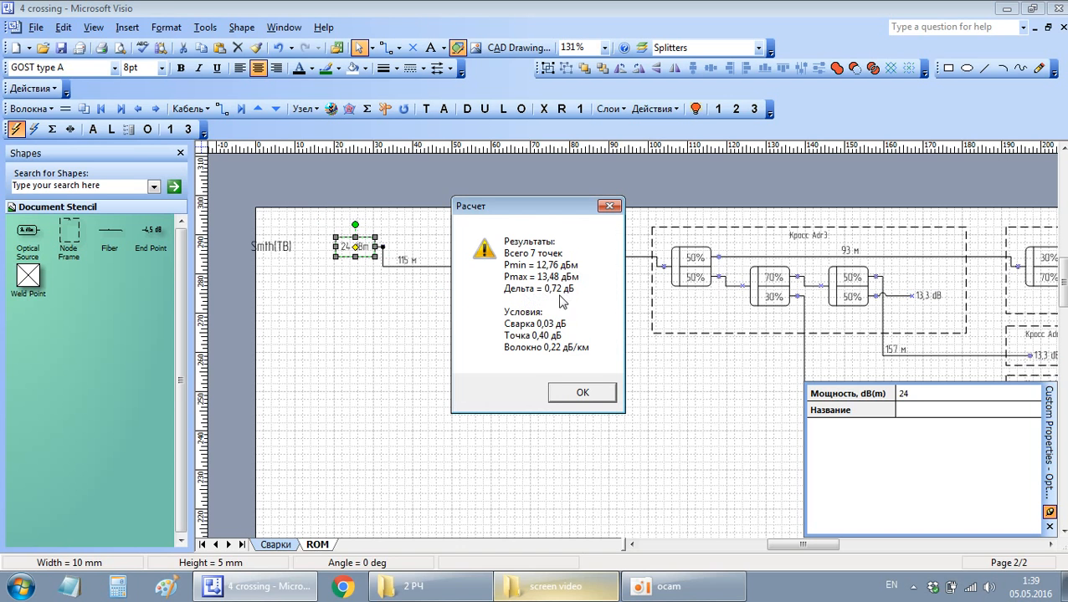
left_click(583, 392)
left_click(544, 329)
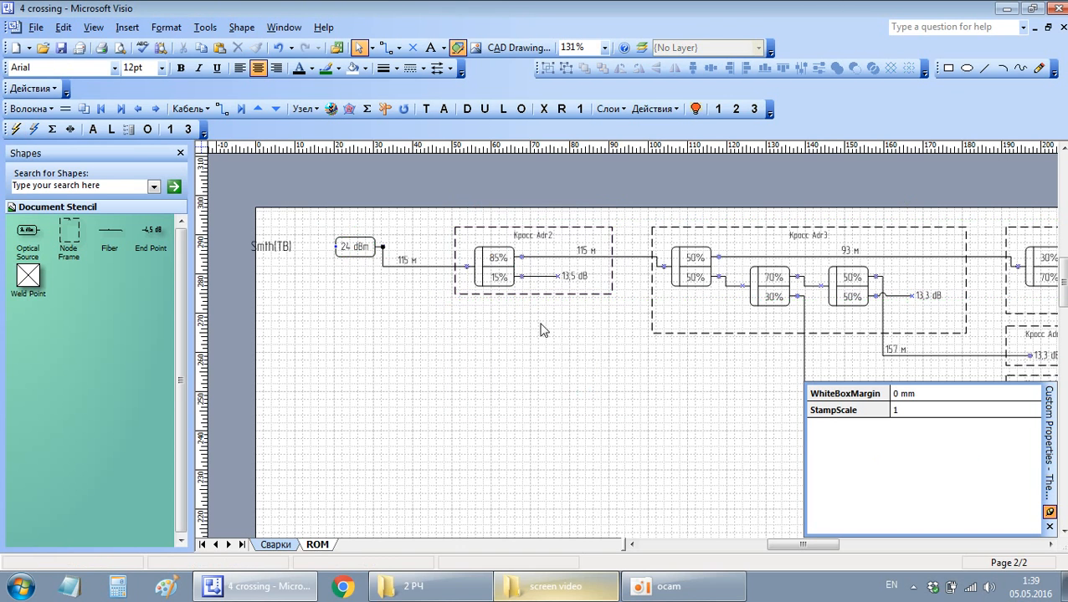
scroll(559, 316, "right", 3)
scroll(534, 303, "down", 2)
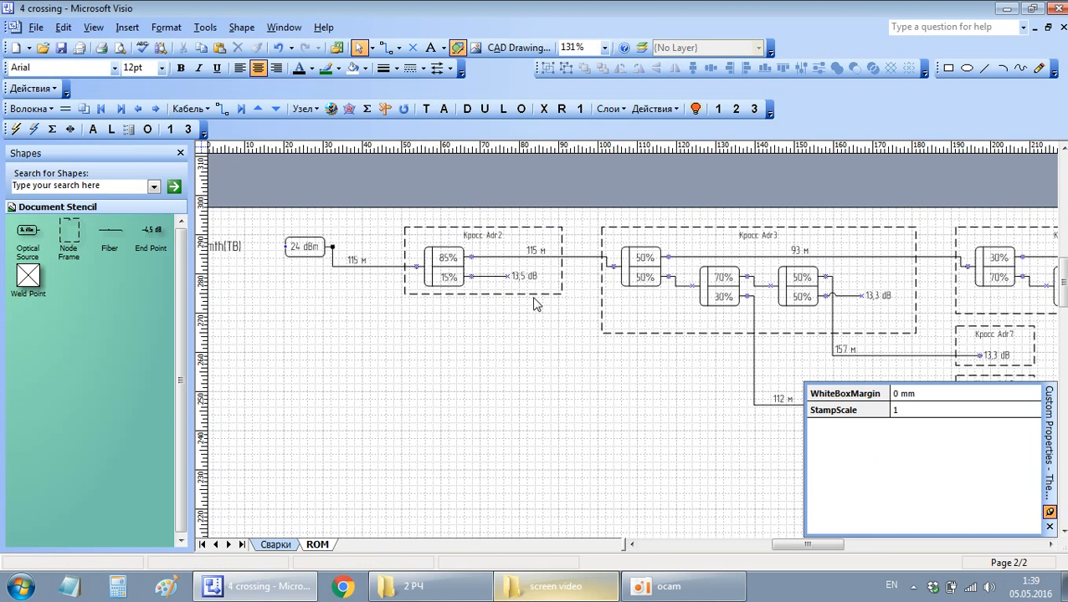
Step: Select the entire ROM scheme and update the splitters in the splice drawing with its selected split ratios
left_click_drag(389, 209, 989, 380)
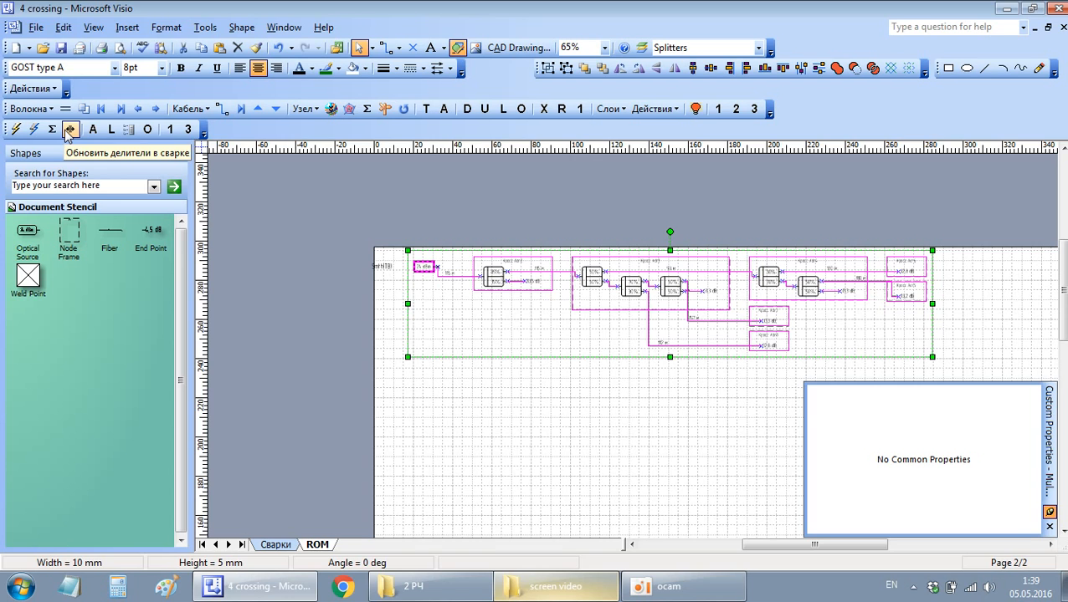
scroll(524, 311, "up", 4)
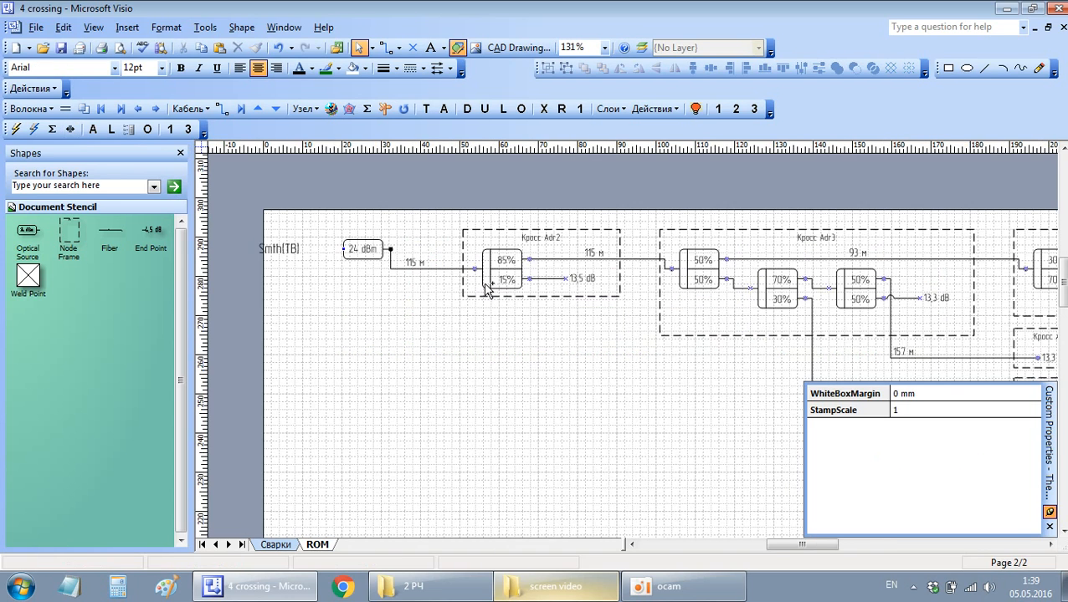
scroll(512, 281, "down", 1)
scroll(489, 253, "right", 1)
scroll(456, 257, "up", 3)
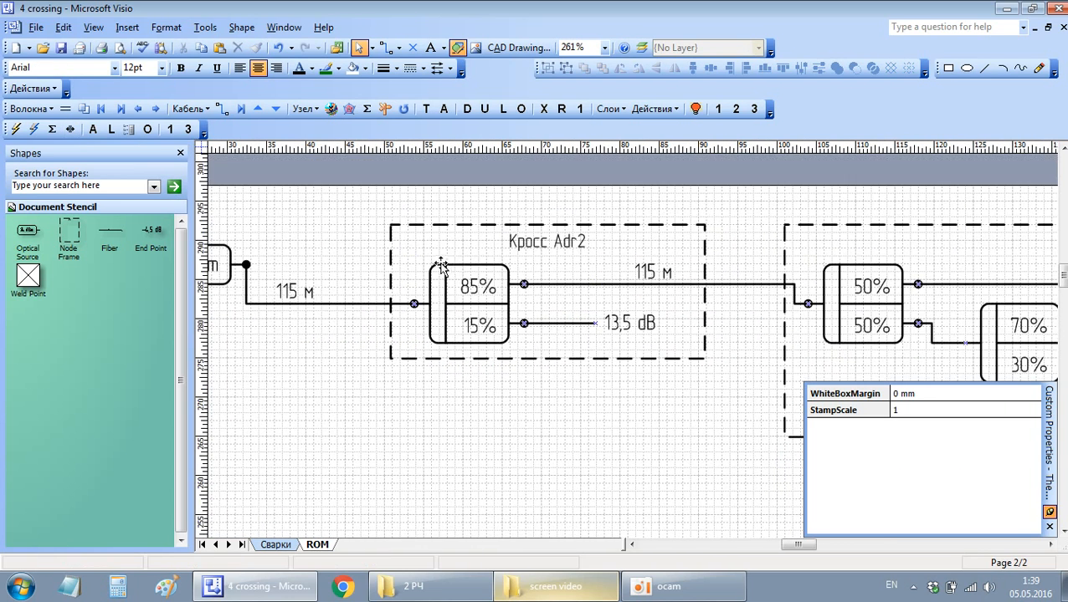
scroll(389, 295, "right", 4)
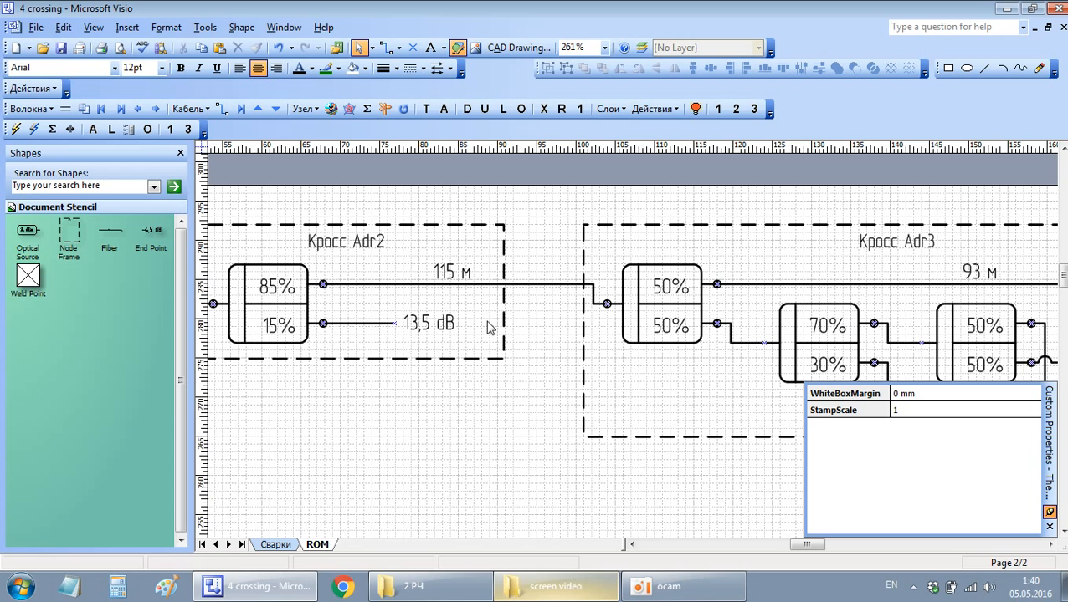
scroll(477, 322, "down", 6)
key("ctrl+a")
scroll(444, 317, "up", 5)
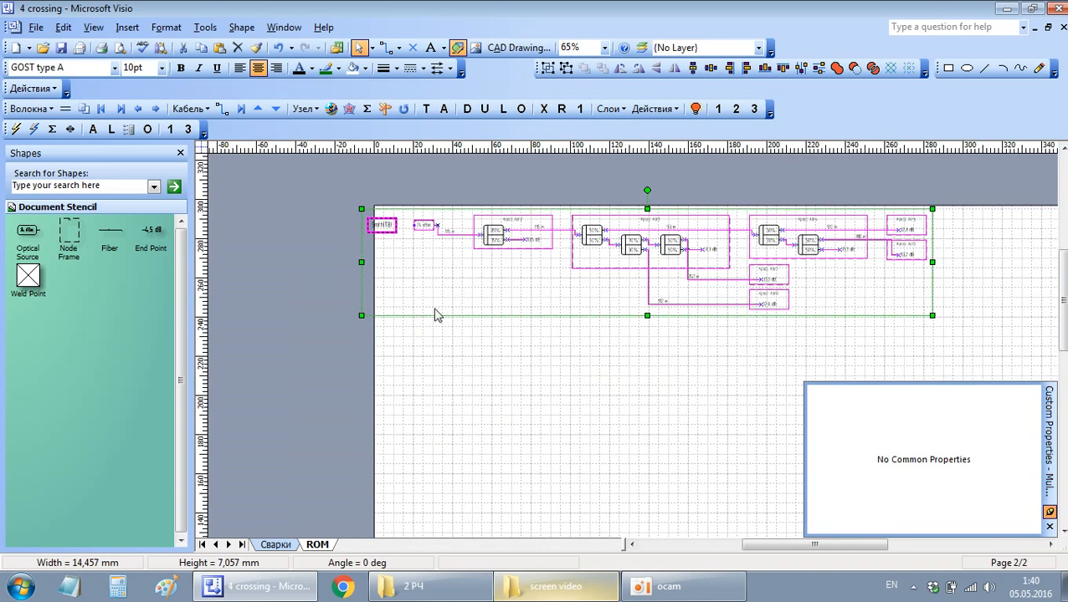
left_click(72, 131)
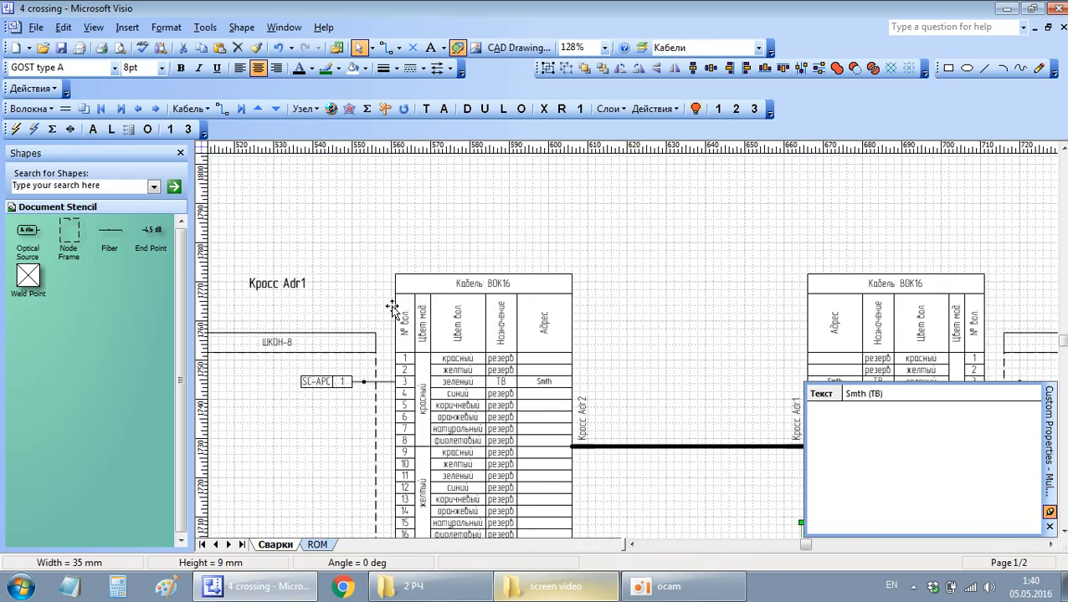
Step: Check the updated split ratios of the optical splitters at Кросс Adr2 and Кросс Adr3 in the splice drawing
scroll(520, 267, "down", 4)
scroll(485, 276, "up", 4)
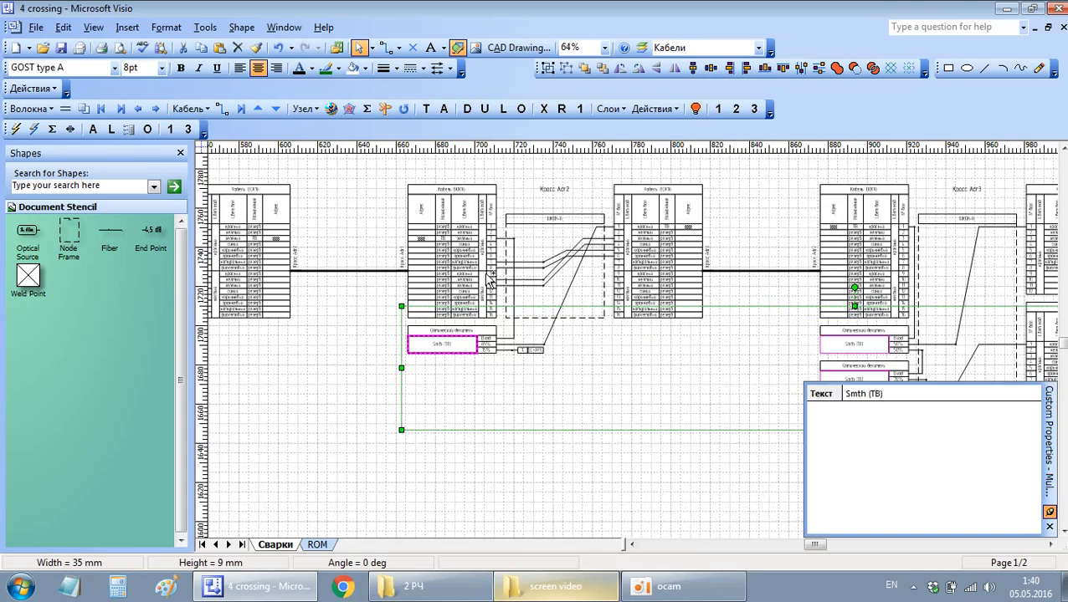
scroll(537, 247, "down", 3)
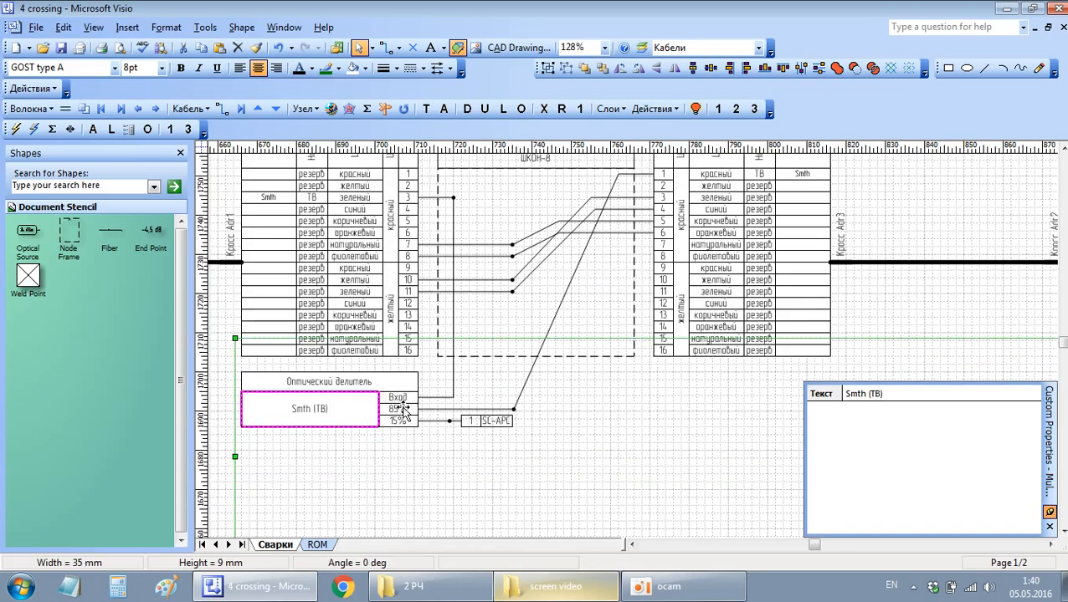
left_click(488, 443)
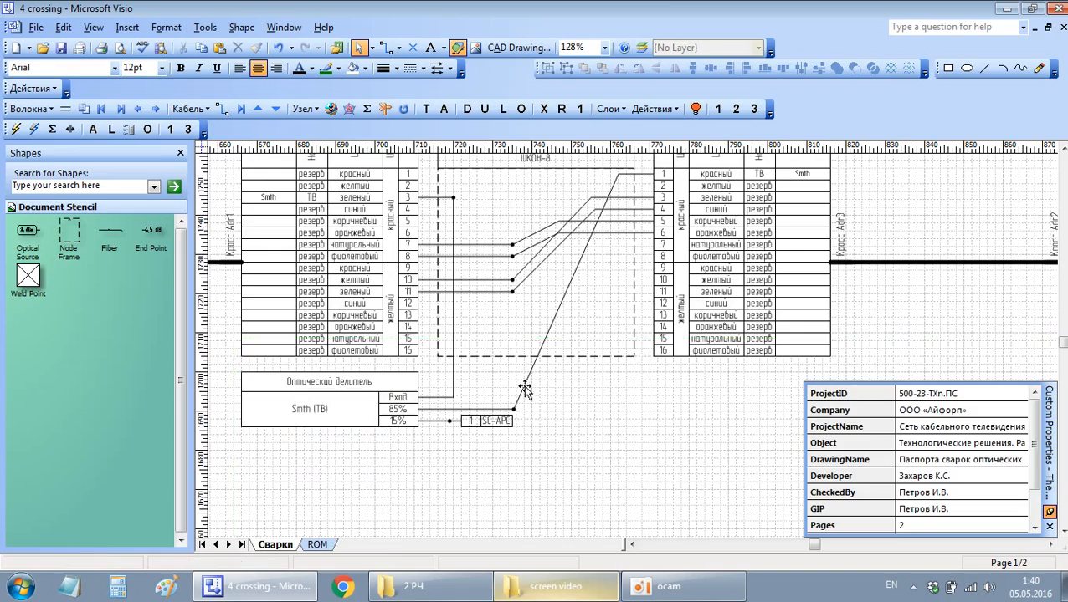
scroll(520, 383, "up", 2)
scroll(467, 340, "right", 3)
scroll(534, 302, "down", 2)
scroll(460, 293, "right", 3)
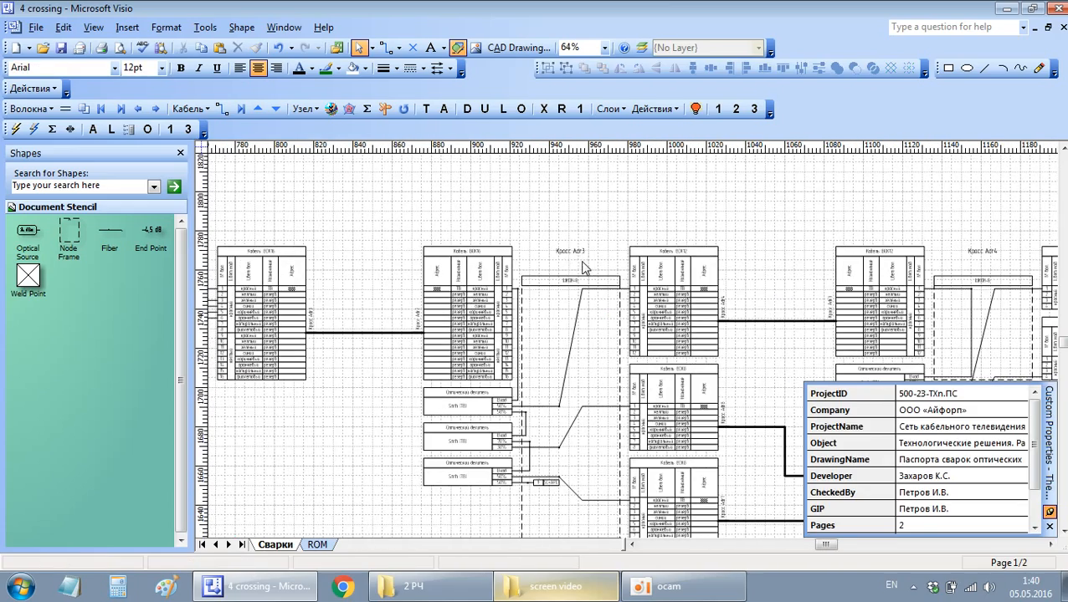
scroll(577, 456, "up", 2)
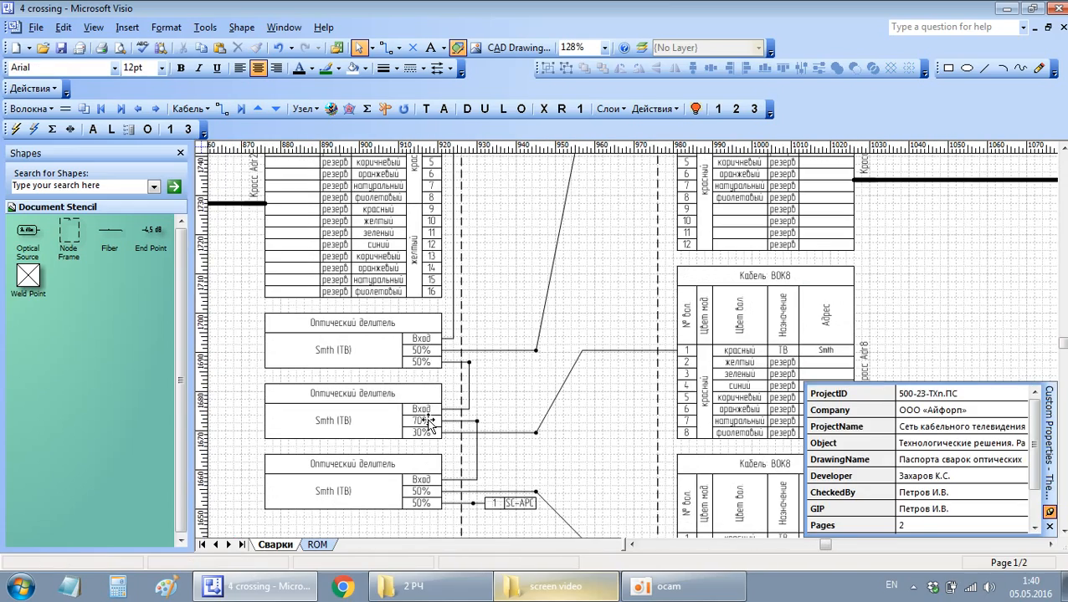
Step: Check the updated split ratios of the two optical splitters at Кросс Adr4 and review the overall splice drawing
scroll(581, 343, "down", 4)
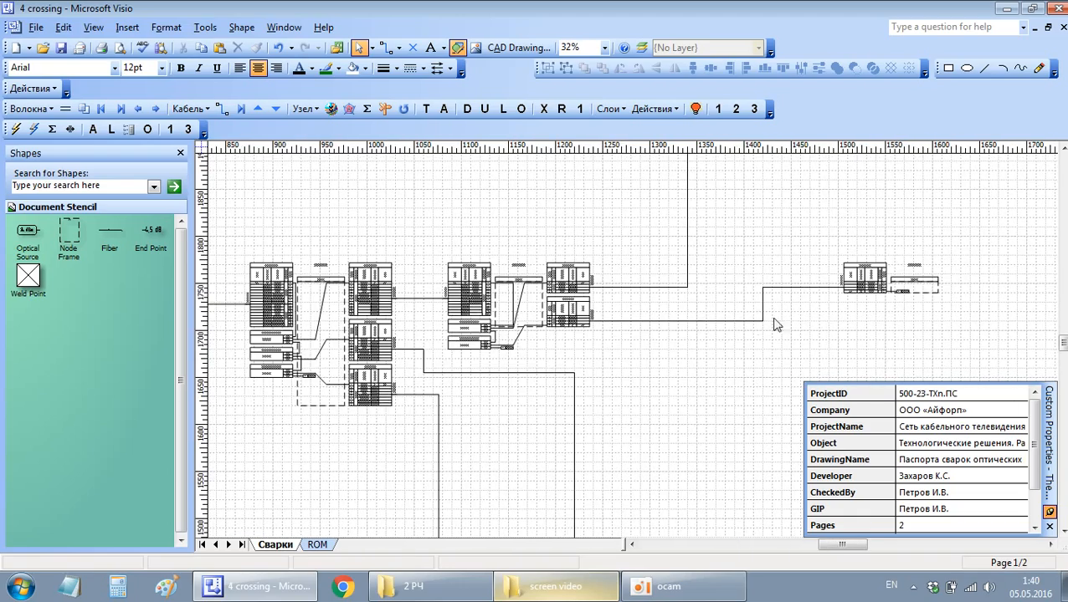
scroll(494, 364, "up", 4)
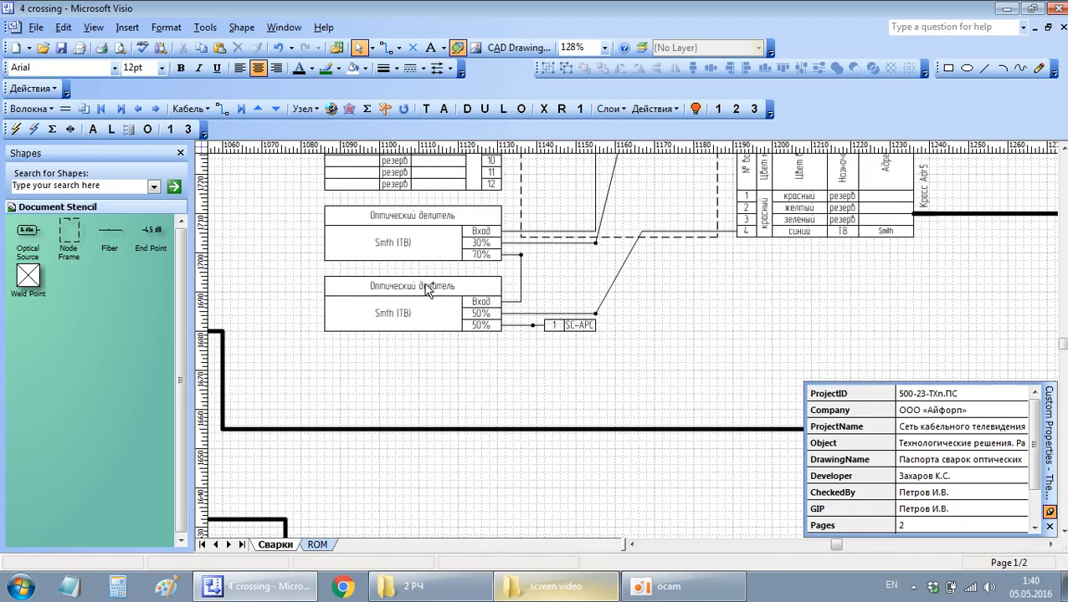
scroll(427, 289, "down", 2)
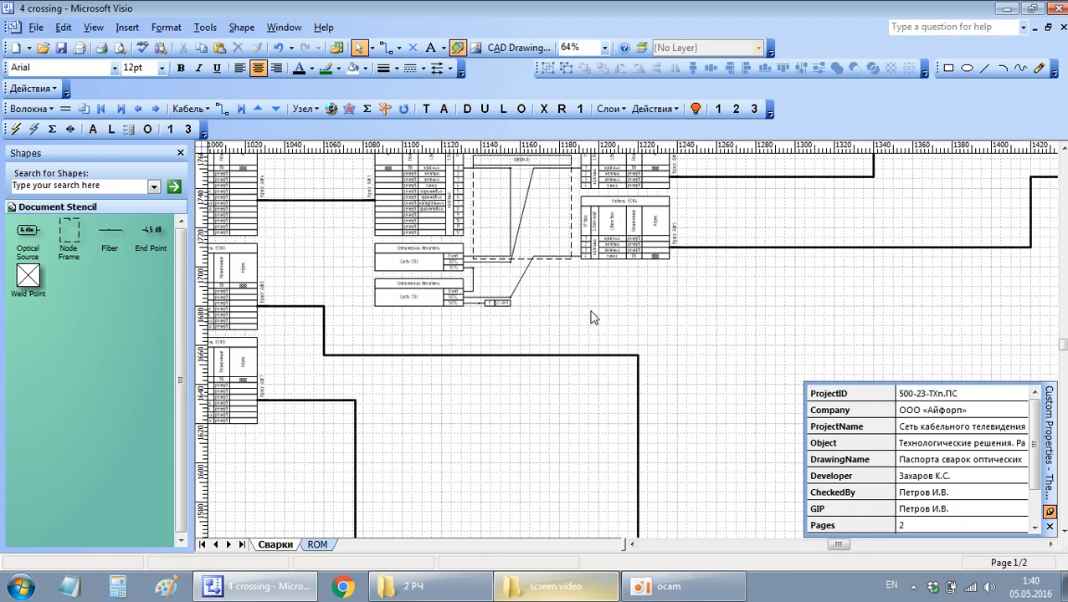
scroll(532, 238, "down", 4)
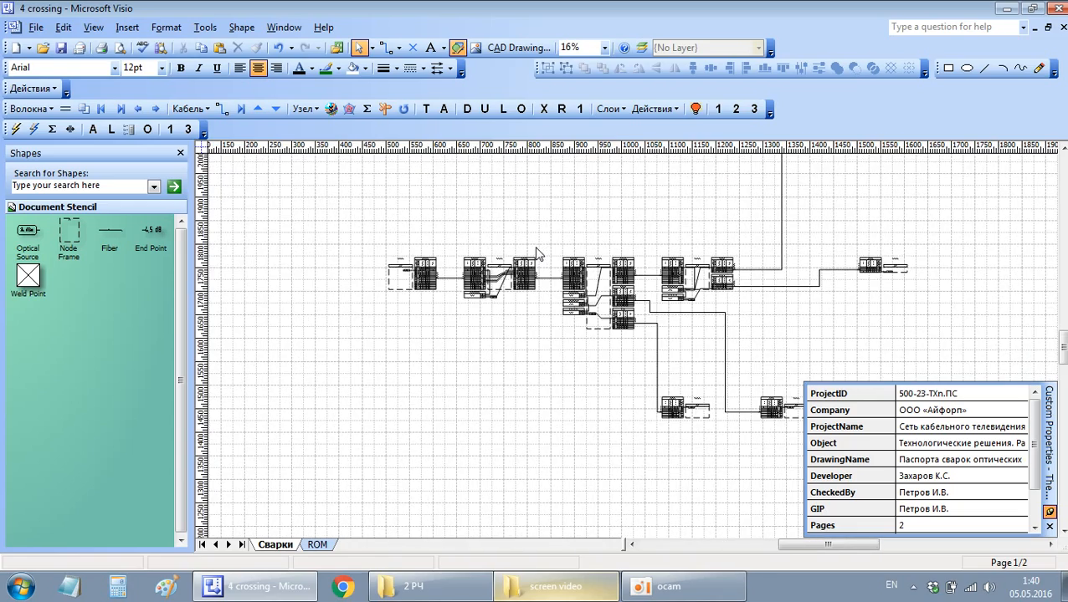
scroll(525, 285, "up", 1)
scroll(476, 285, "right", 1)
scroll(458, 244, "down", 1)
scroll(458, 244, "left", 1)
left_click(661, 588)
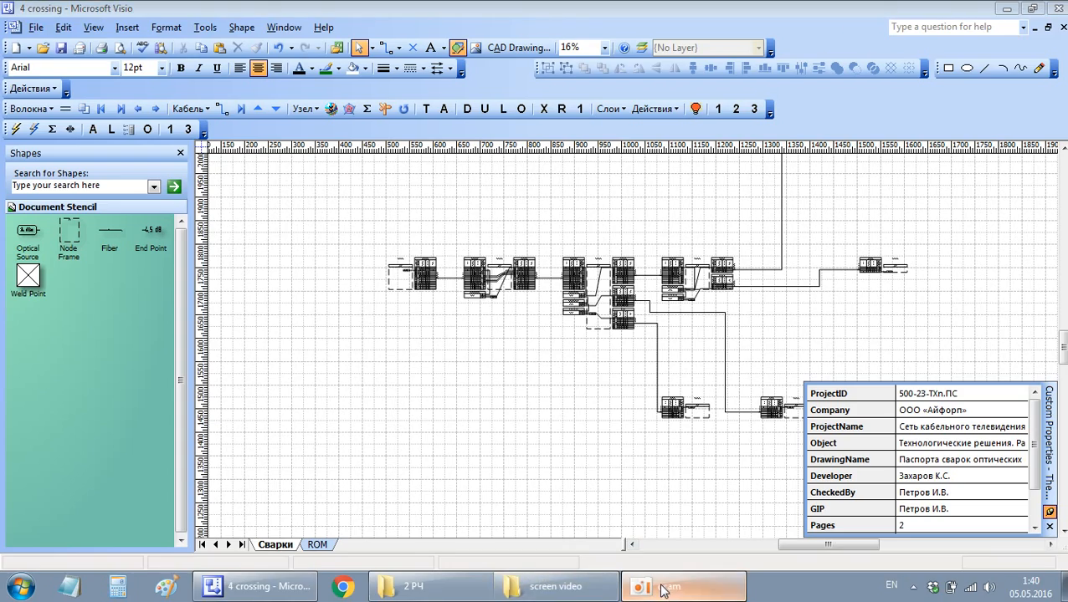